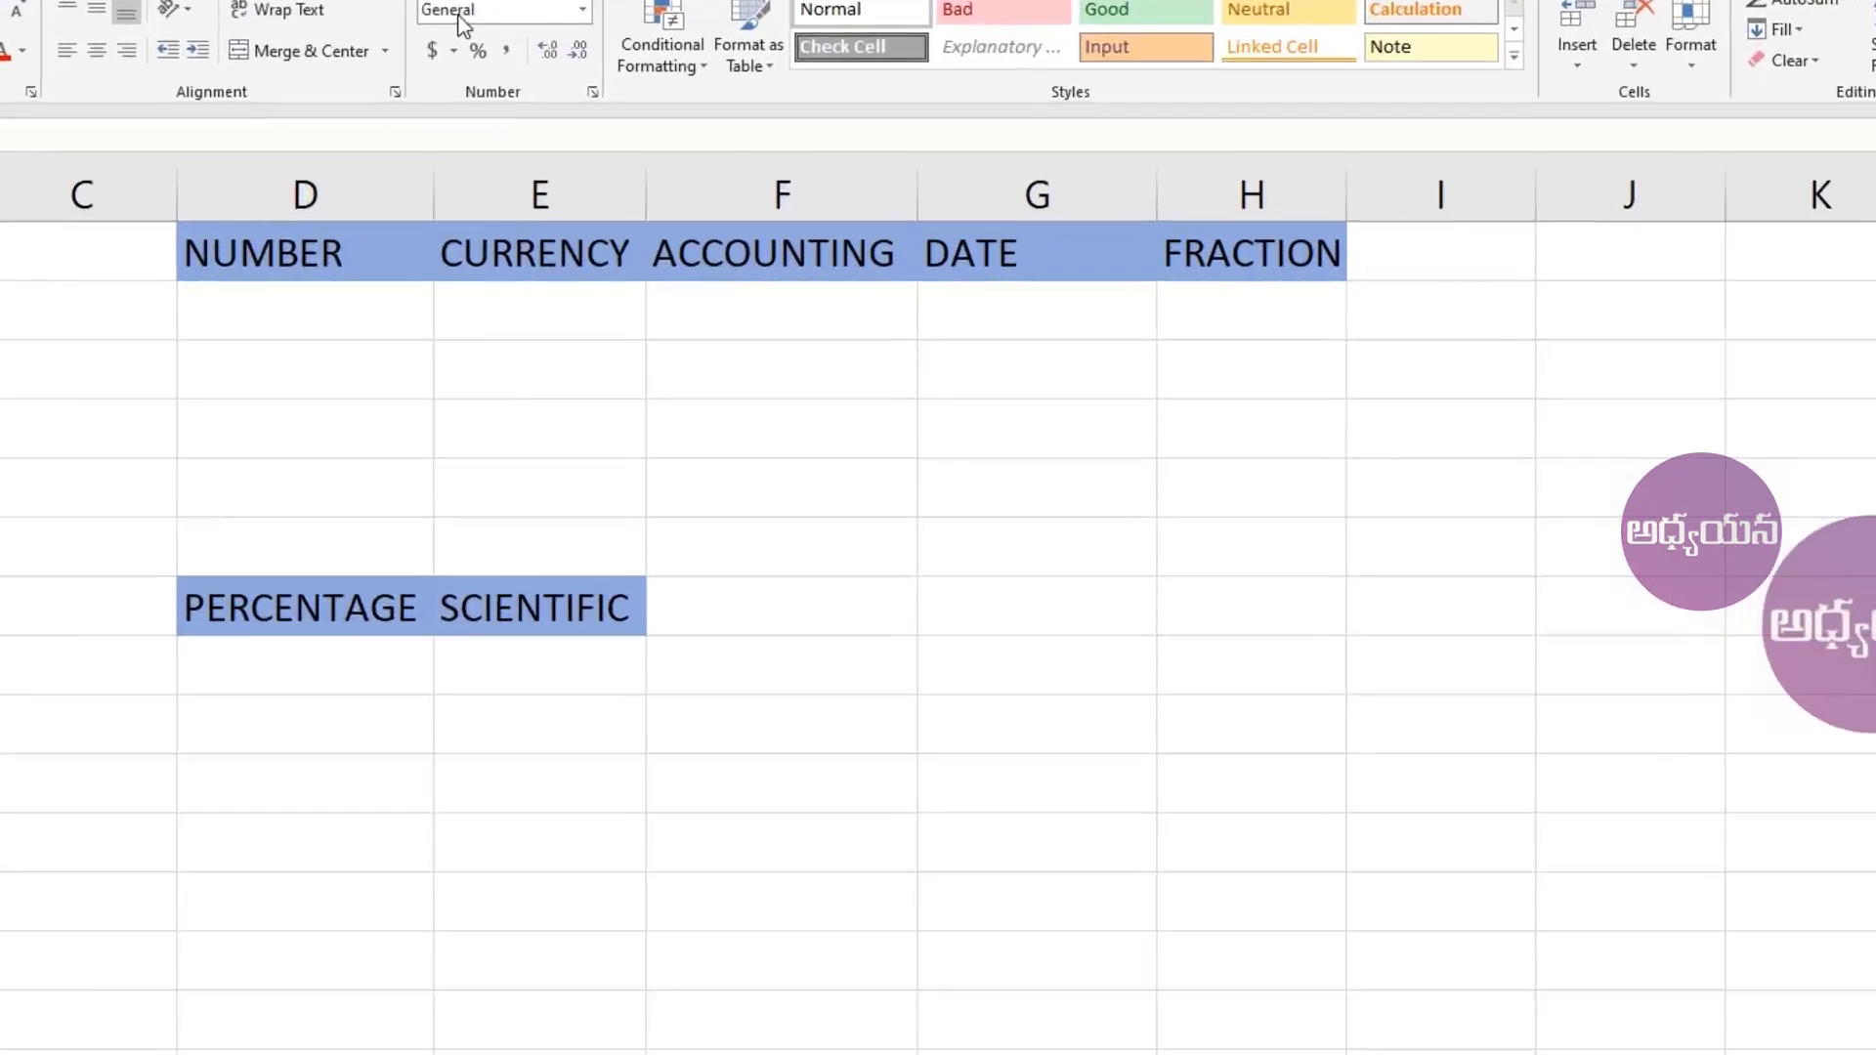
- Examine the Number category's options in the Format Cells dialog for cell D2 without applying any format
click(19, 322)
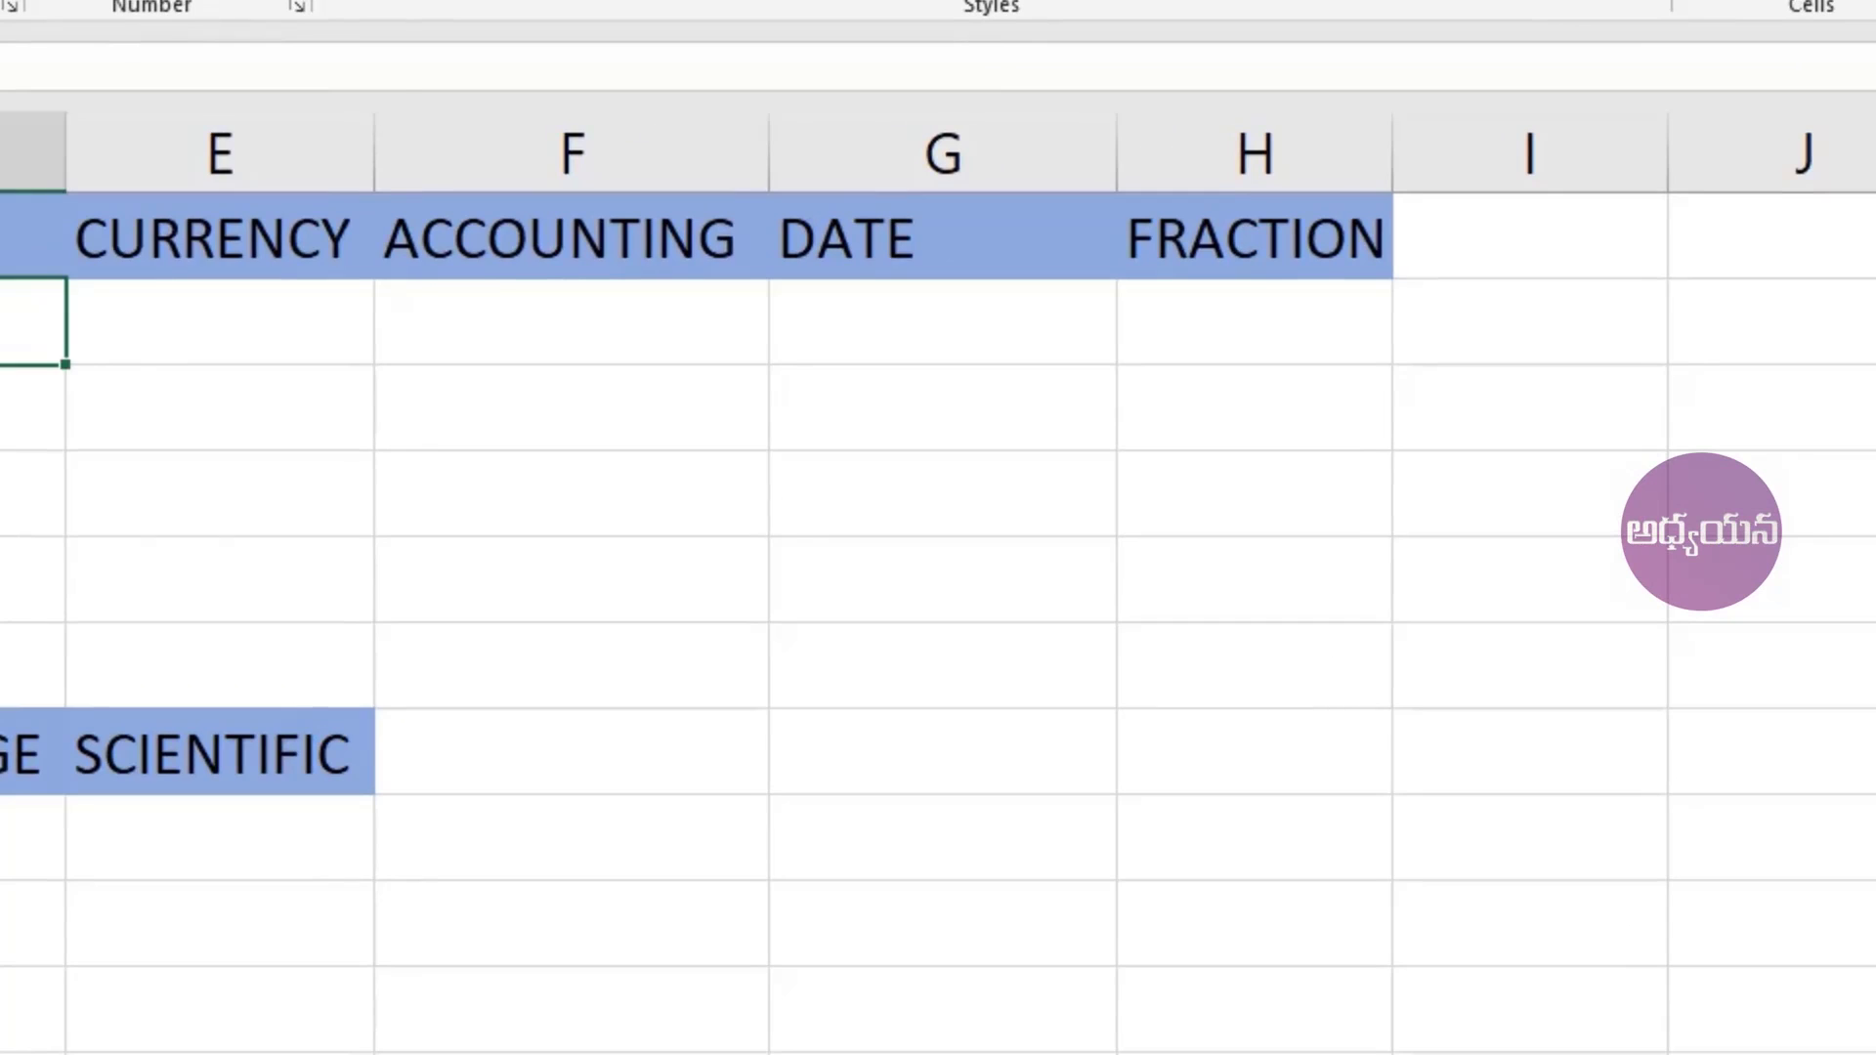
click(291, 0)
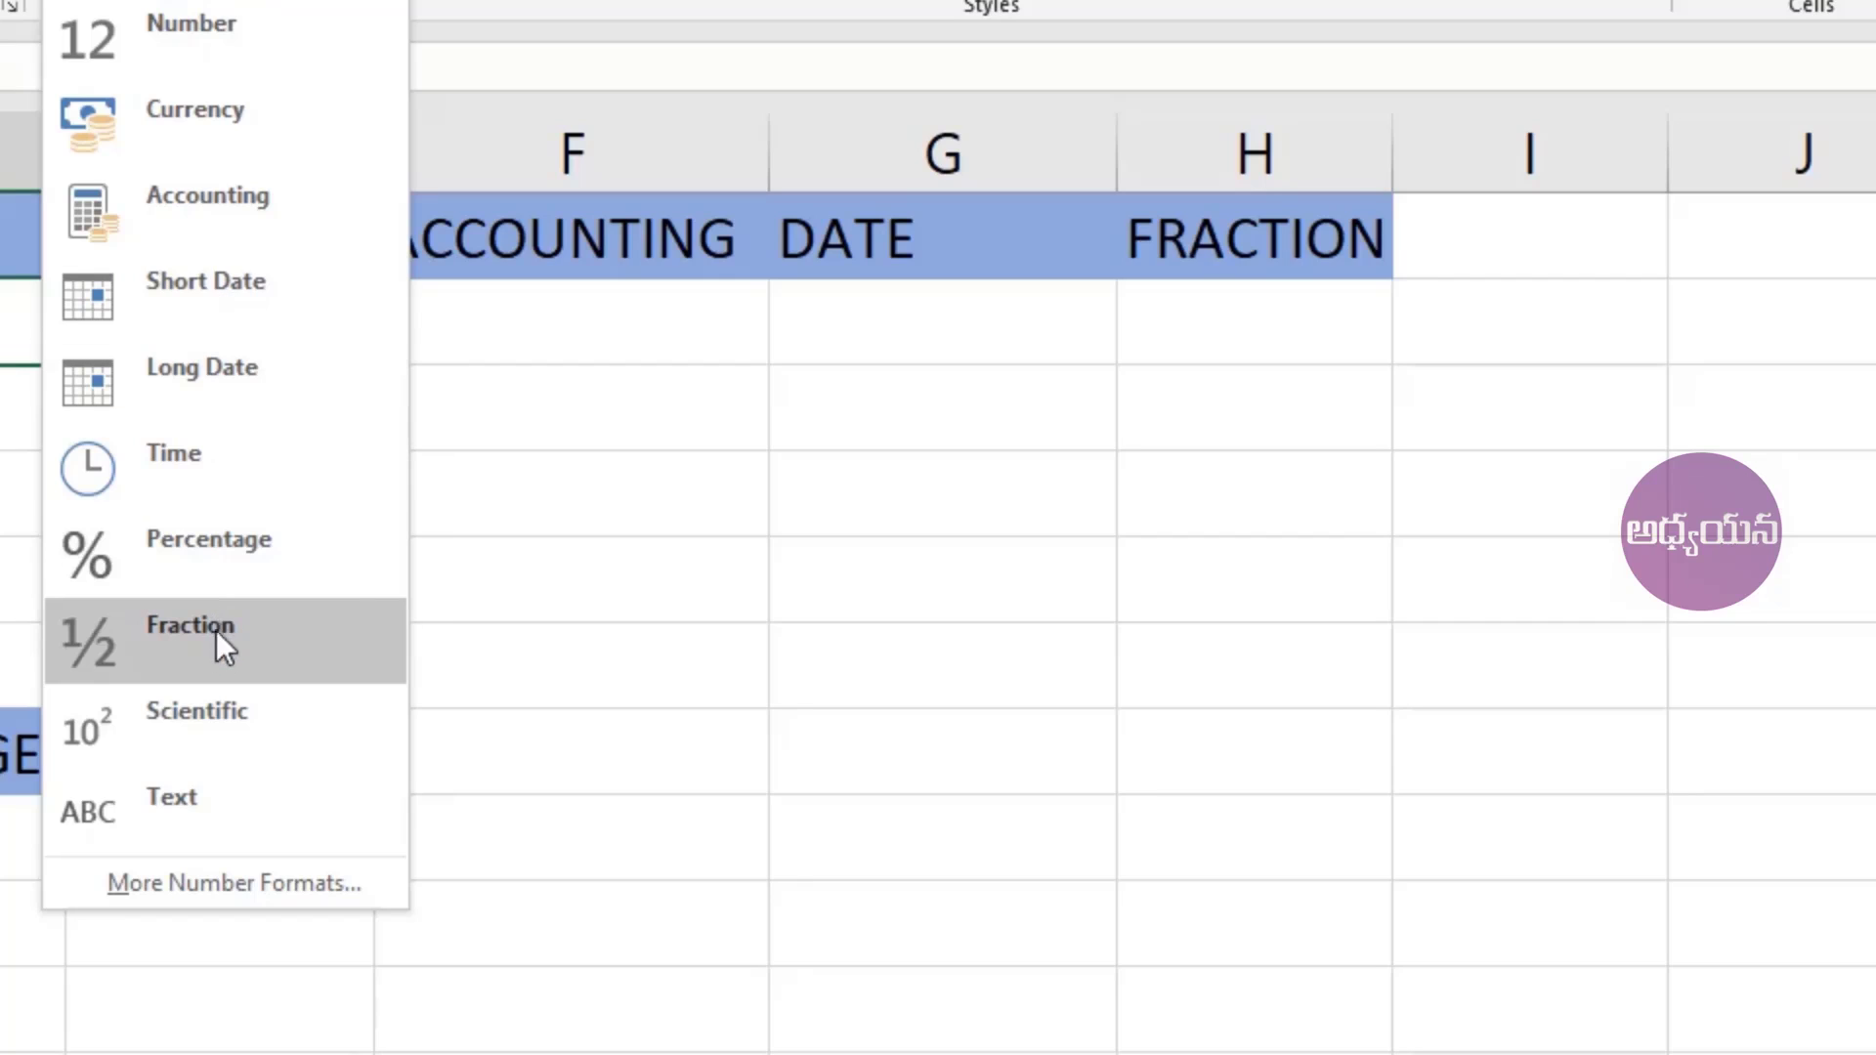
click(178, 883)
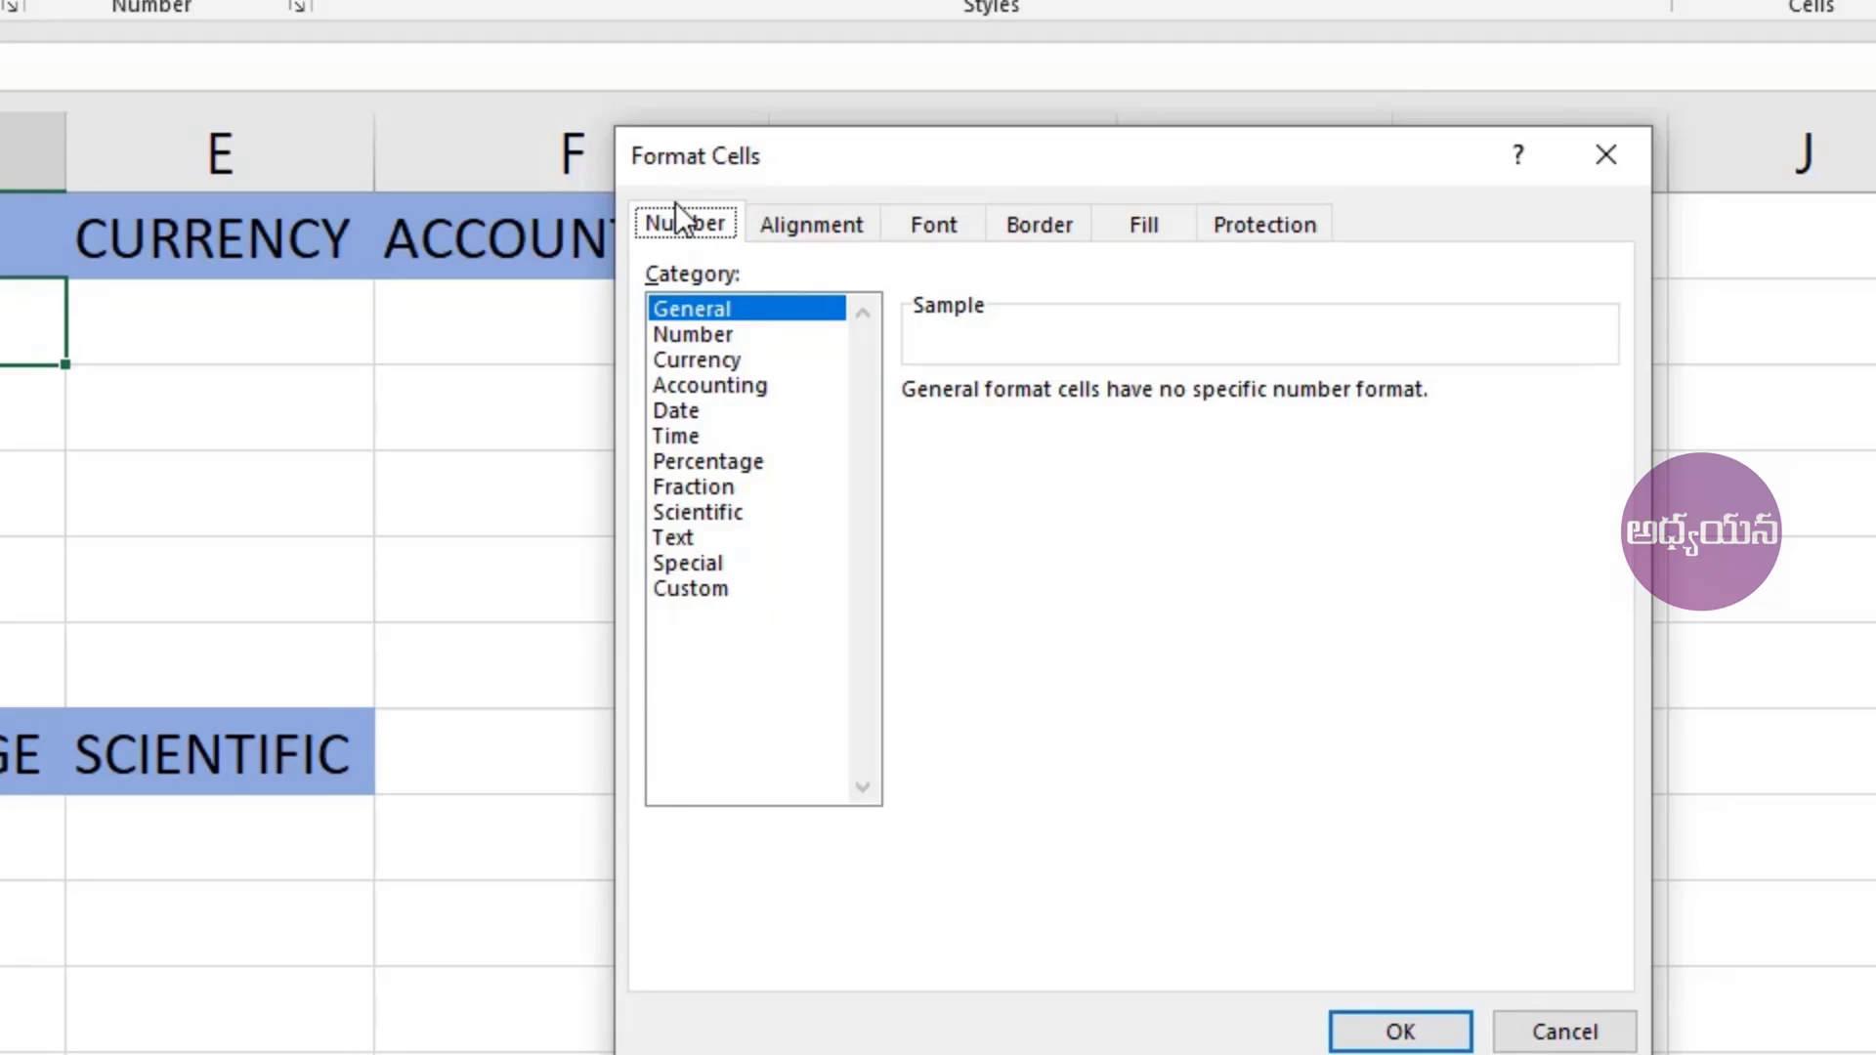
click(689, 336)
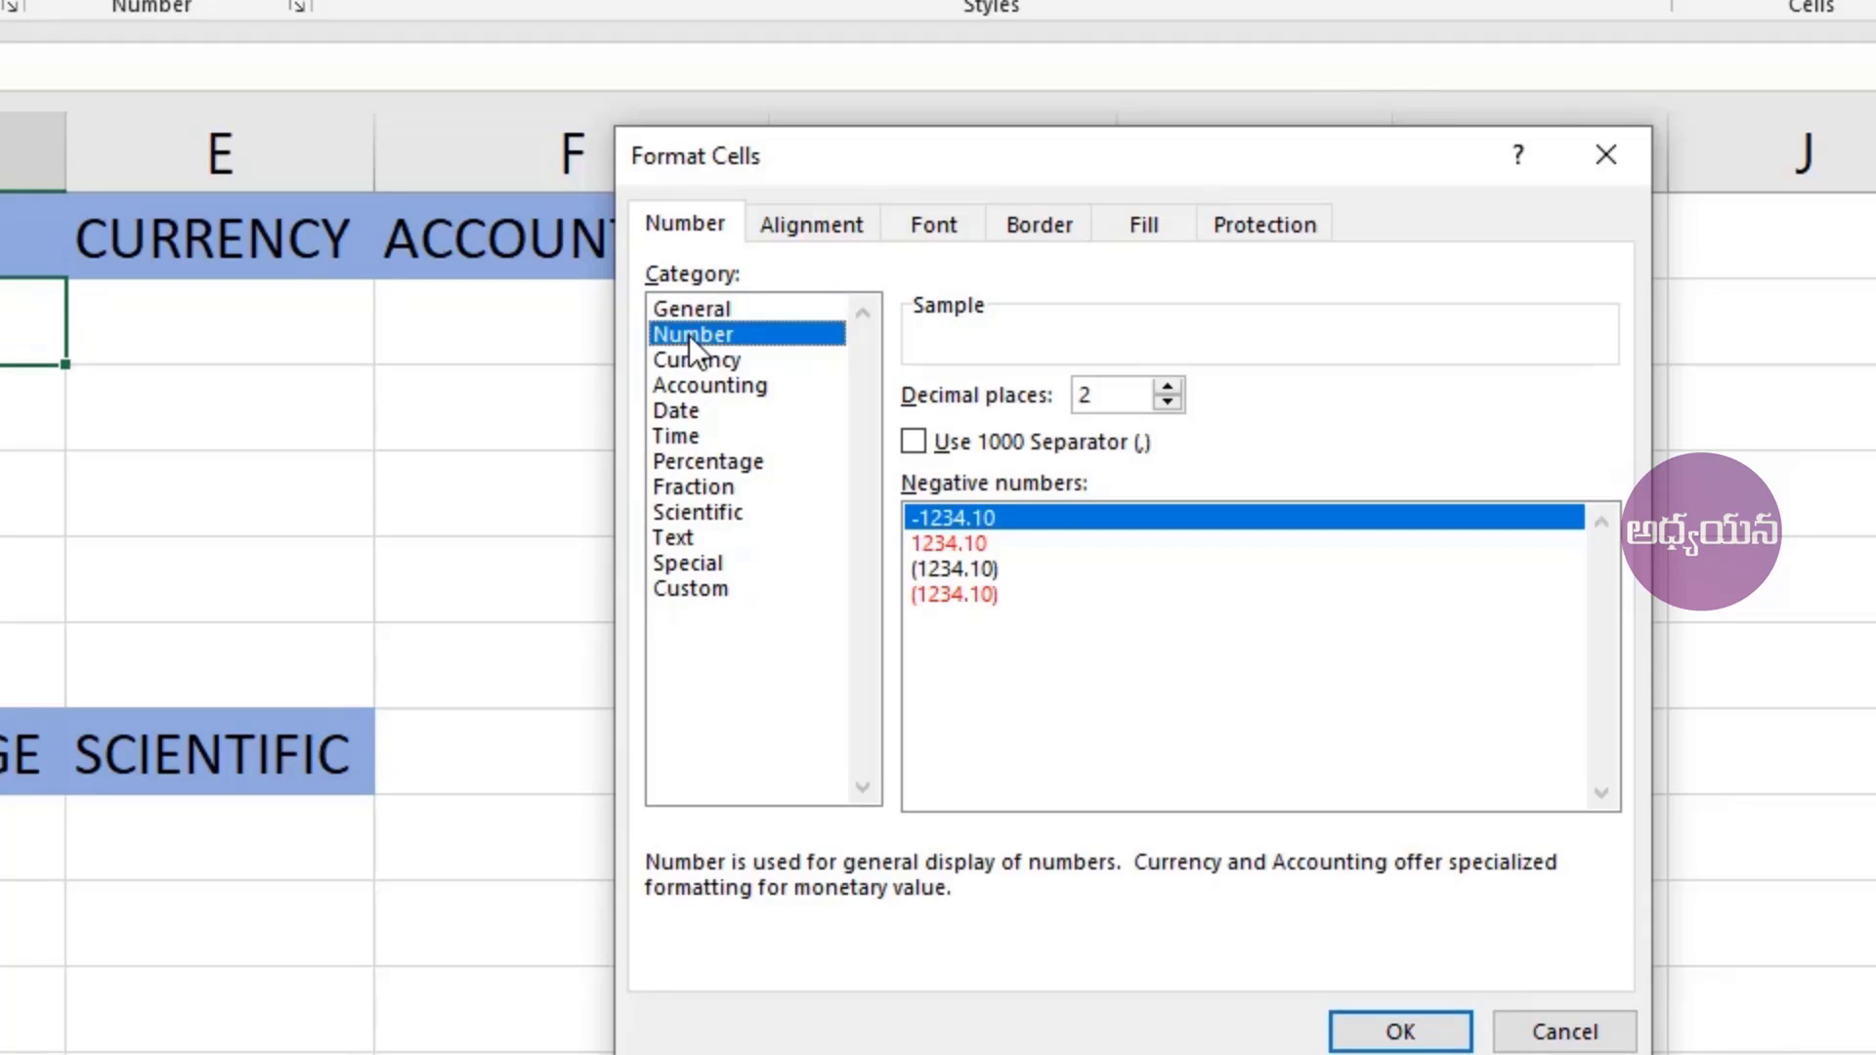
click(1564, 1032)
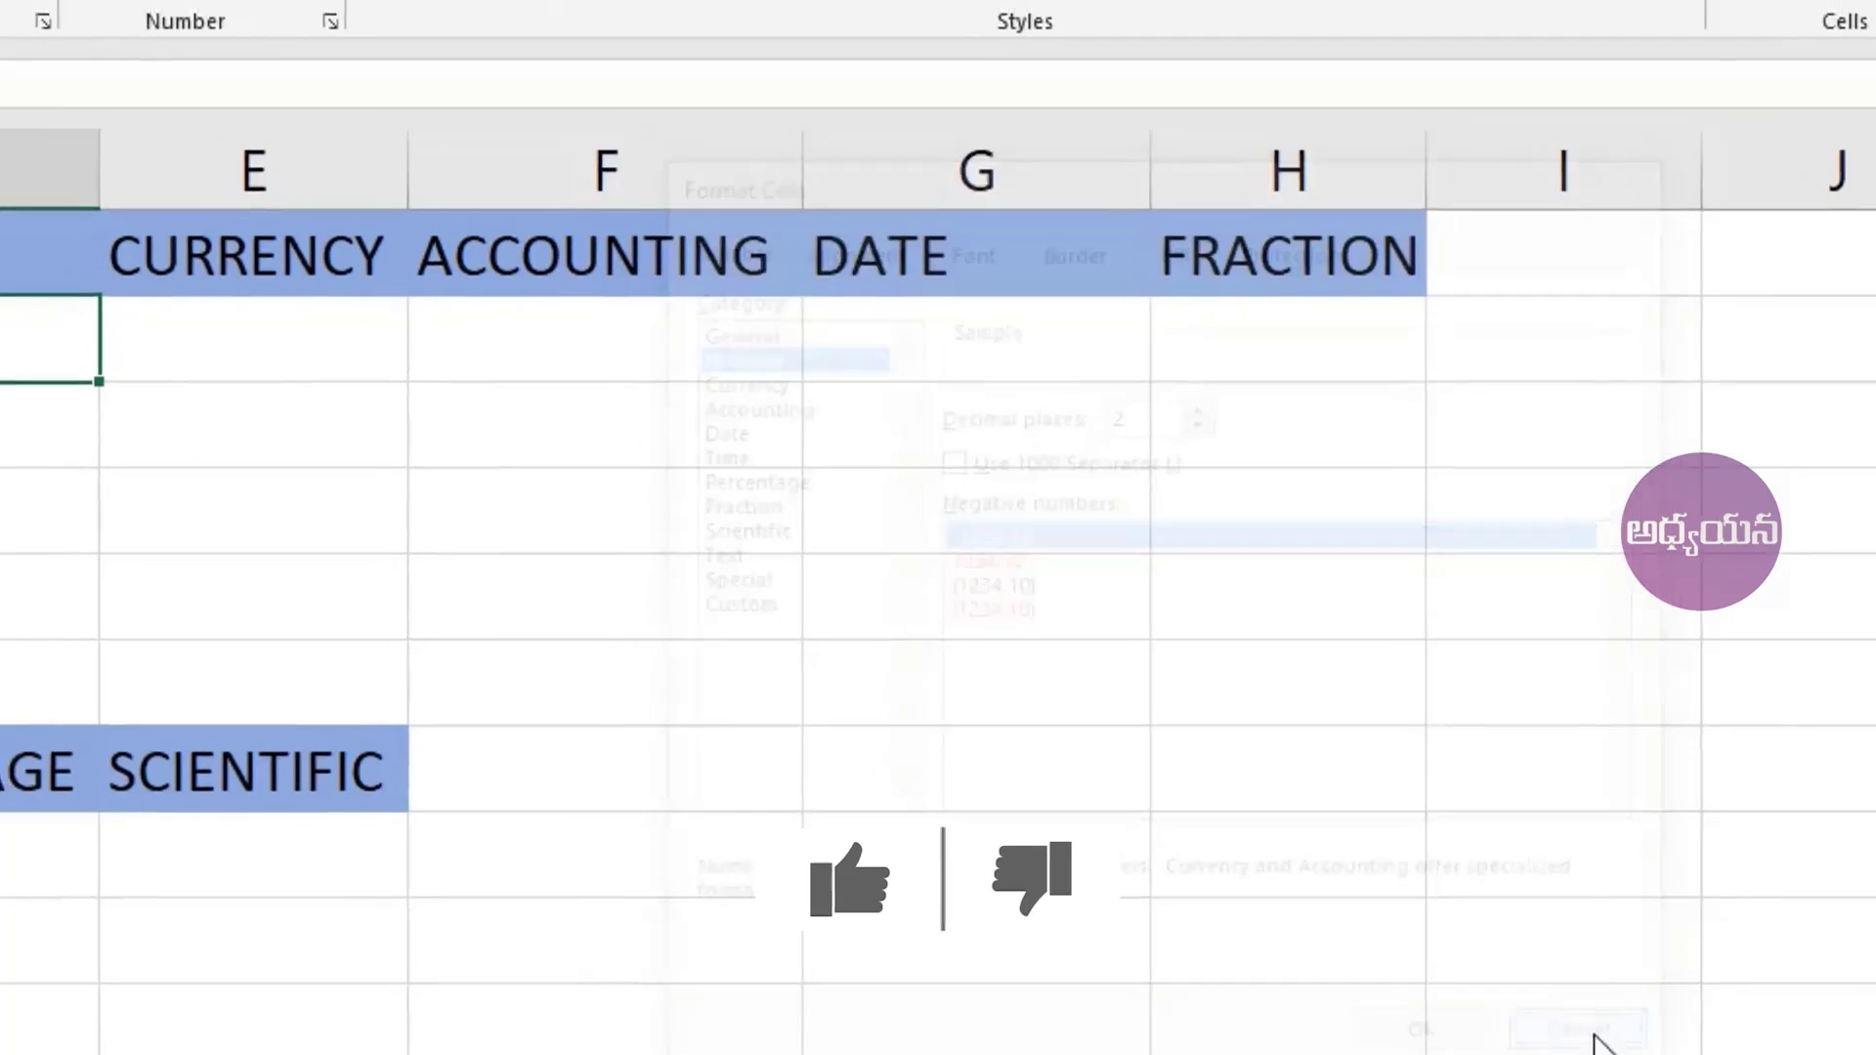
- Enter 15, 36, 31, 24 and 21 in cells D2 to D6 under the NUMBER heading
text(1)
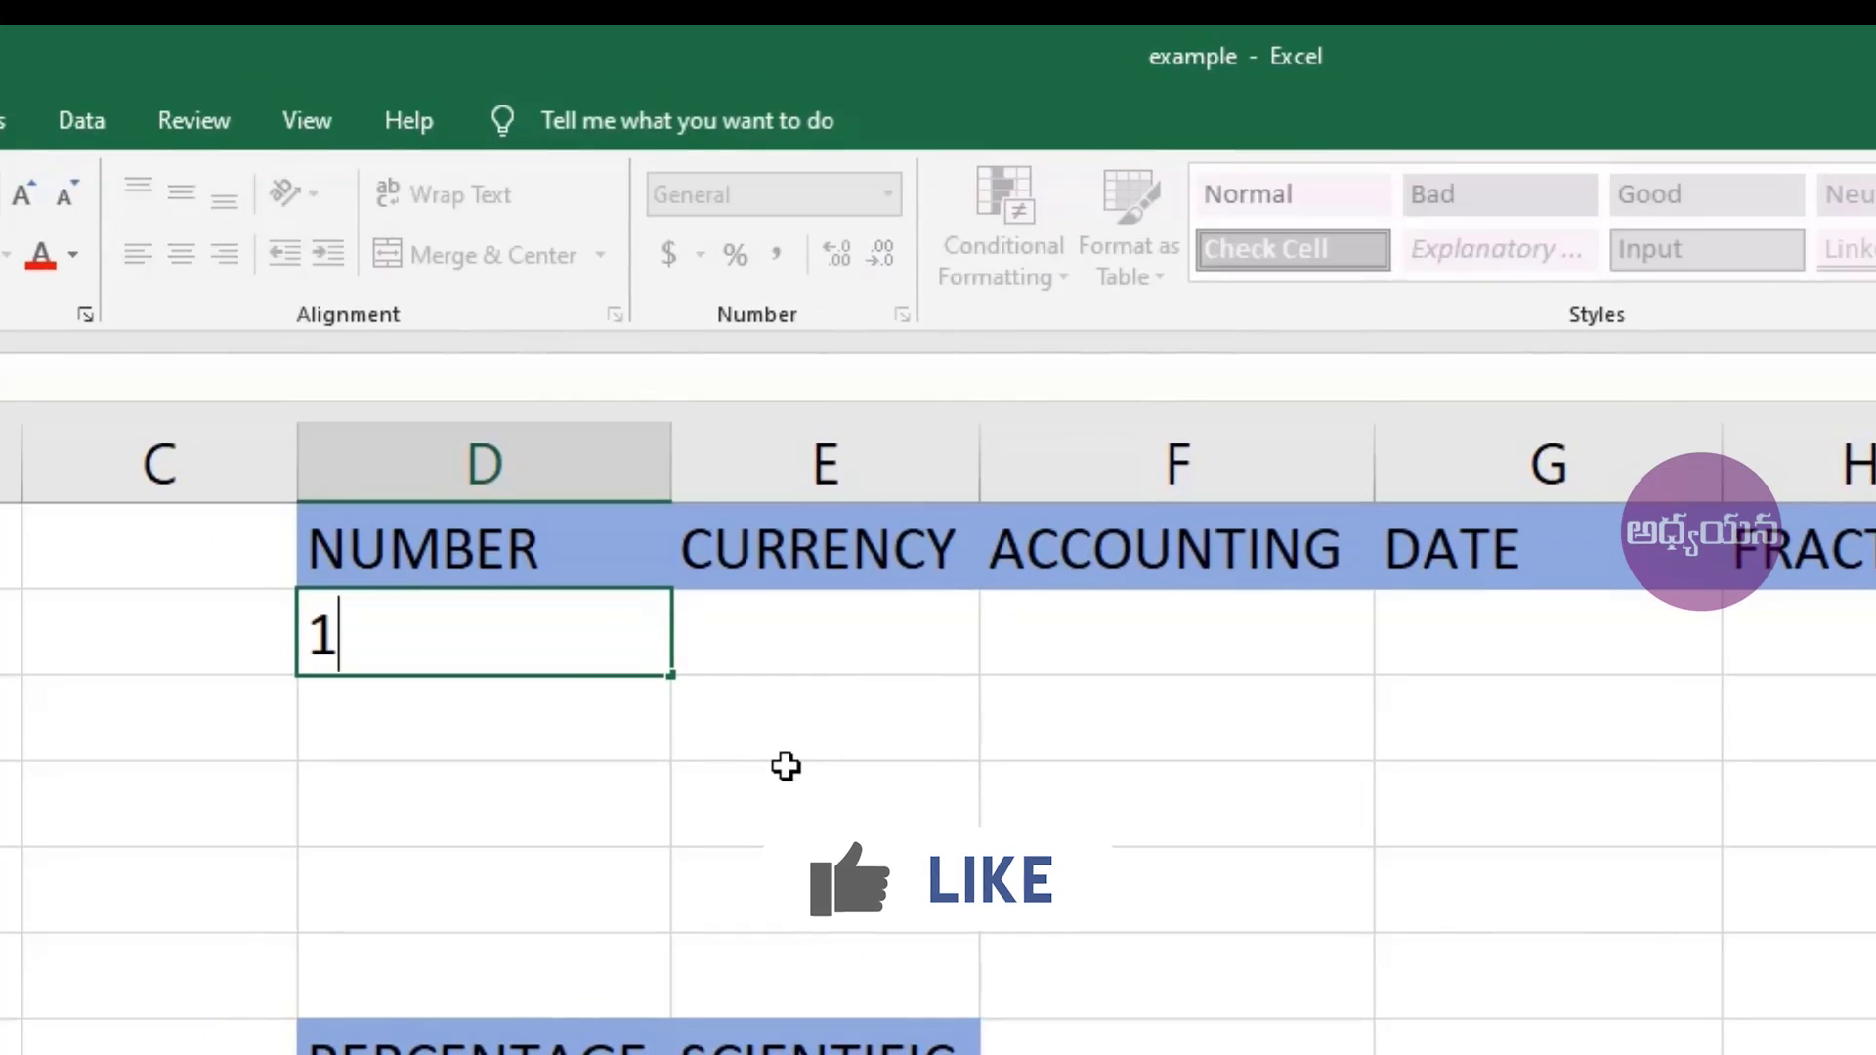
text(5)
key(Return)
text(36)
key(Return)
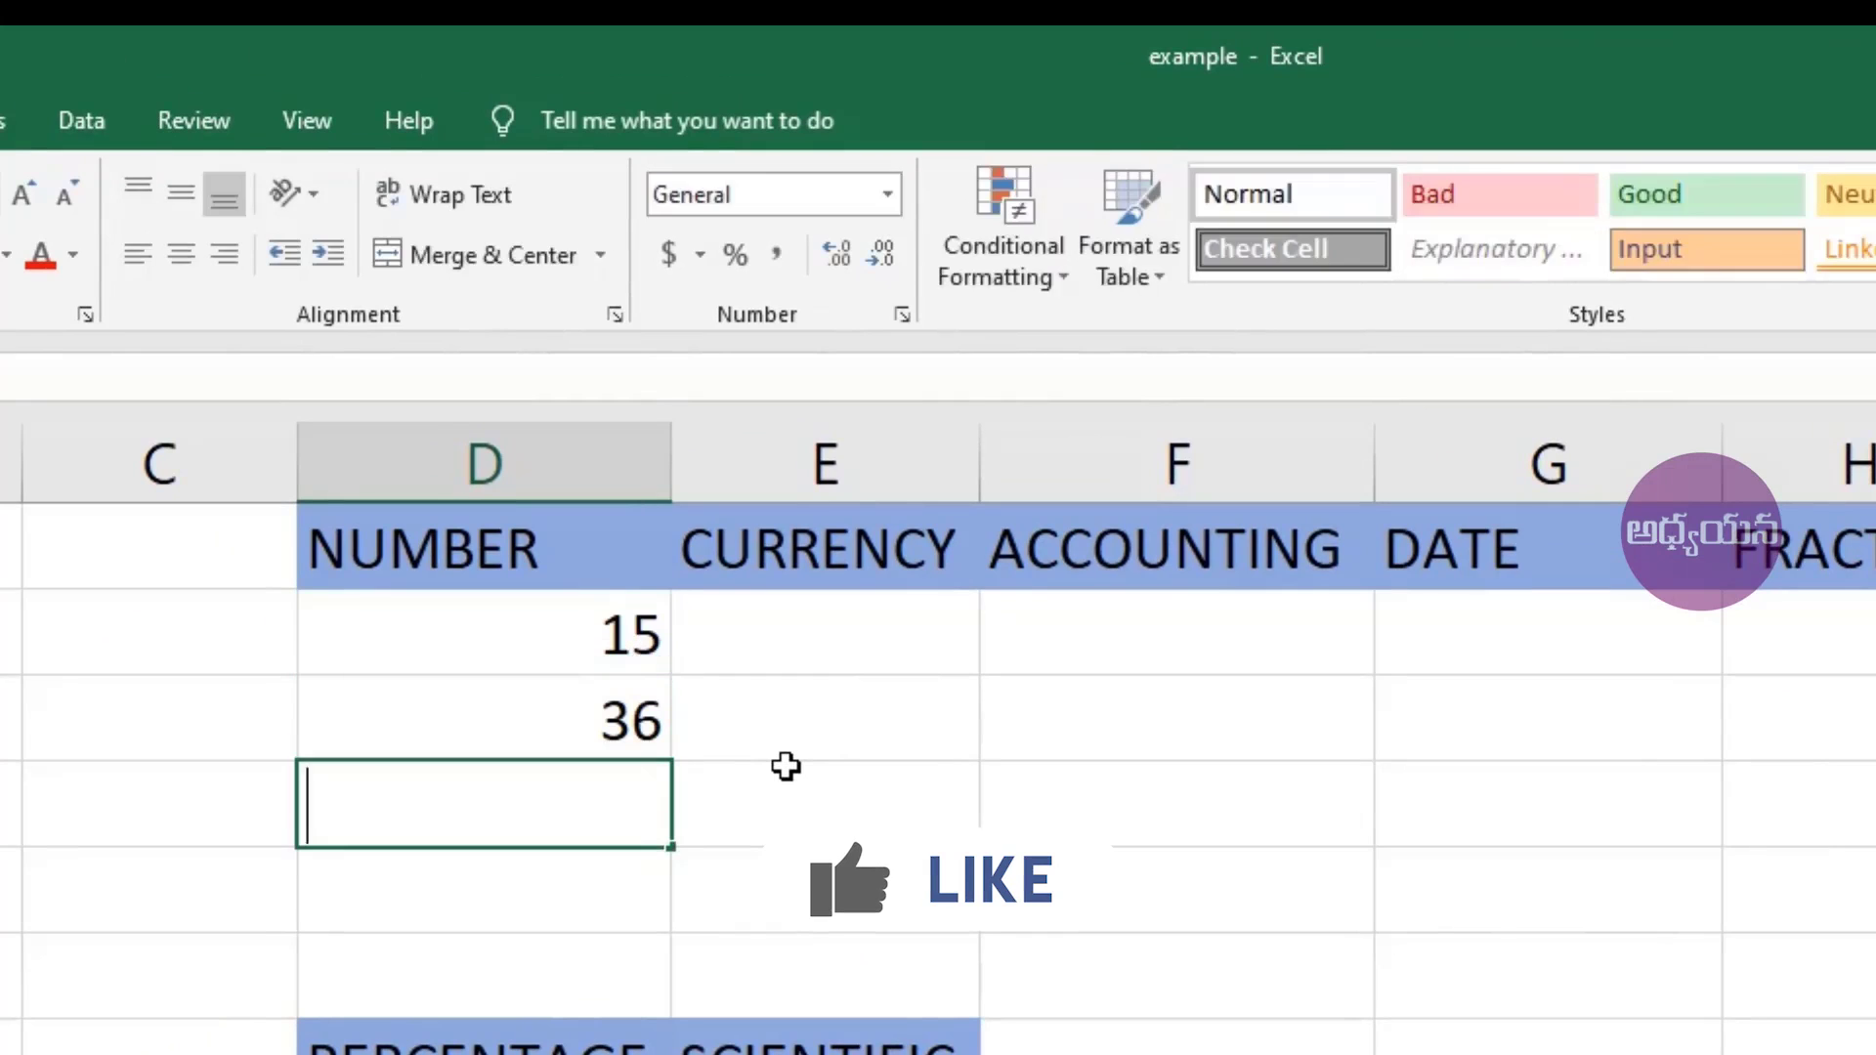
text(31)
key(Return)
text(24)
key(Return)
text(21)
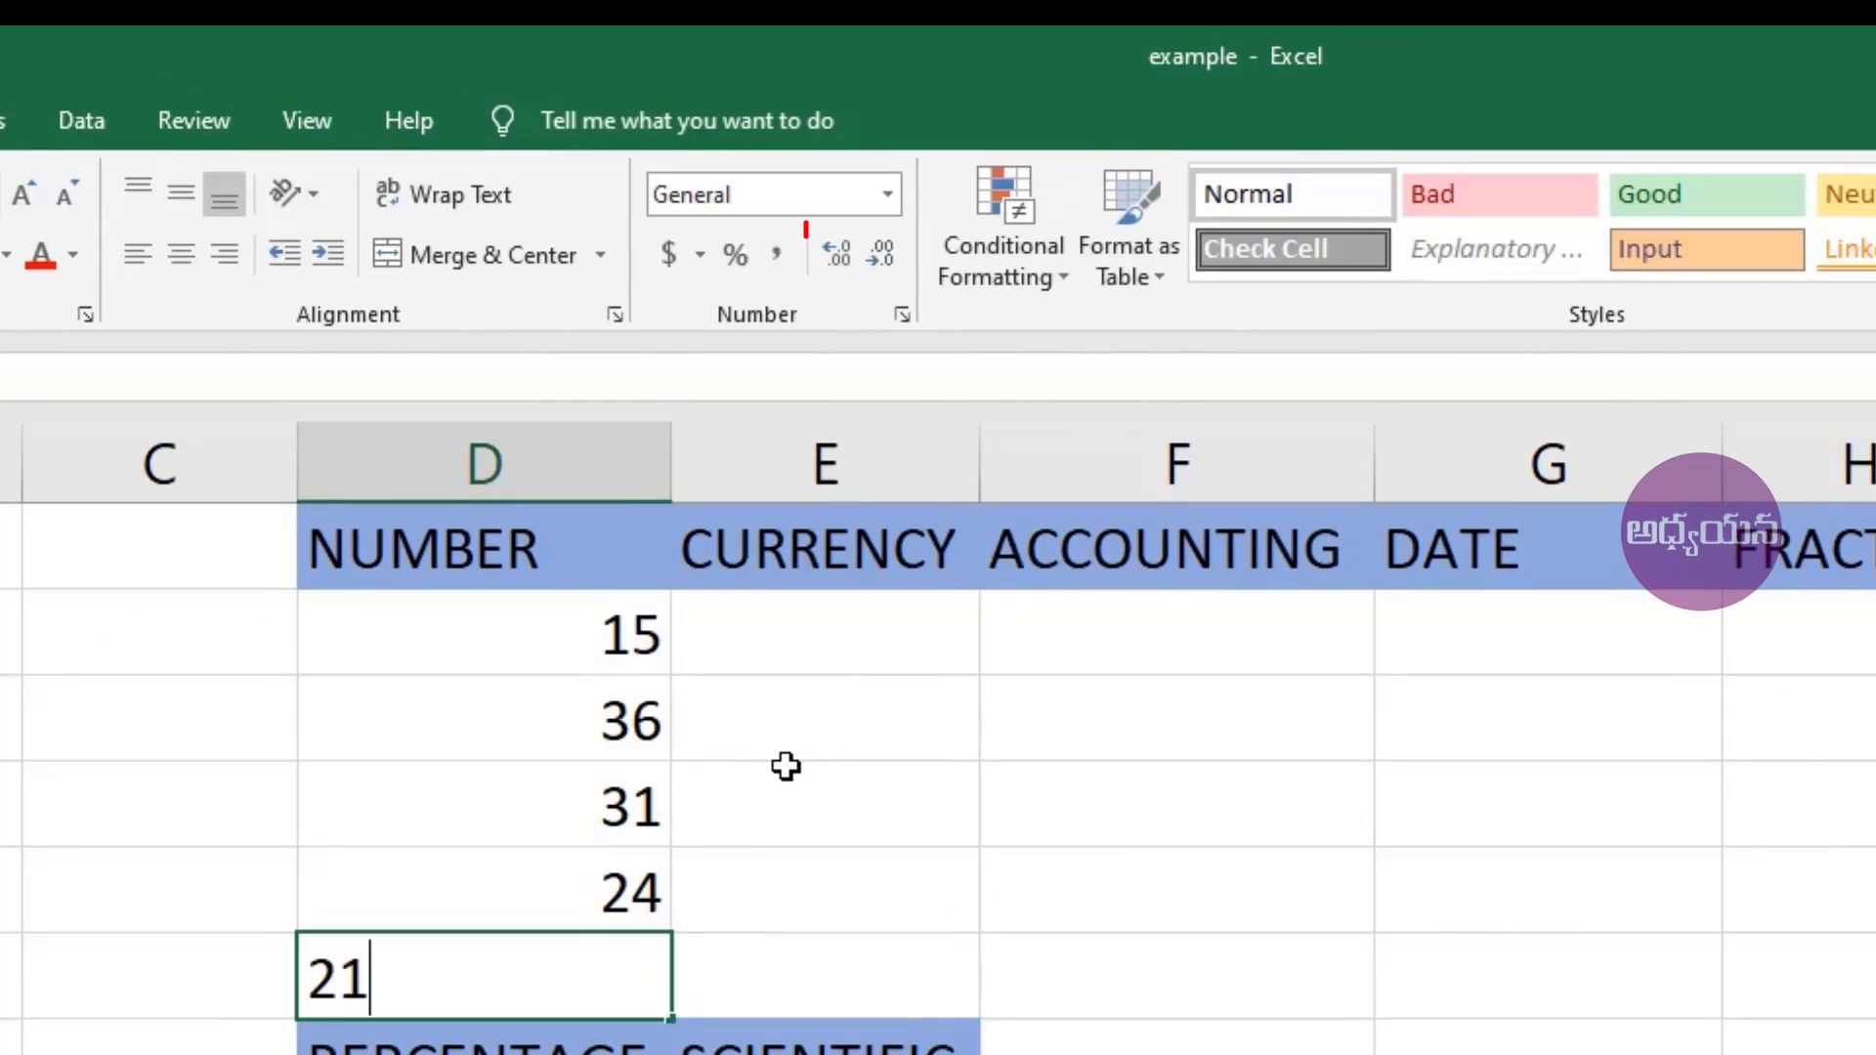
key(Return)
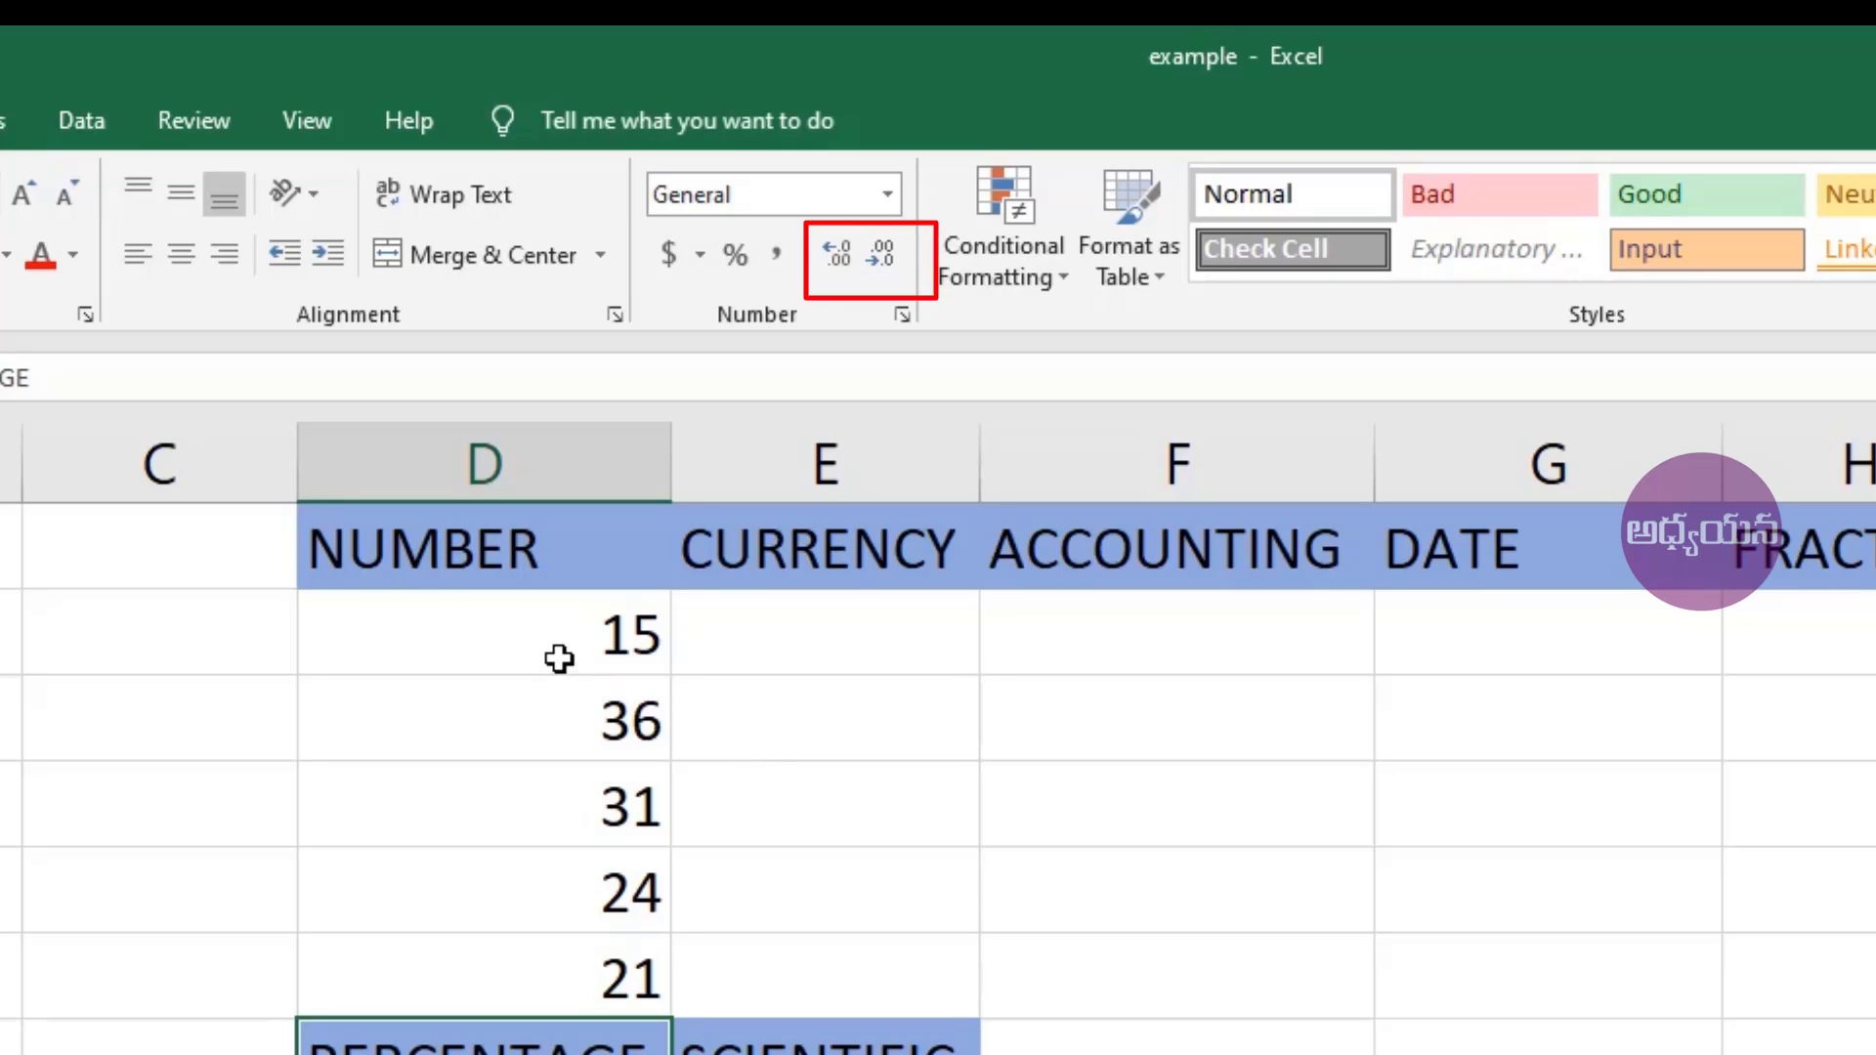
- Increase the decimals of the numbers in D2:D6 to three places
drag(553, 620, 564, 946)
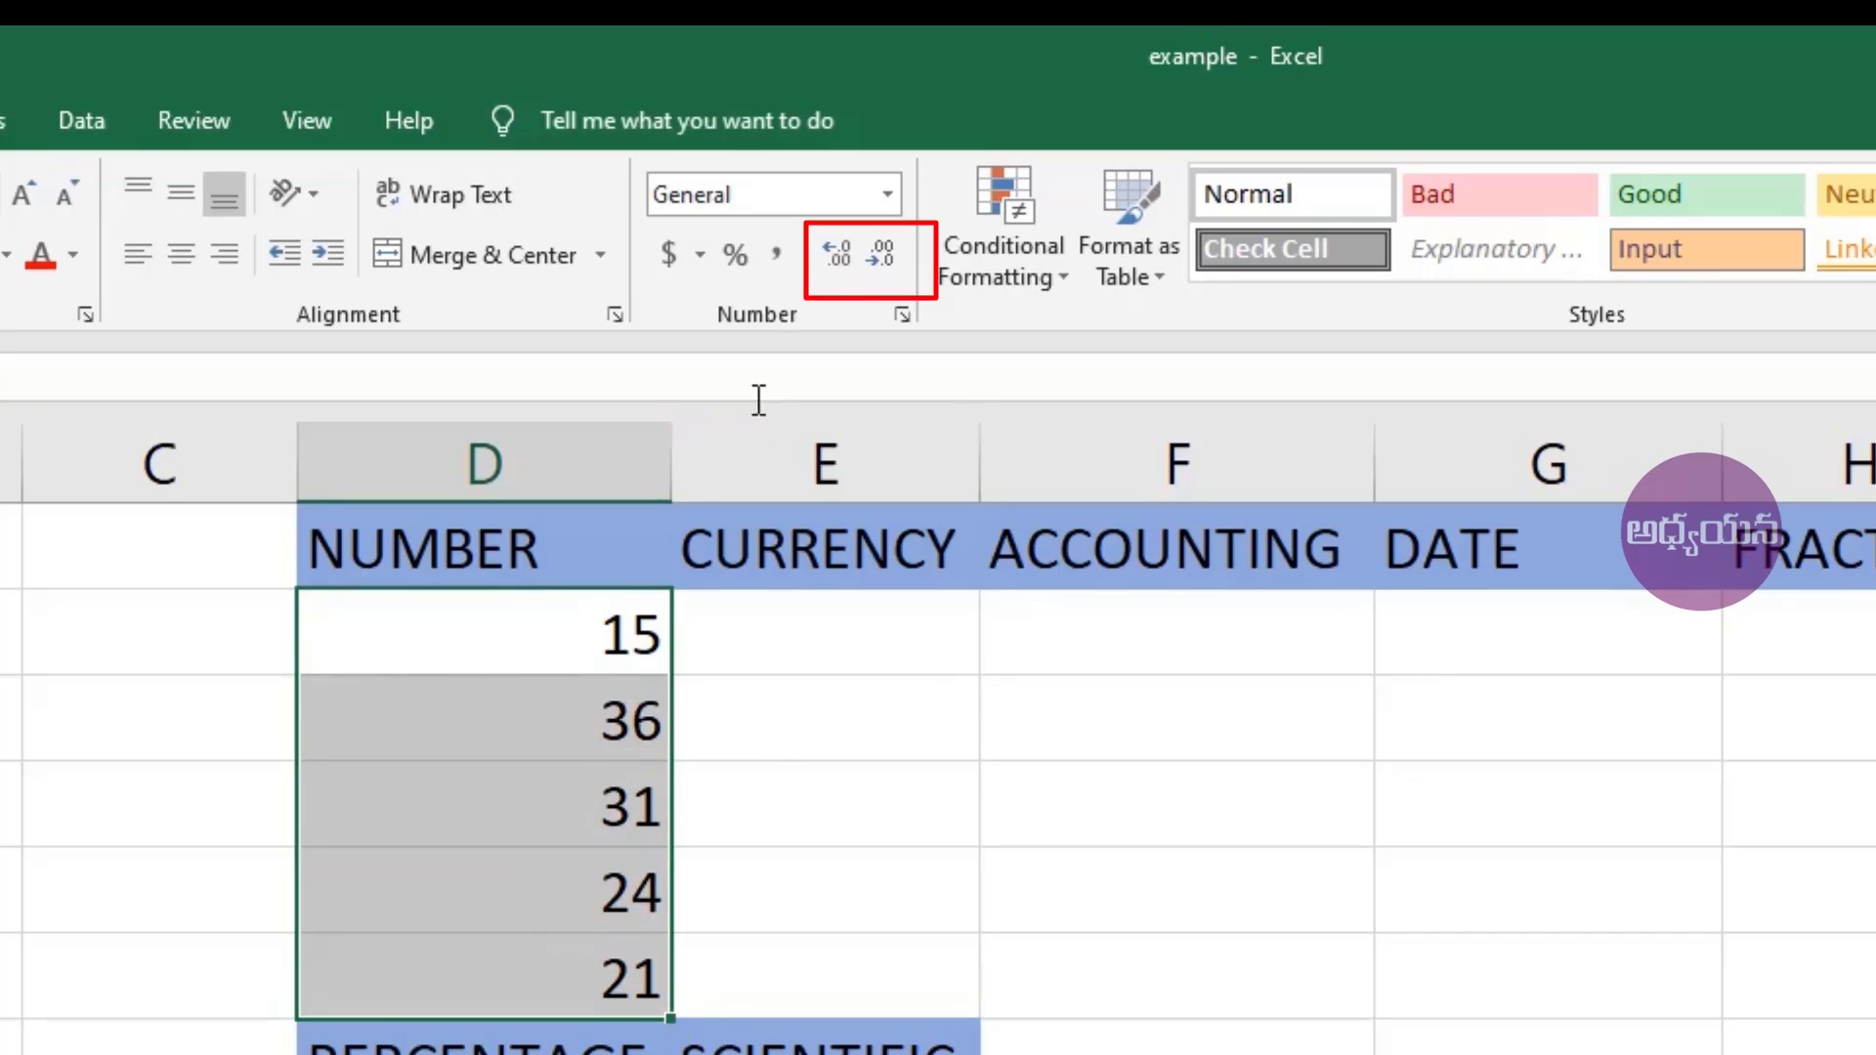
click(833, 260)
click(833, 260)
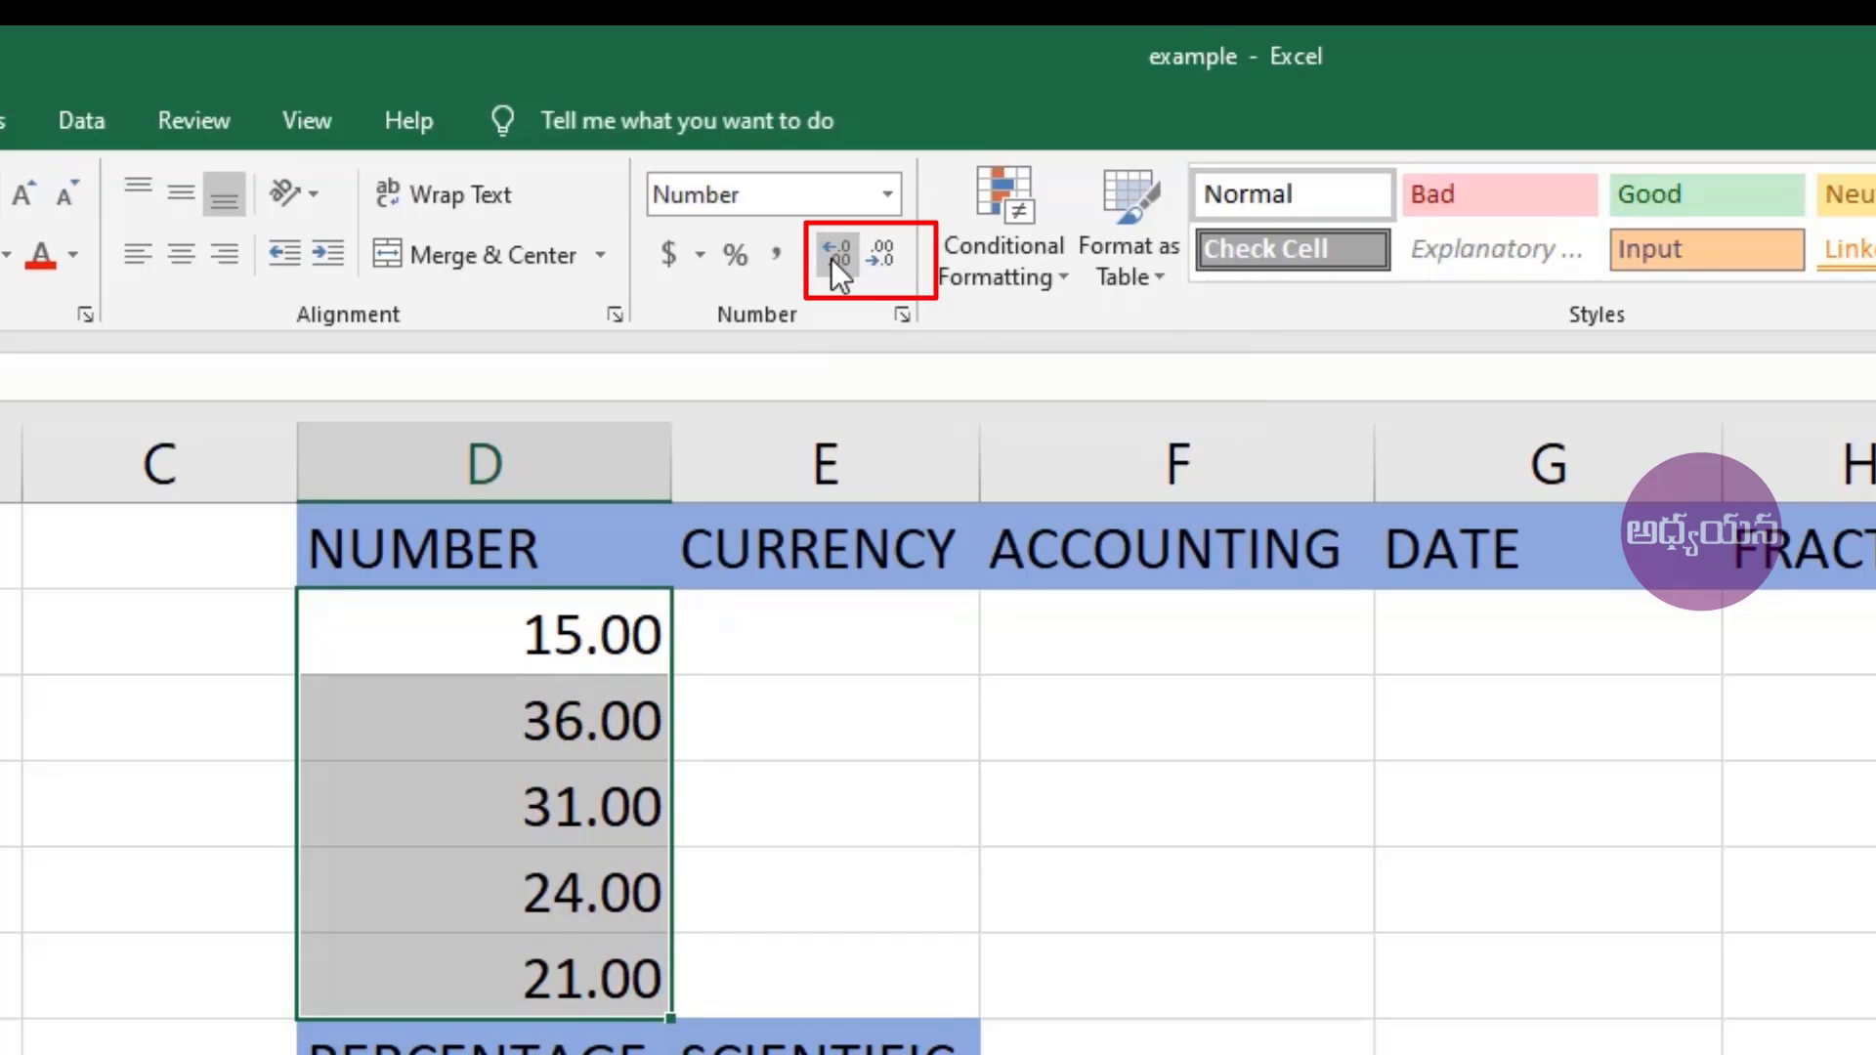
click(835, 263)
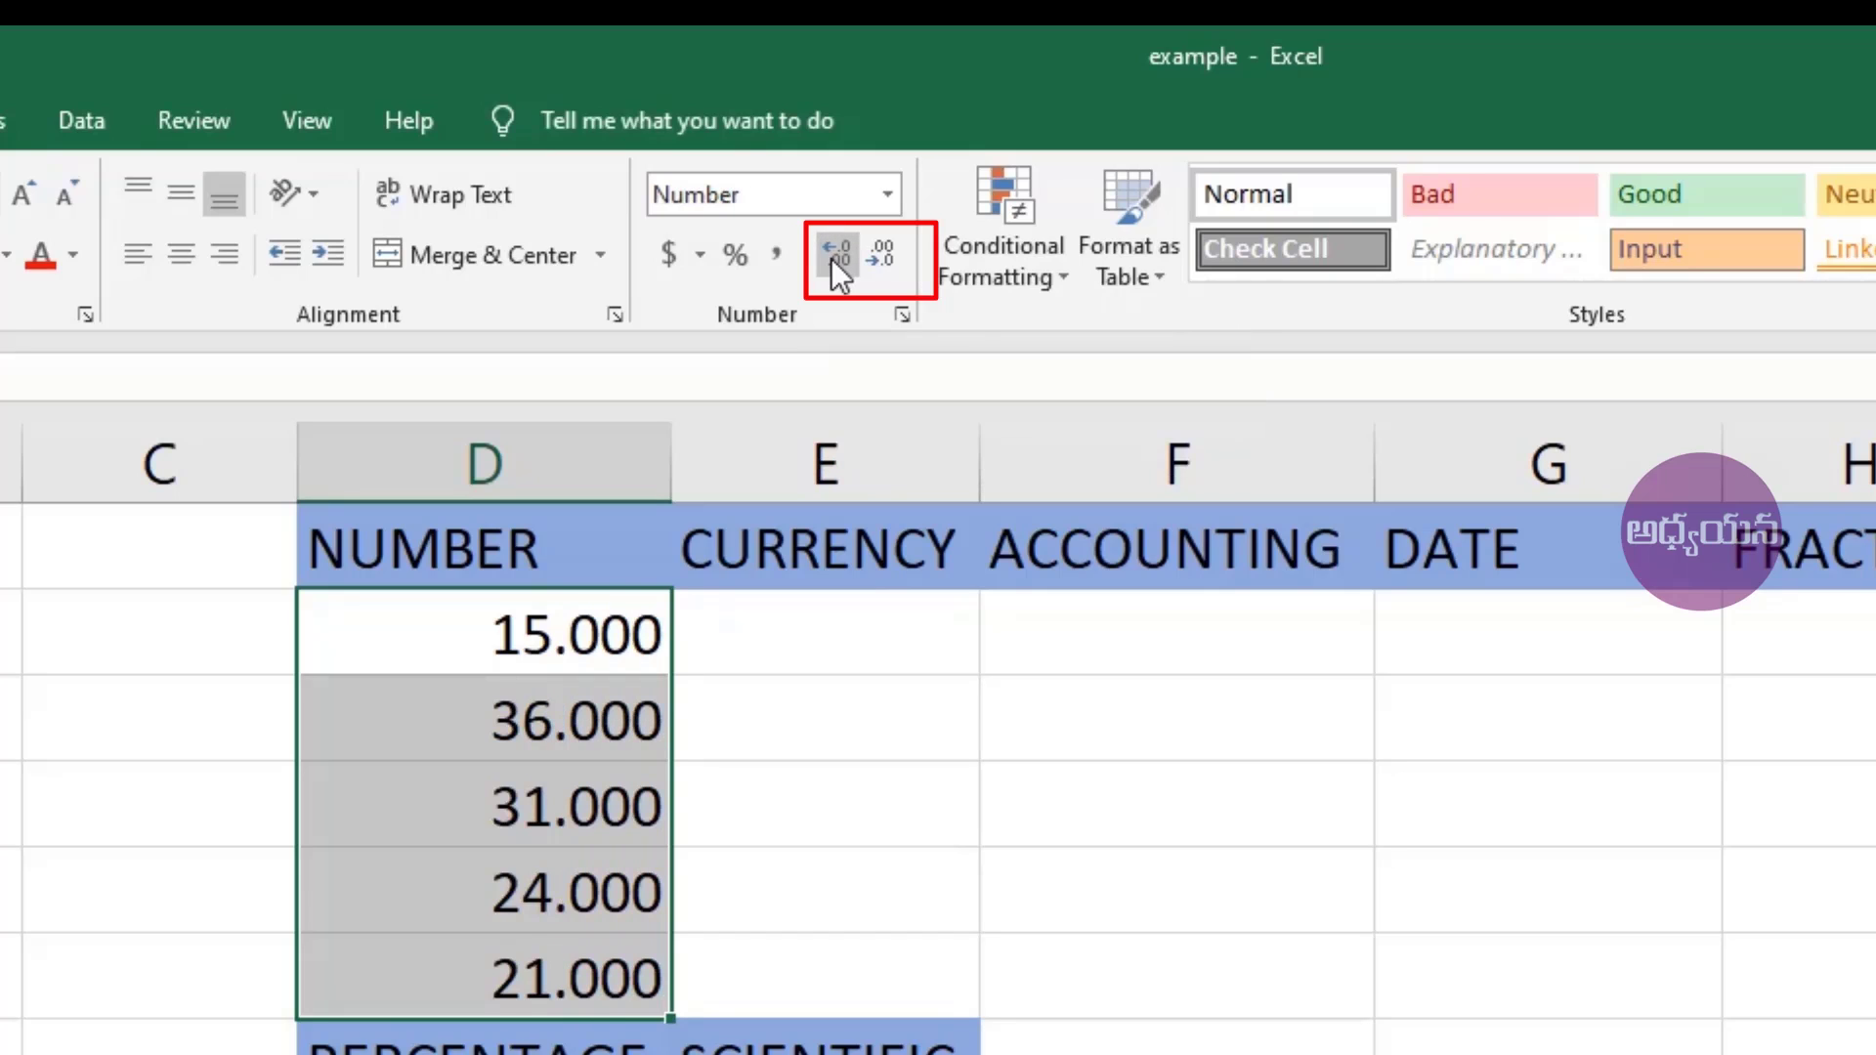
- Decrease and increase the decimals of D2:D6, finishing with two decimal places
click(887, 256)
click(887, 256)
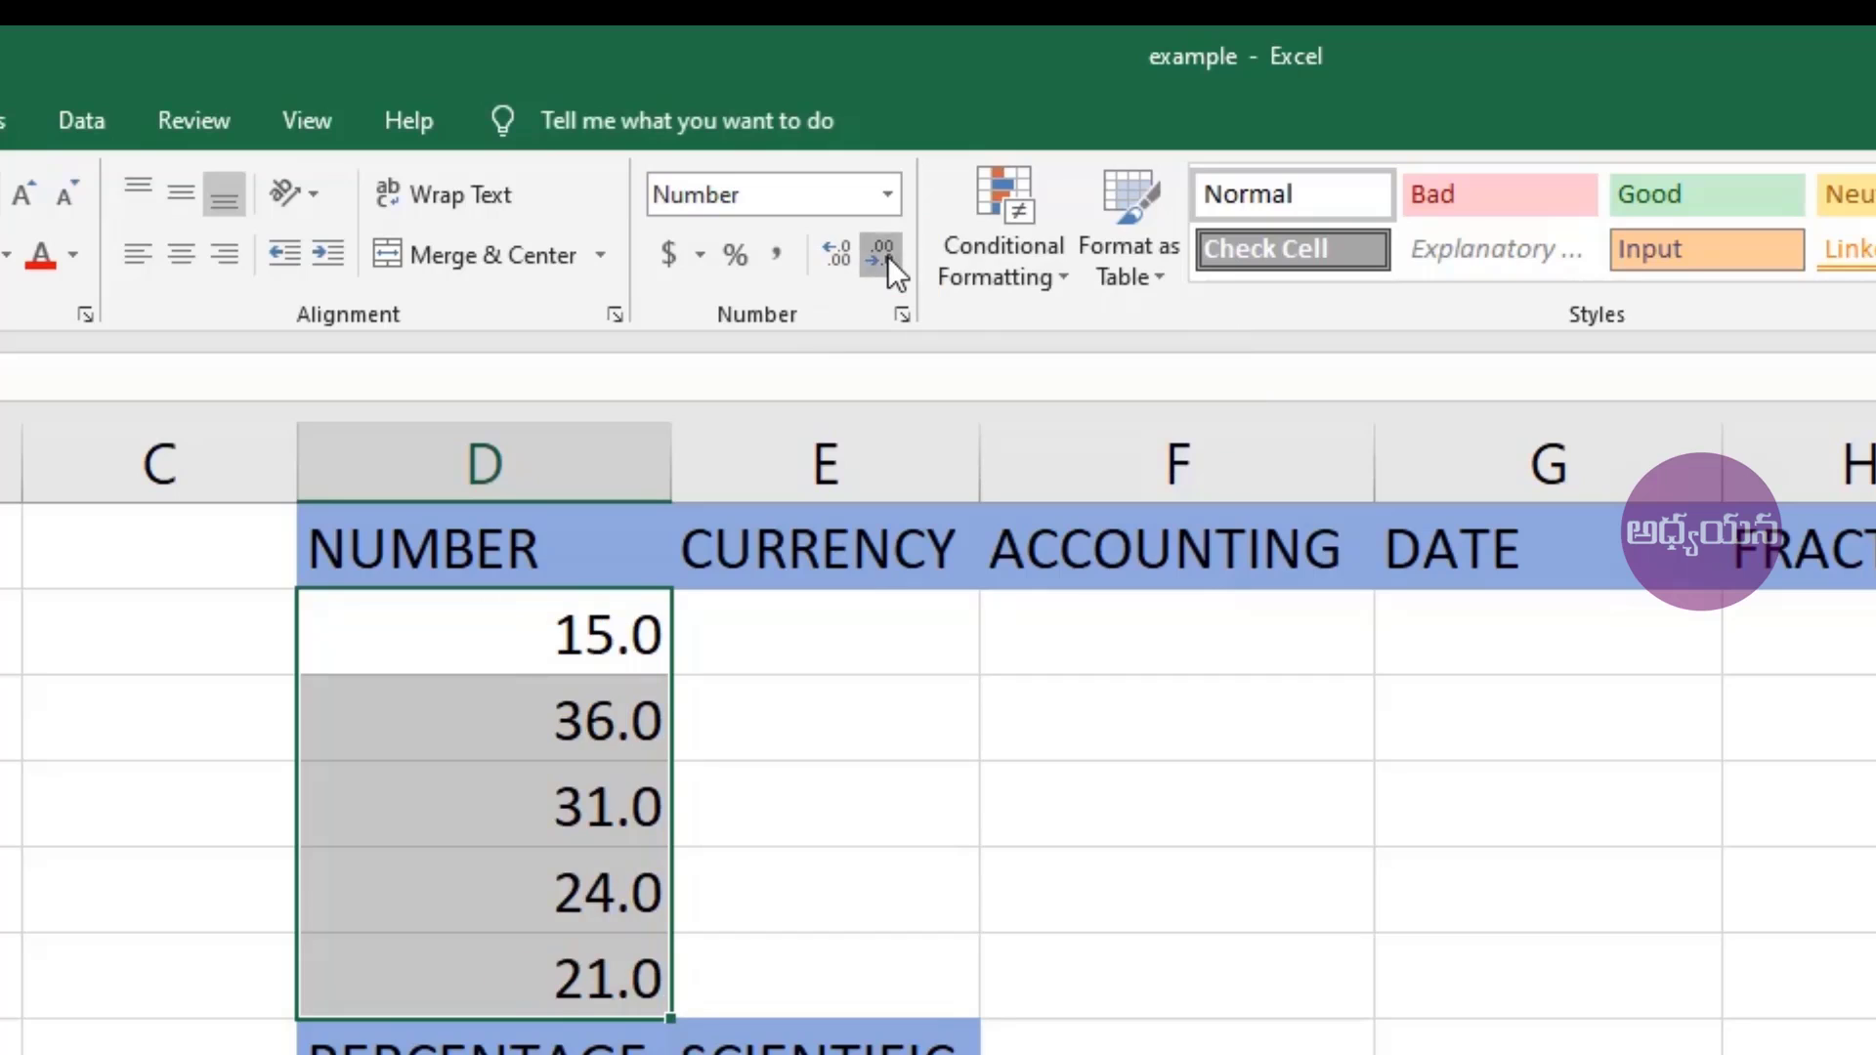
click(887, 256)
click(832, 257)
click(832, 260)
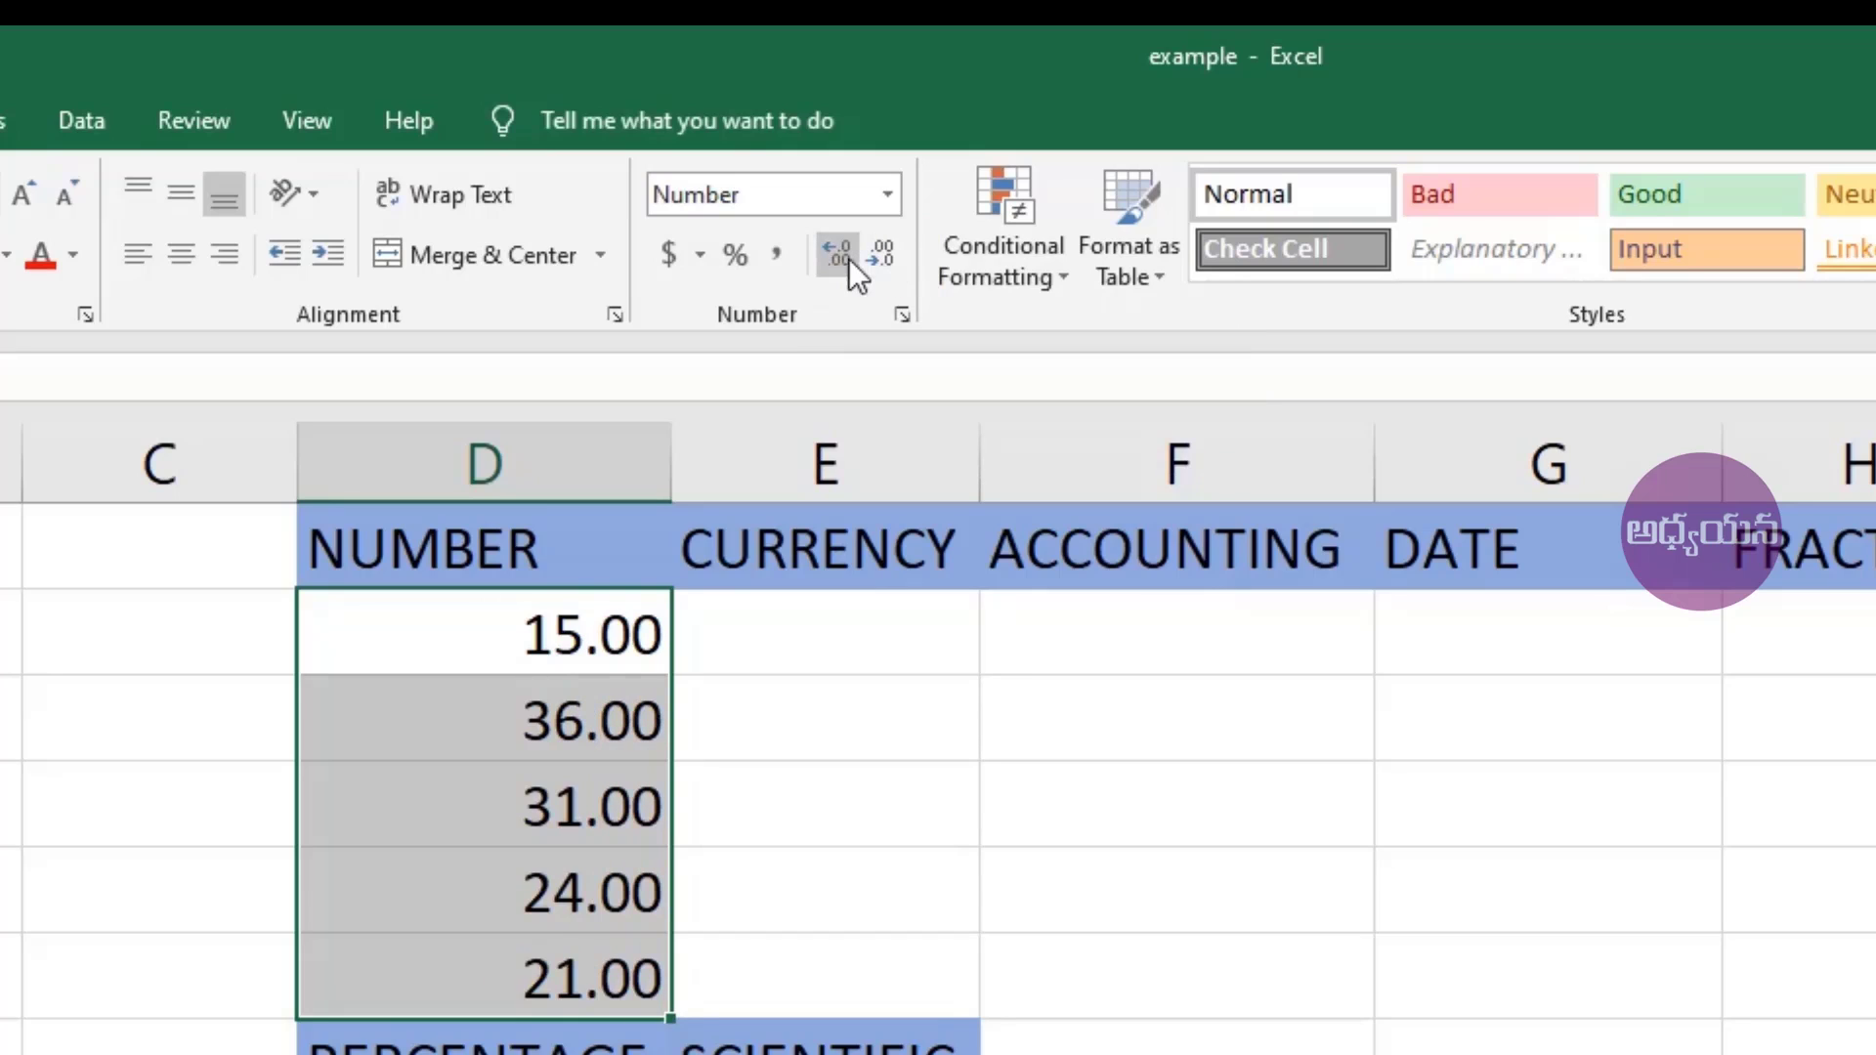
click(878, 256)
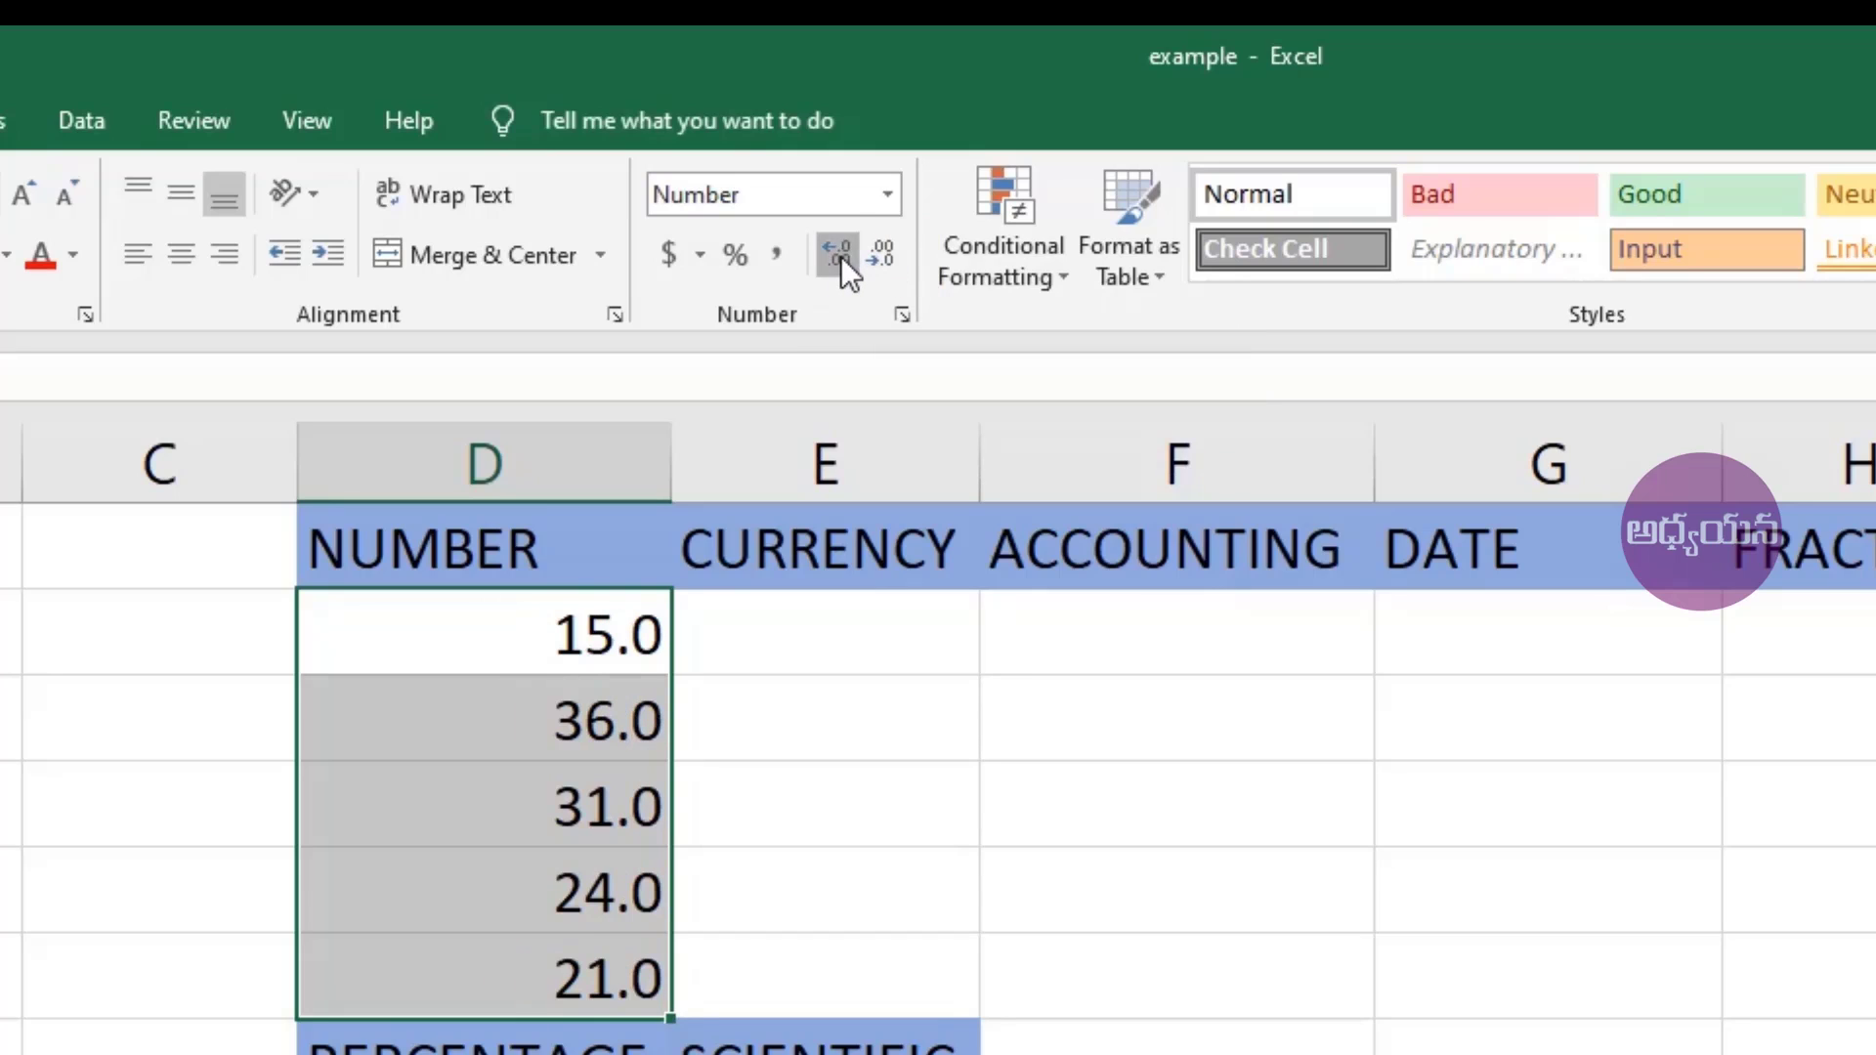
click(840, 256)
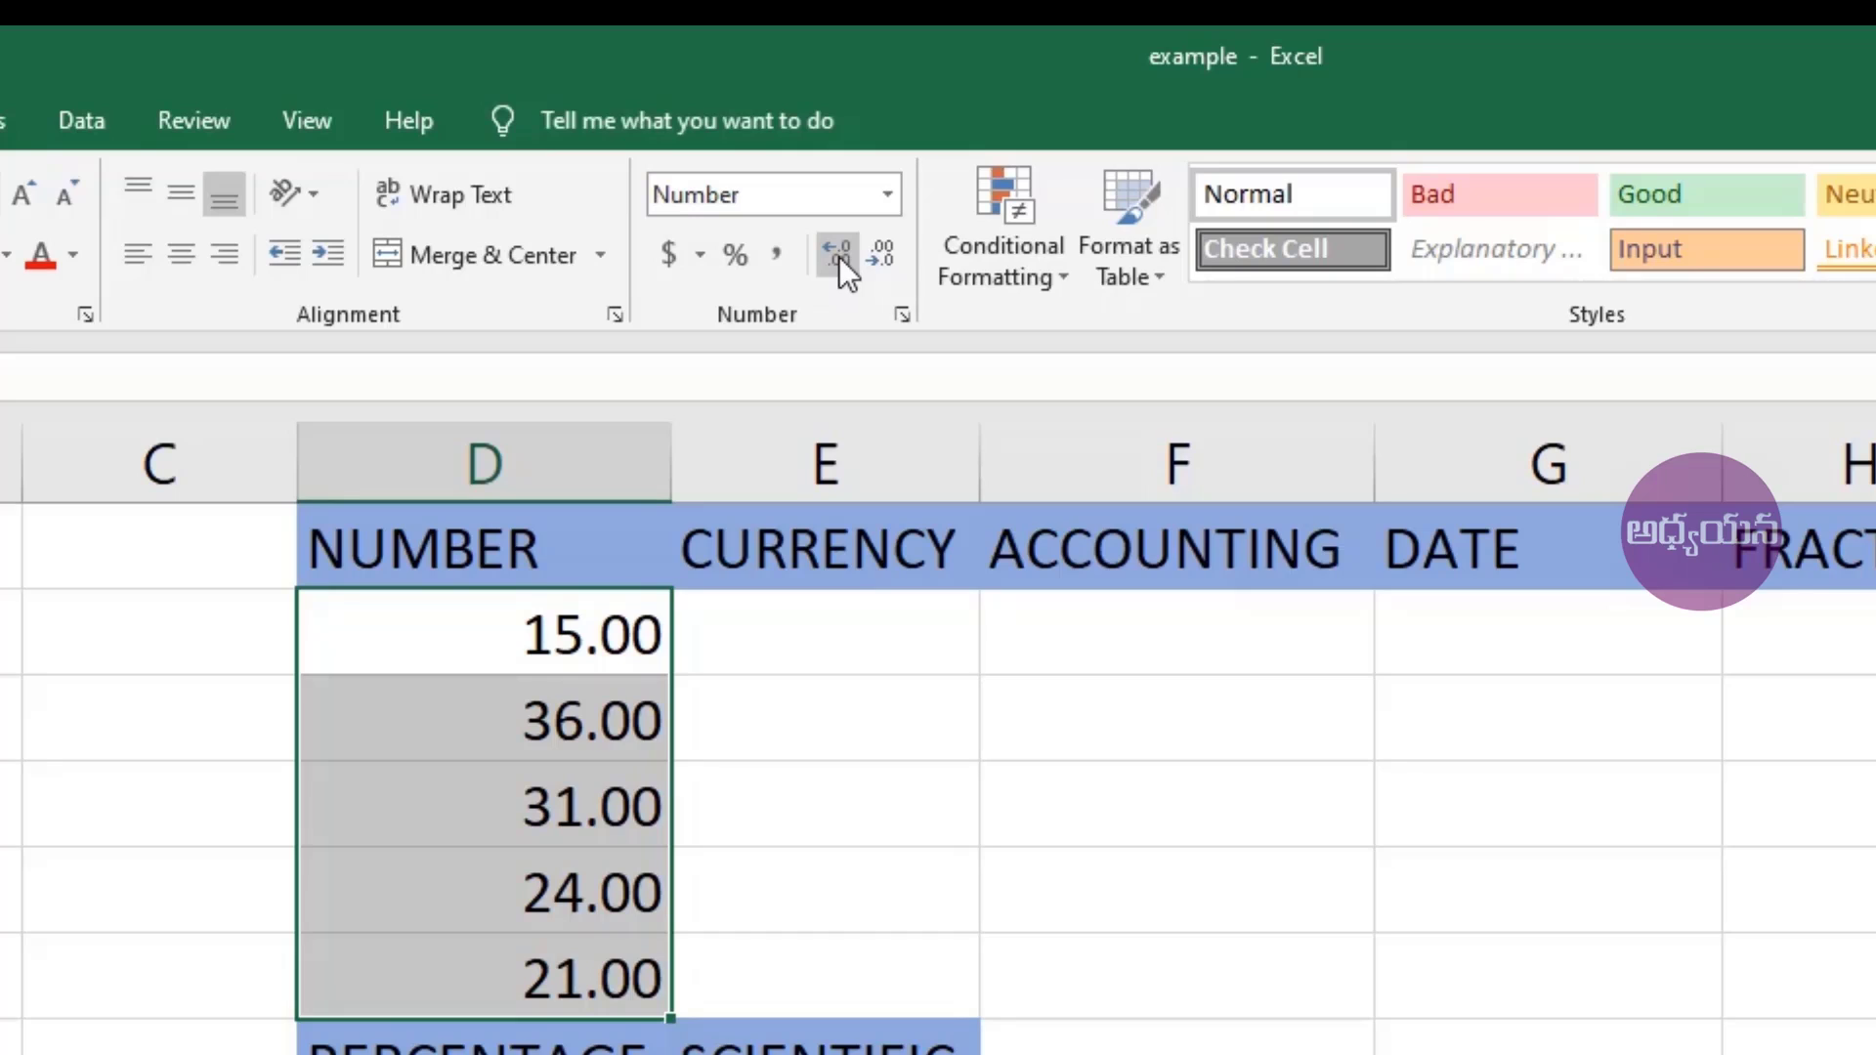
- Set the Number format of D2:D6 to 5 decimal places through the Format Cells dialog
right_click(452, 657)
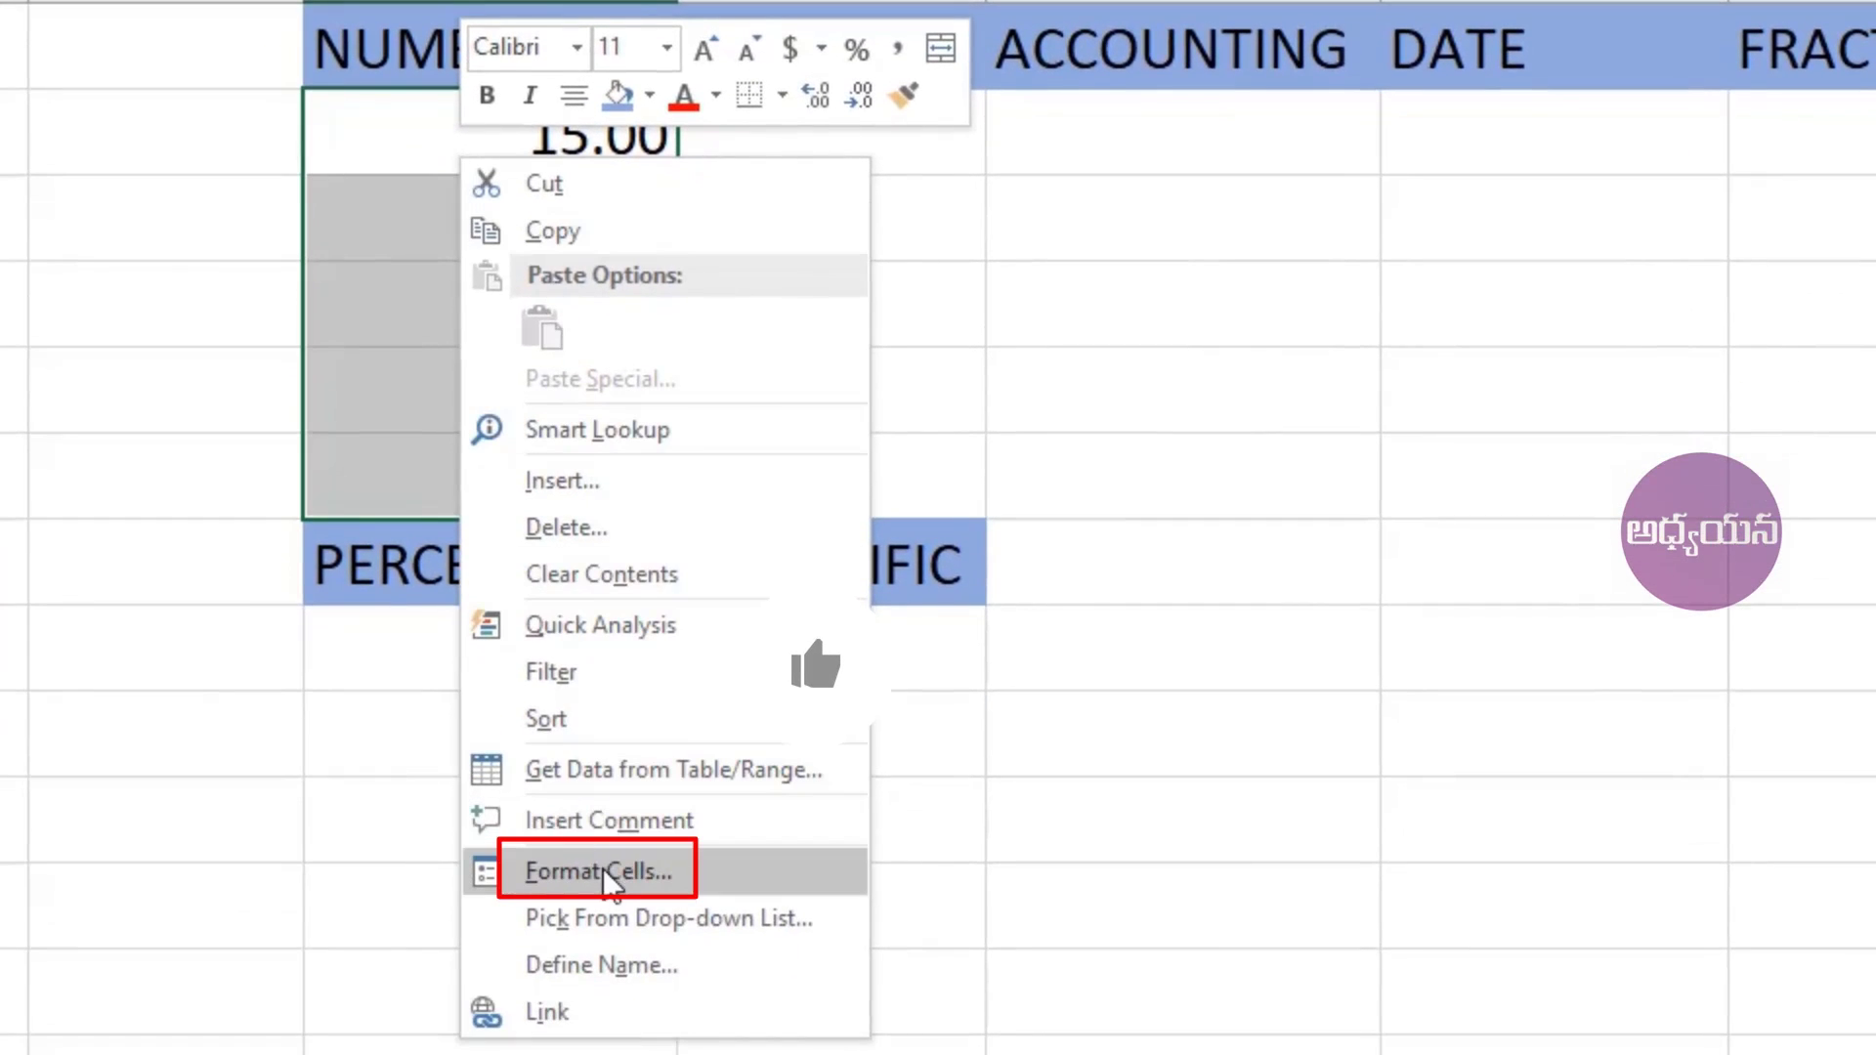
click(602, 867)
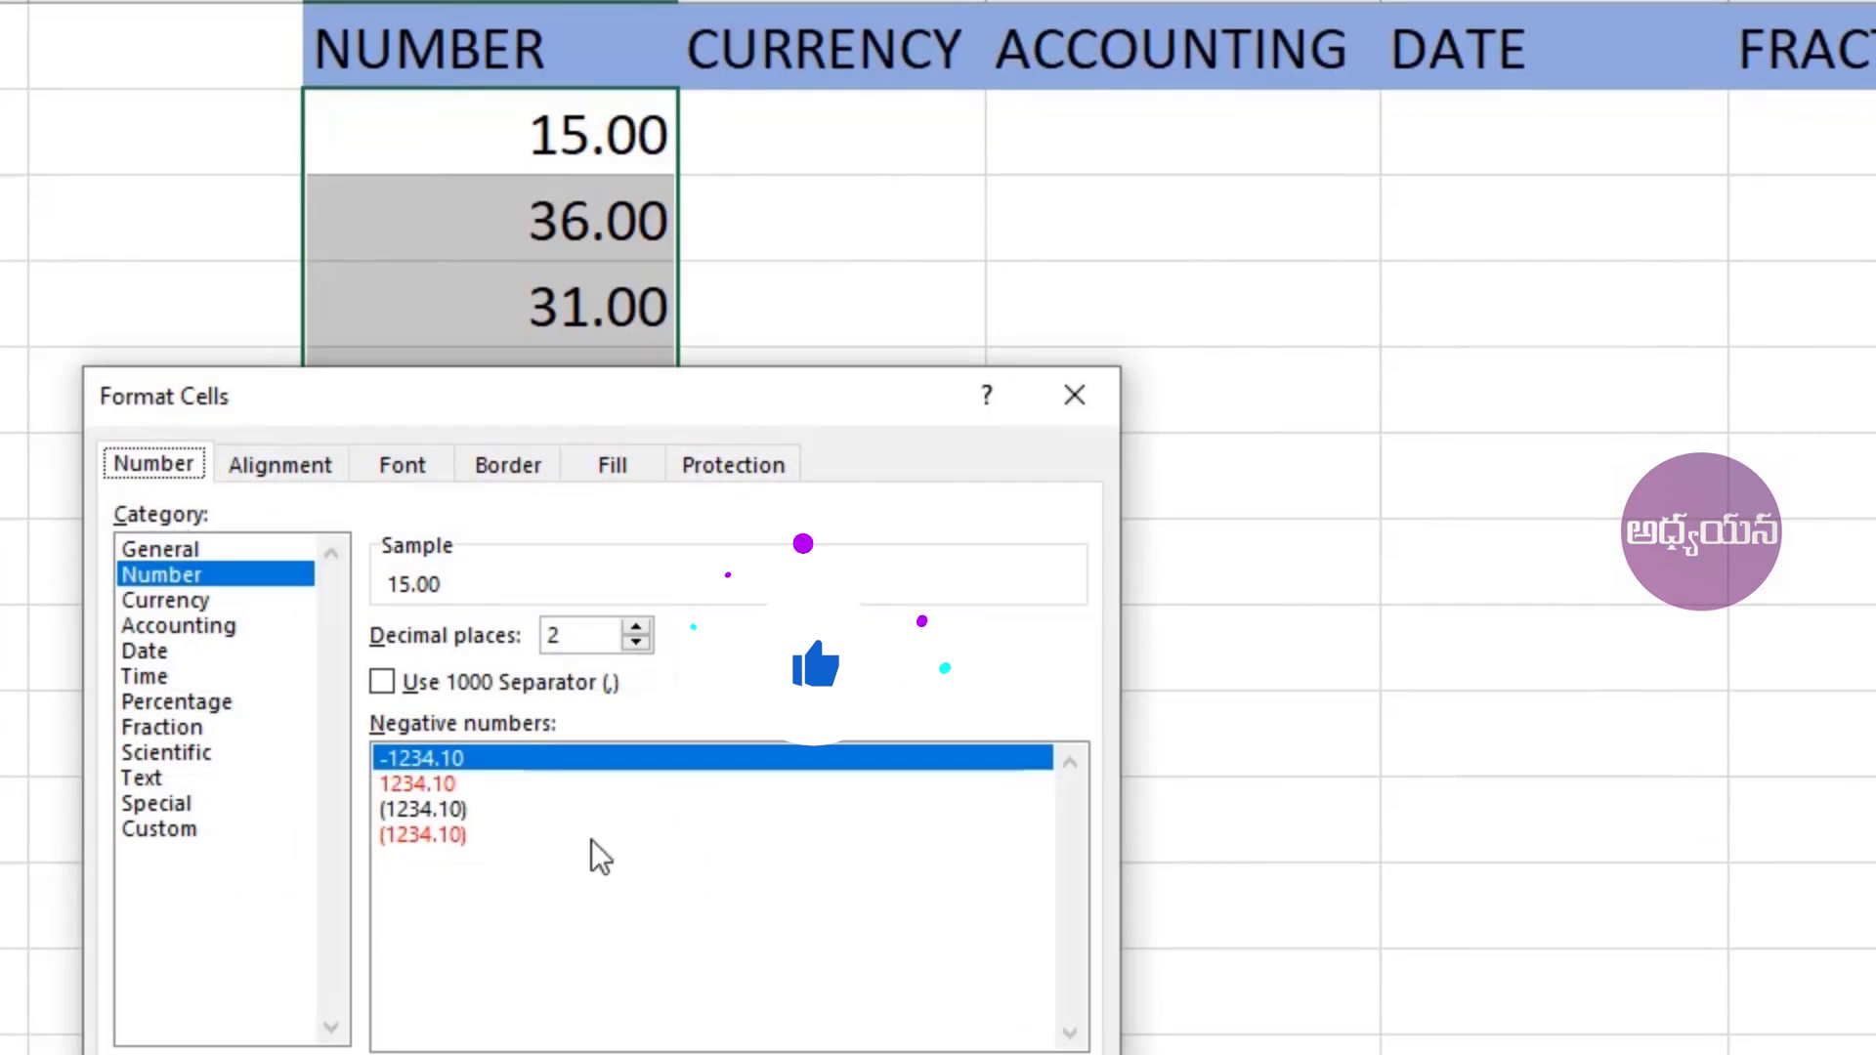
drag(192, 416, 1027, 318)
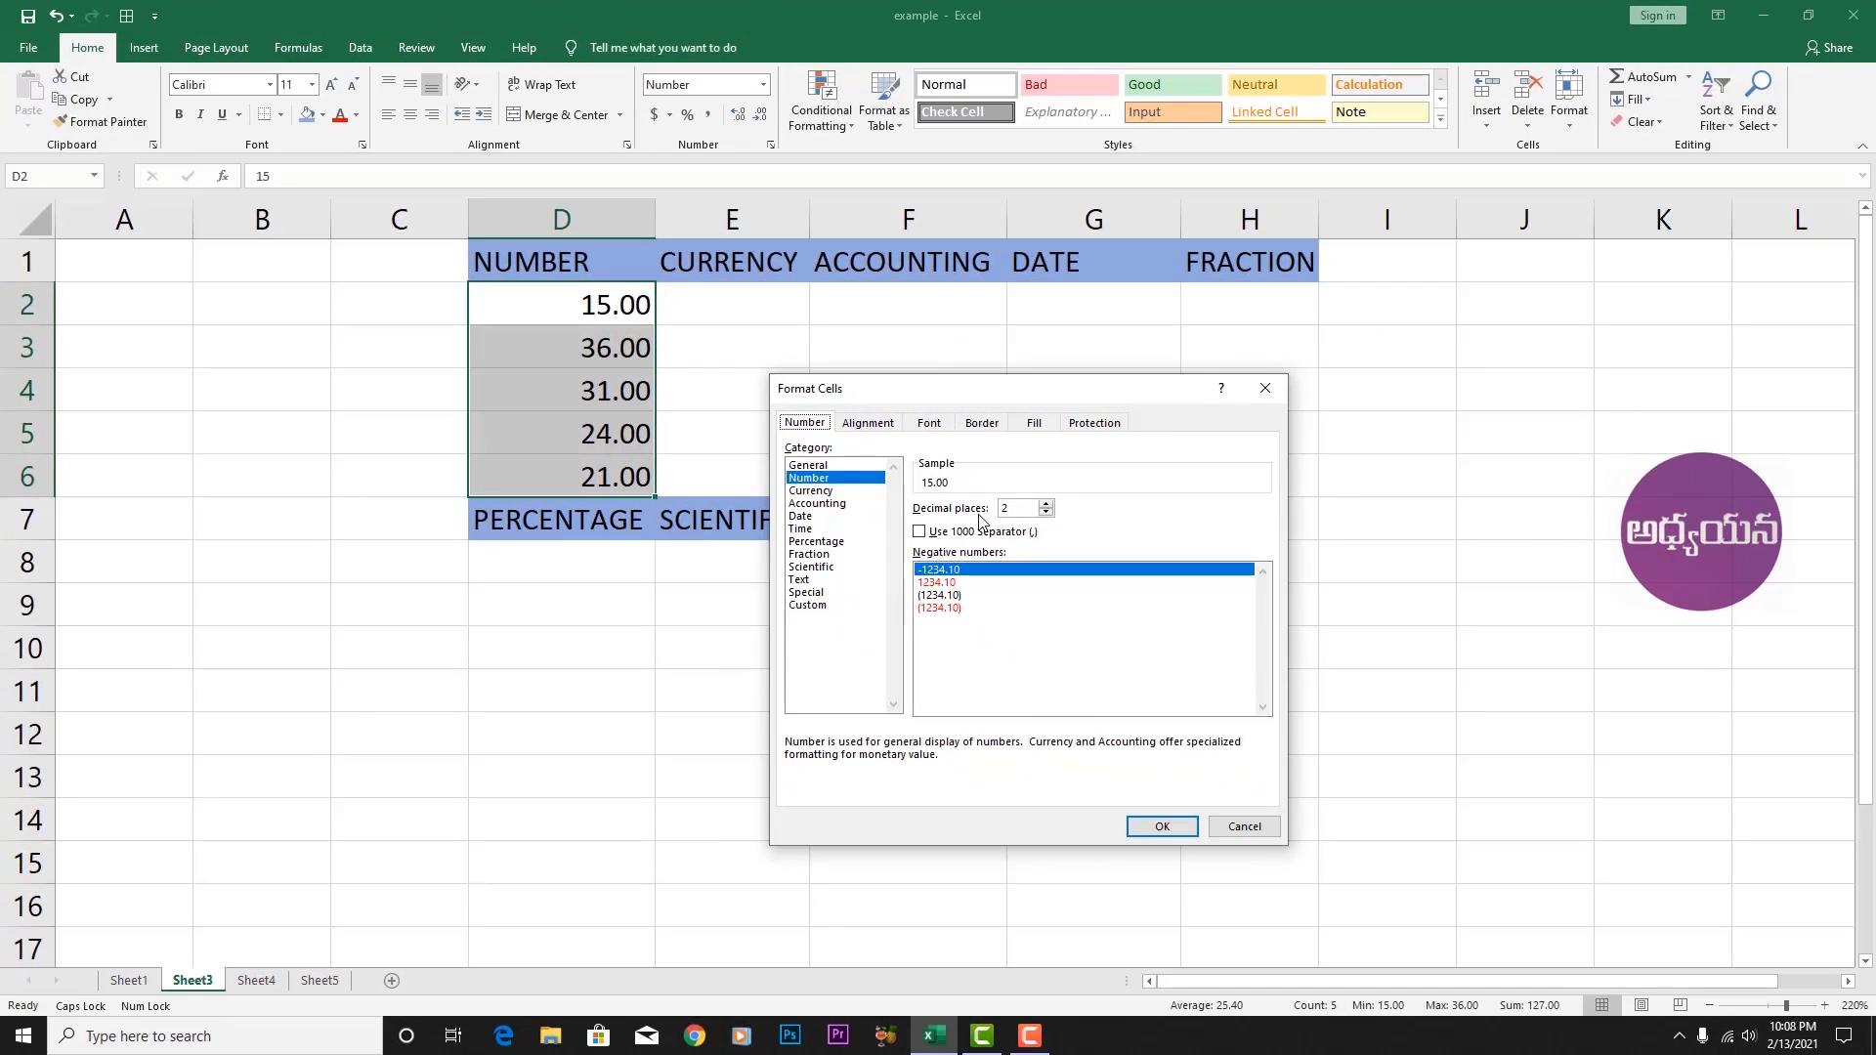
click(1045, 505)
click(1045, 504)
click(1046, 504)
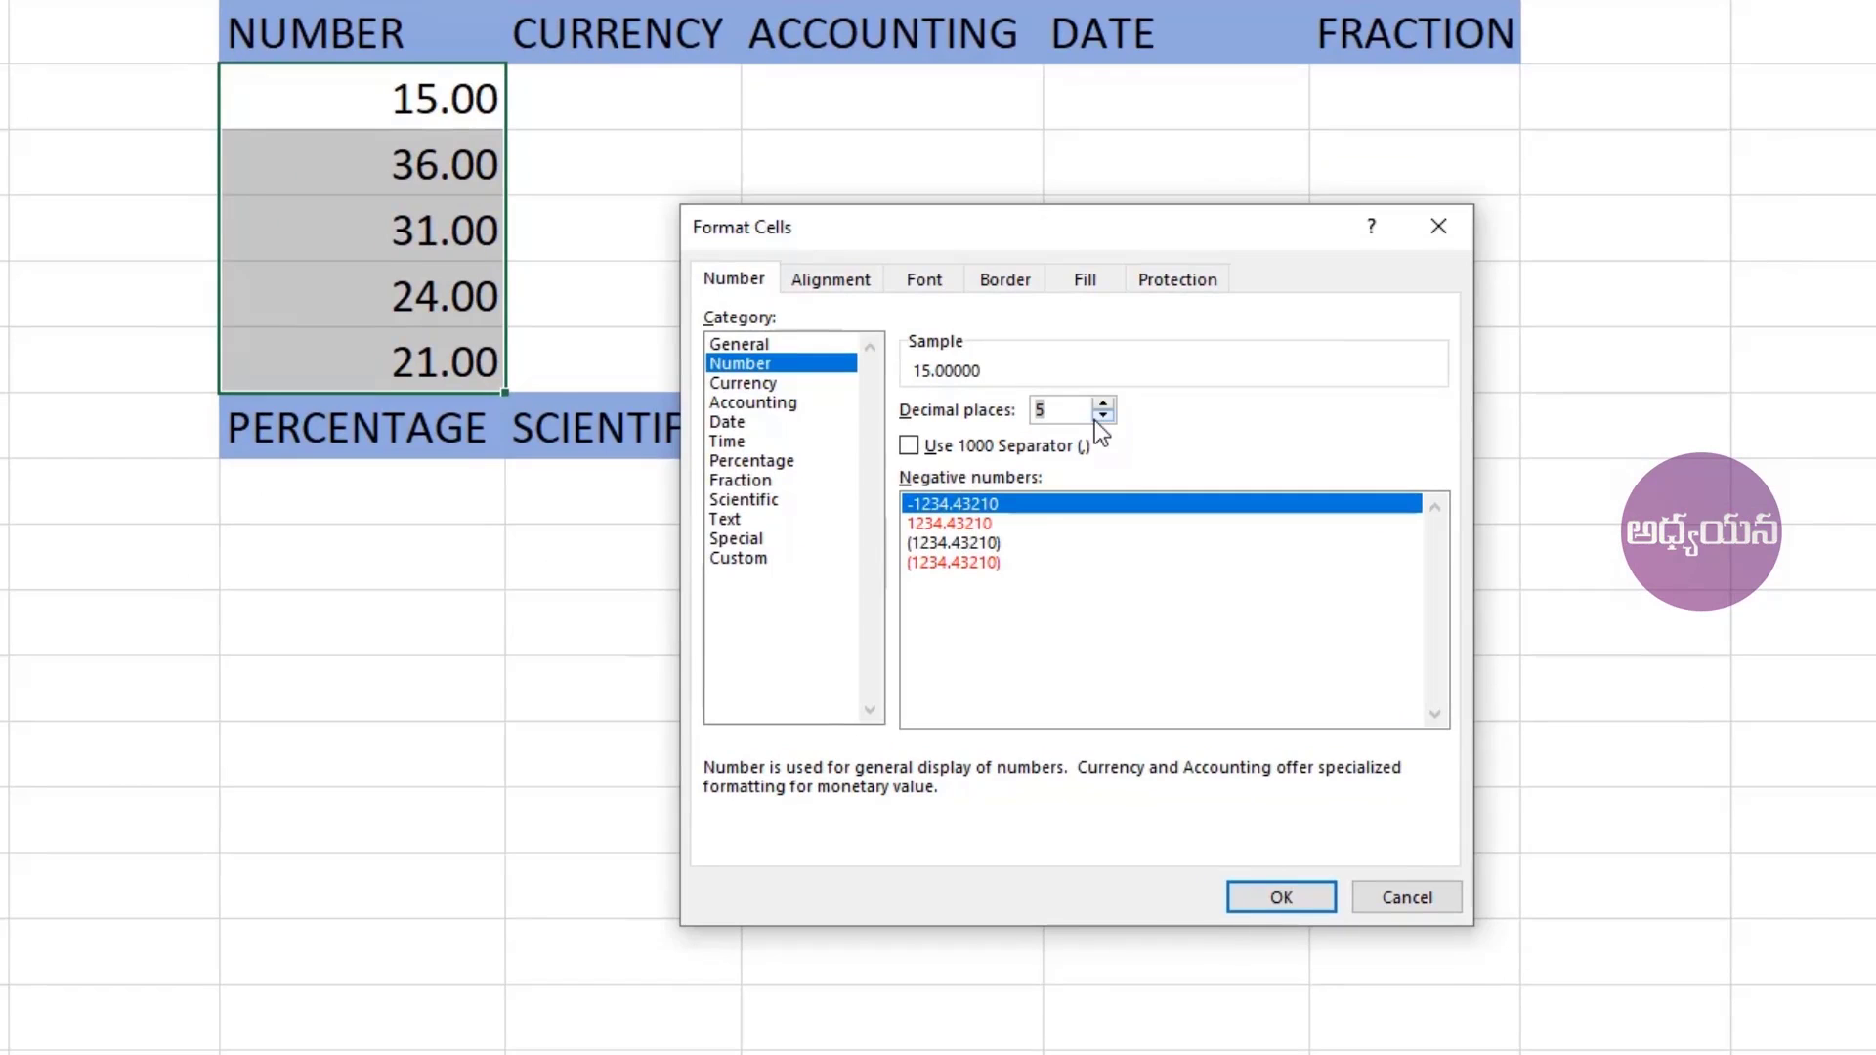
click(1279, 894)
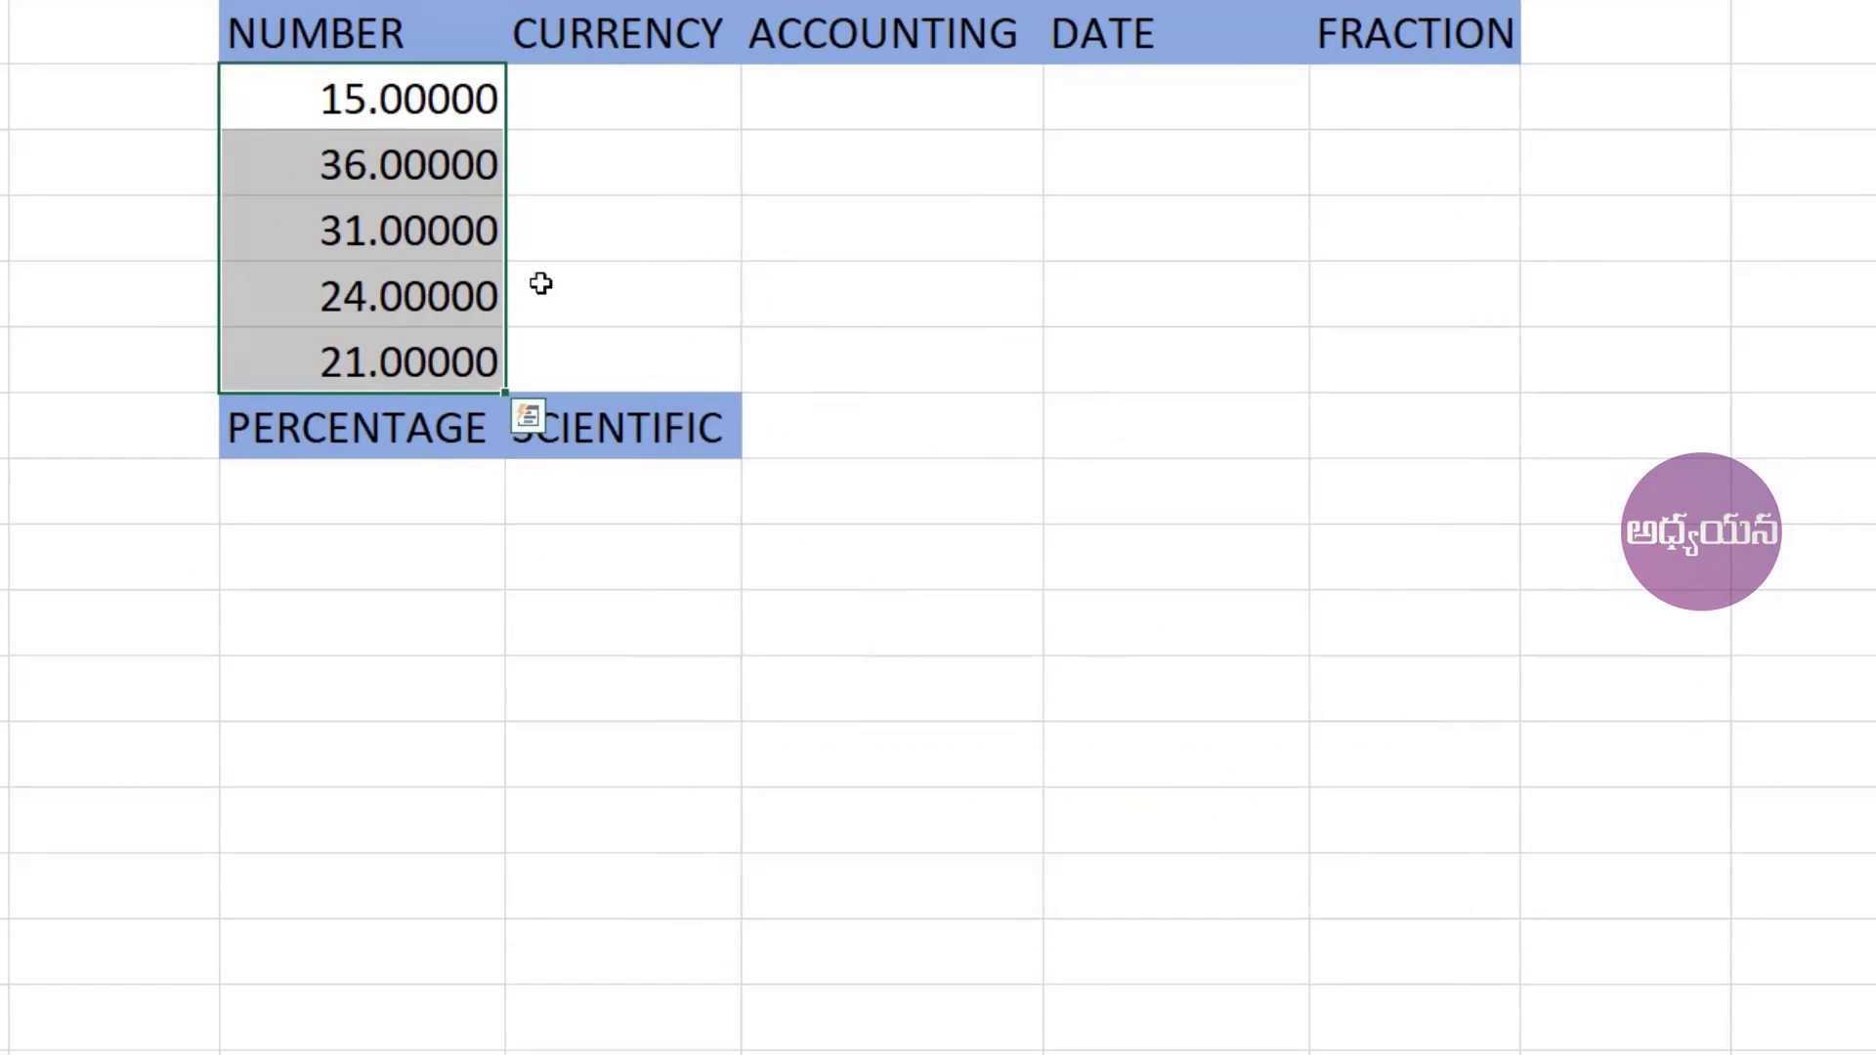
- Set the Number format of D2:D6 to 2 decimal places through the Format Cells dialog
right_click(430, 244)
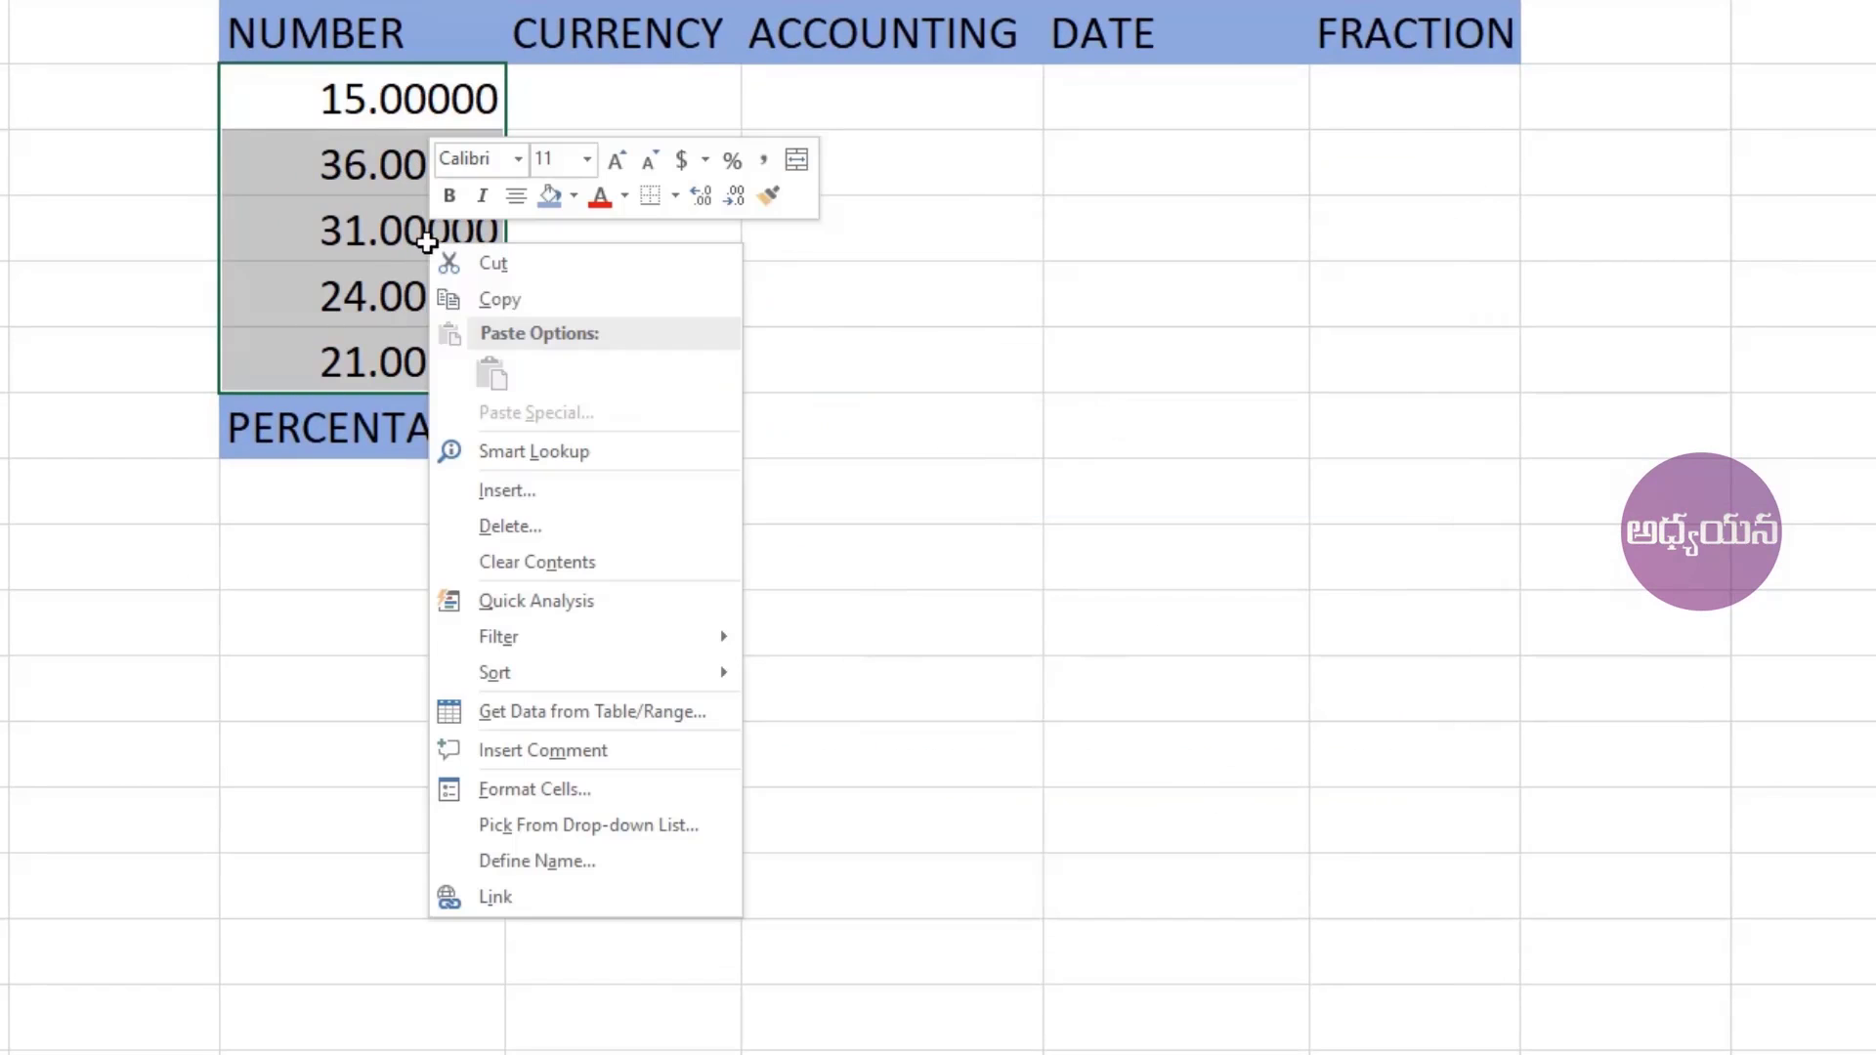
click(535, 789)
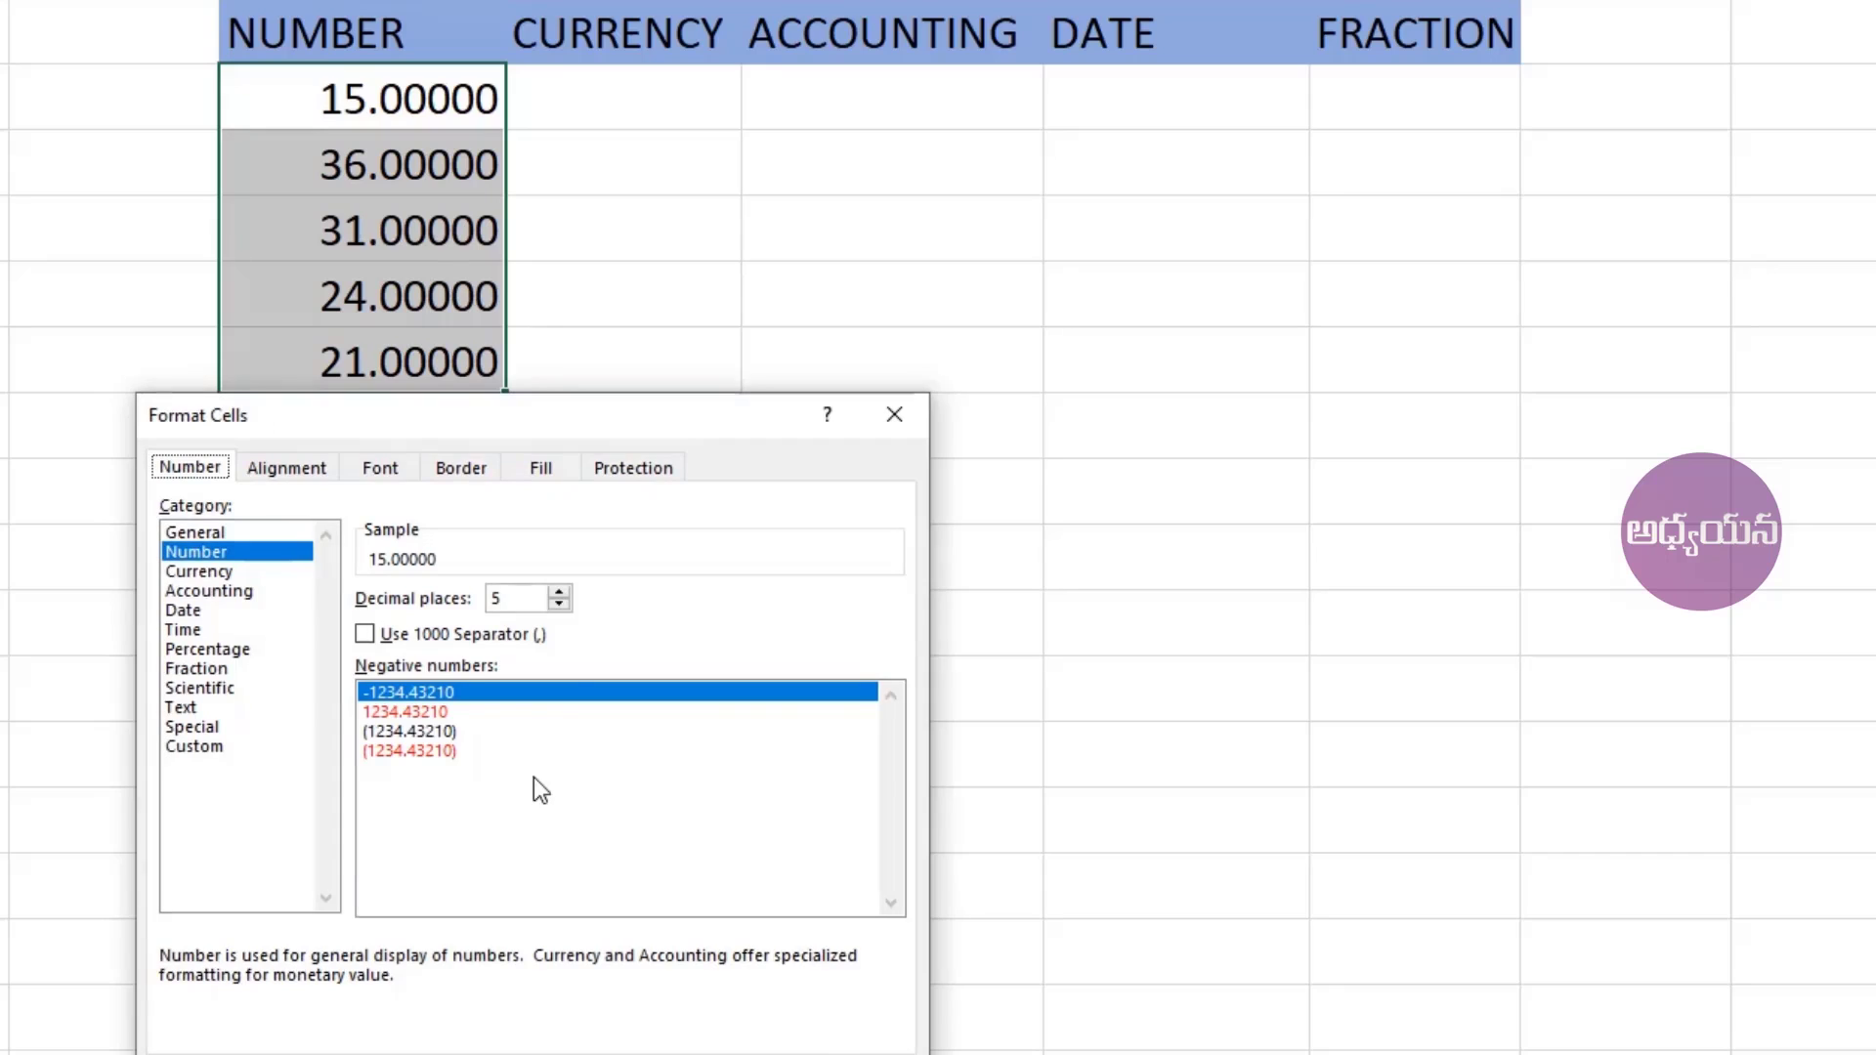
click(561, 602)
click(561, 603)
click(561, 603)
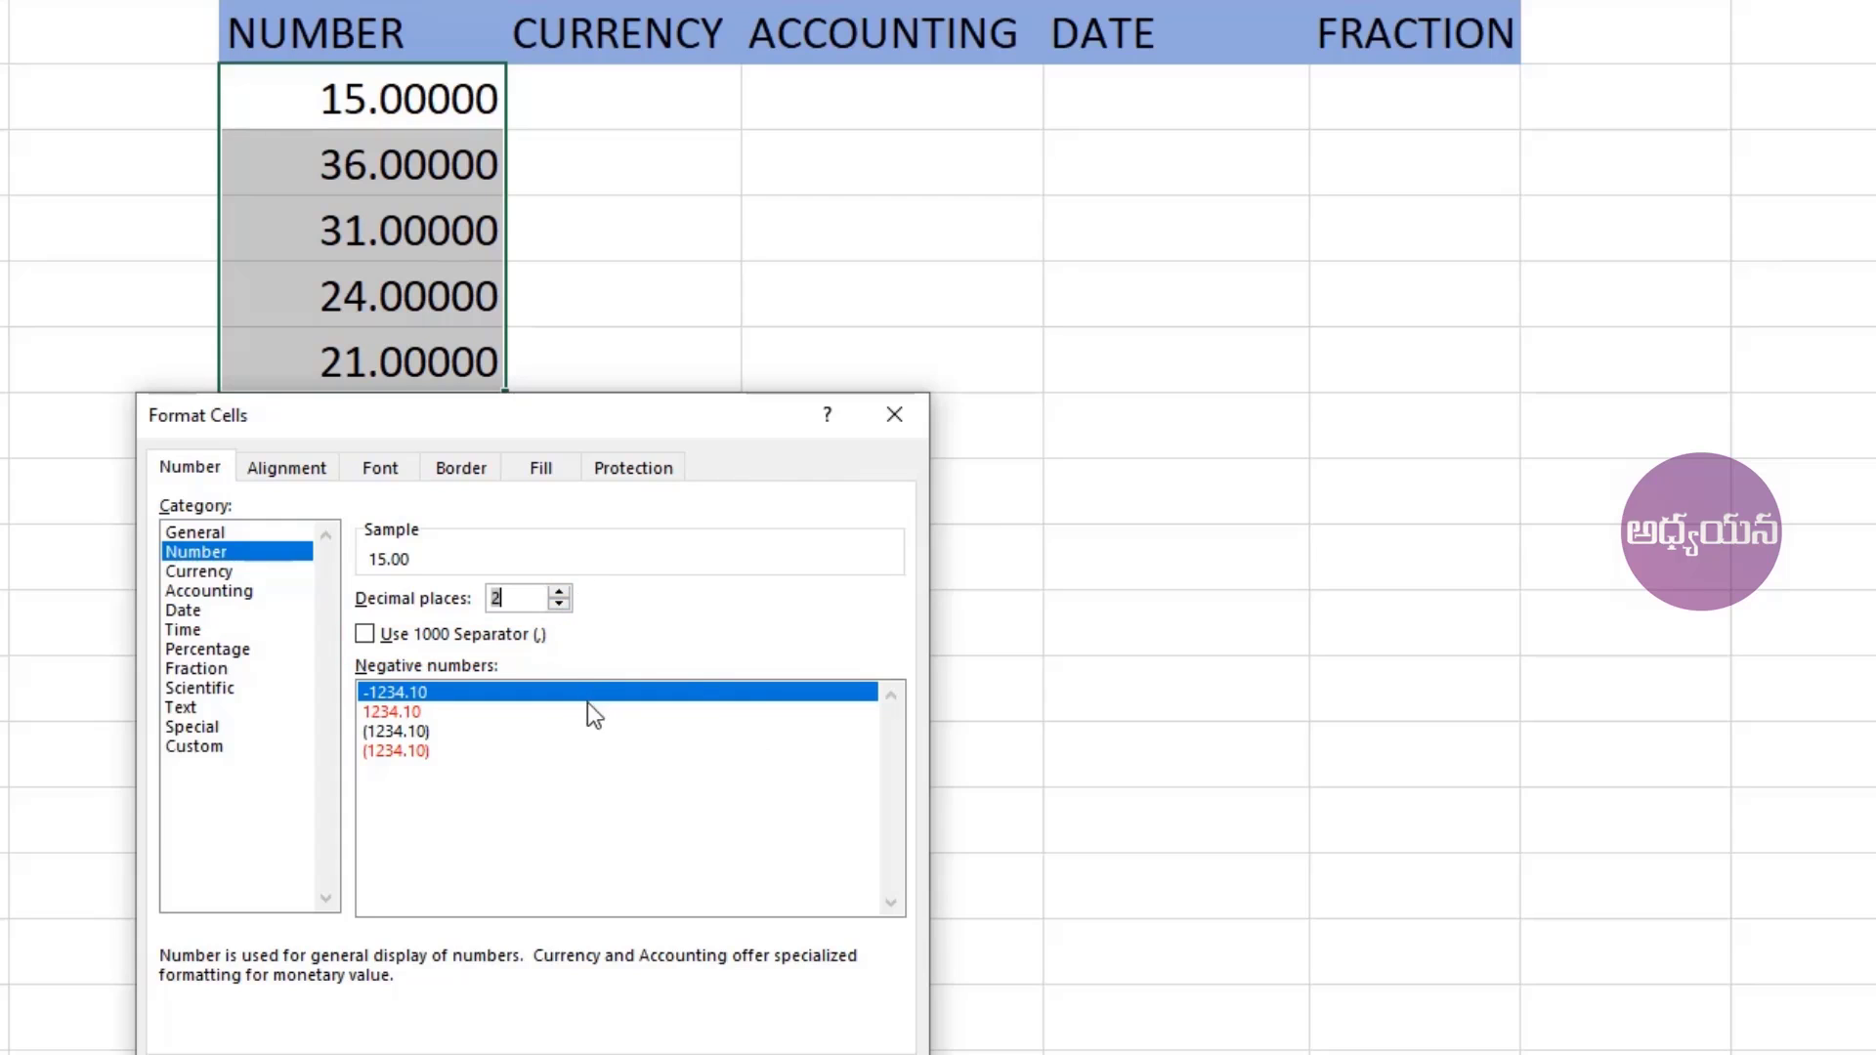
click(735, 1007)
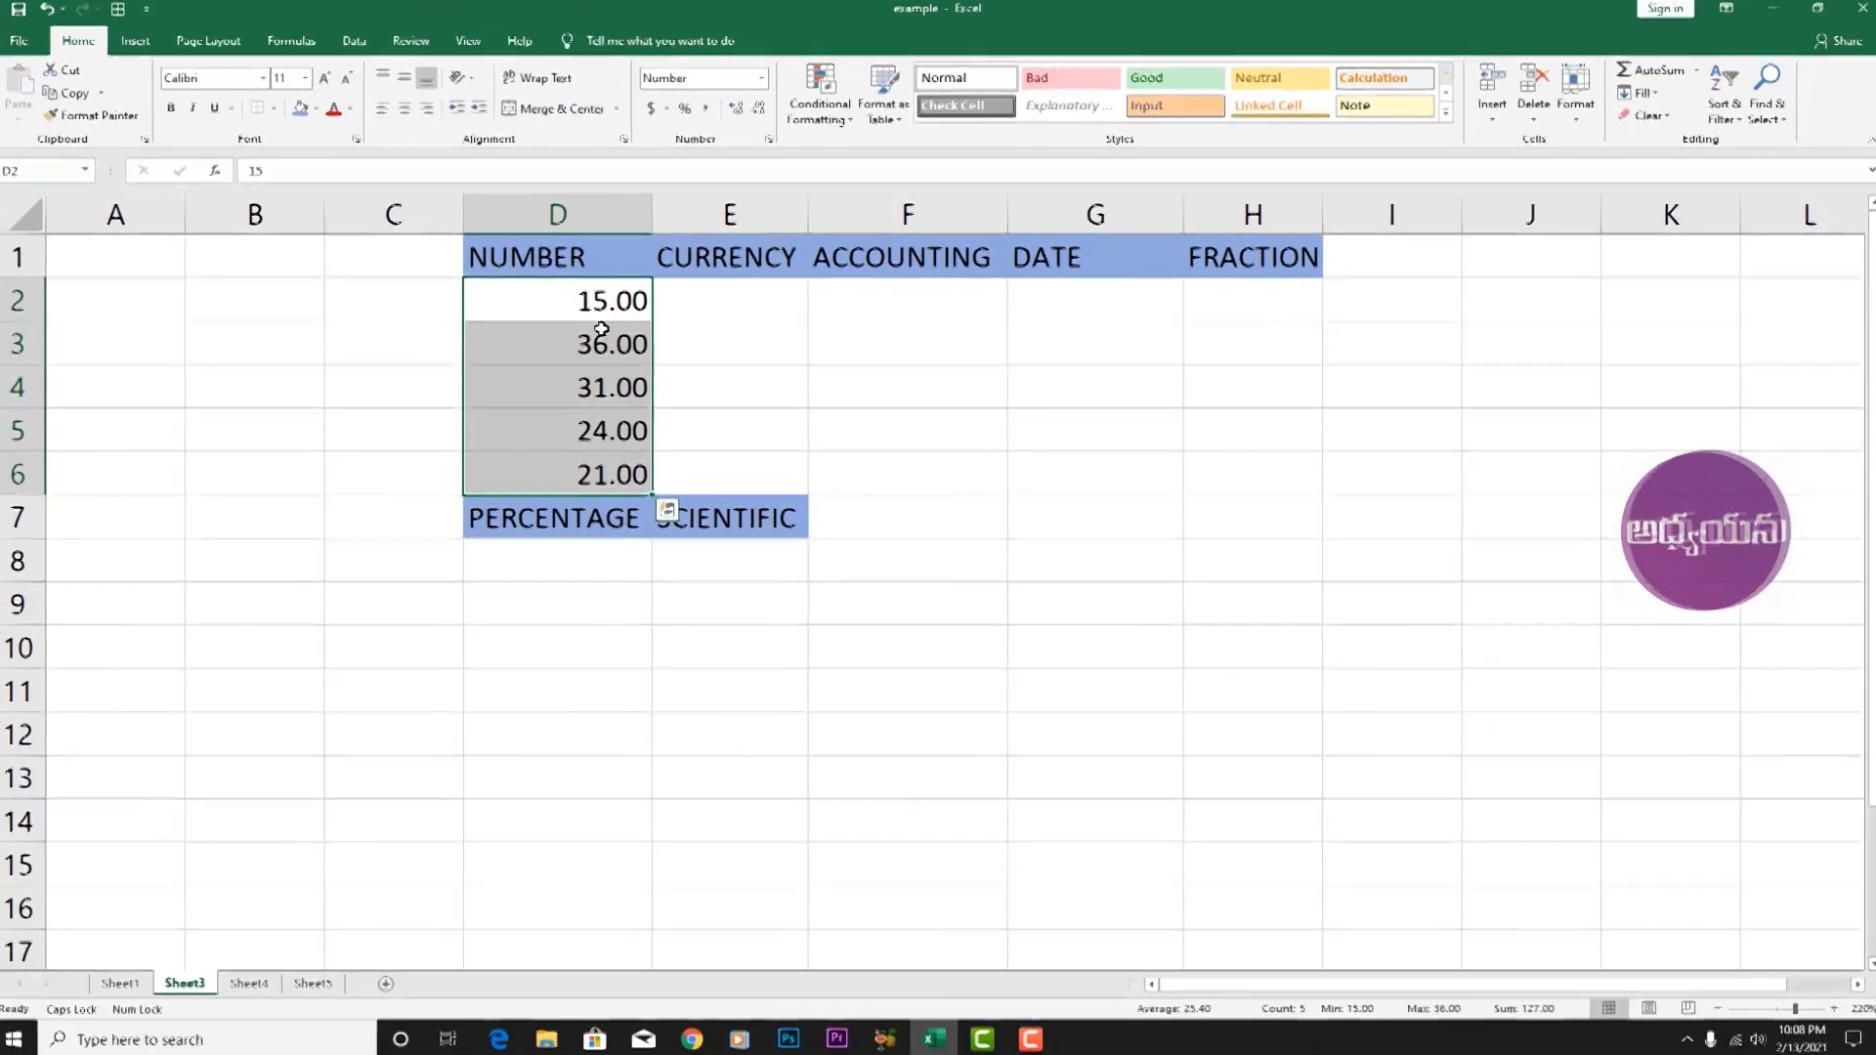
- Replace the first two numbers under NUMBER with 22000 in D2 and 10000 in D3
click(416, 103)
text(22000)
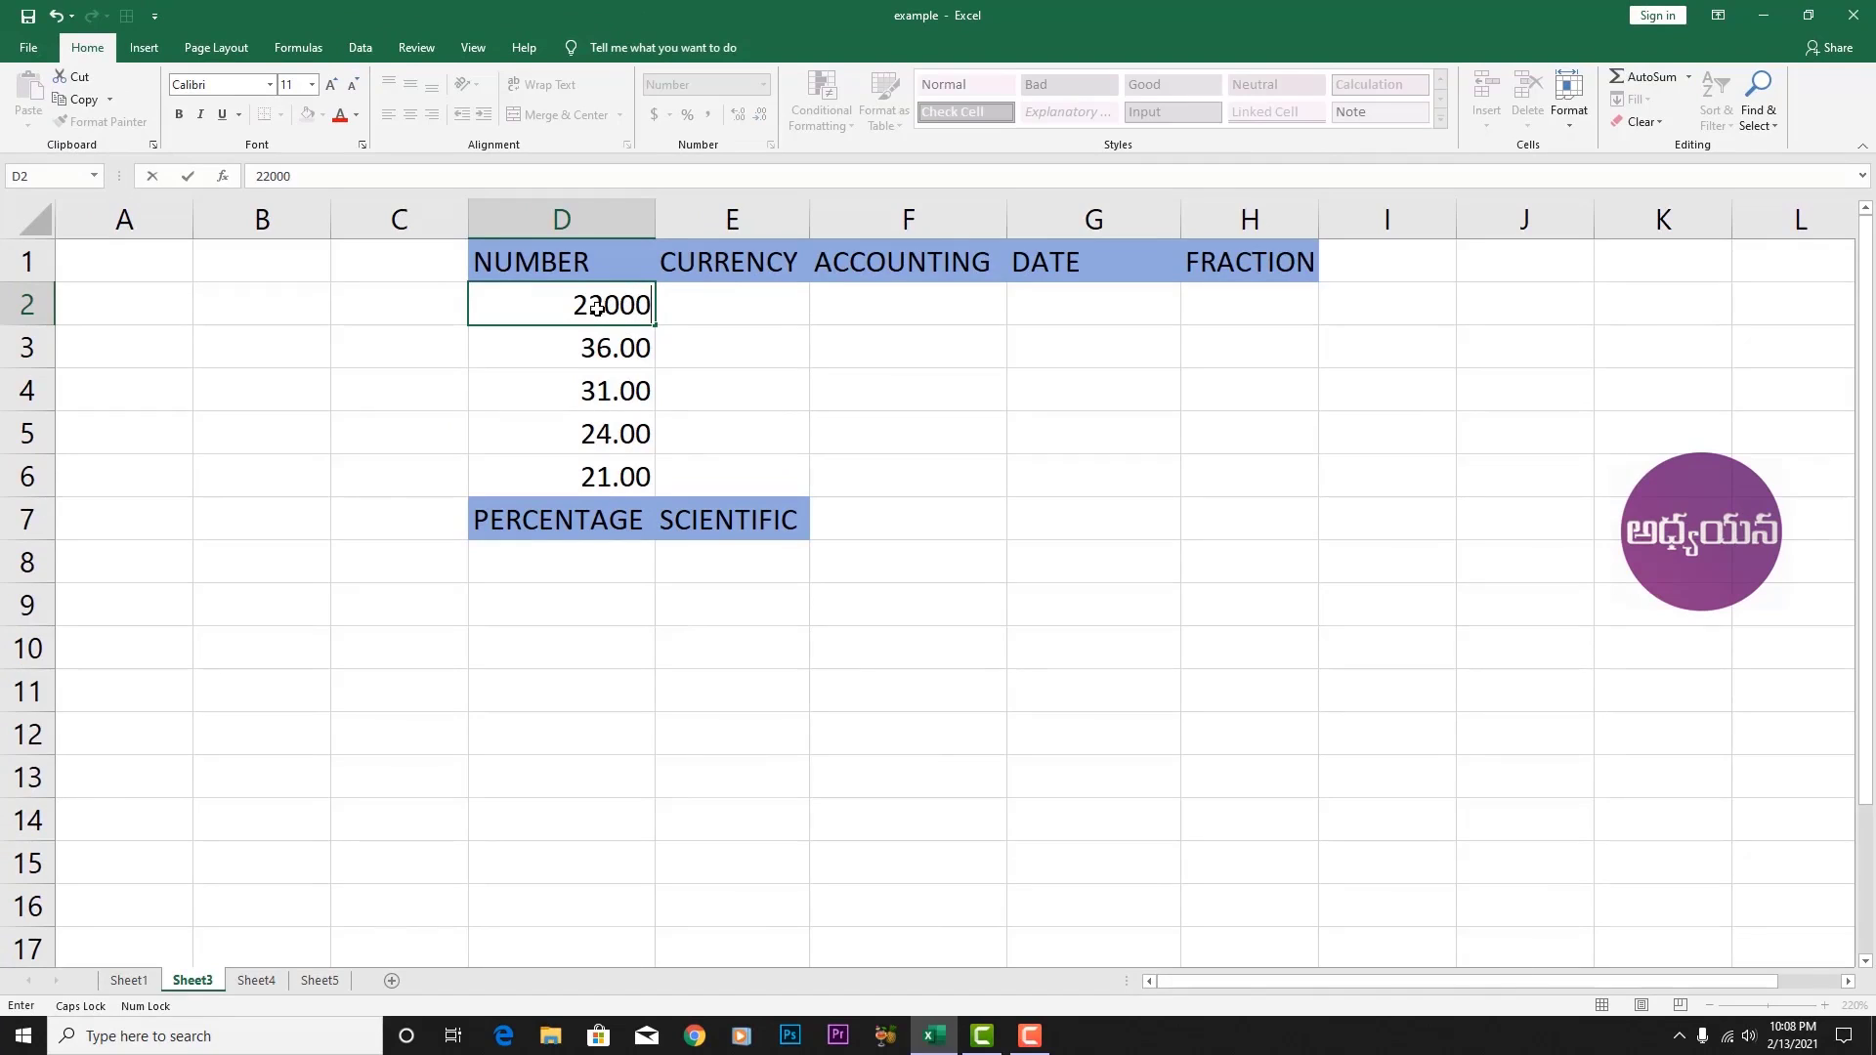
key(Return)
text(10000)
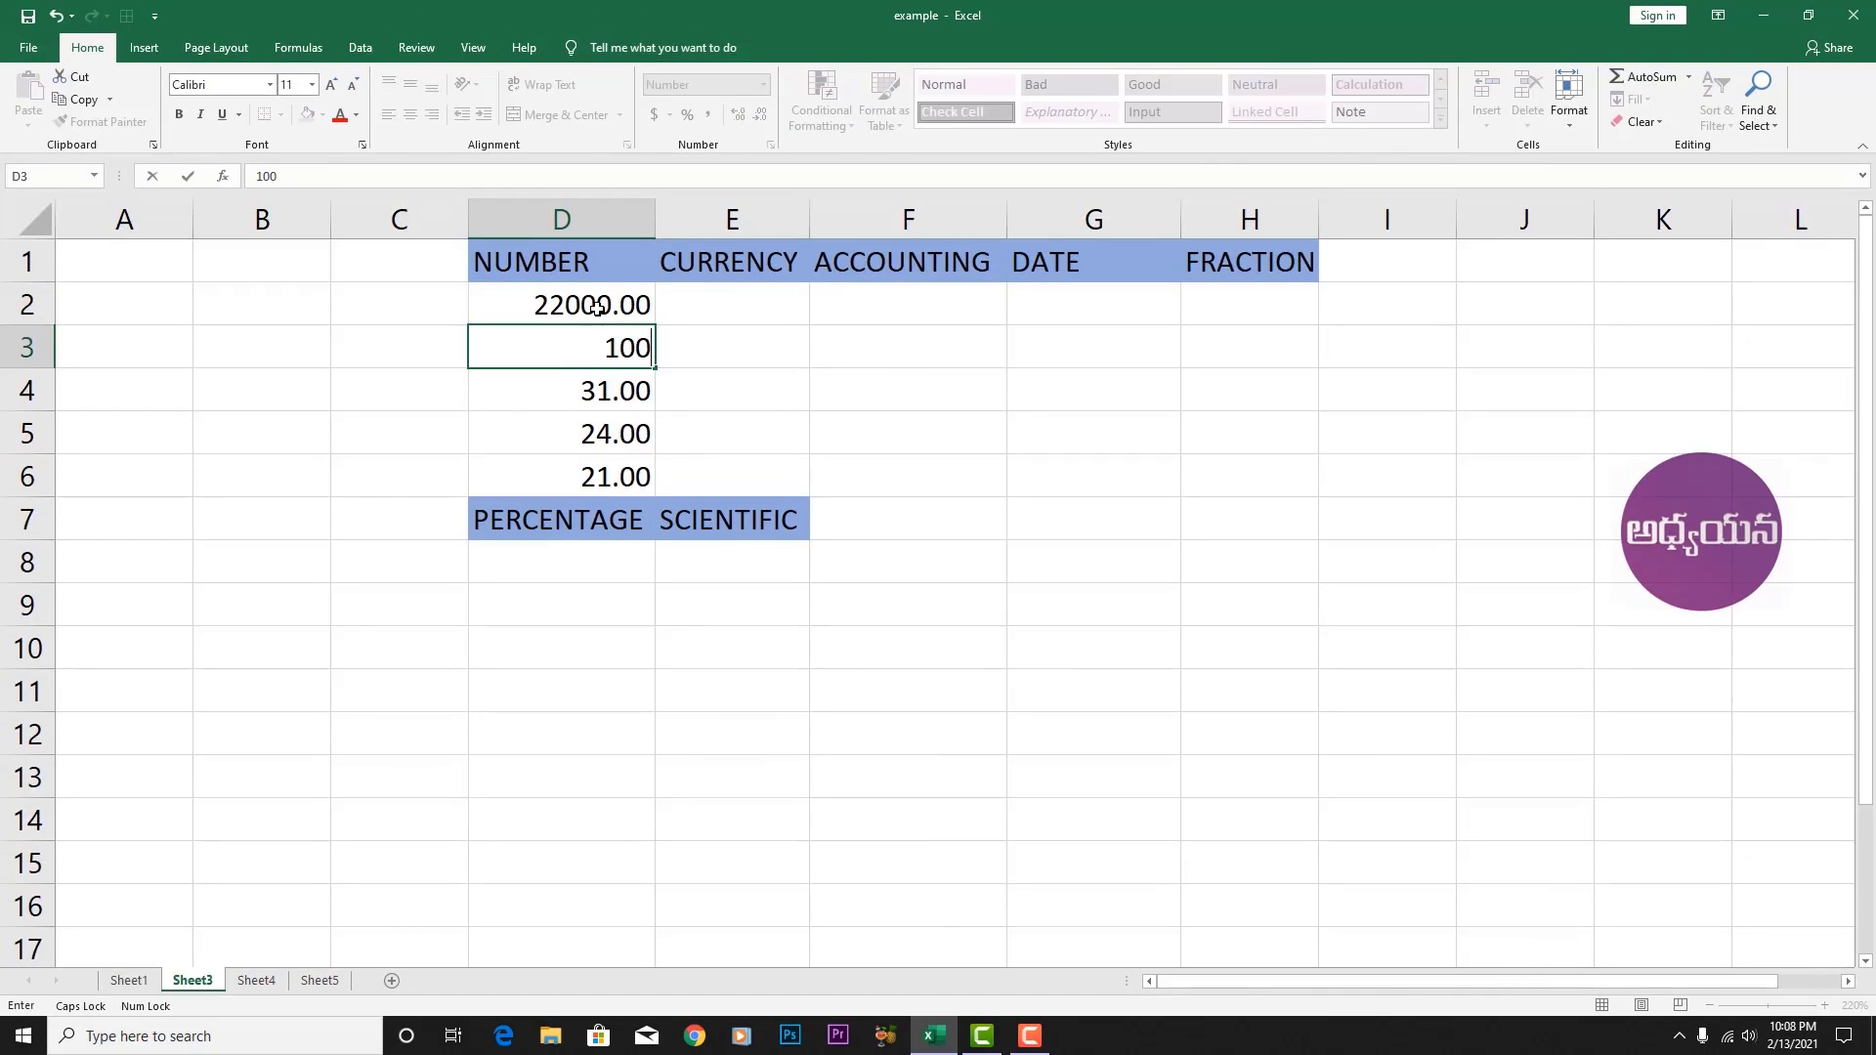
text(0)
key(BackSpace)
text(0)
key(Return)
key(Up)
text(10000)
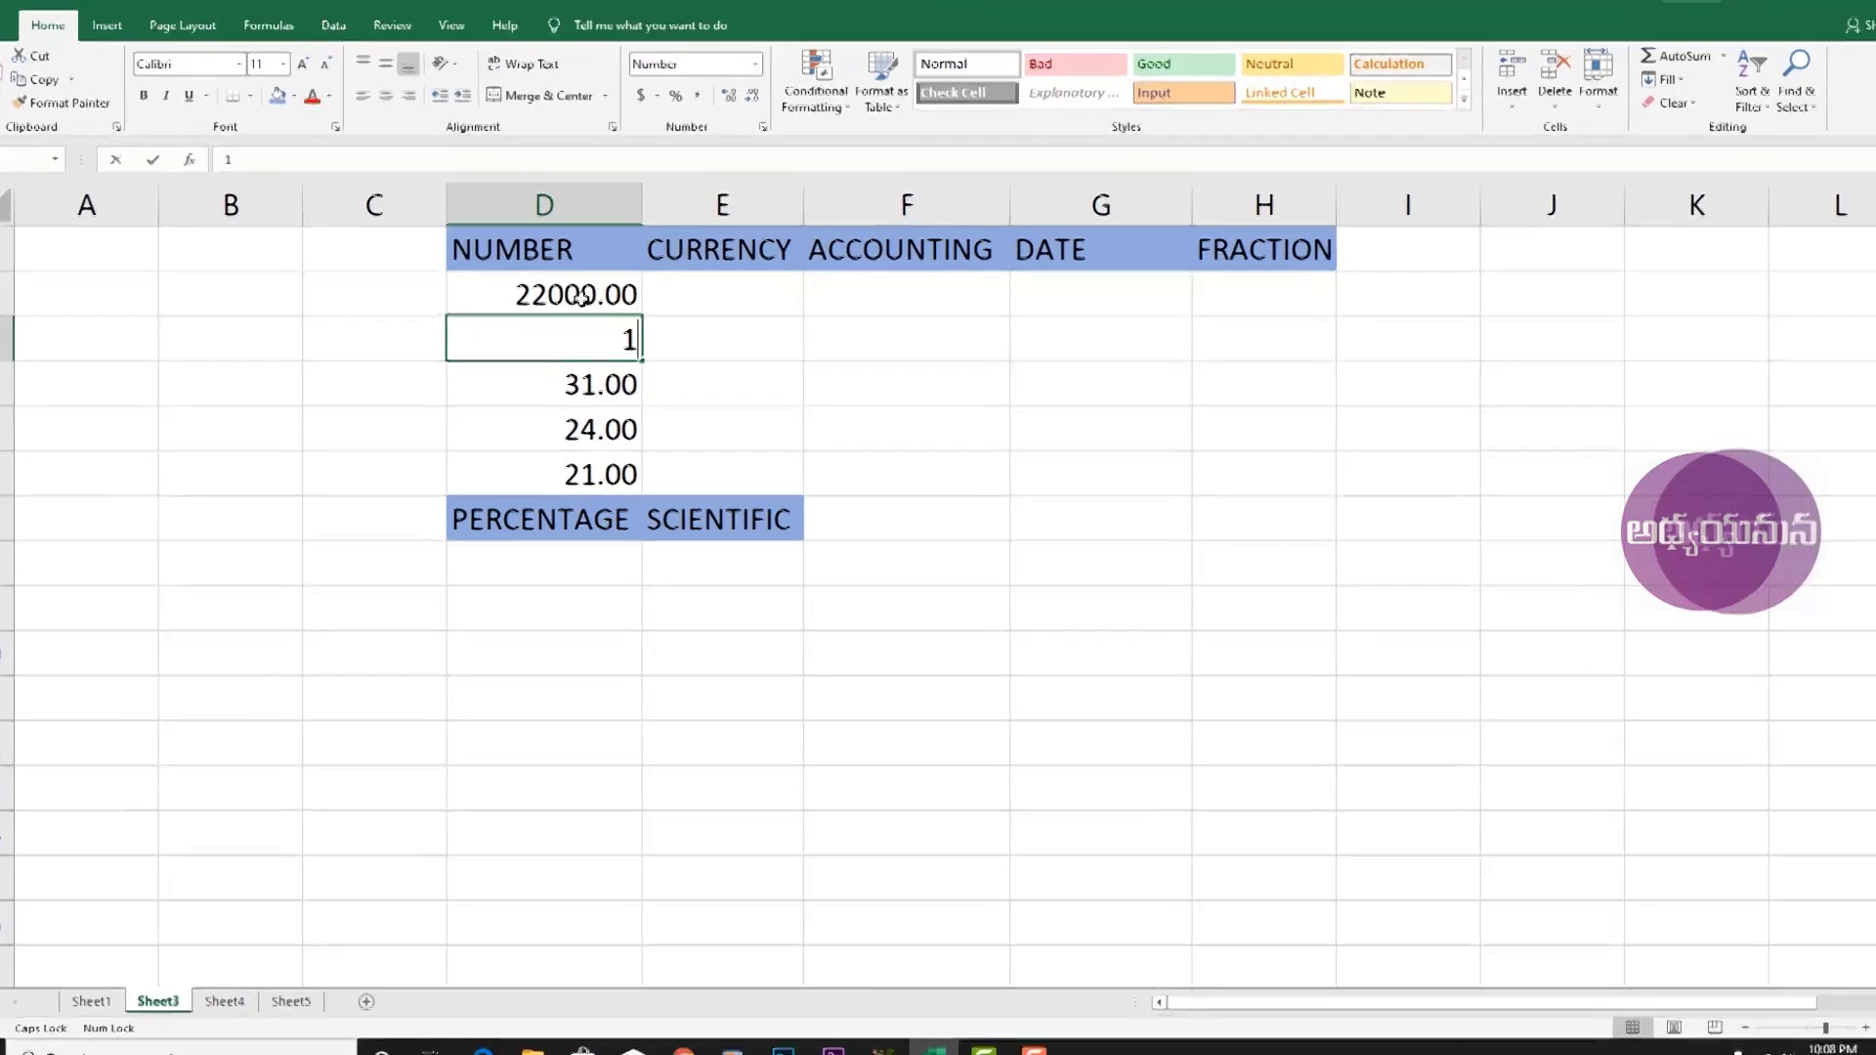
key(Return)
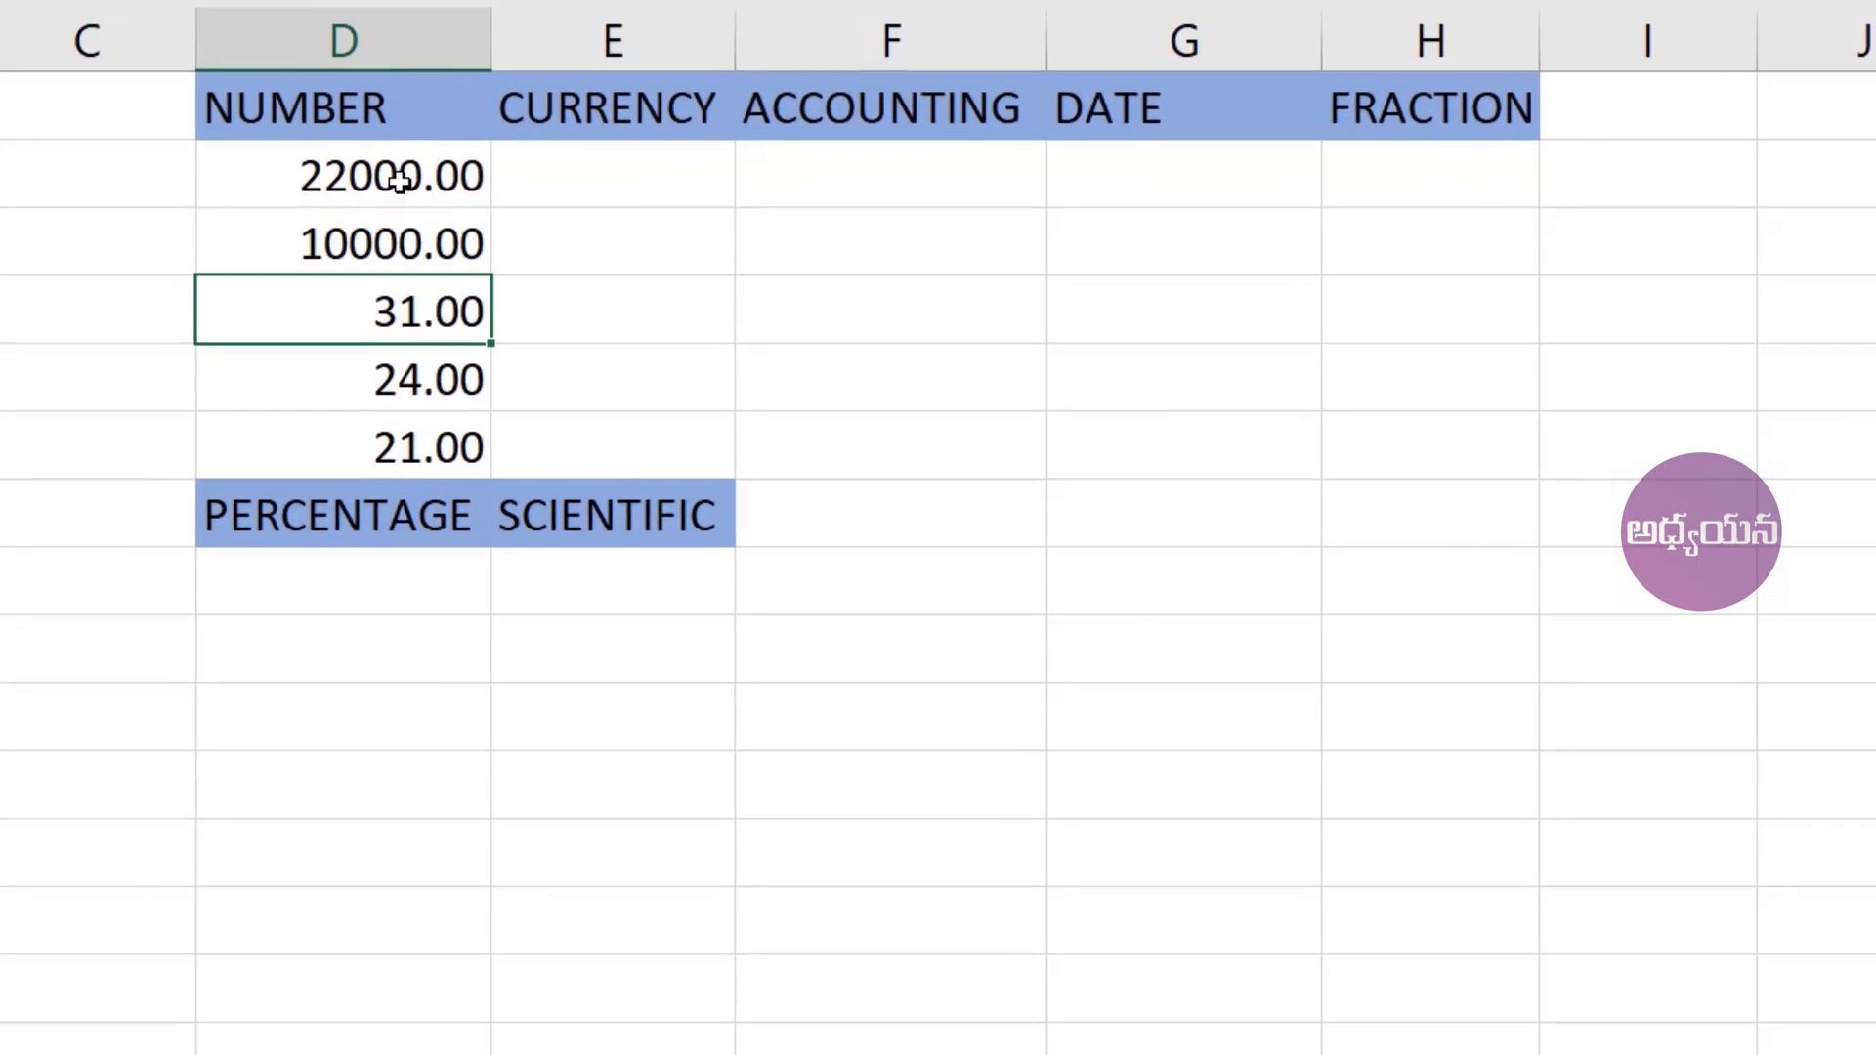
- Replace the remaining numbers in D4 to D6 with 21000, 24100 and 25000
text(21000)
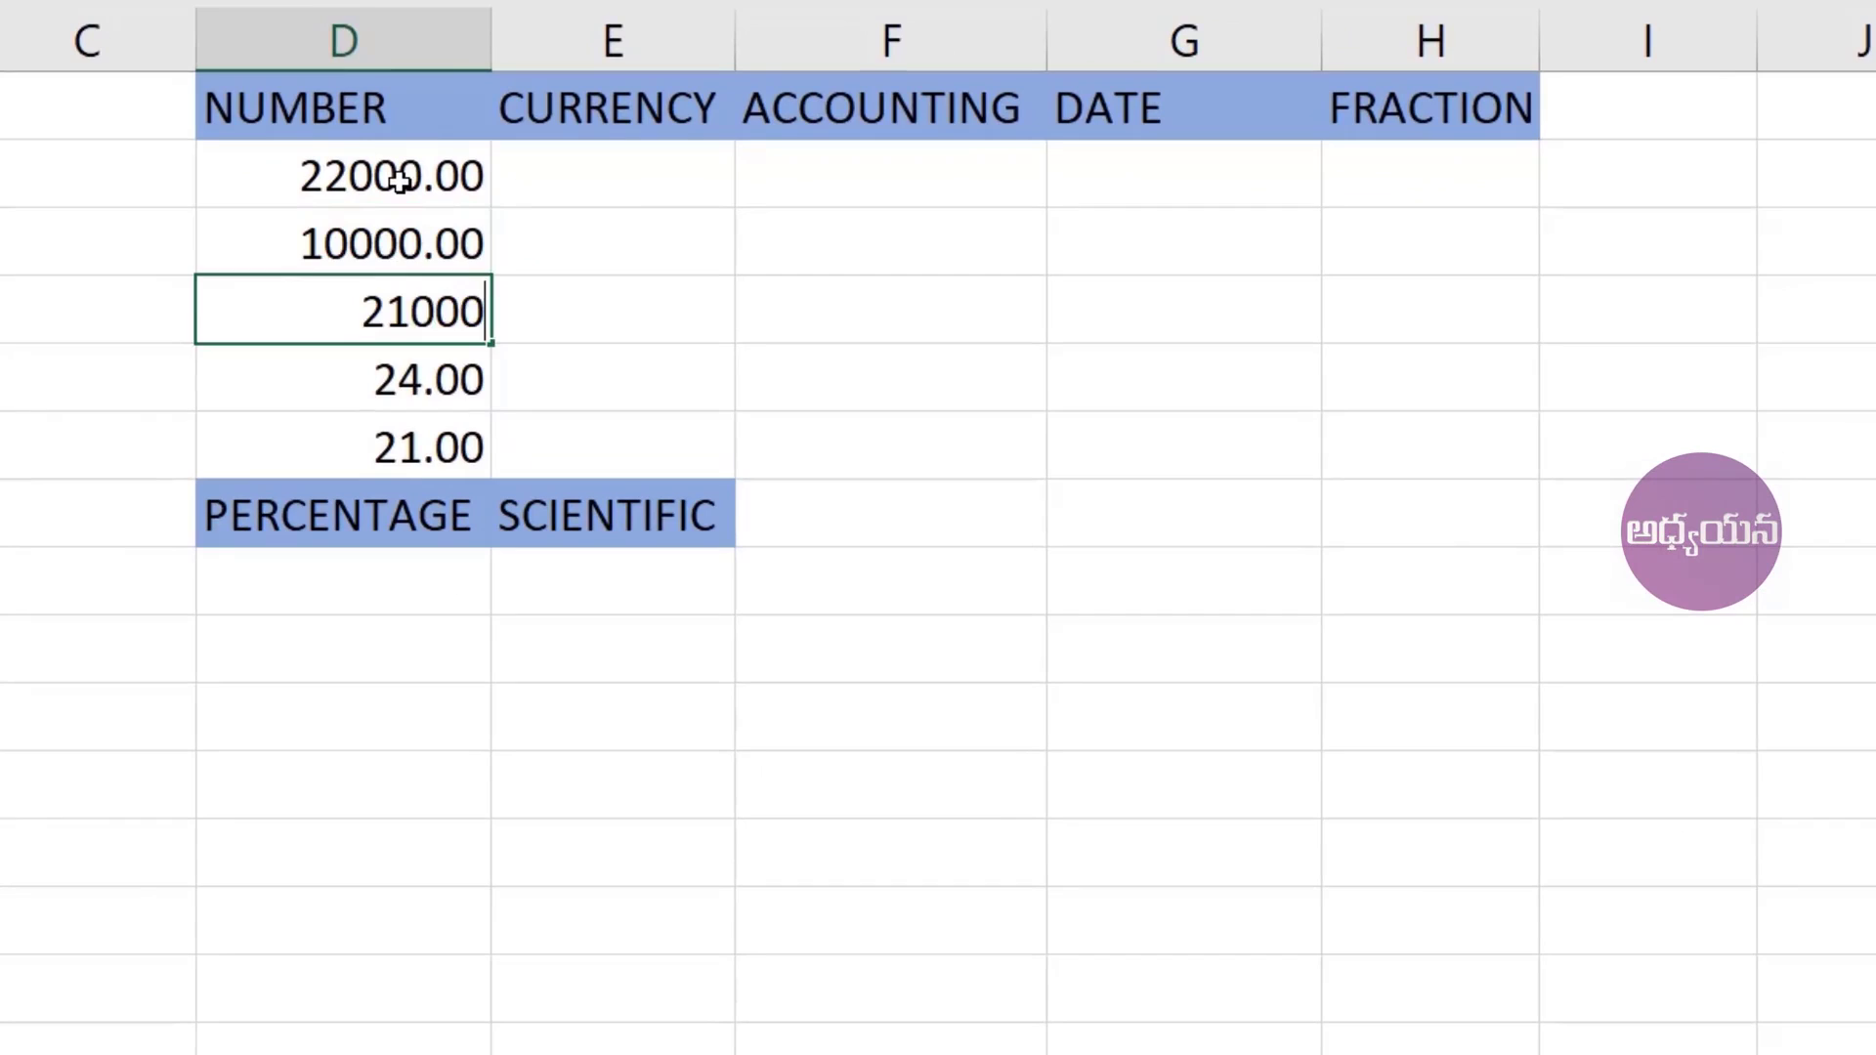
key(Return)
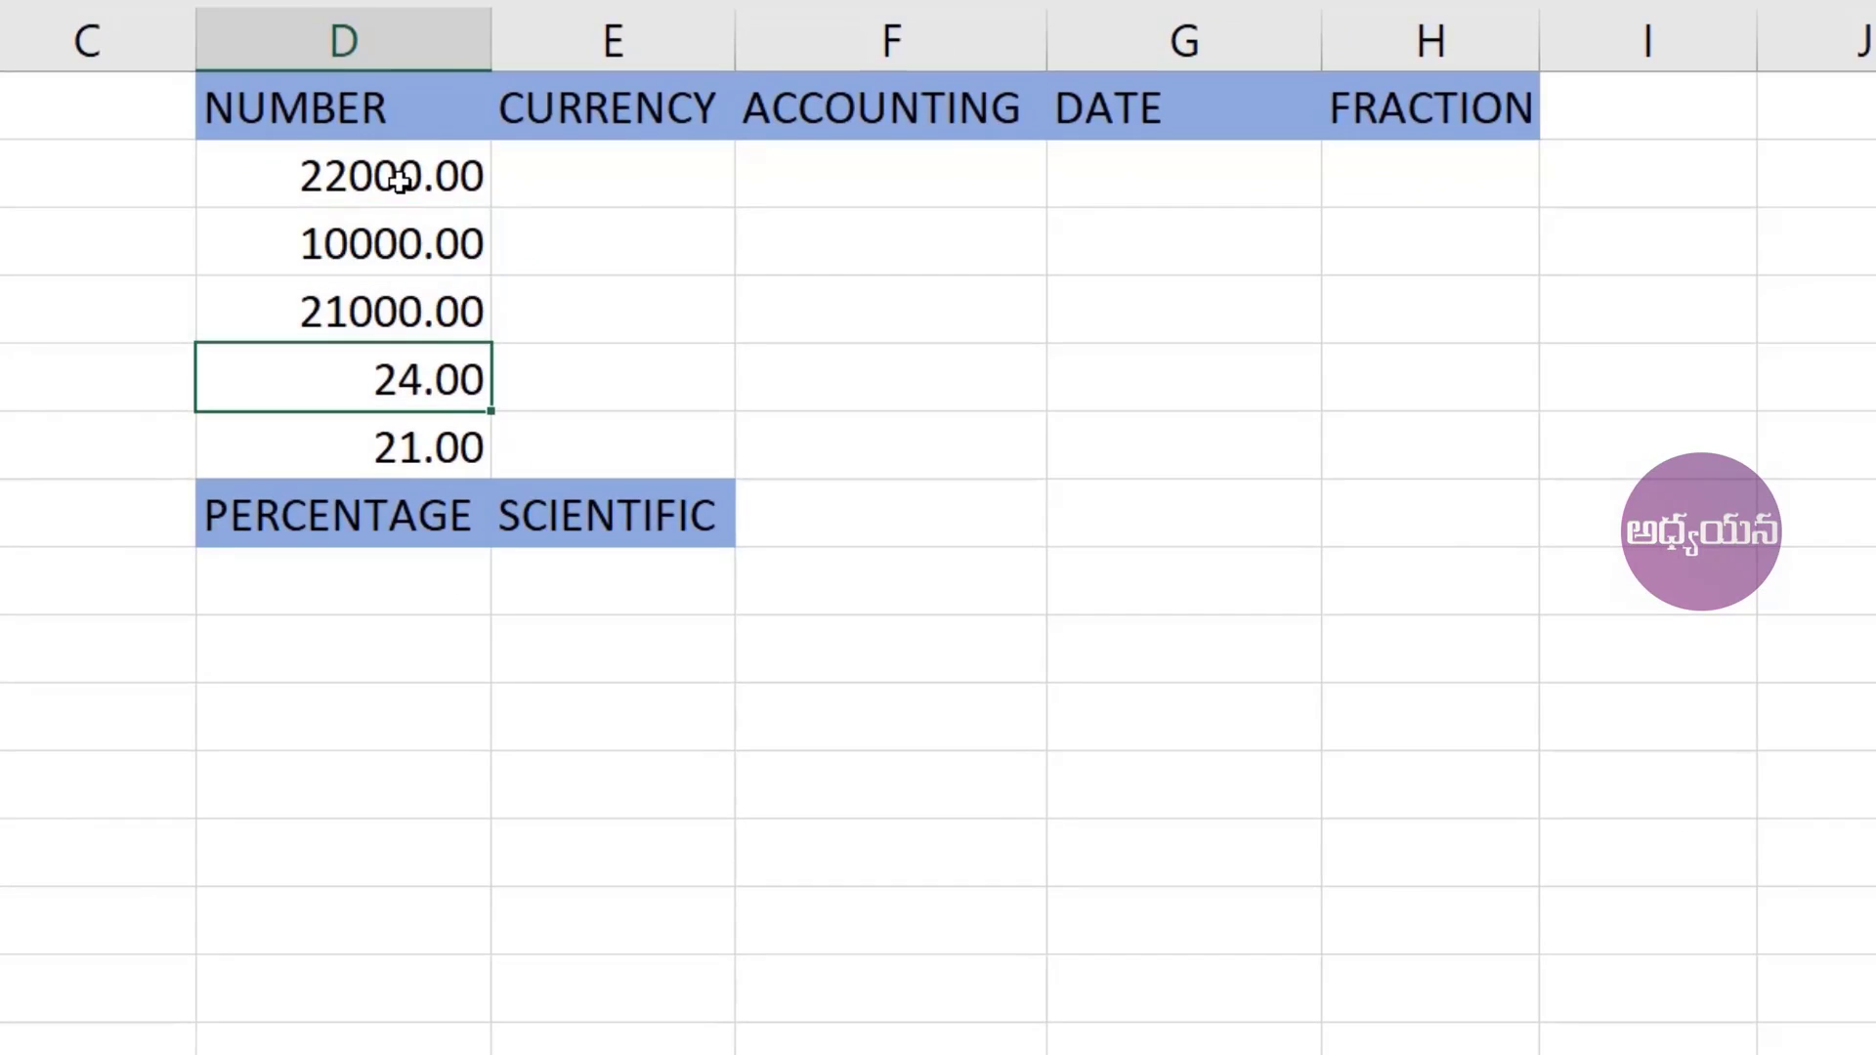
text(24100)
key(Return)
text(25000)
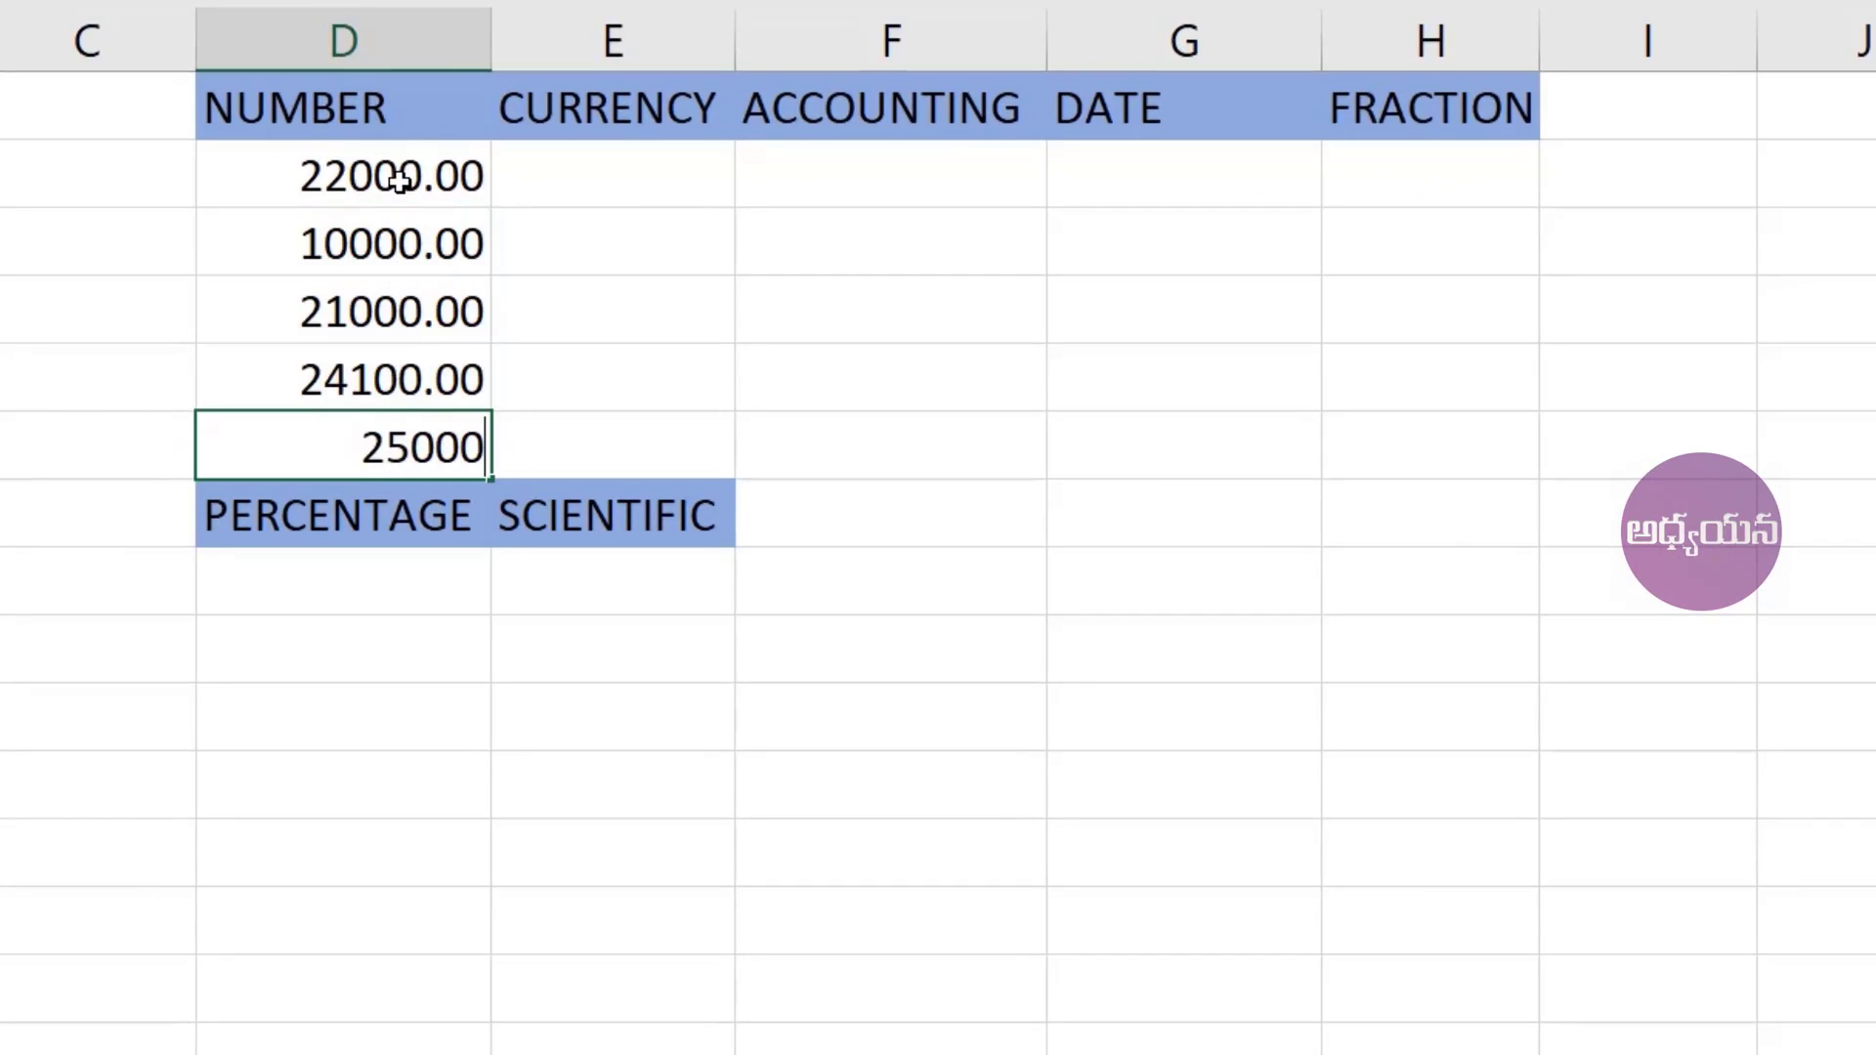
key(Return)
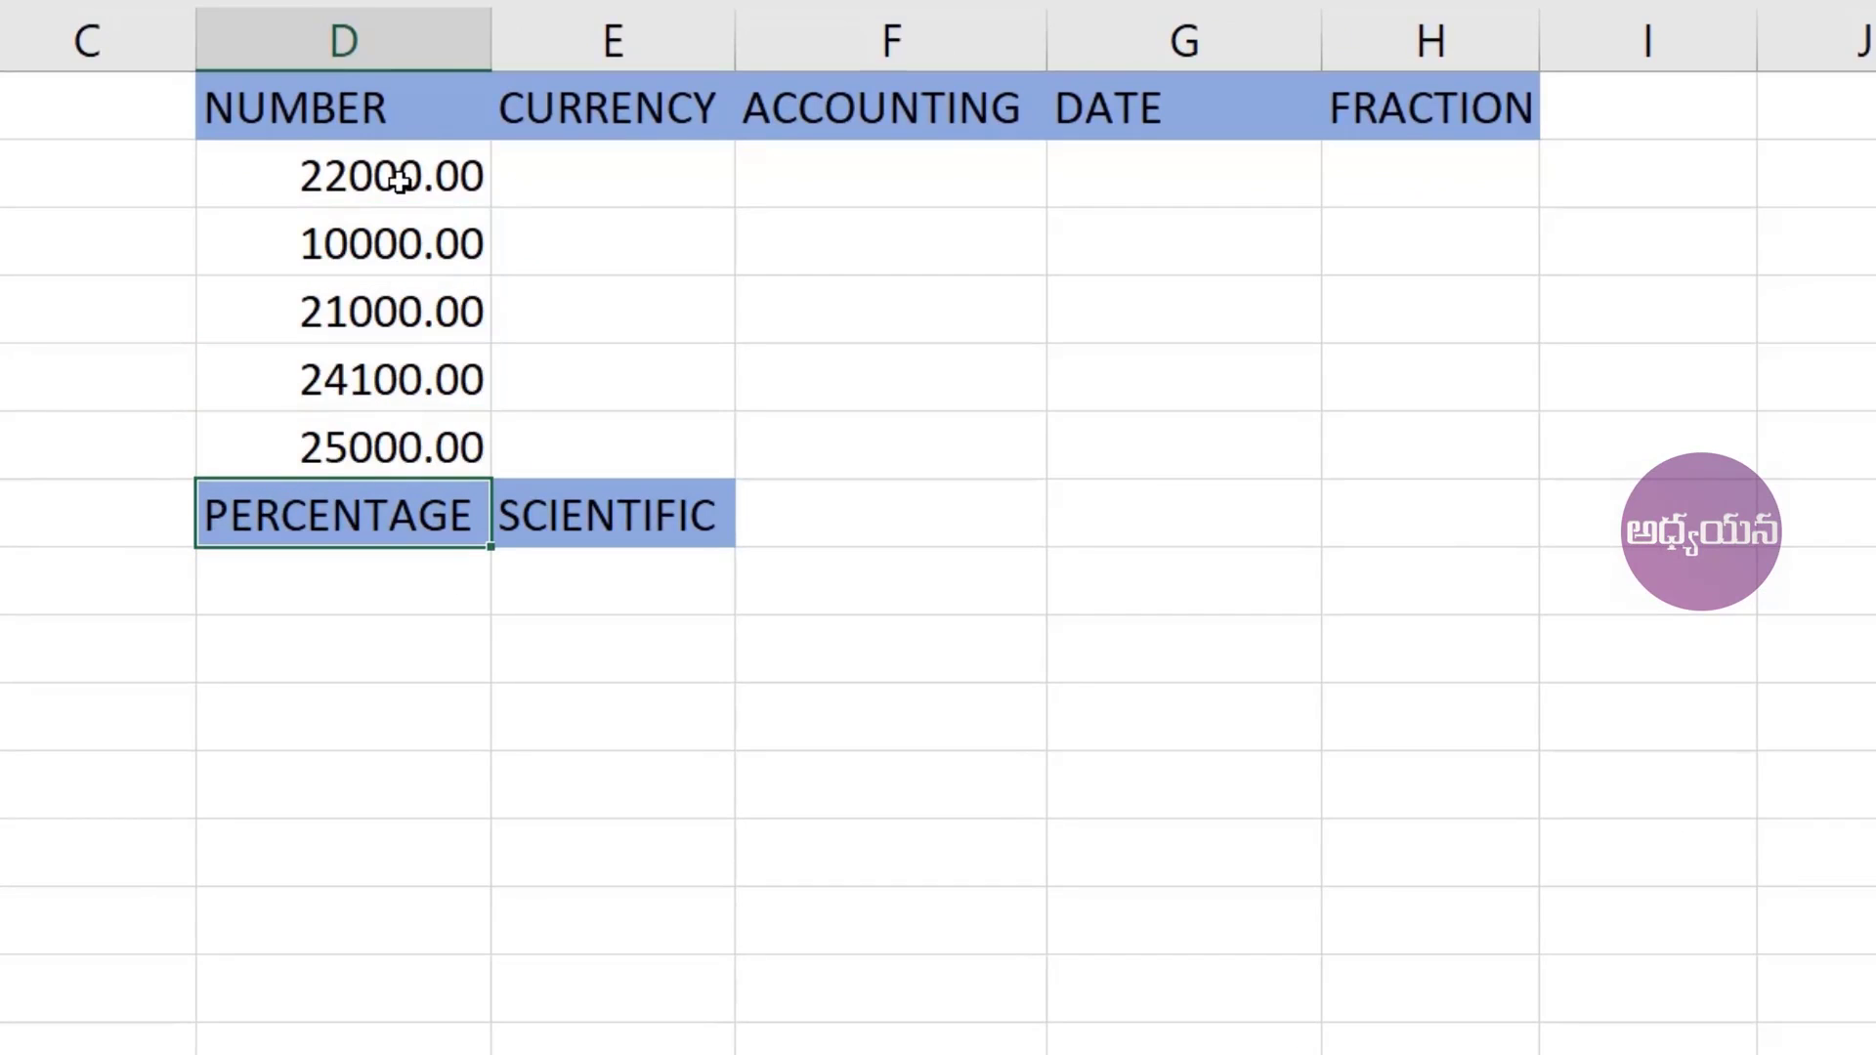
- Turn on the 1000 separator for the Number format of D2:D6 through the Format Cells dialog
click(398, 179)
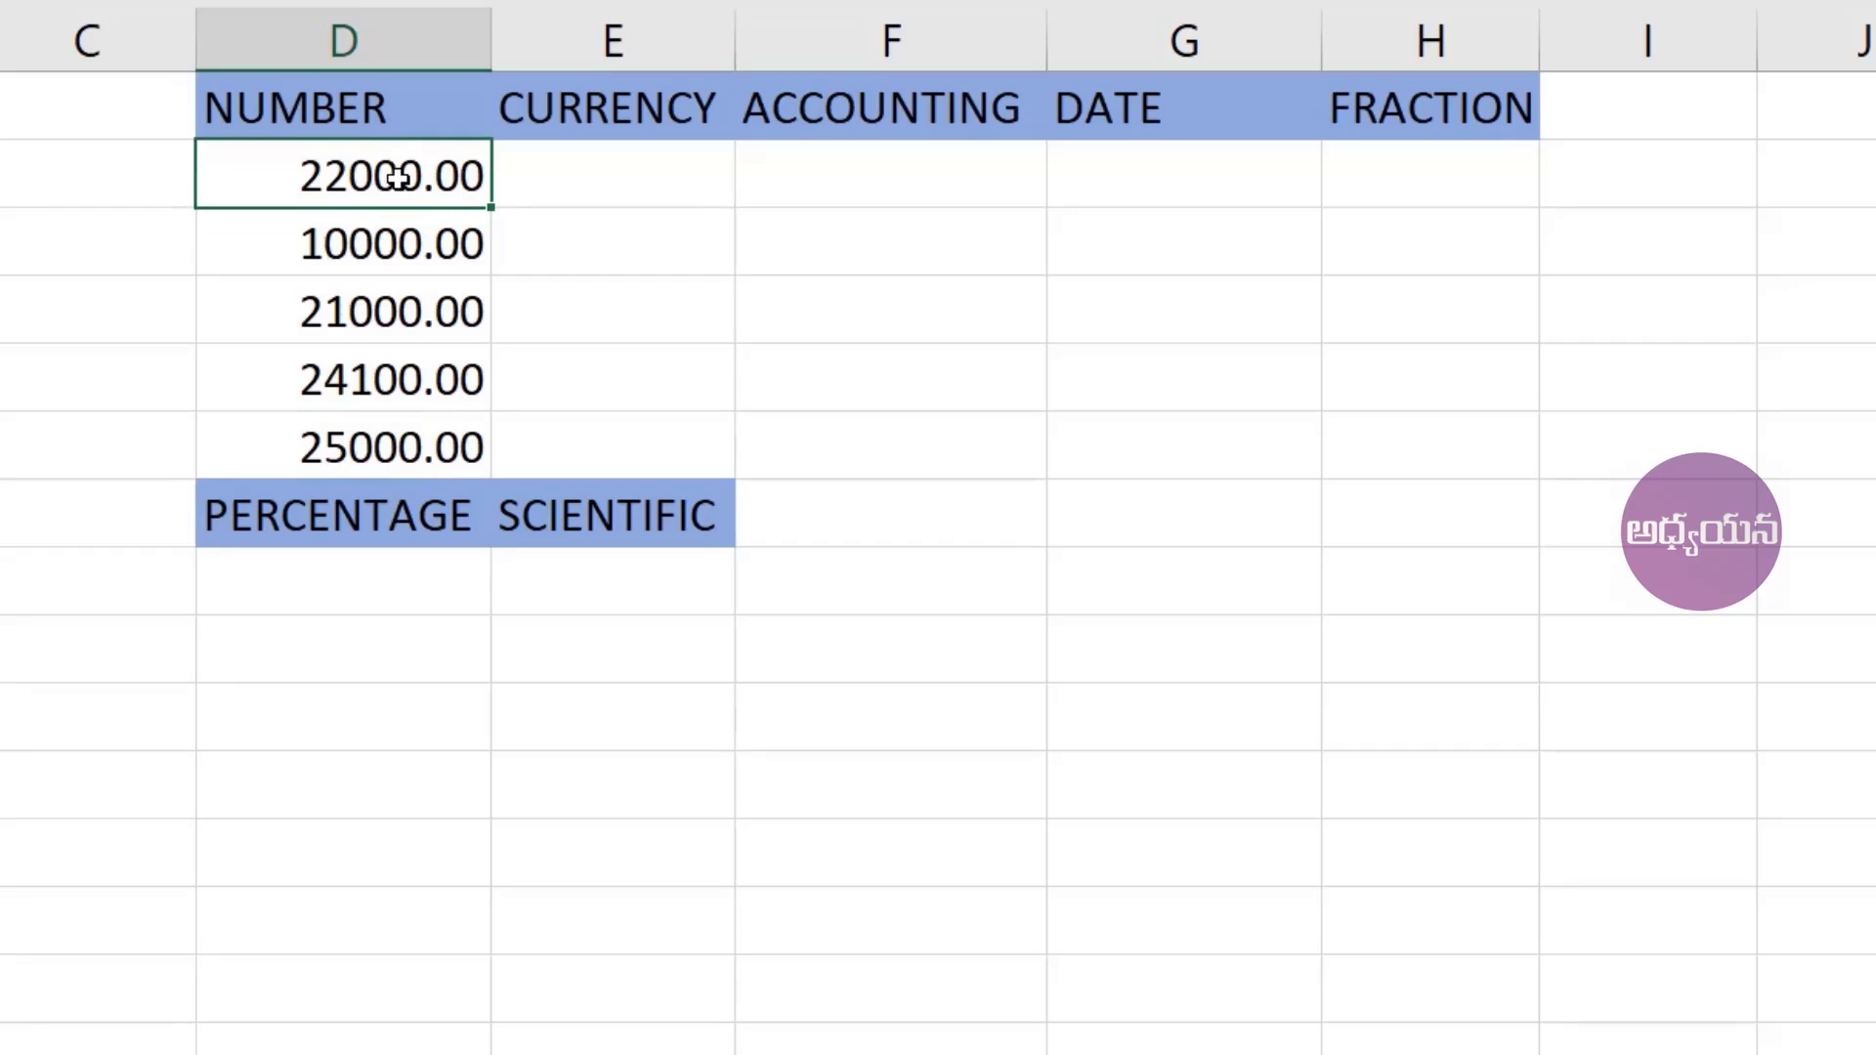
drag(398, 179, 385, 444)
right_click(401, 257)
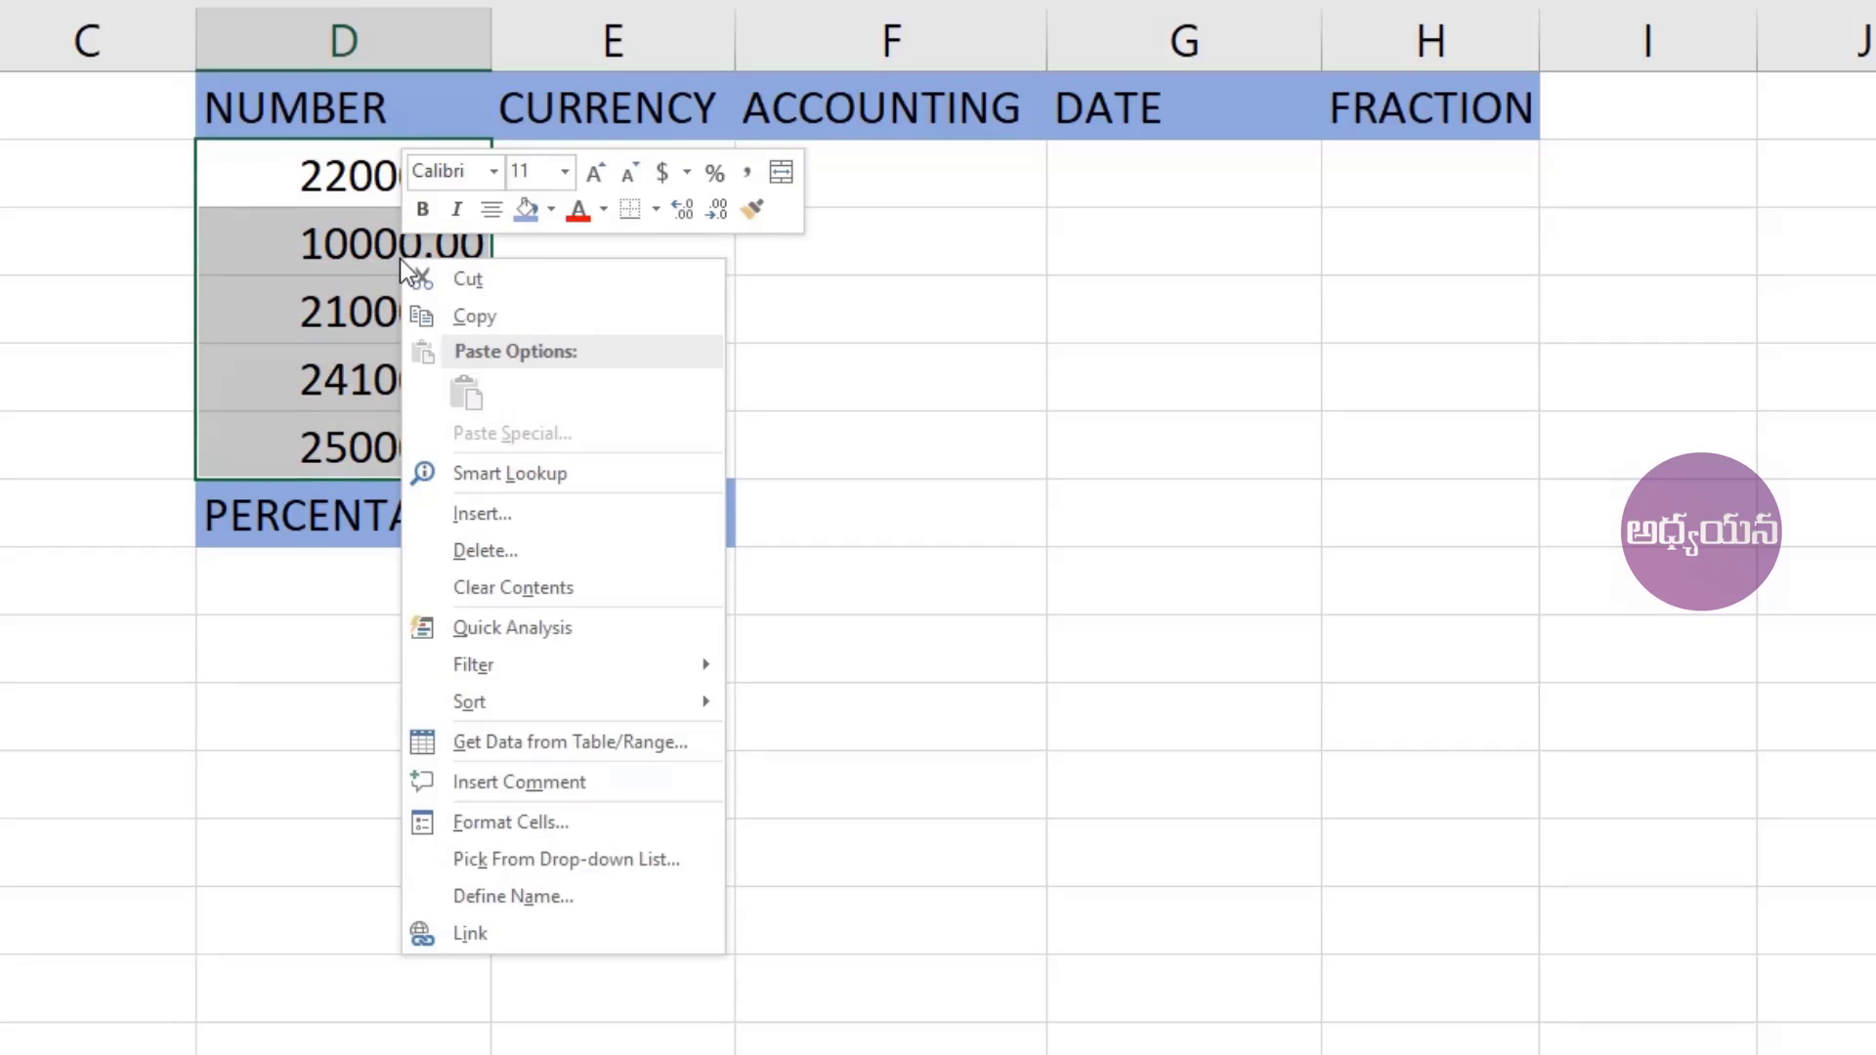
click(497, 825)
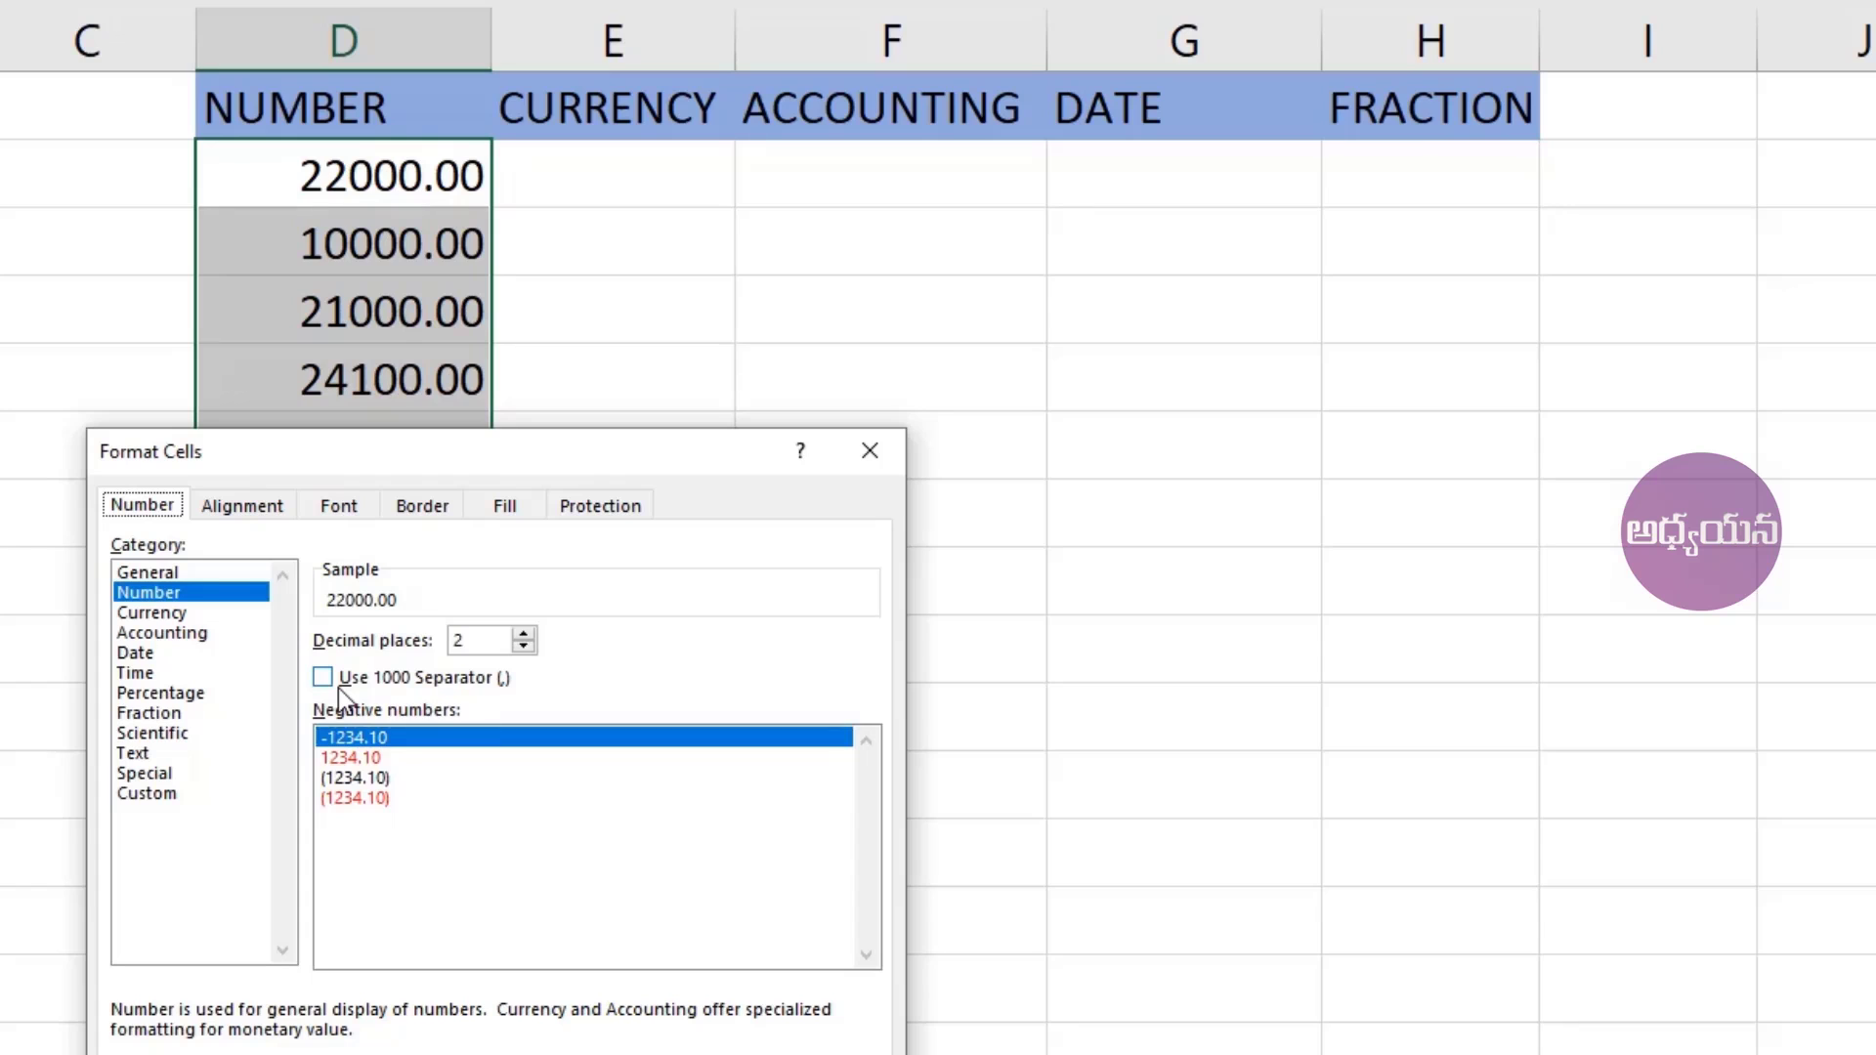
click(425, 682)
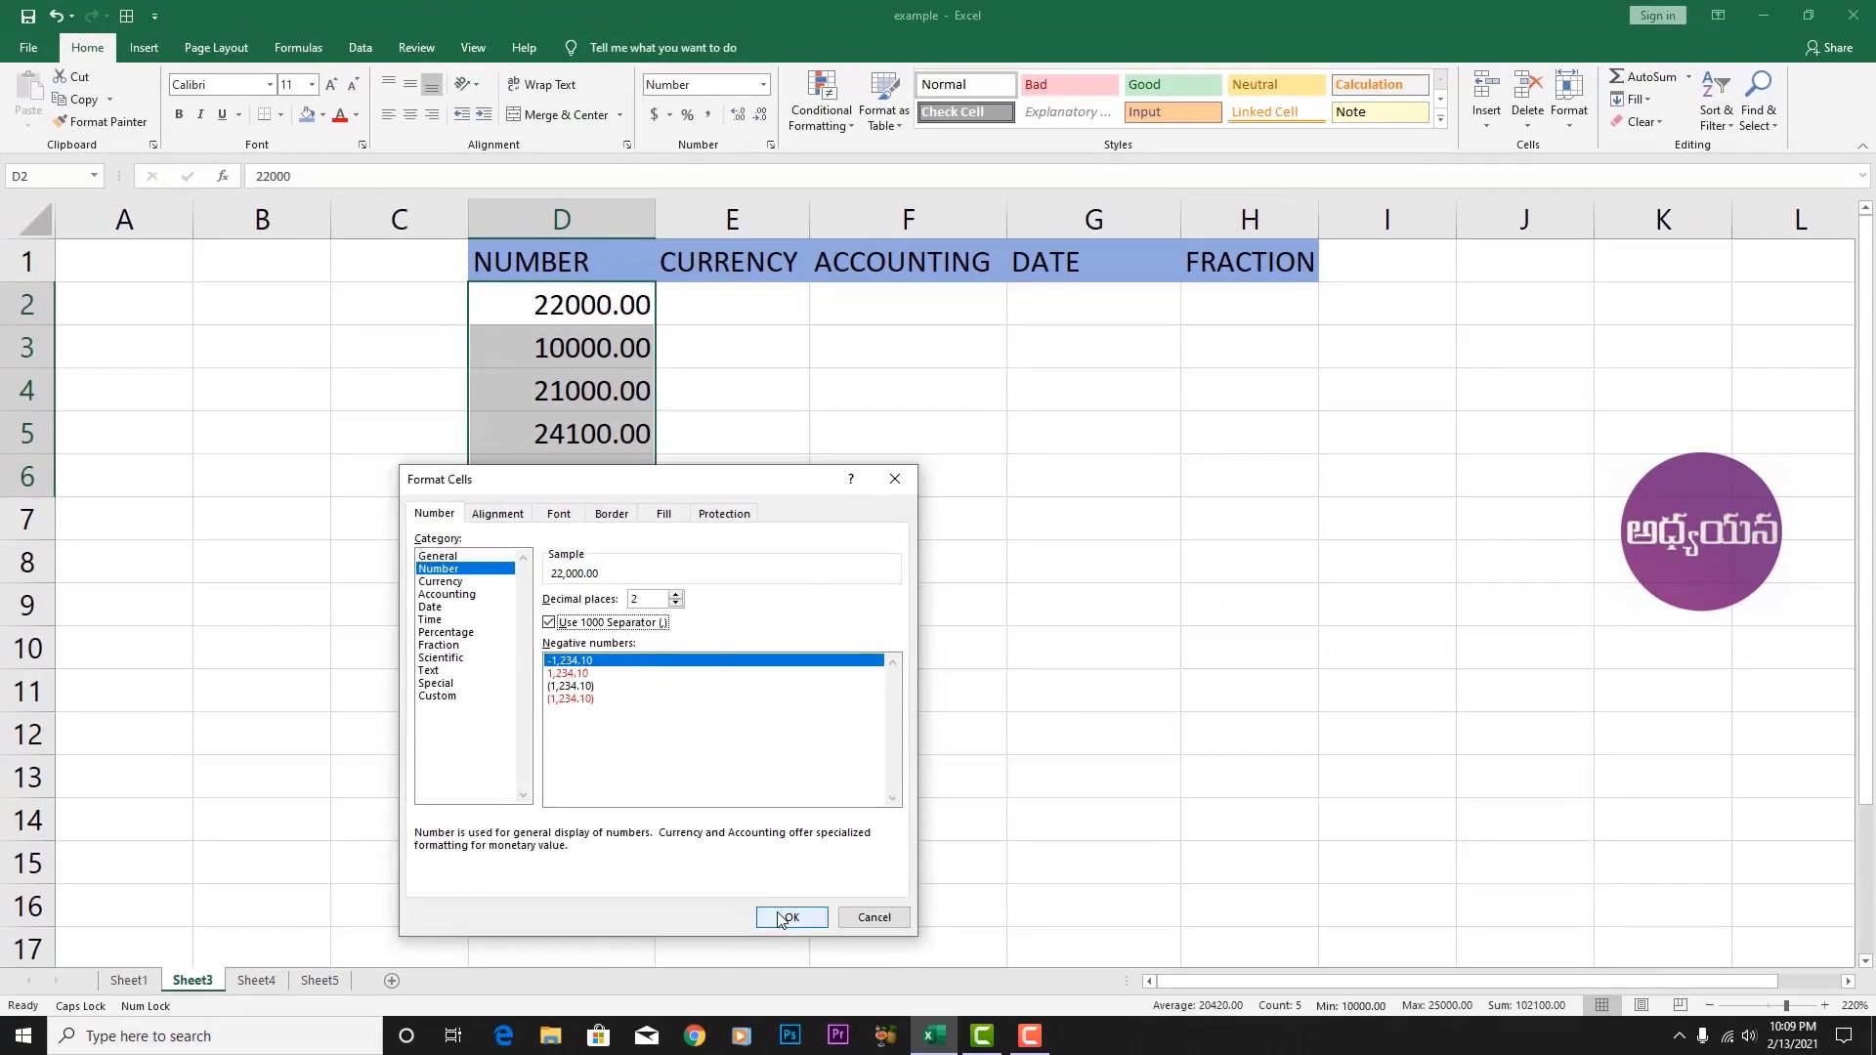
click(771, 914)
click(549, 311)
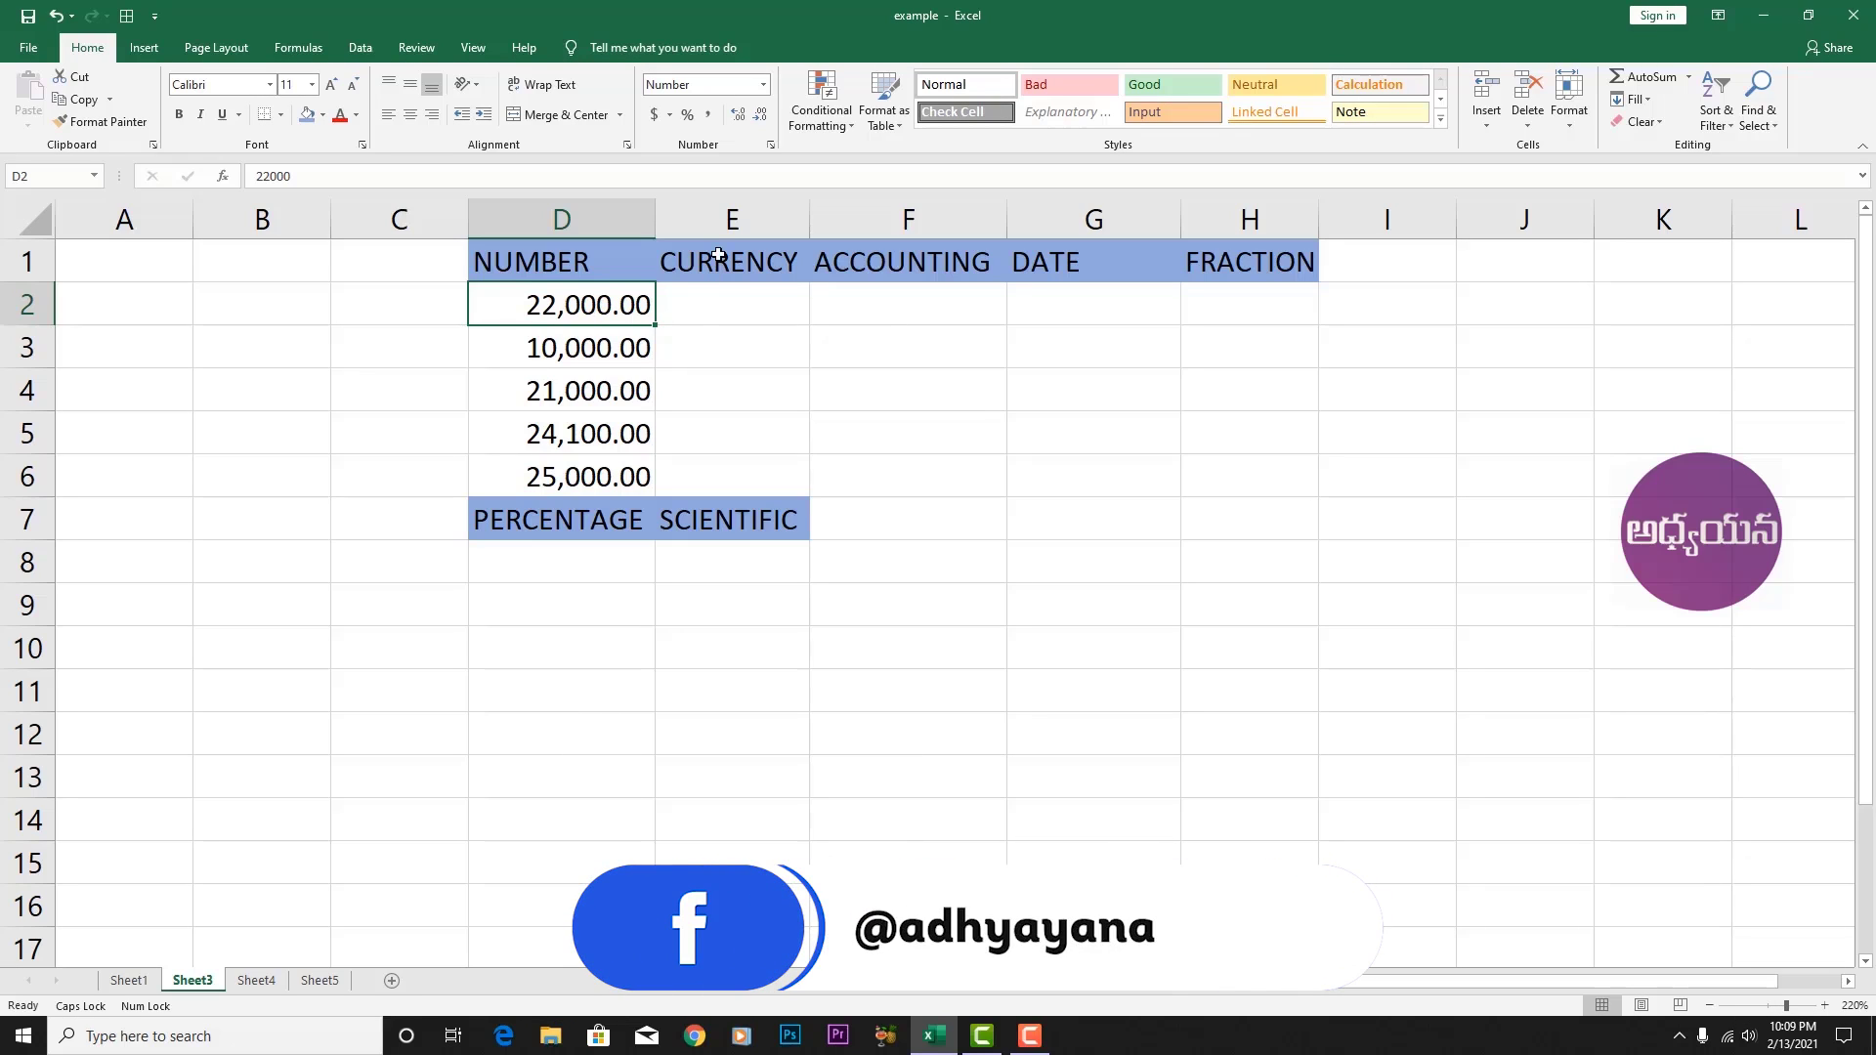
- Enter 50000 in E2 and 52000 in E3 under CURRENCY
click(720, 303)
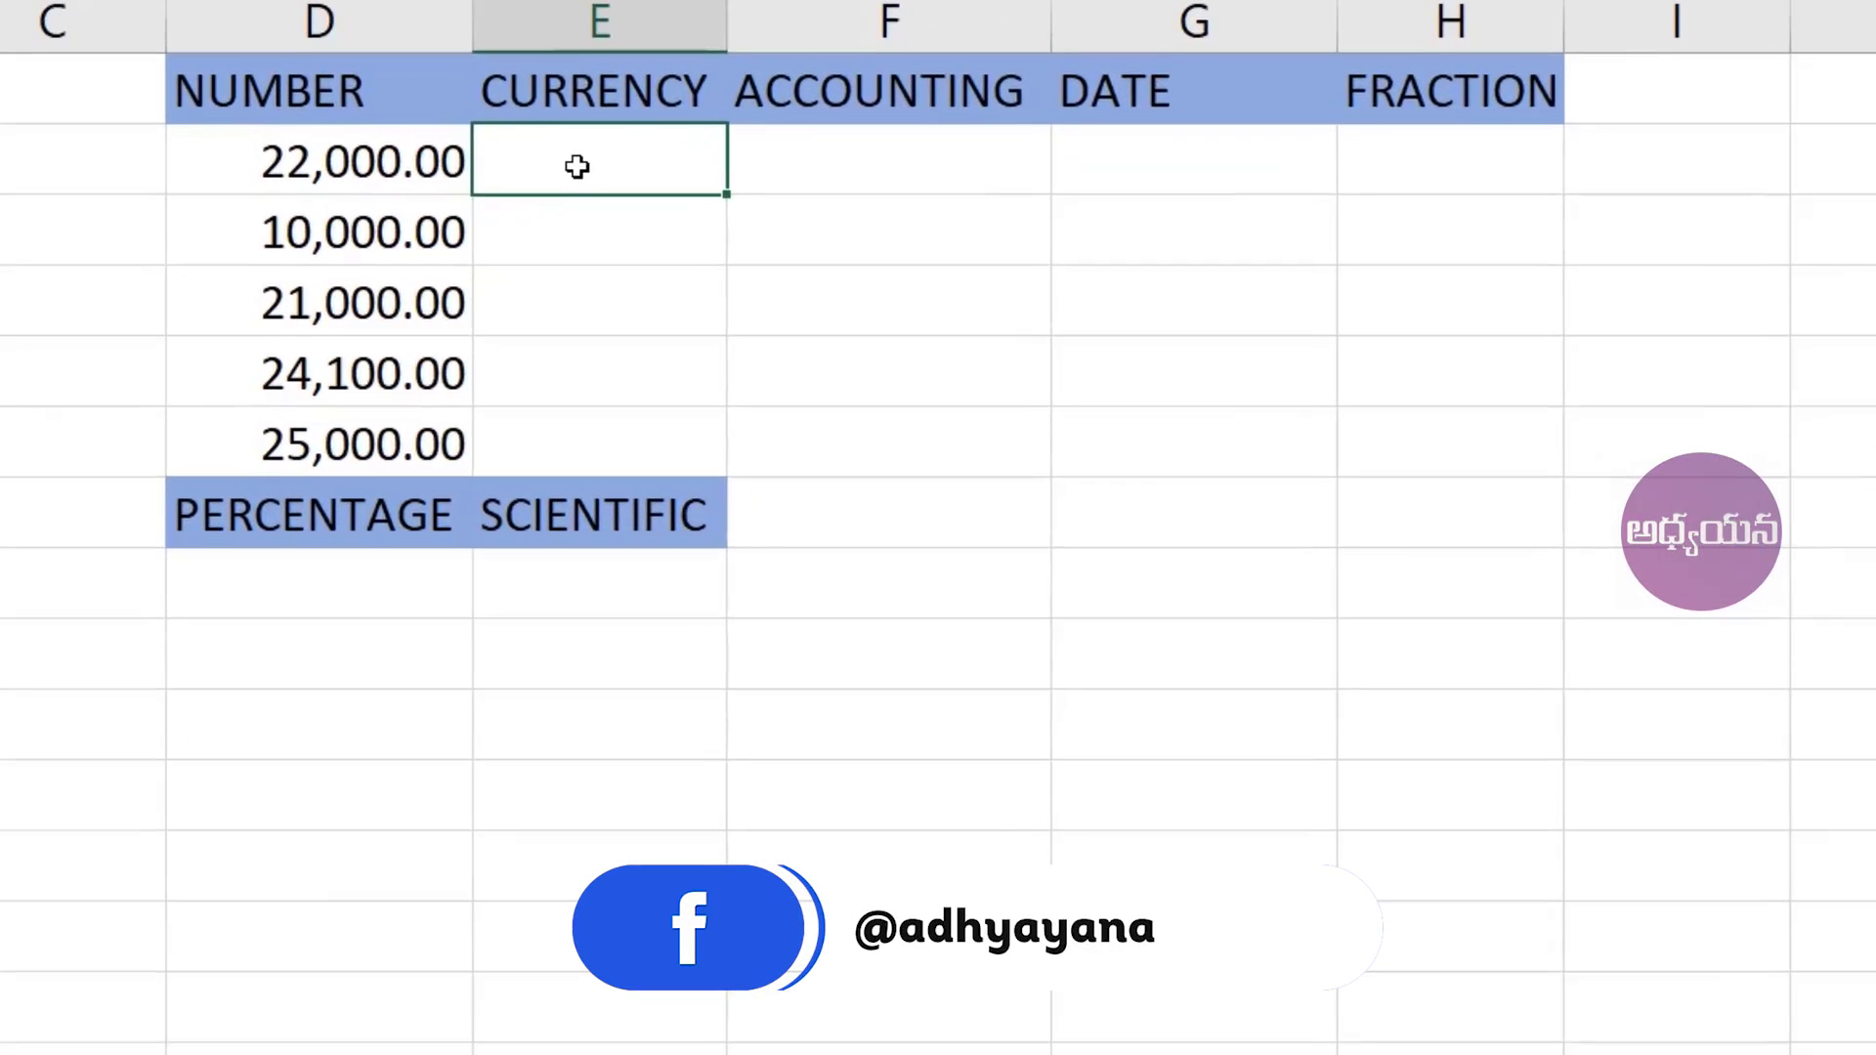
text(50000)
key(Return)
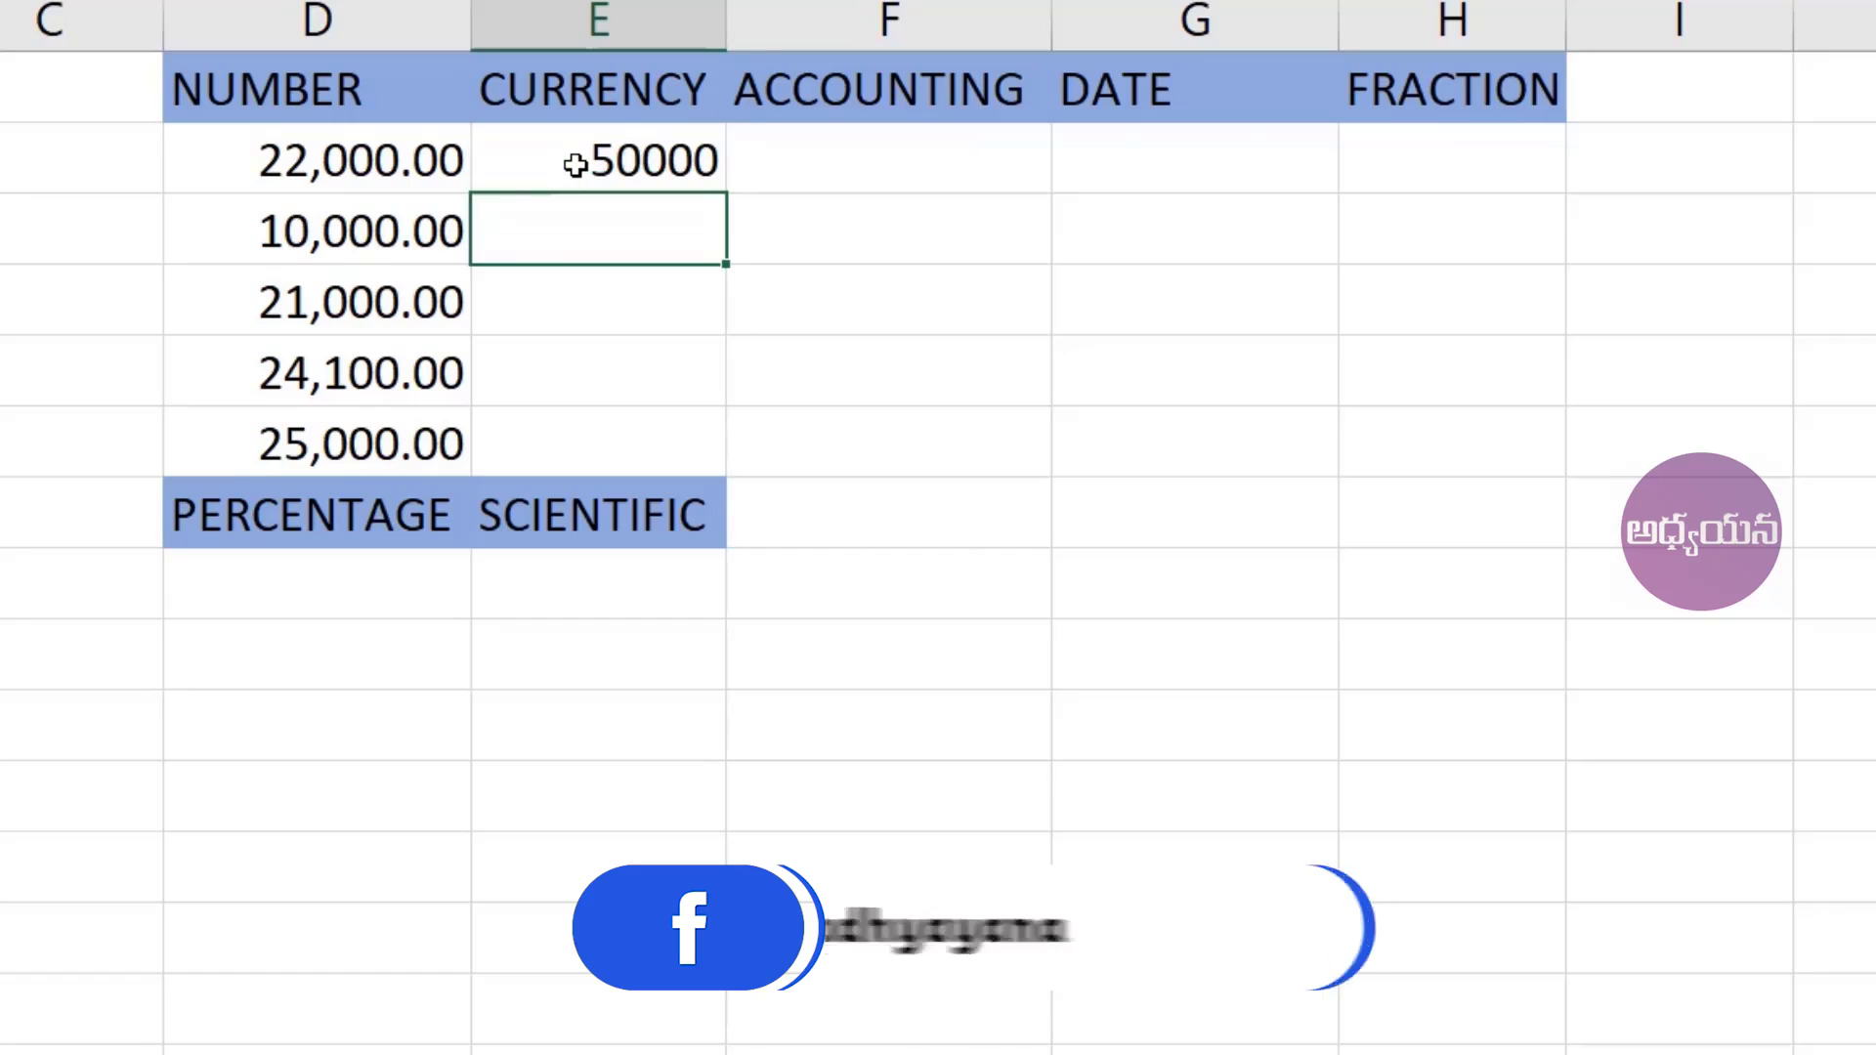
text(5000)
key(BackSpace)
key(BackSpace)
key(BackSpace)
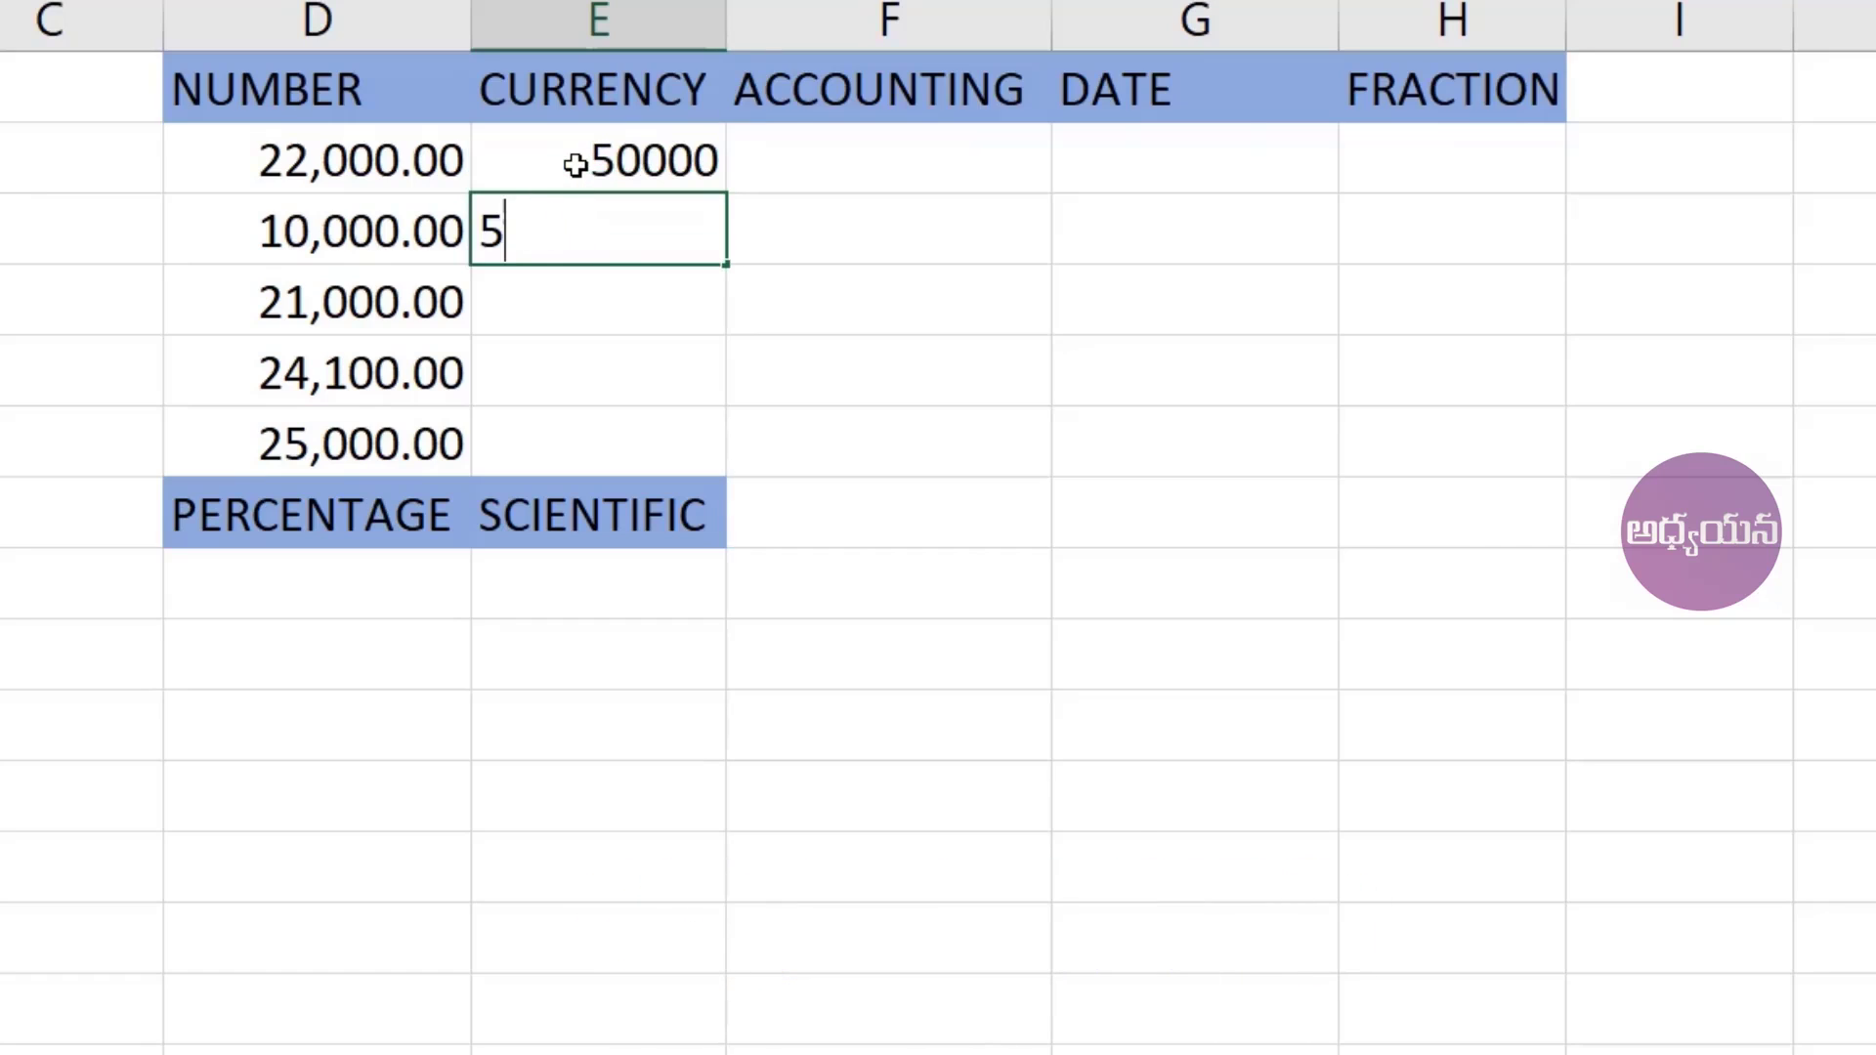
text(2000)
key(Return)
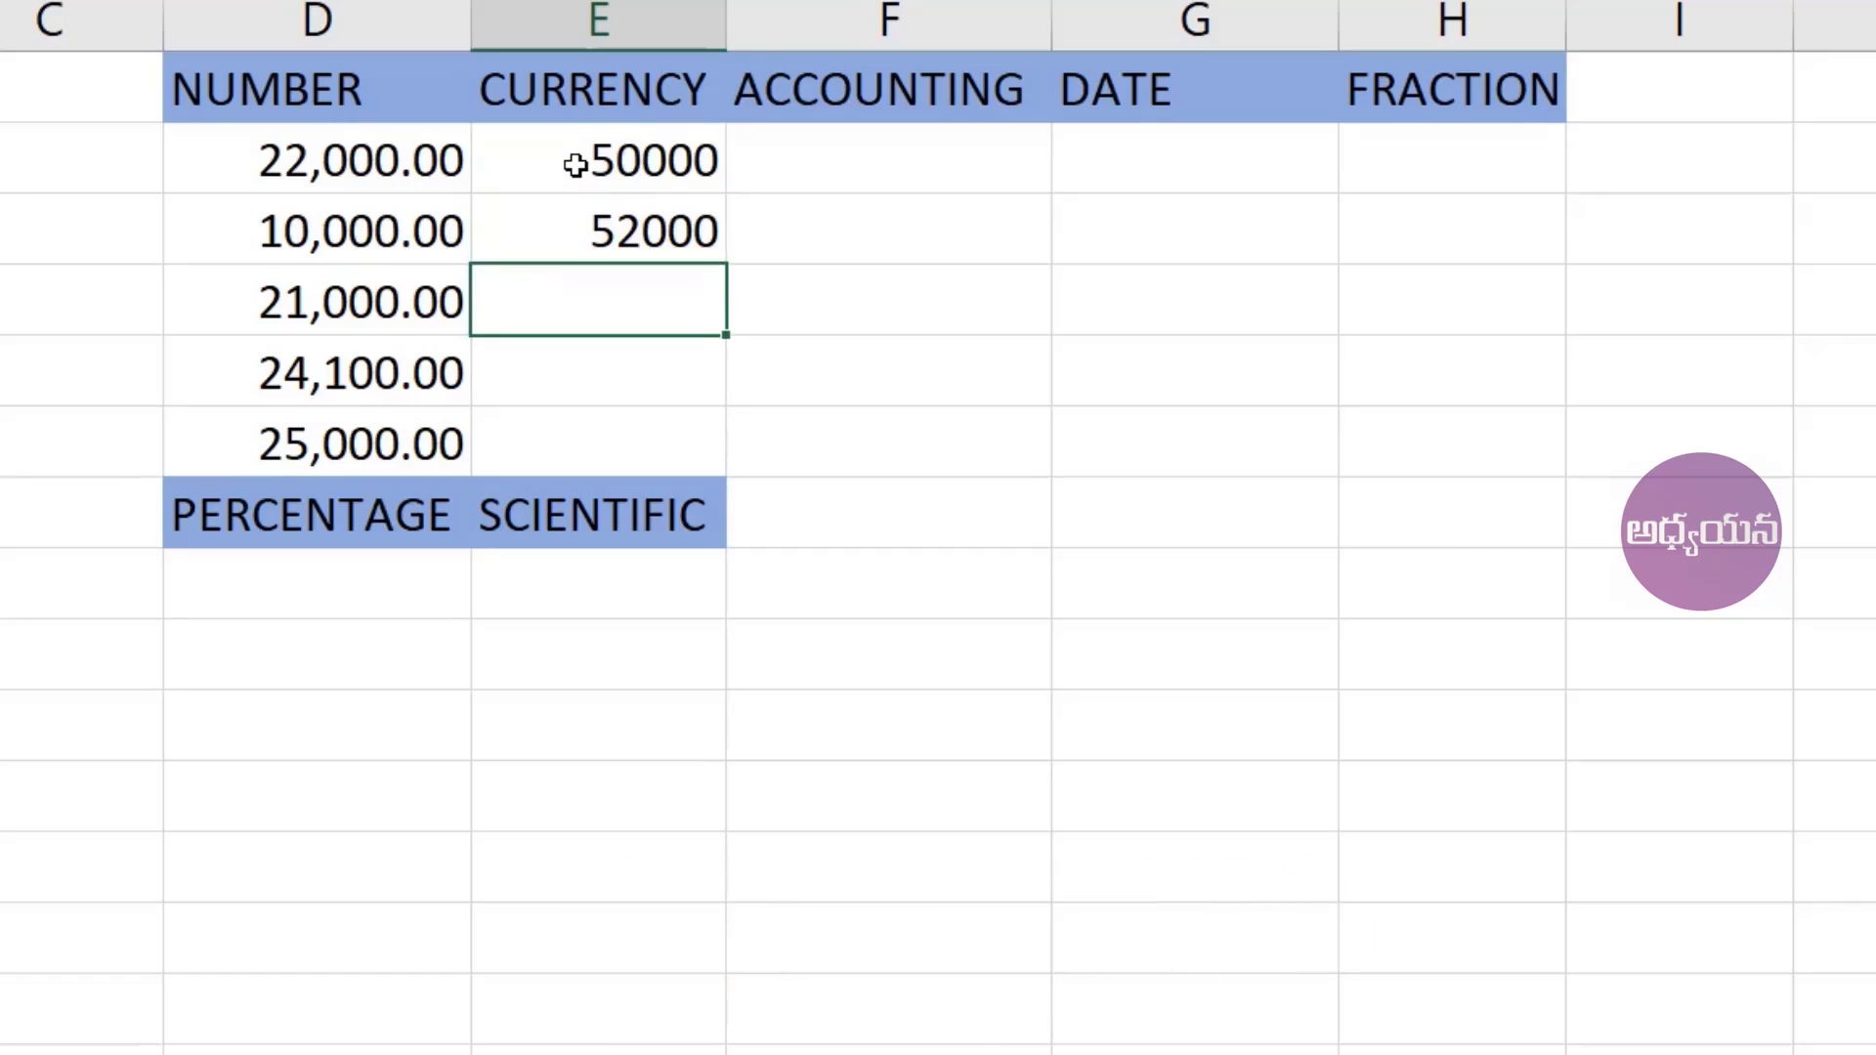
- Fill the remaining CURRENCY cells E4 to E6 with 48000, 41000 and 41000
text(48000)
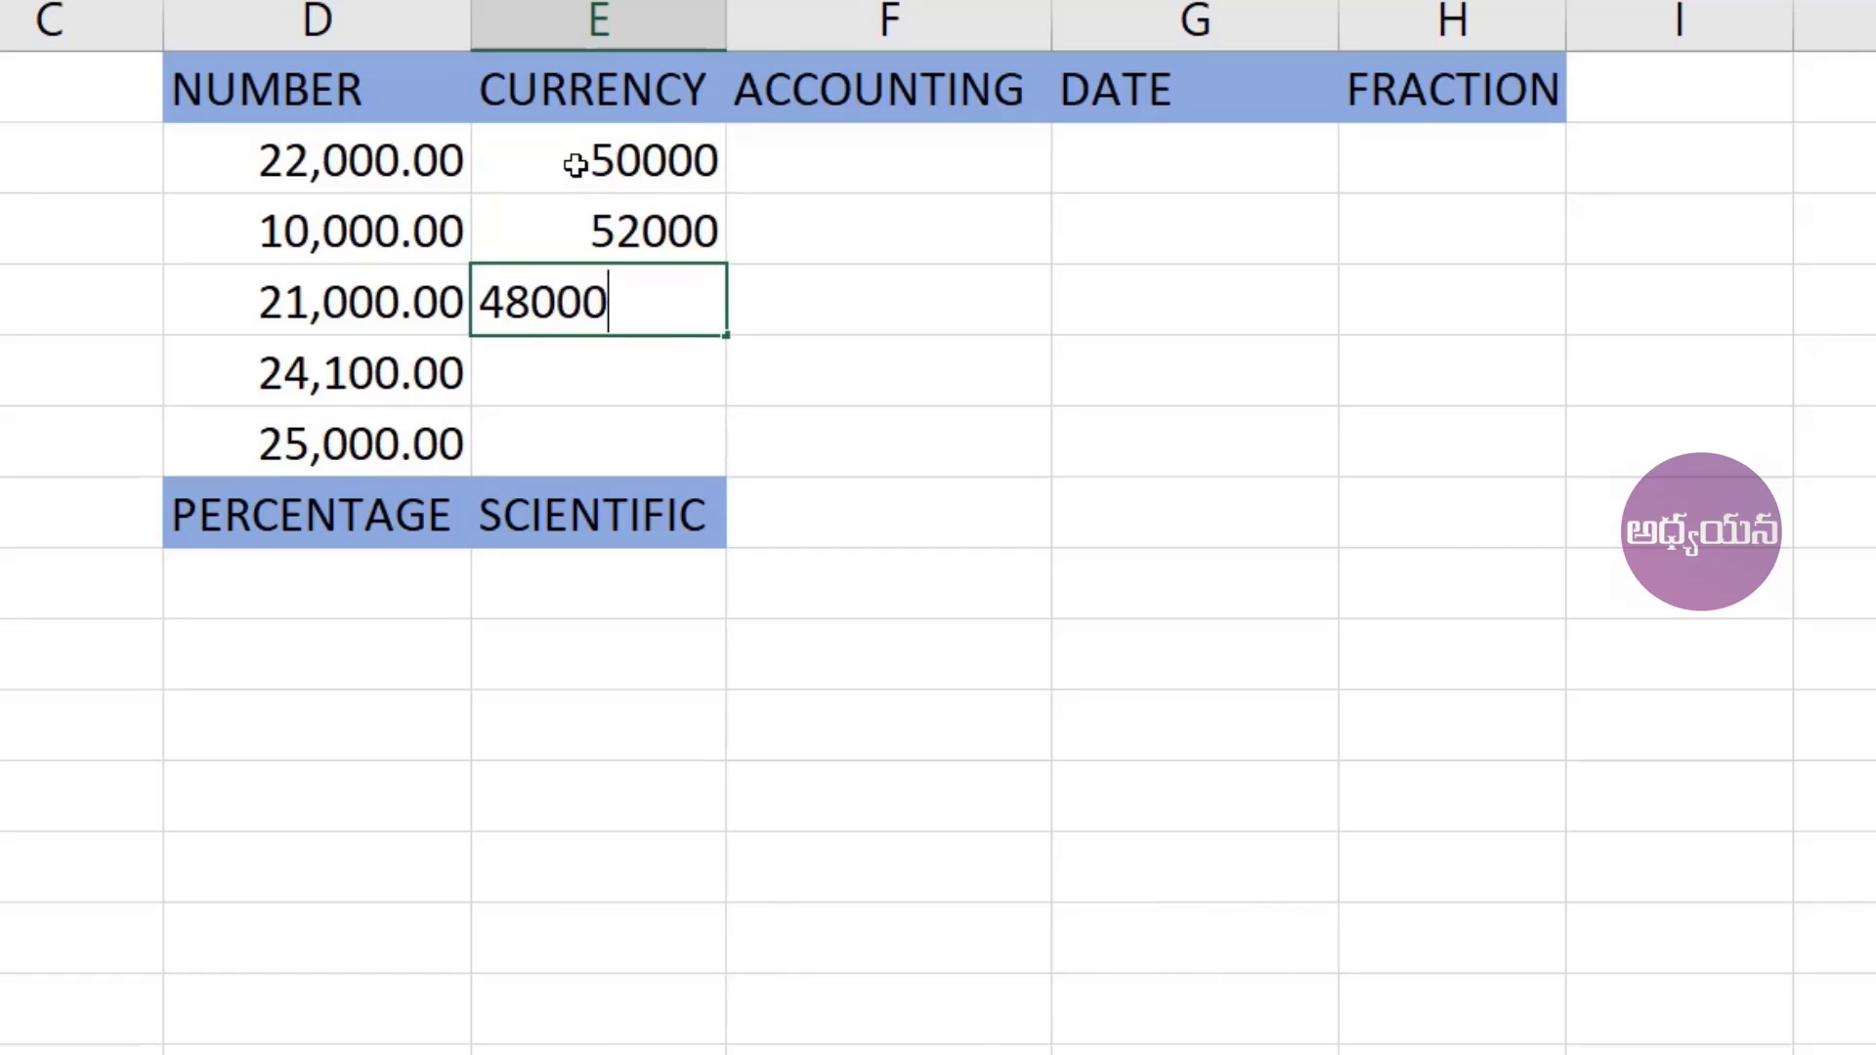
key(Return)
text(41000)
key(Return)
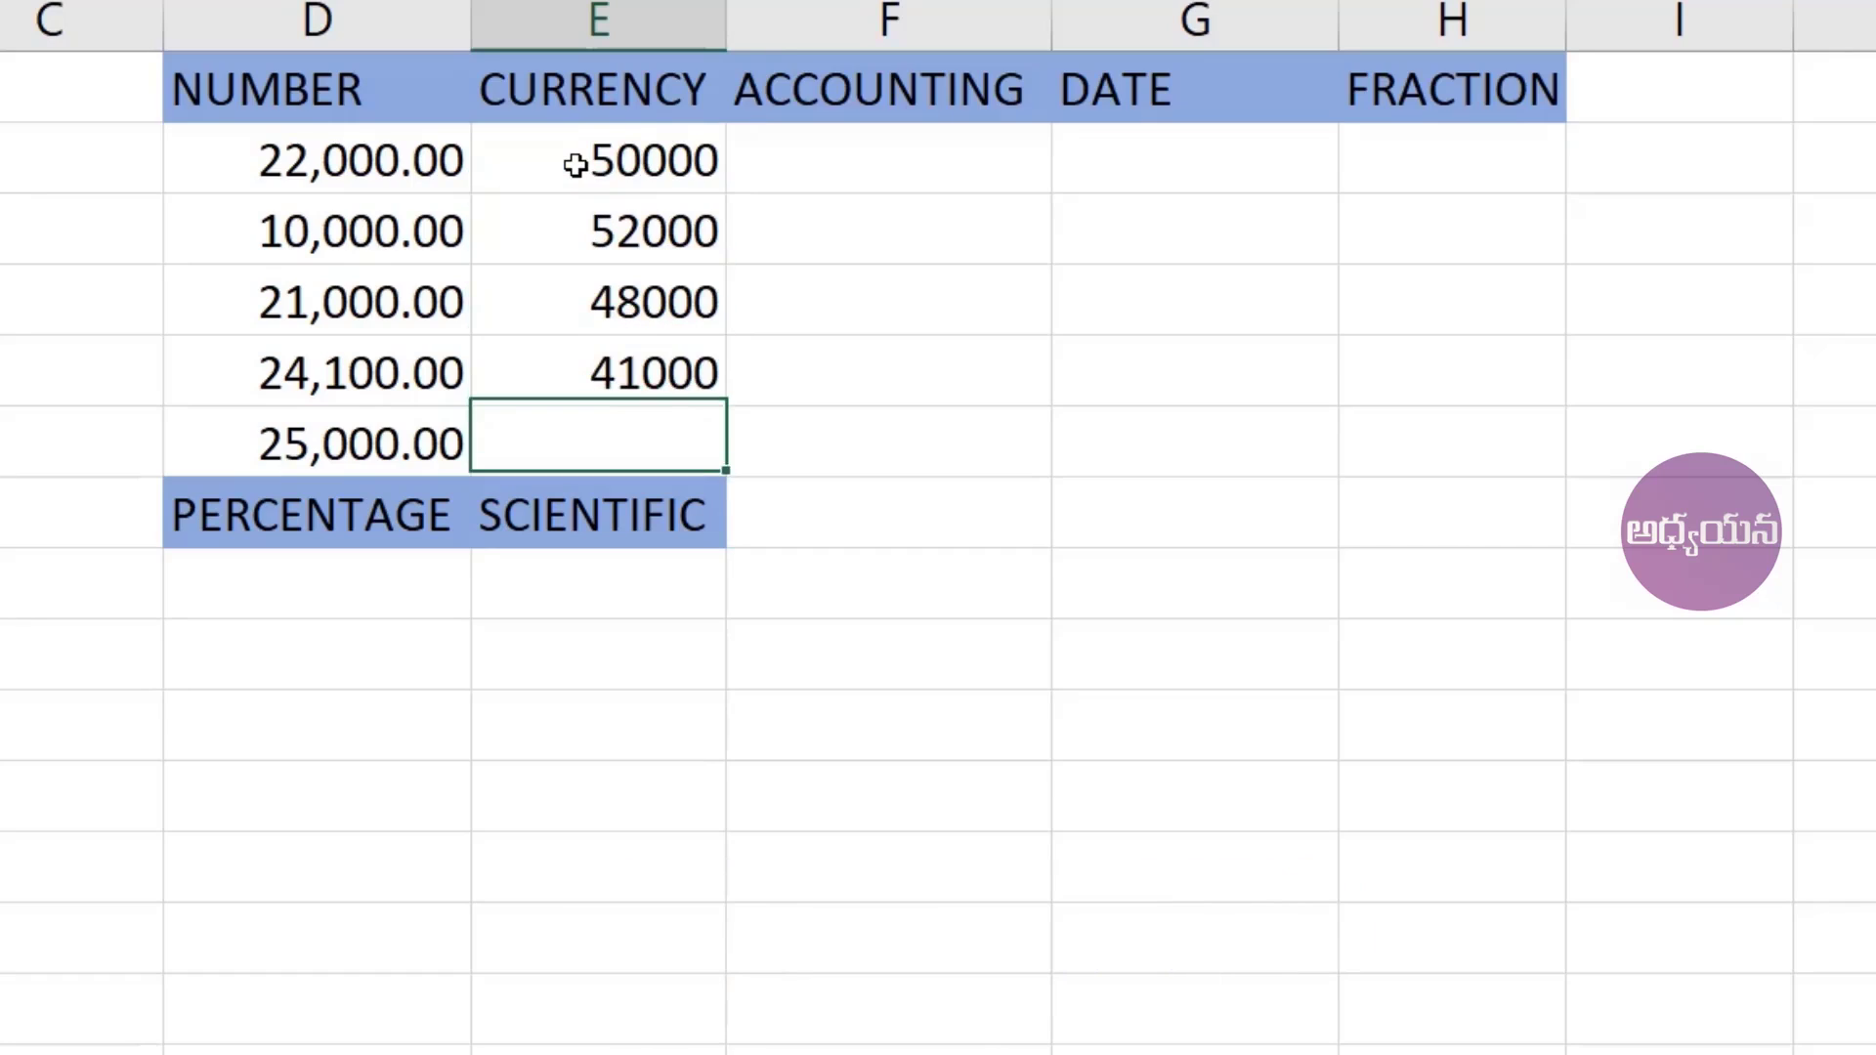
text(41000)
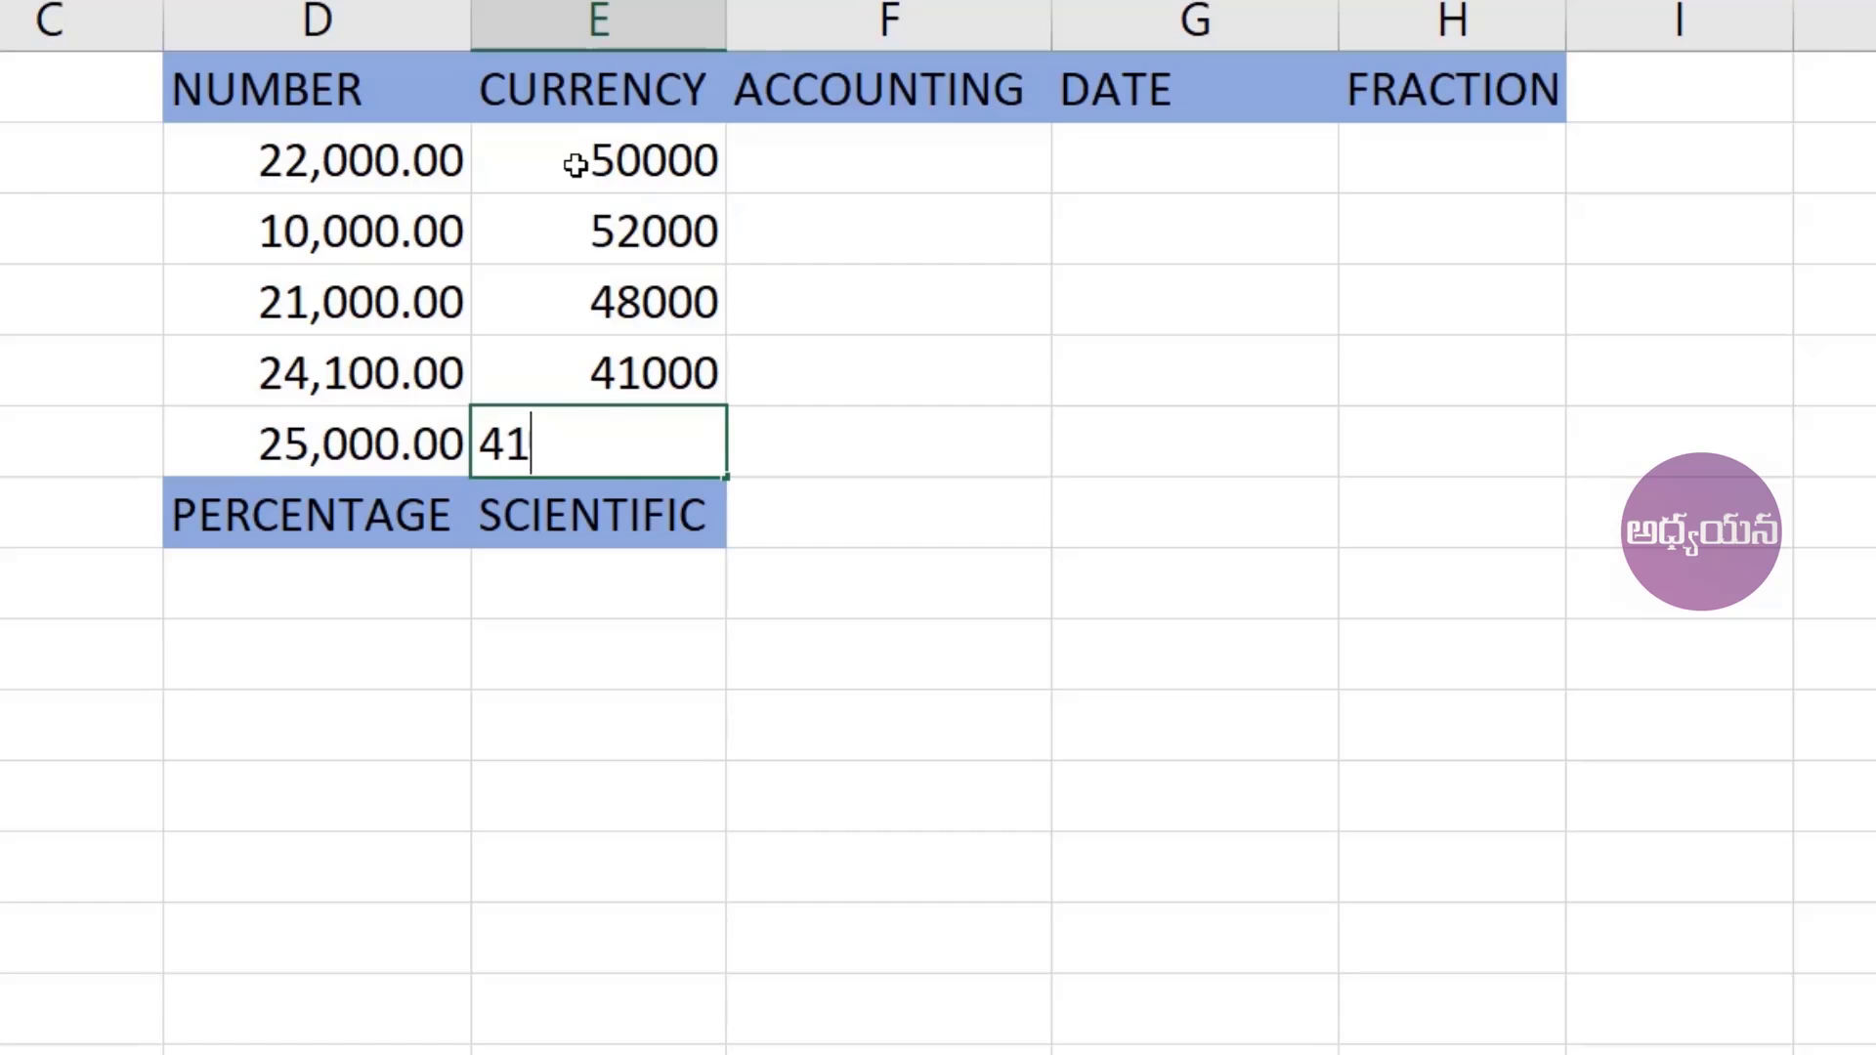
key(Return)
key(Up)
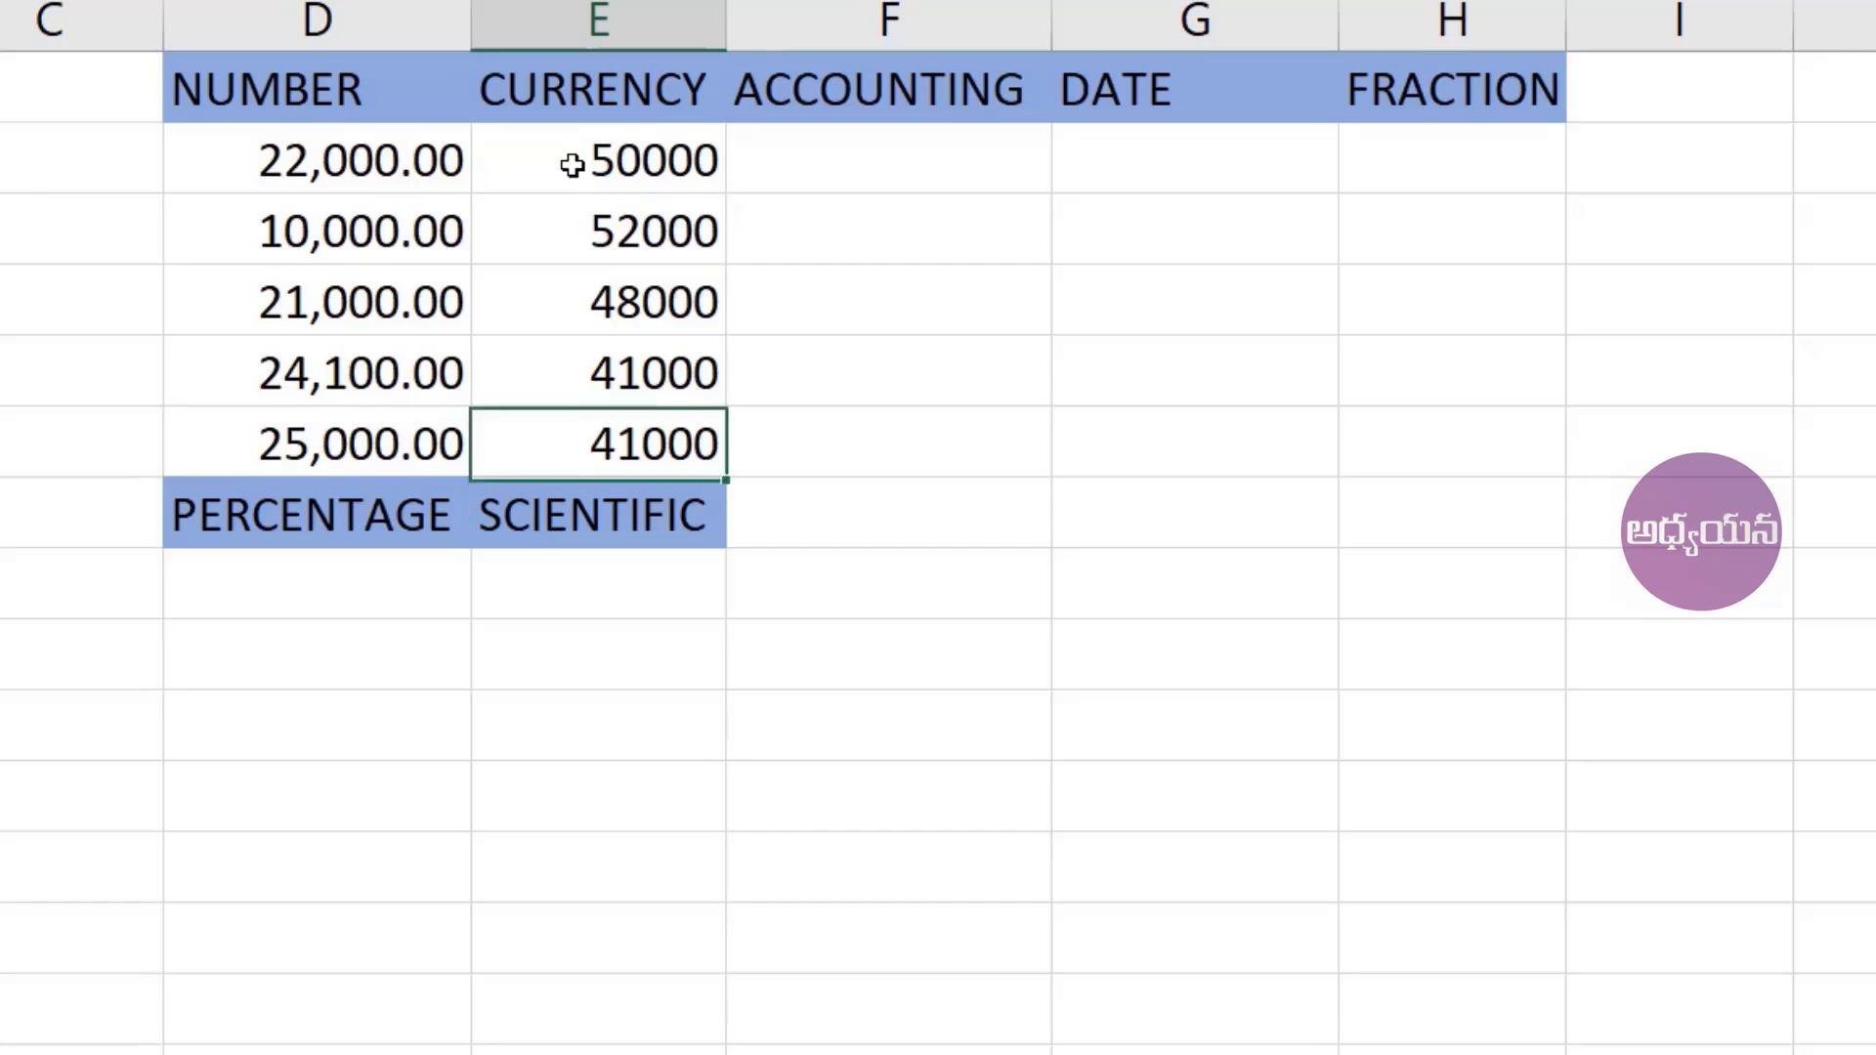
- Open the Format Cells dialog for E2:E6 and choose the Currency category
drag(575, 165, 607, 419)
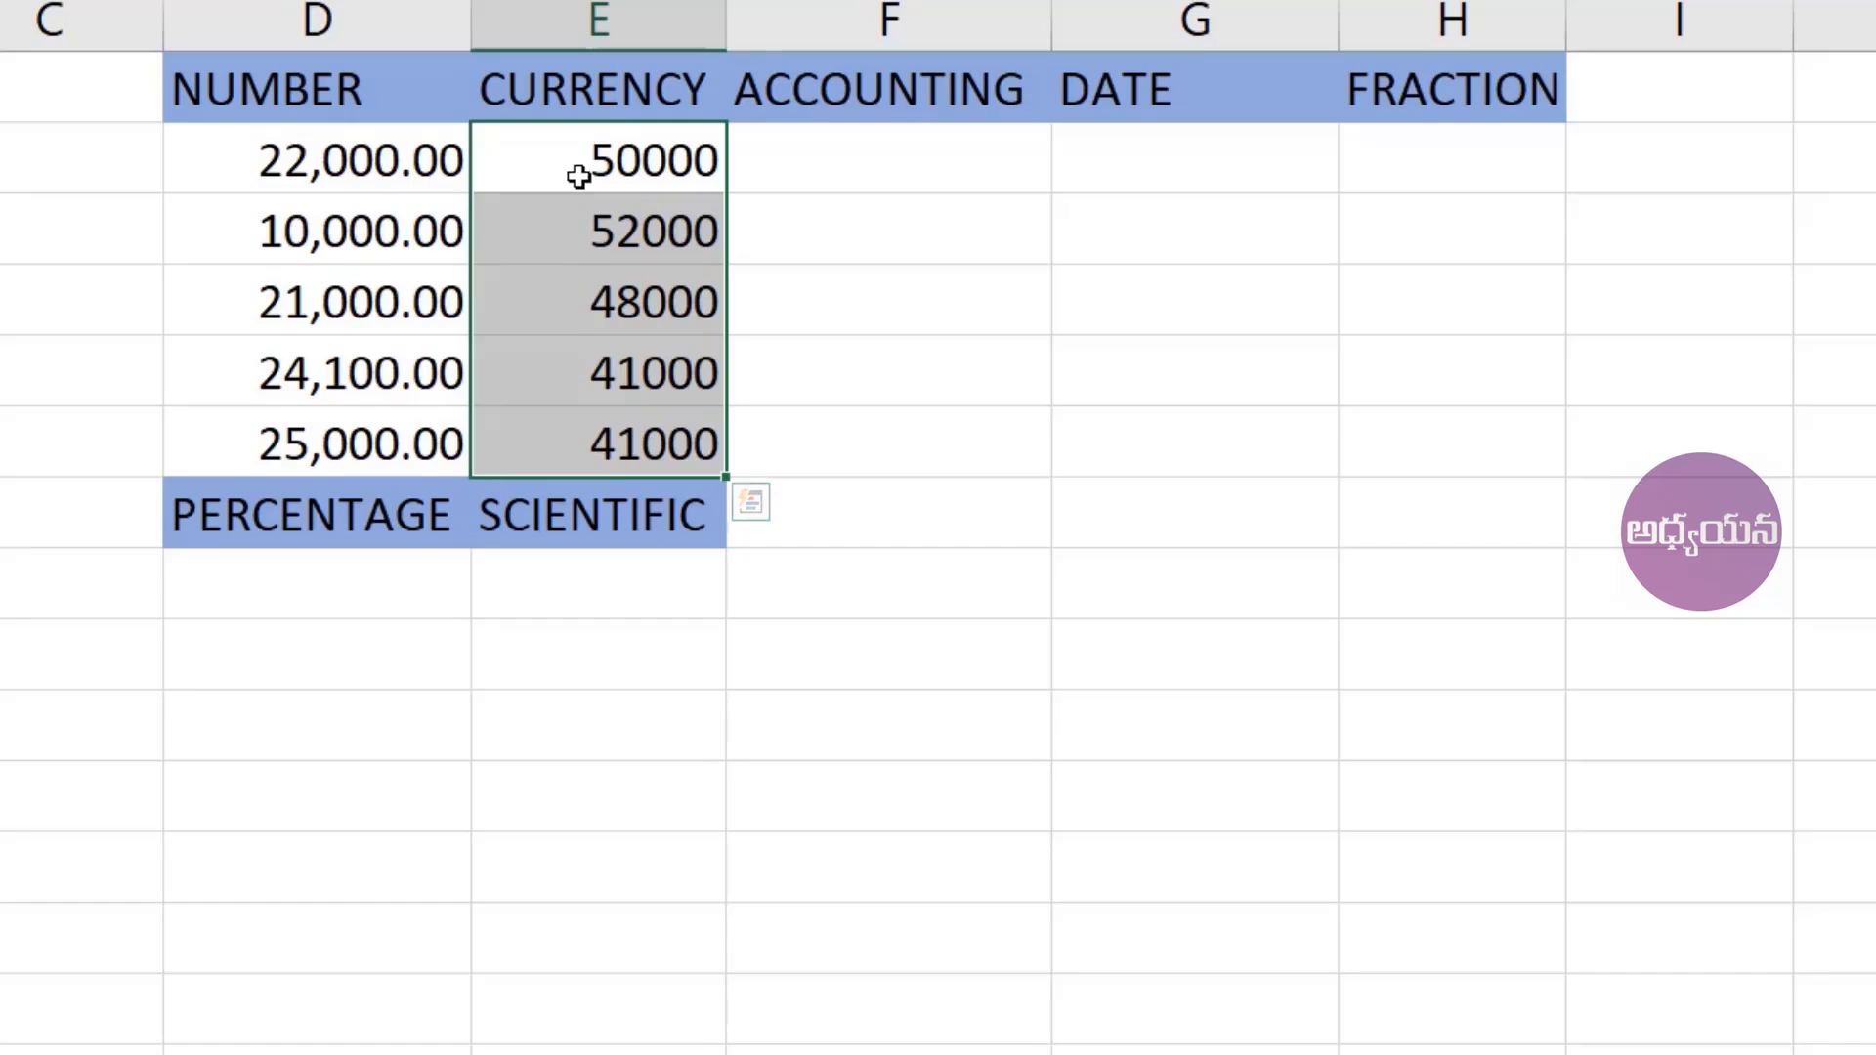
drag(574, 169, 582, 444)
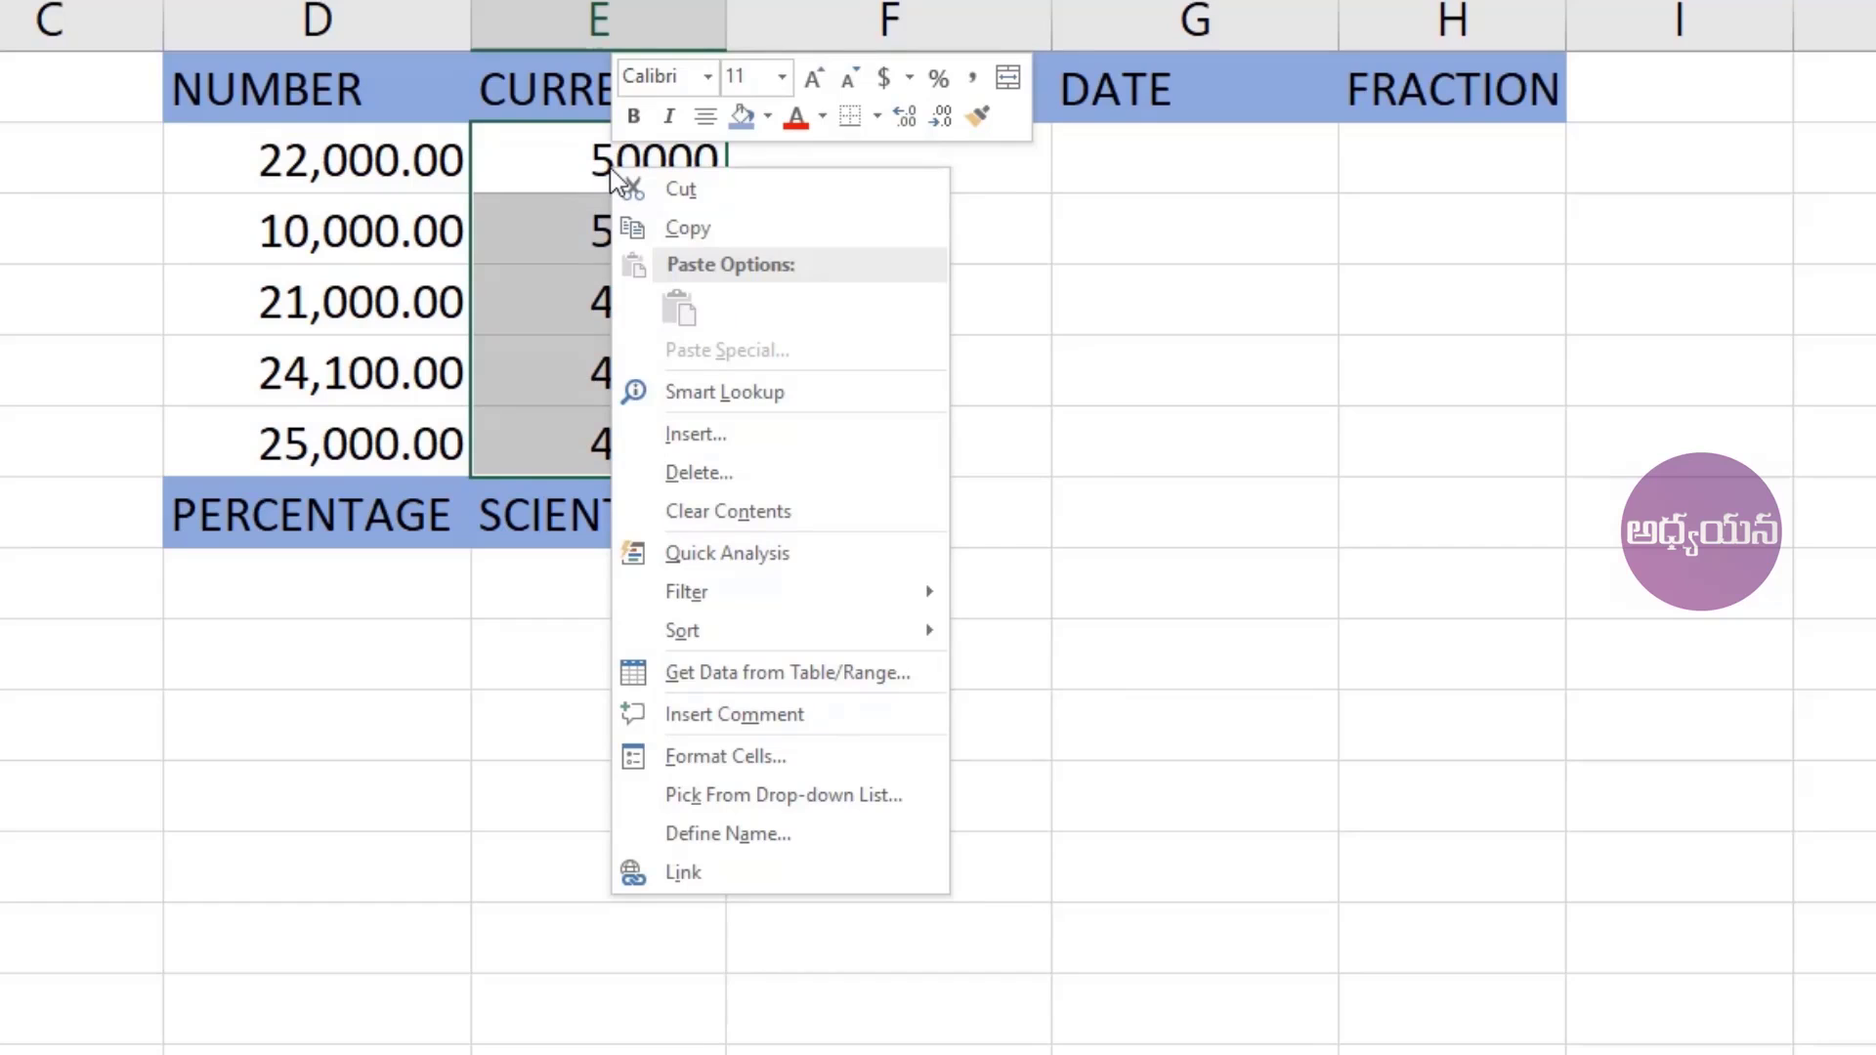
click(736, 762)
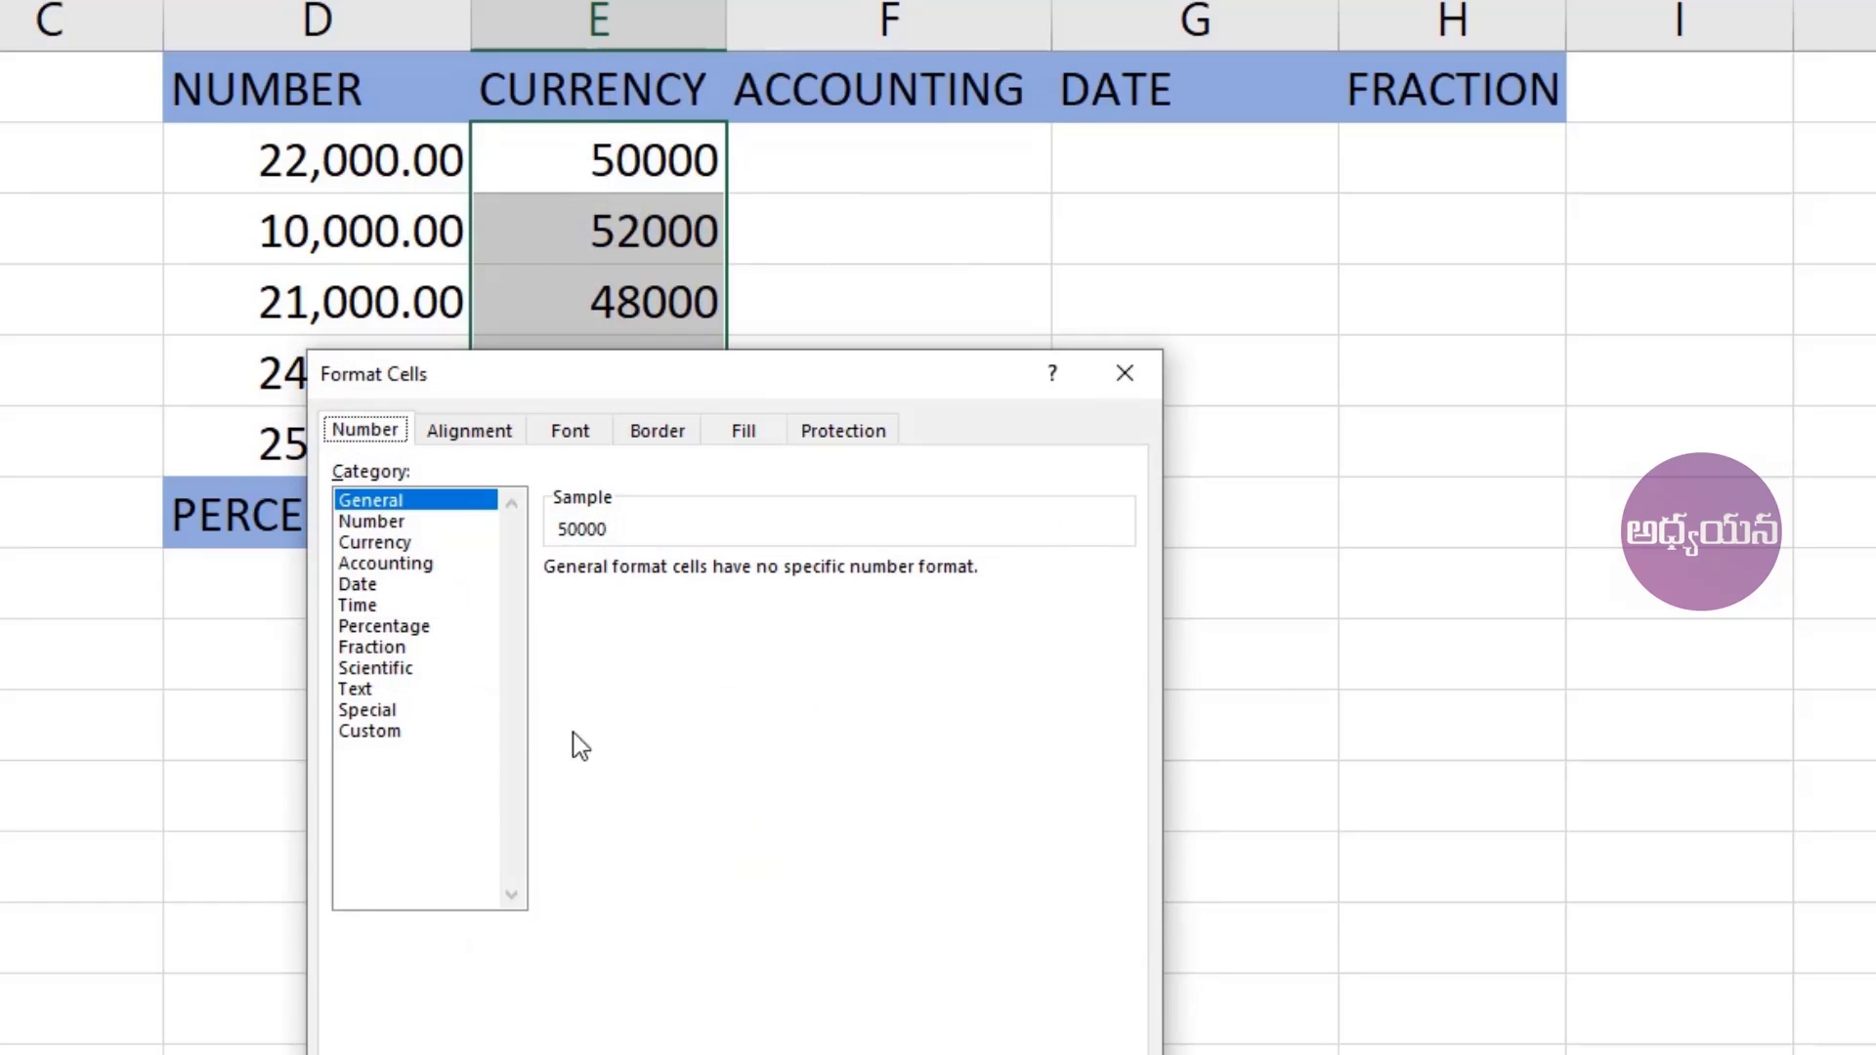
click(375, 543)
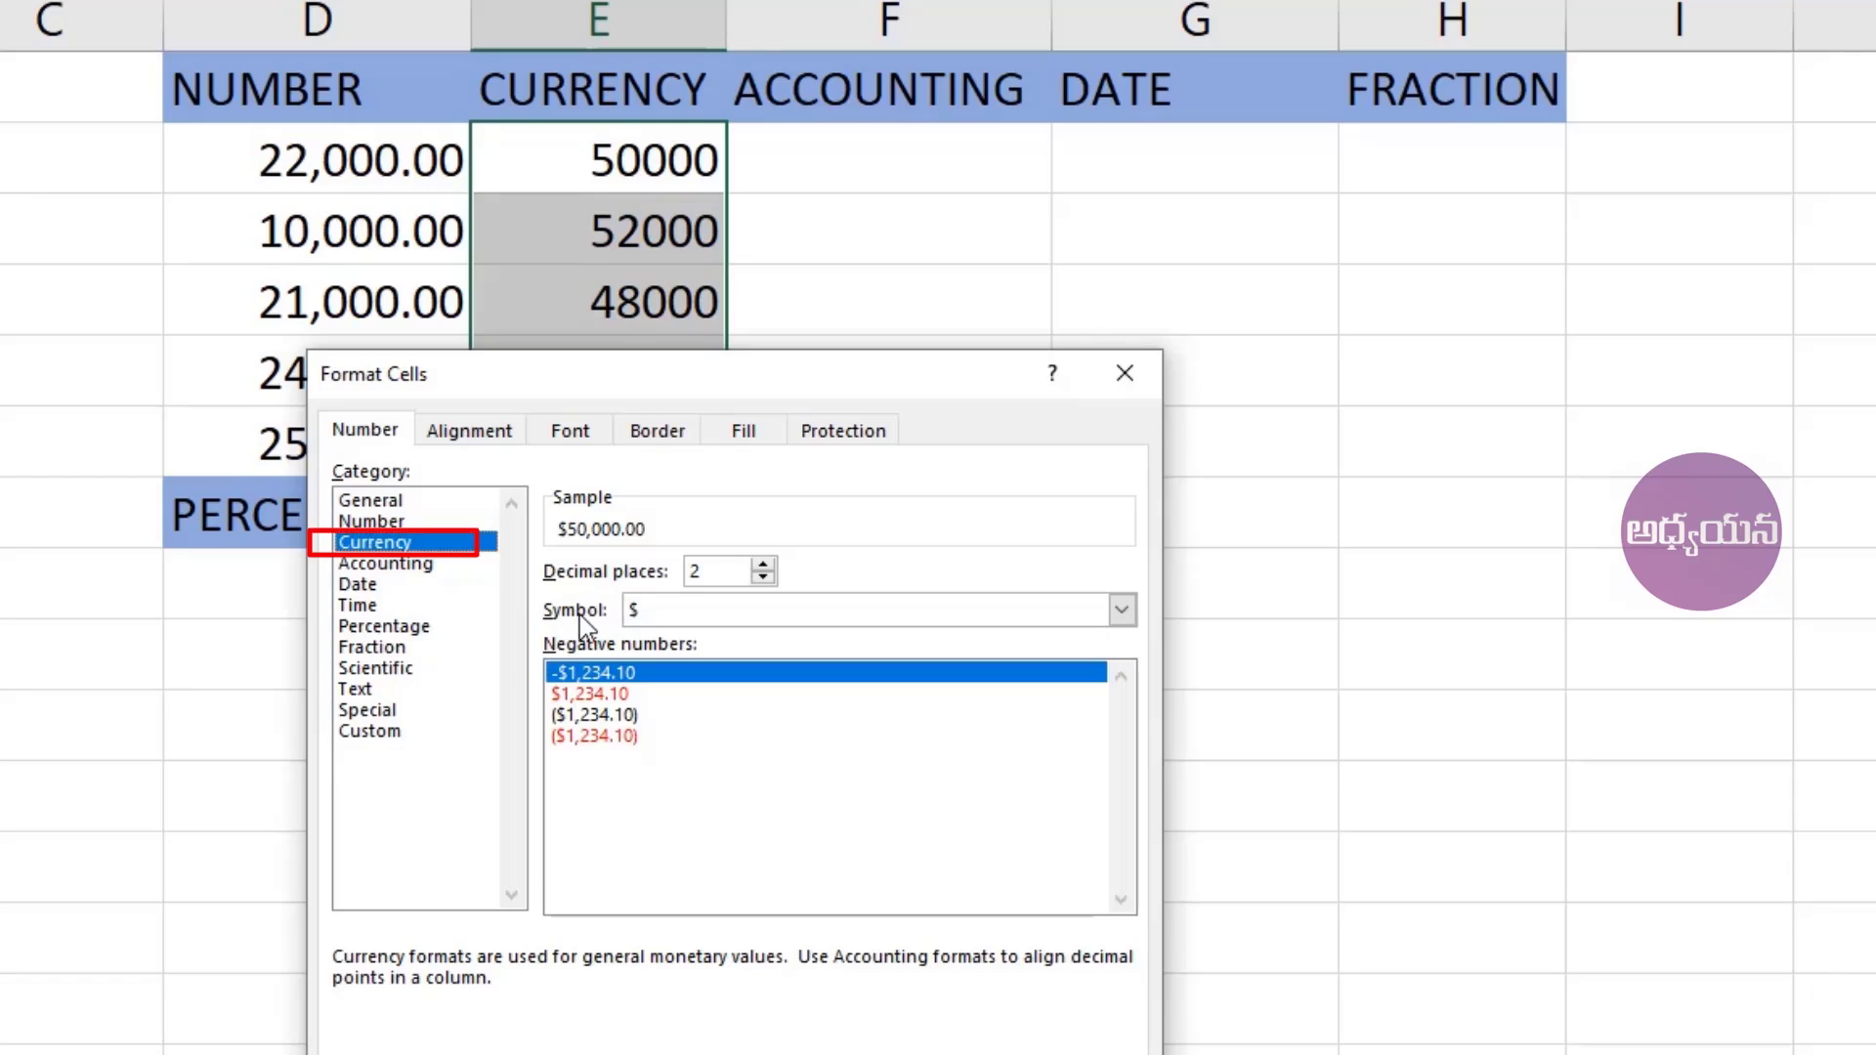
- Set the currency symbol to ₹ English (India), apply it to E2:E6 and check each formatted amount
click(1122, 611)
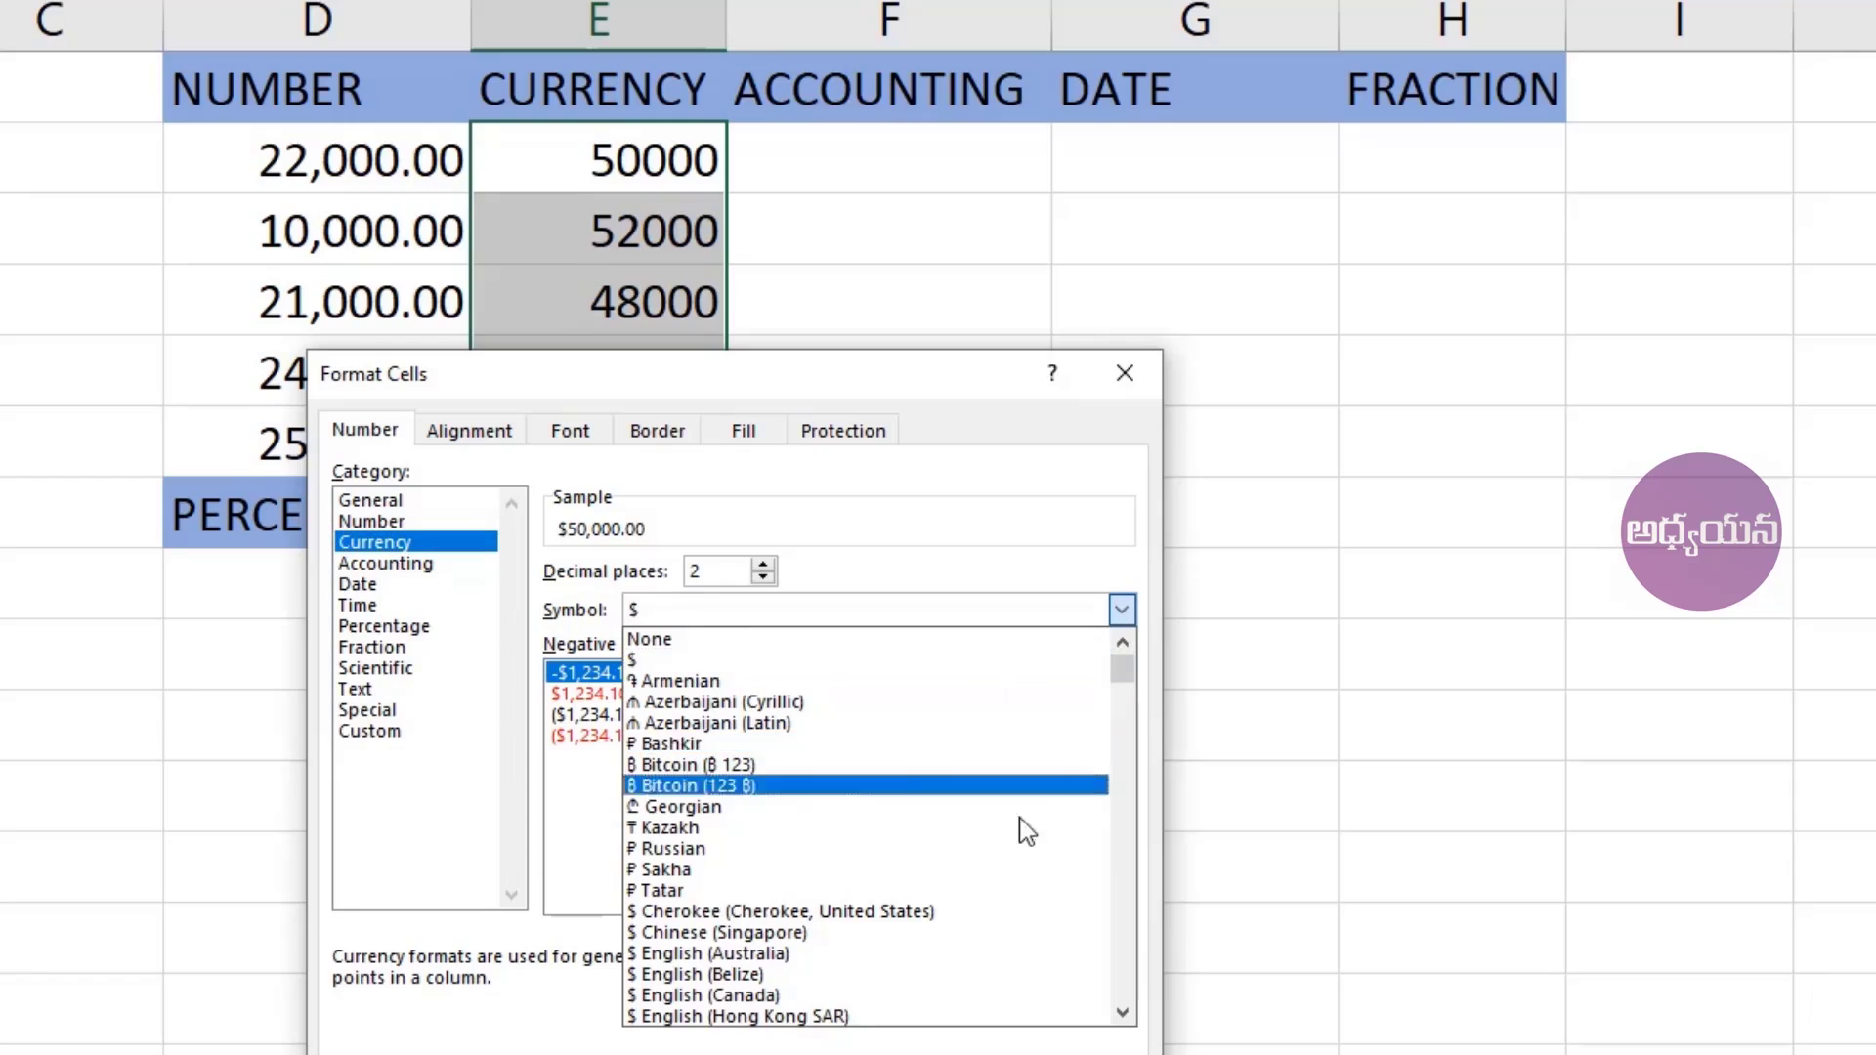
scroll(958, 848, down, 3)
scroll(951, 839, down, 4)
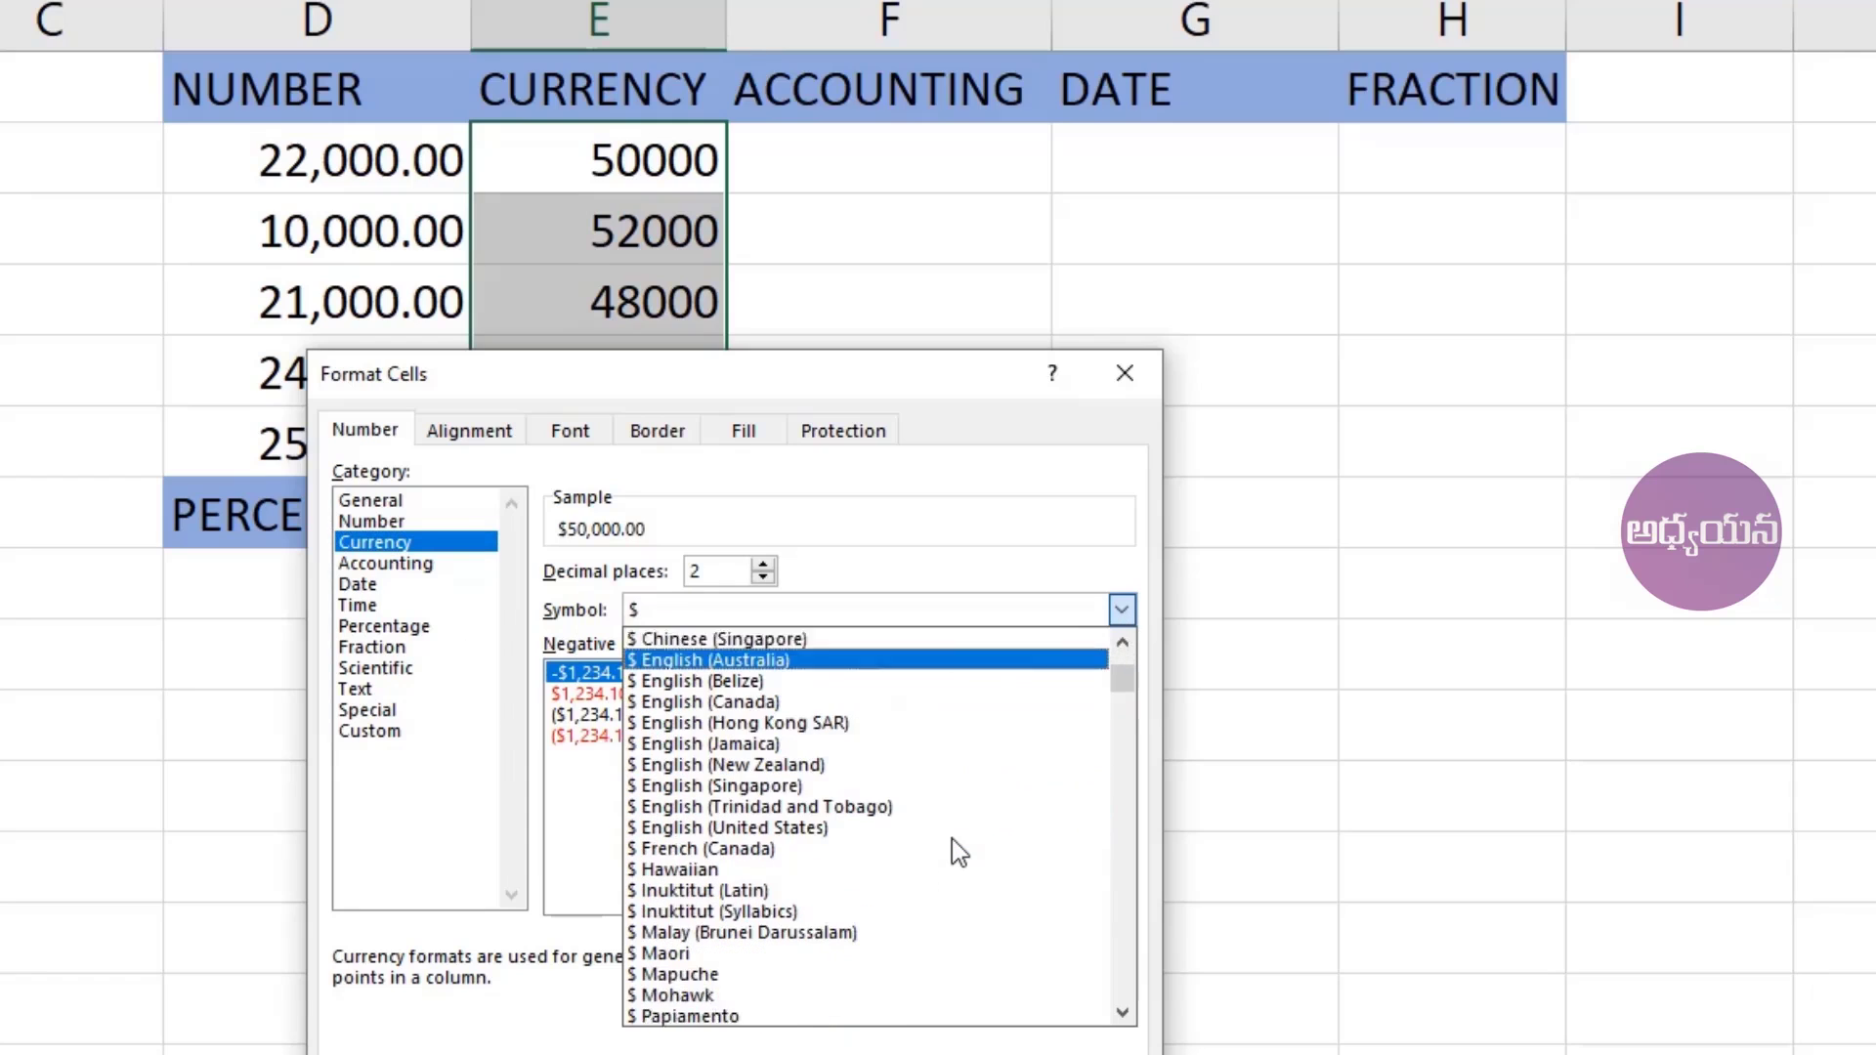
scroll(952, 845, down, 15)
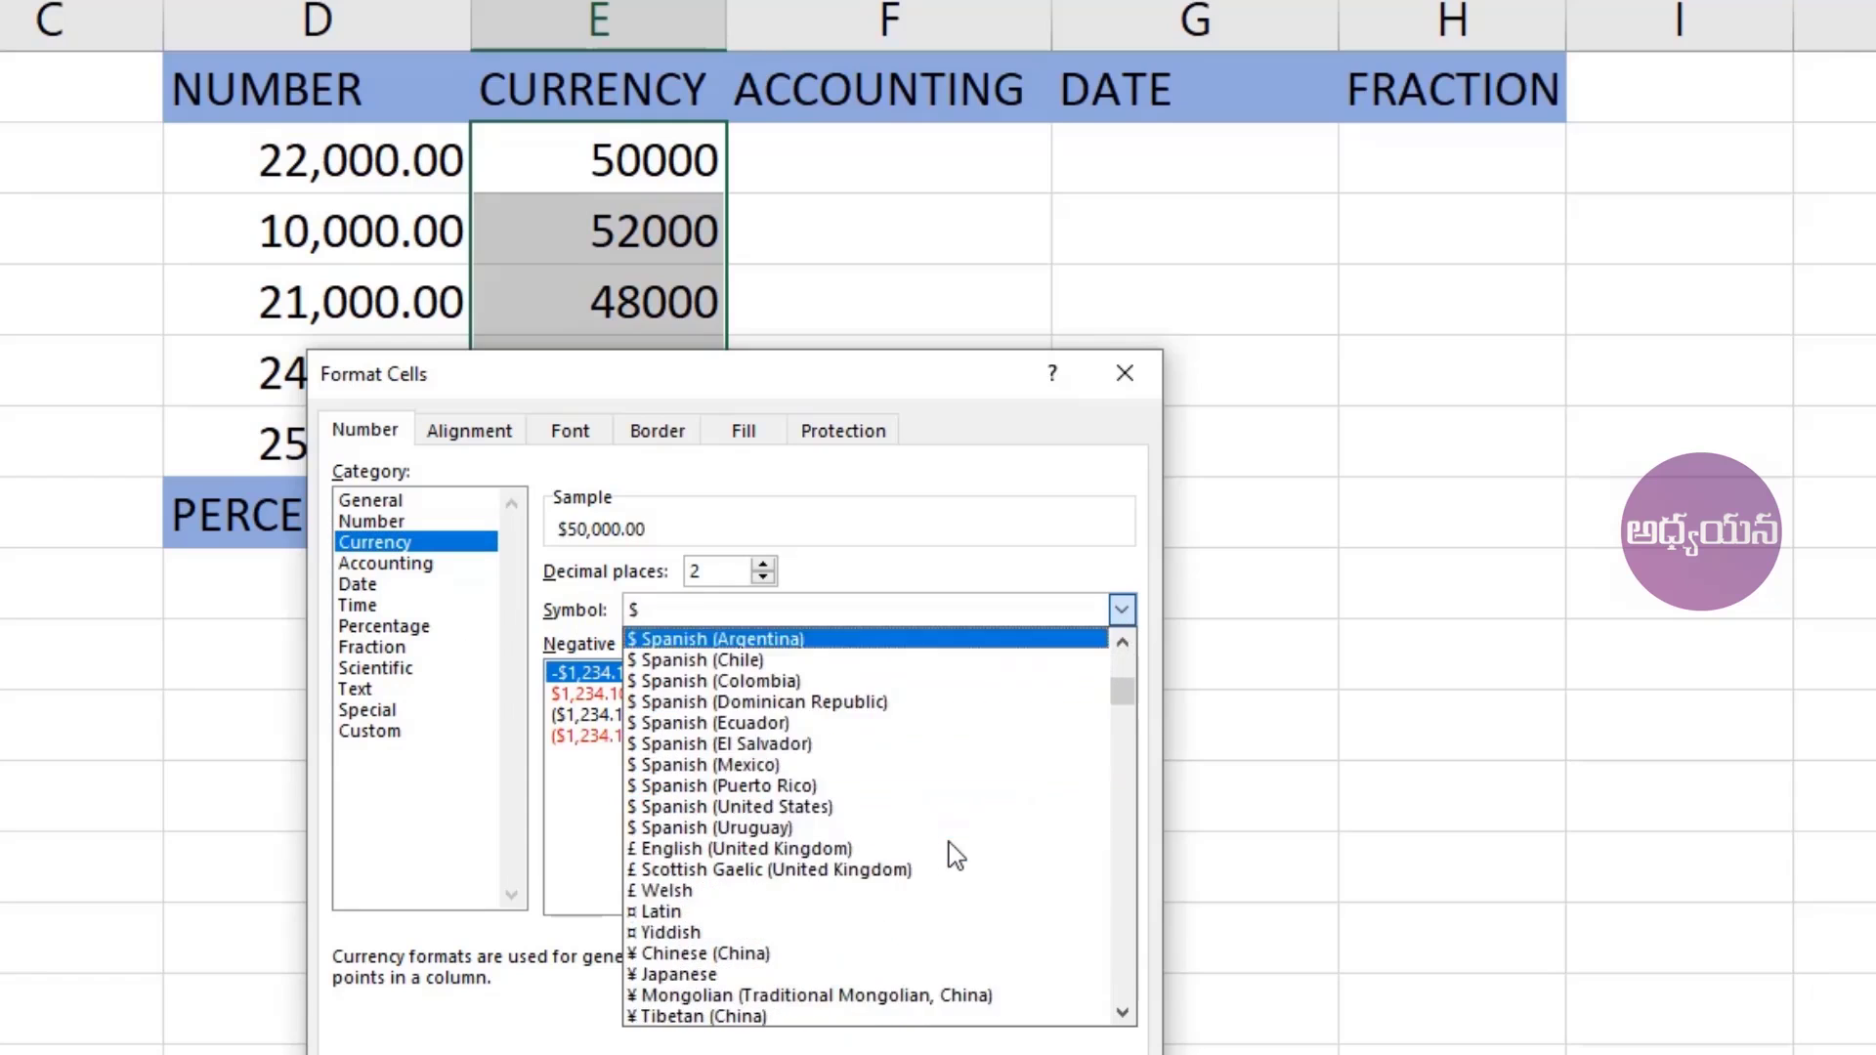
scroll(952, 846, down, 15)
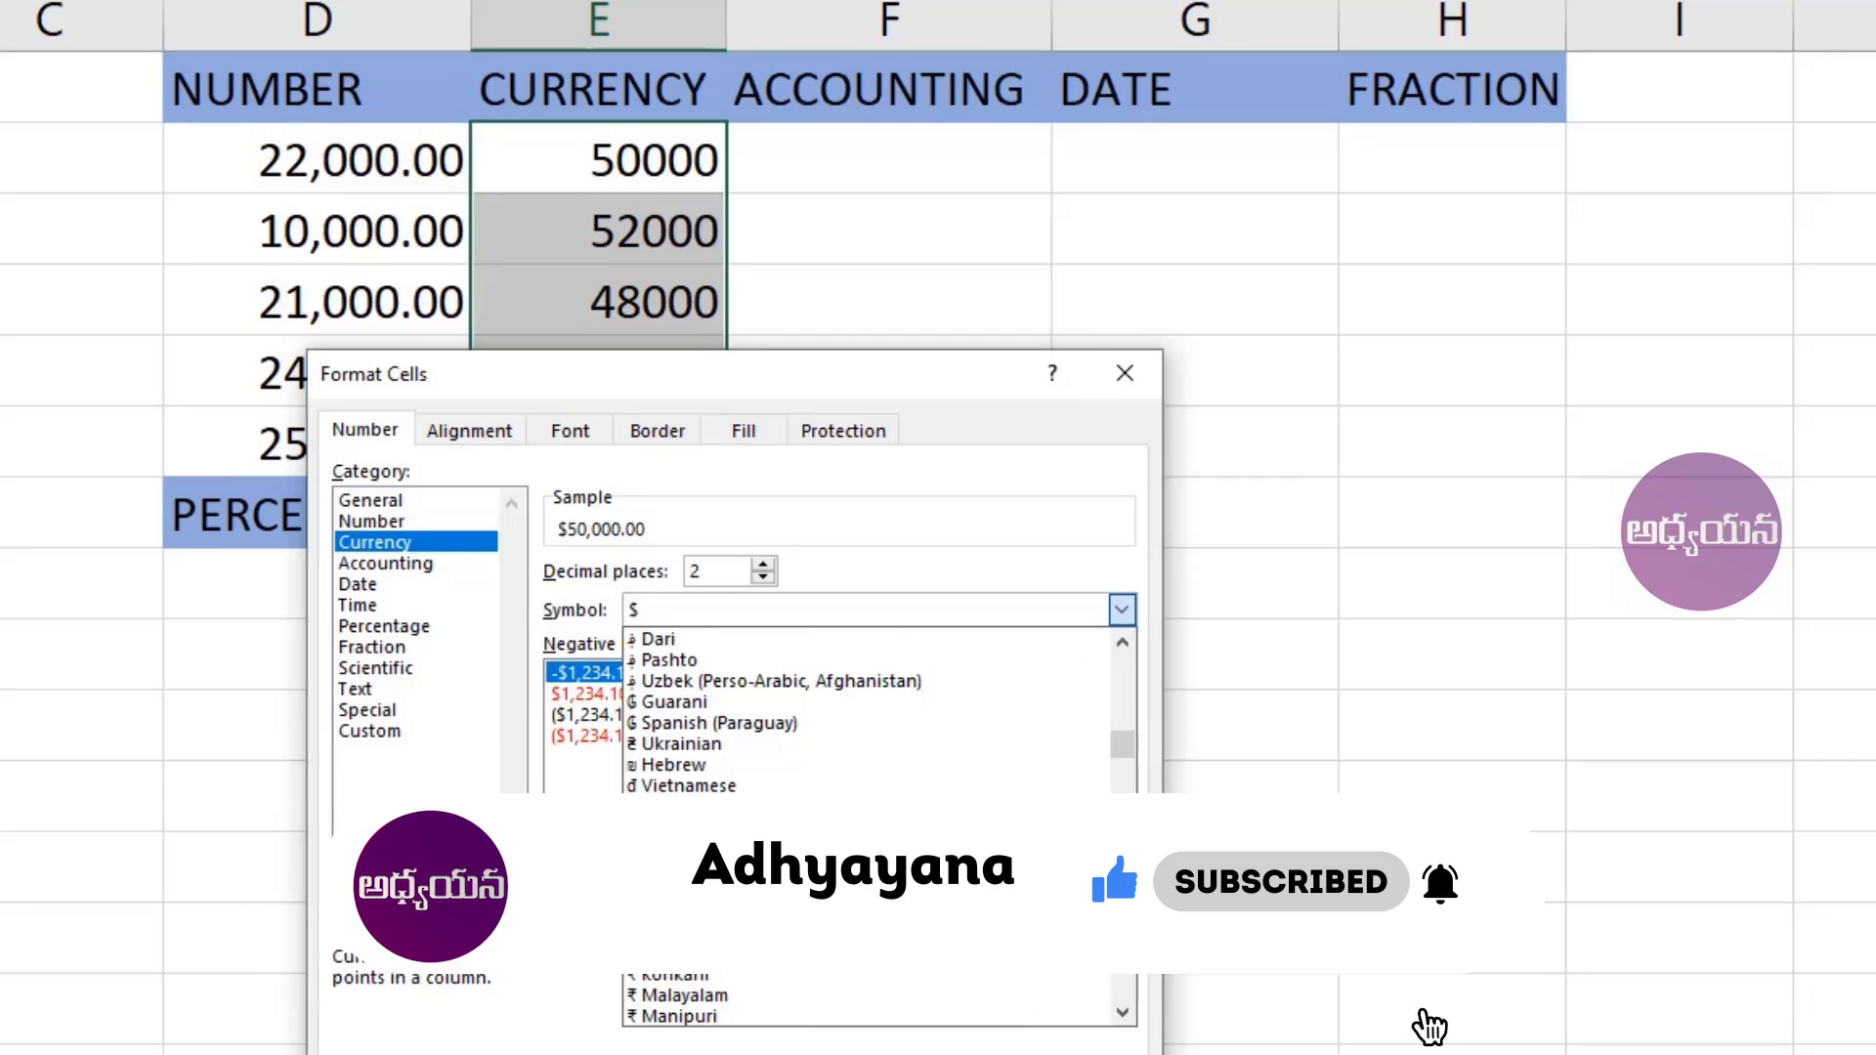
click(743, 870)
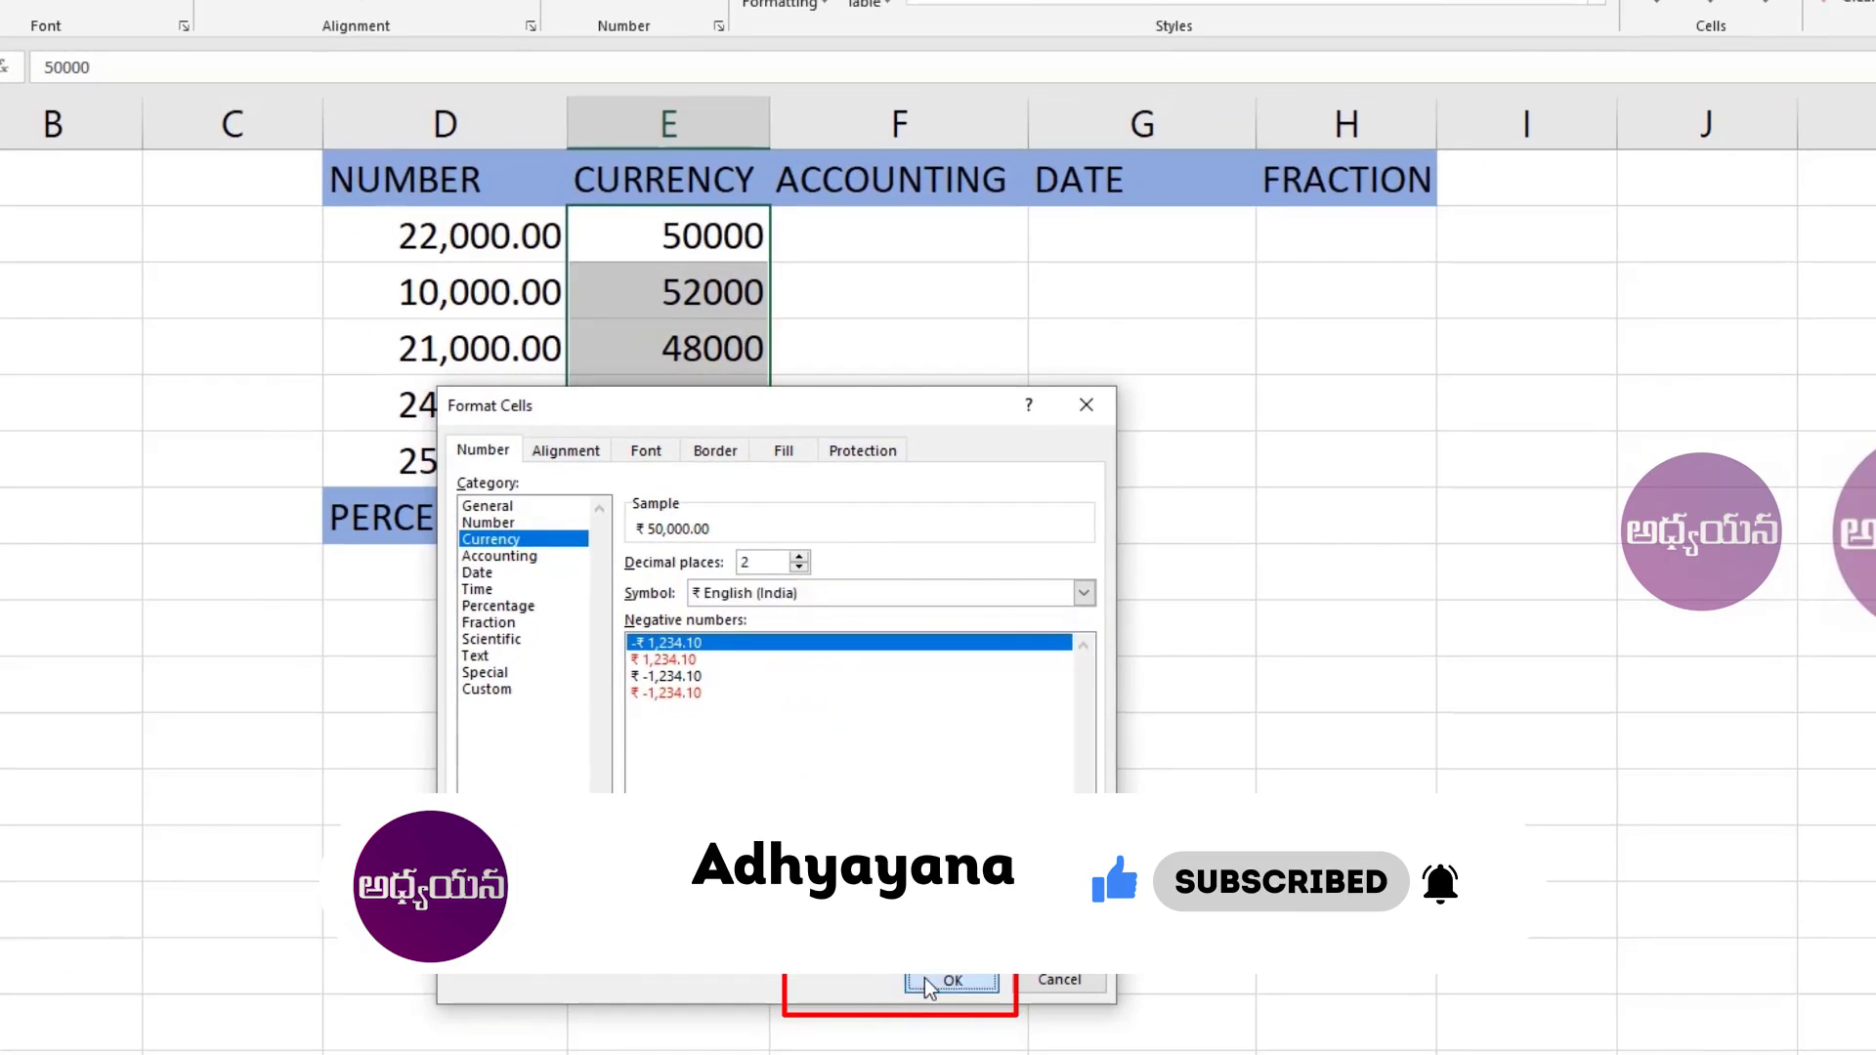
click(951, 979)
click(676, 241)
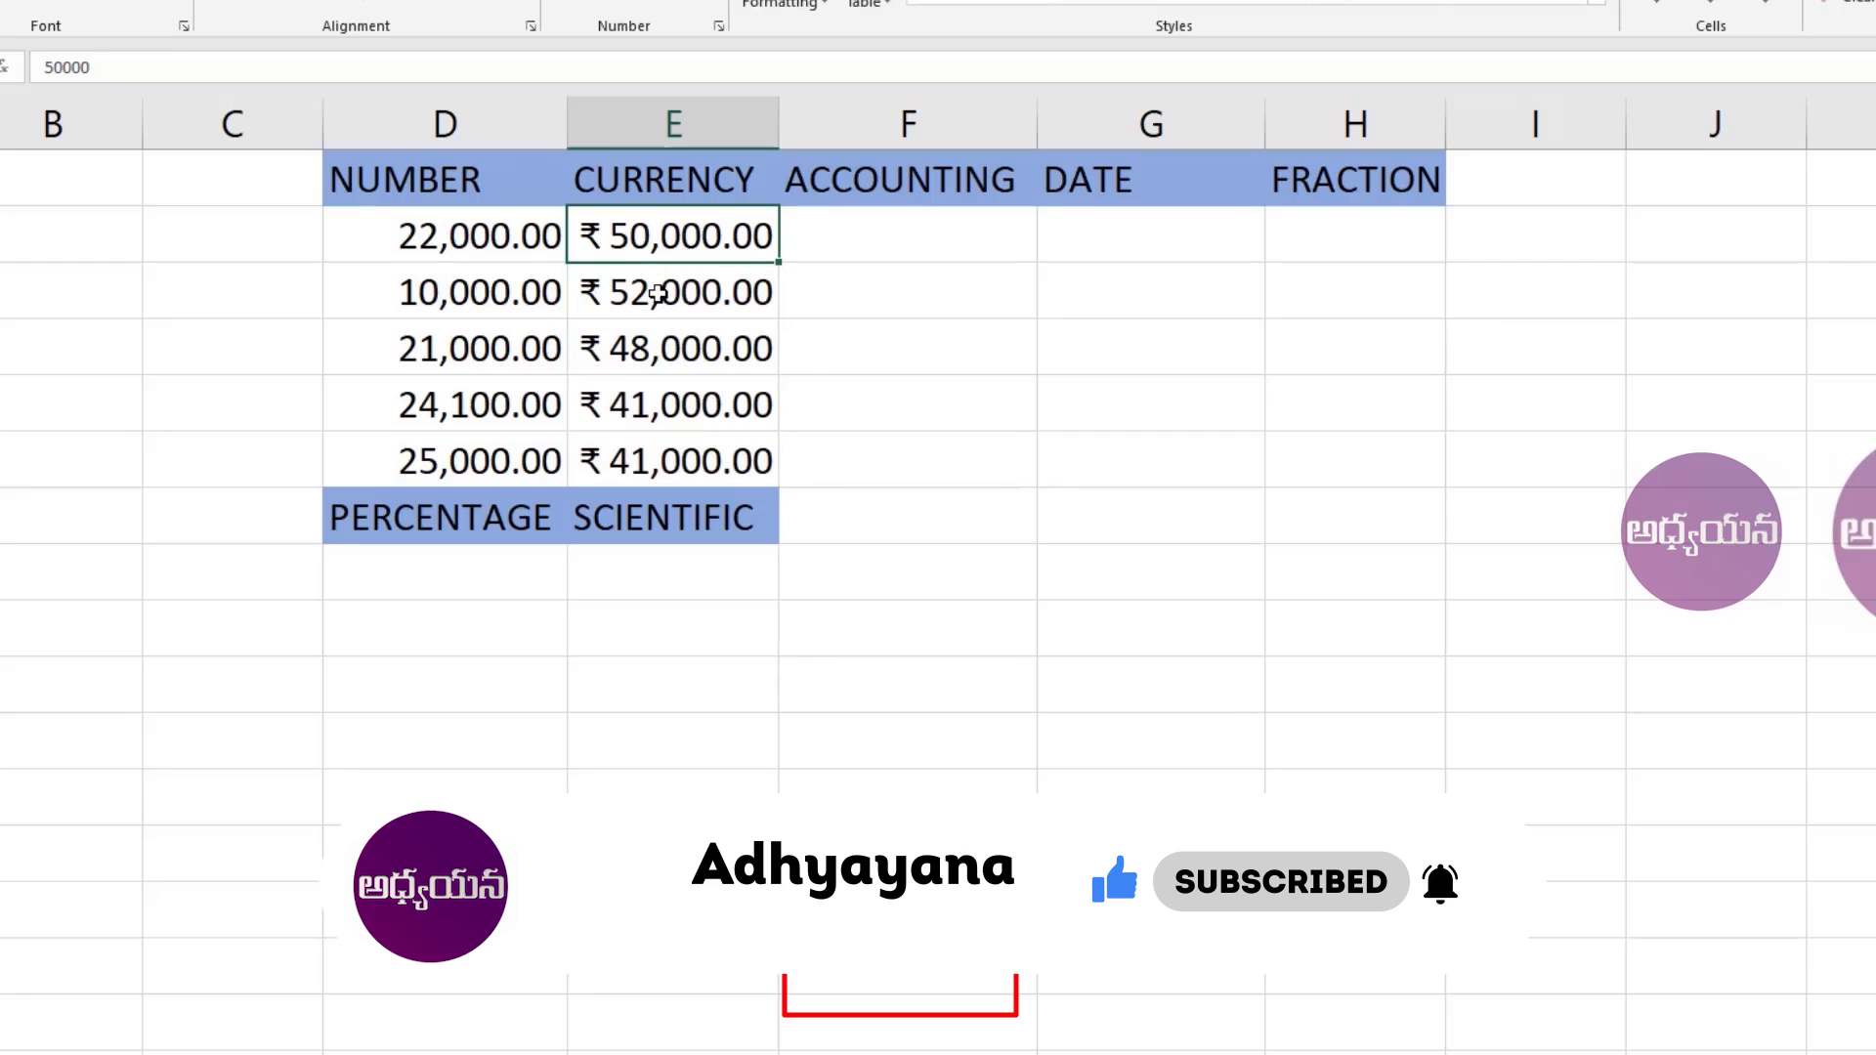
click(655, 298)
click(637, 350)
click(645, 425)
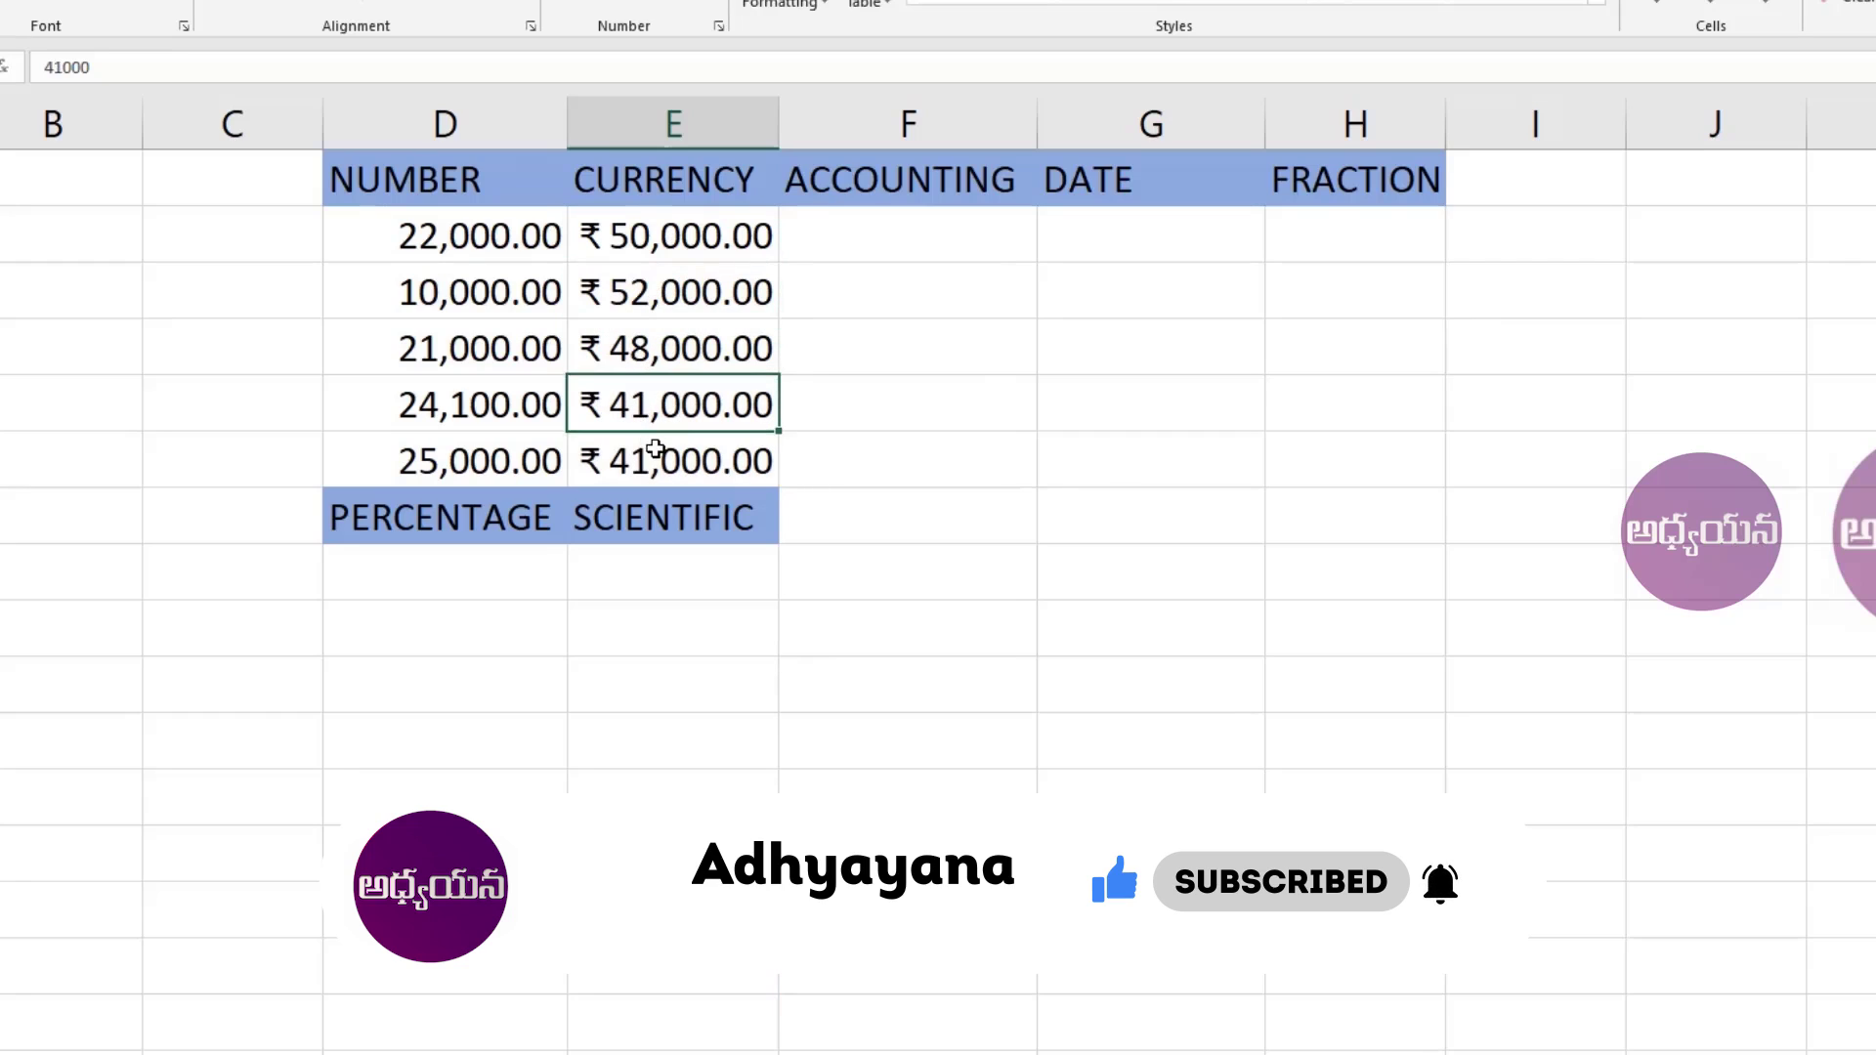
click(649, 444)
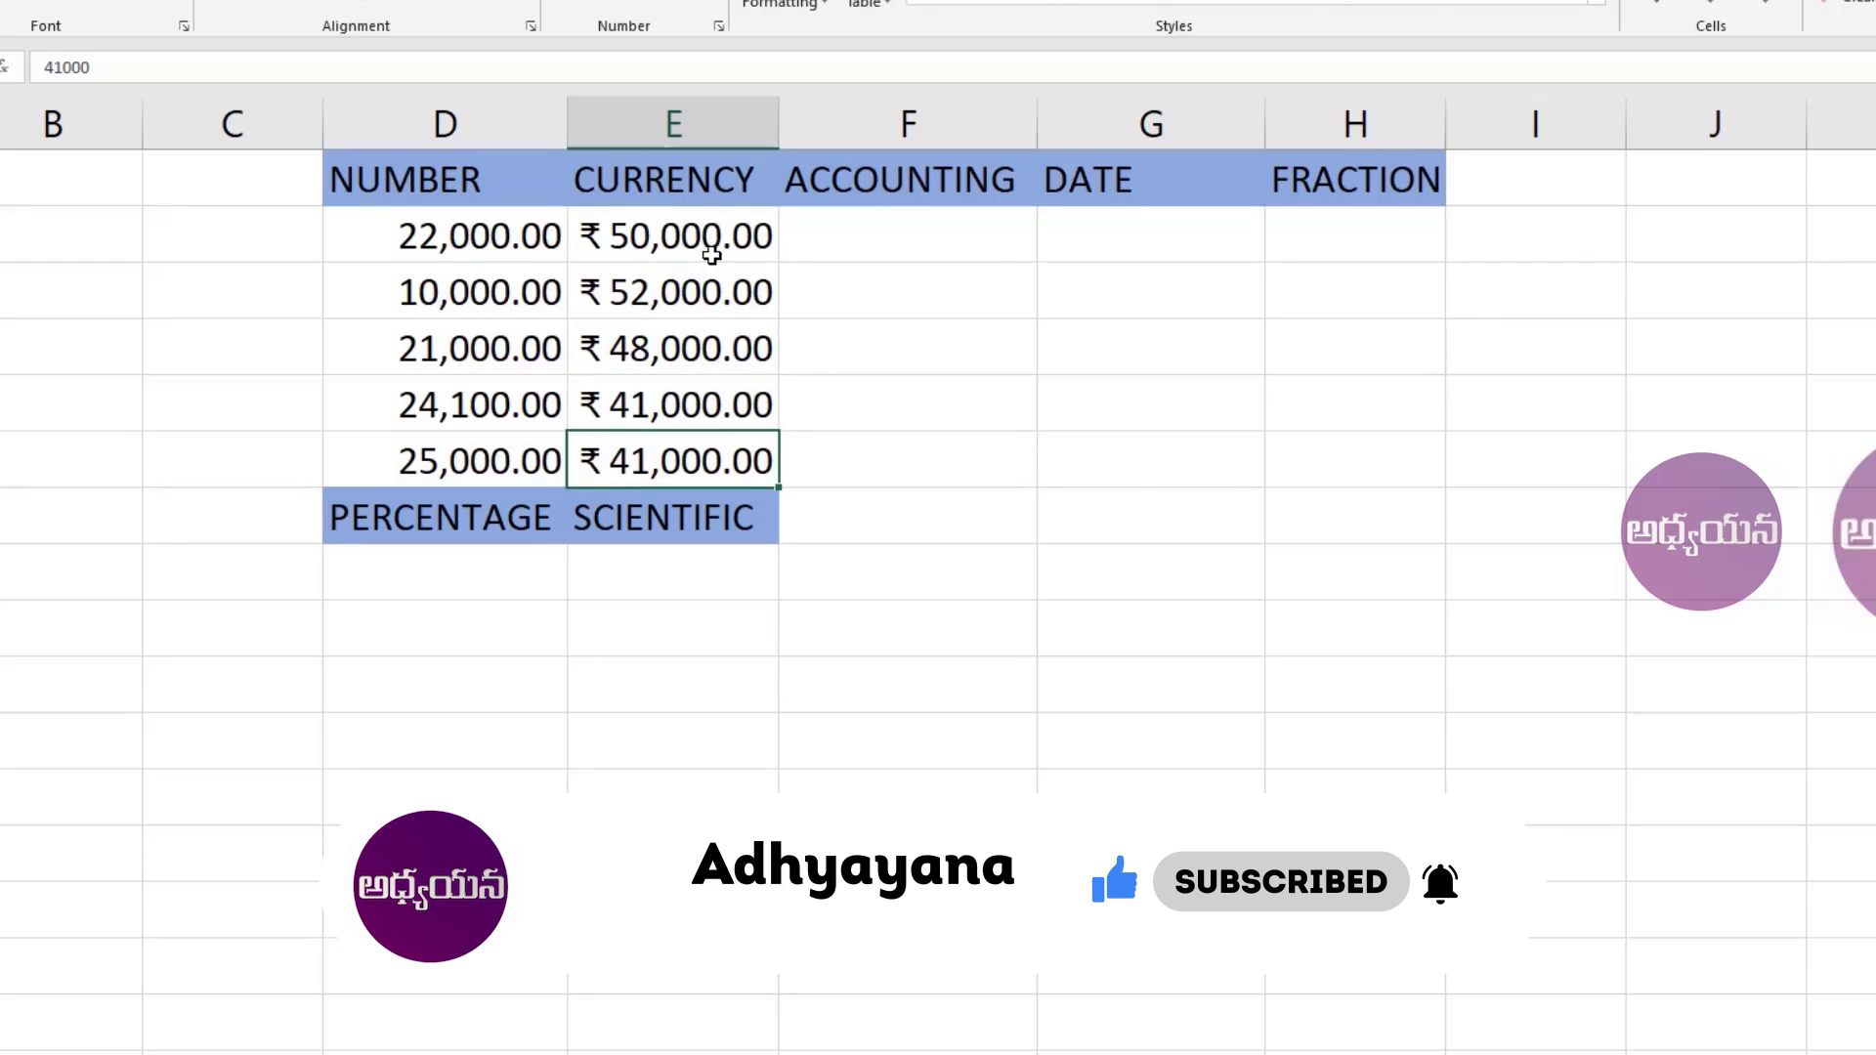
- Try the $ English (New Zealand) currency symbol on E2:E6 through Format Cells, and undo the change
drag(689, 244, 689, 459)
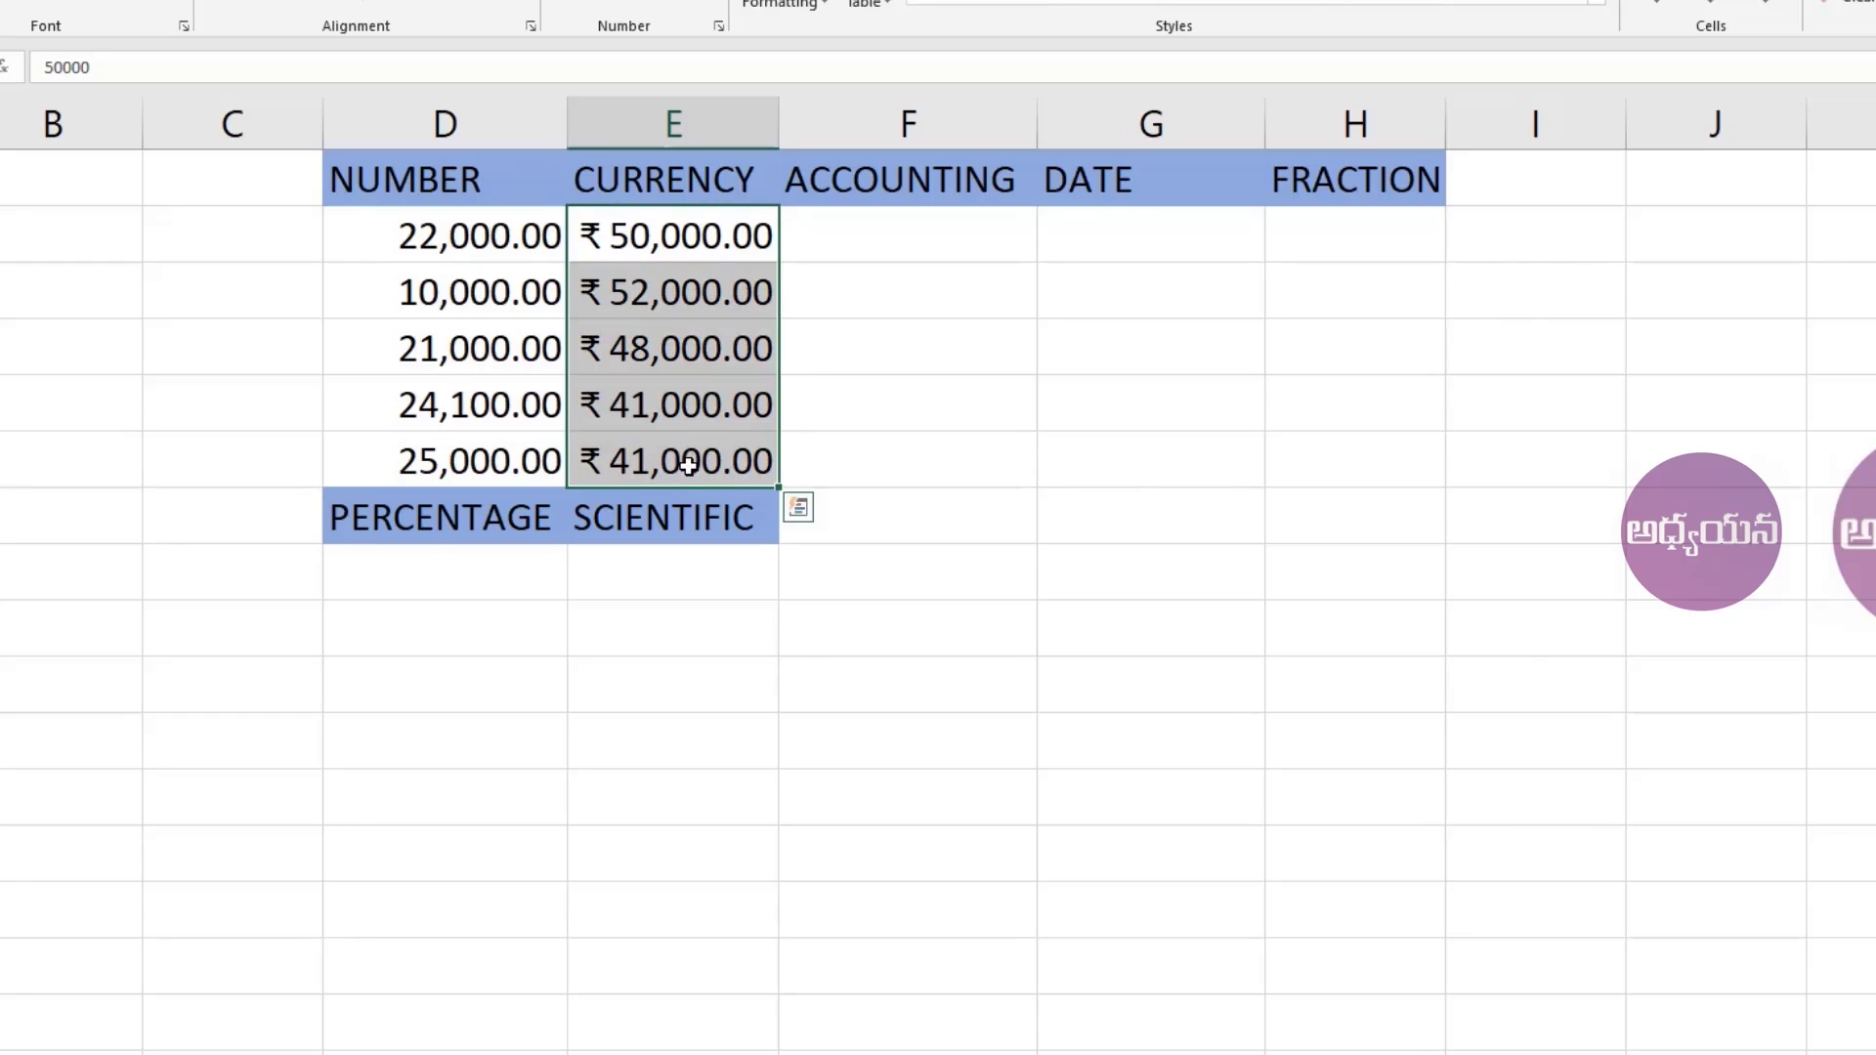
right_click(680, 293)
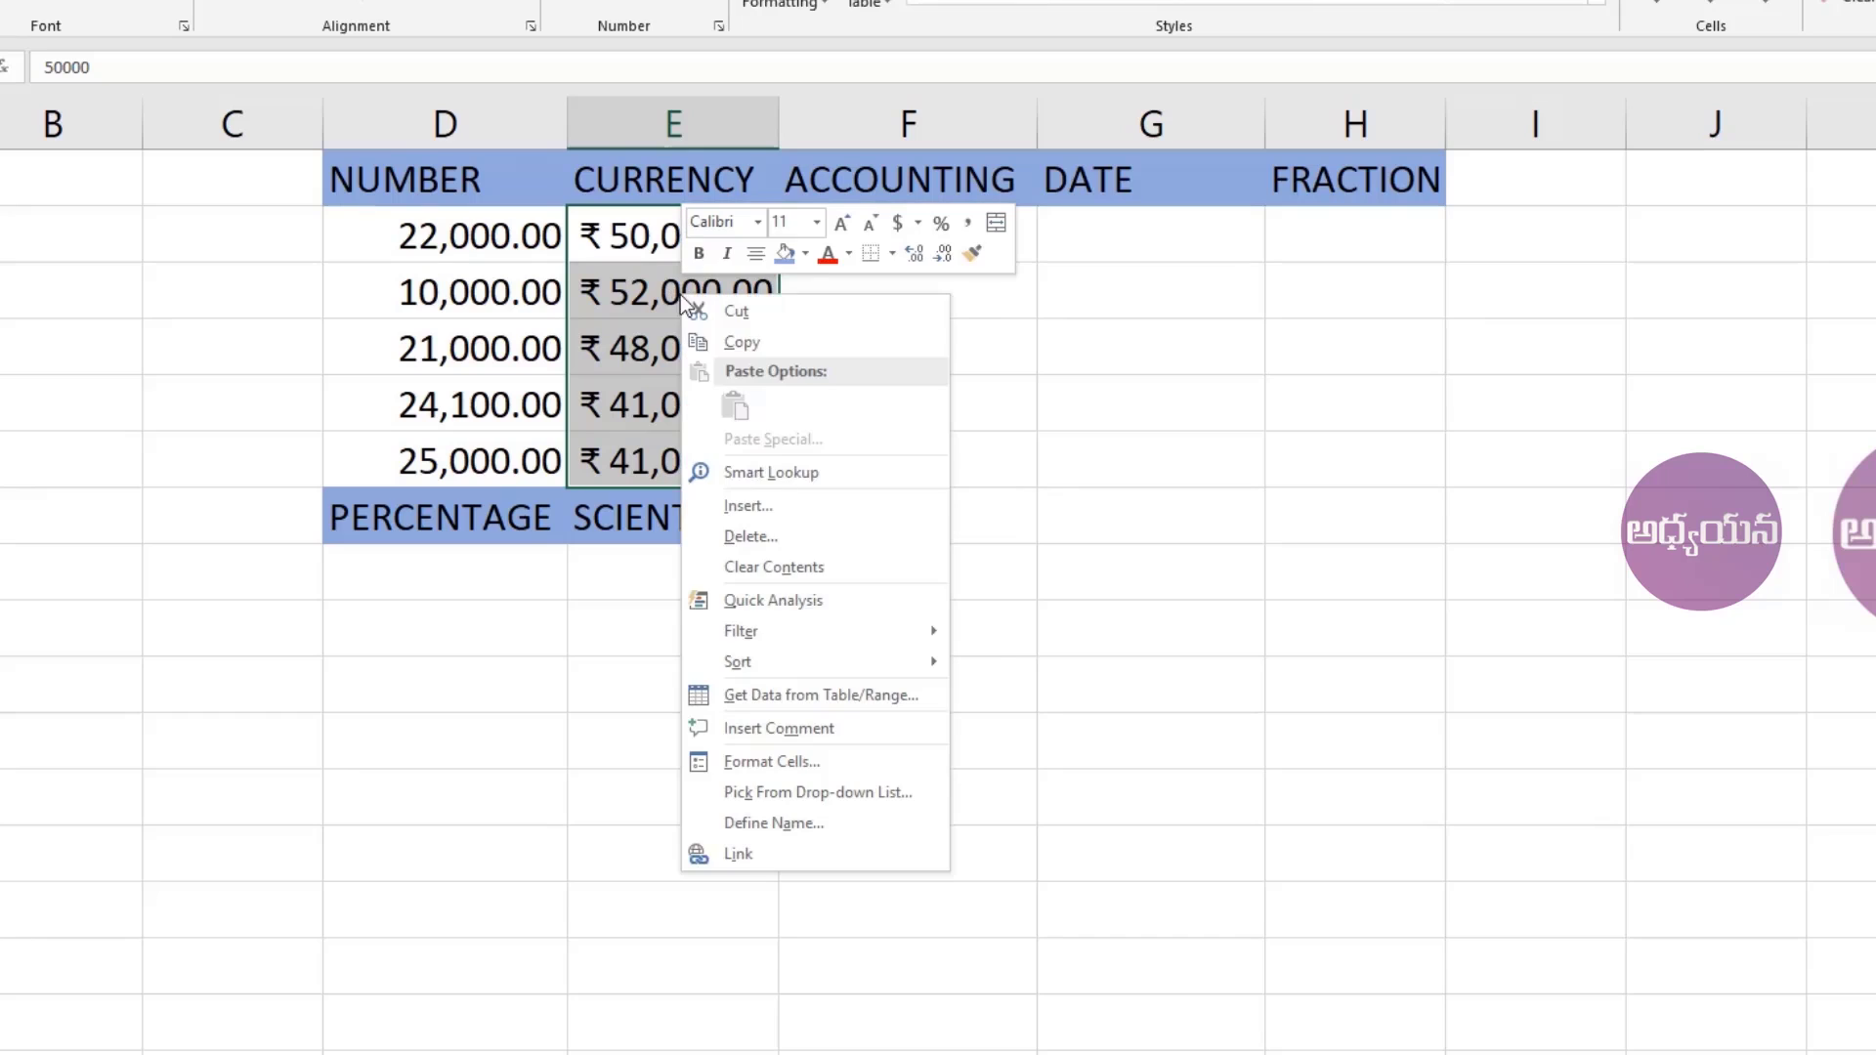
click(760, 759)
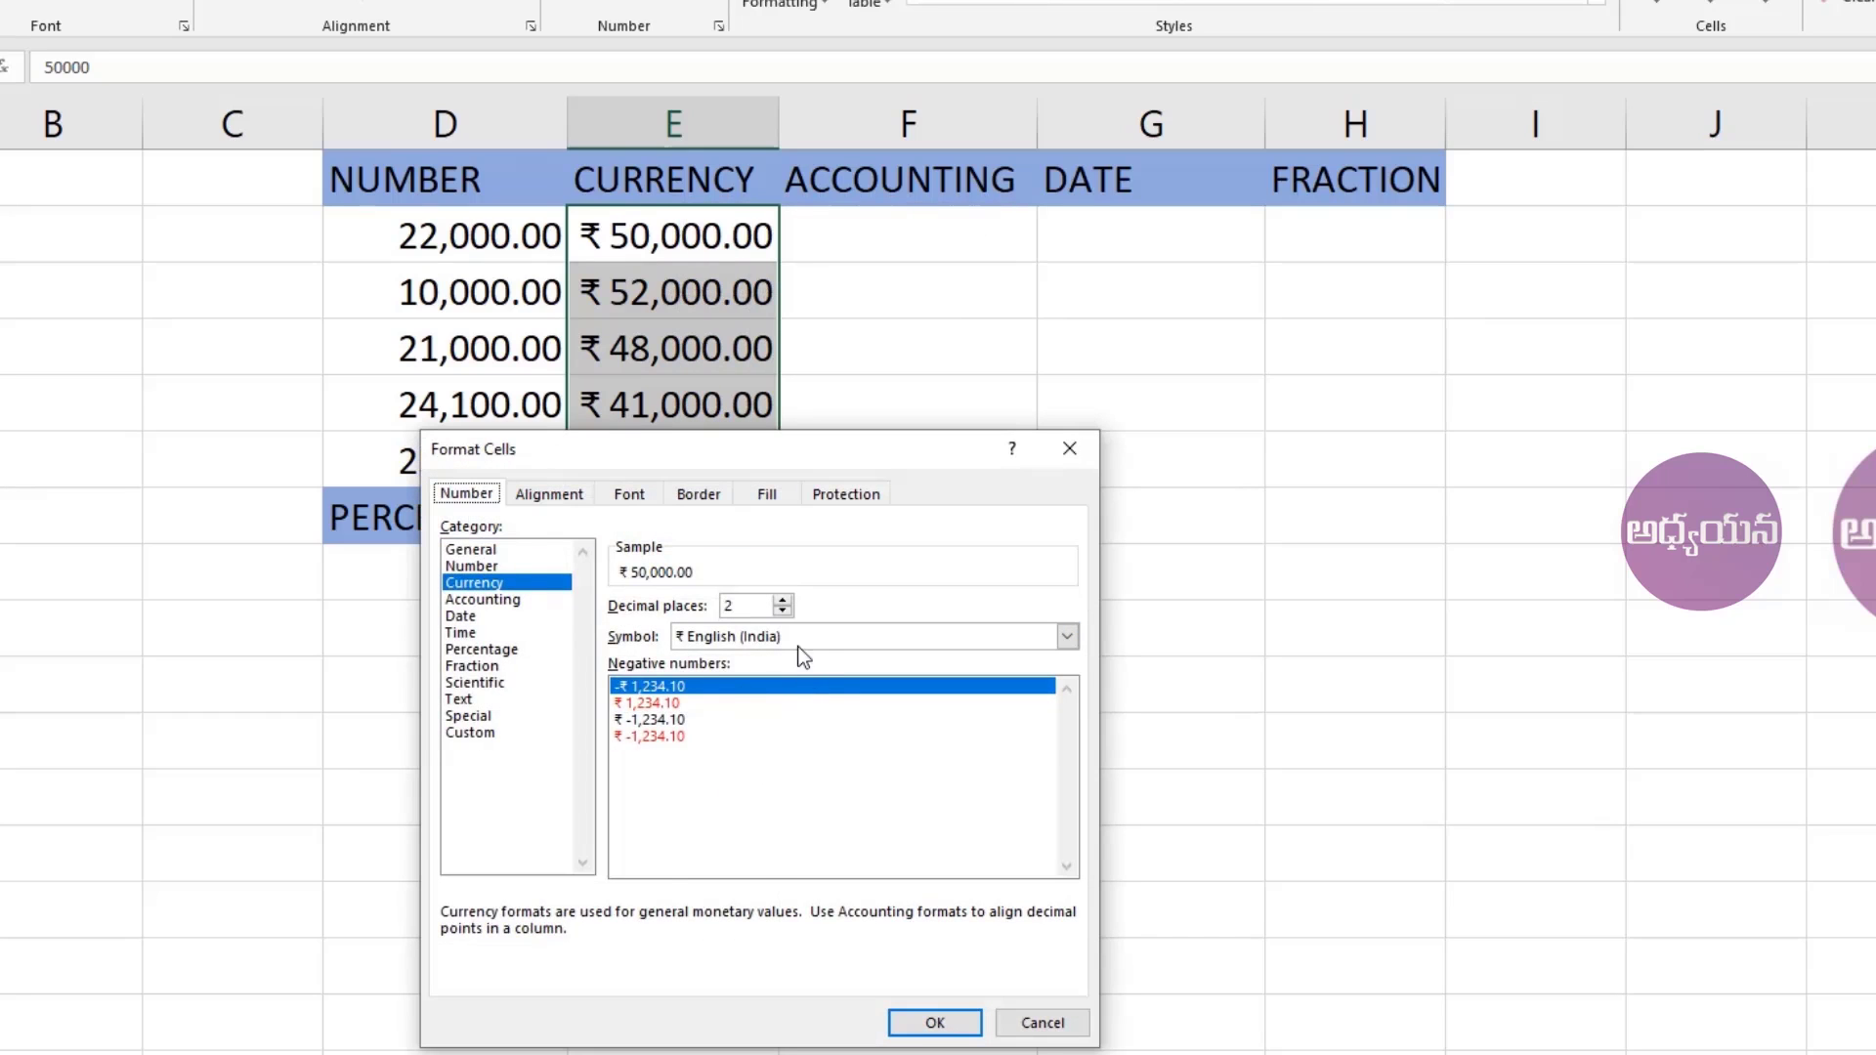
click(799, 646)
scroll(815, 760, up, 10)
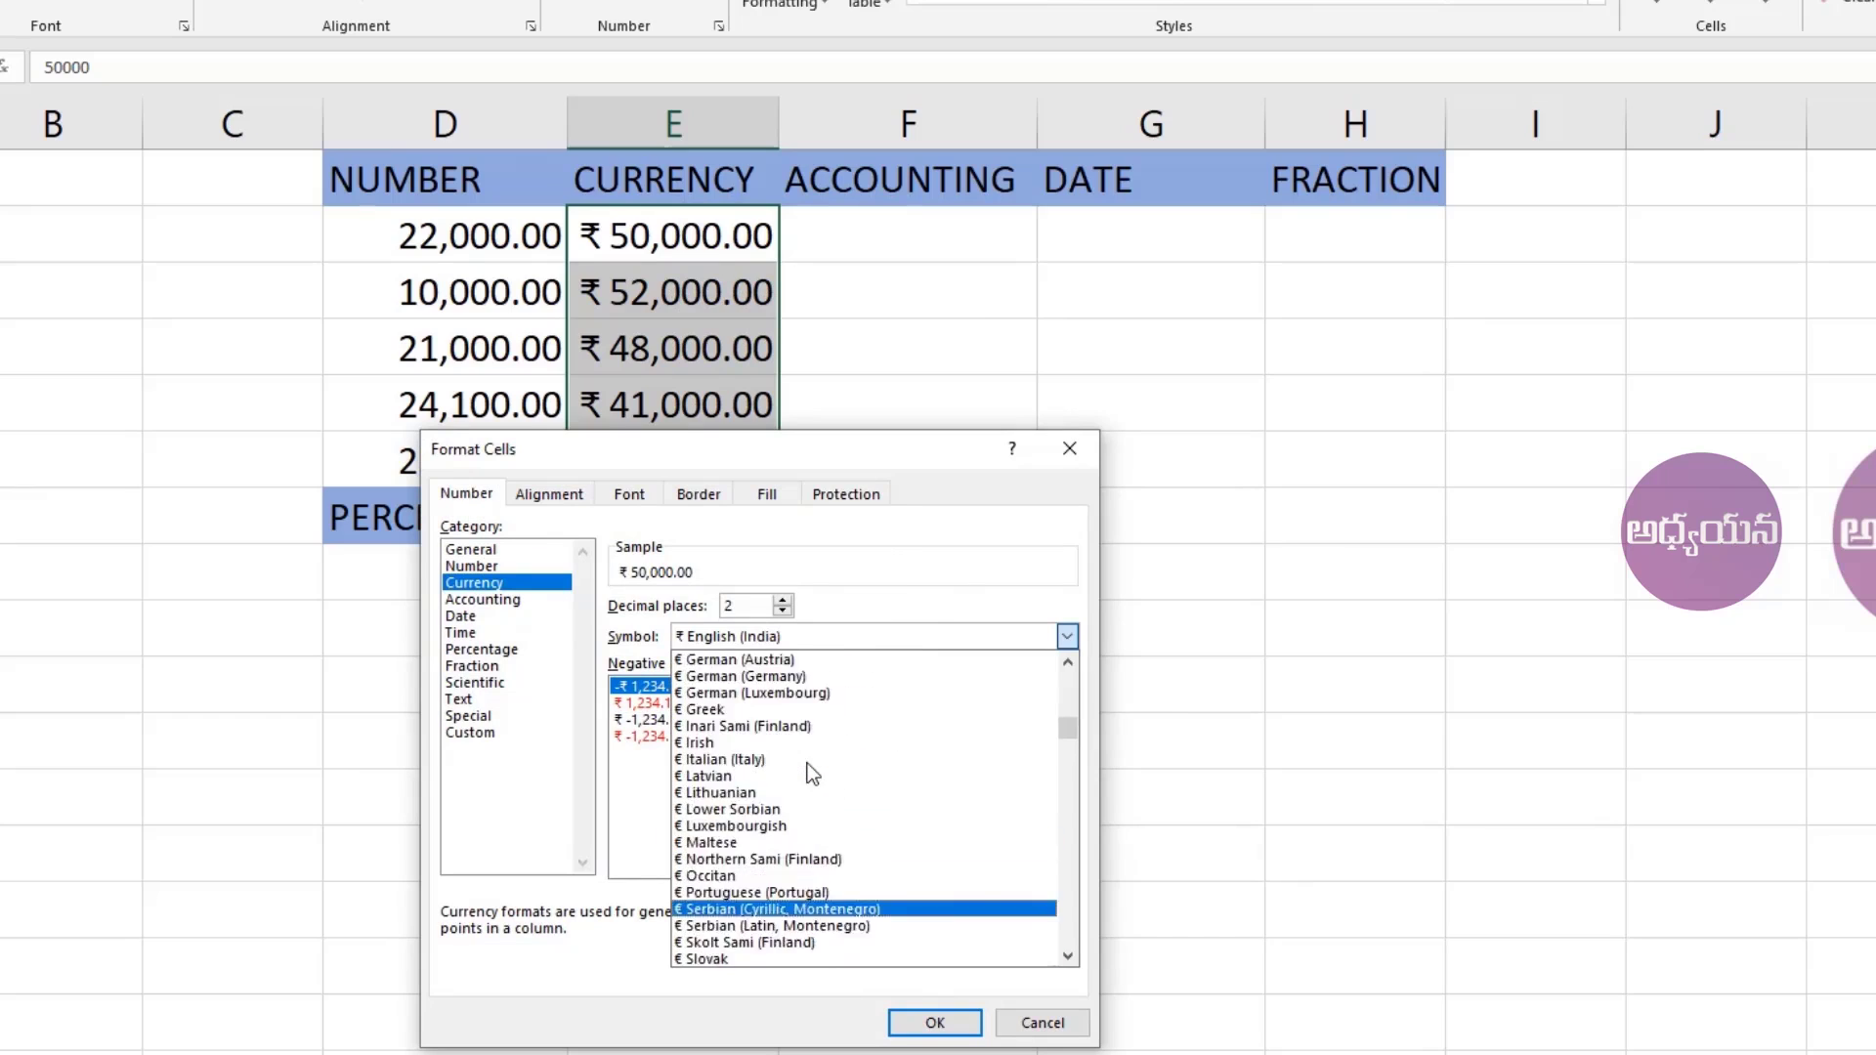
scroll(807, 764, up, 15)
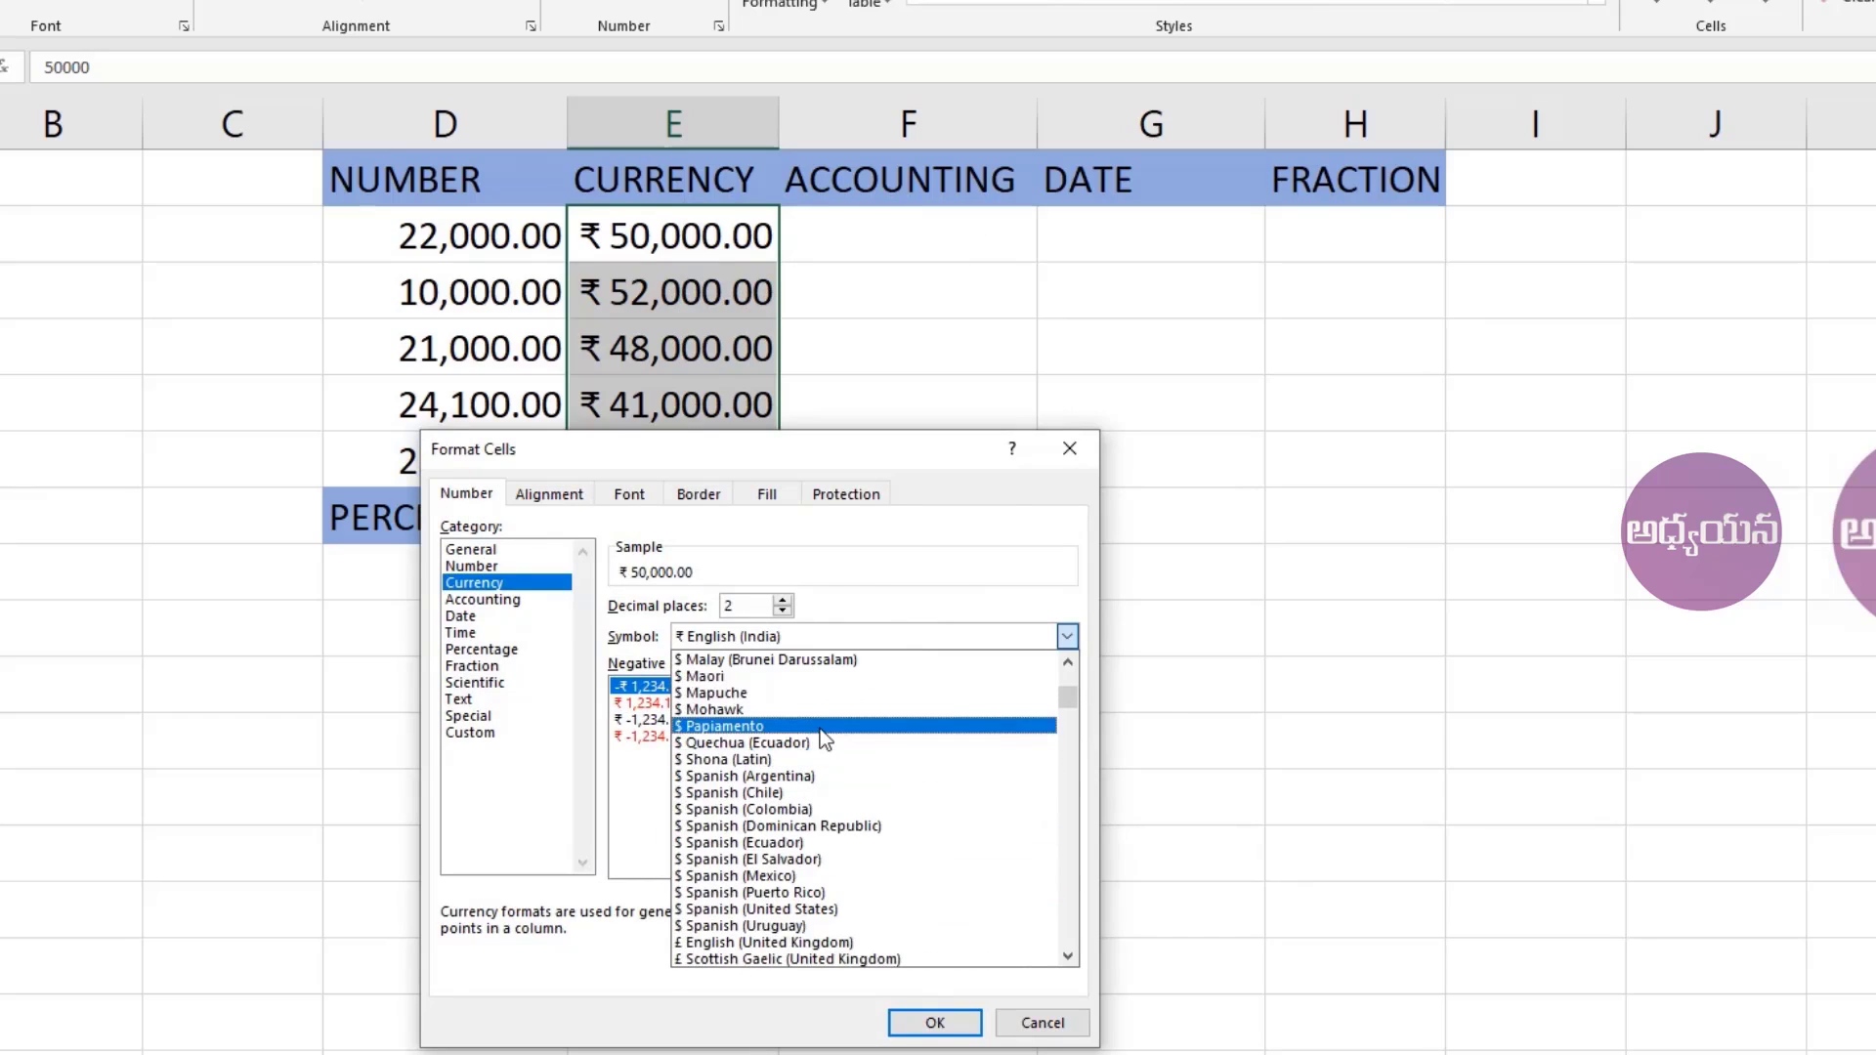
scroll(821, 740, up, 8)
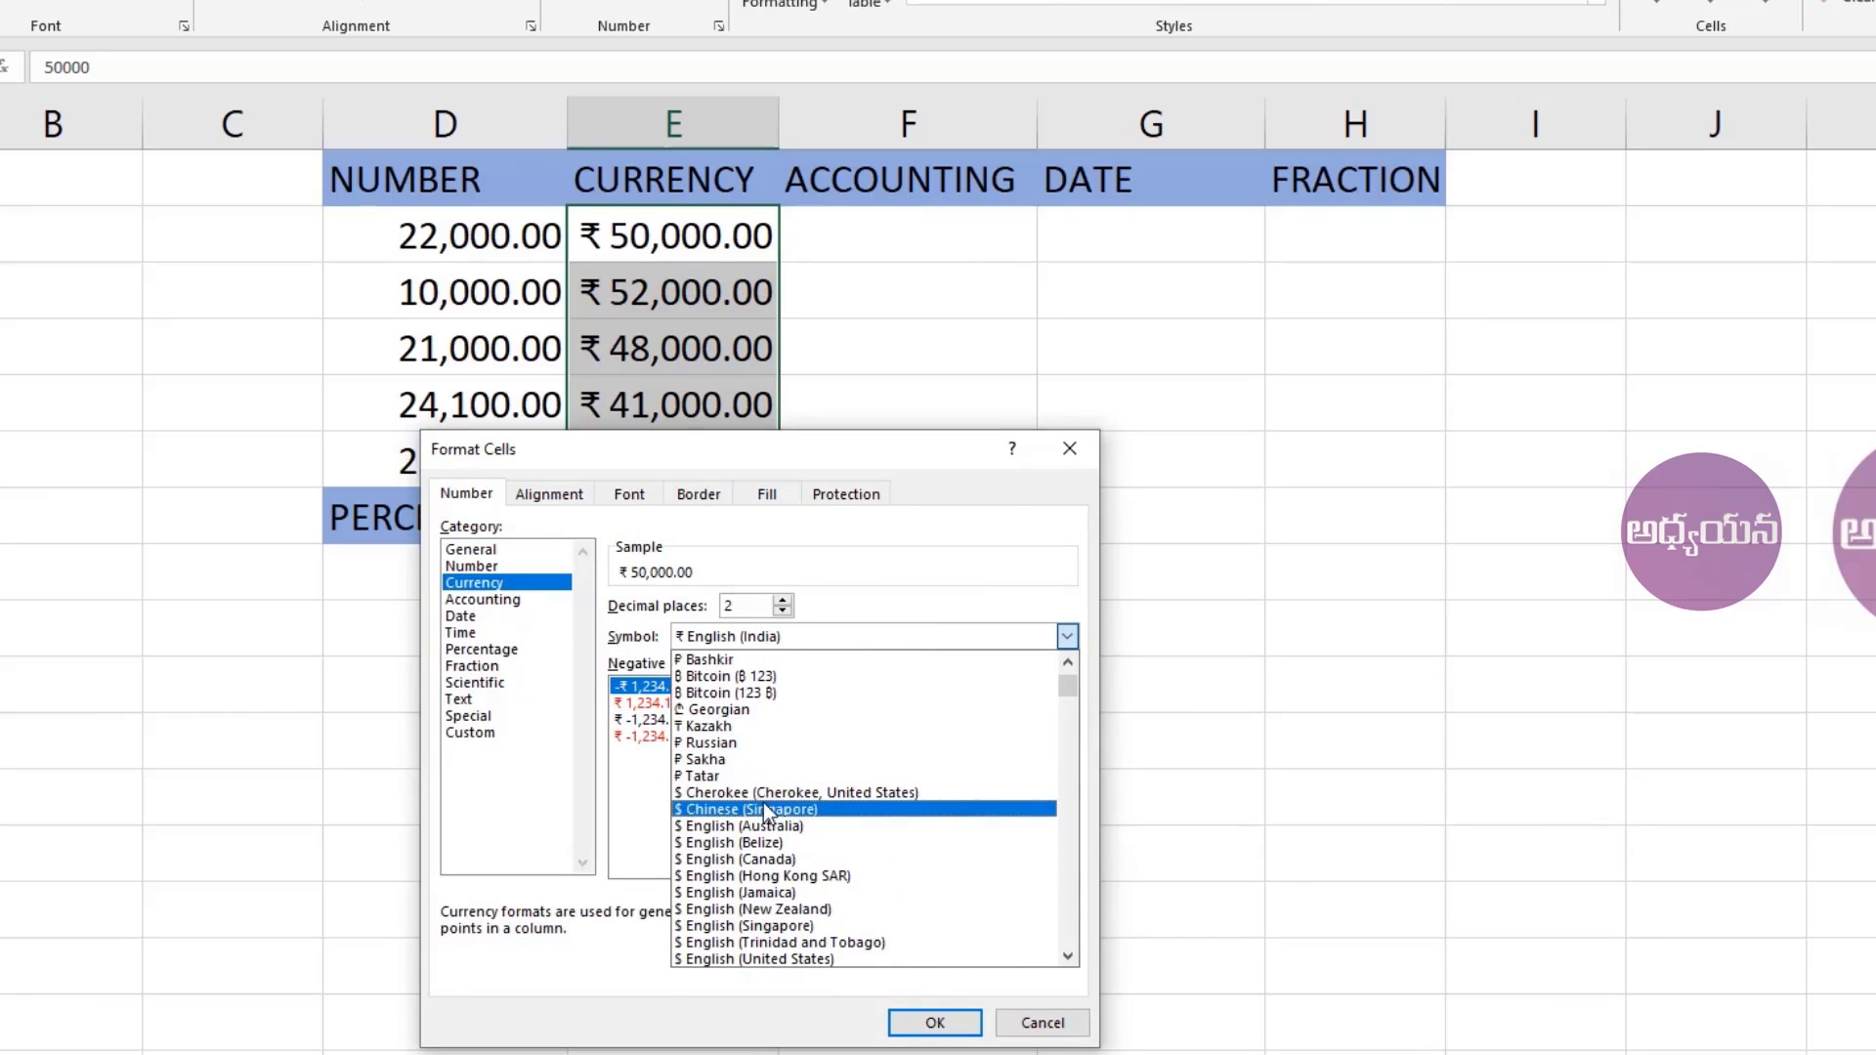
click(770, 911)
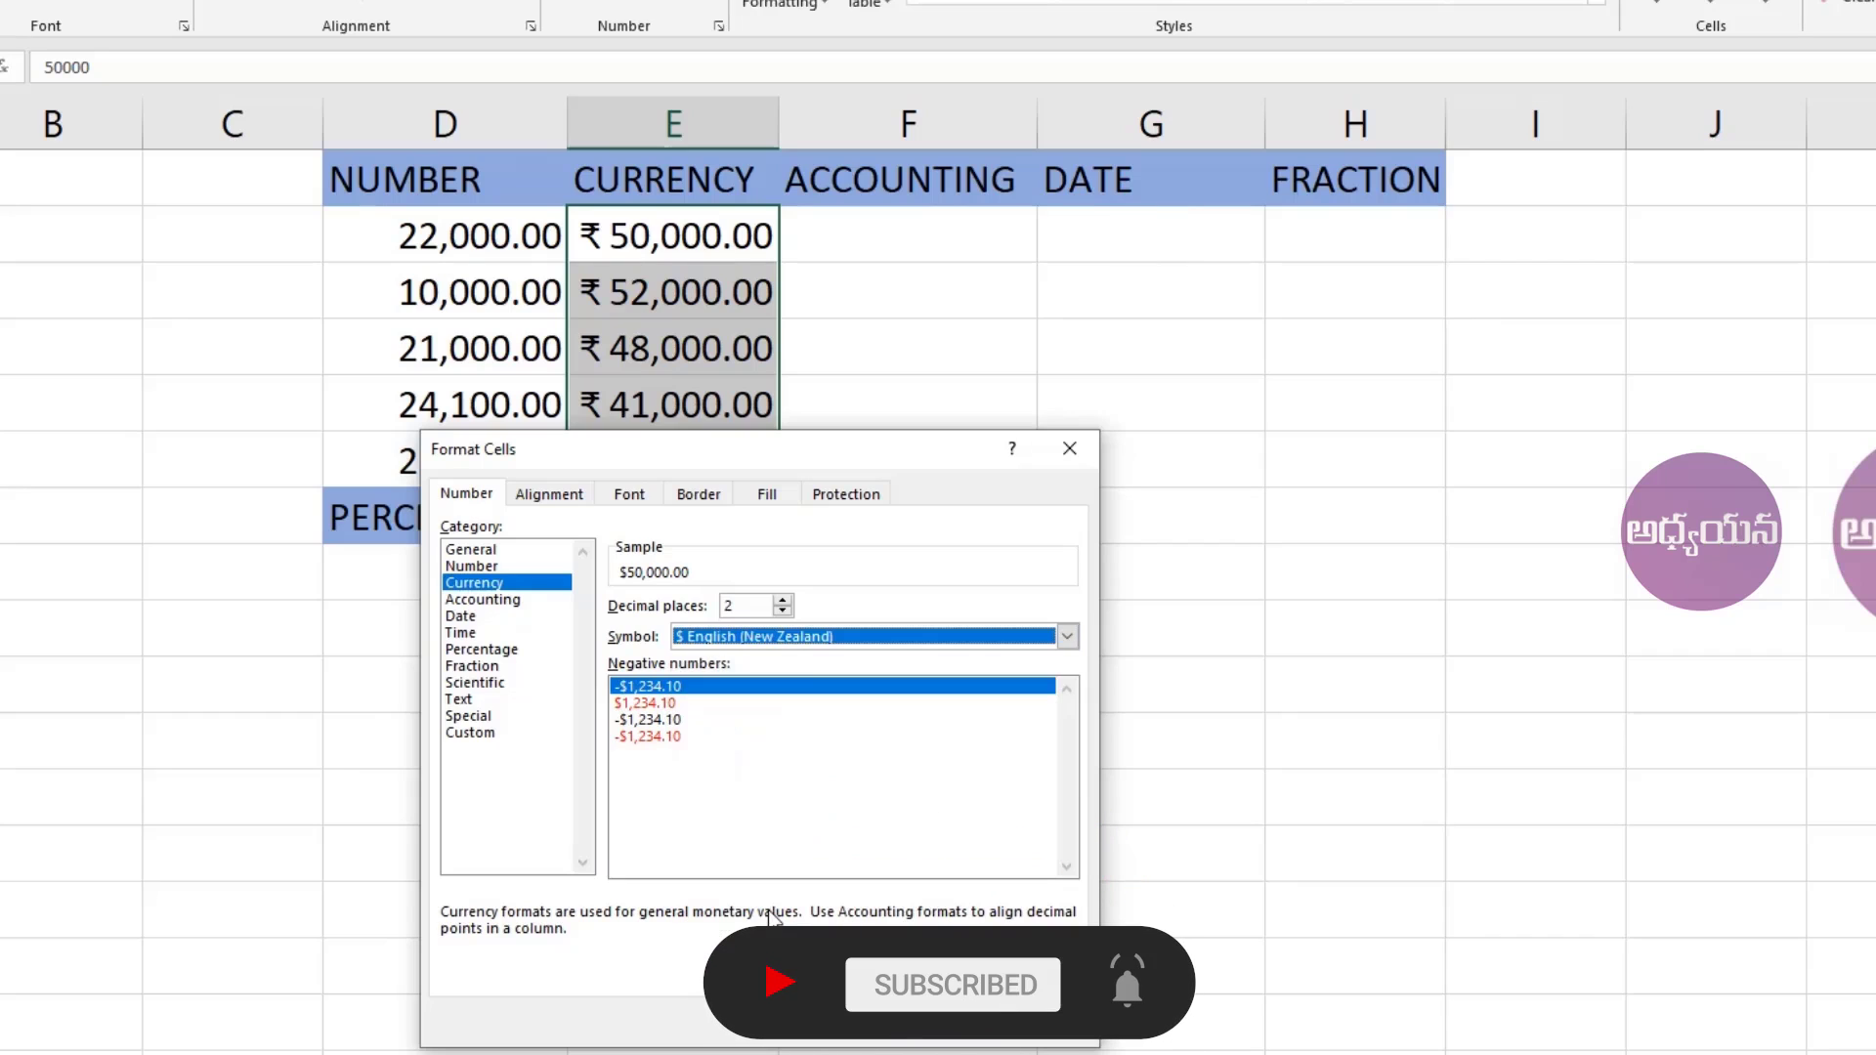
click(918, 1026)
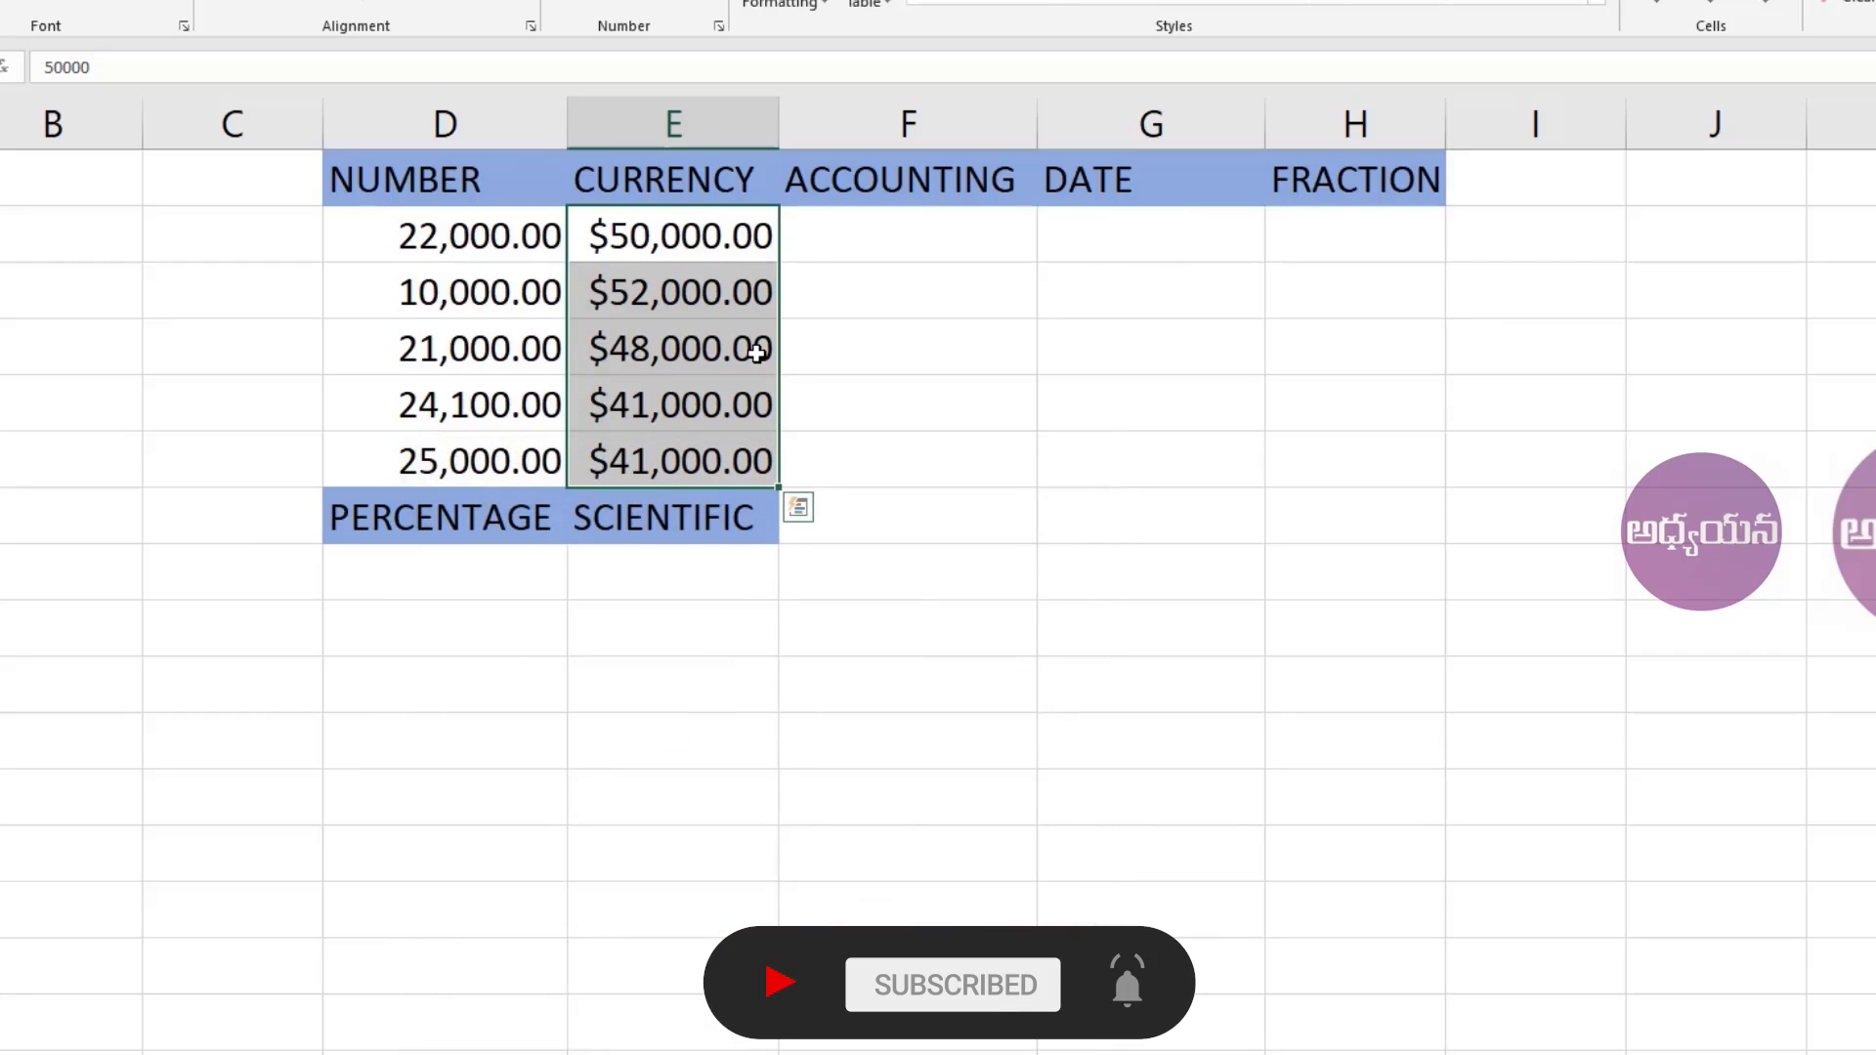
key(ctrl+z)
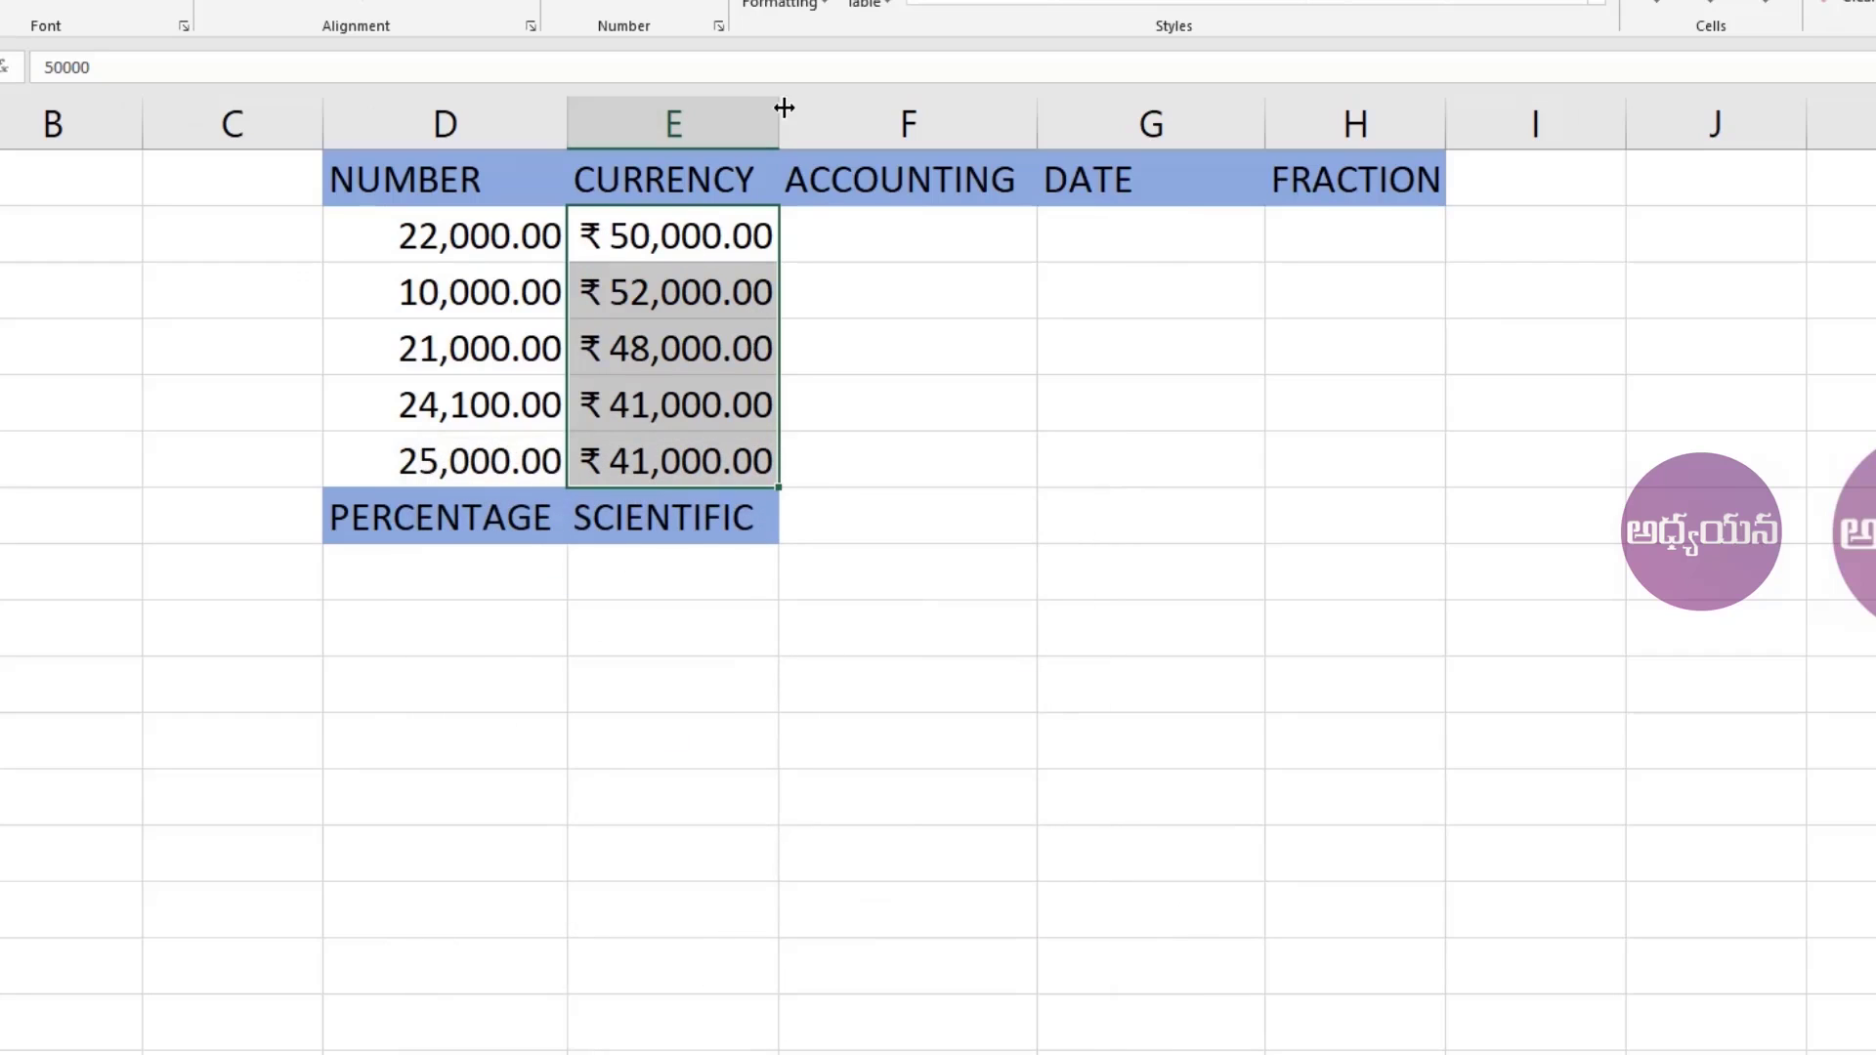
- Widen column E slightly to give the currency amounts more room
drag(780, 108, 816, 107)
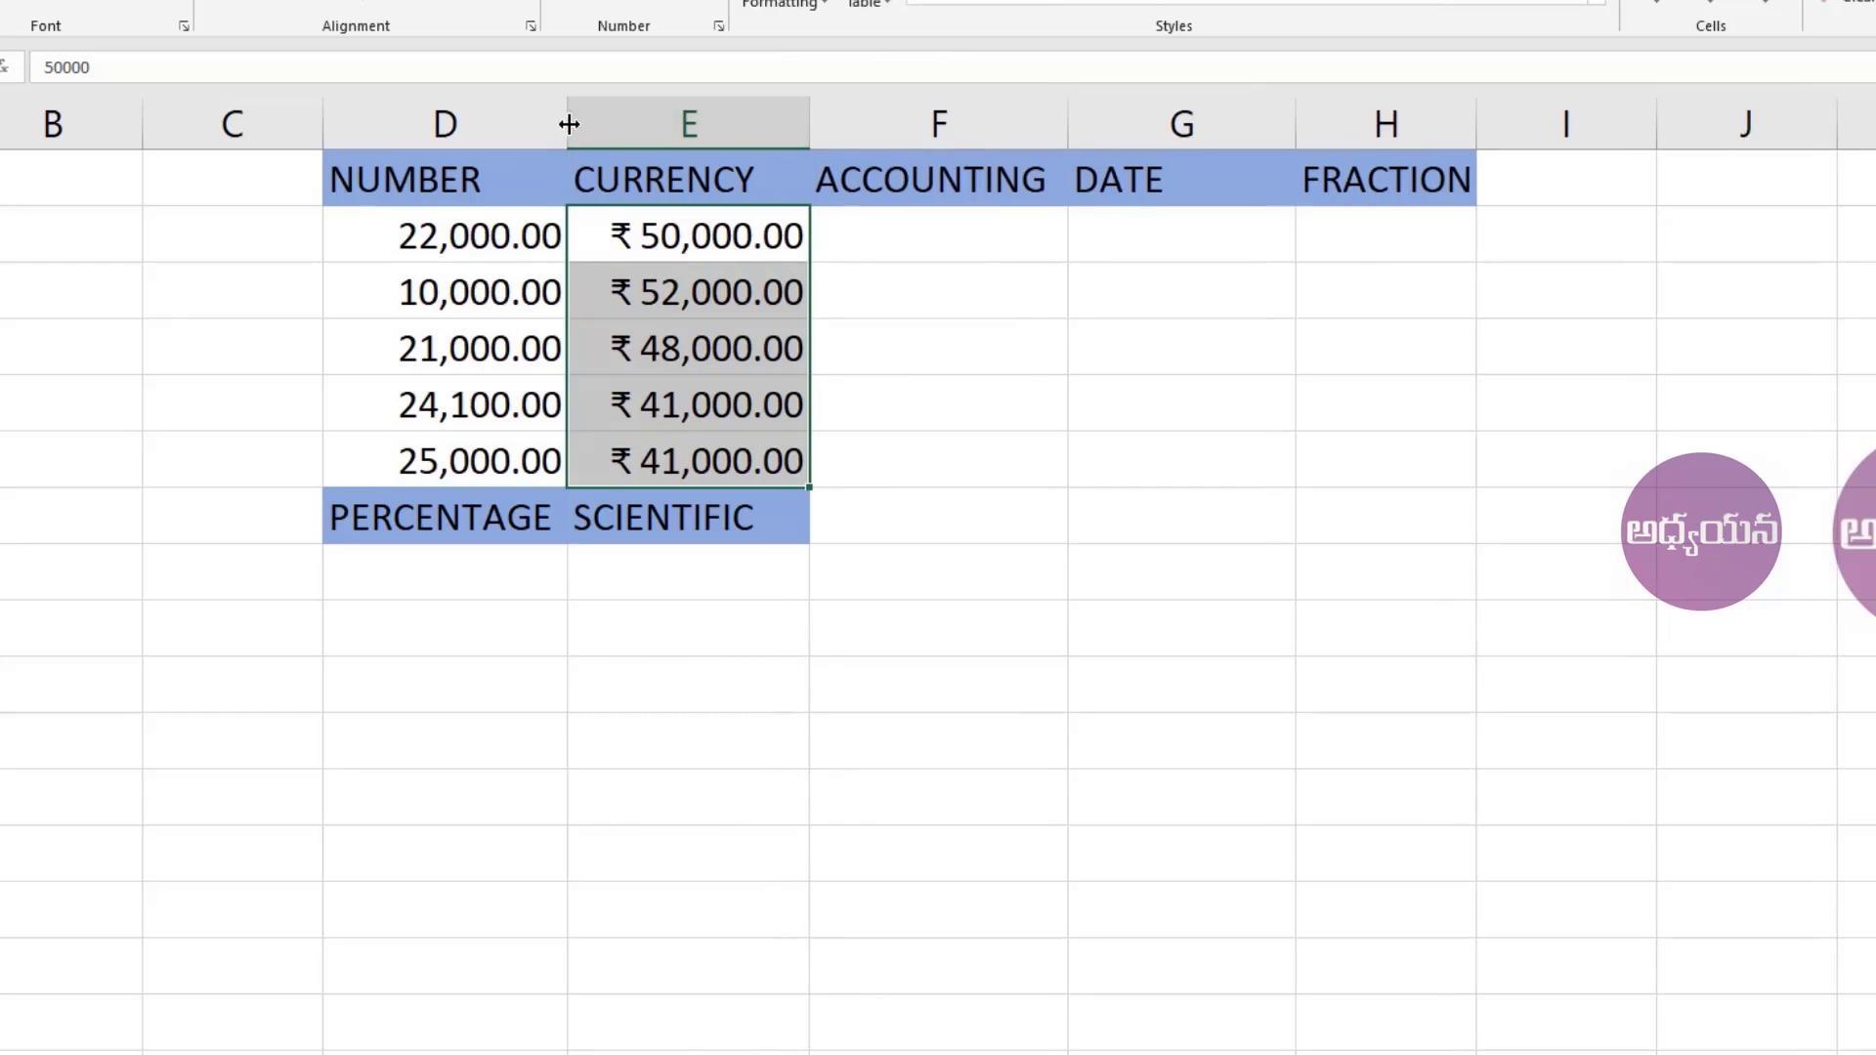
- Widen column D slightly and fill F2:F6 under ACCOUNTING with a series from 52000 to 60000 in increments of 2000
drag(567, 121, 609, 121)
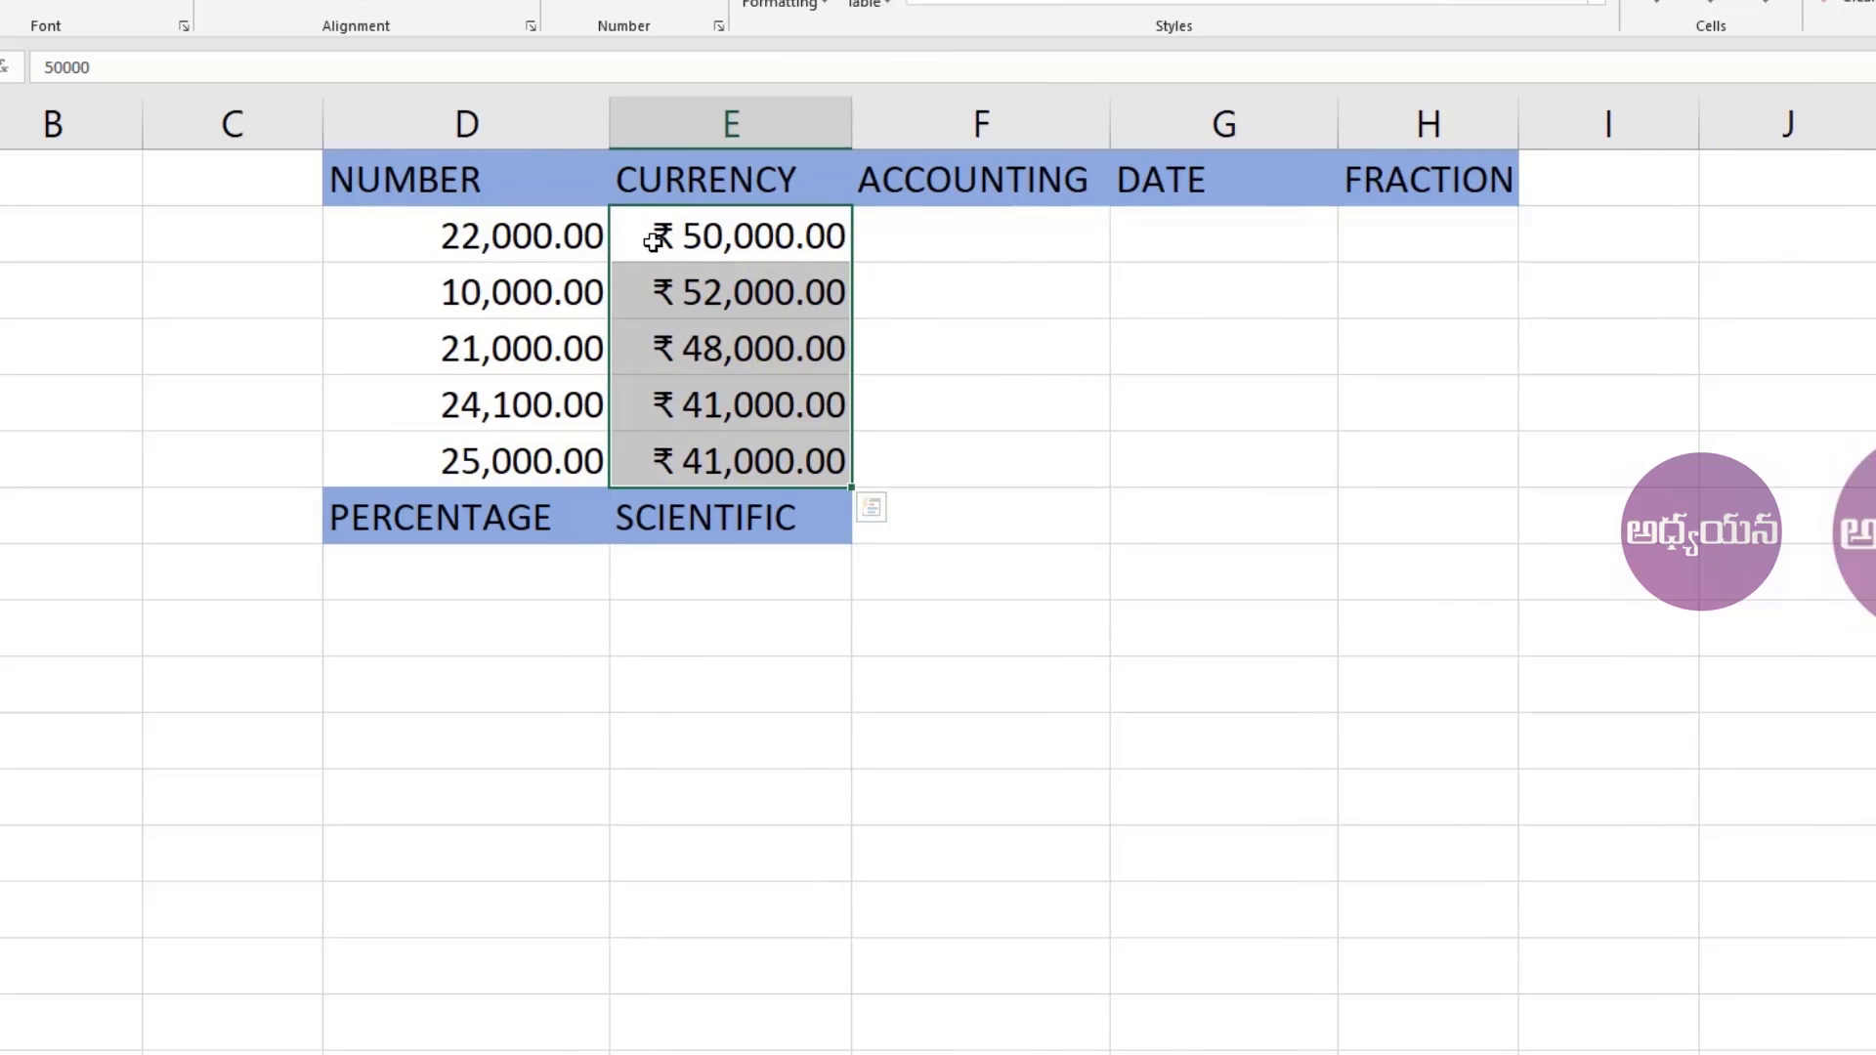
click(917, 238)
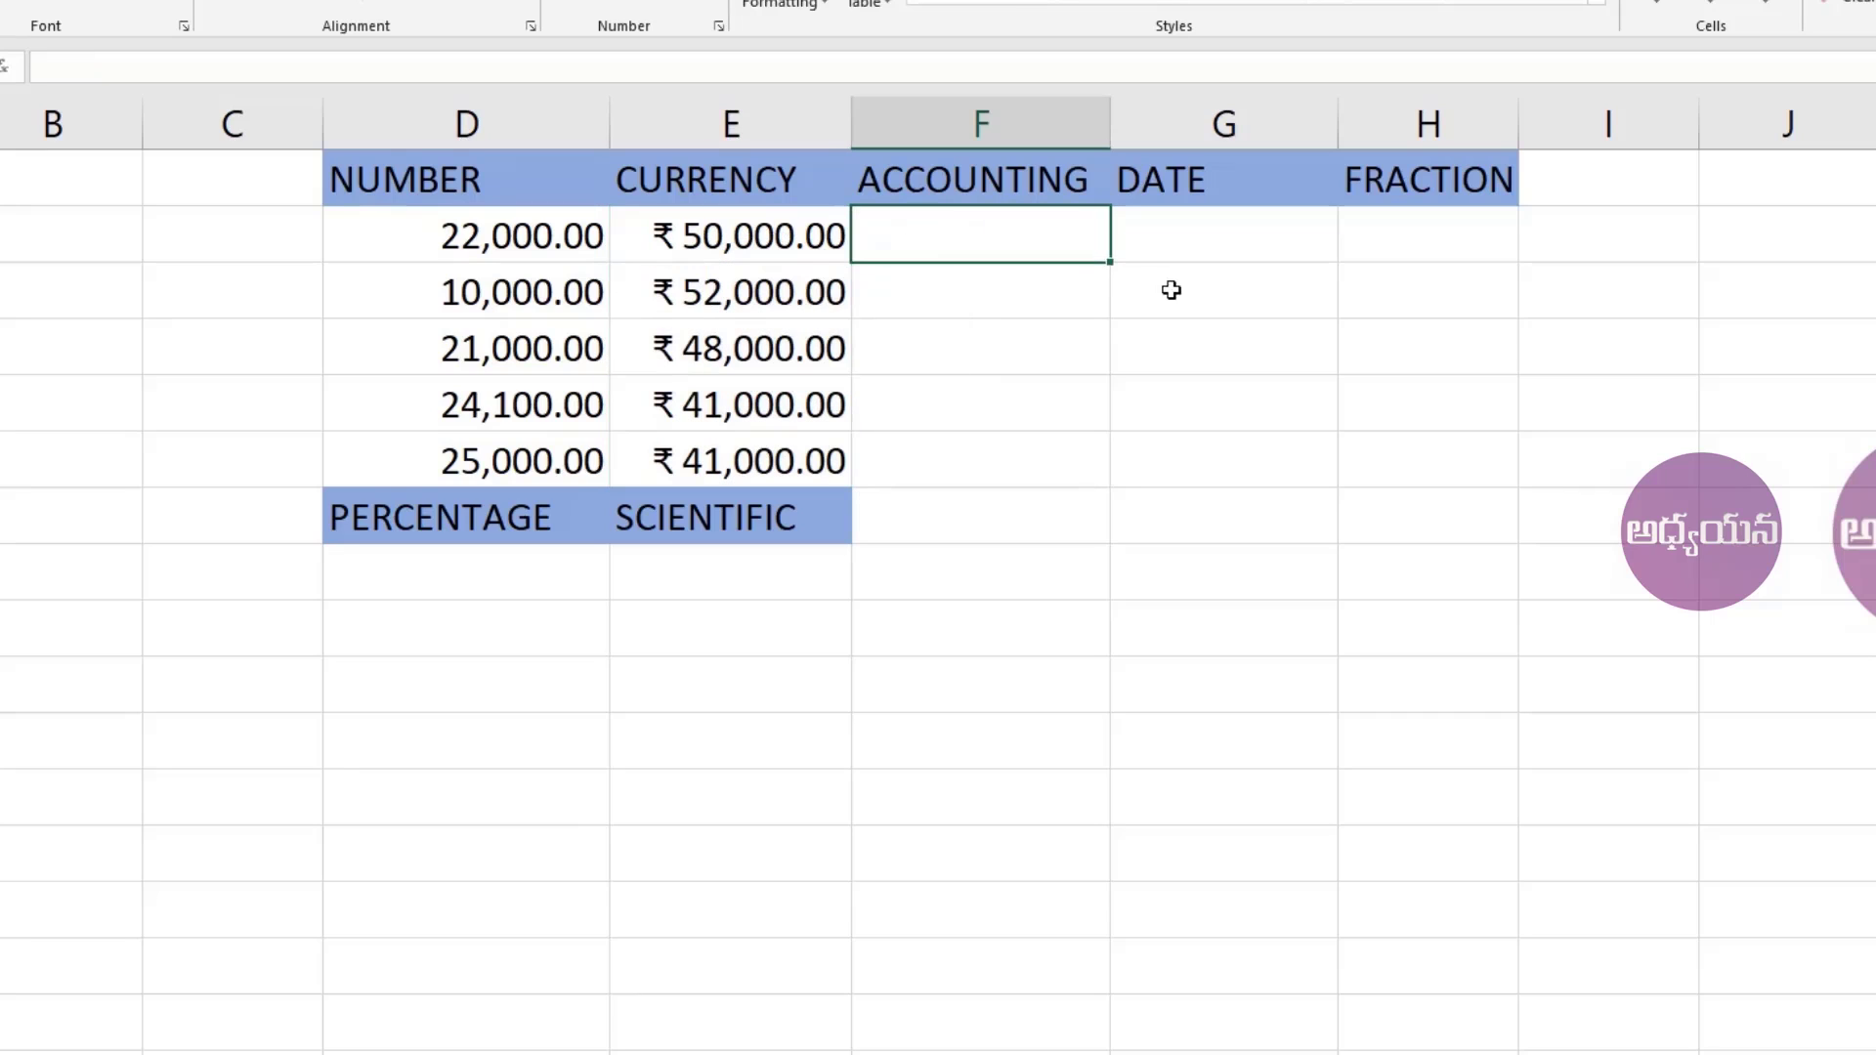
text(52000)
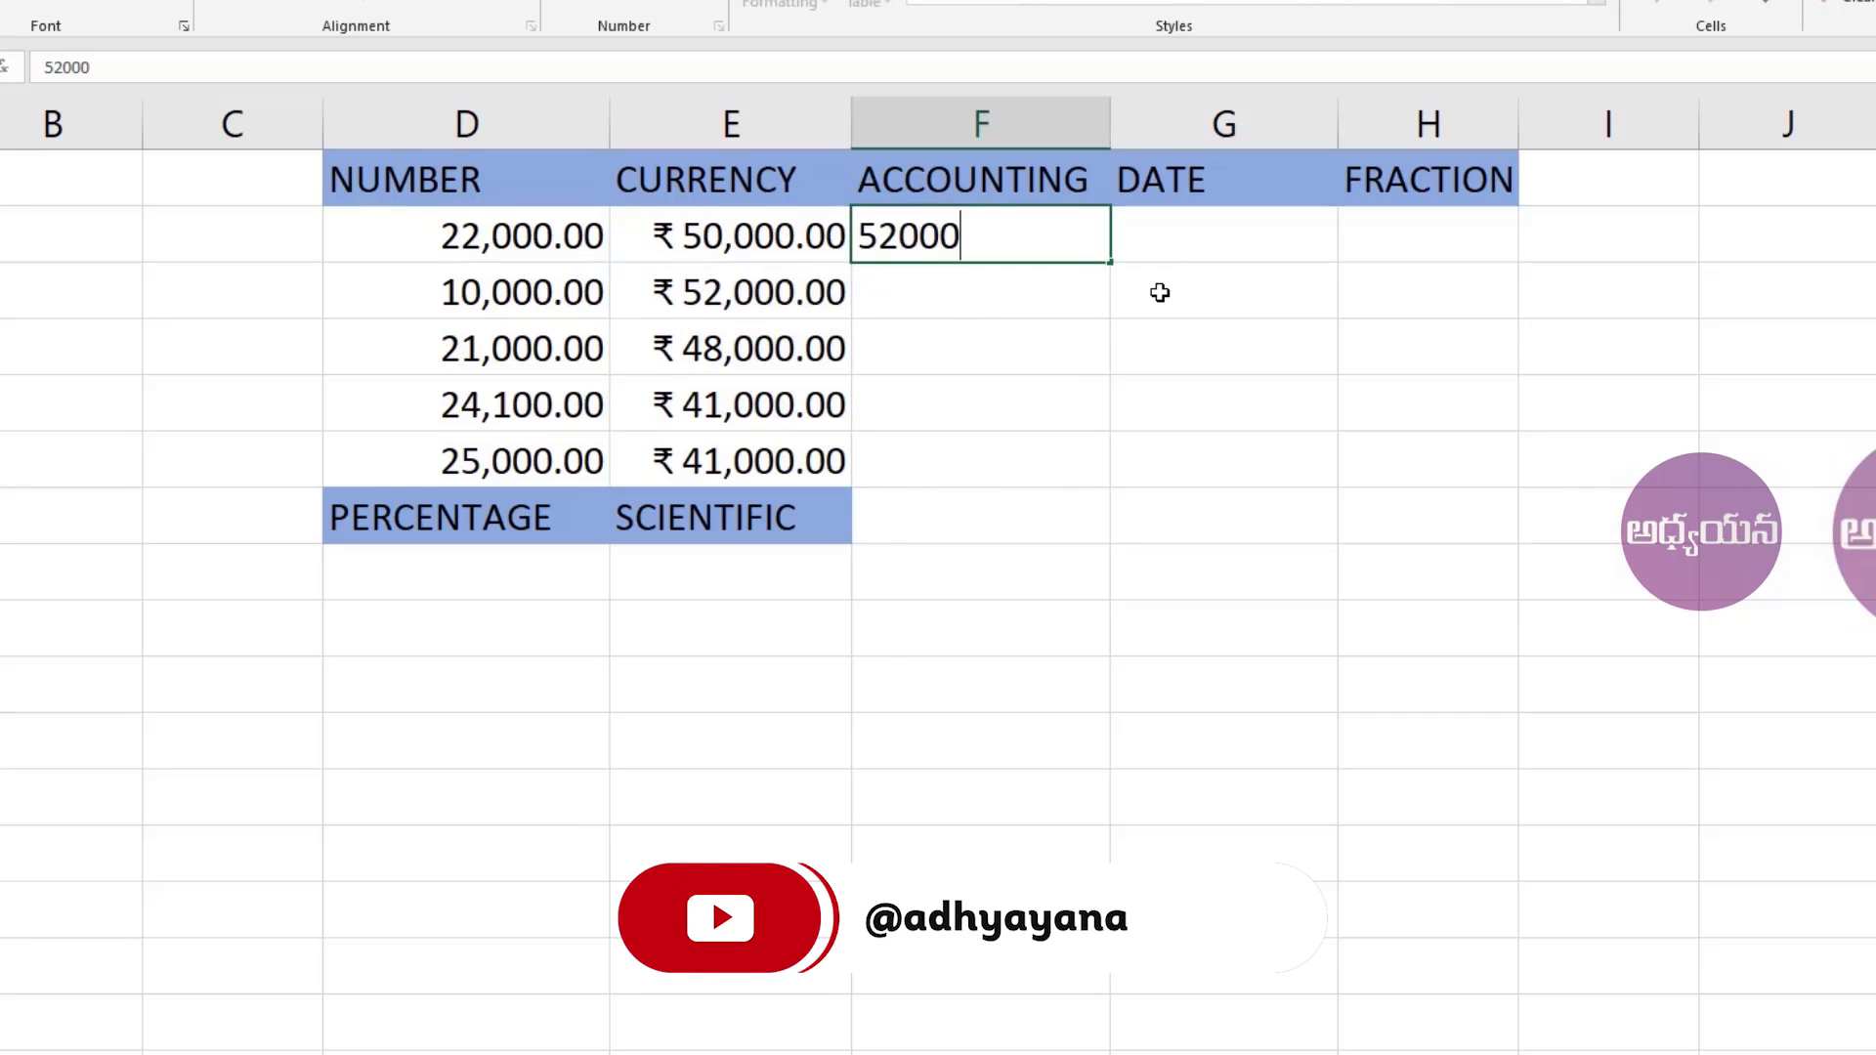
key(Return)
text(54000)
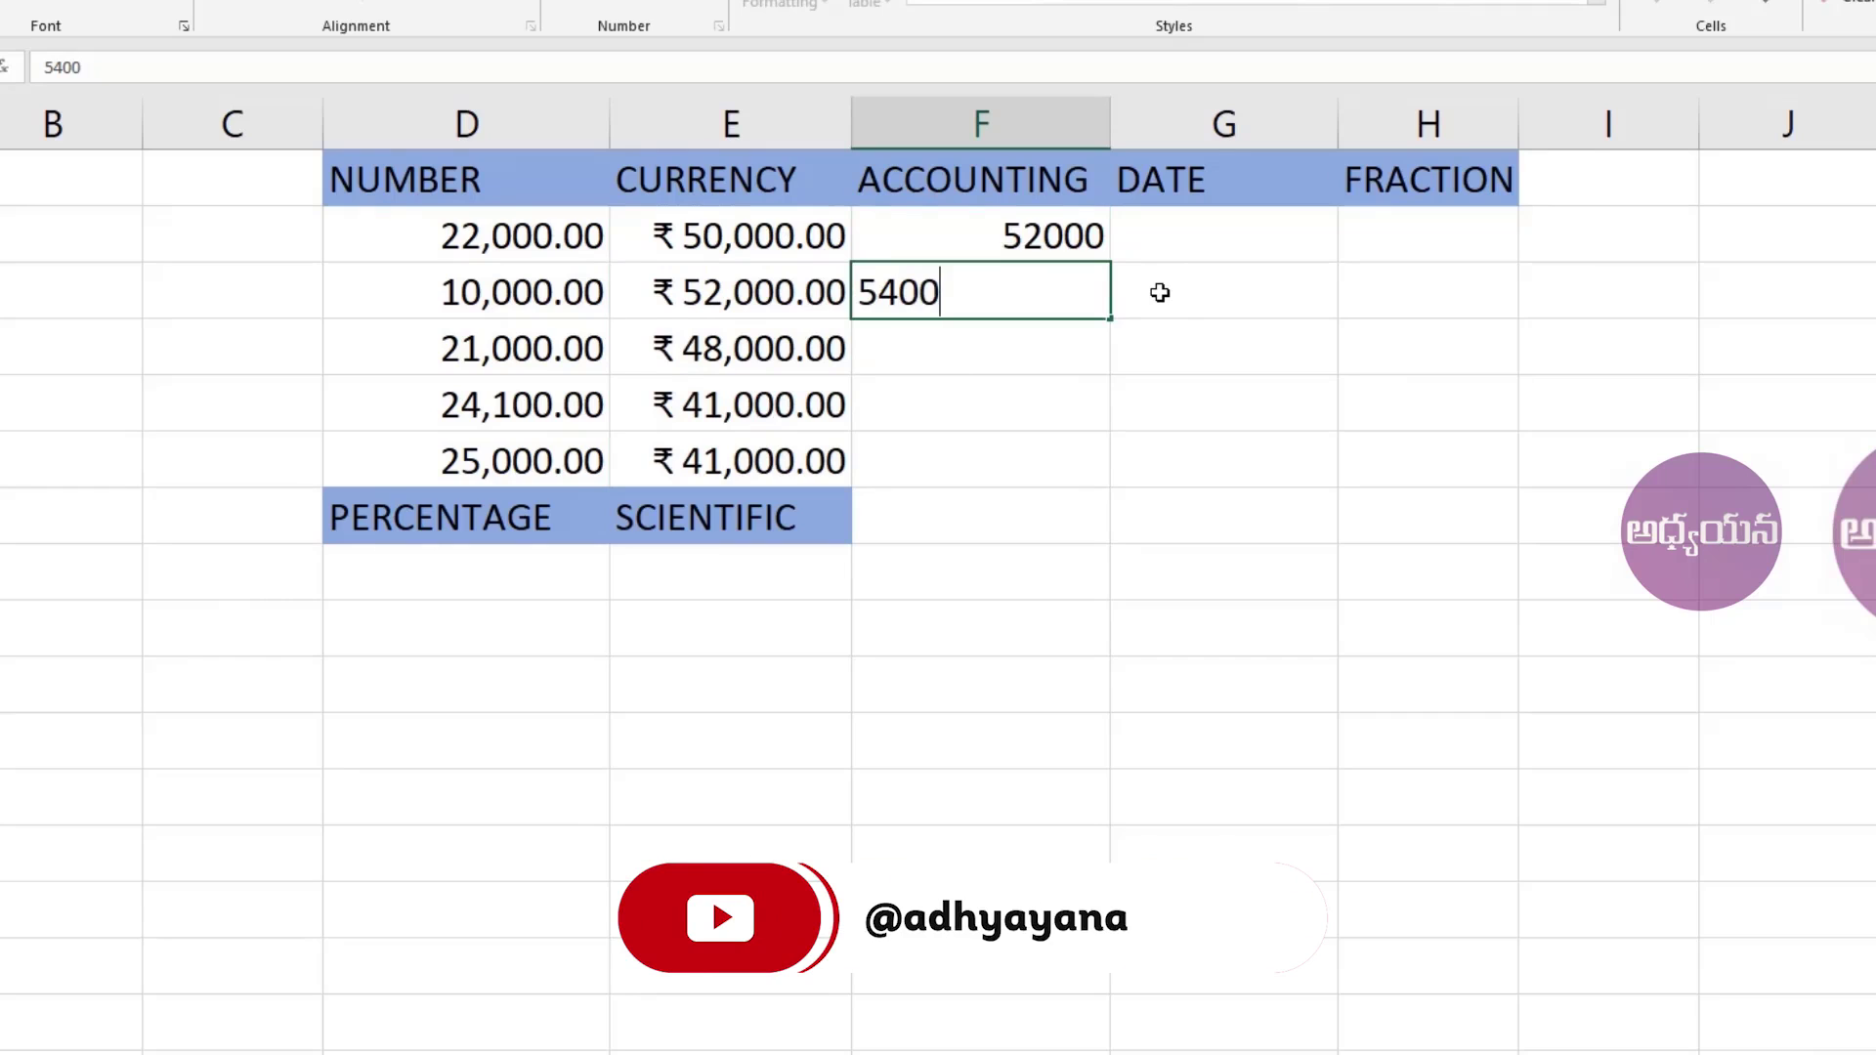
key(Return)
drag(997, 235, 1100, 478)
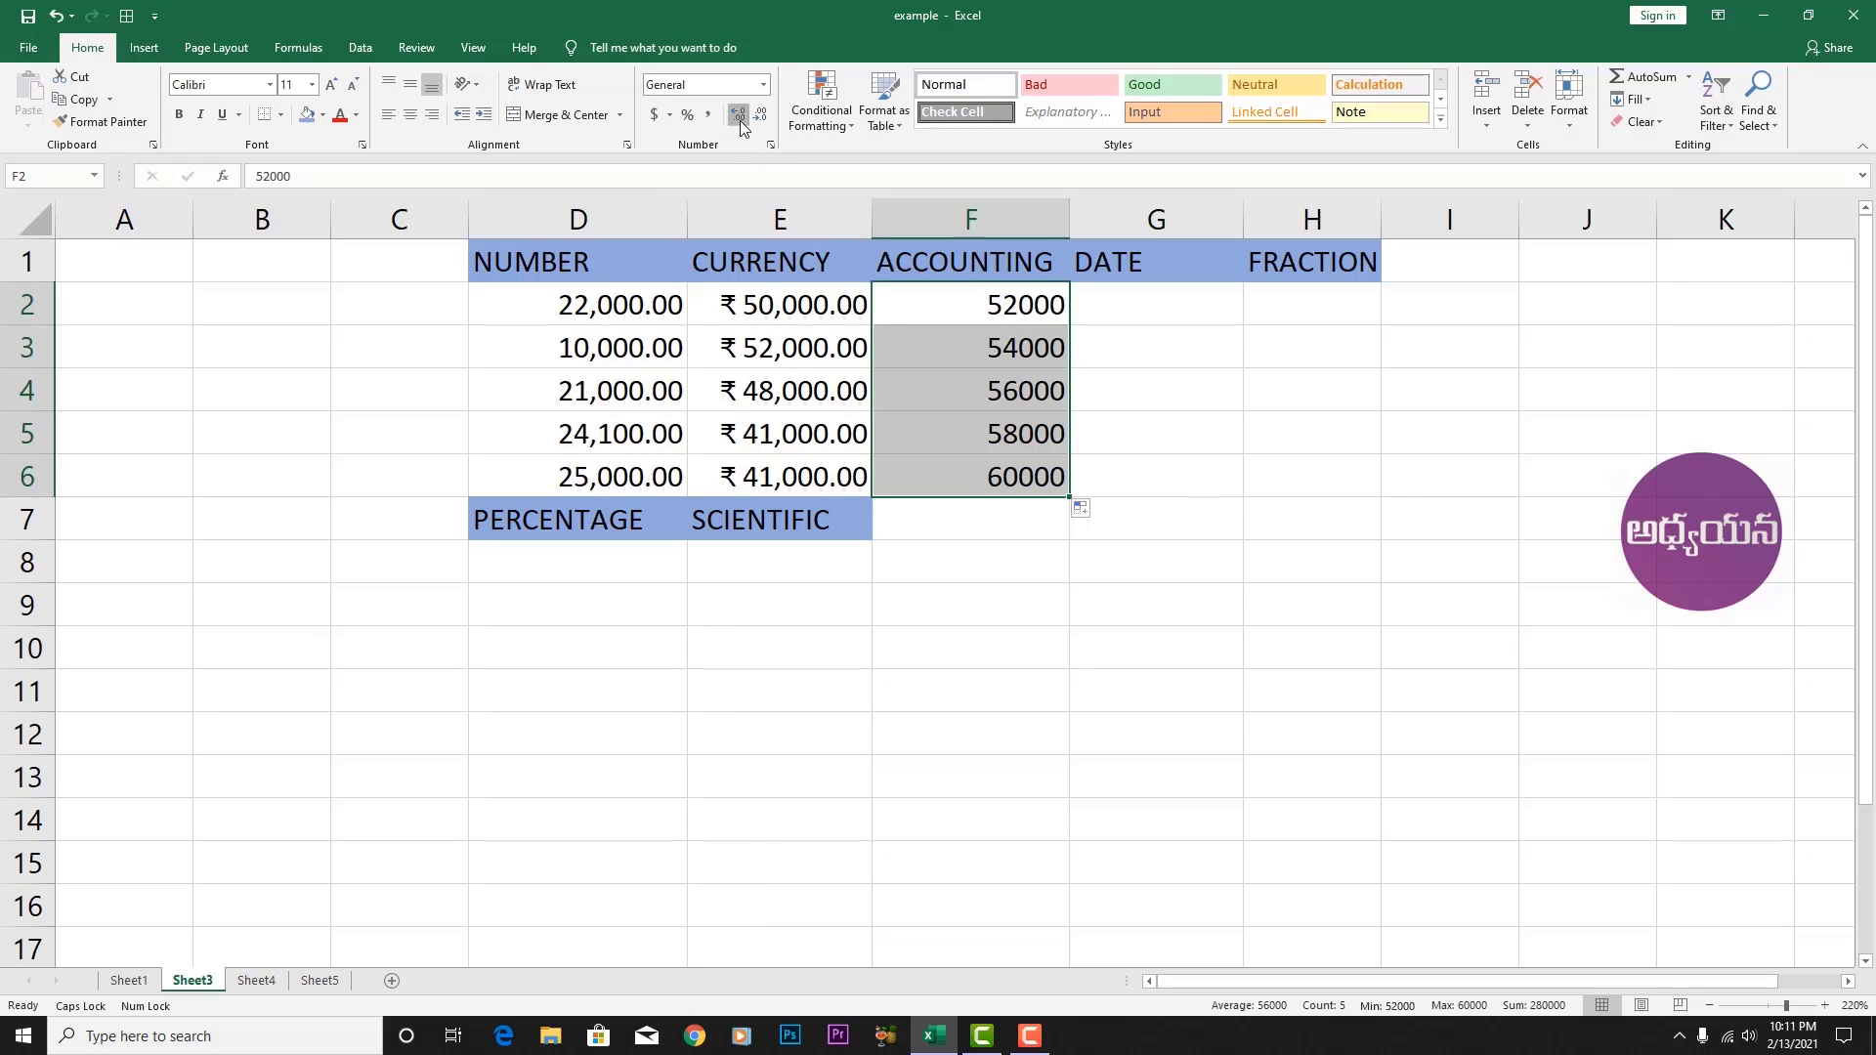
- Show two decimal places for F2:F6 and choose the Accounting category for them in the Format Cells dialog
click(740, 121)
click(739, 122)
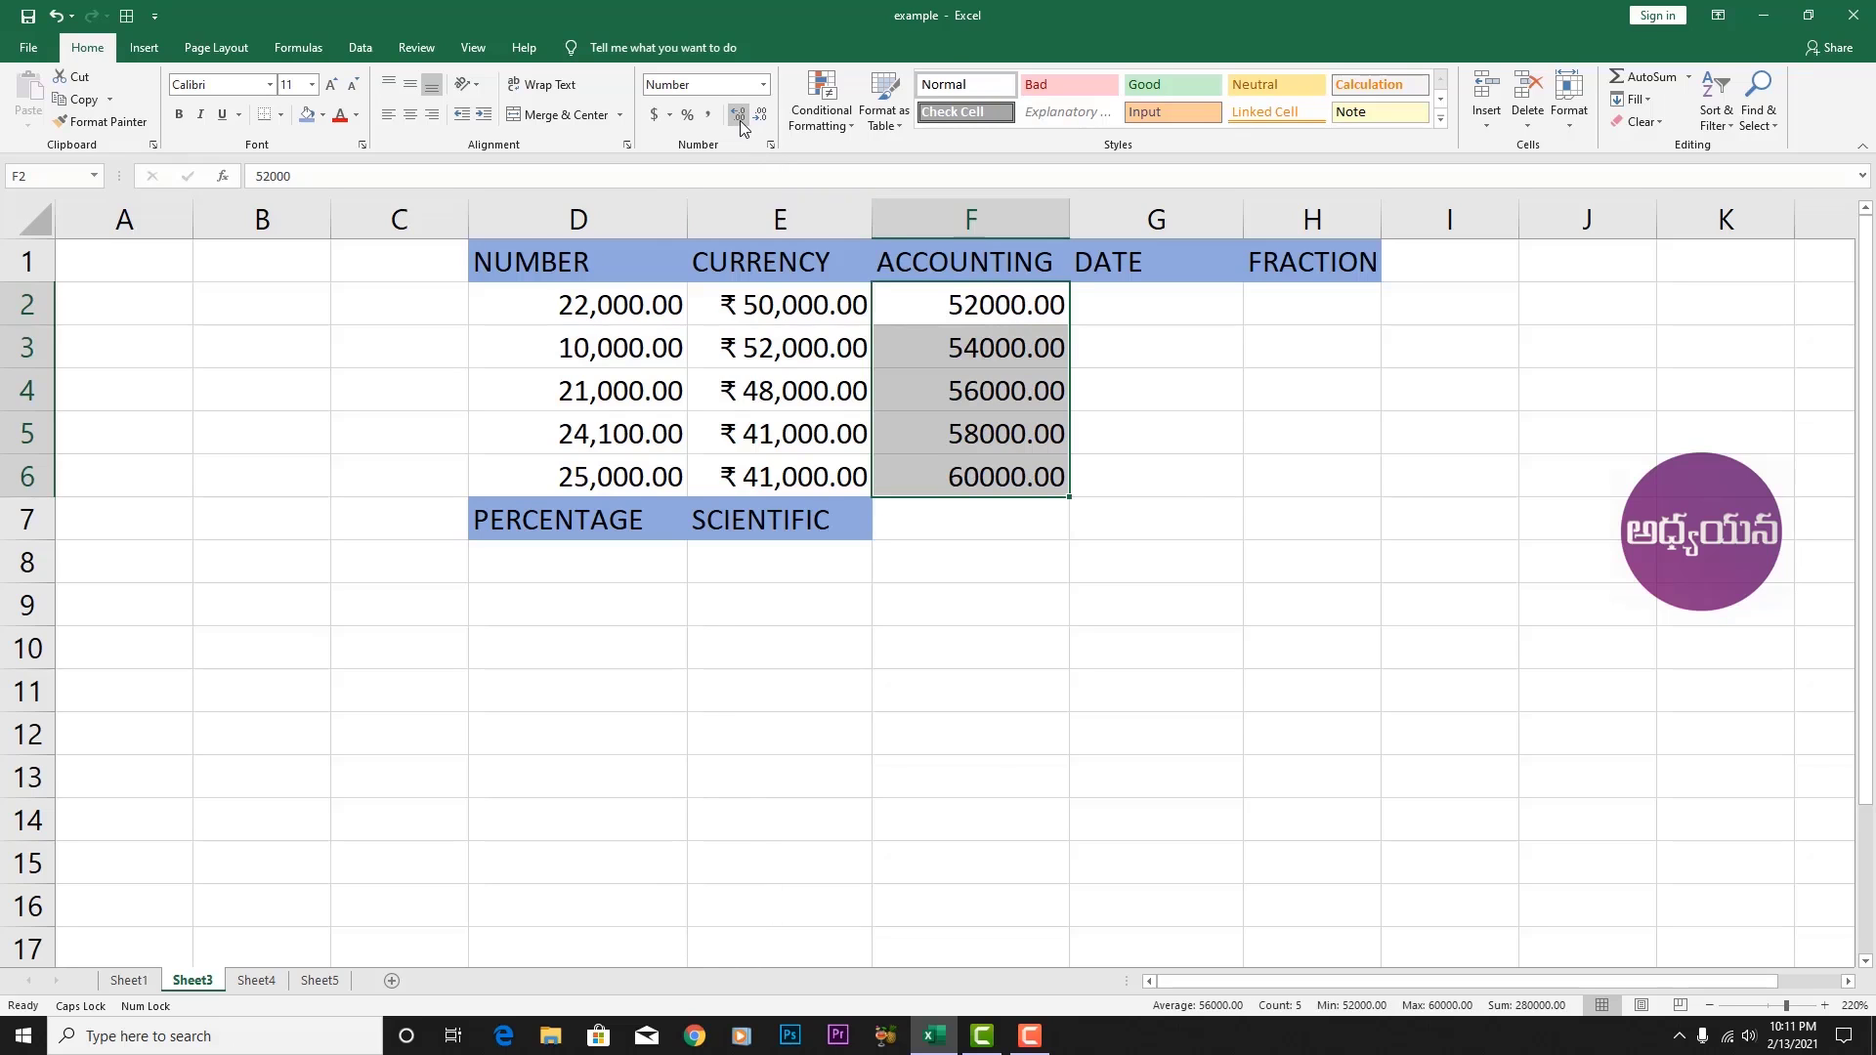
right_click(1004, 305)
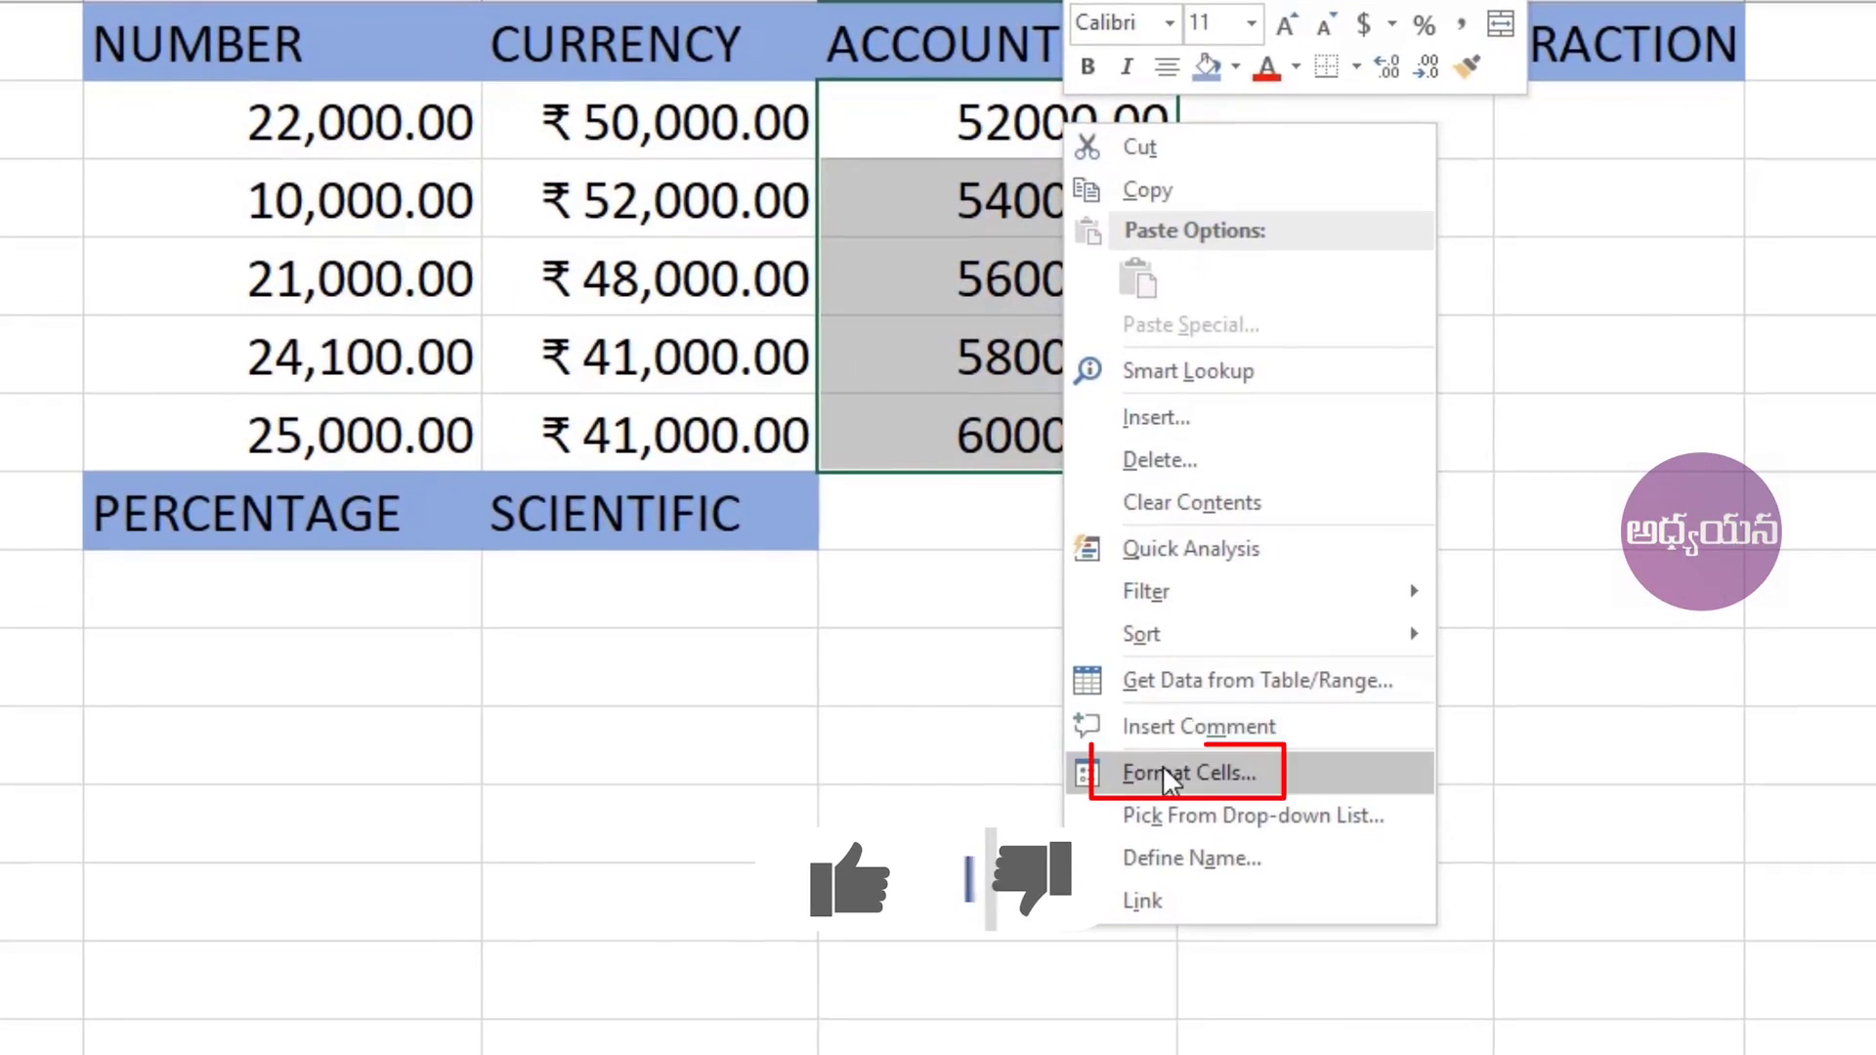
click(1162, 772)
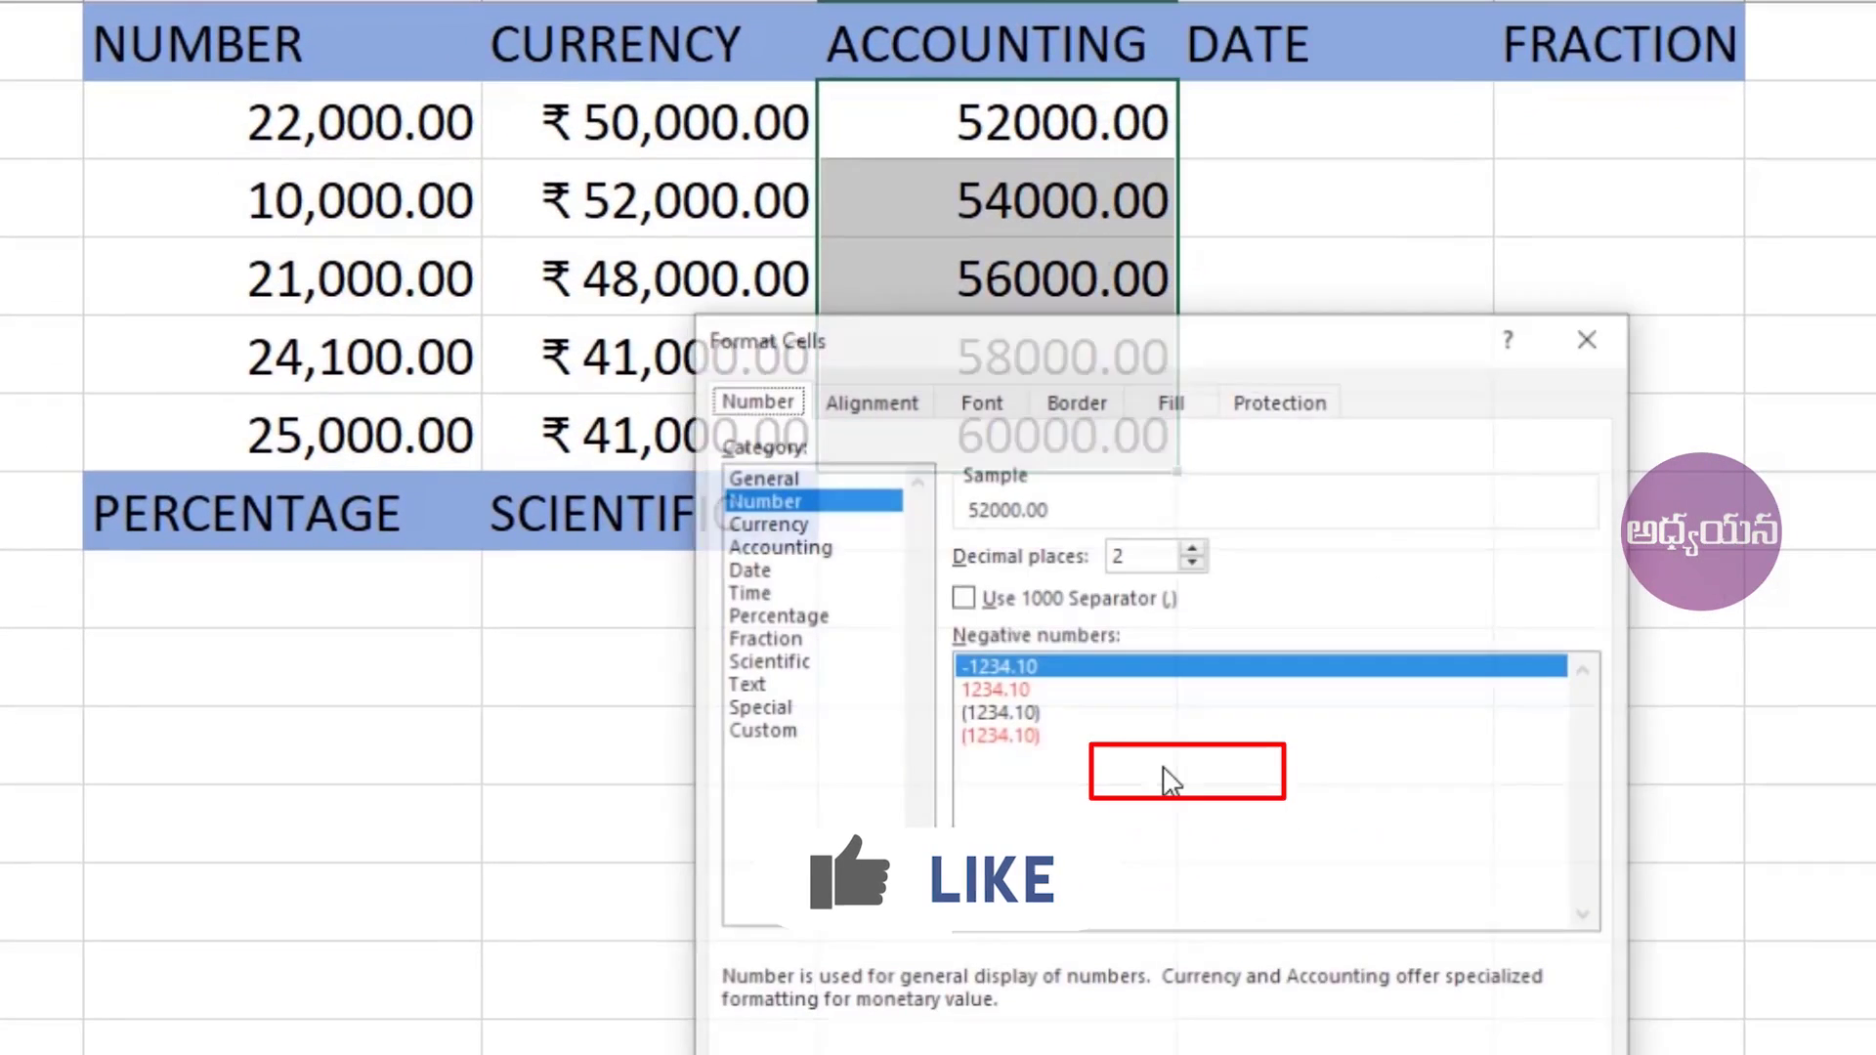
click(777, 546)
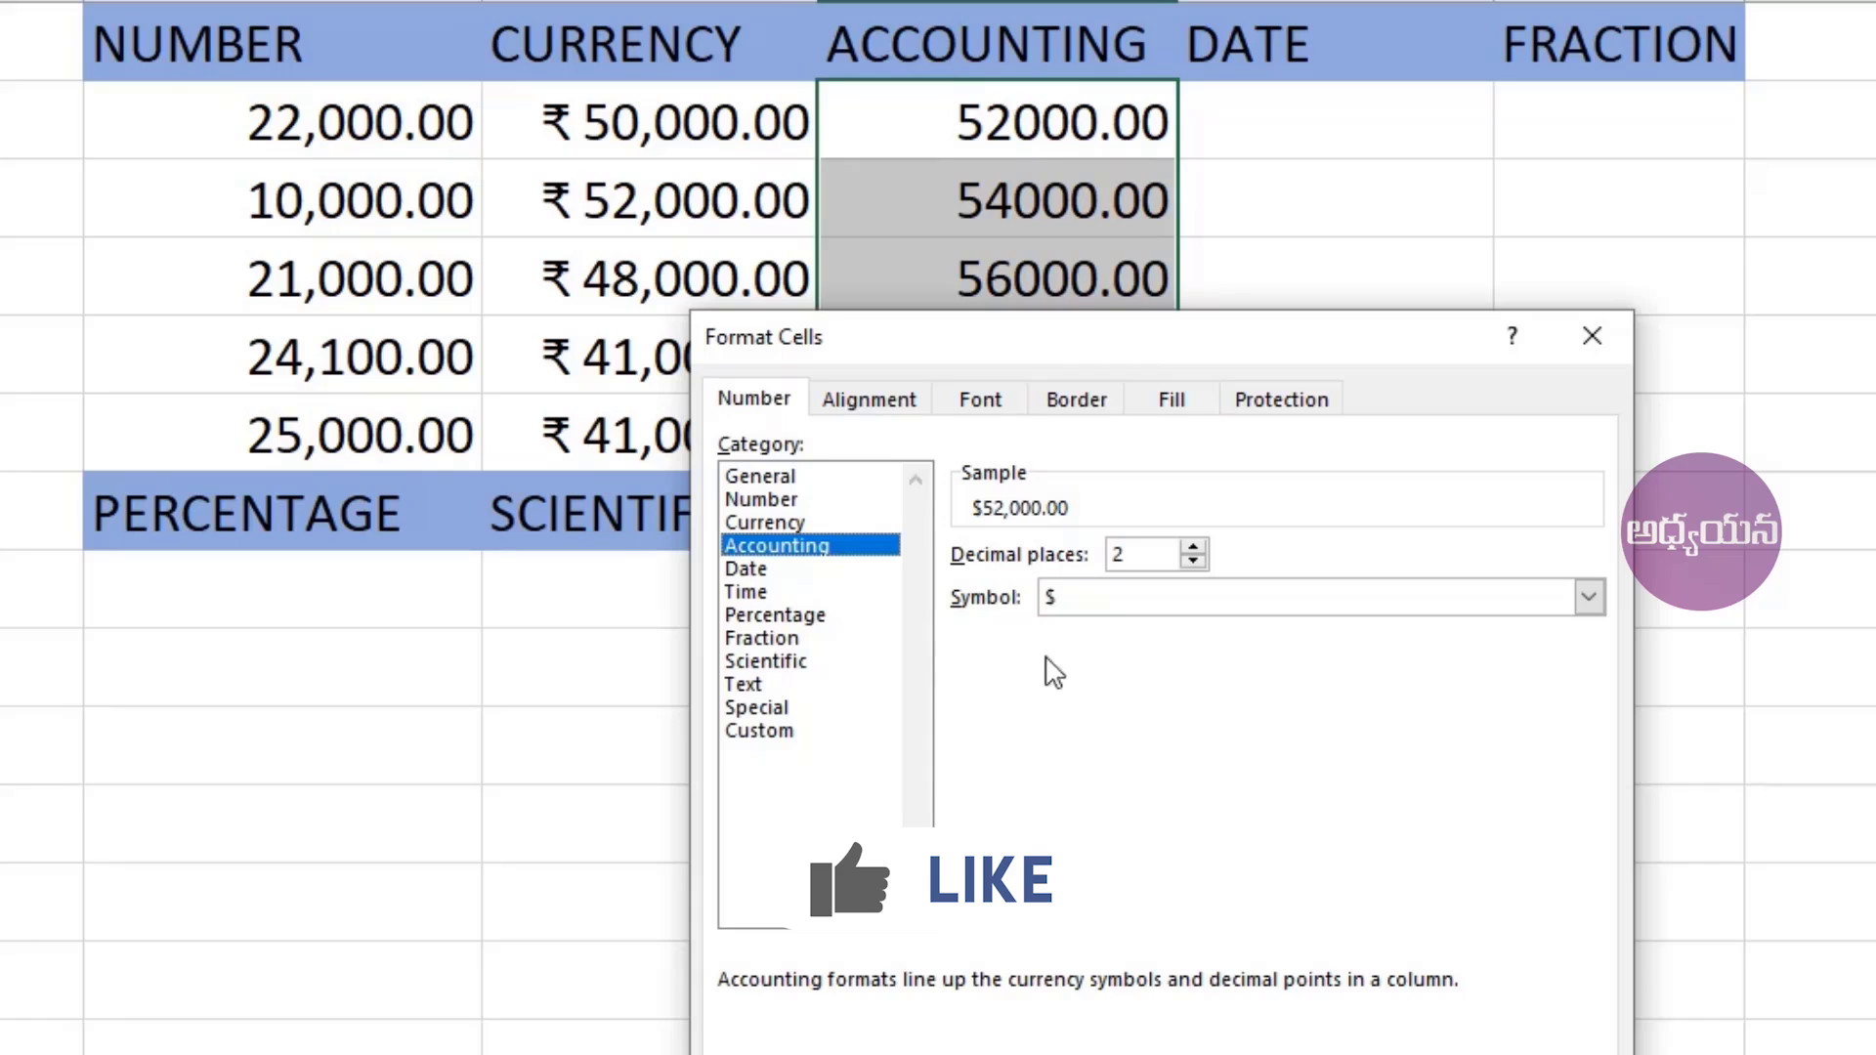
- Set the accounting symbol to ₹ English (India), apply it to F2:F6 and compare the amounts with the CURRENCY column
click(1096, 600)
scroll(1172, 933, down, 20)
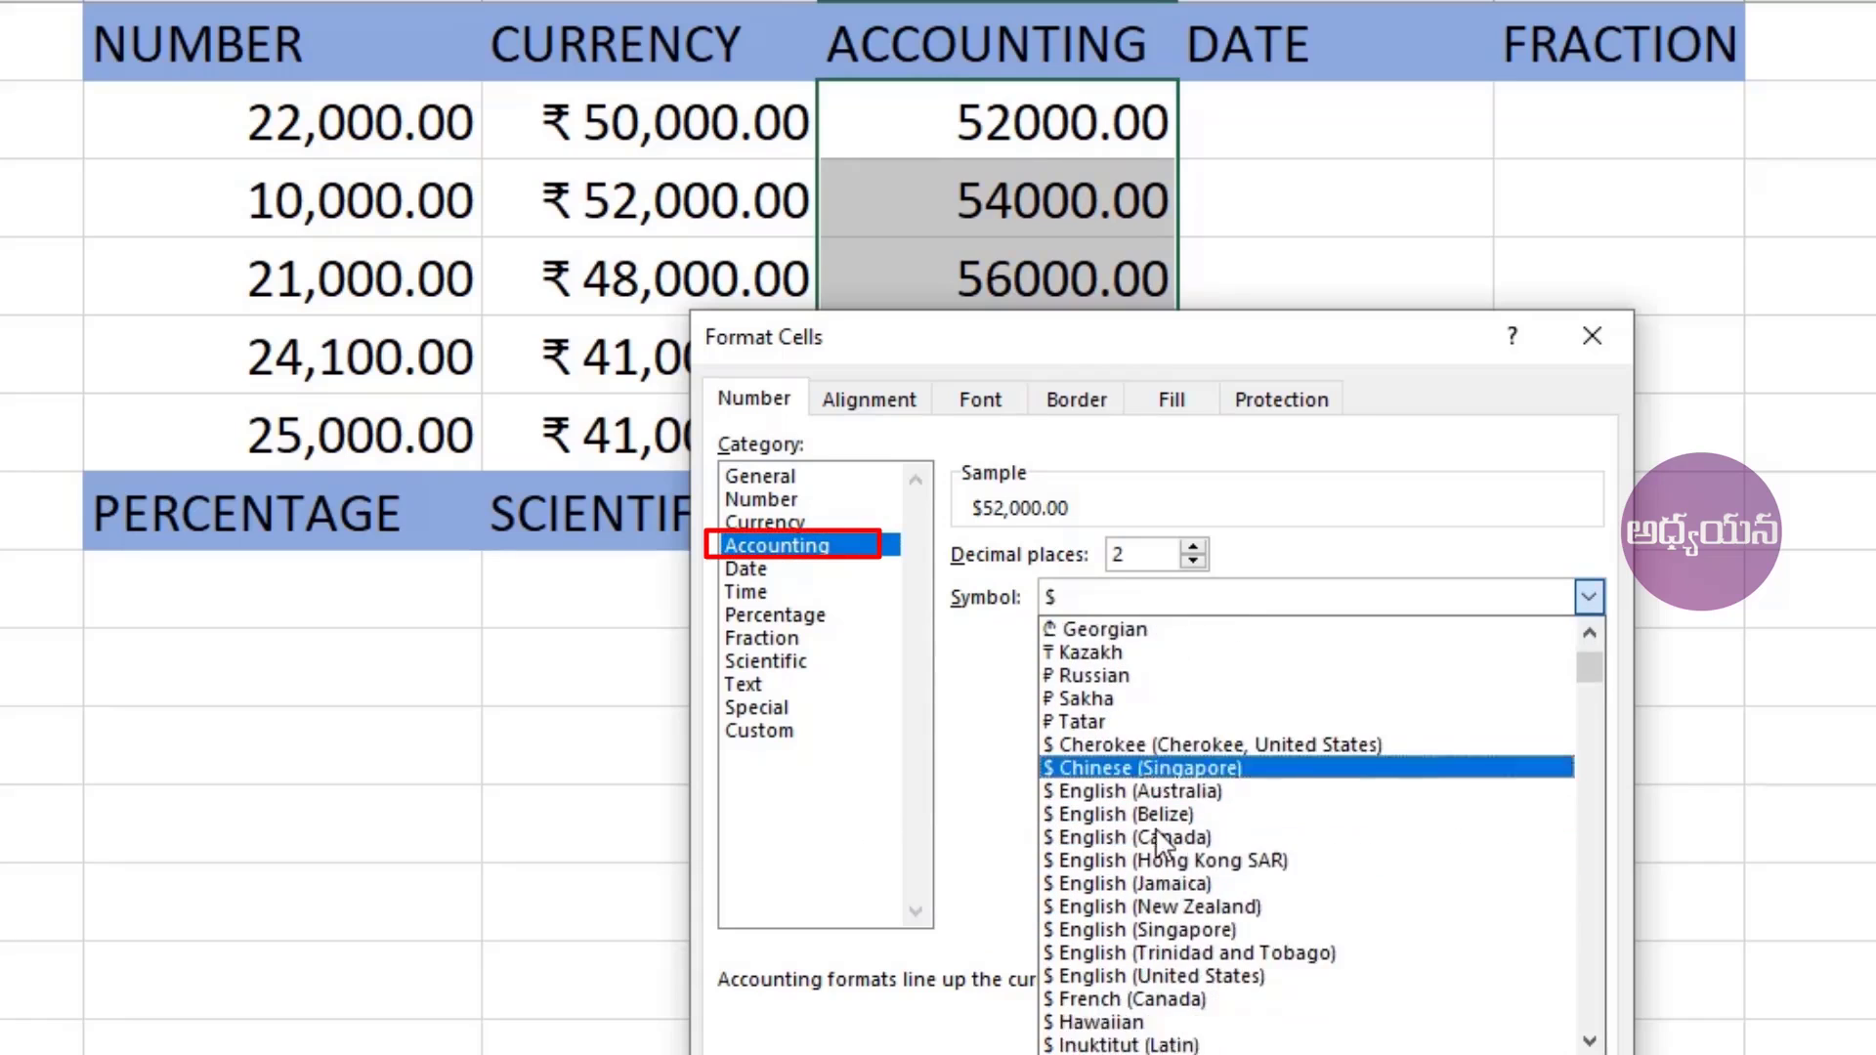
scroll(1121, 865, down, 20)
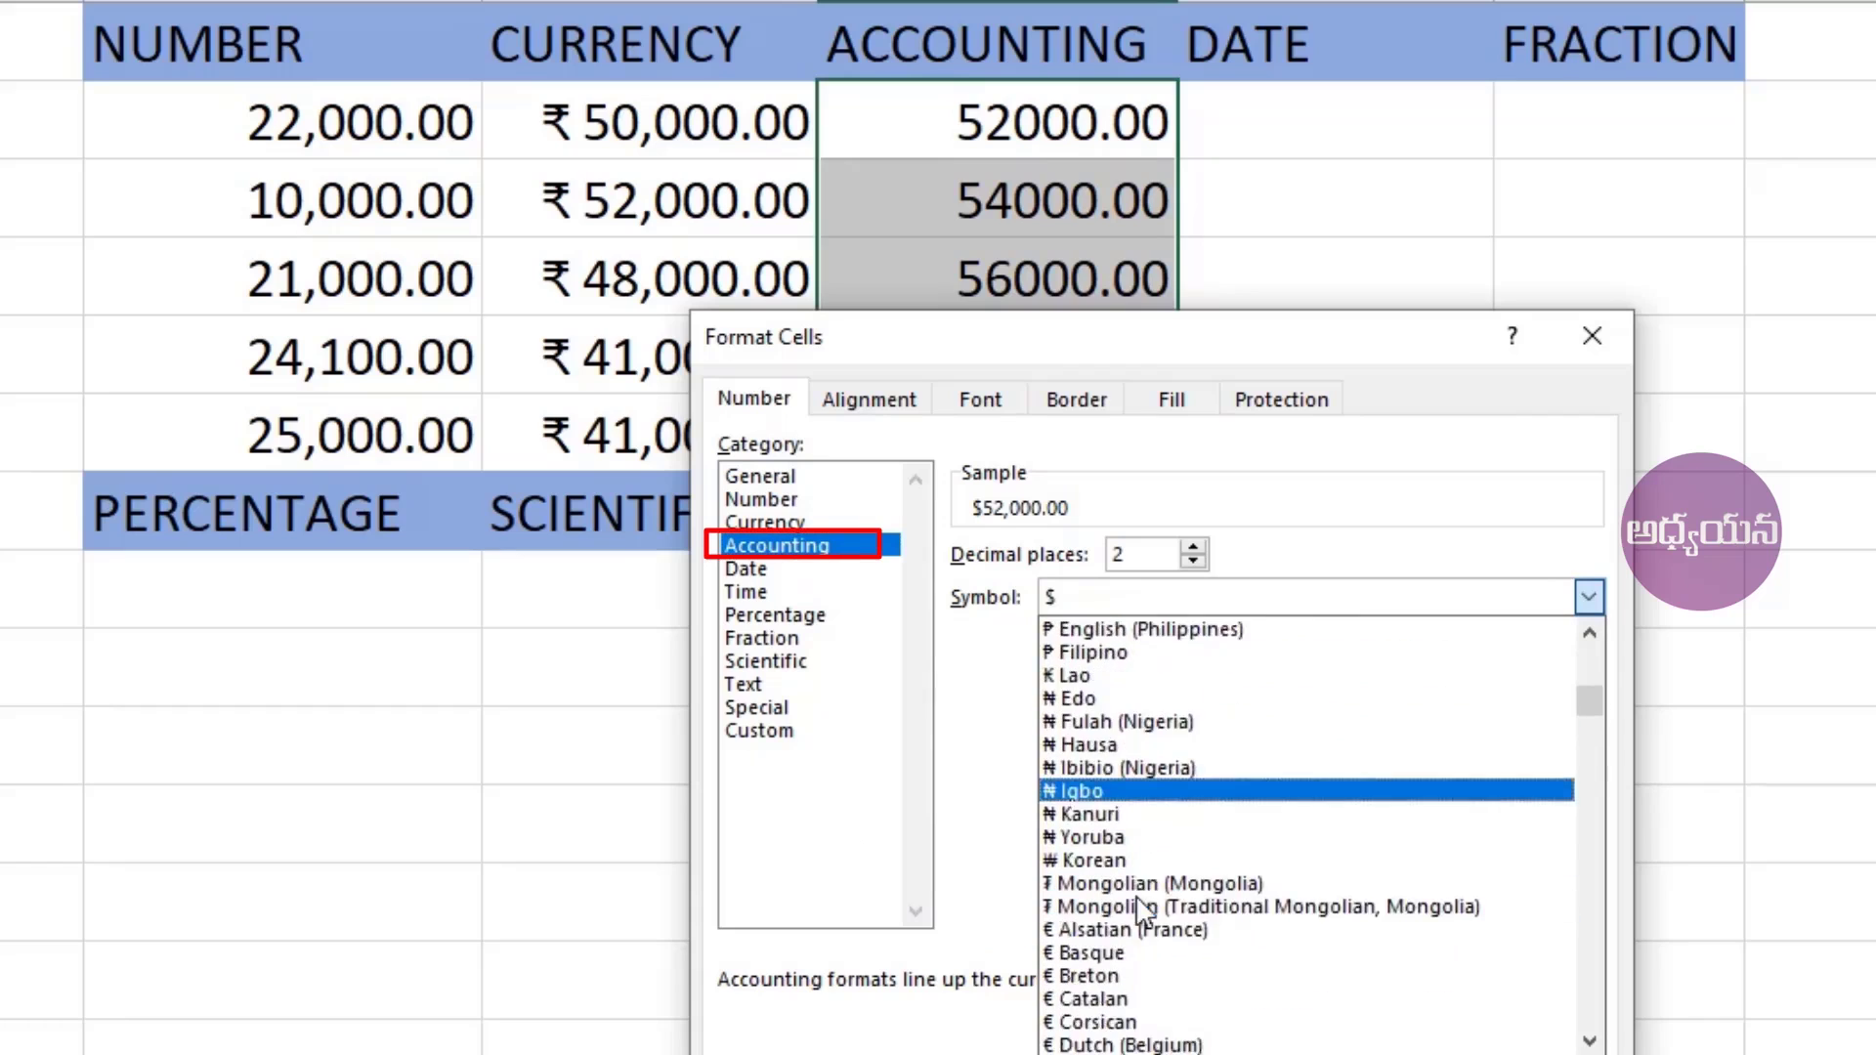
scroll(1138, 904, down, 4)
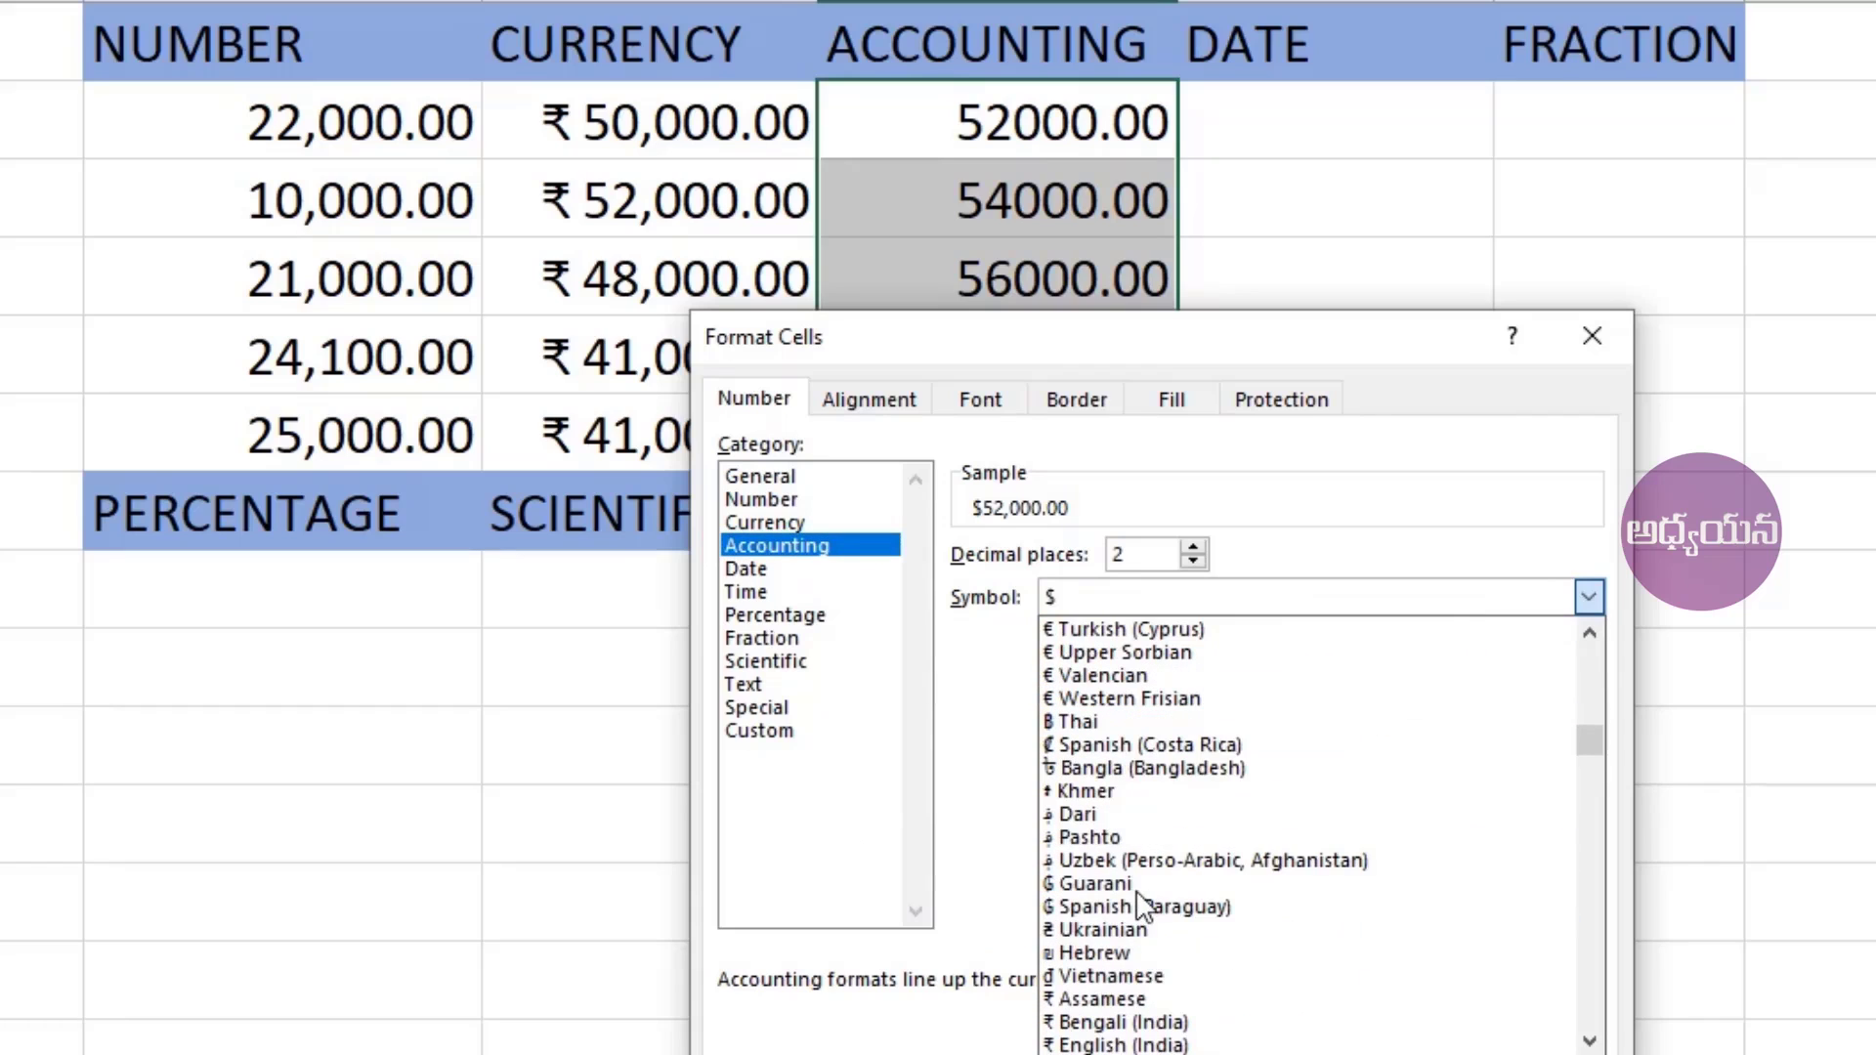
key(Escape)
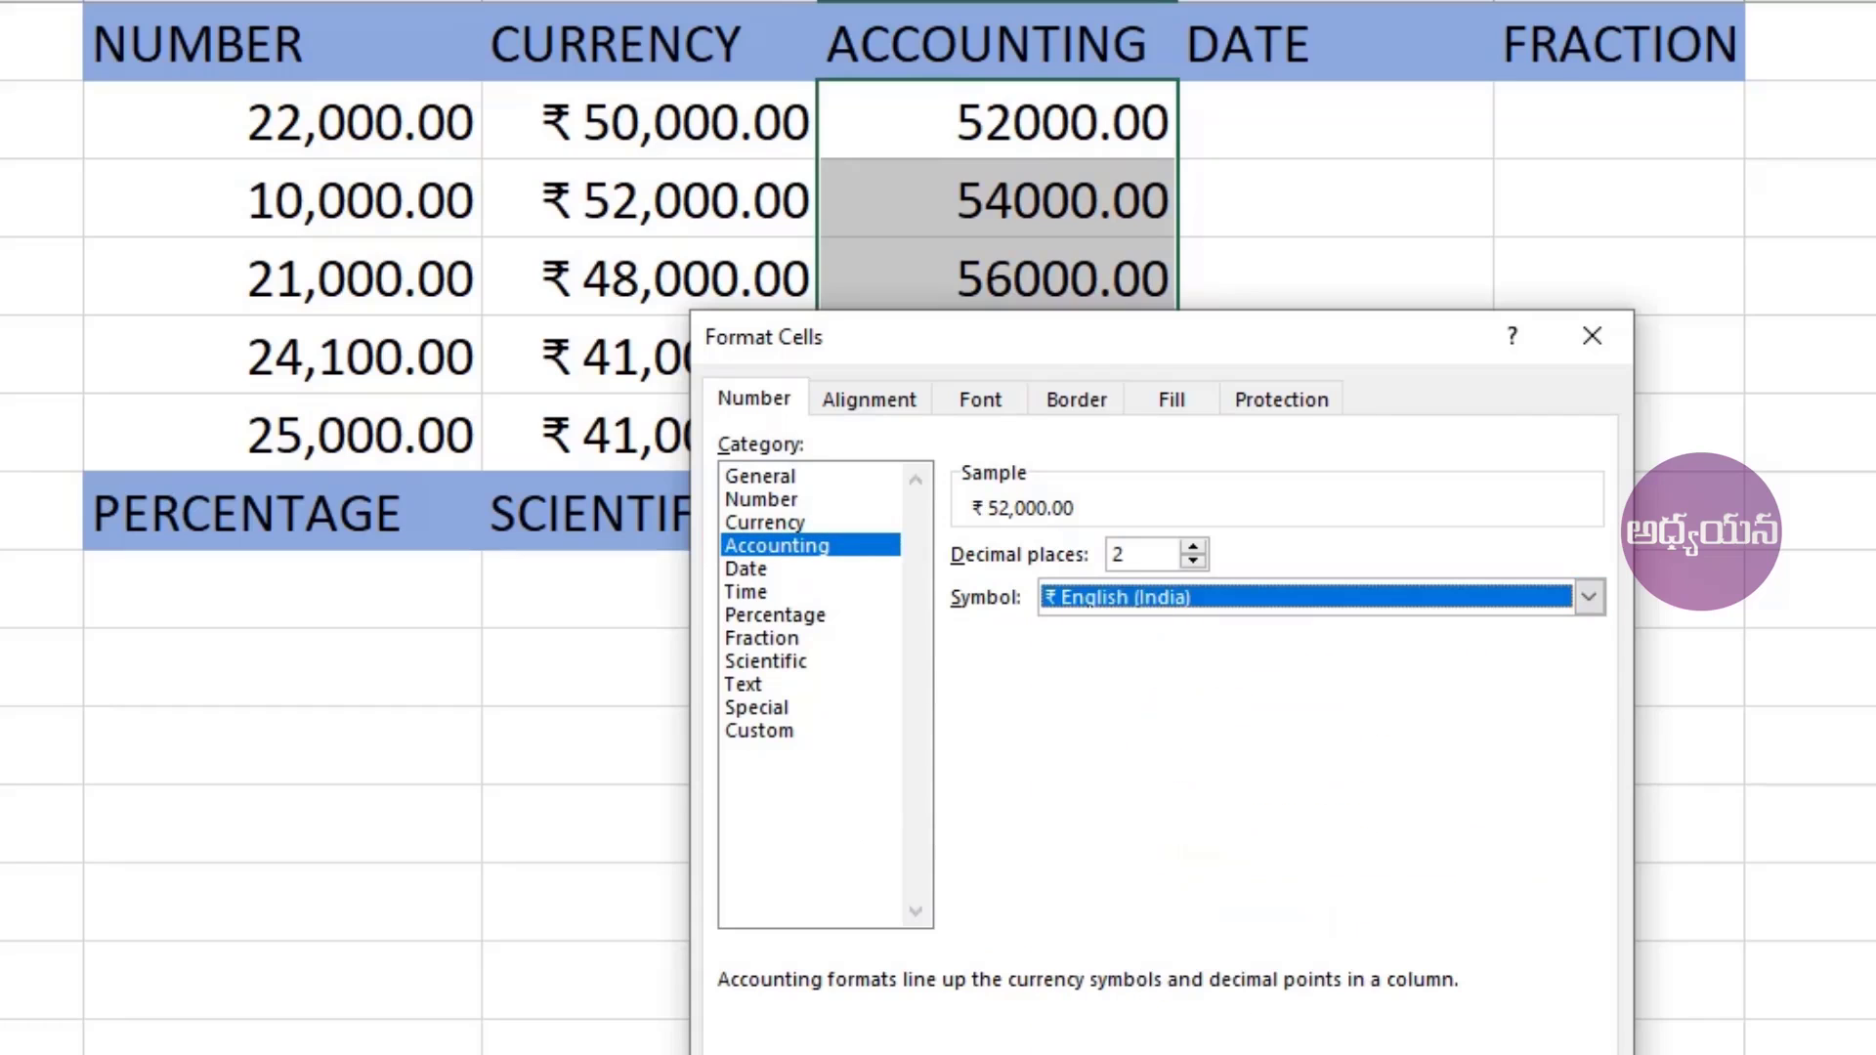
key(Return)
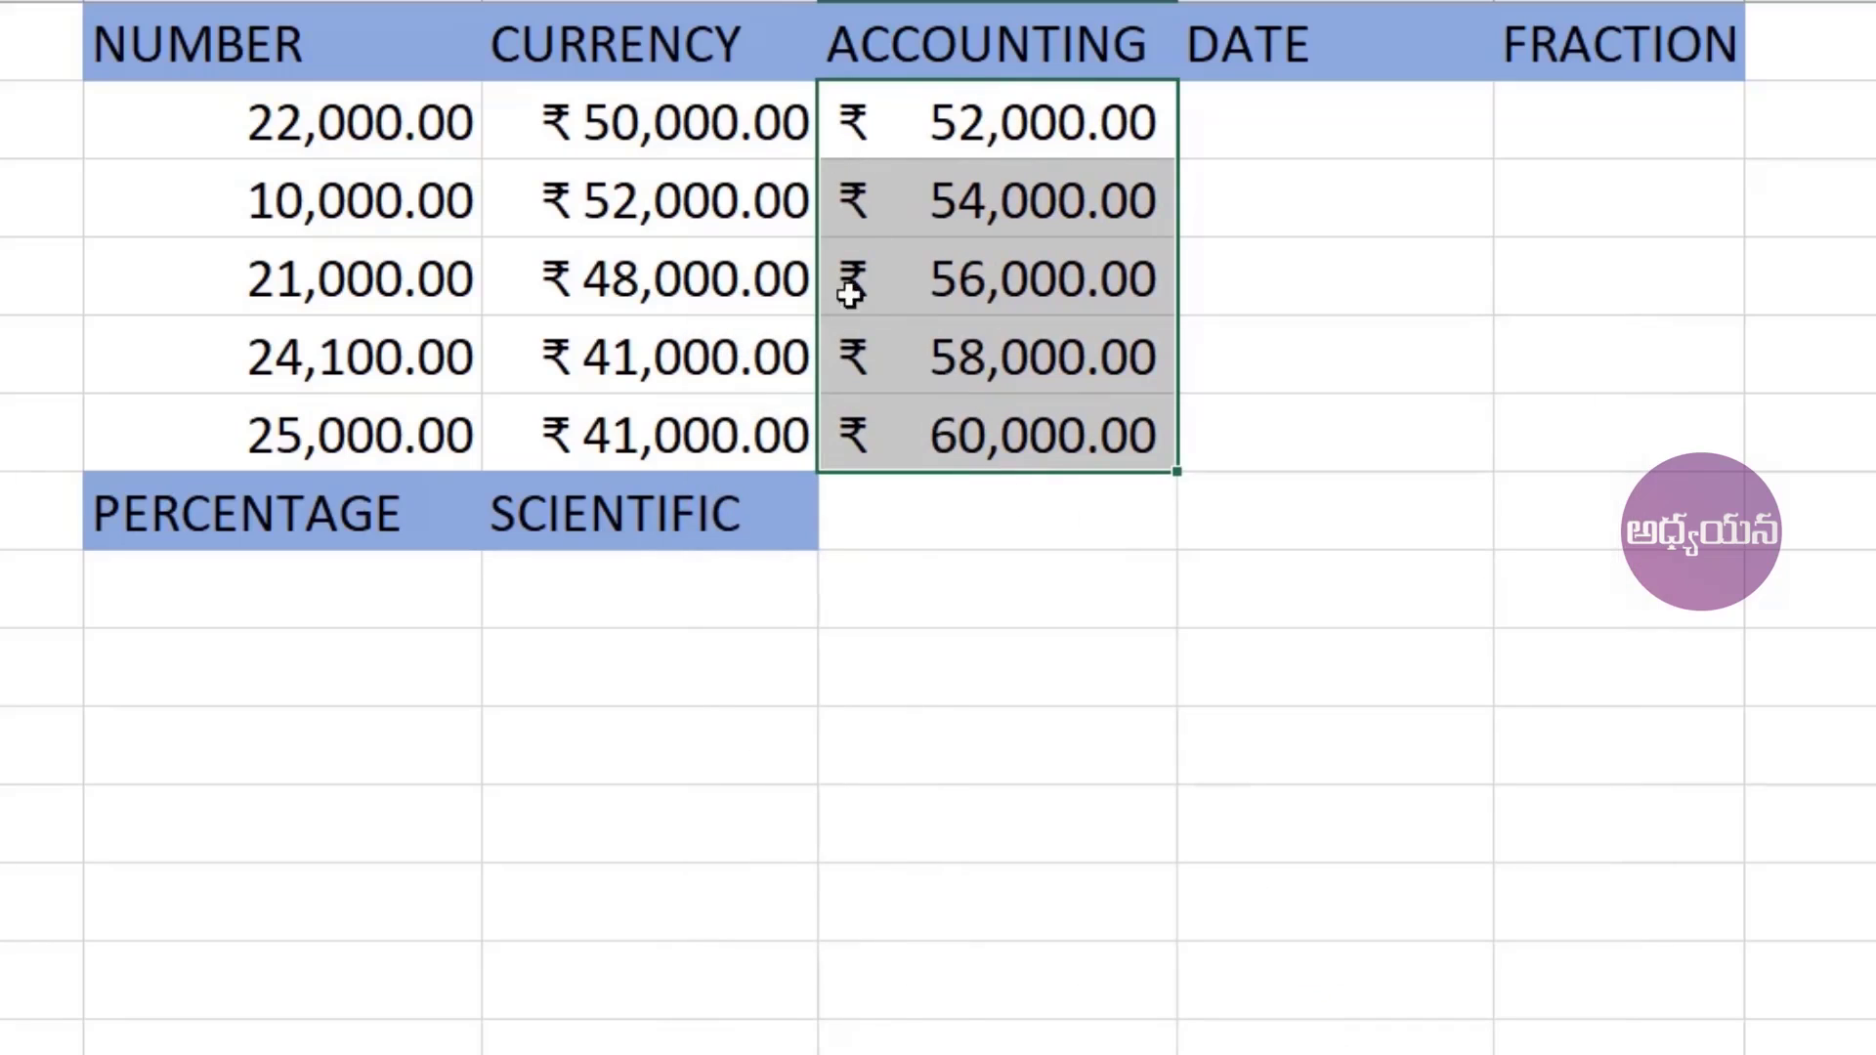
click(663, 109)
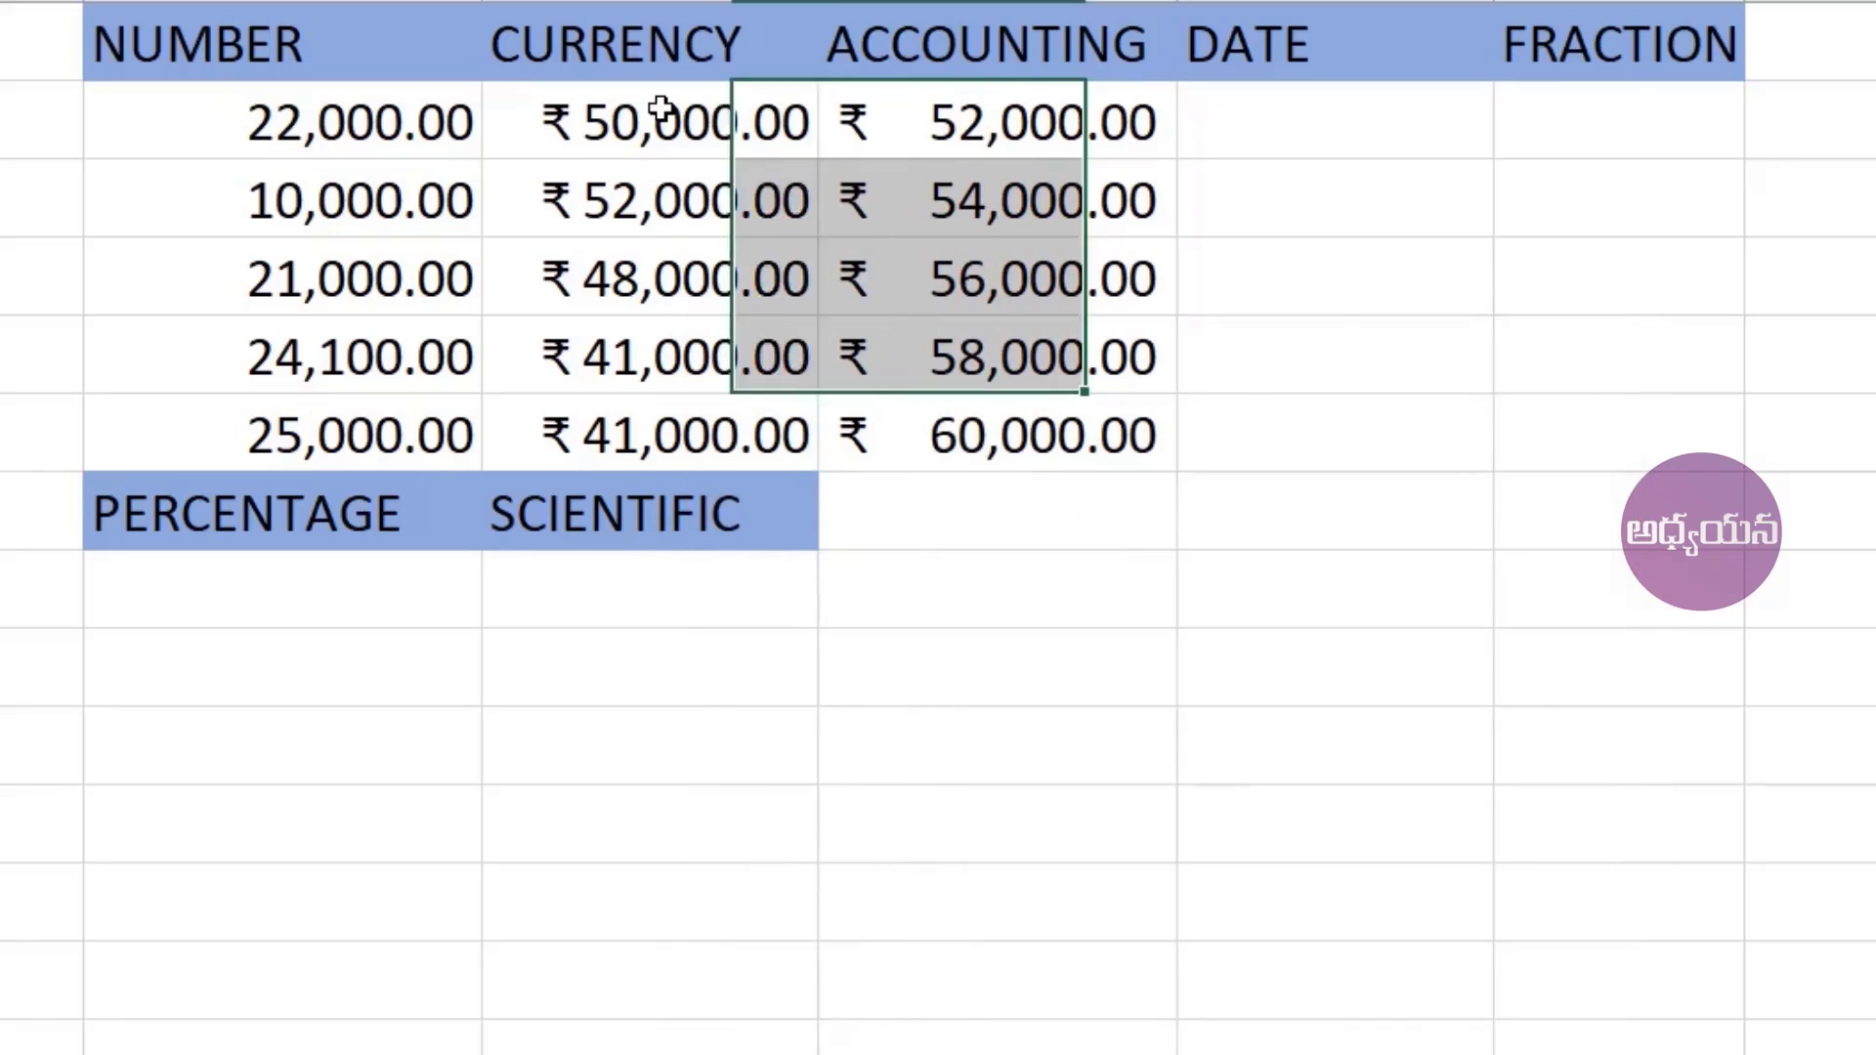
click(977, 126)
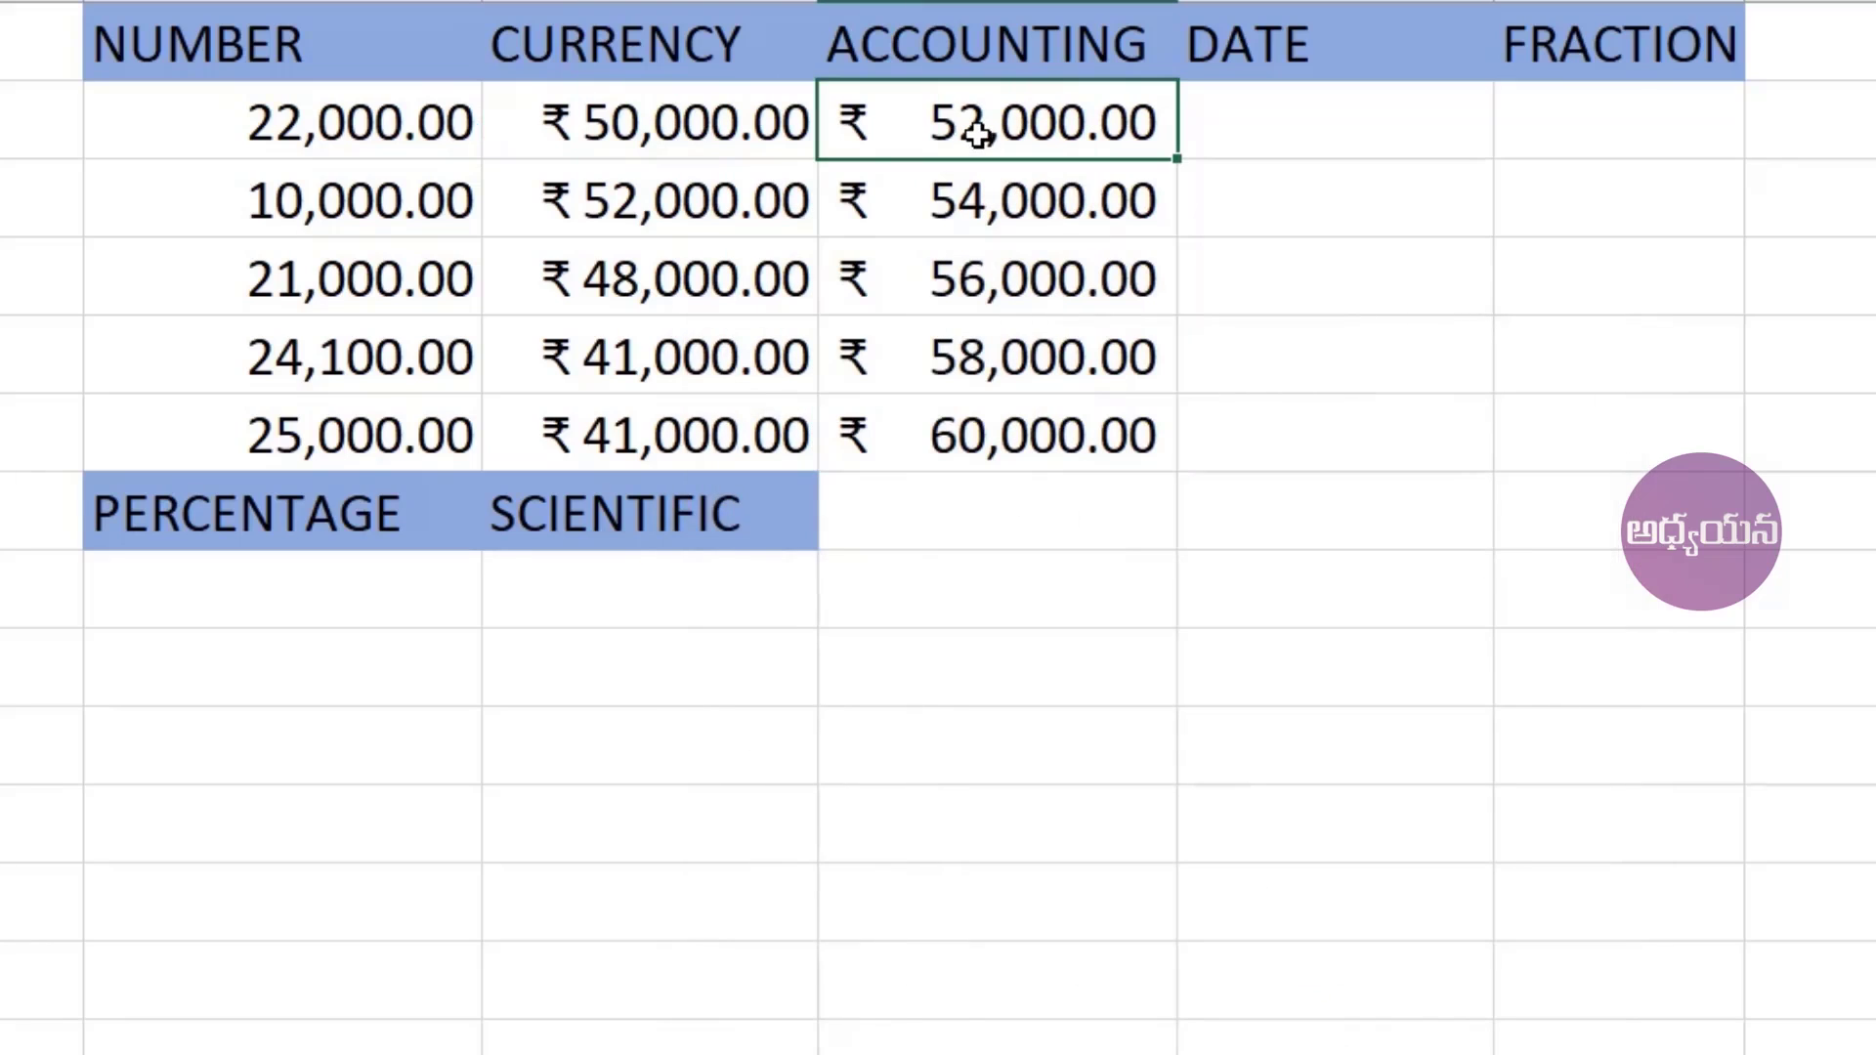
click(576, 119)
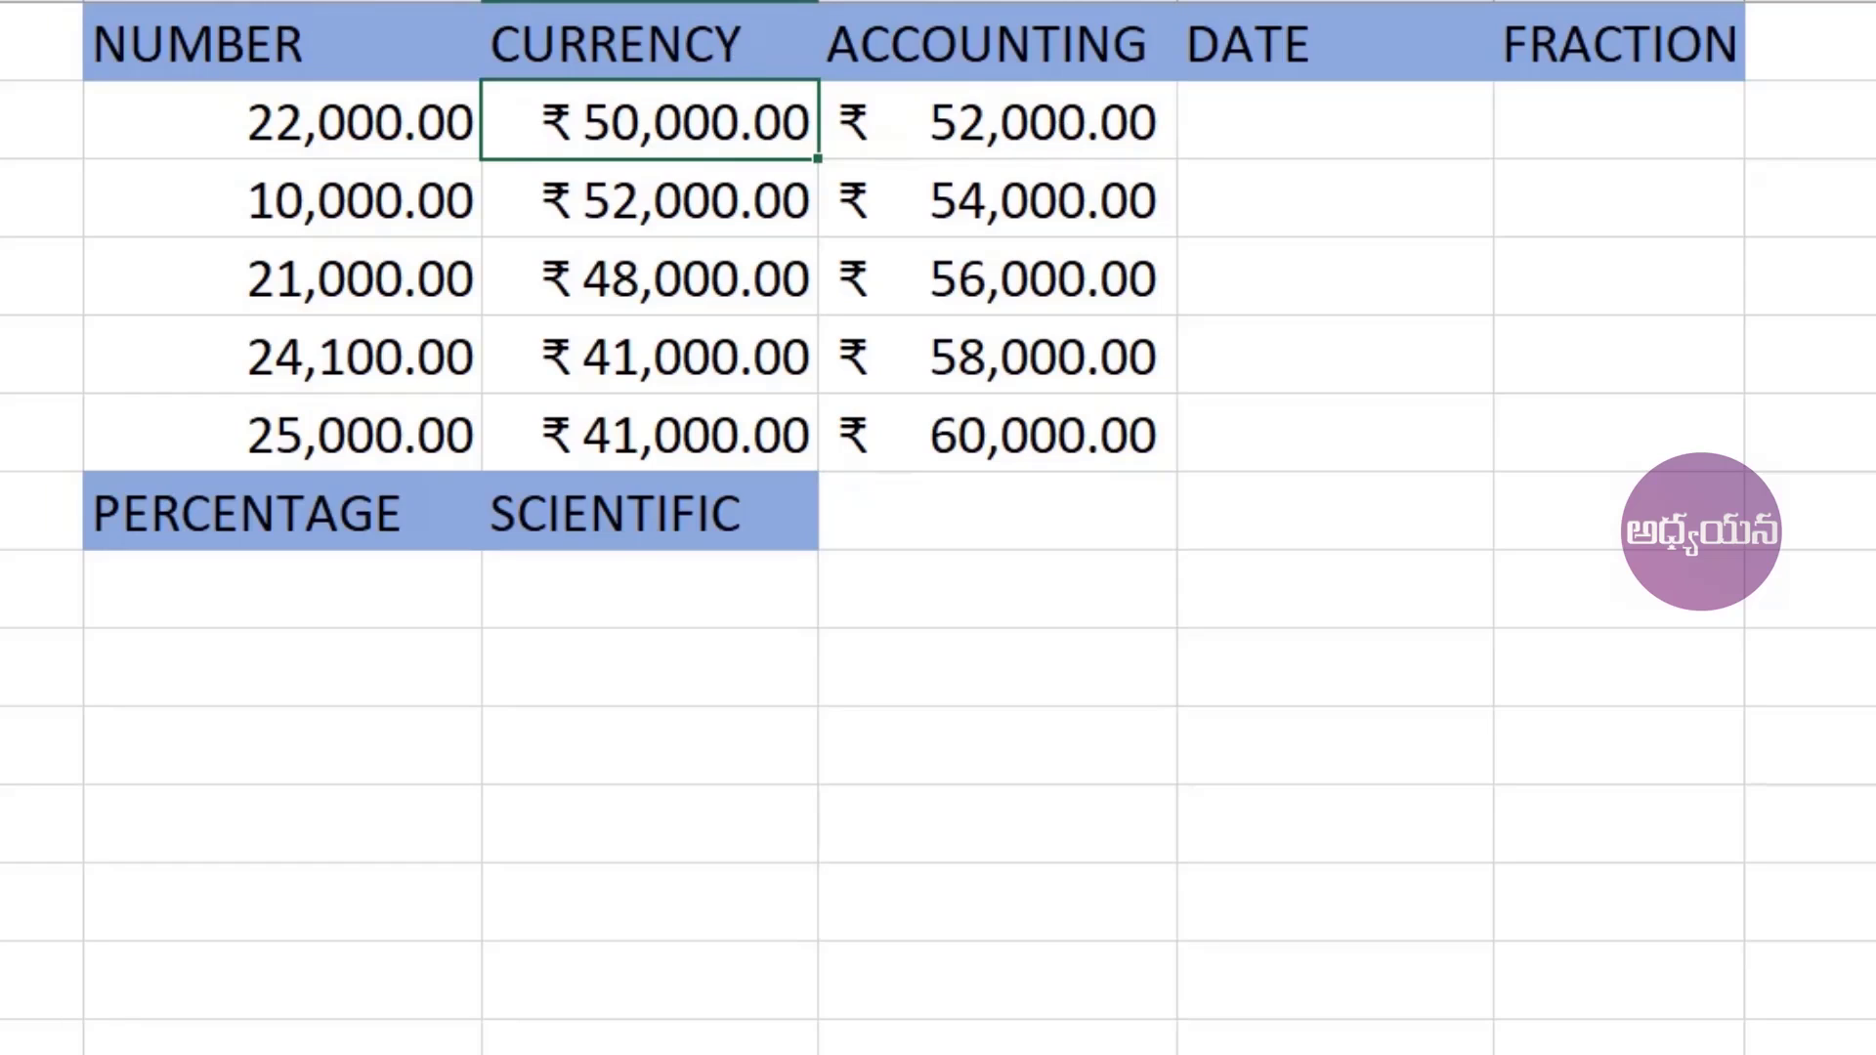
- Enter the date 02/01/2021 in cell G2 under the DATE heading, in month/day/year order
click(1315, 132)
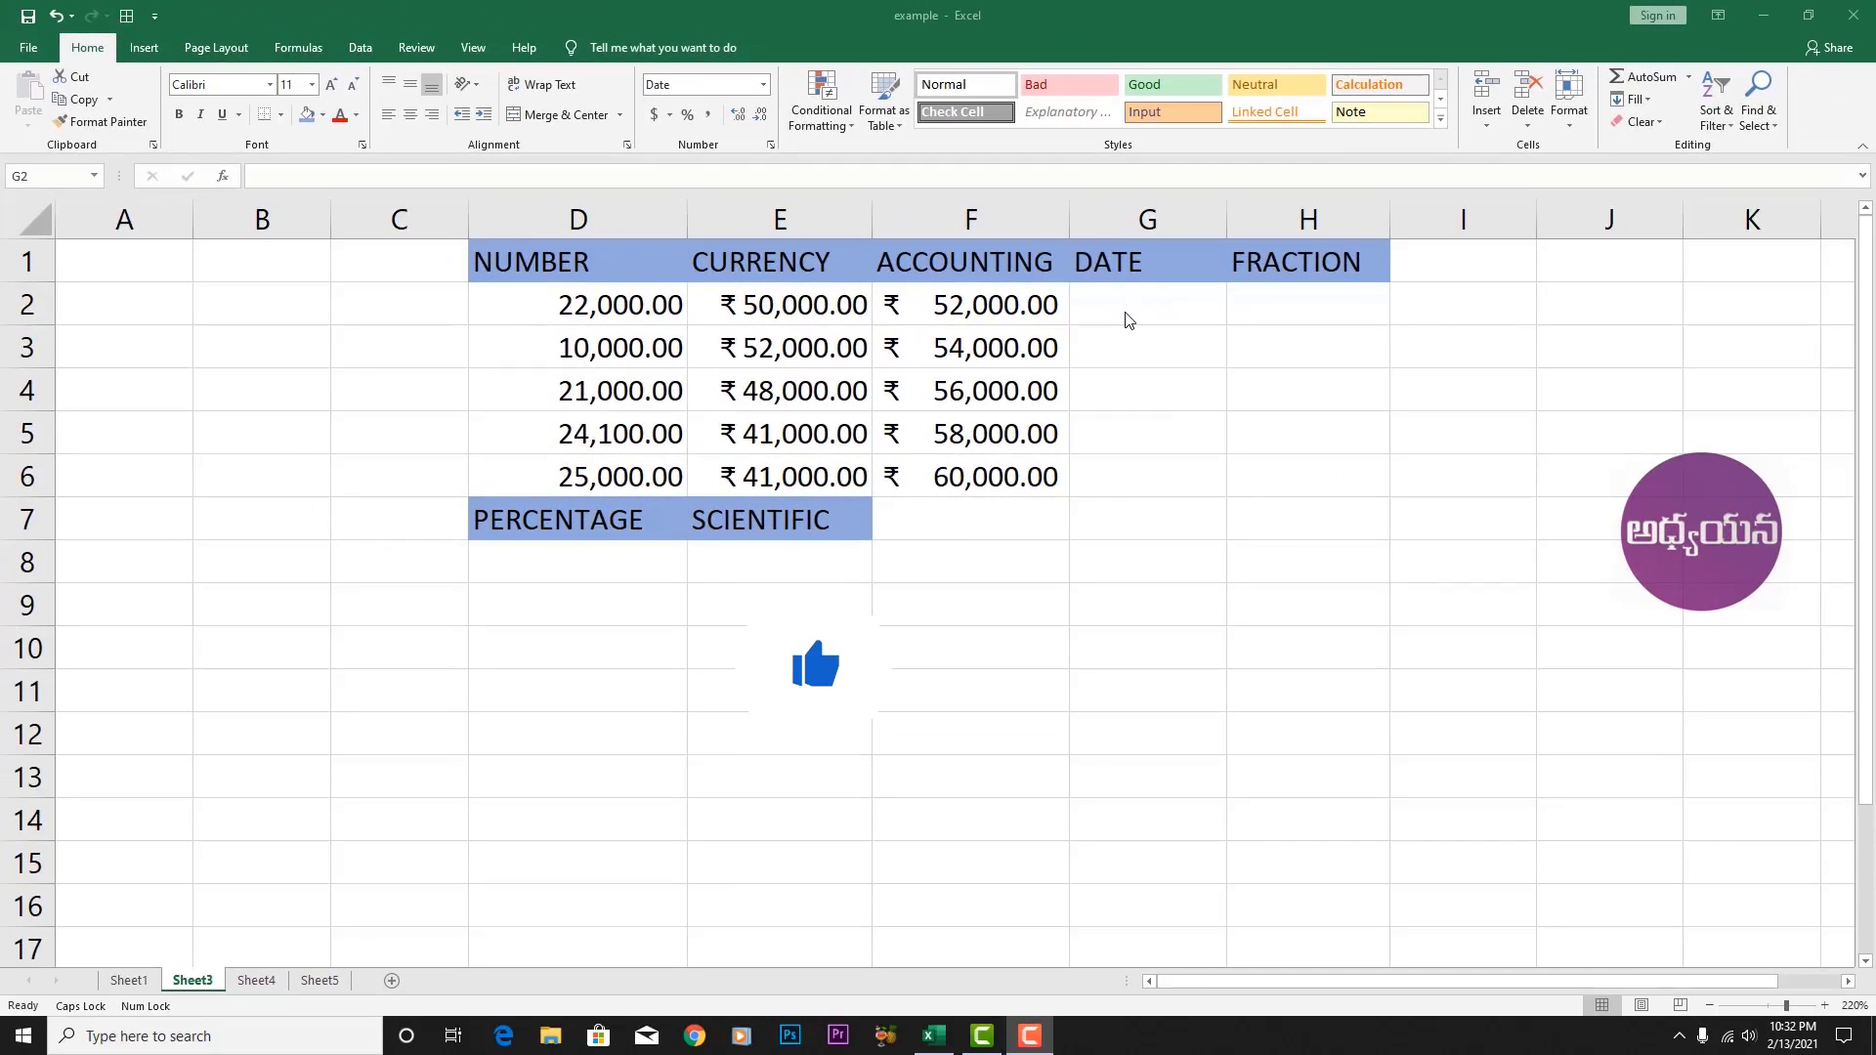
double_click(1126, 315)
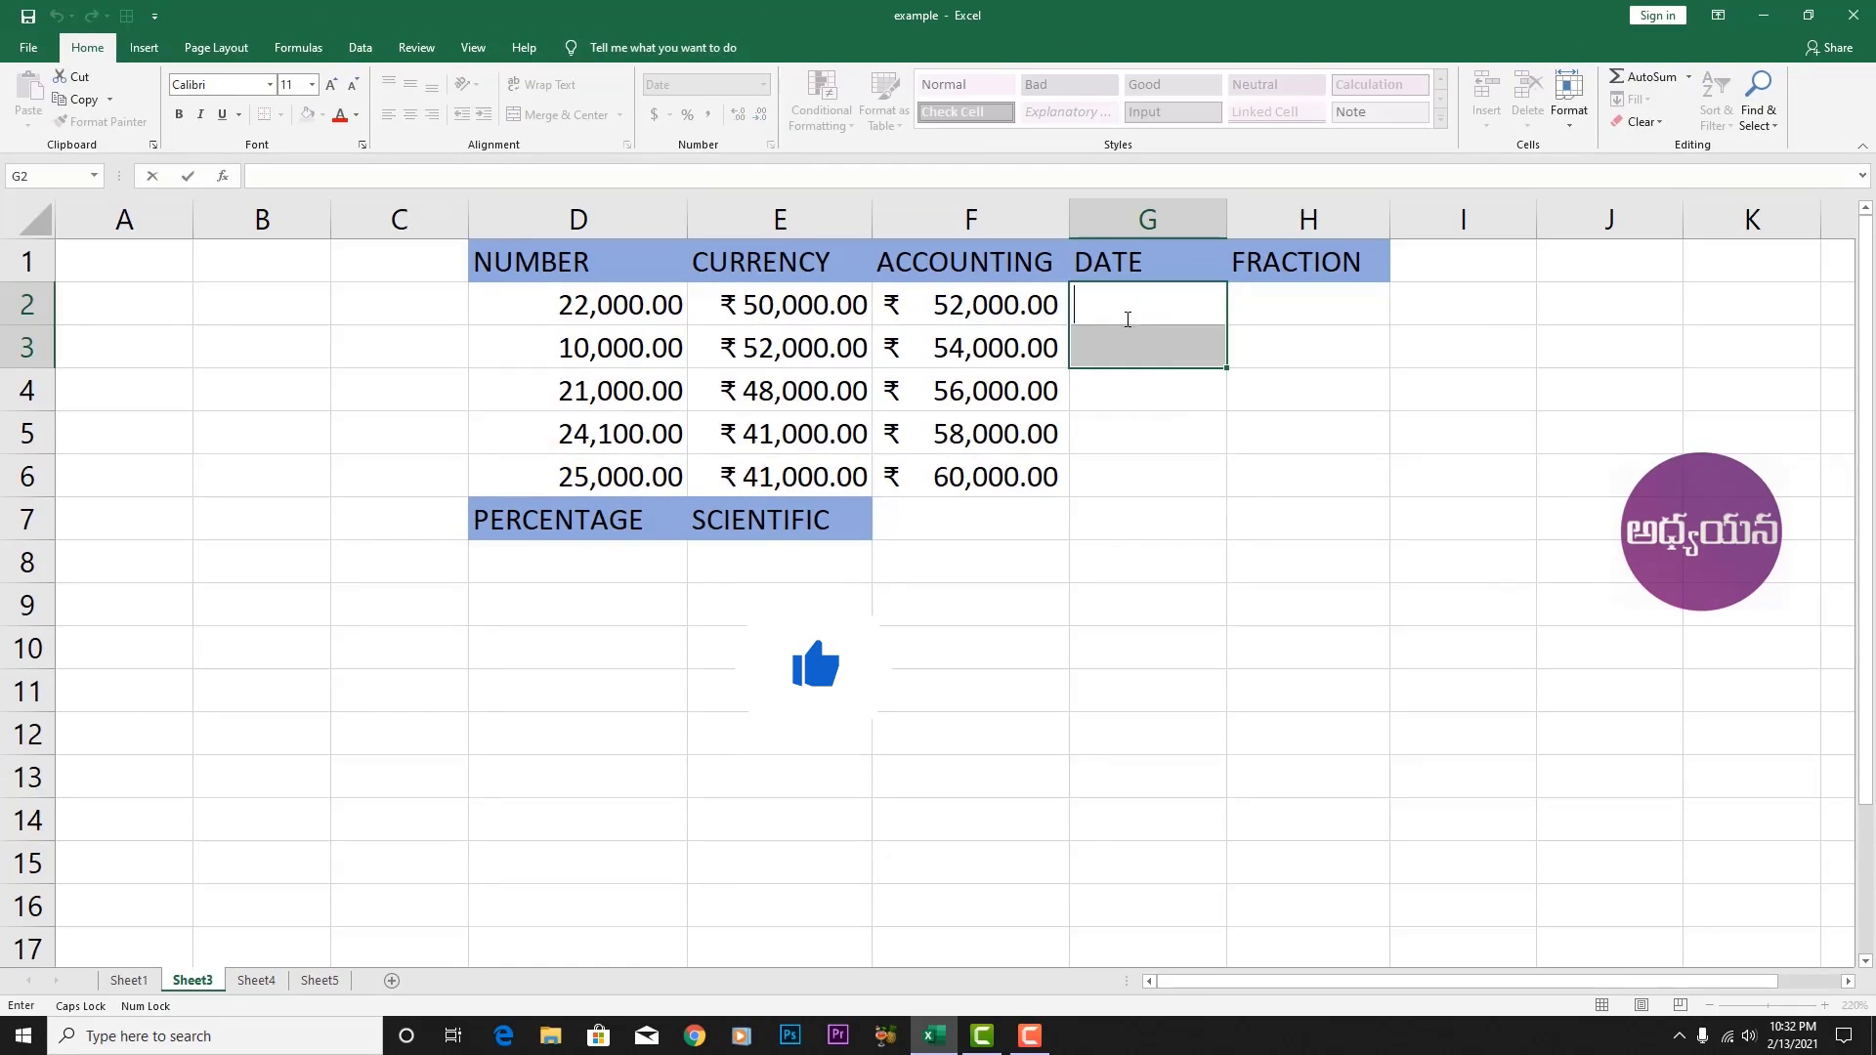
click(1135, 313)
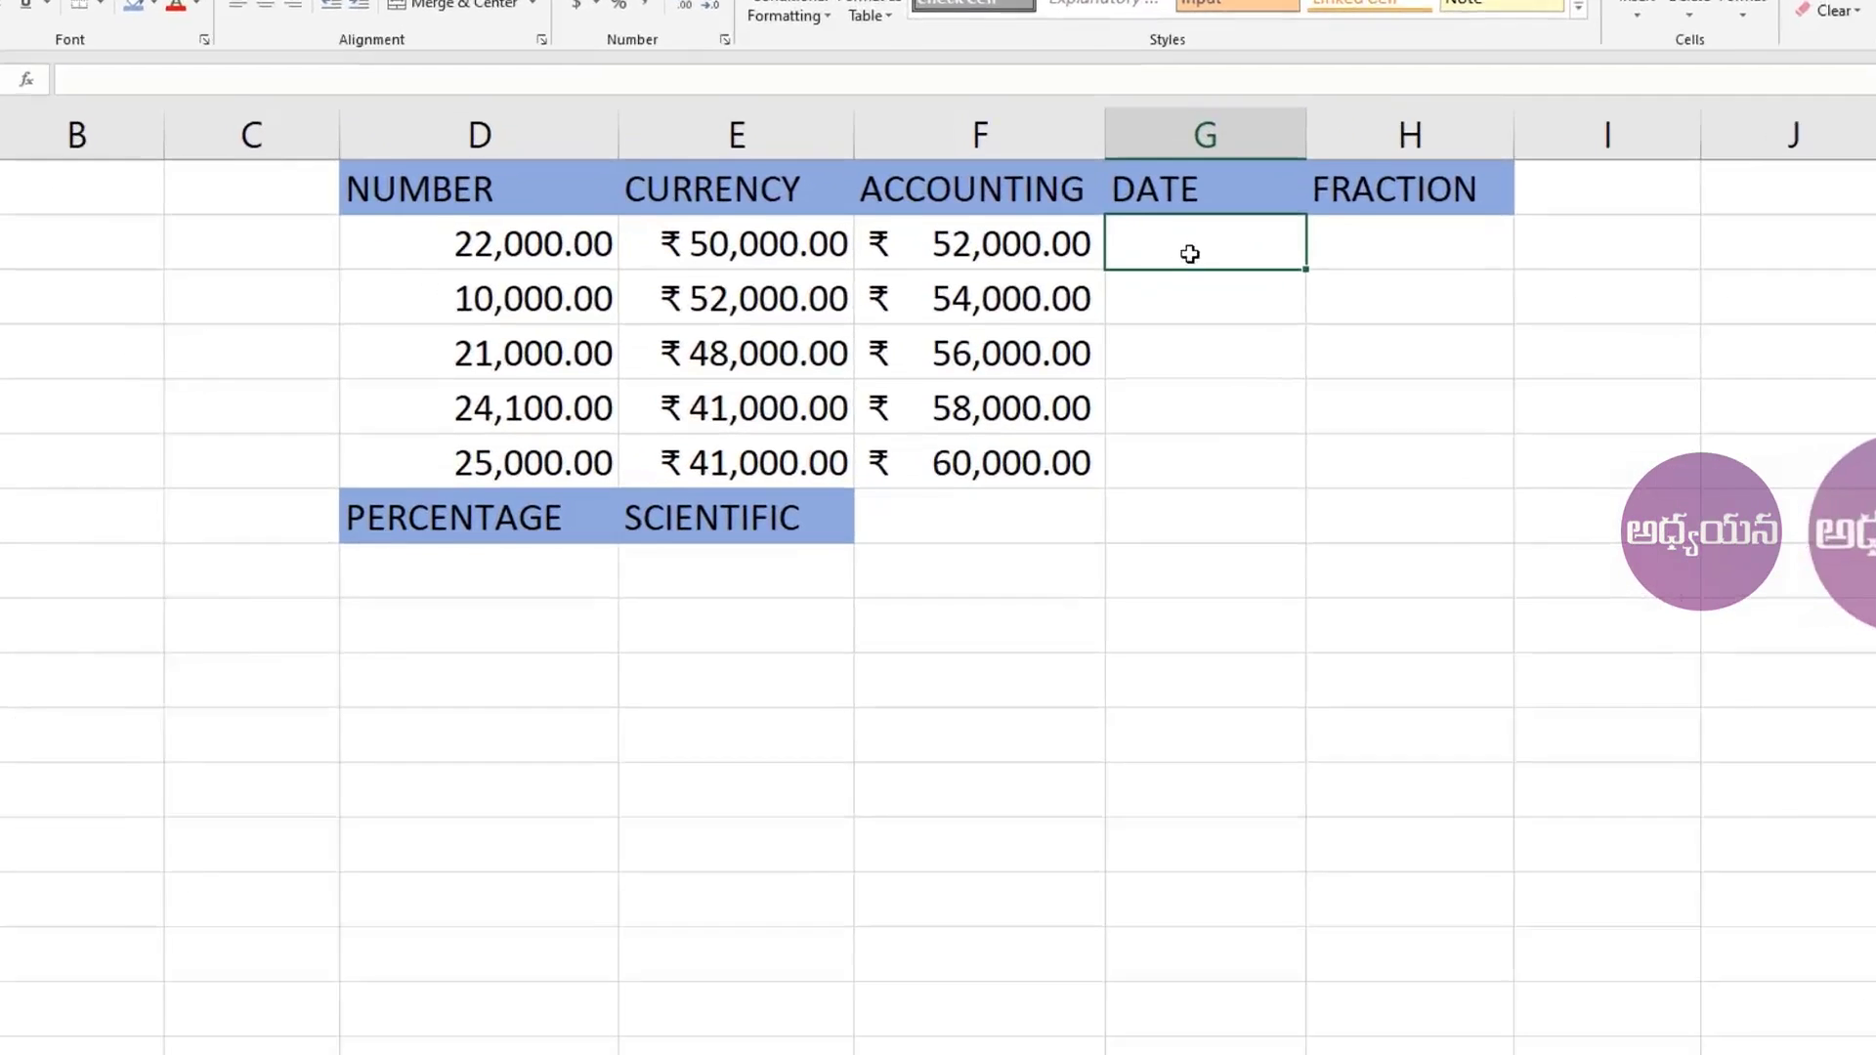
text(2)
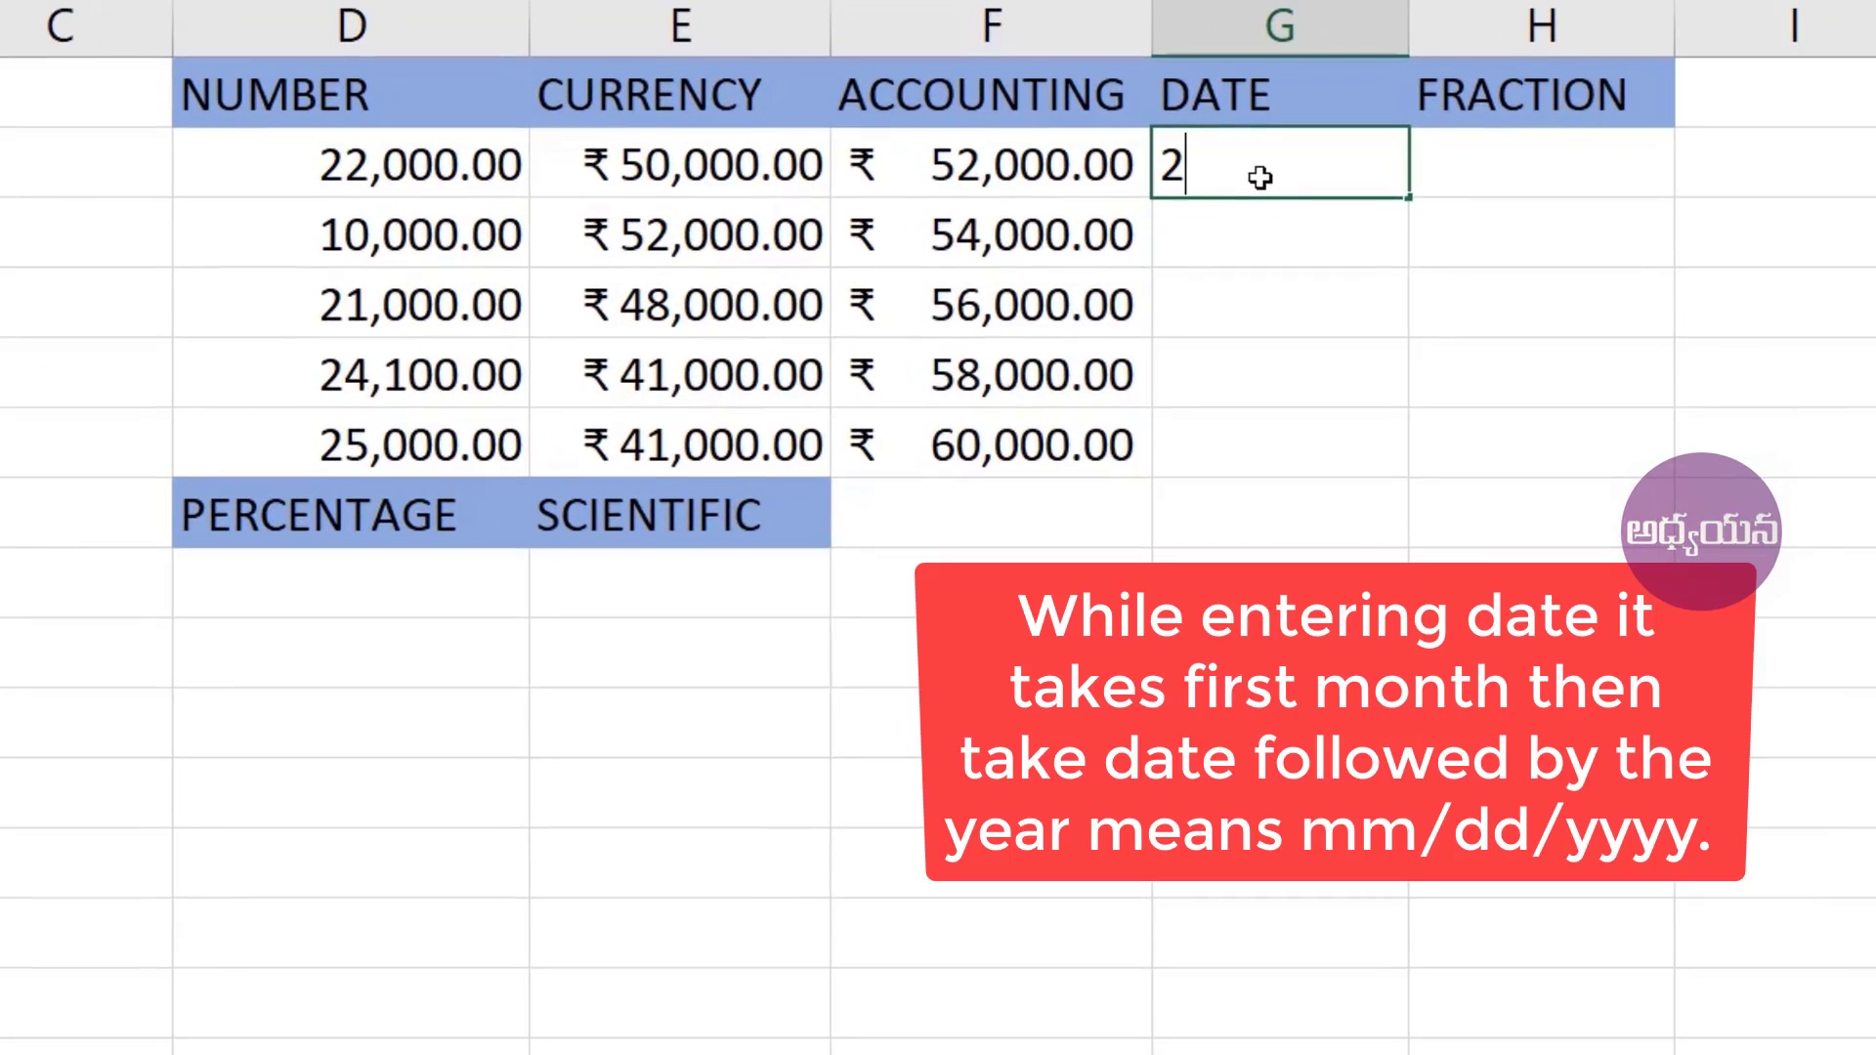
text(/)
key(BackSpace)
key(BackSpace)
text(02/01)
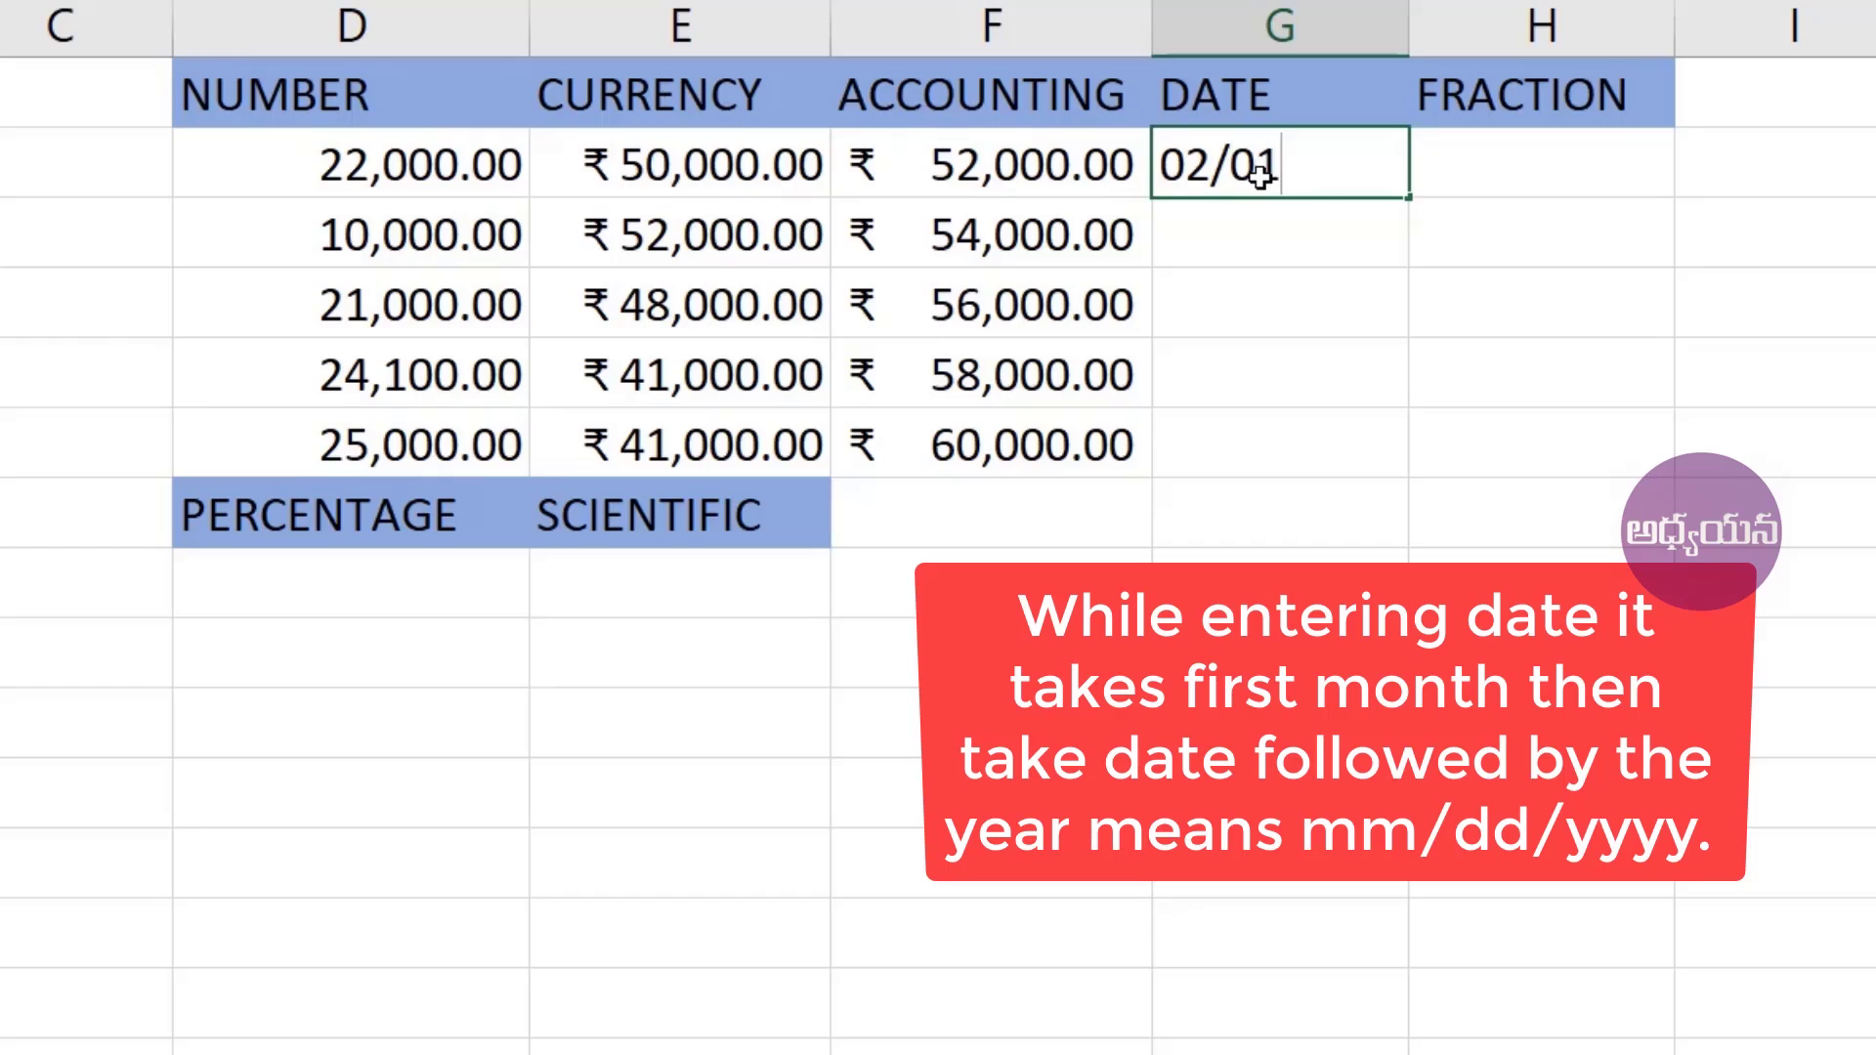
text(/2021)
key(Return)
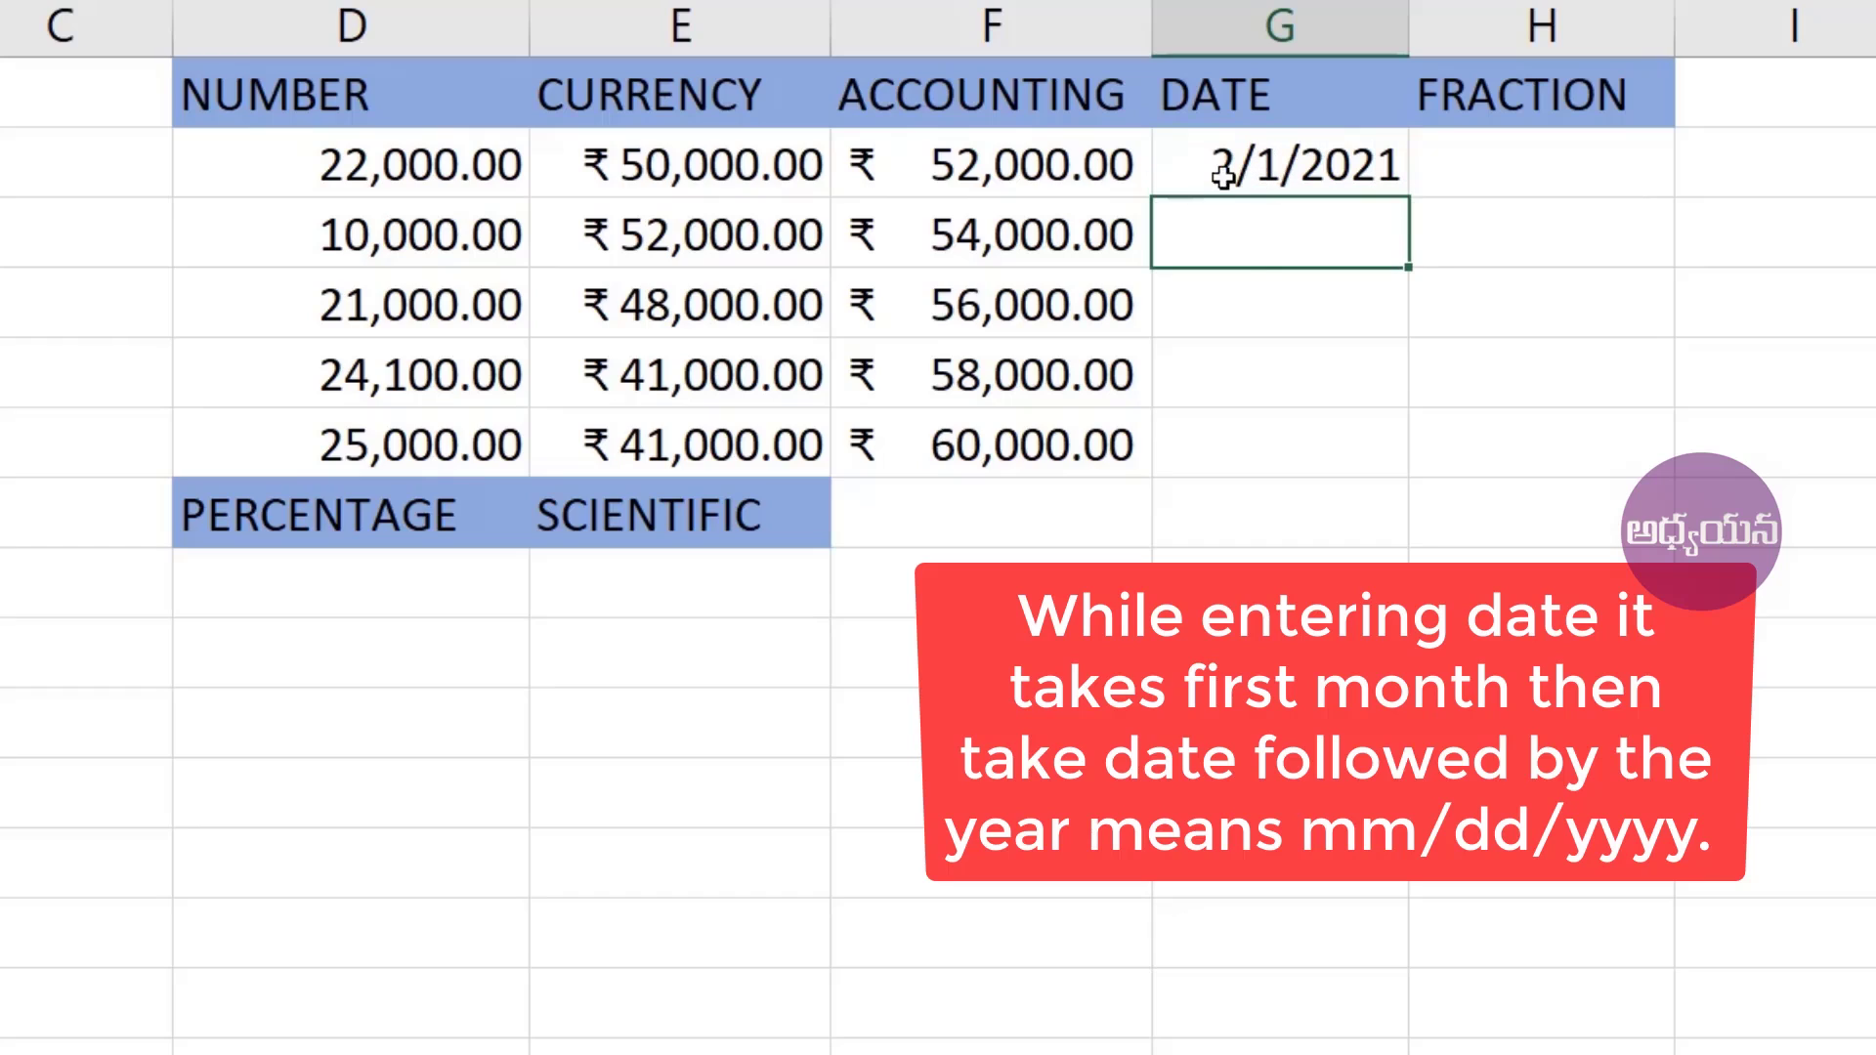
- Enter the consecutive dates 2/2/2021 through 2/5/2021 in cells G3:G6
text(3/)
key(Escape)
text(2/)
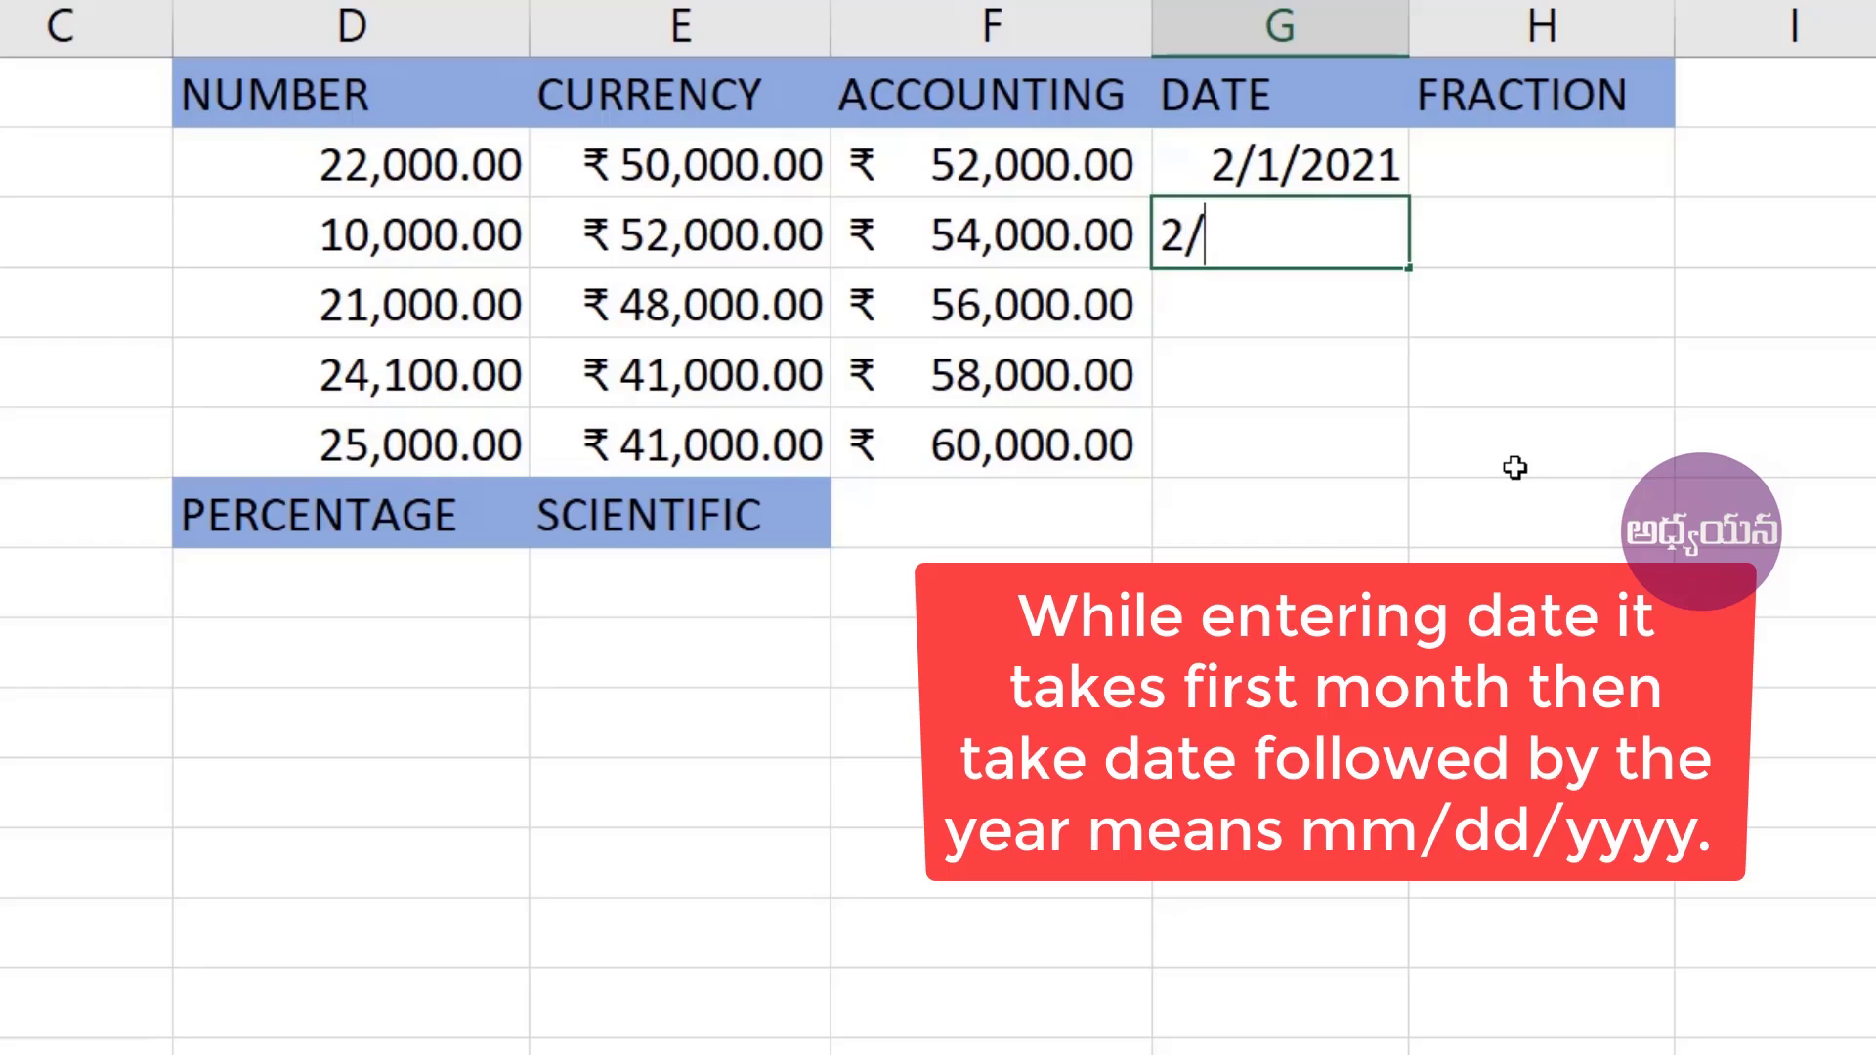
text(2/2021)
key(Return)
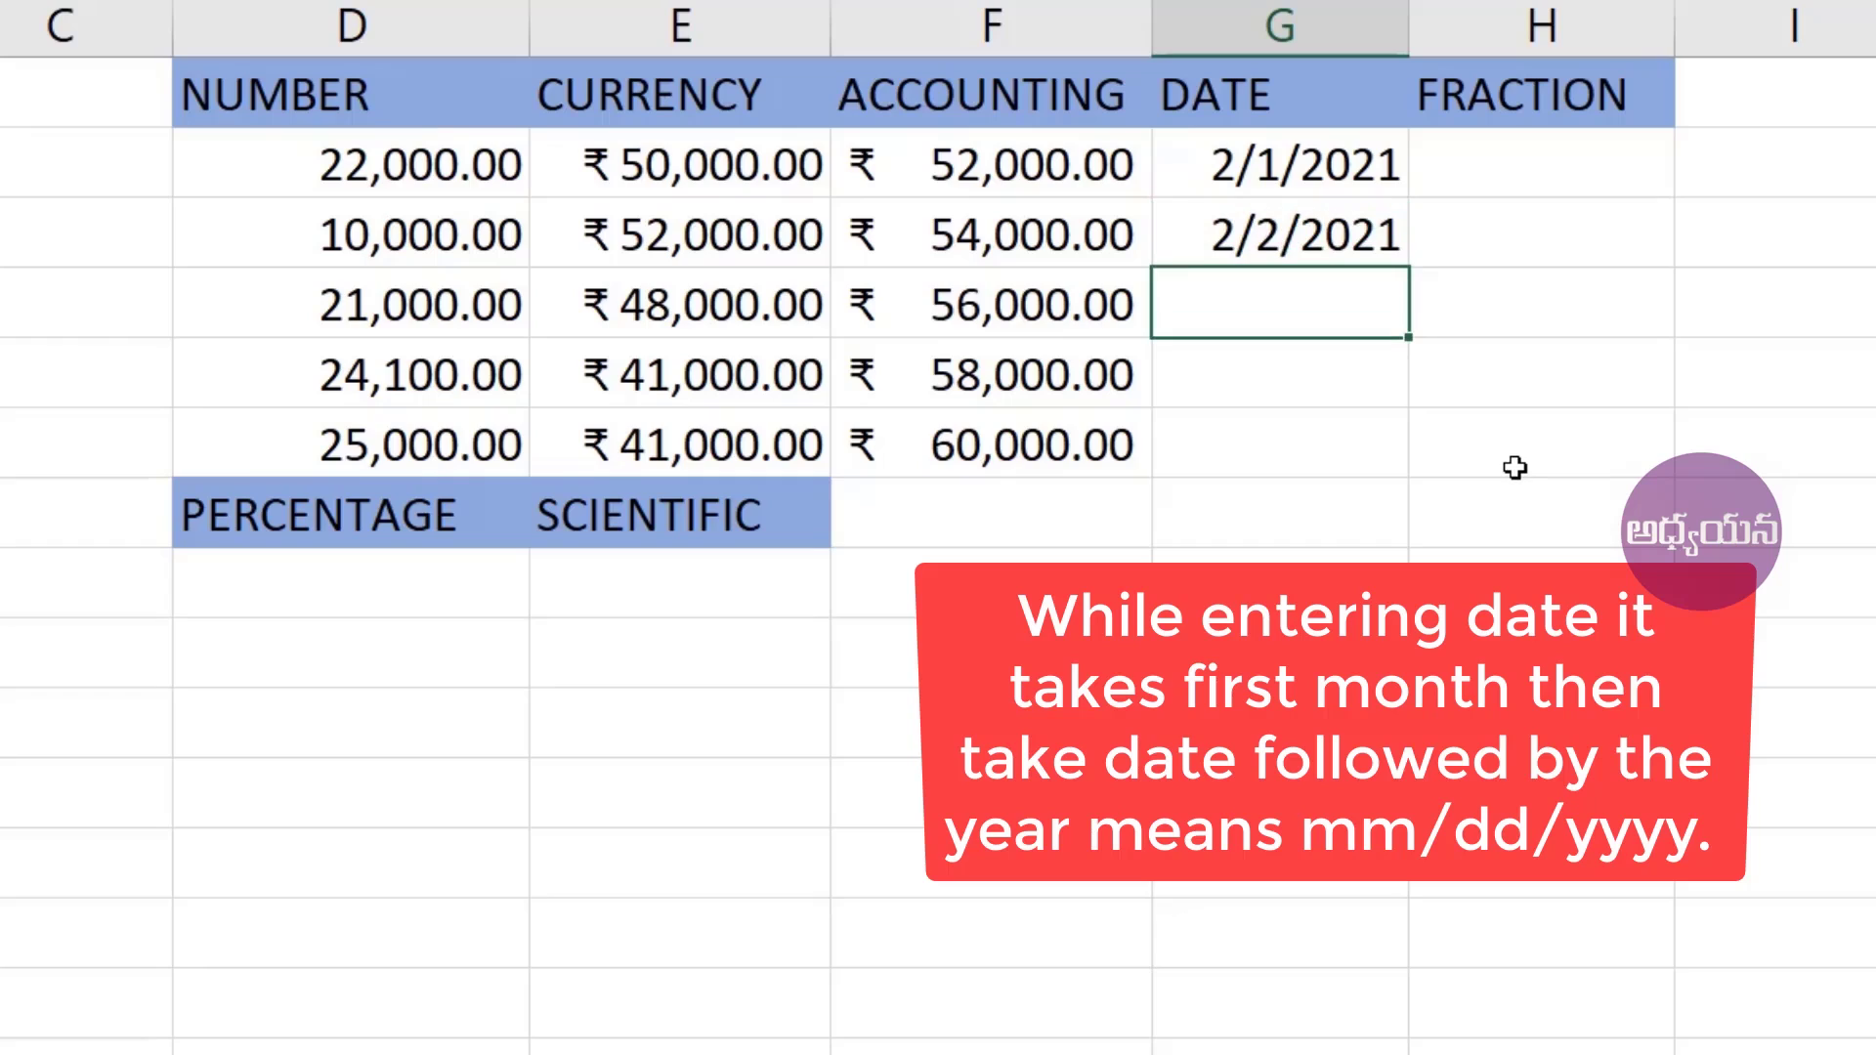
text(2/3/2021)
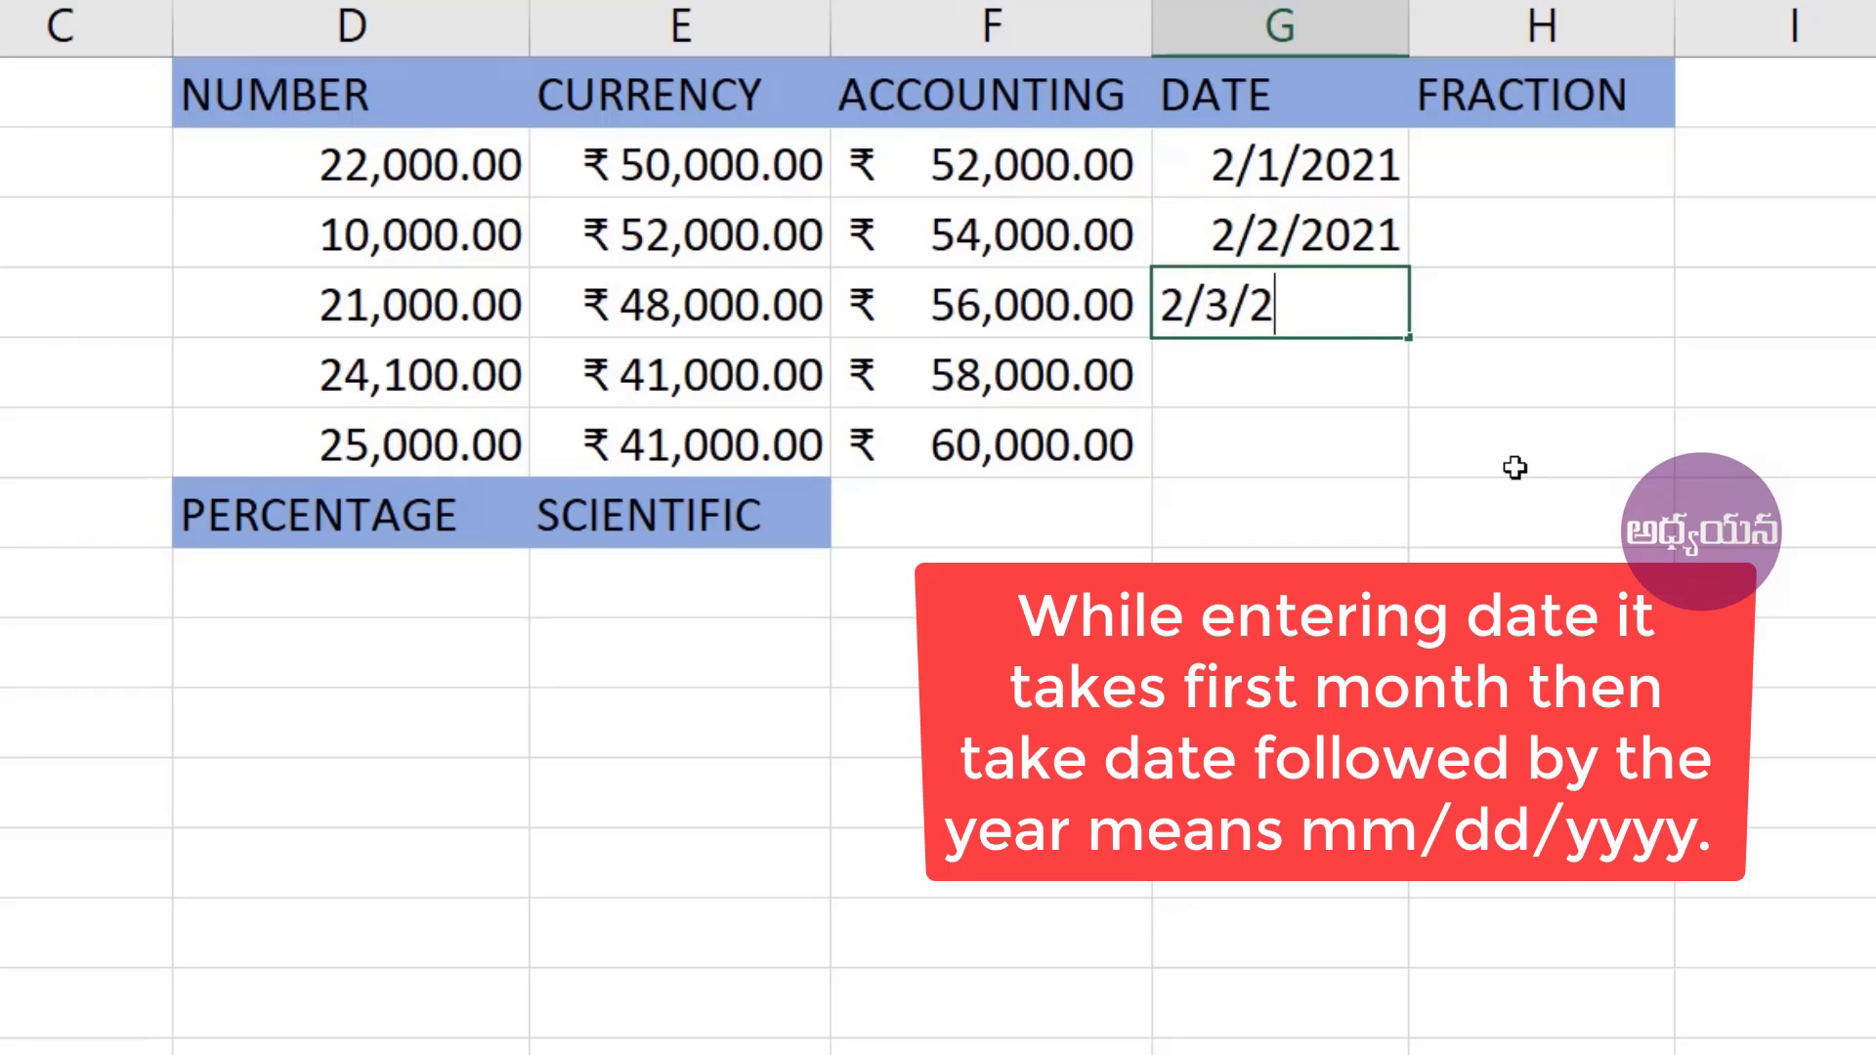
key(Return)
text(2/4/2021)
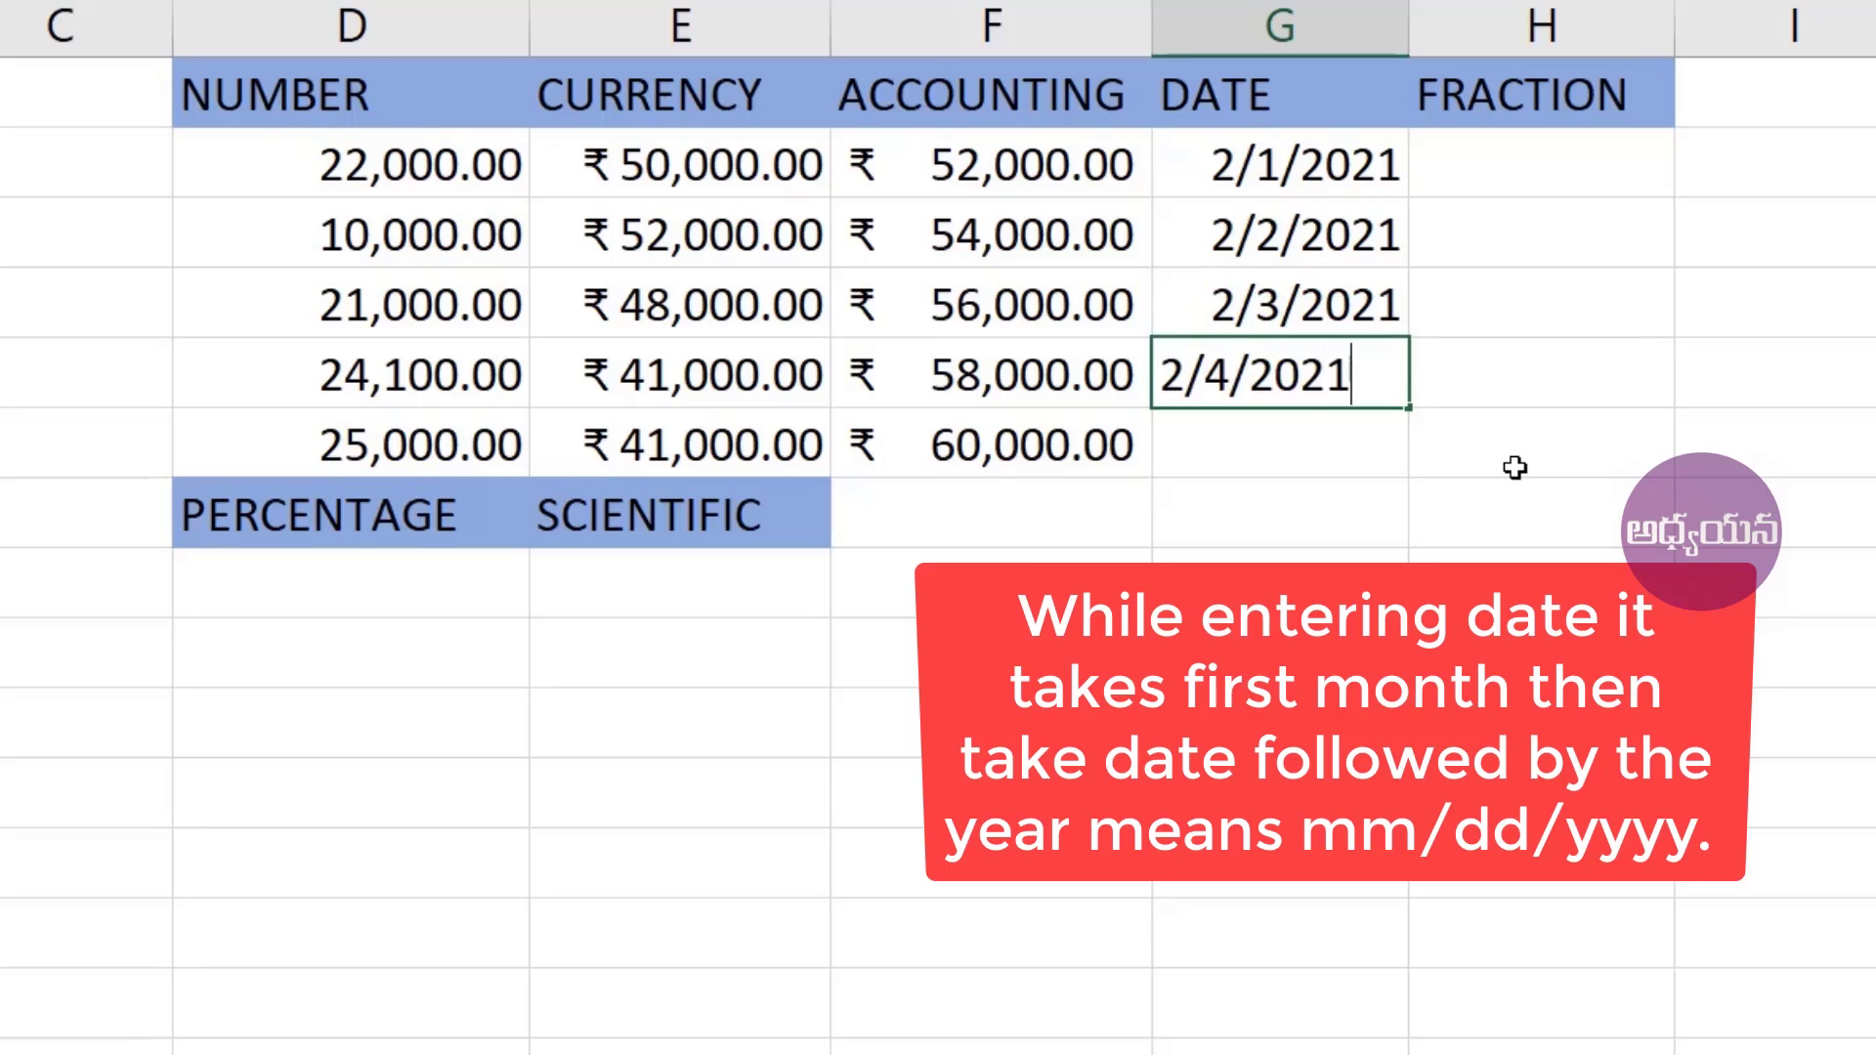
key(Return)
text(2/5)
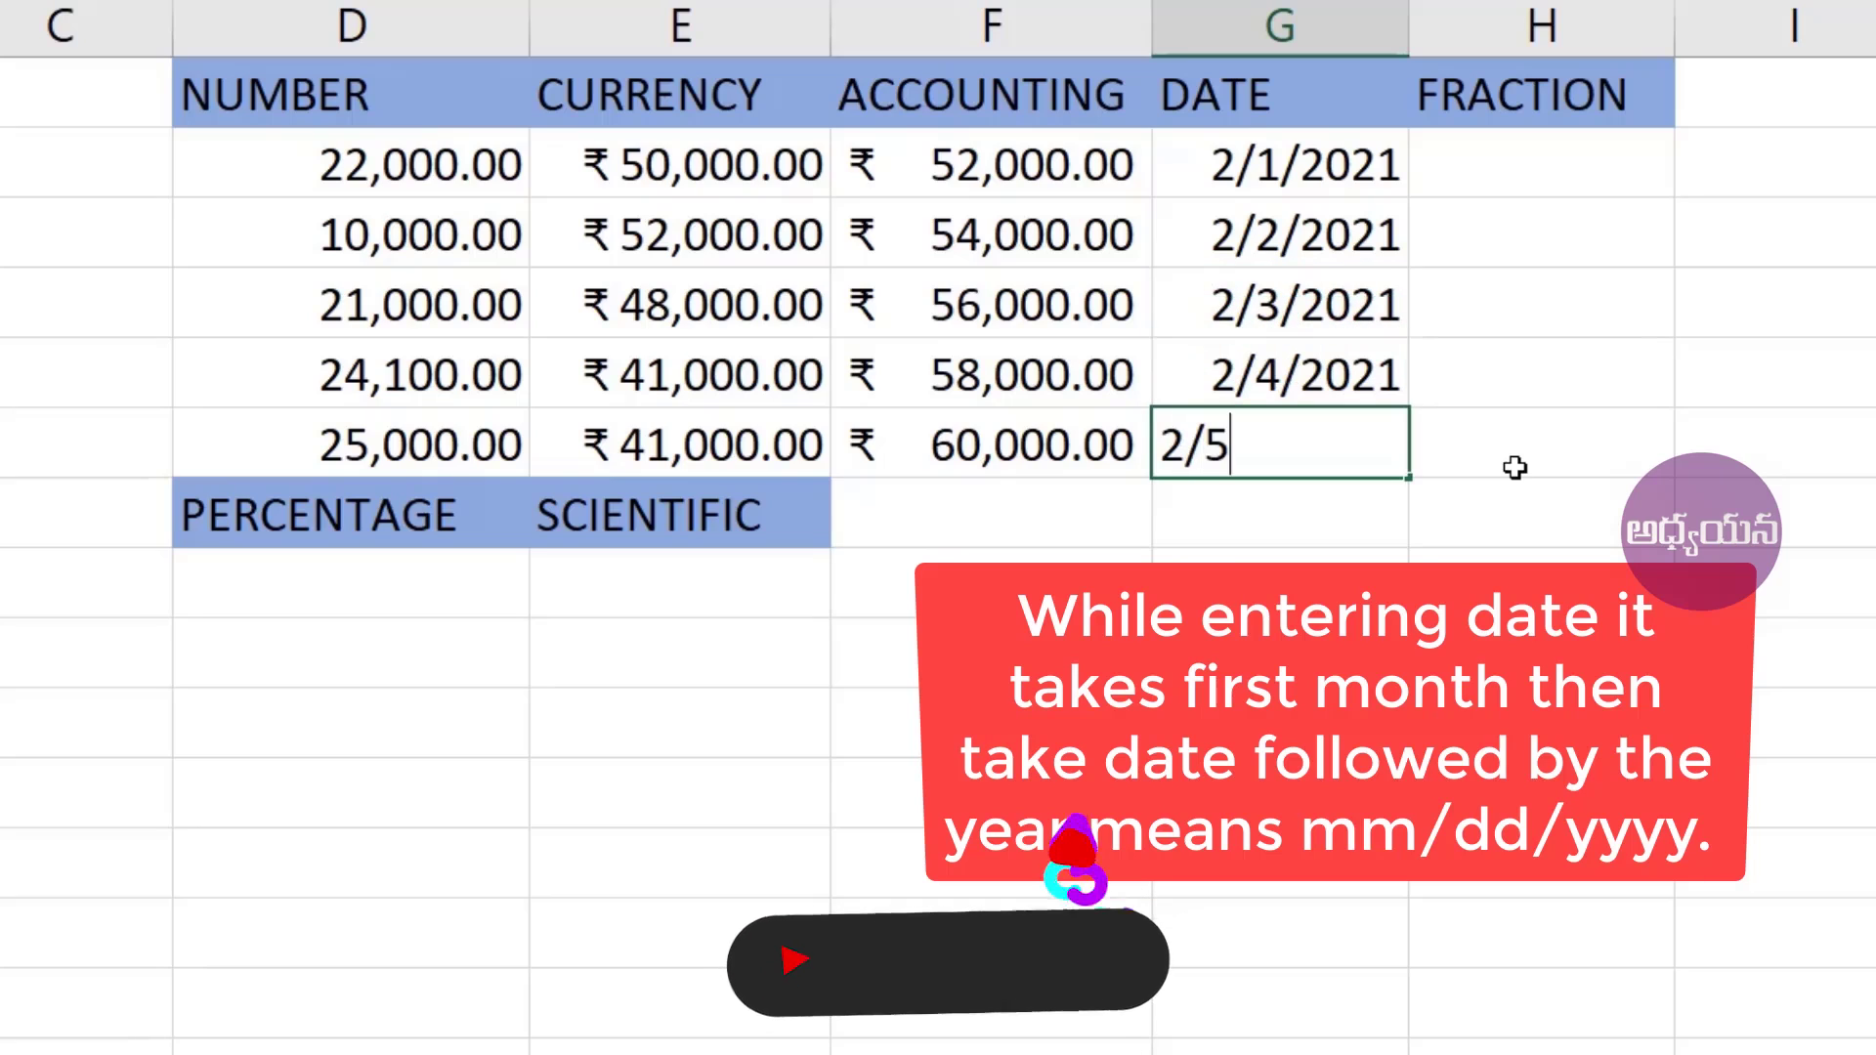
text(/2021)
key(Return)
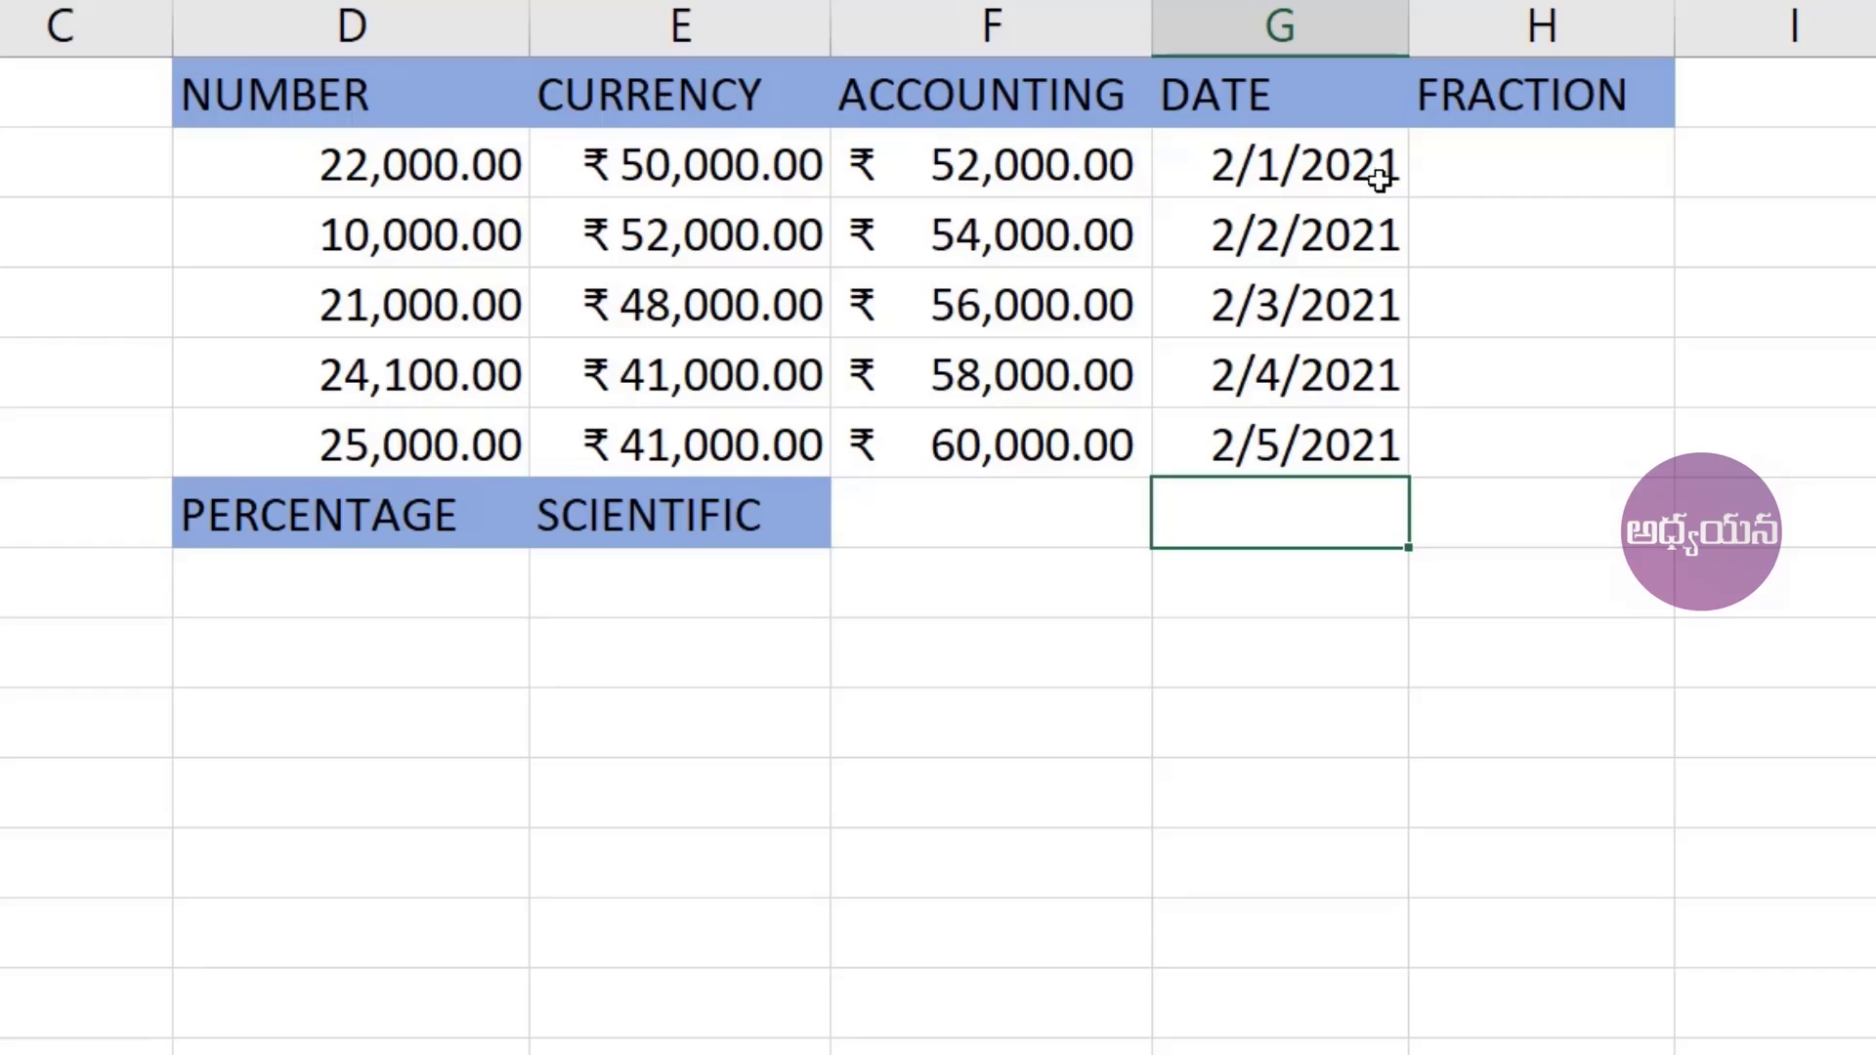
- Open the Format Cells dialog for the dates in G2:G6 and preview the *Wednesday, March 14, 2012 date type
drag(1353, 171, 1298, 435)
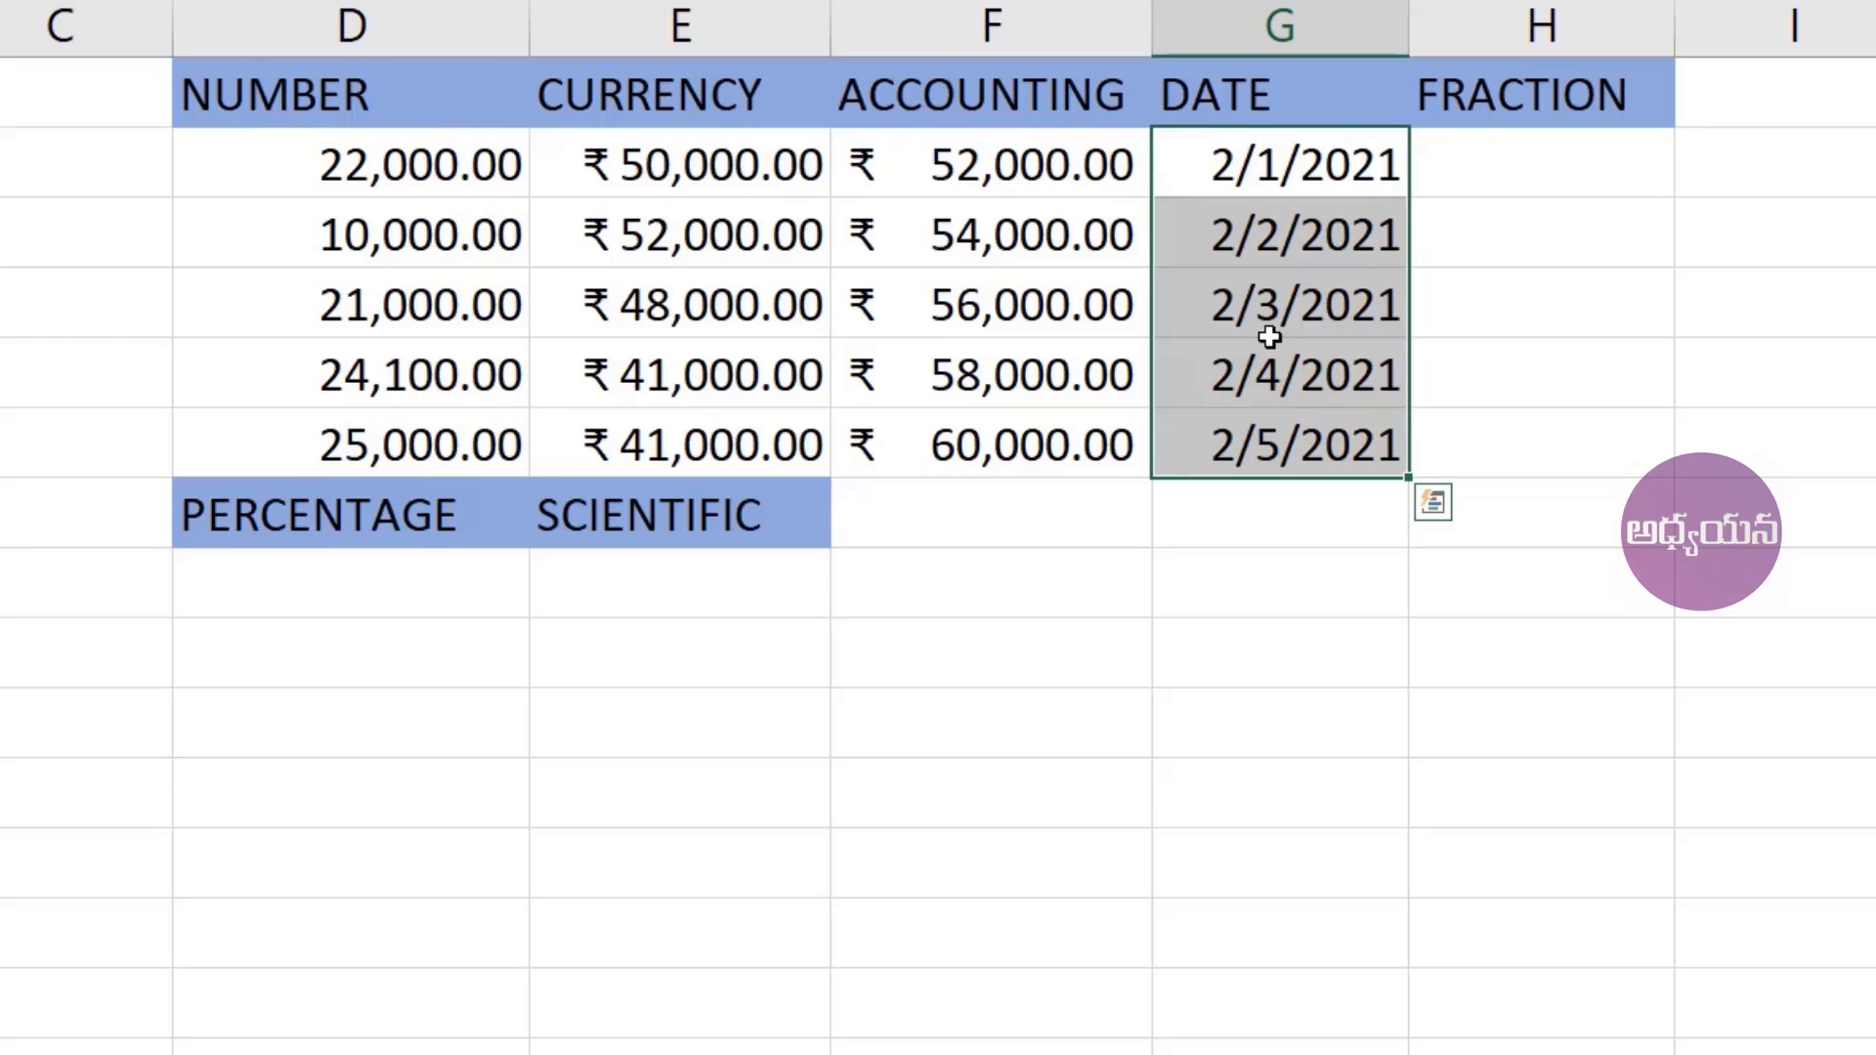
right_click(1260, 296)
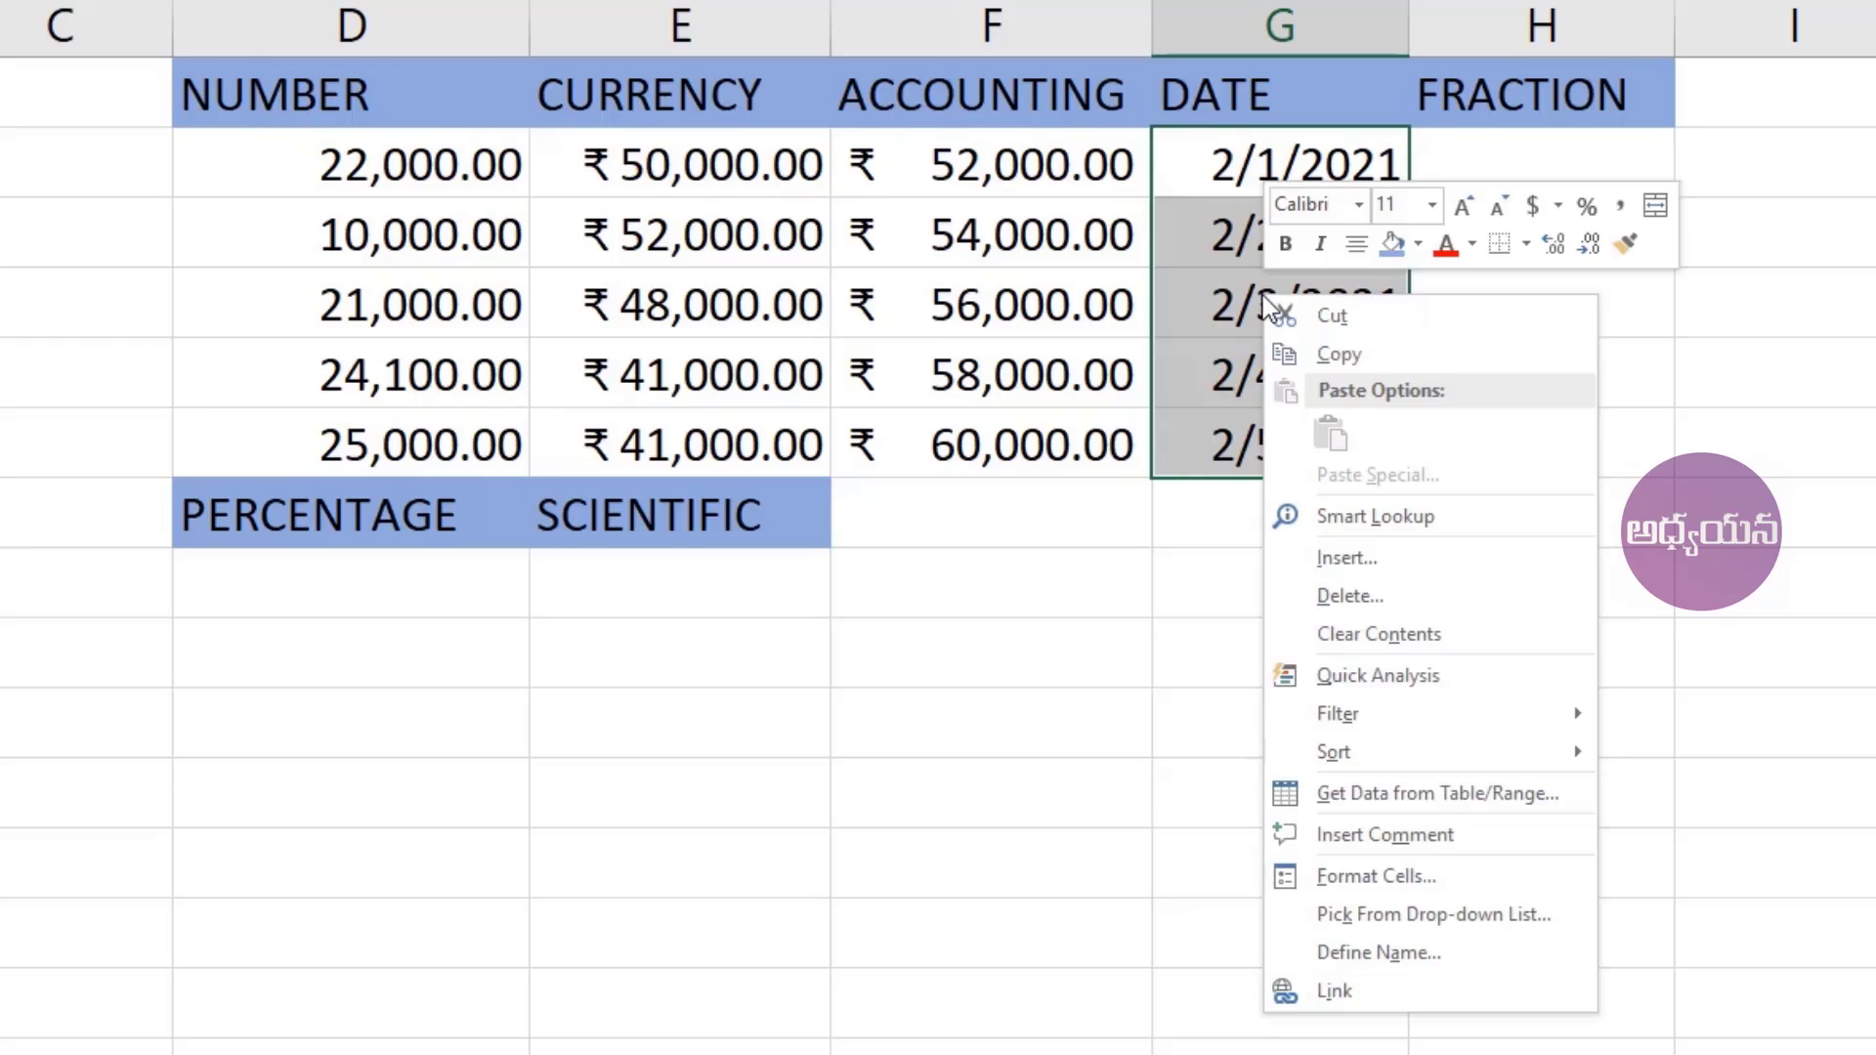
click(1363, 884)
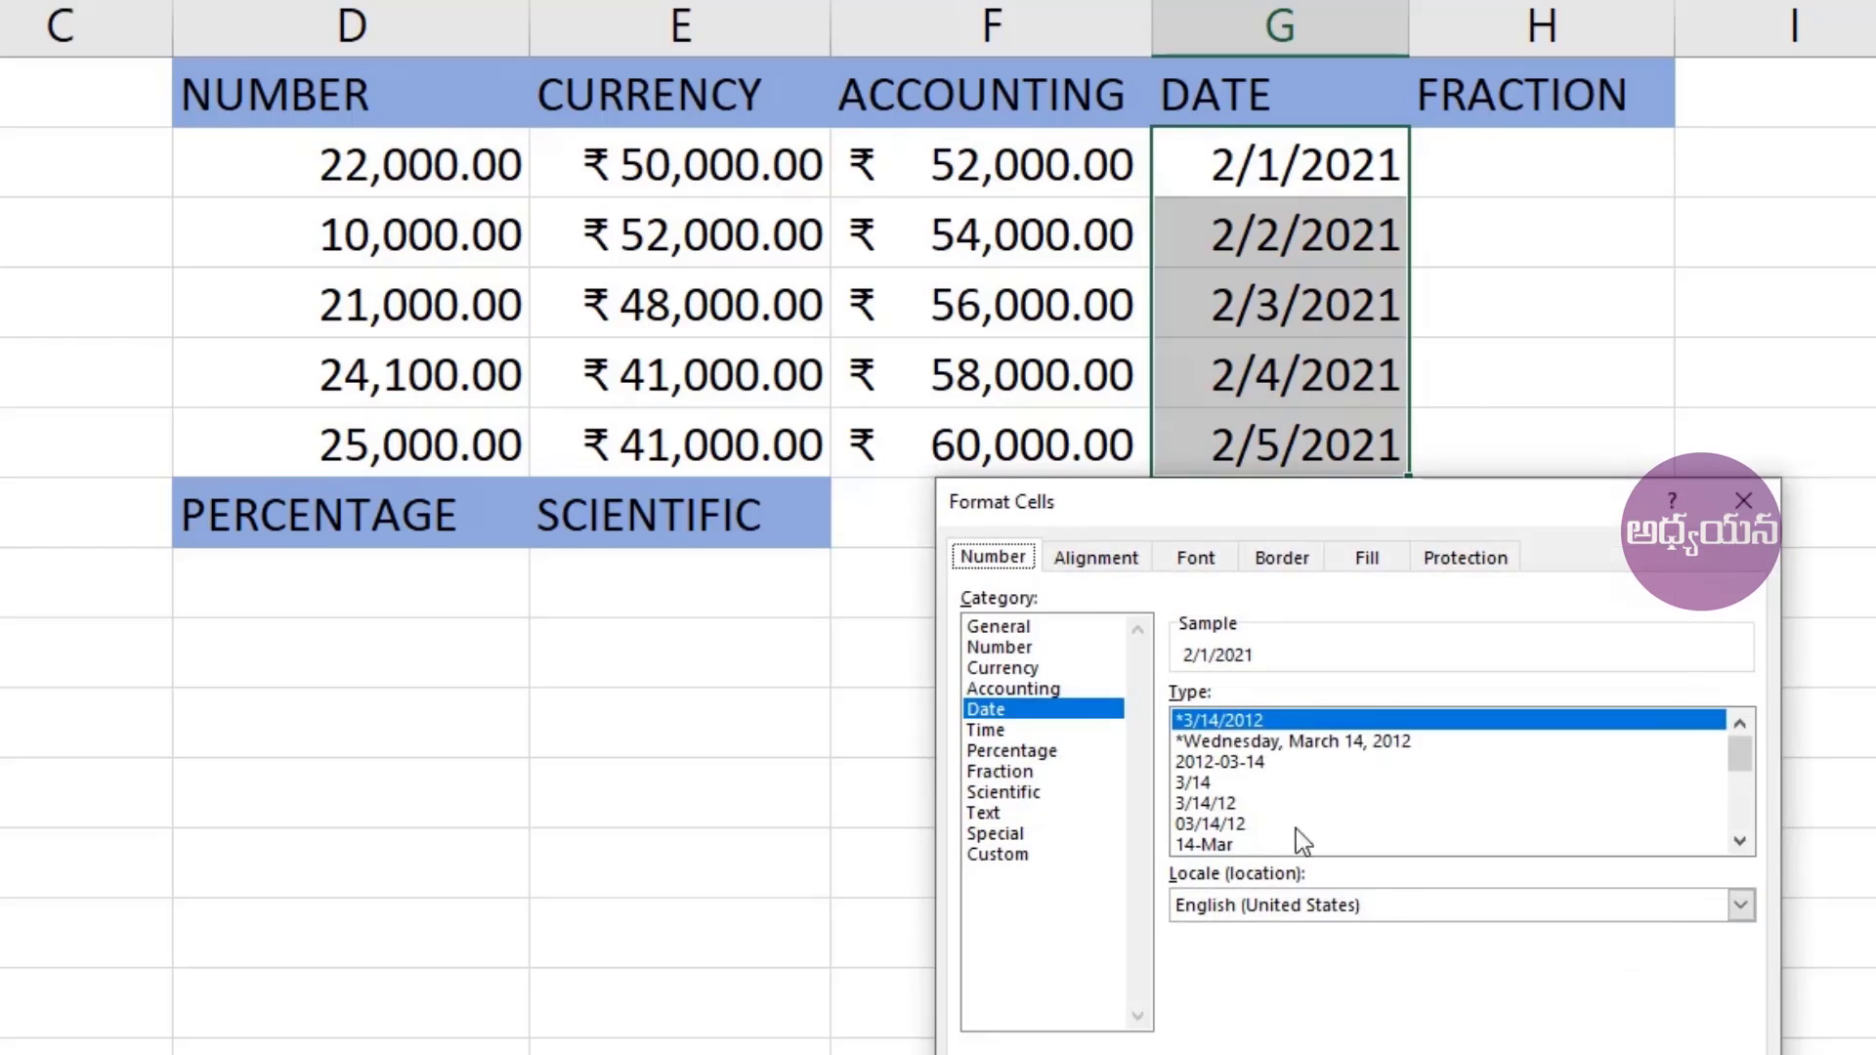
click(1214, 743)
click(1255, 763)
click(1262, 742)
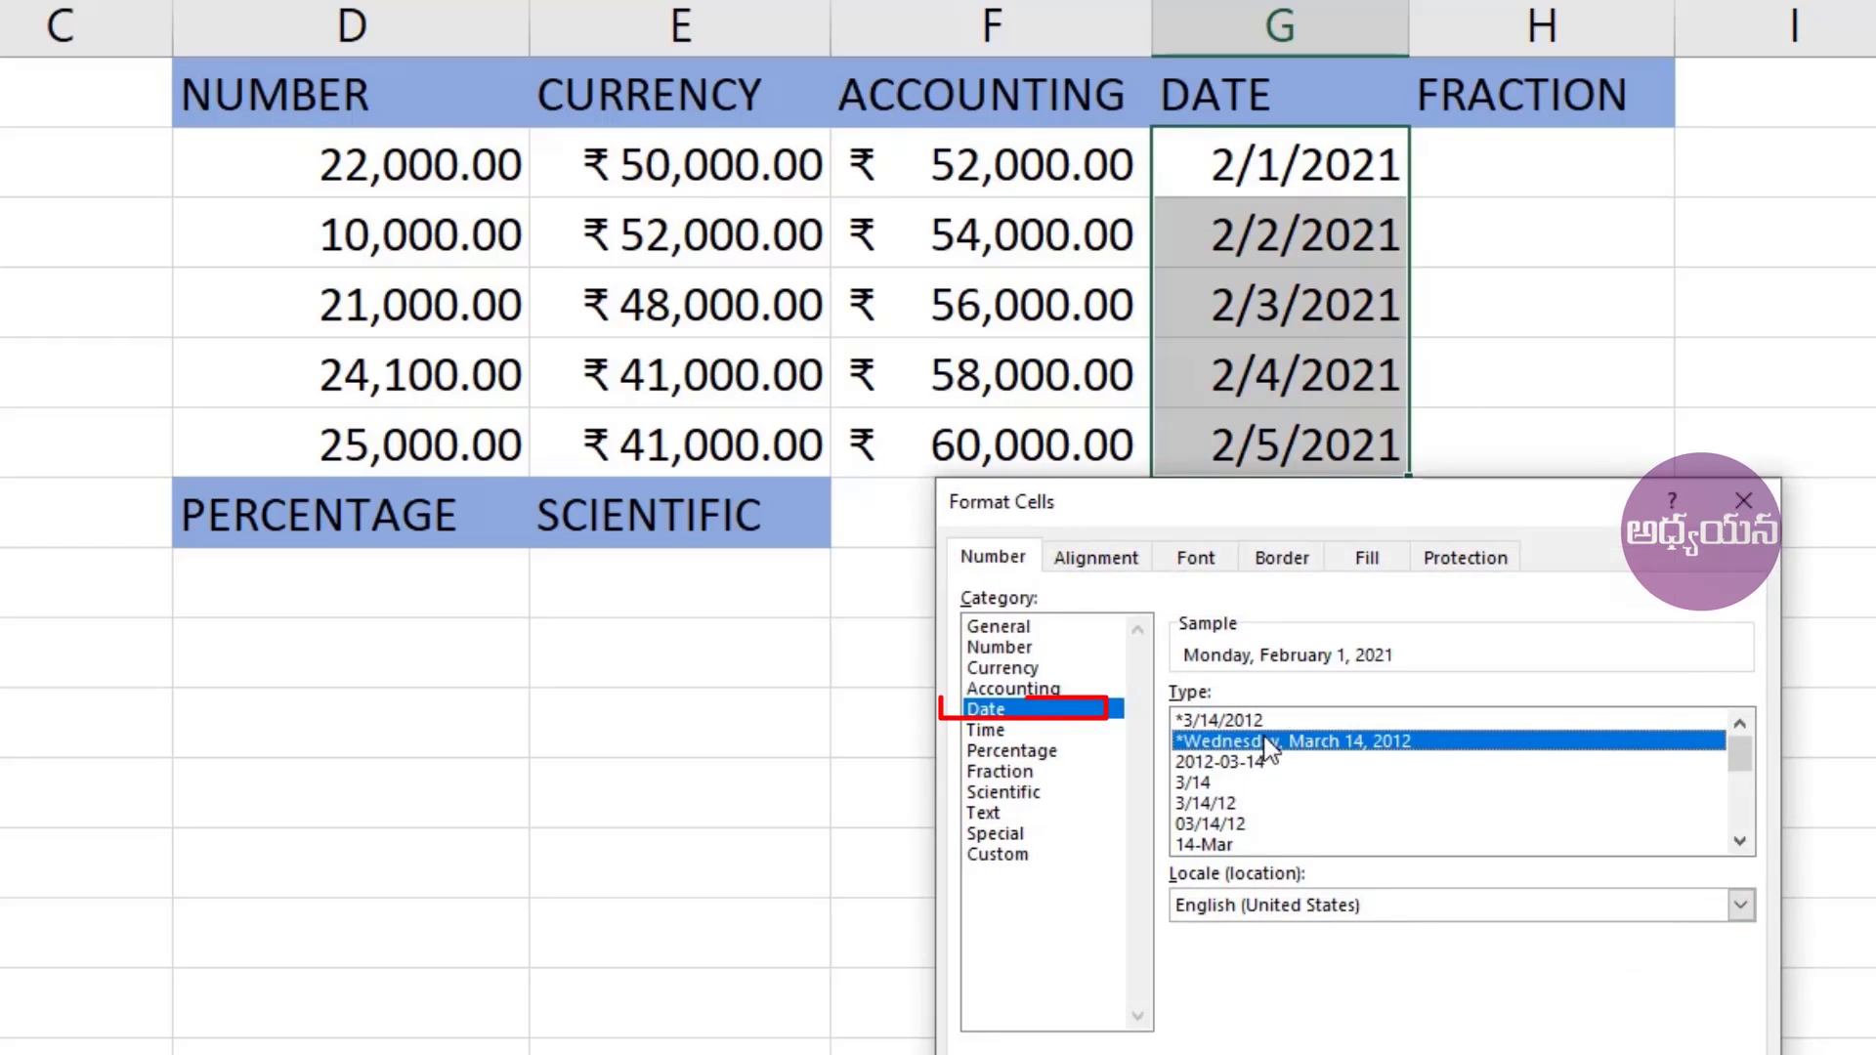
- Preview the other date types for G2:G6 and apply the 14-Mar-12 type with the single-digit day
click(1270, 765)
click(1260, 783)
click(1248, 805)
click(1251, 827)
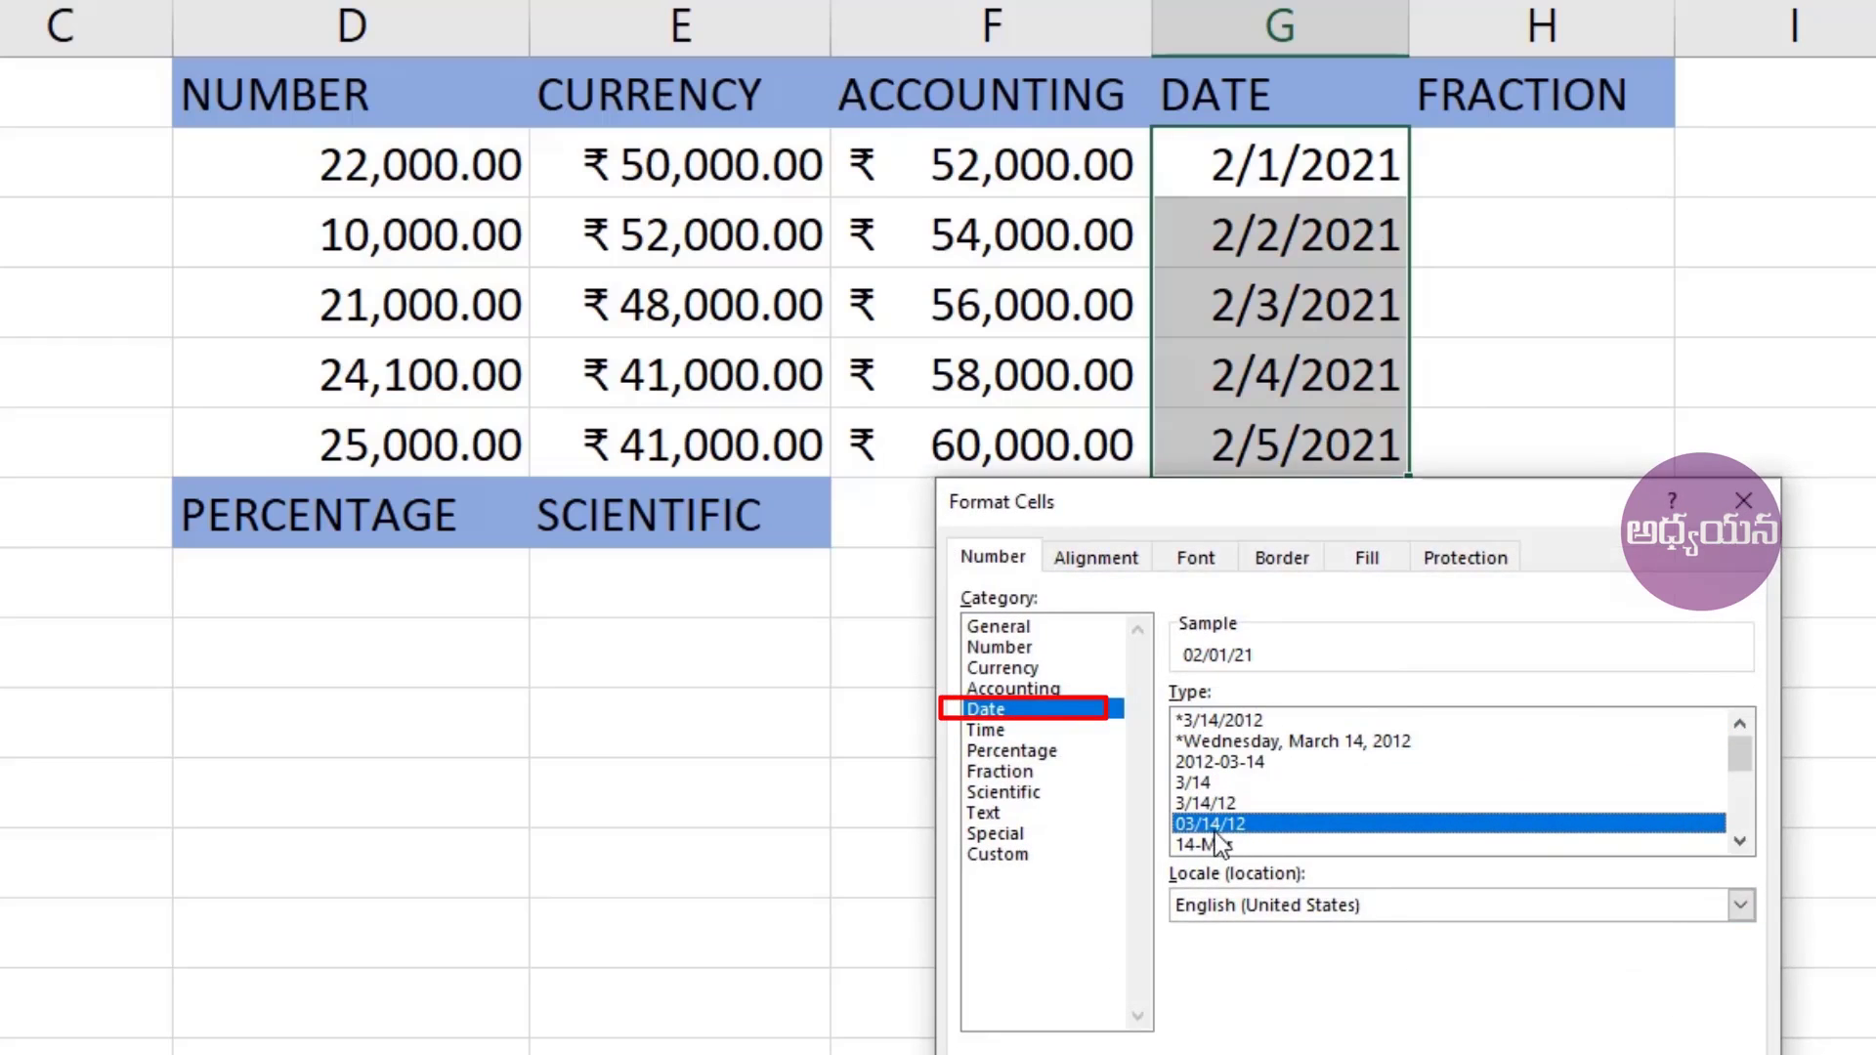
click(1219, 844)
key(Down)
key(Down)
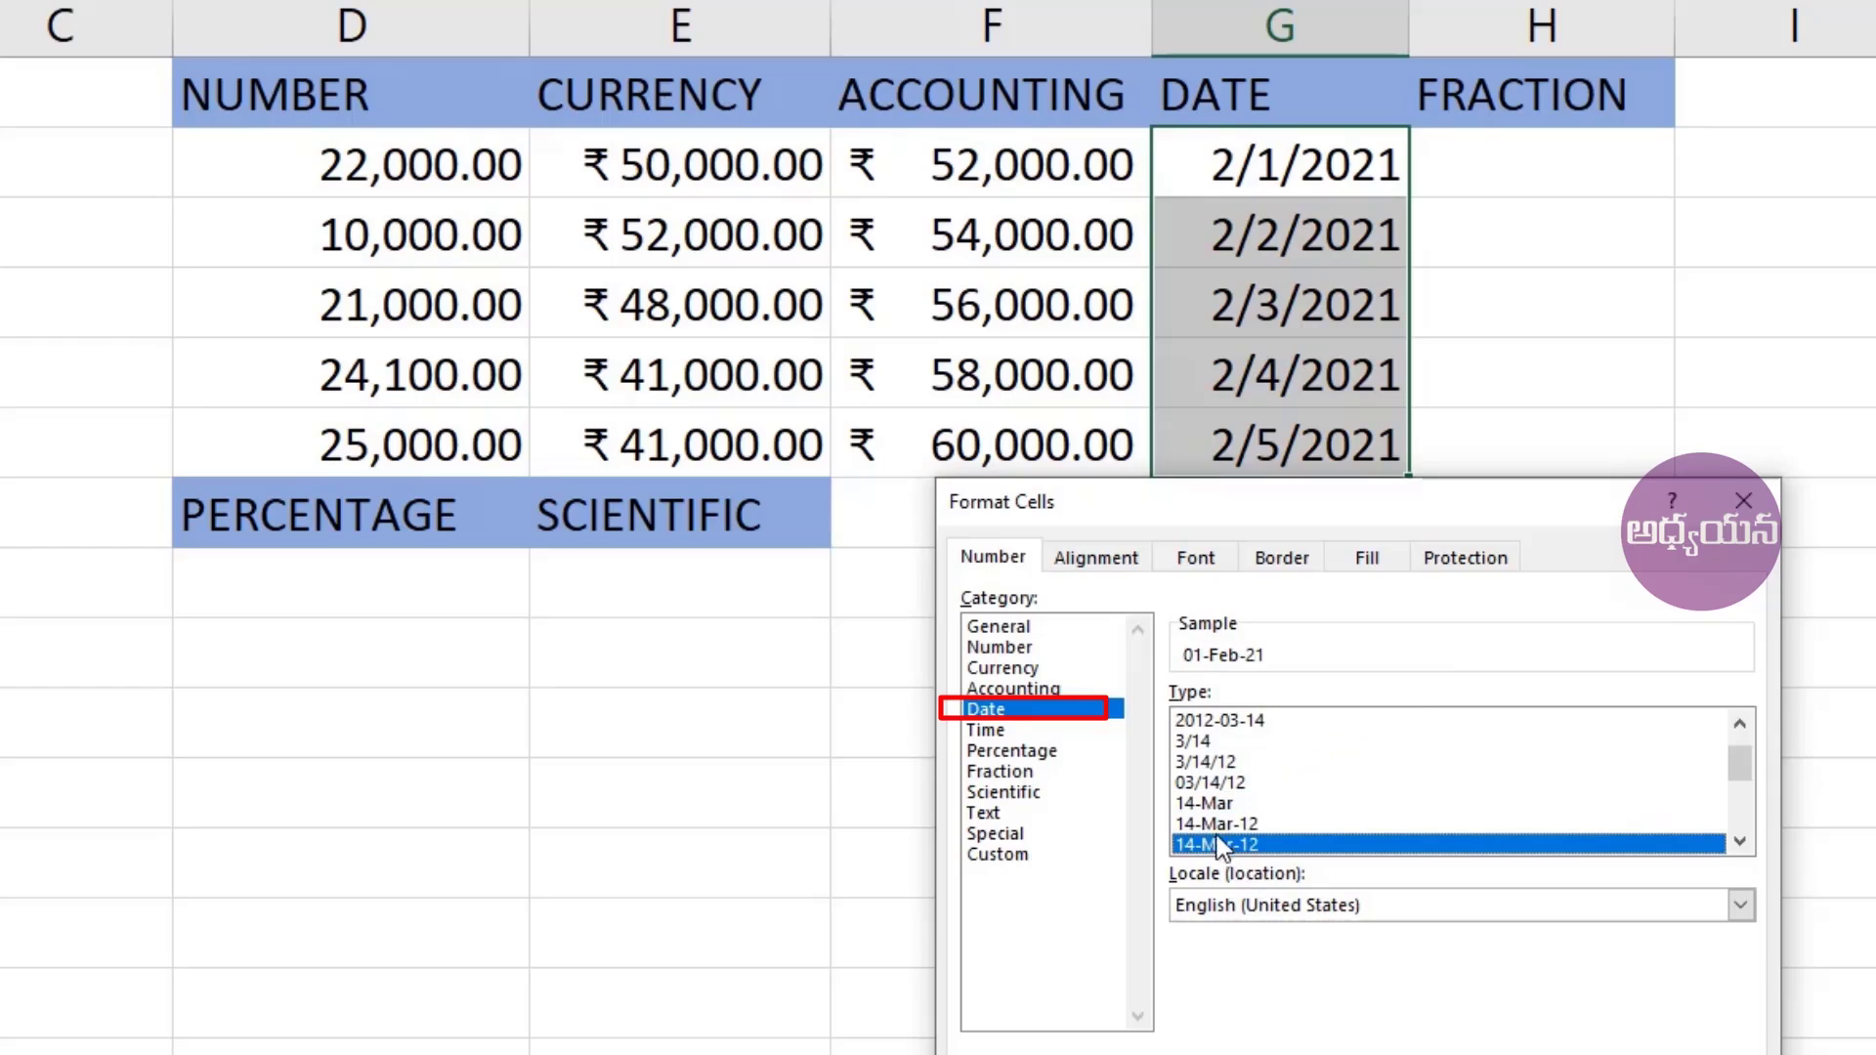
click(1210, 826)
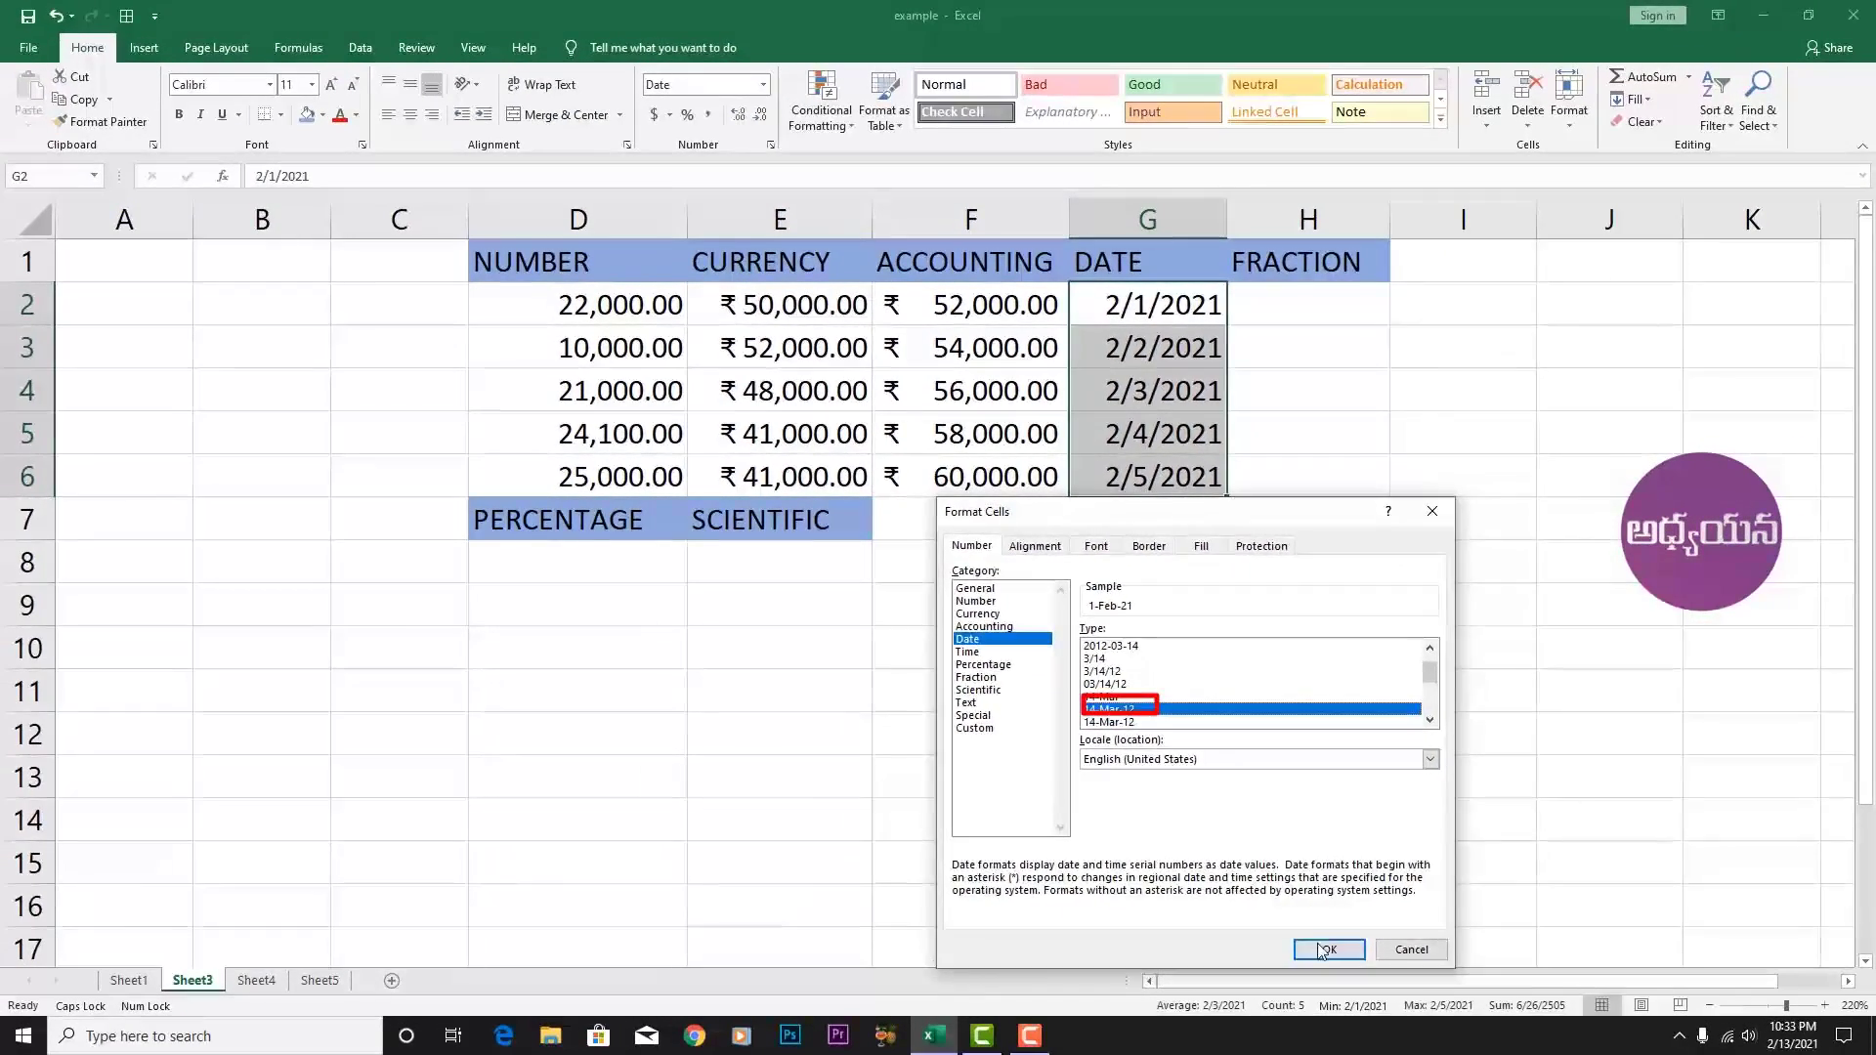
click(1321, 951)
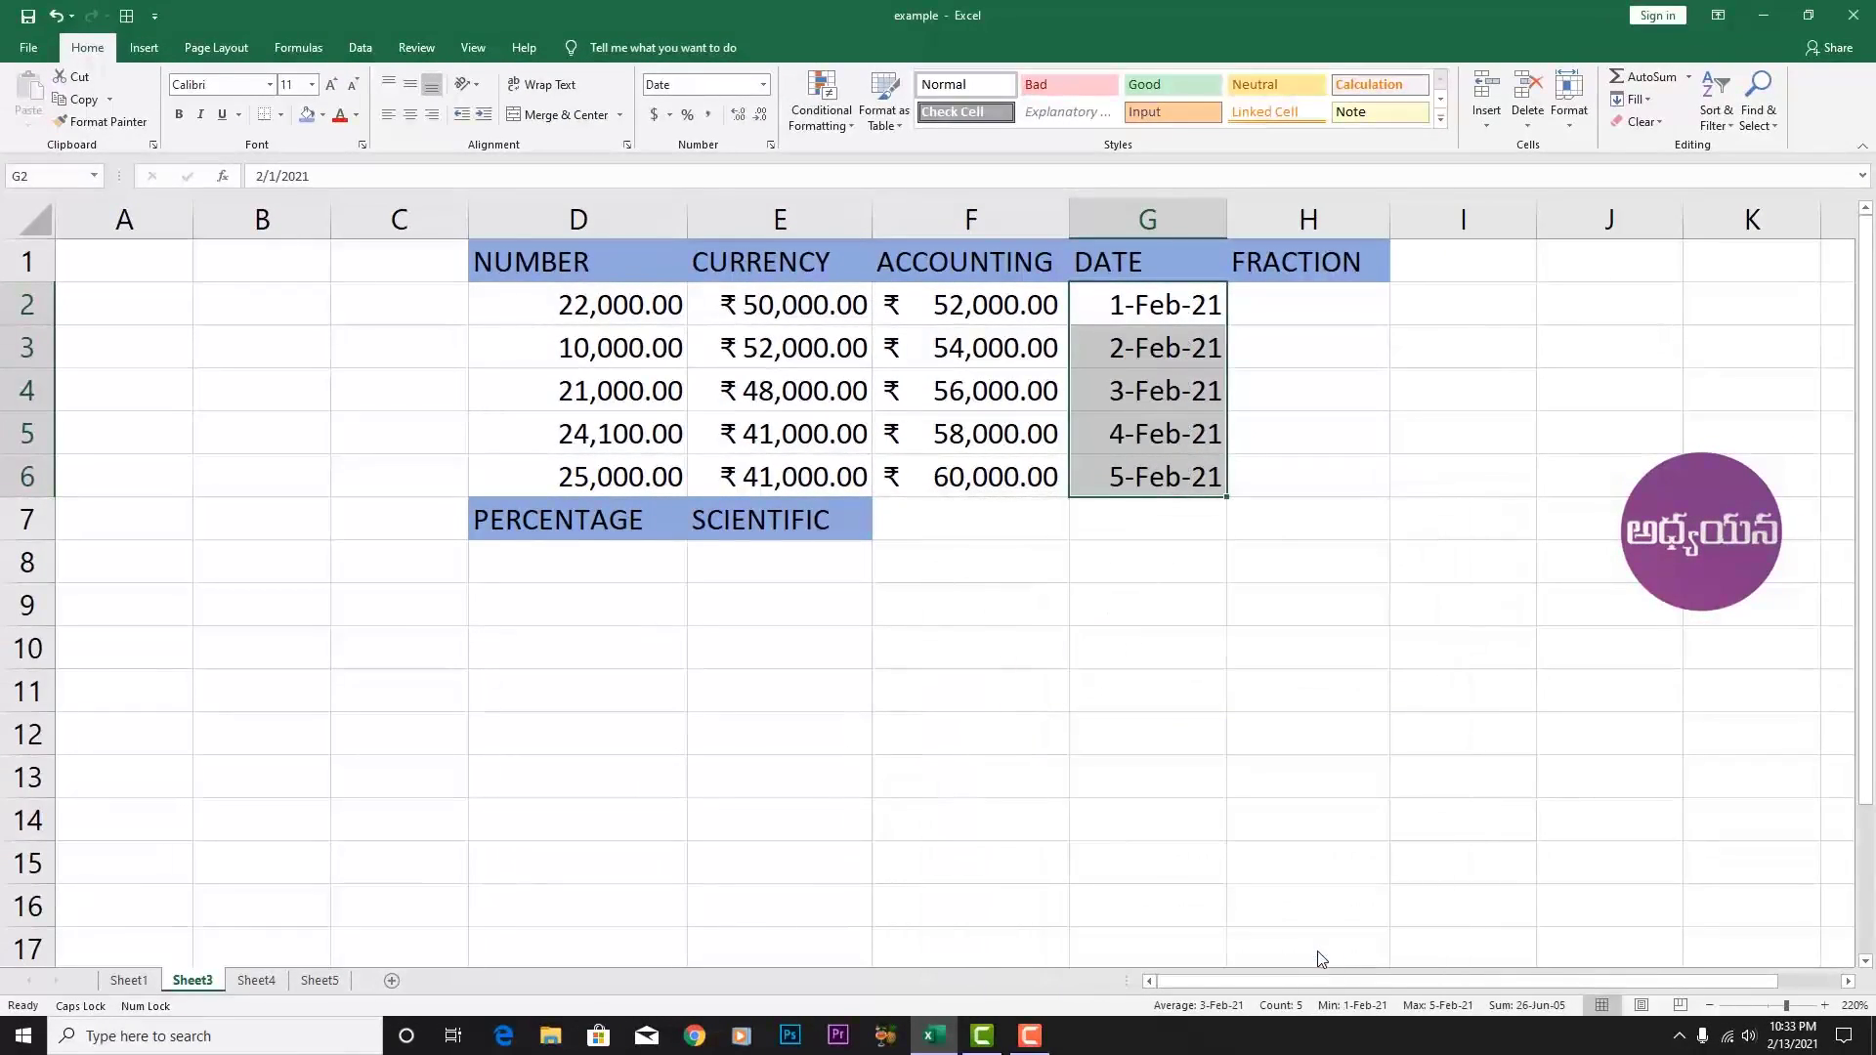
click(1109, 459)
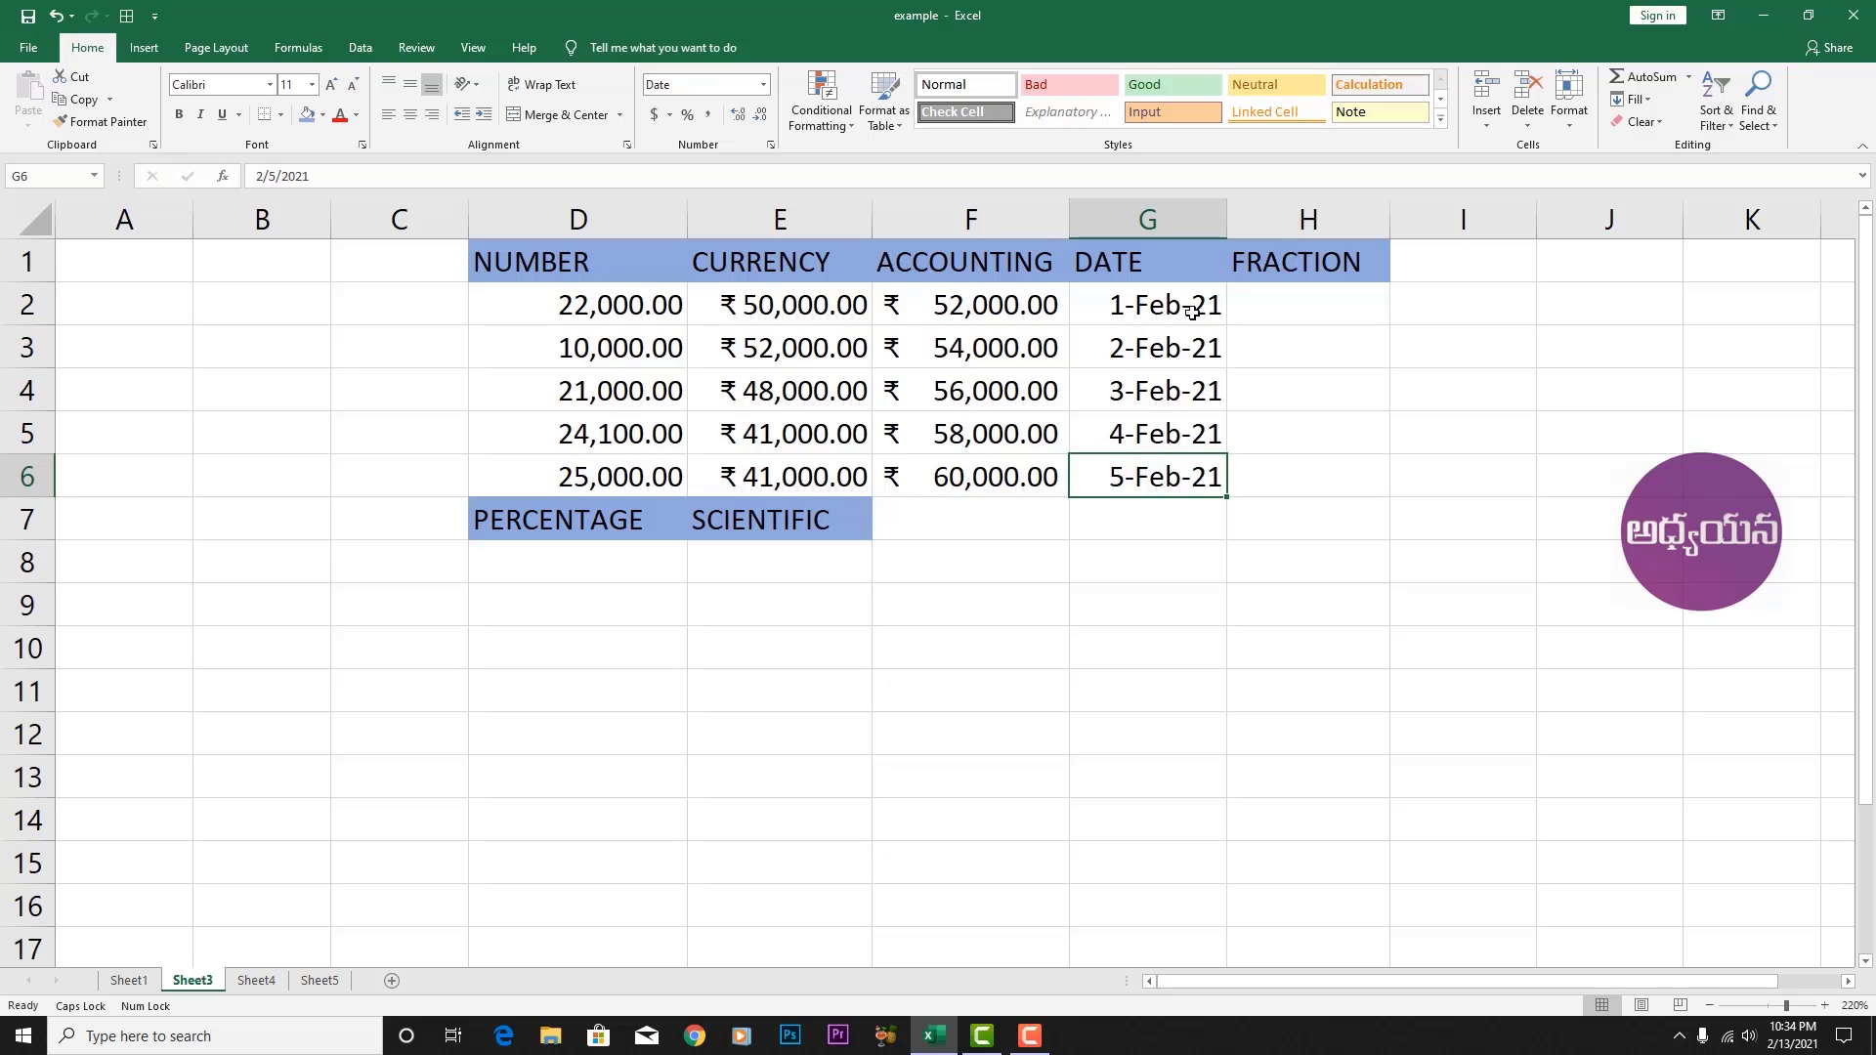
- Apply the custom number format DD-MM-YYYY to the dates in G2:G6
drag(1179, 302, 1175, 473)
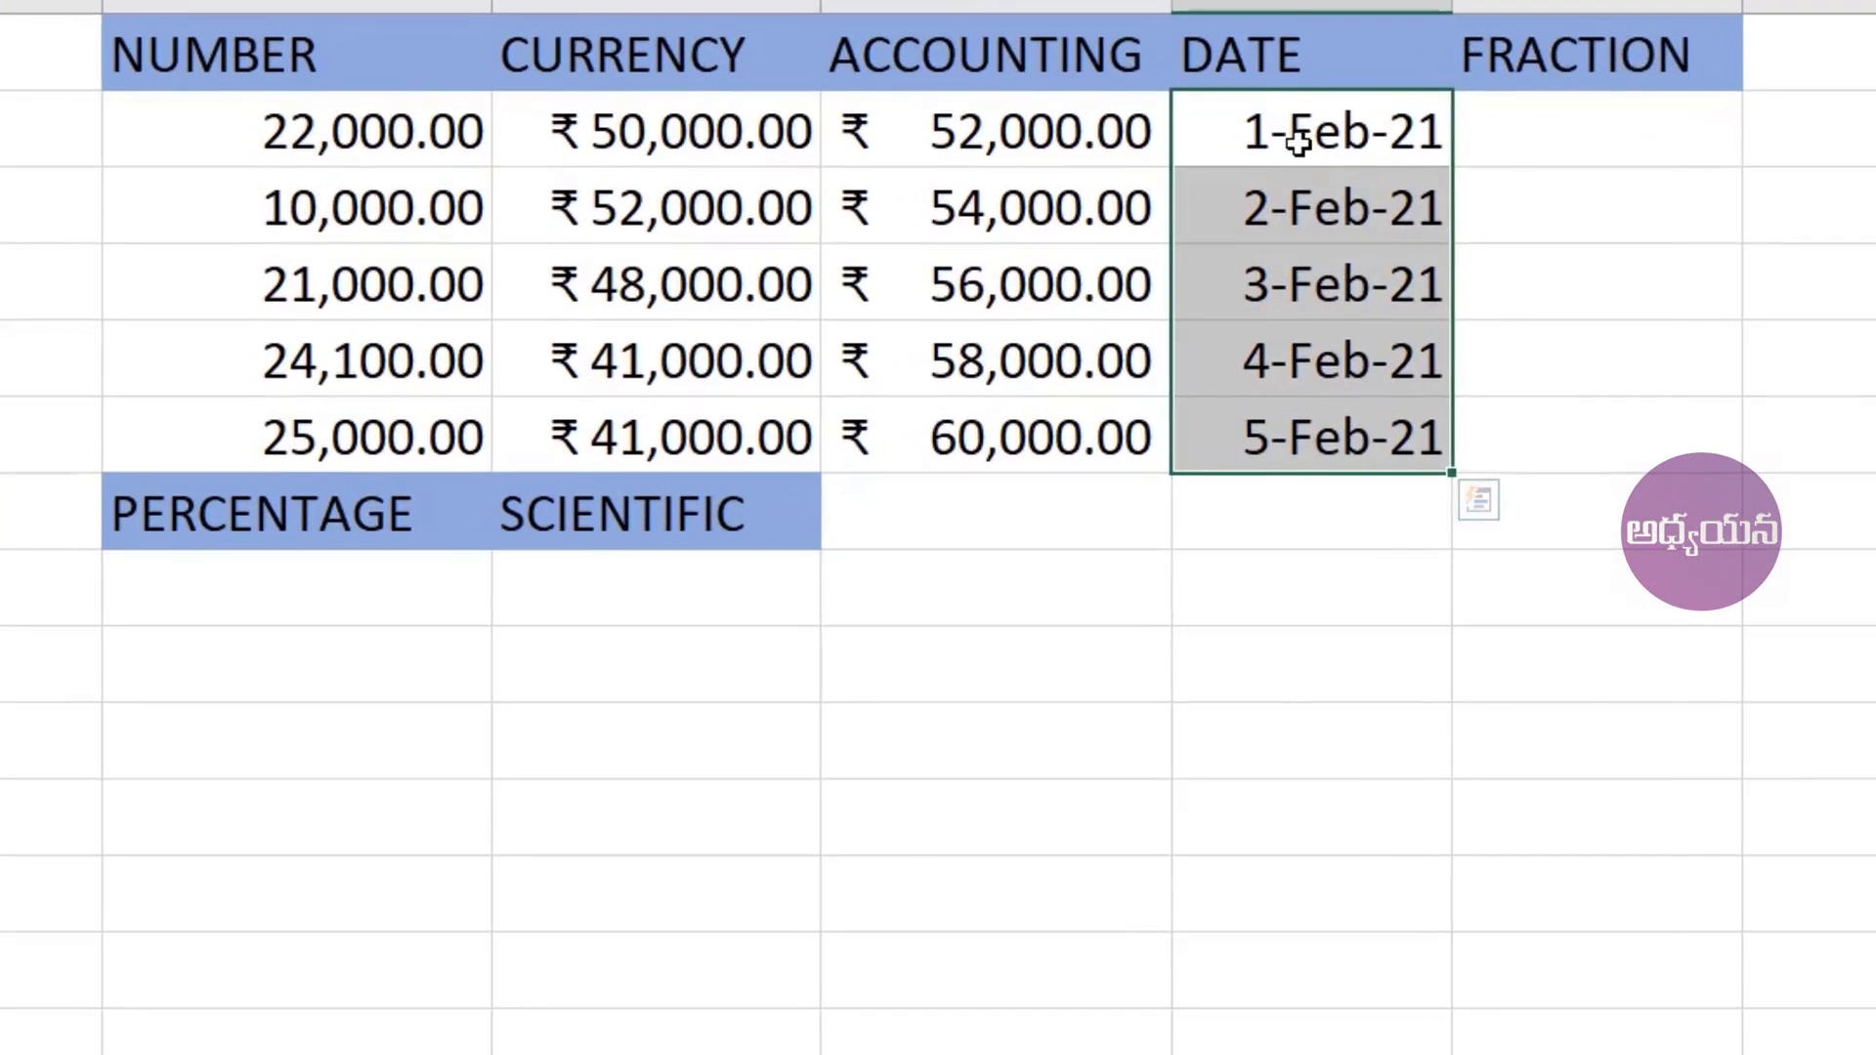
right_click(1143, 312)
click(1411, 774)
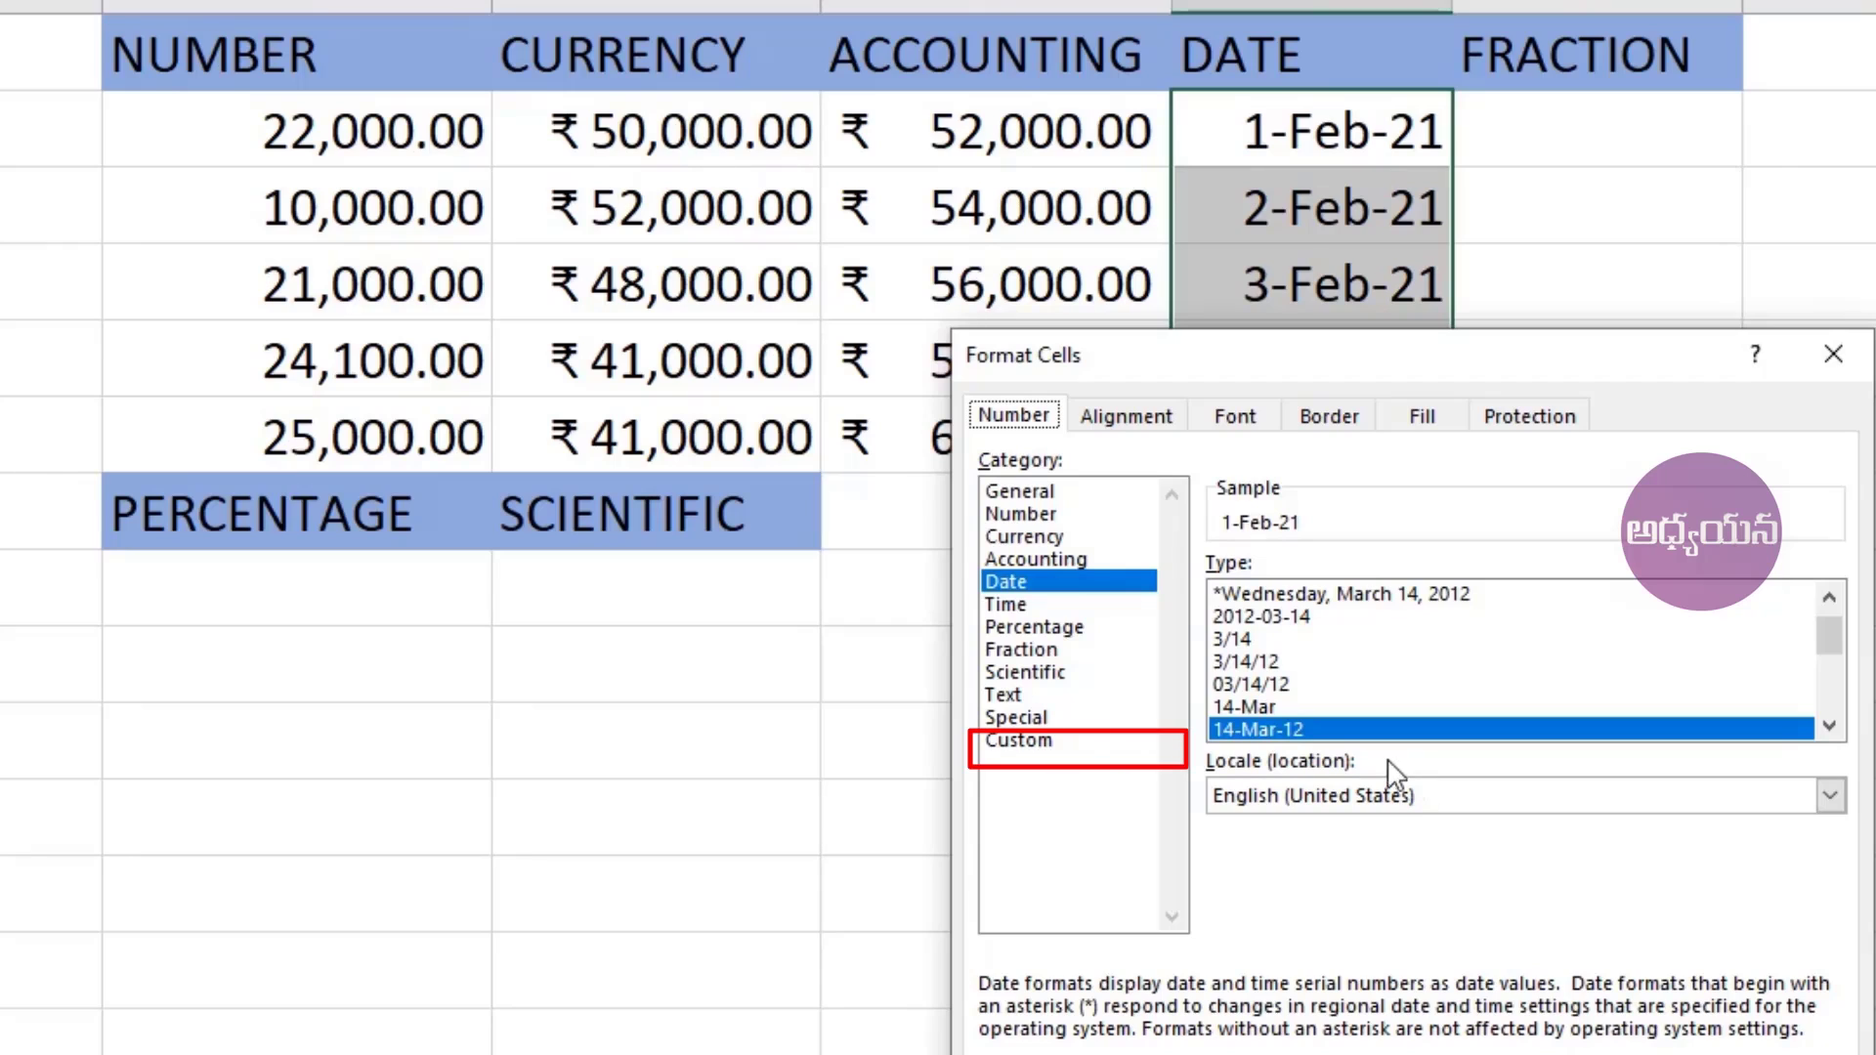
click(1006, 743)
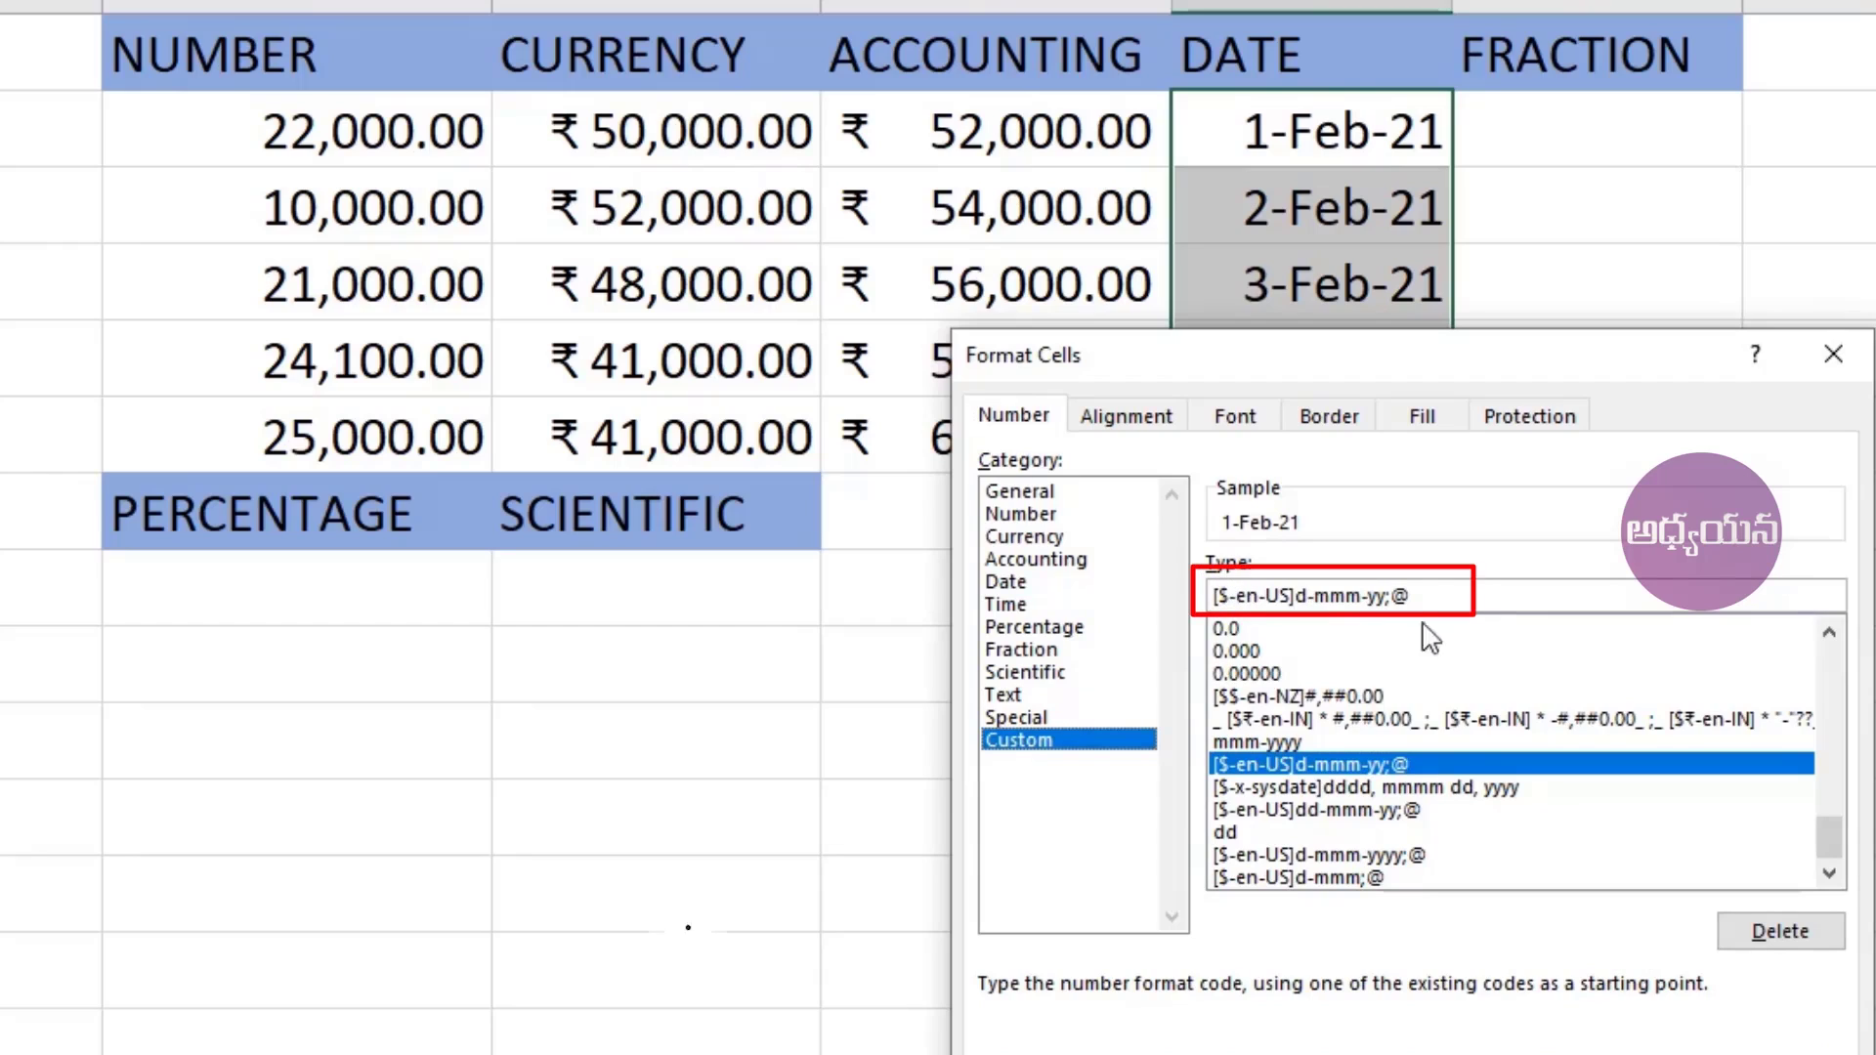
drag(1470, 594, 875, 549)
text(D)
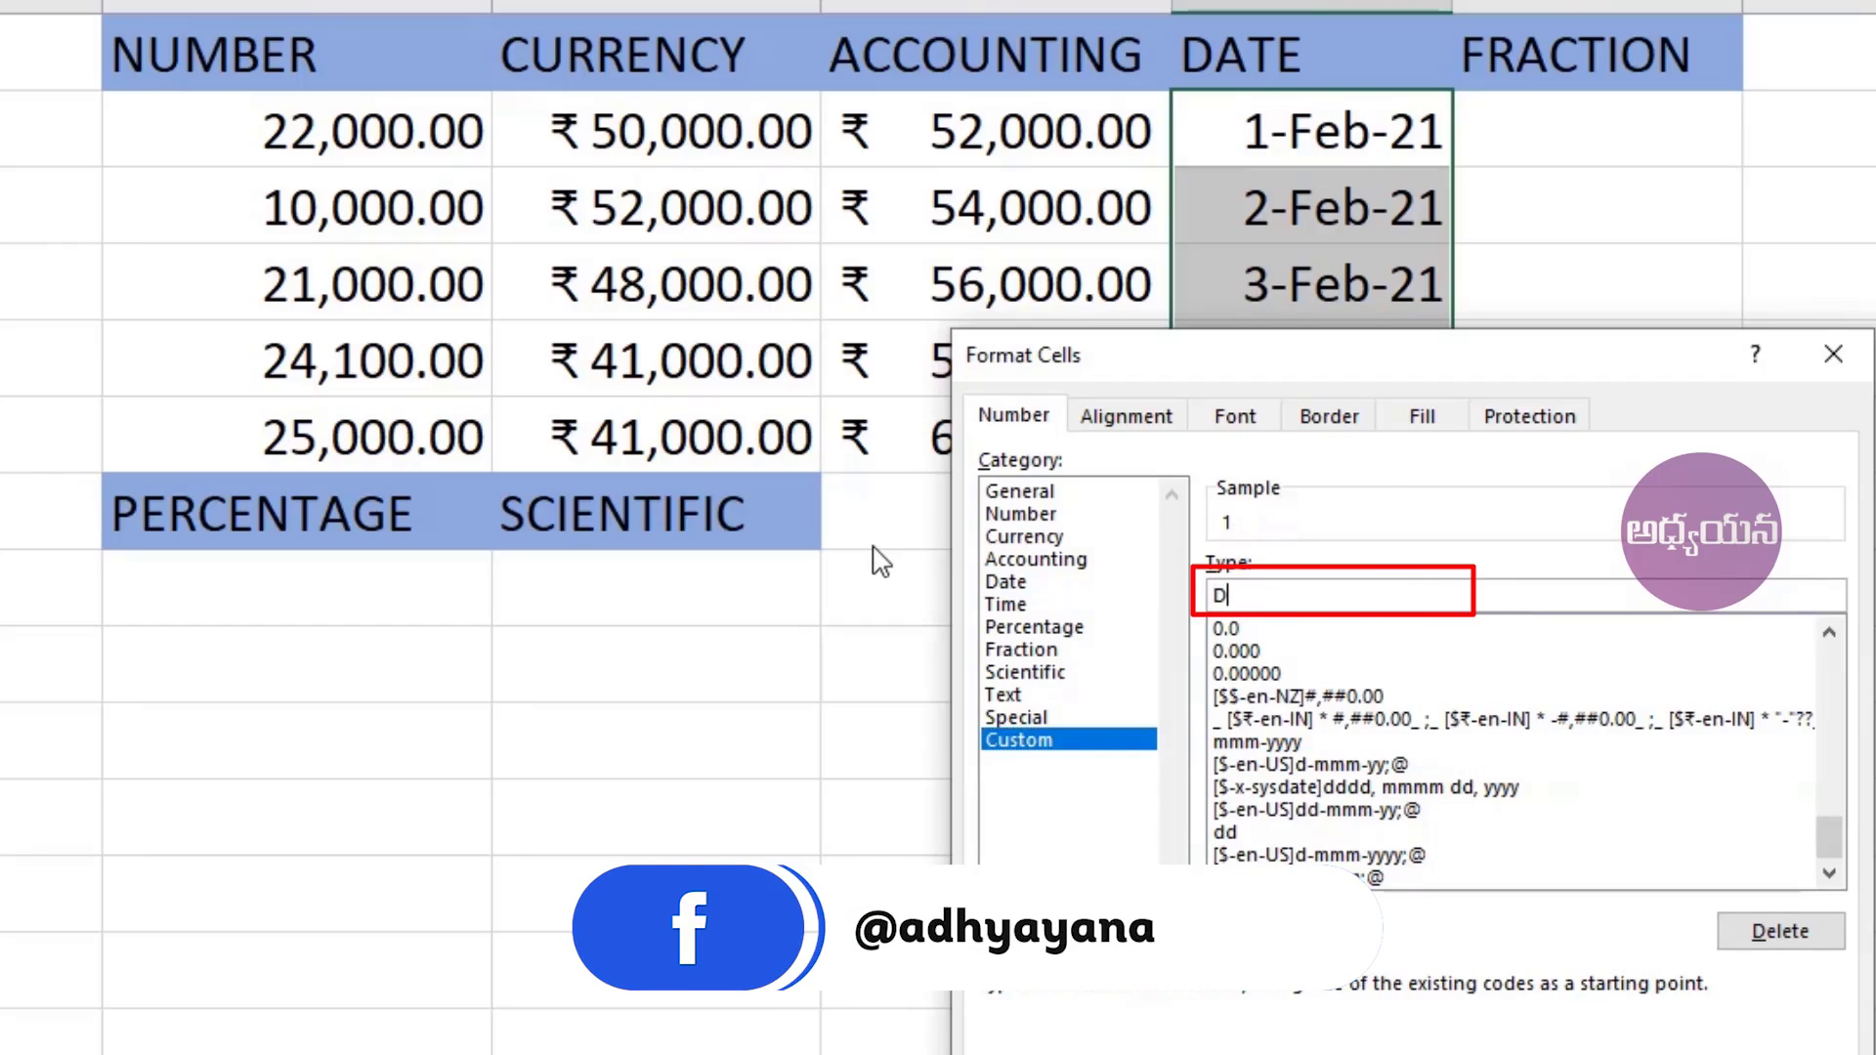
text(D-)
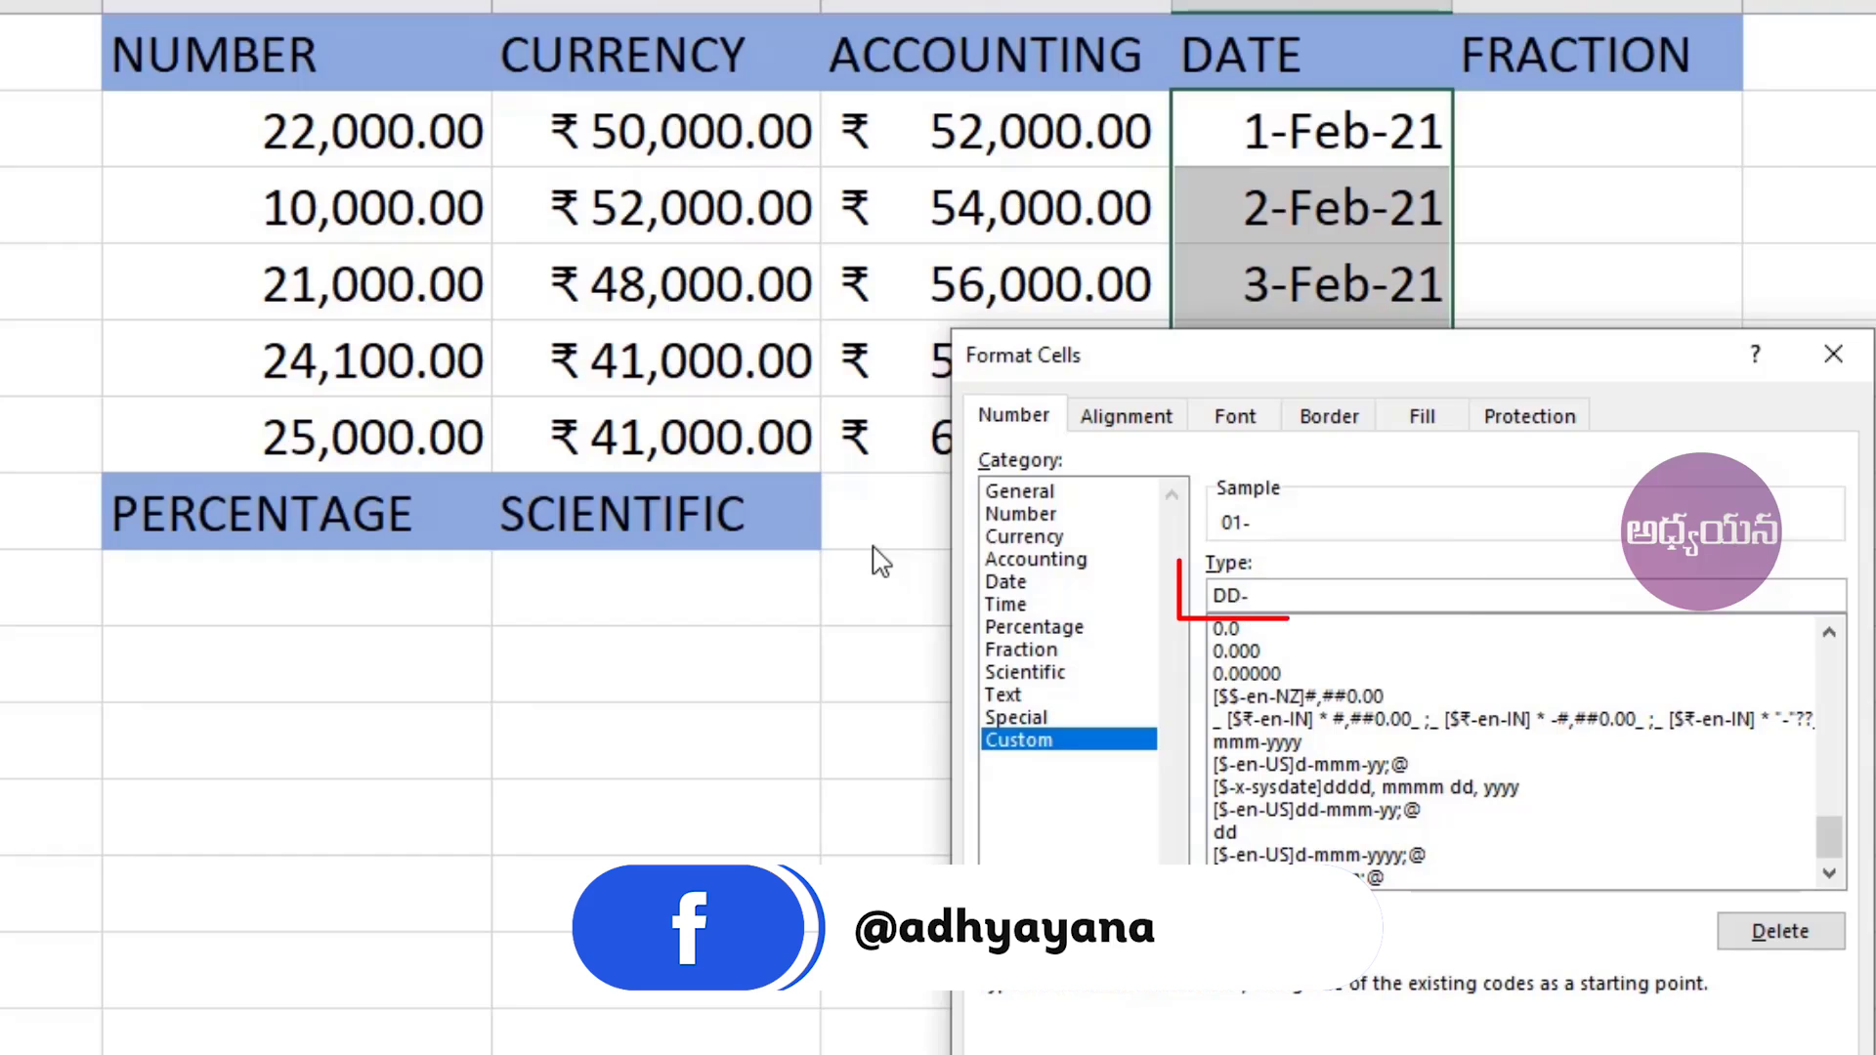
text(MM-YYYY)
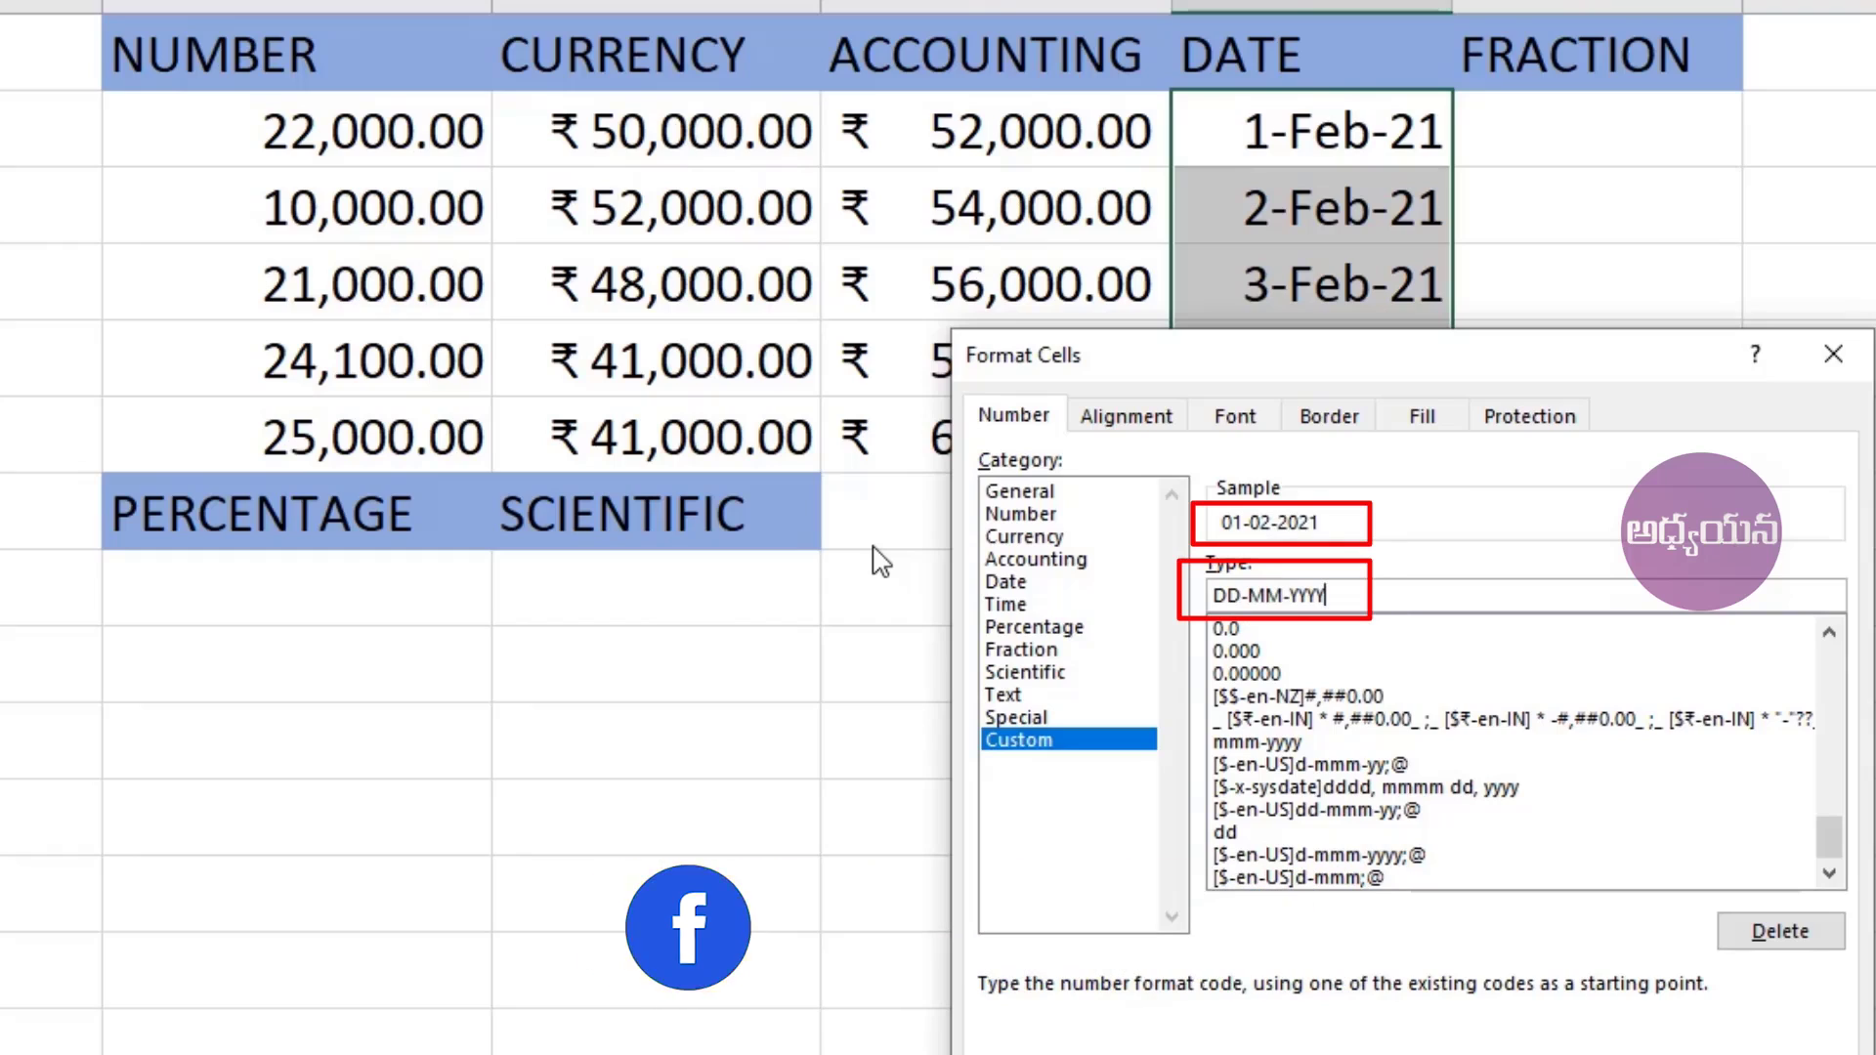
key(Return)
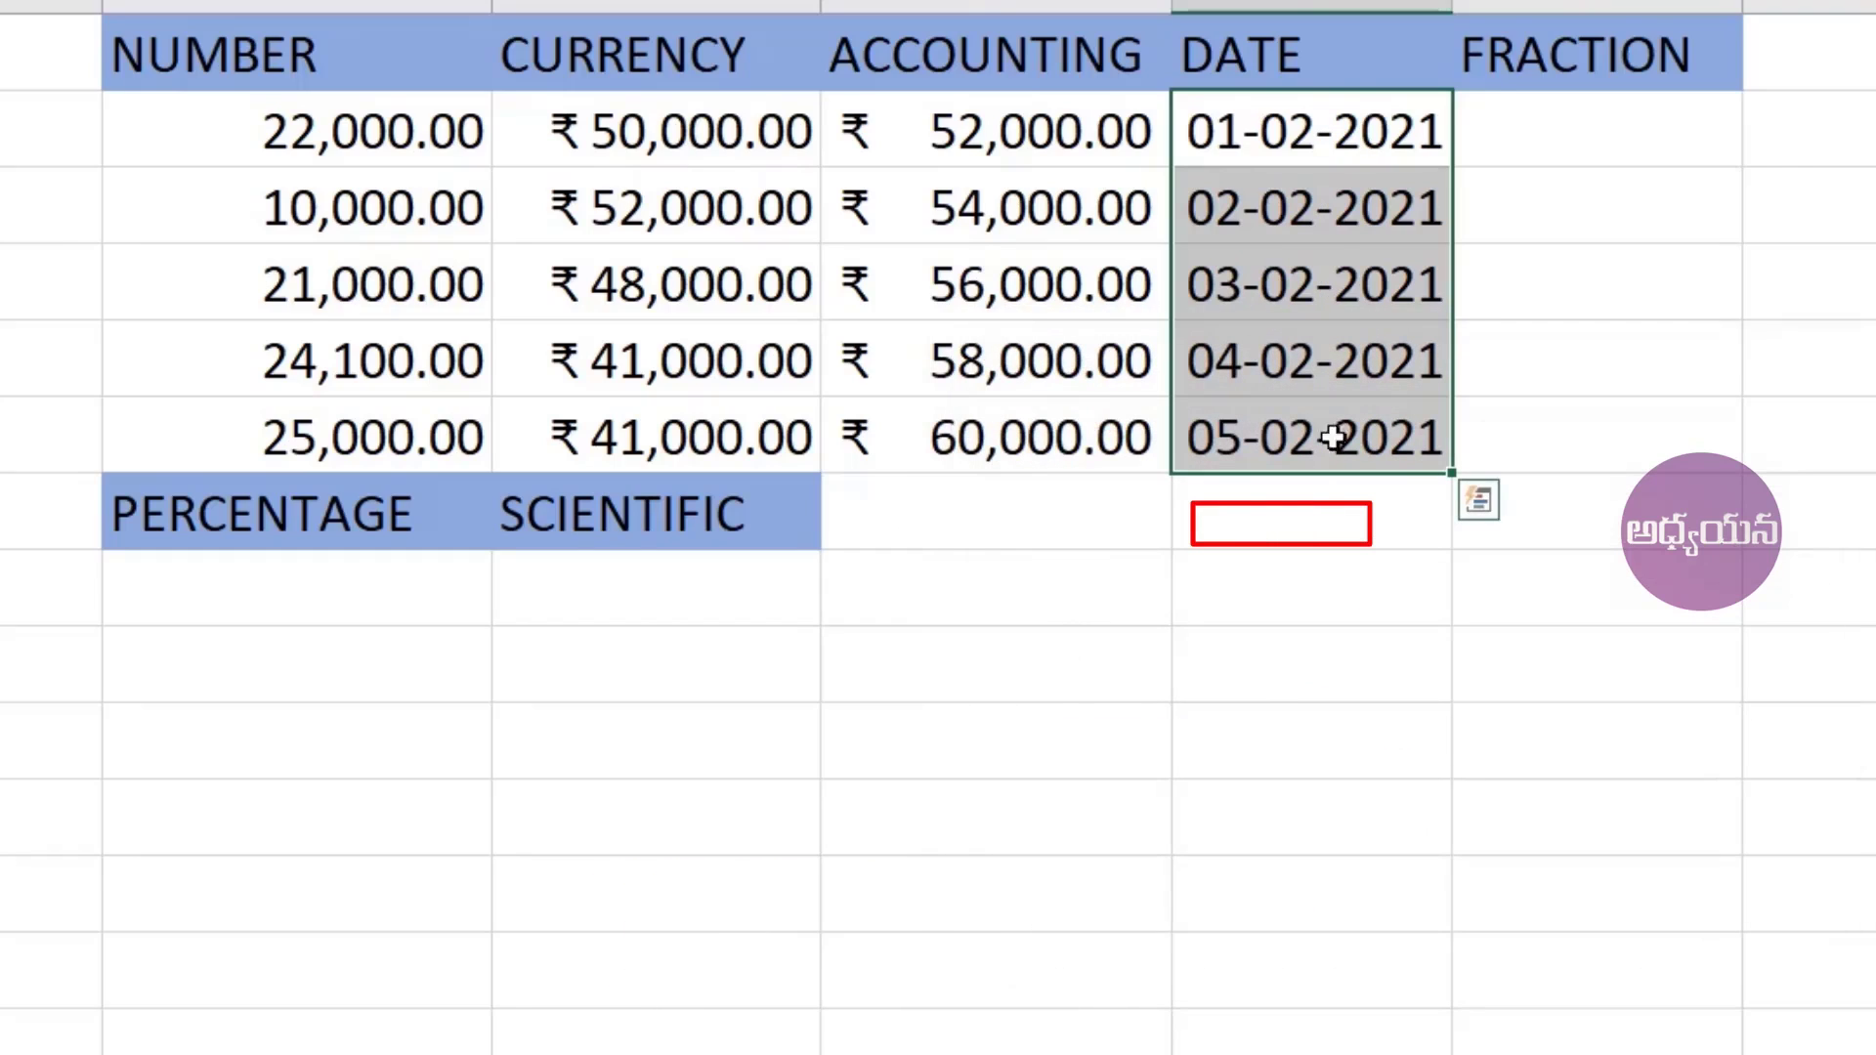
drag(1322, 134, 1338, 454)
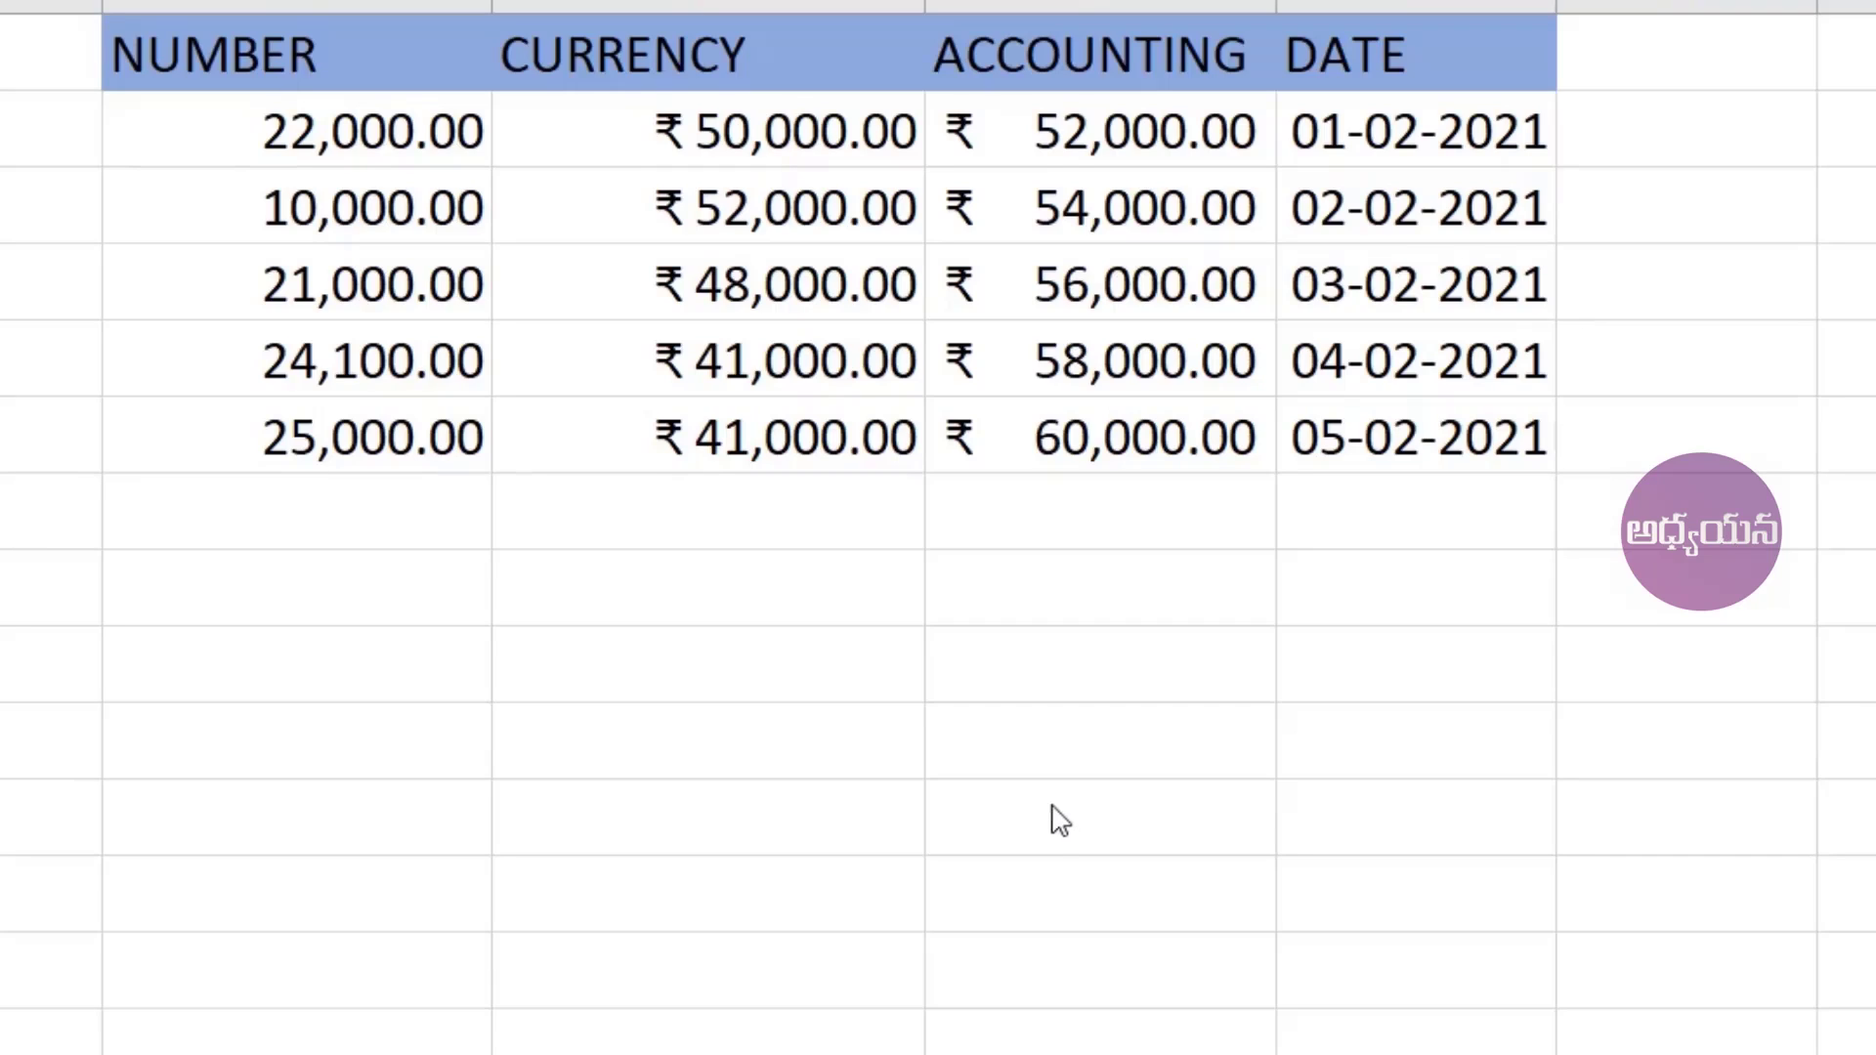
- Enter 25 as a date in cell G10 and the text JAN 1 1900 in cell G12
click(1374, 668)
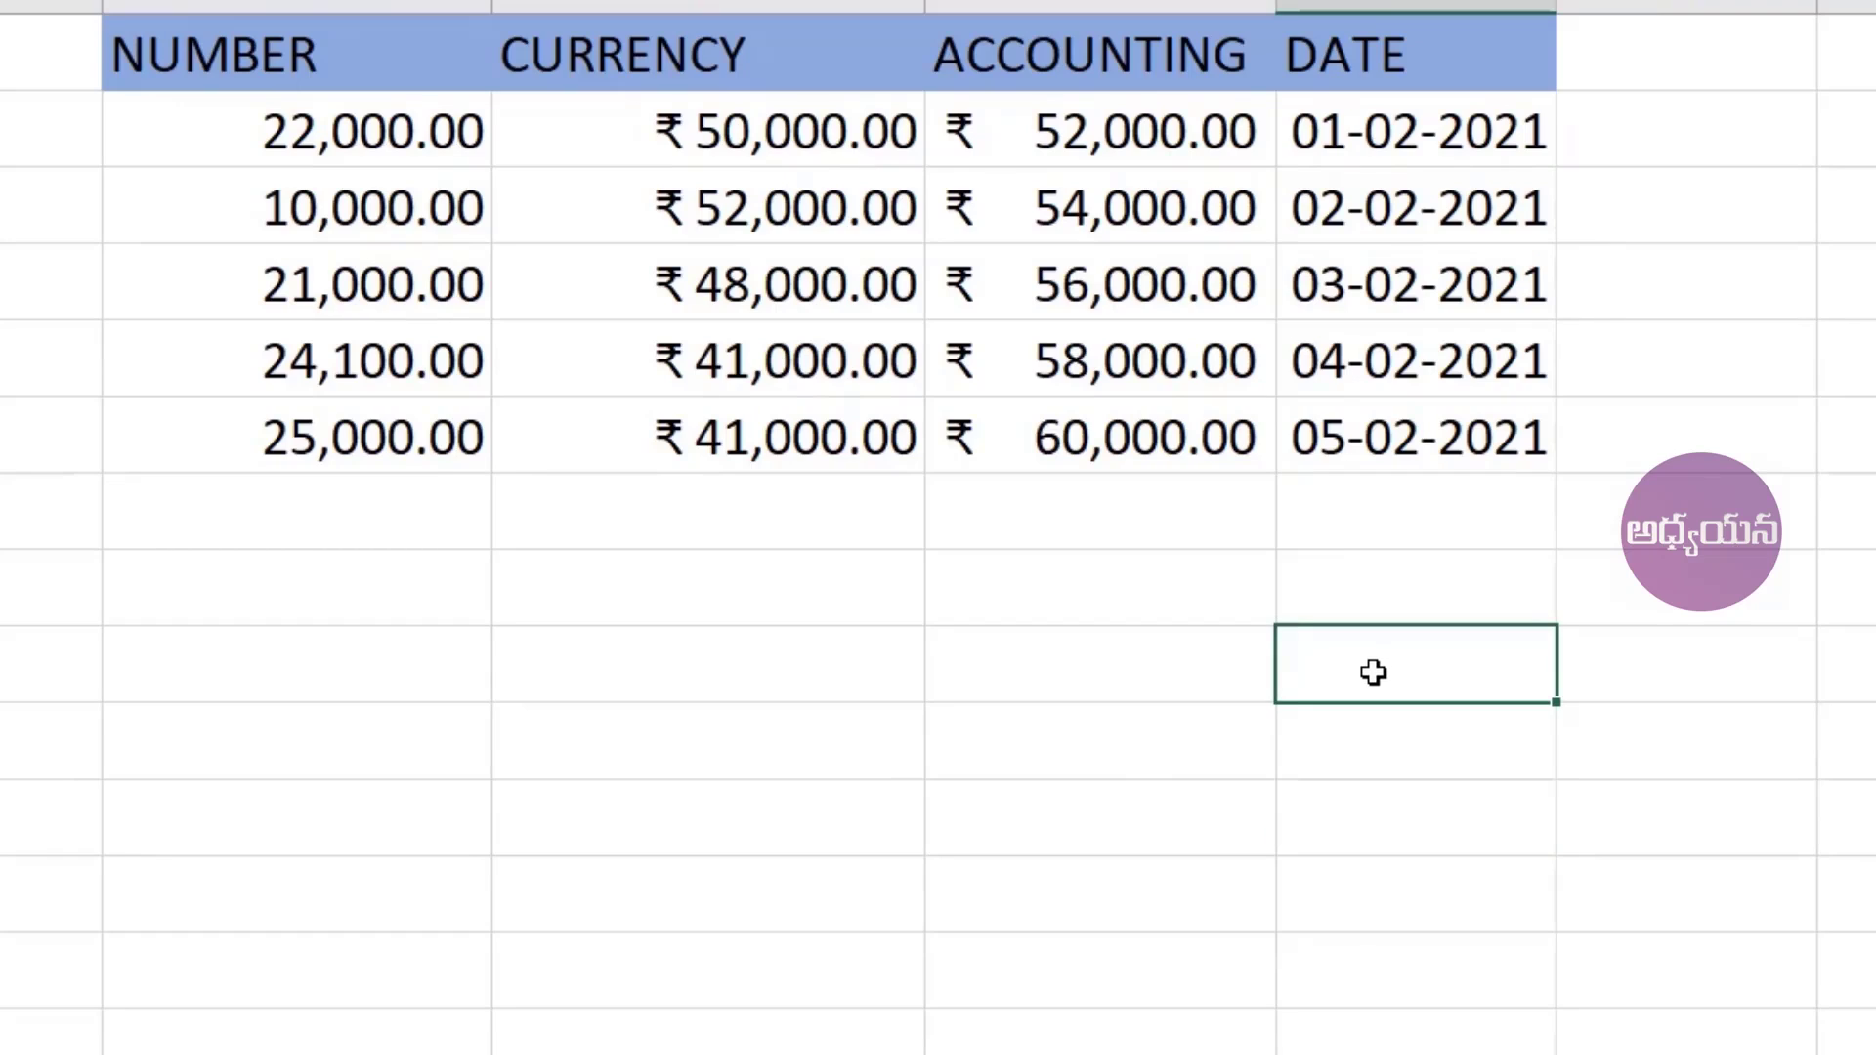
key(Down)
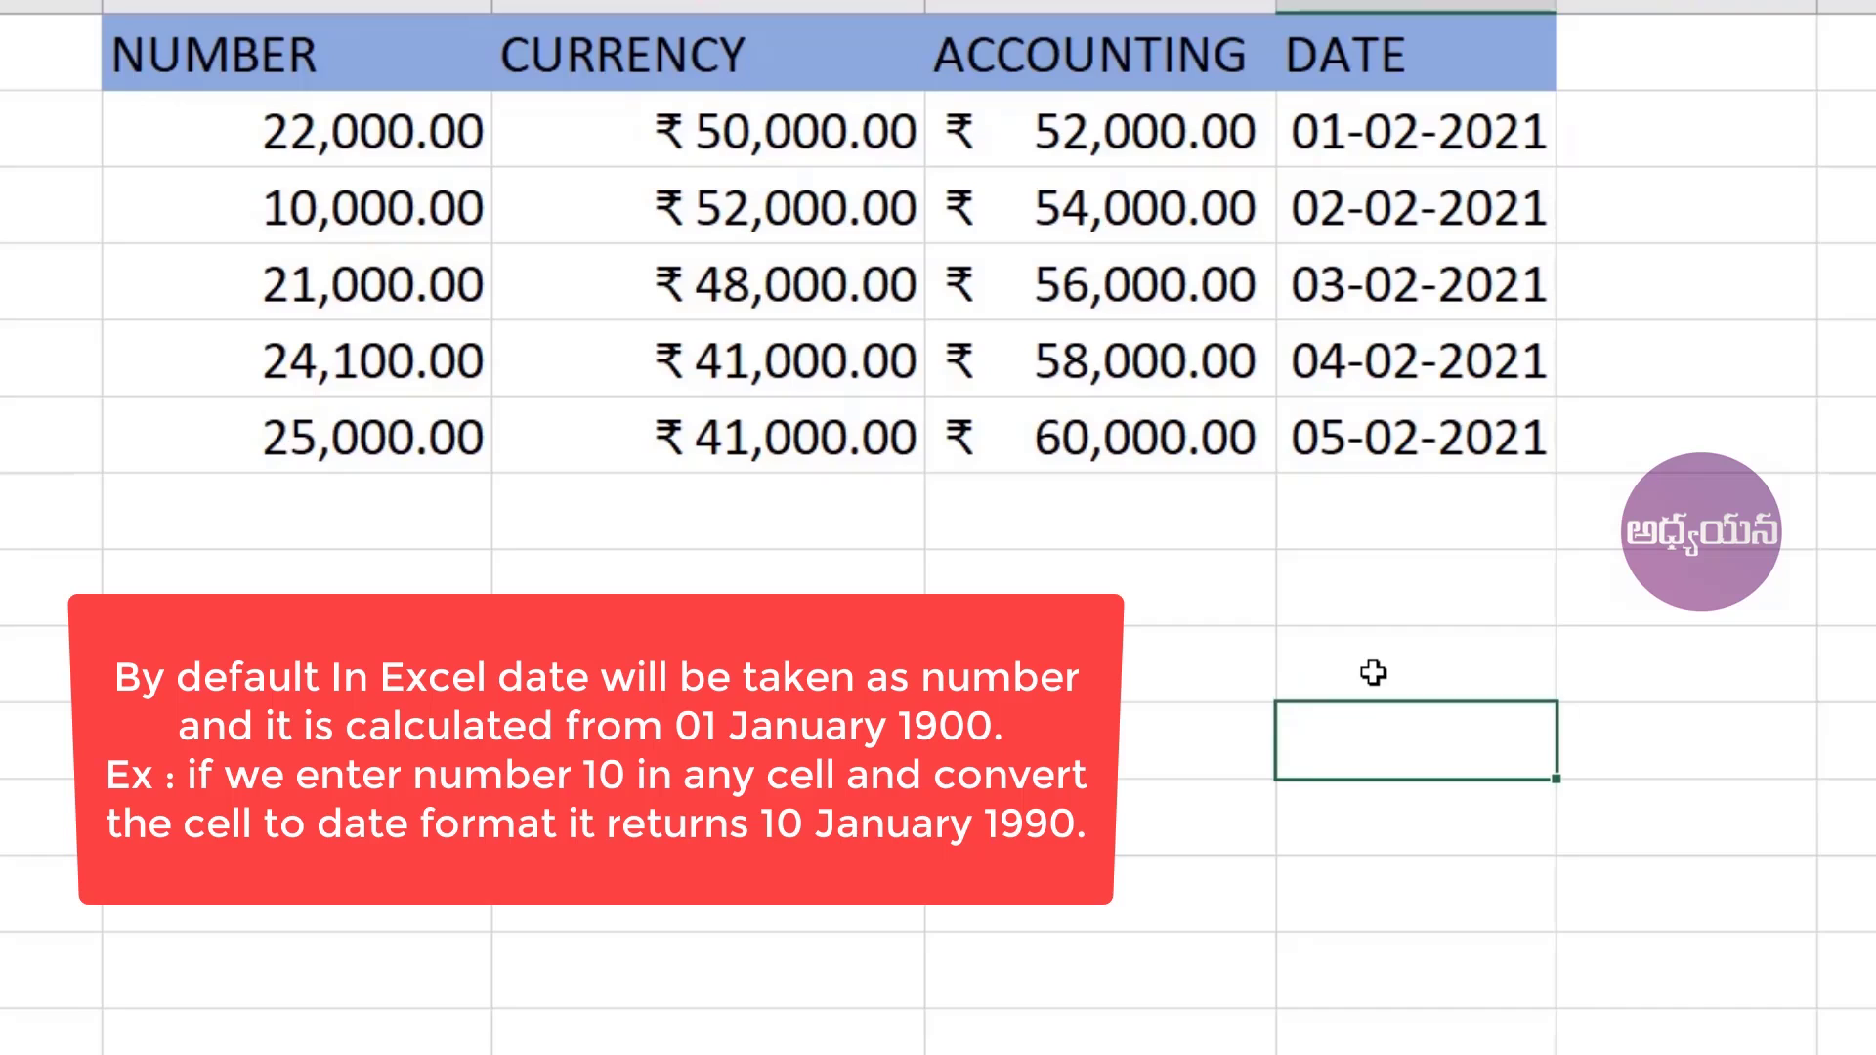
text(25)
key(Return)
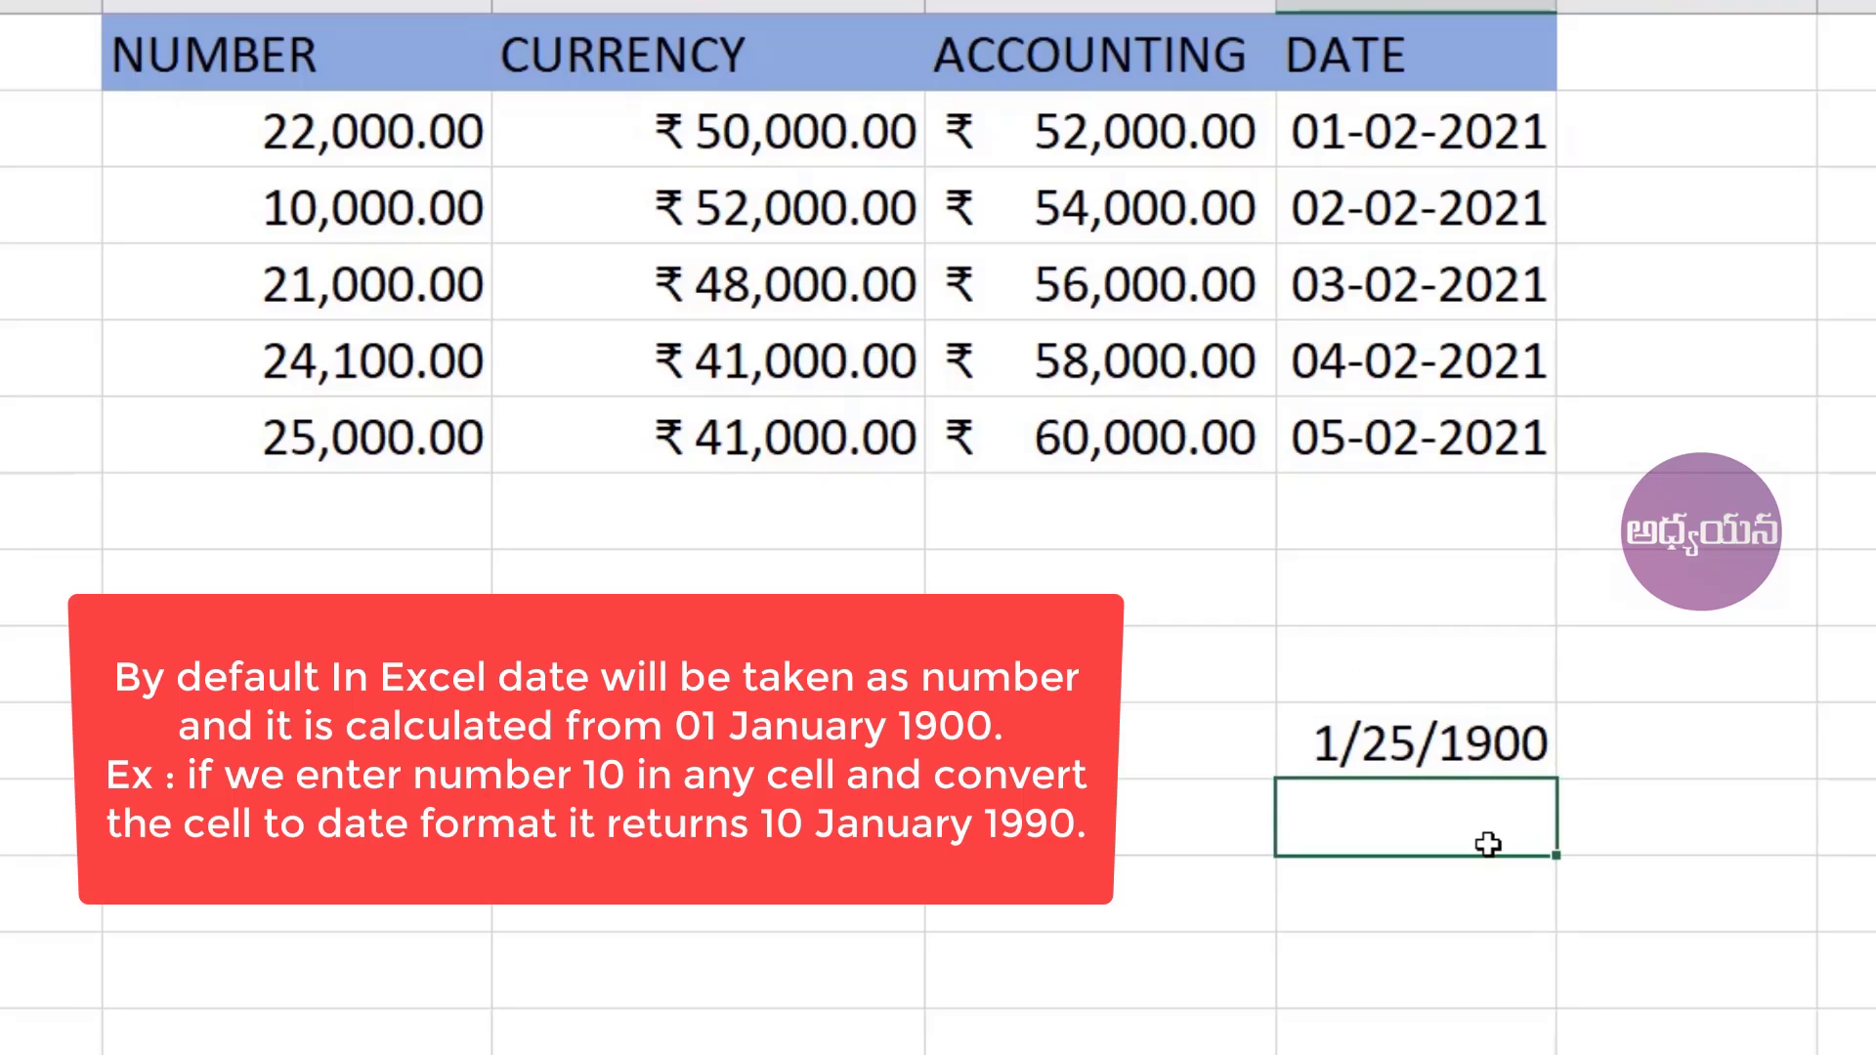
key(Down)
text(JAN )
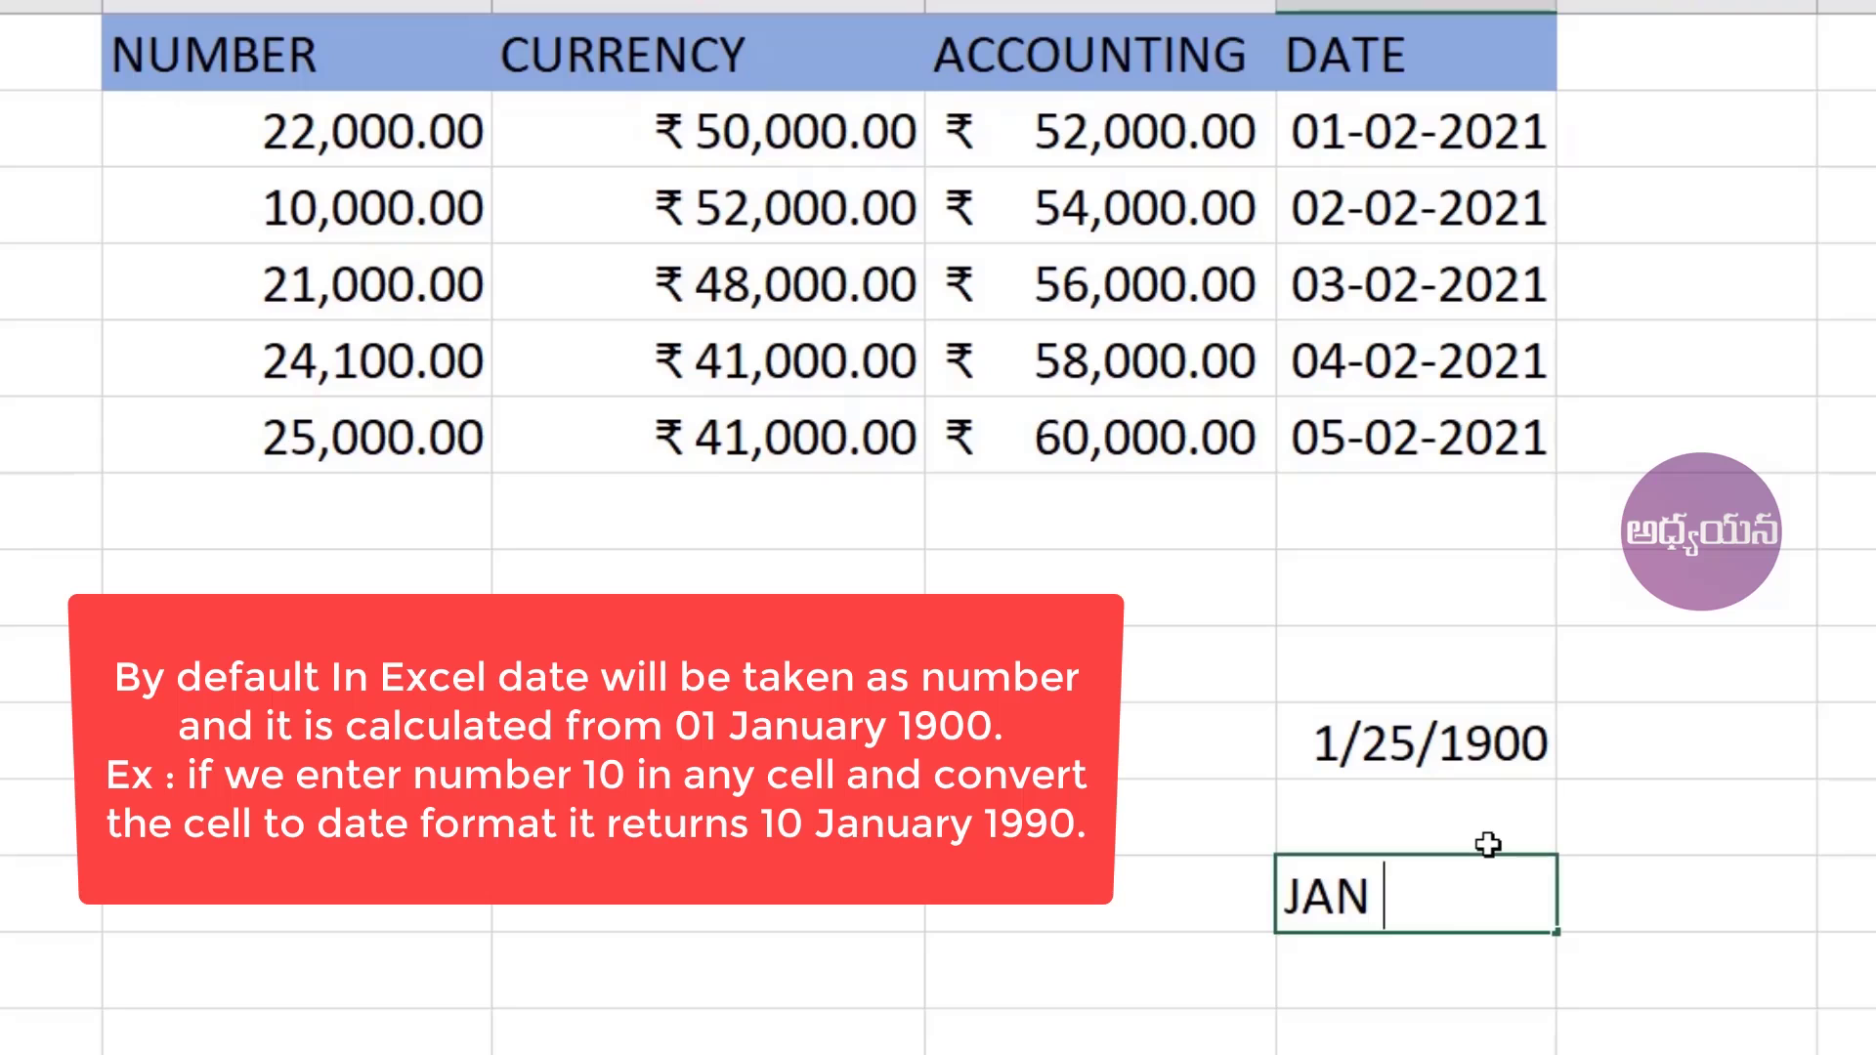
text(1 19 00)
key(Return)
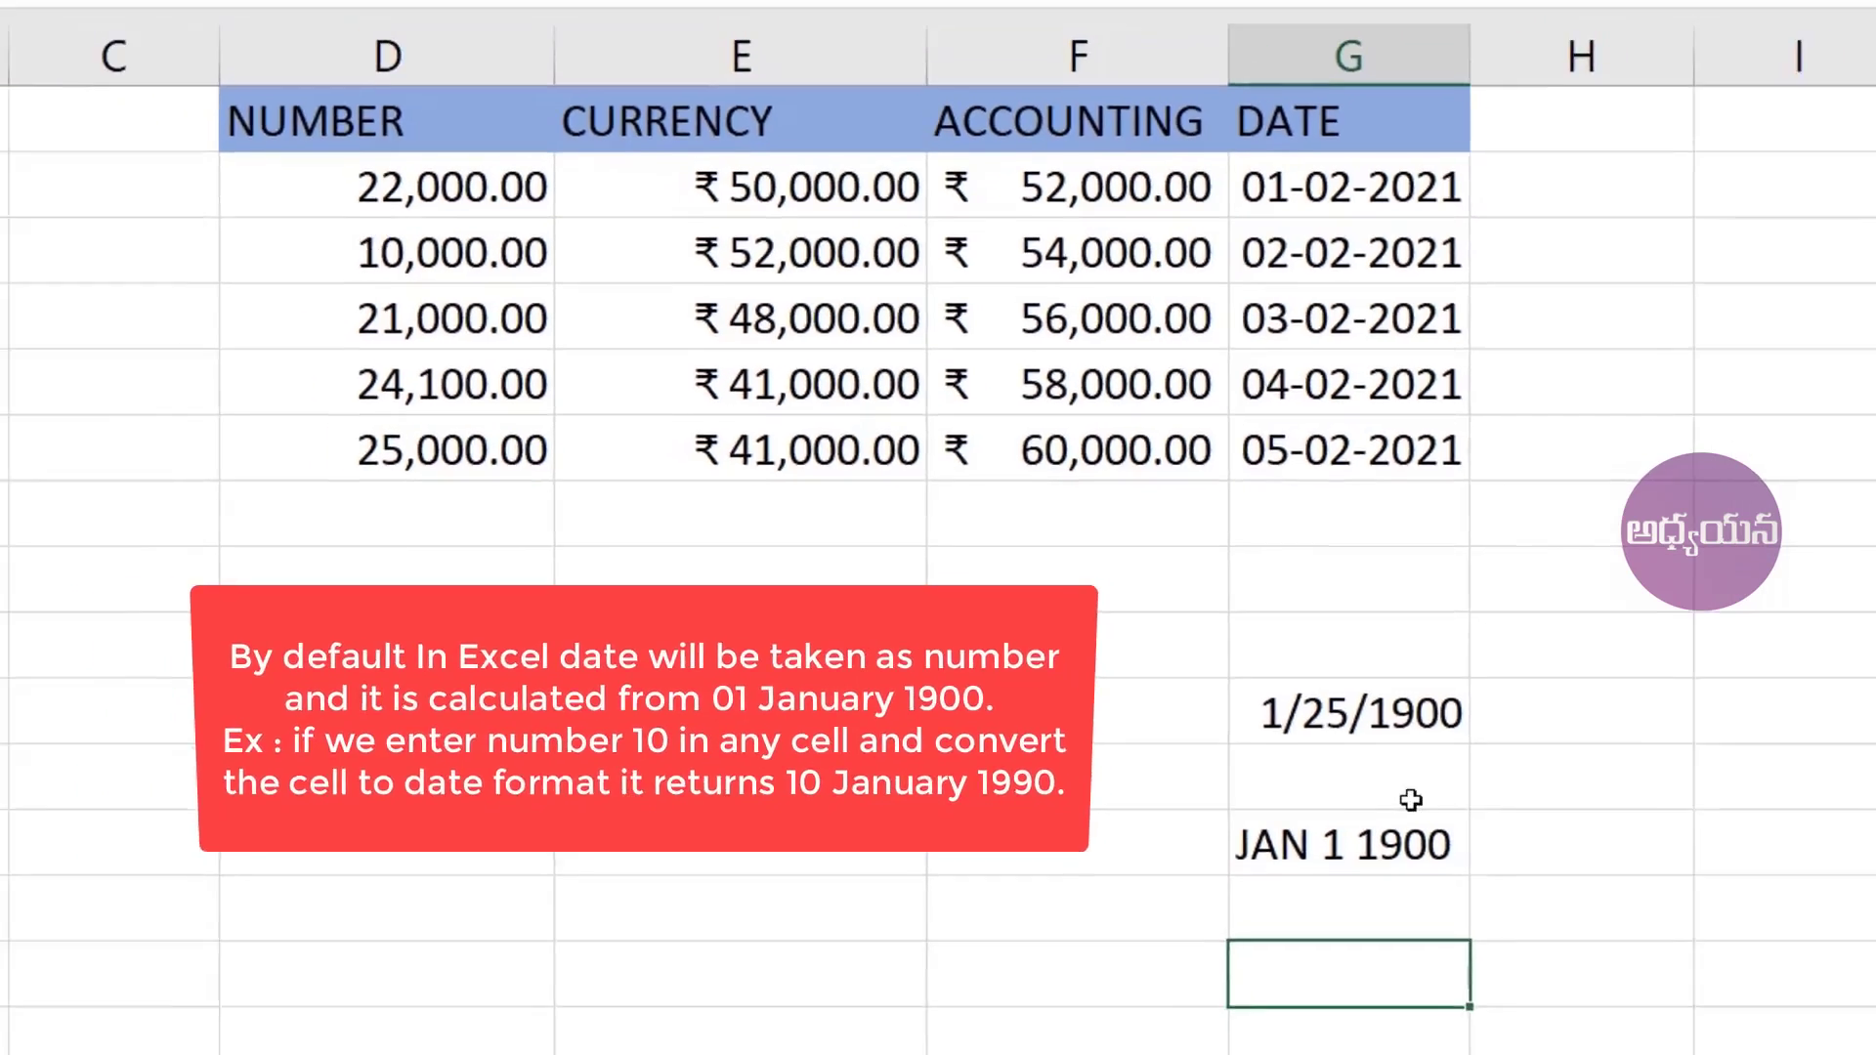
- Enter 10000 in cell G14, format it with the Date category and compare it with the start date in G12
text(10000)
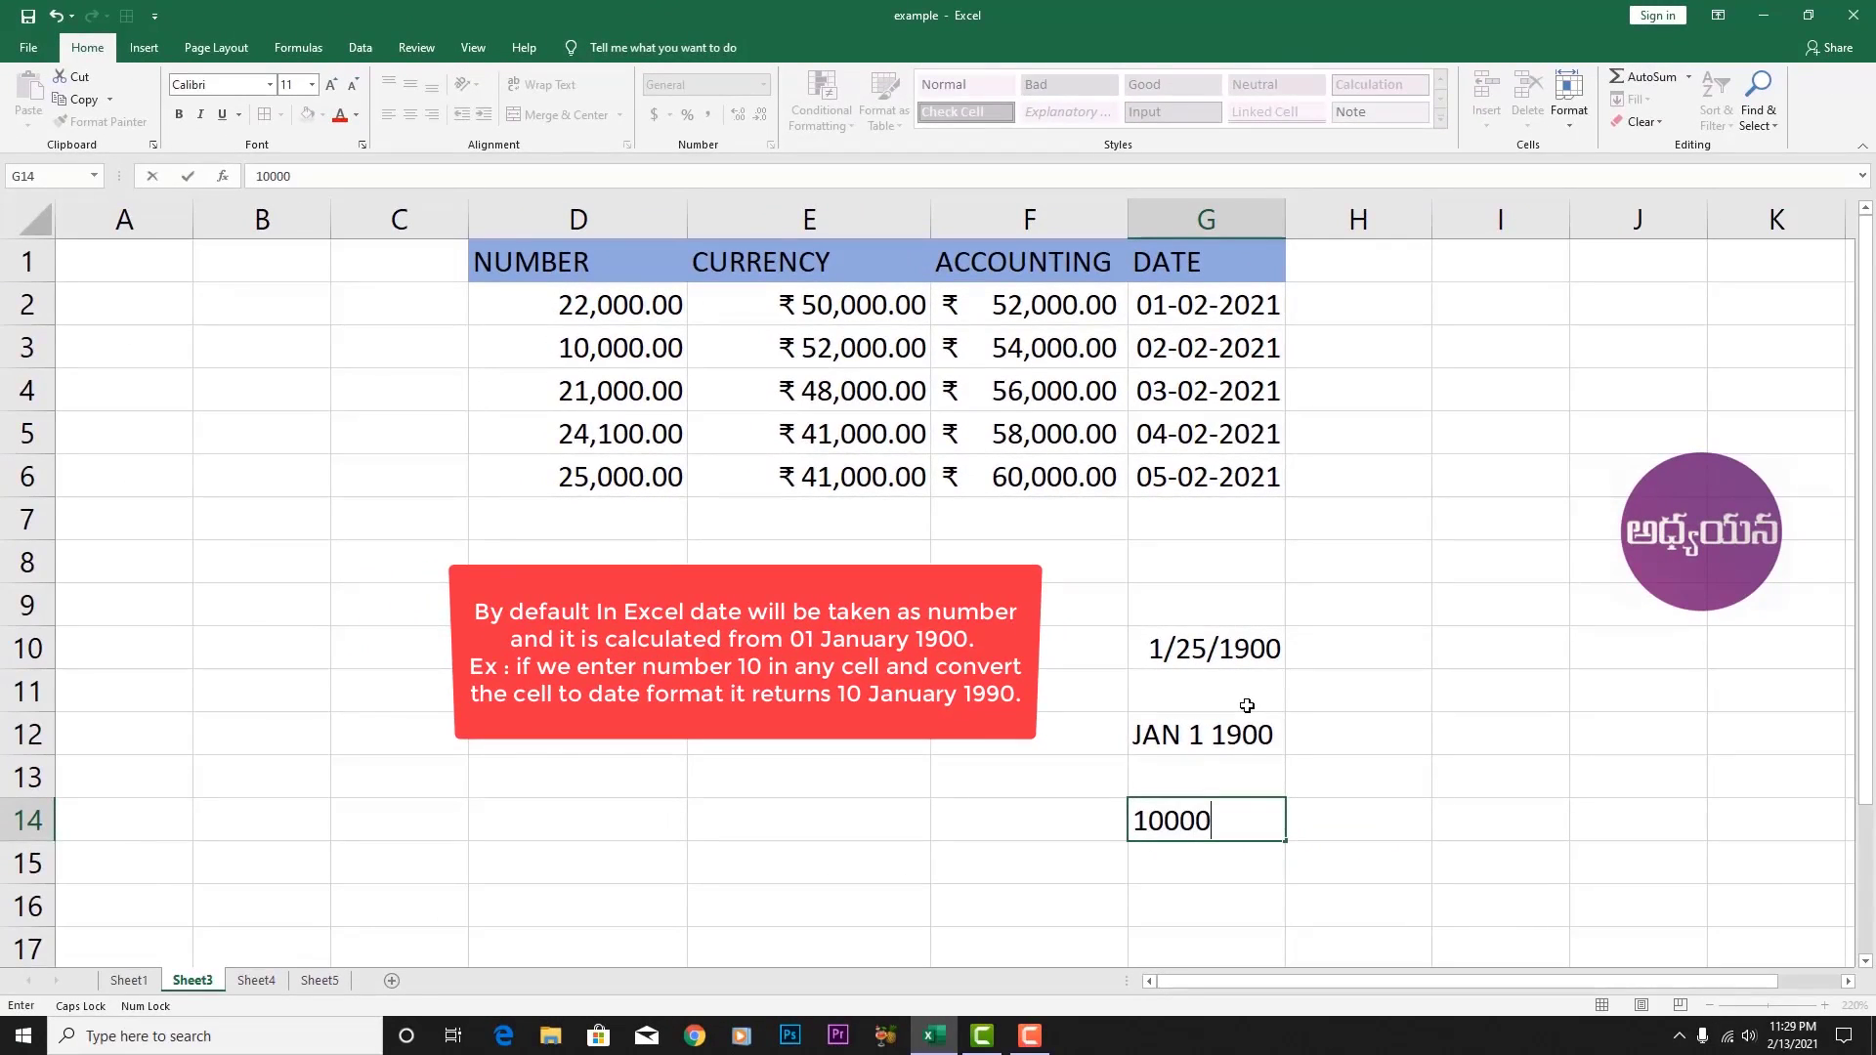
key(Return)
click(1202, 821)
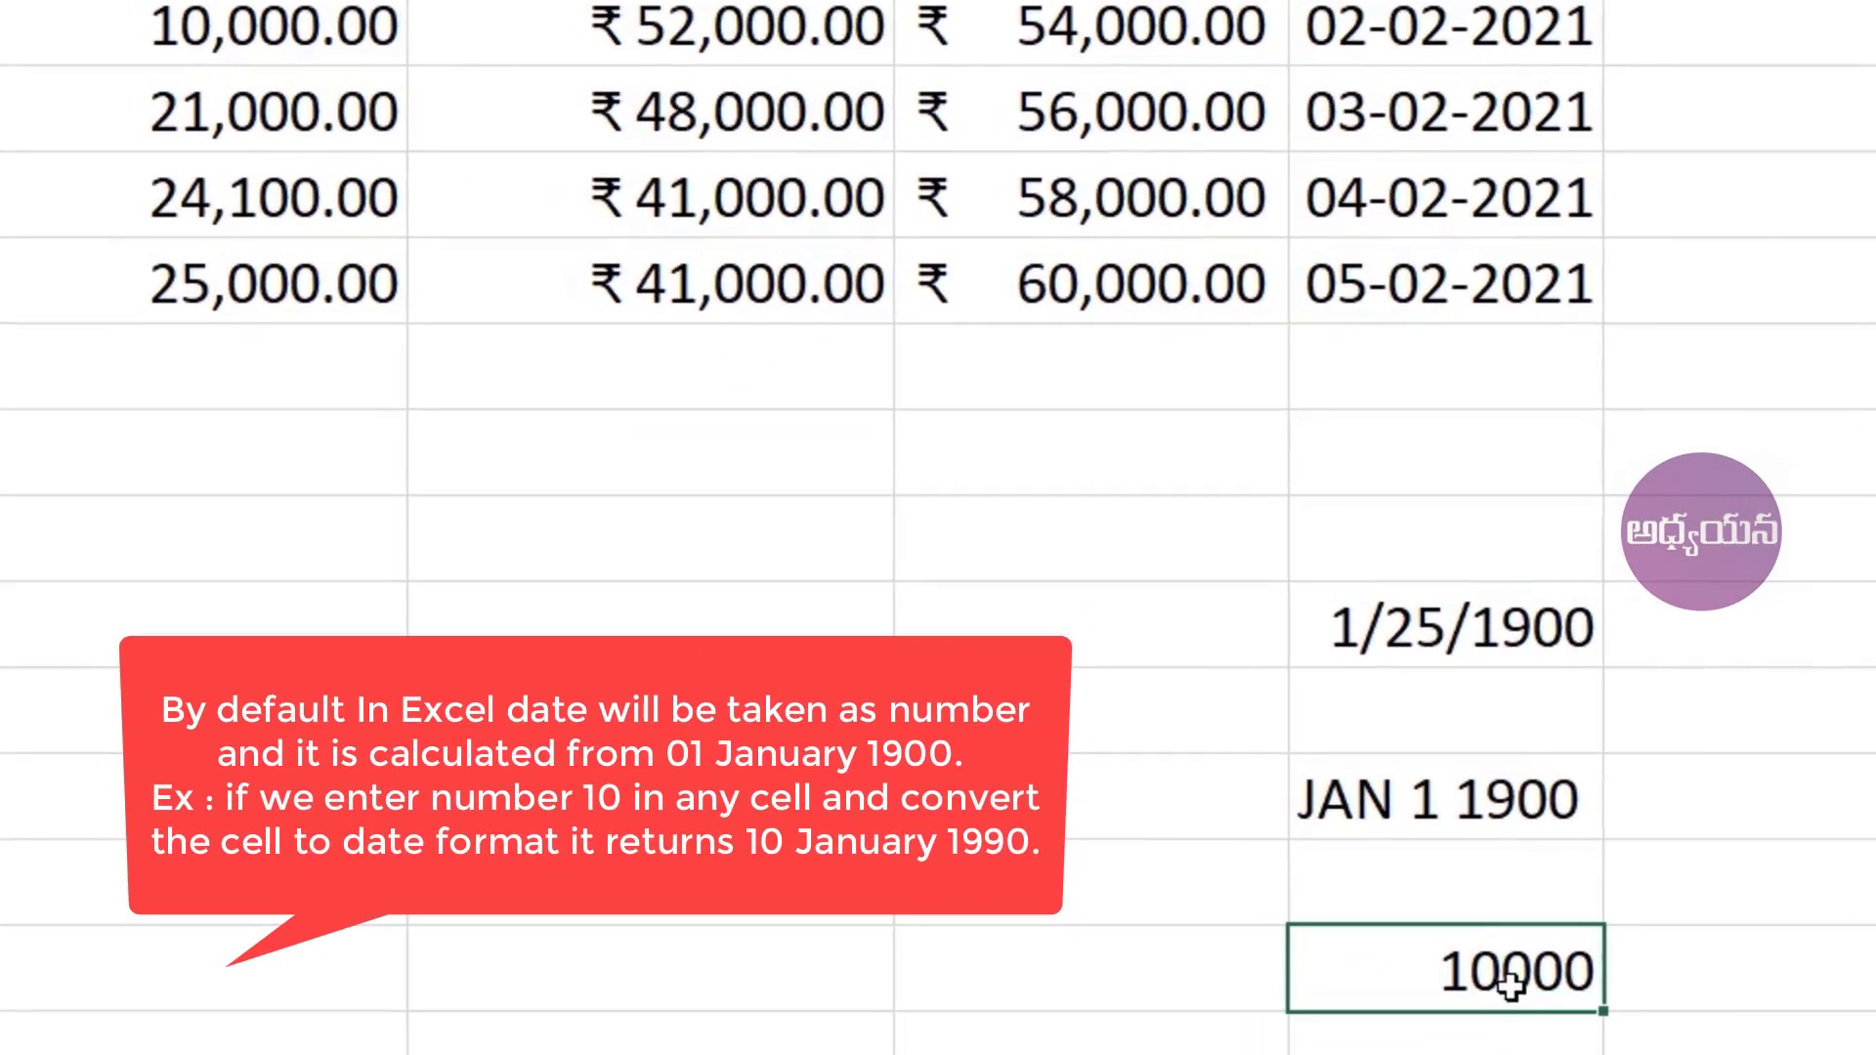
right_click(1239, 828)
click(1602, 820)
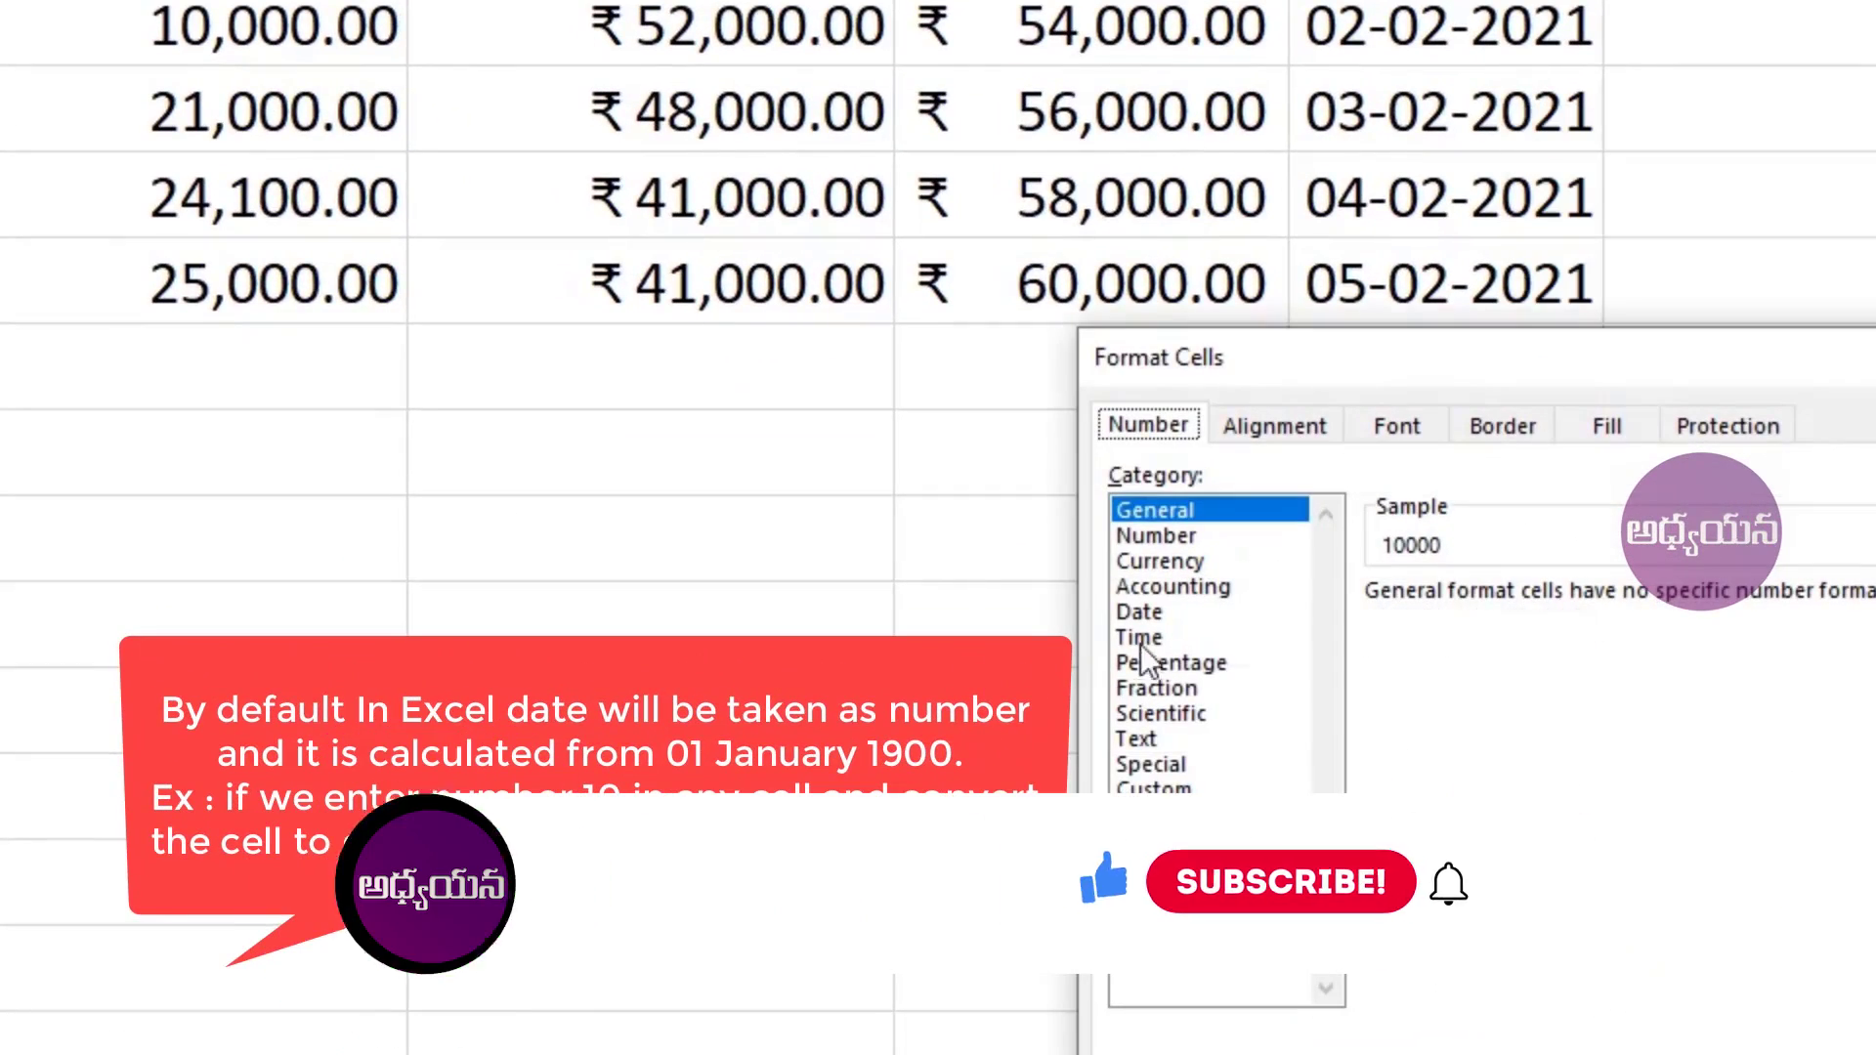
click(1143, 614)
key(Return)
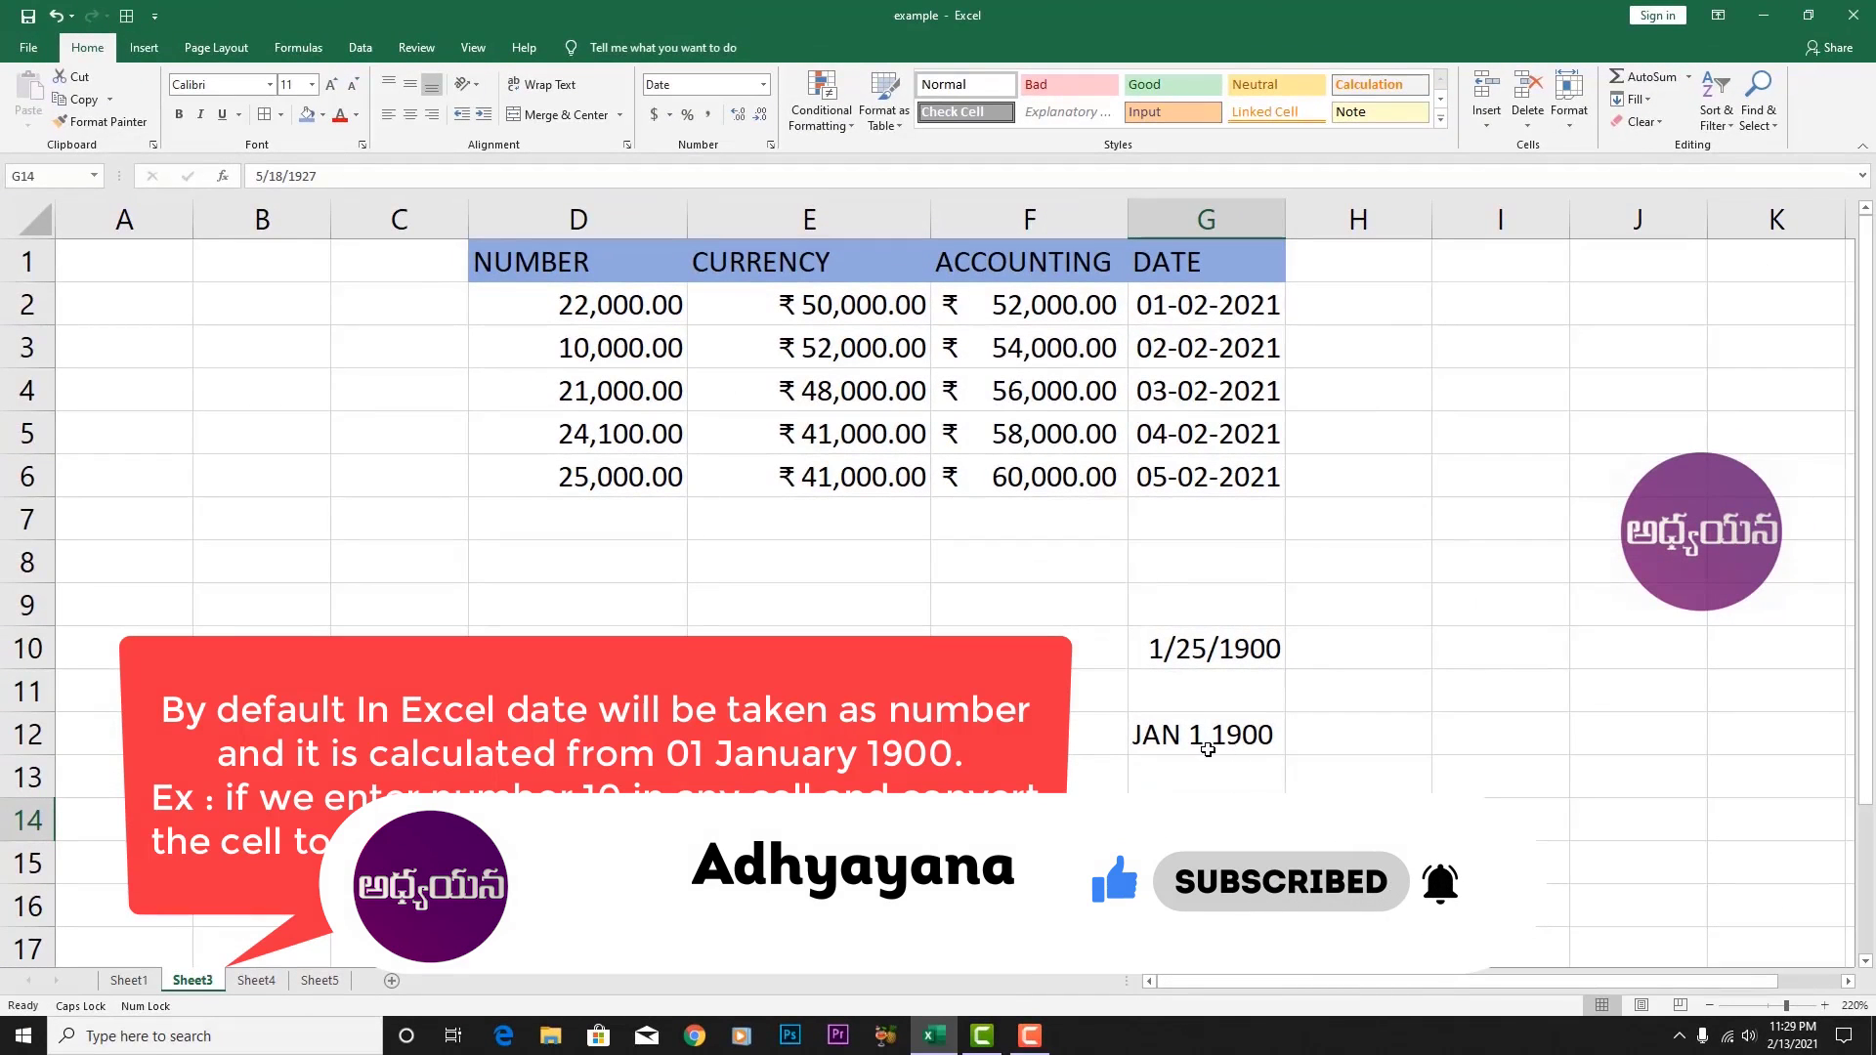
click(1220, 746)
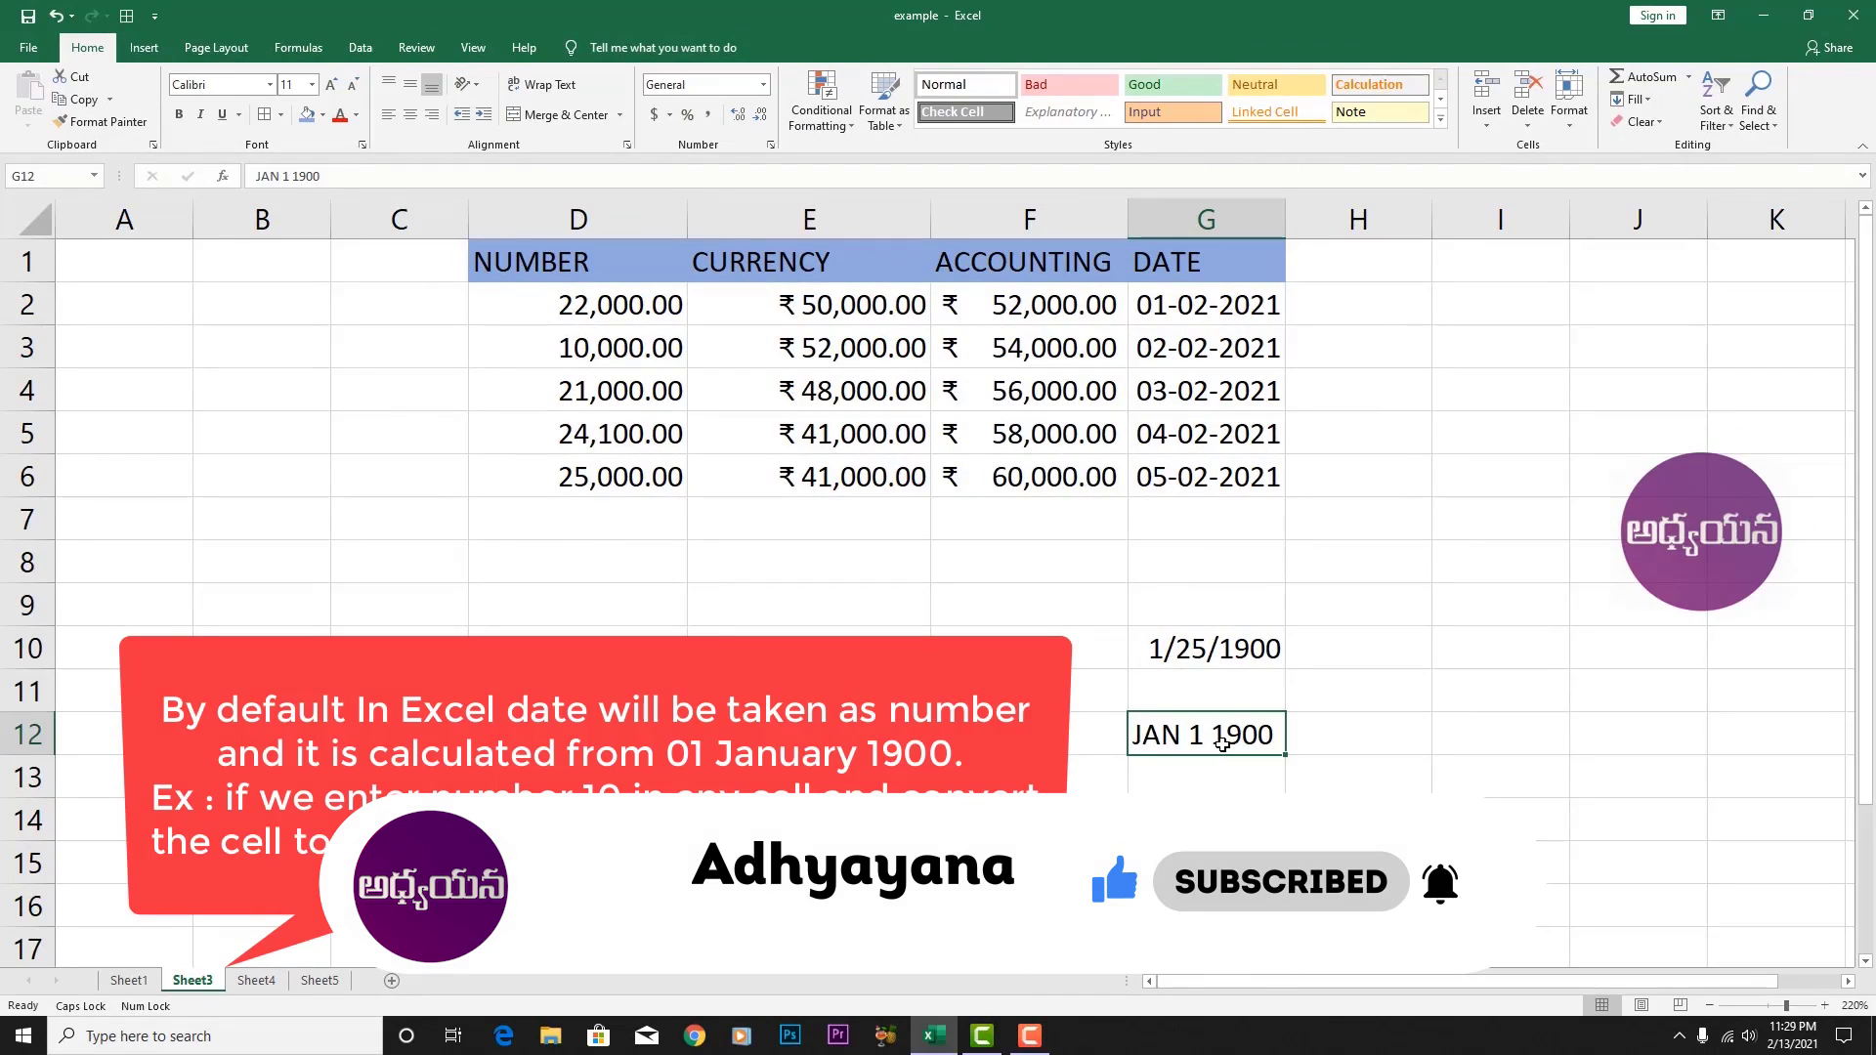
click(1206, 820)
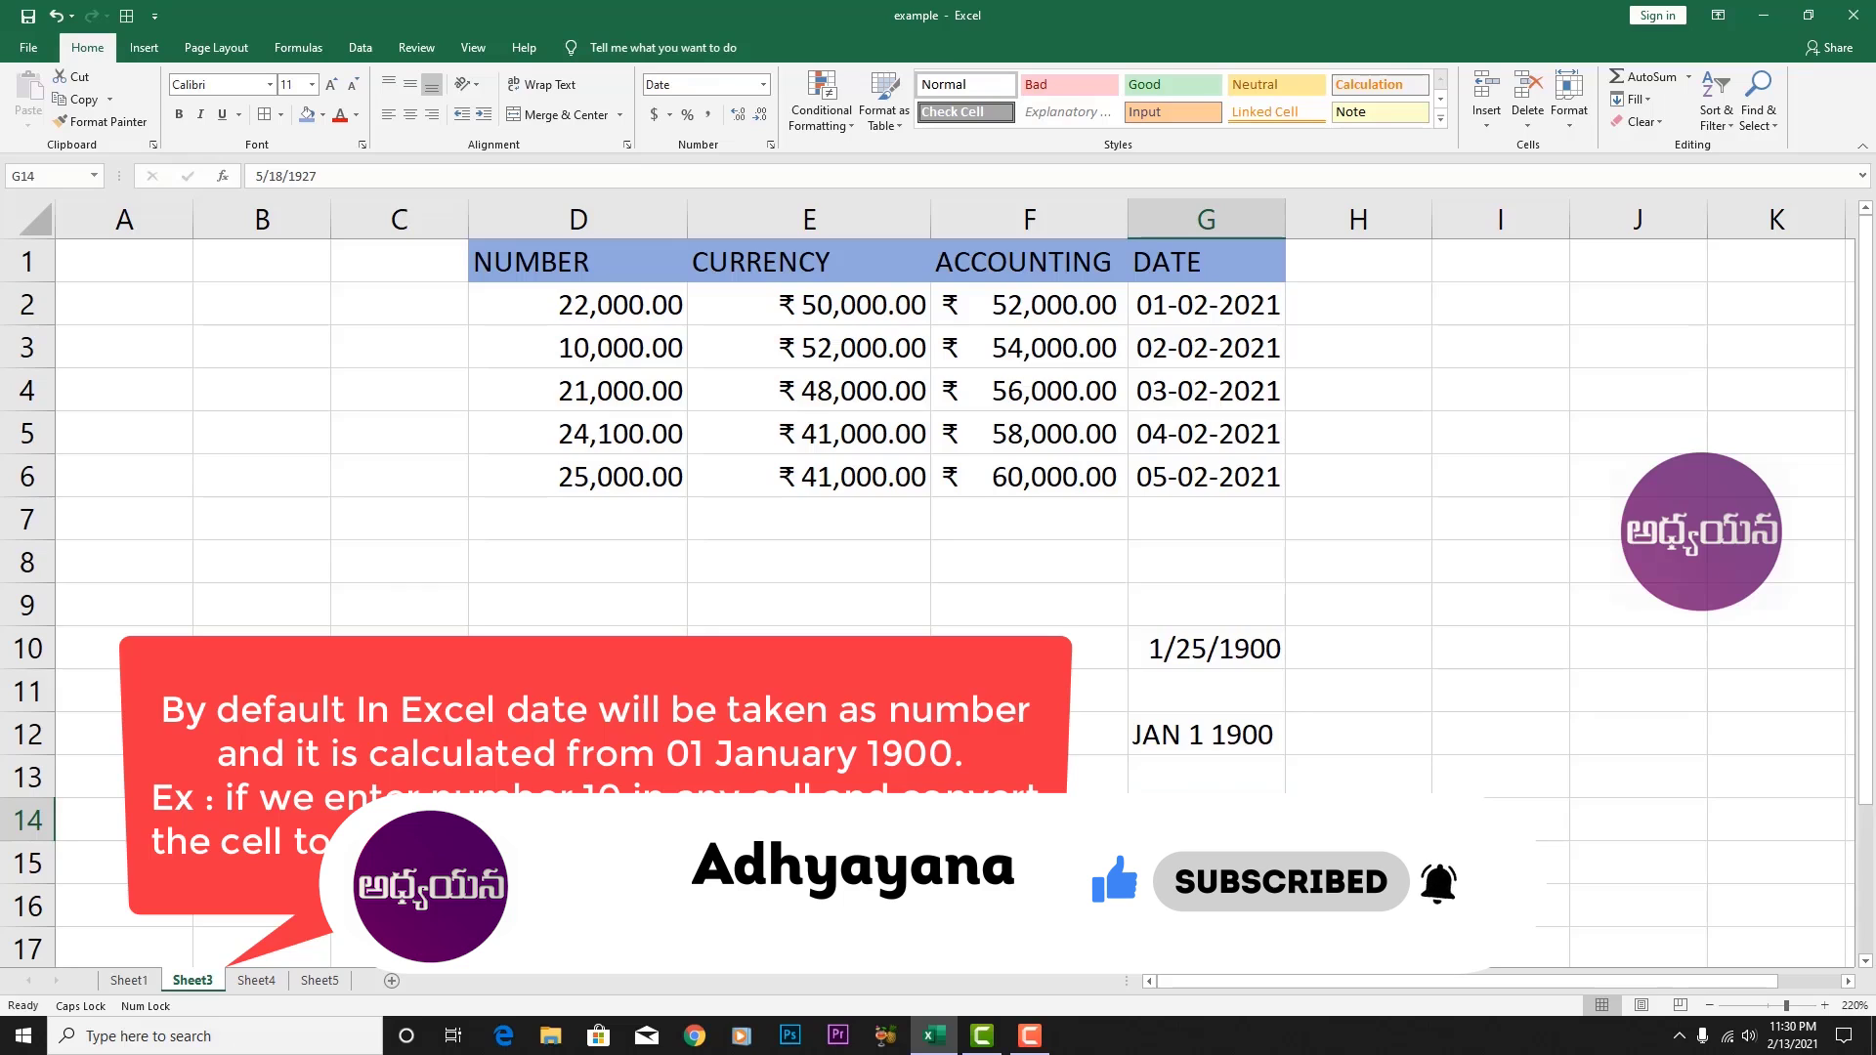
click(1053, 1028)
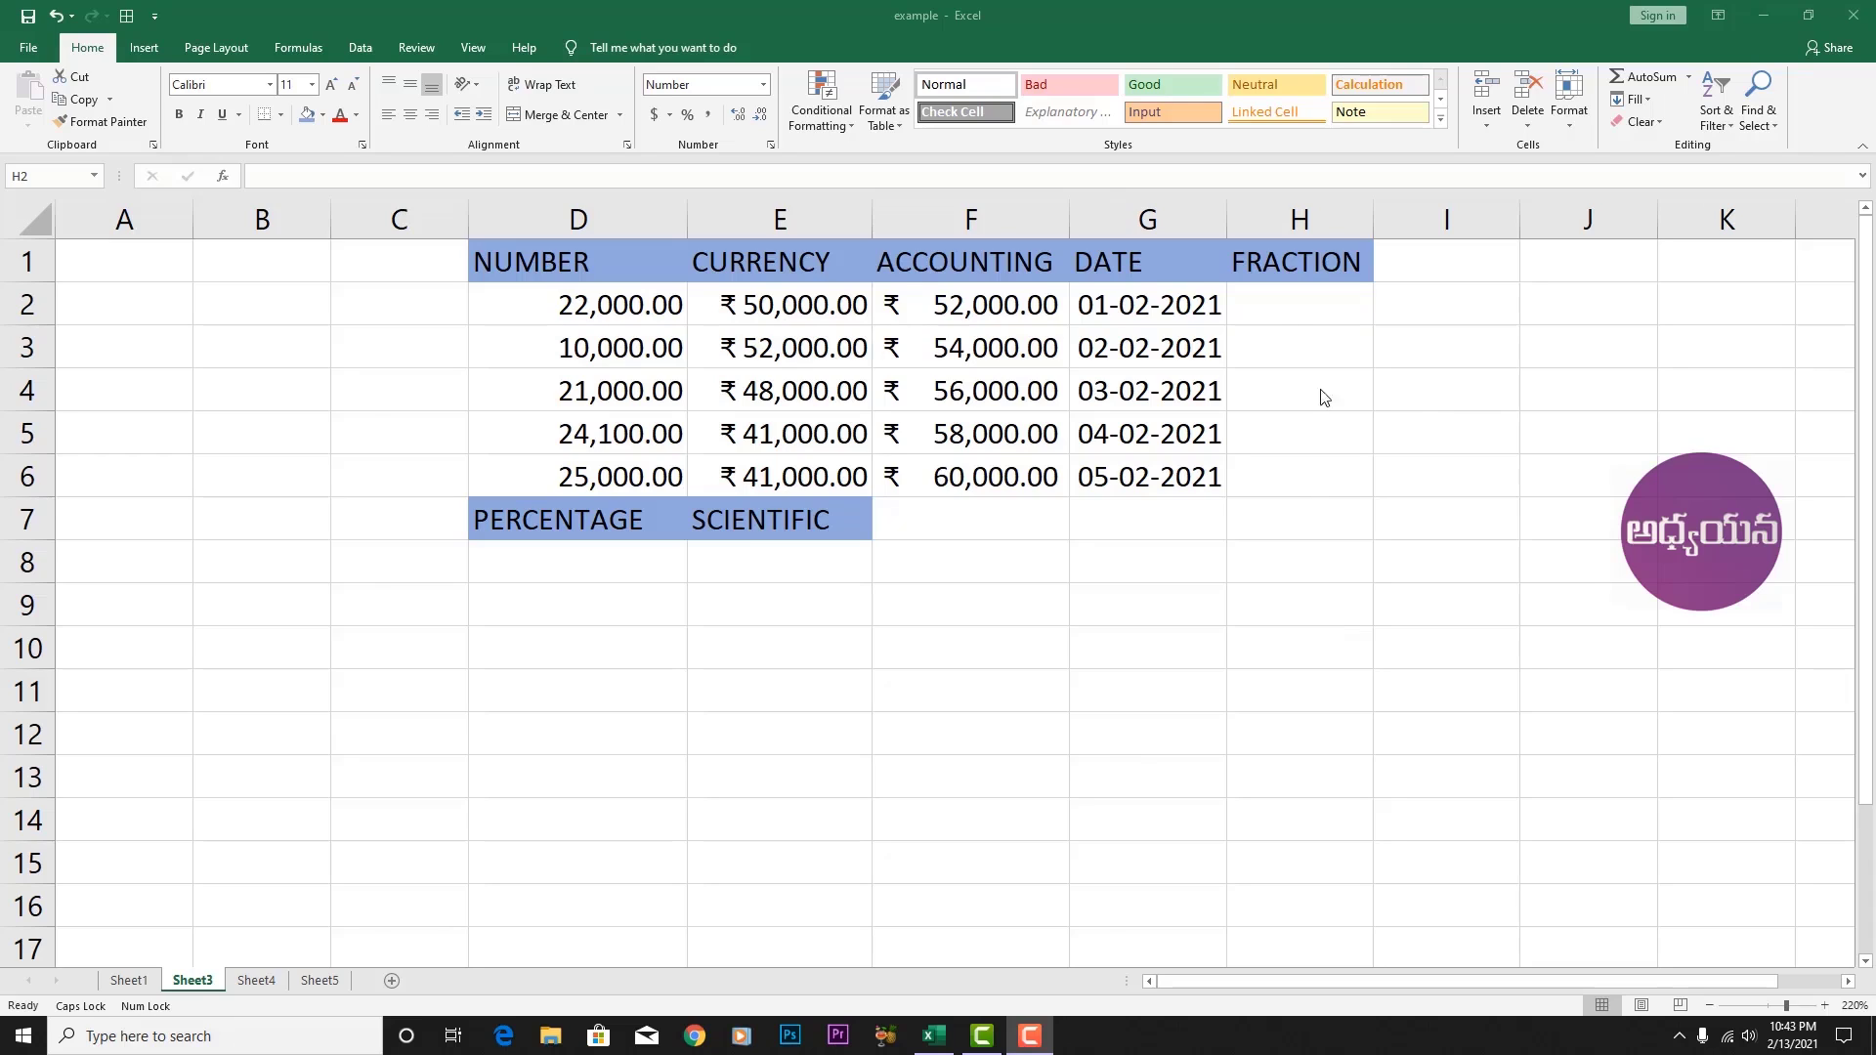
- Enter the fractions 4/20, 2/10 and 4/8 in cells H2:H4 under the FRACTION heading
click(1279, 310)
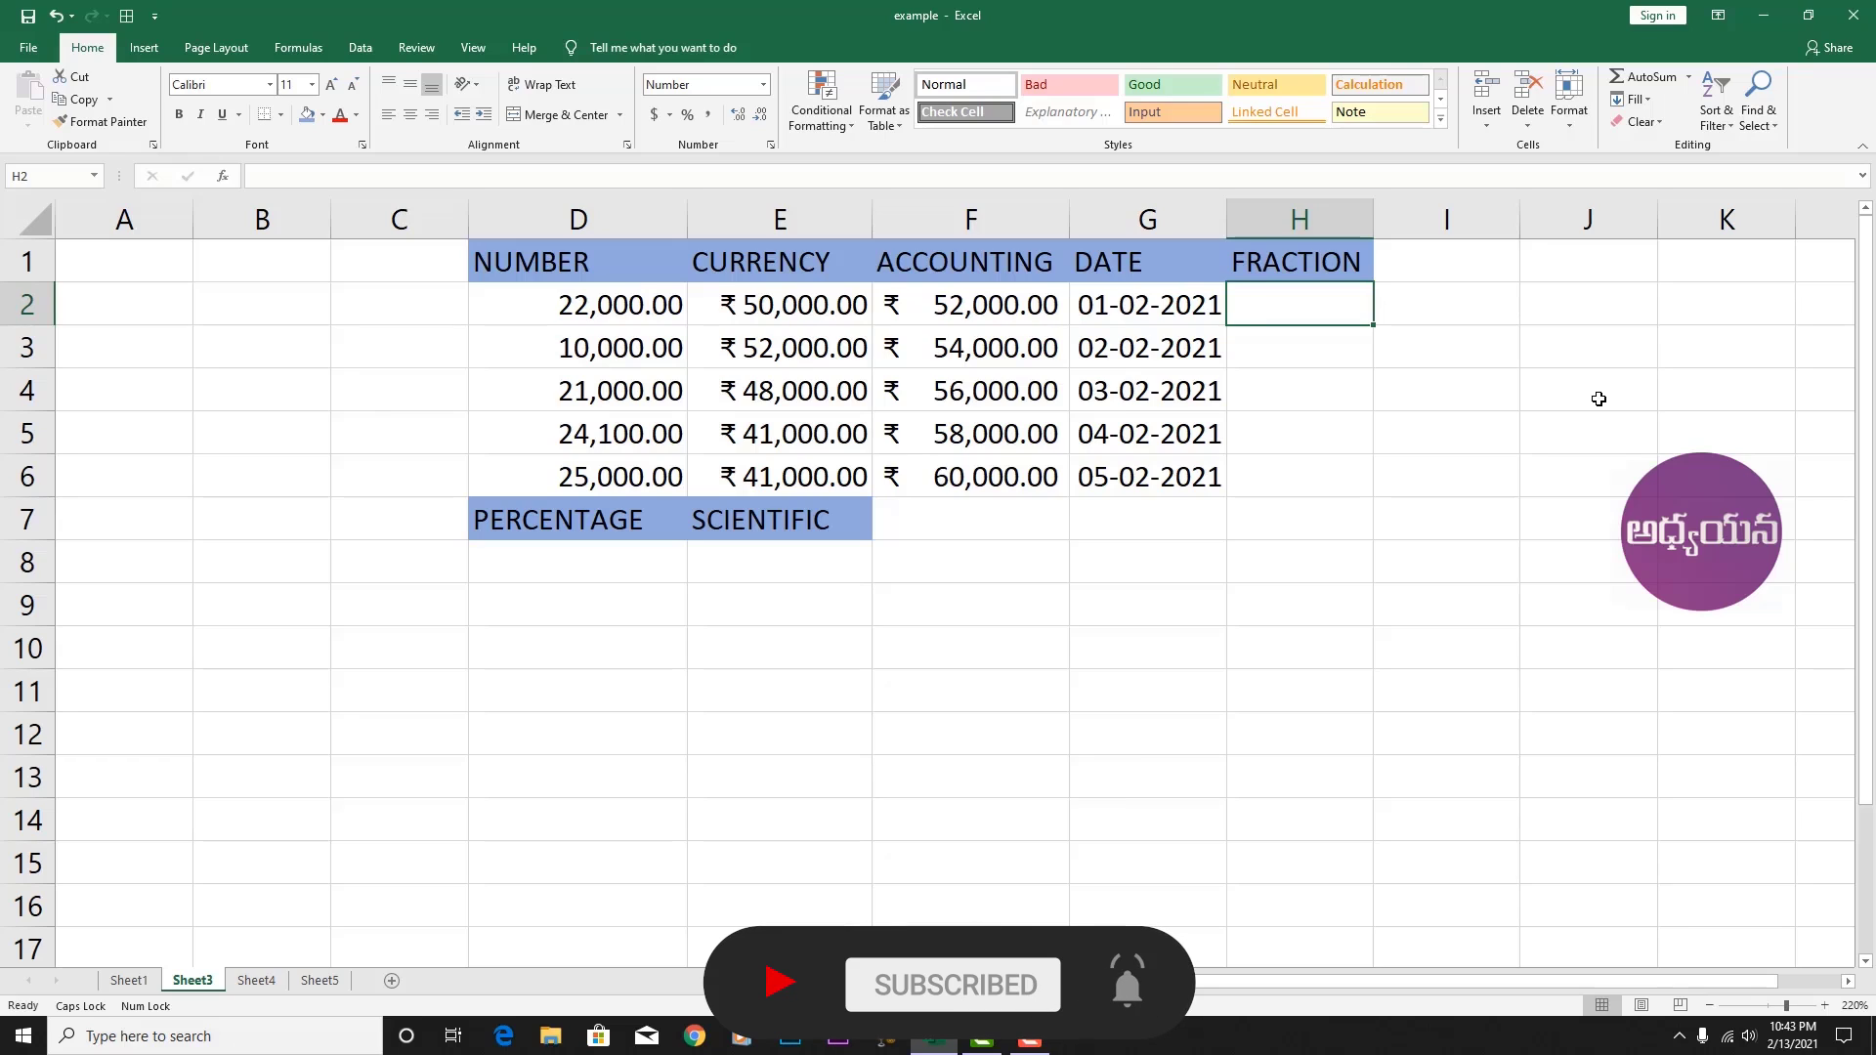
text(4/20)
key(Return)
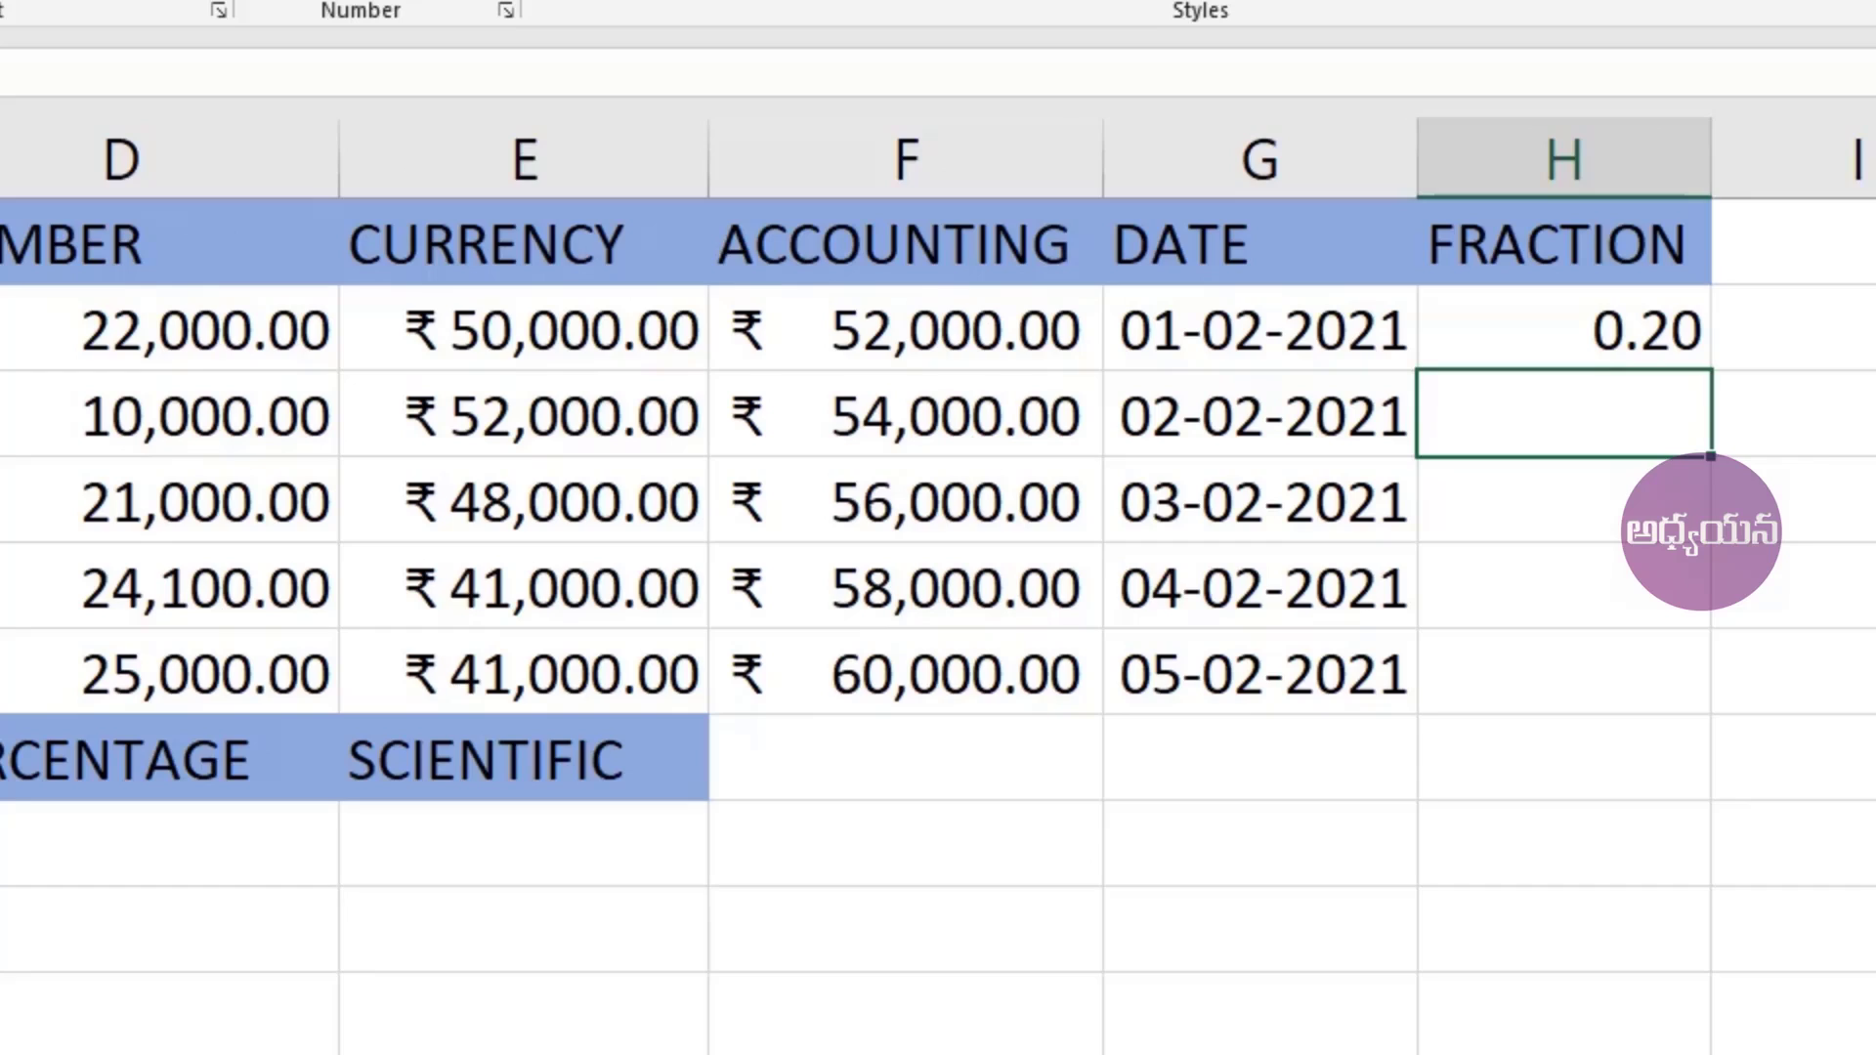
text(2/10)
key(Return)
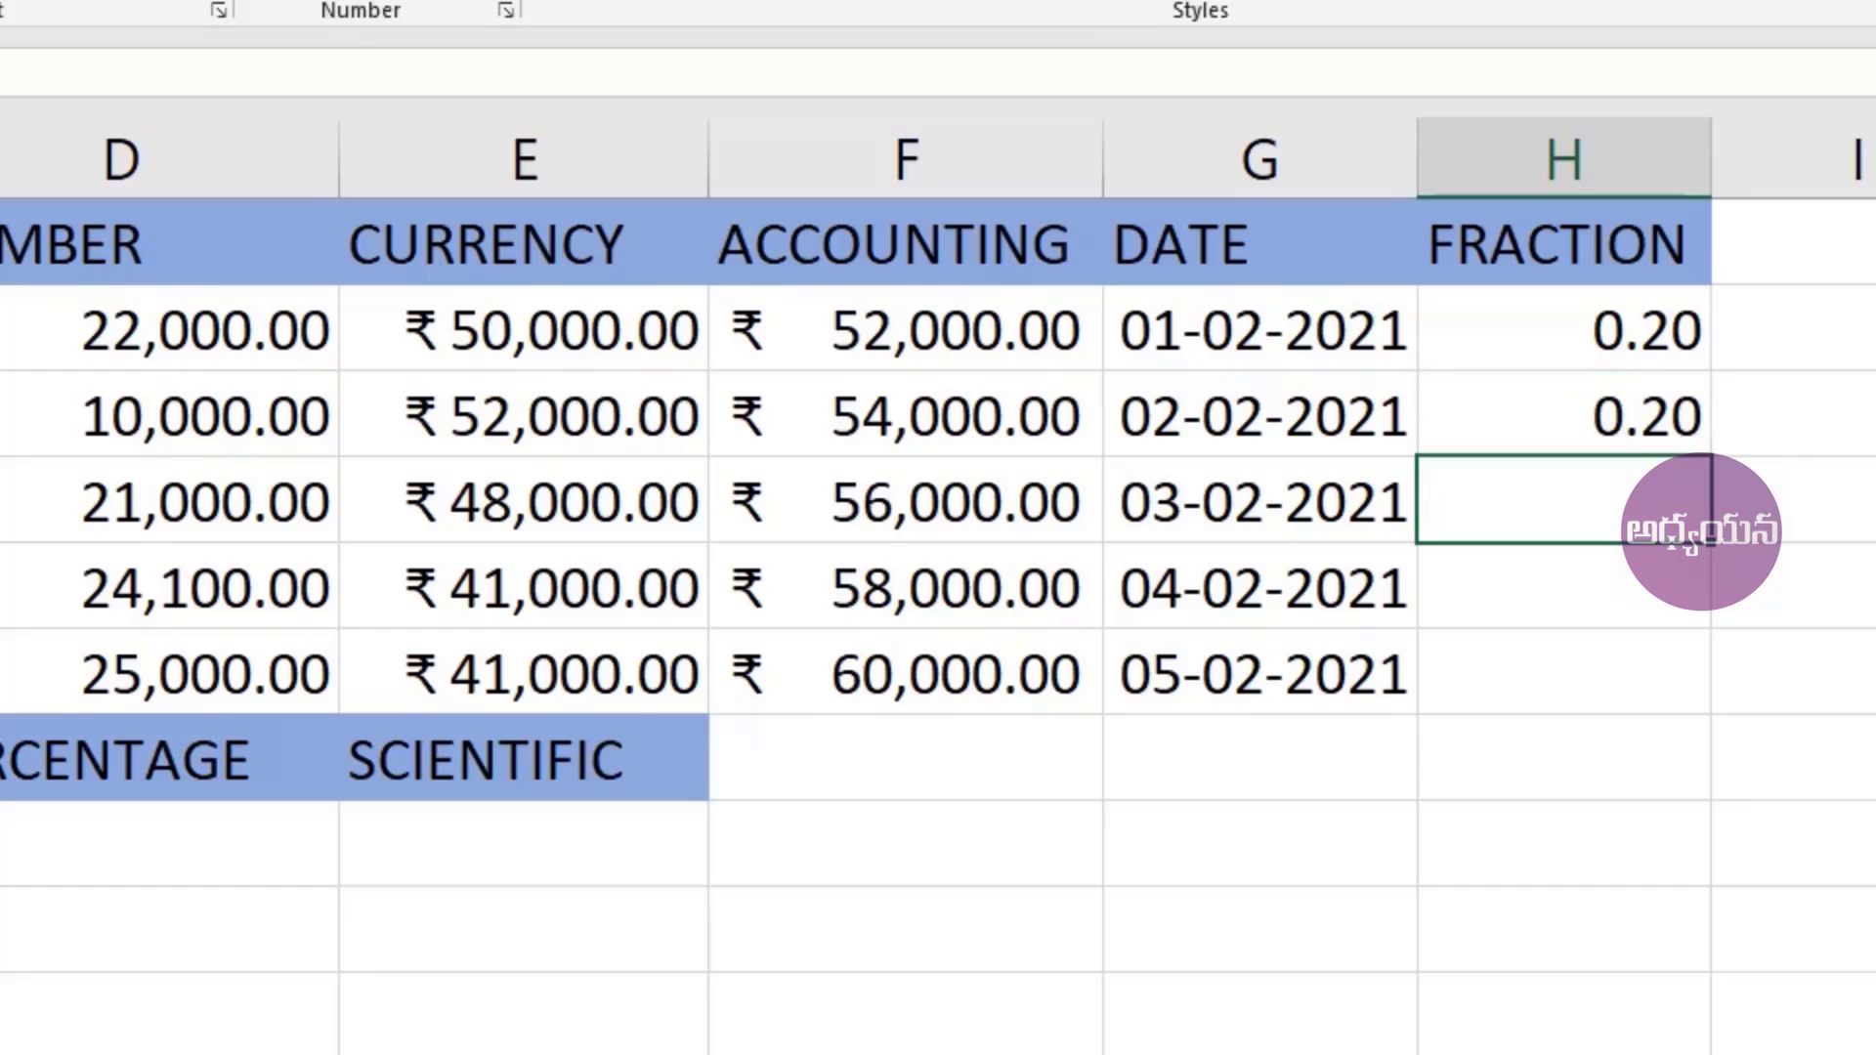
text(4/8)
key(Return)
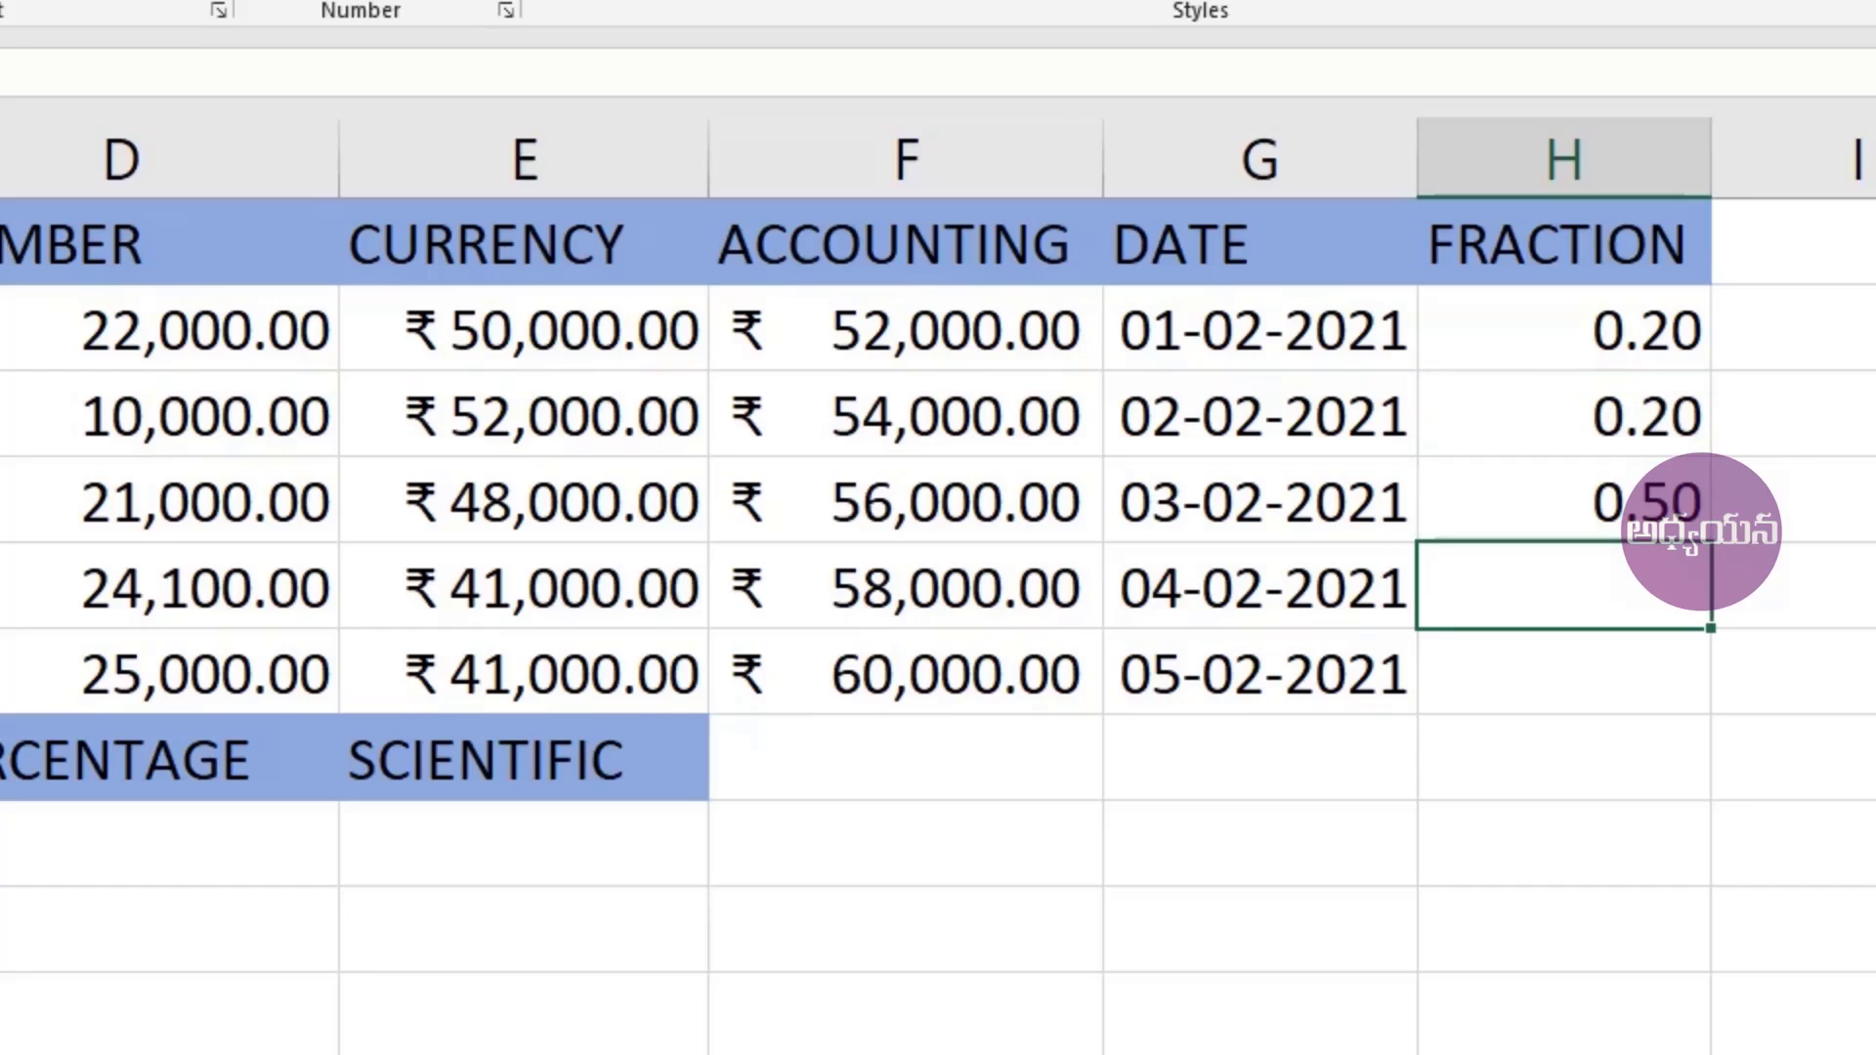
- Clear the fraction entries from cells H2:H4
click(1563, 500)
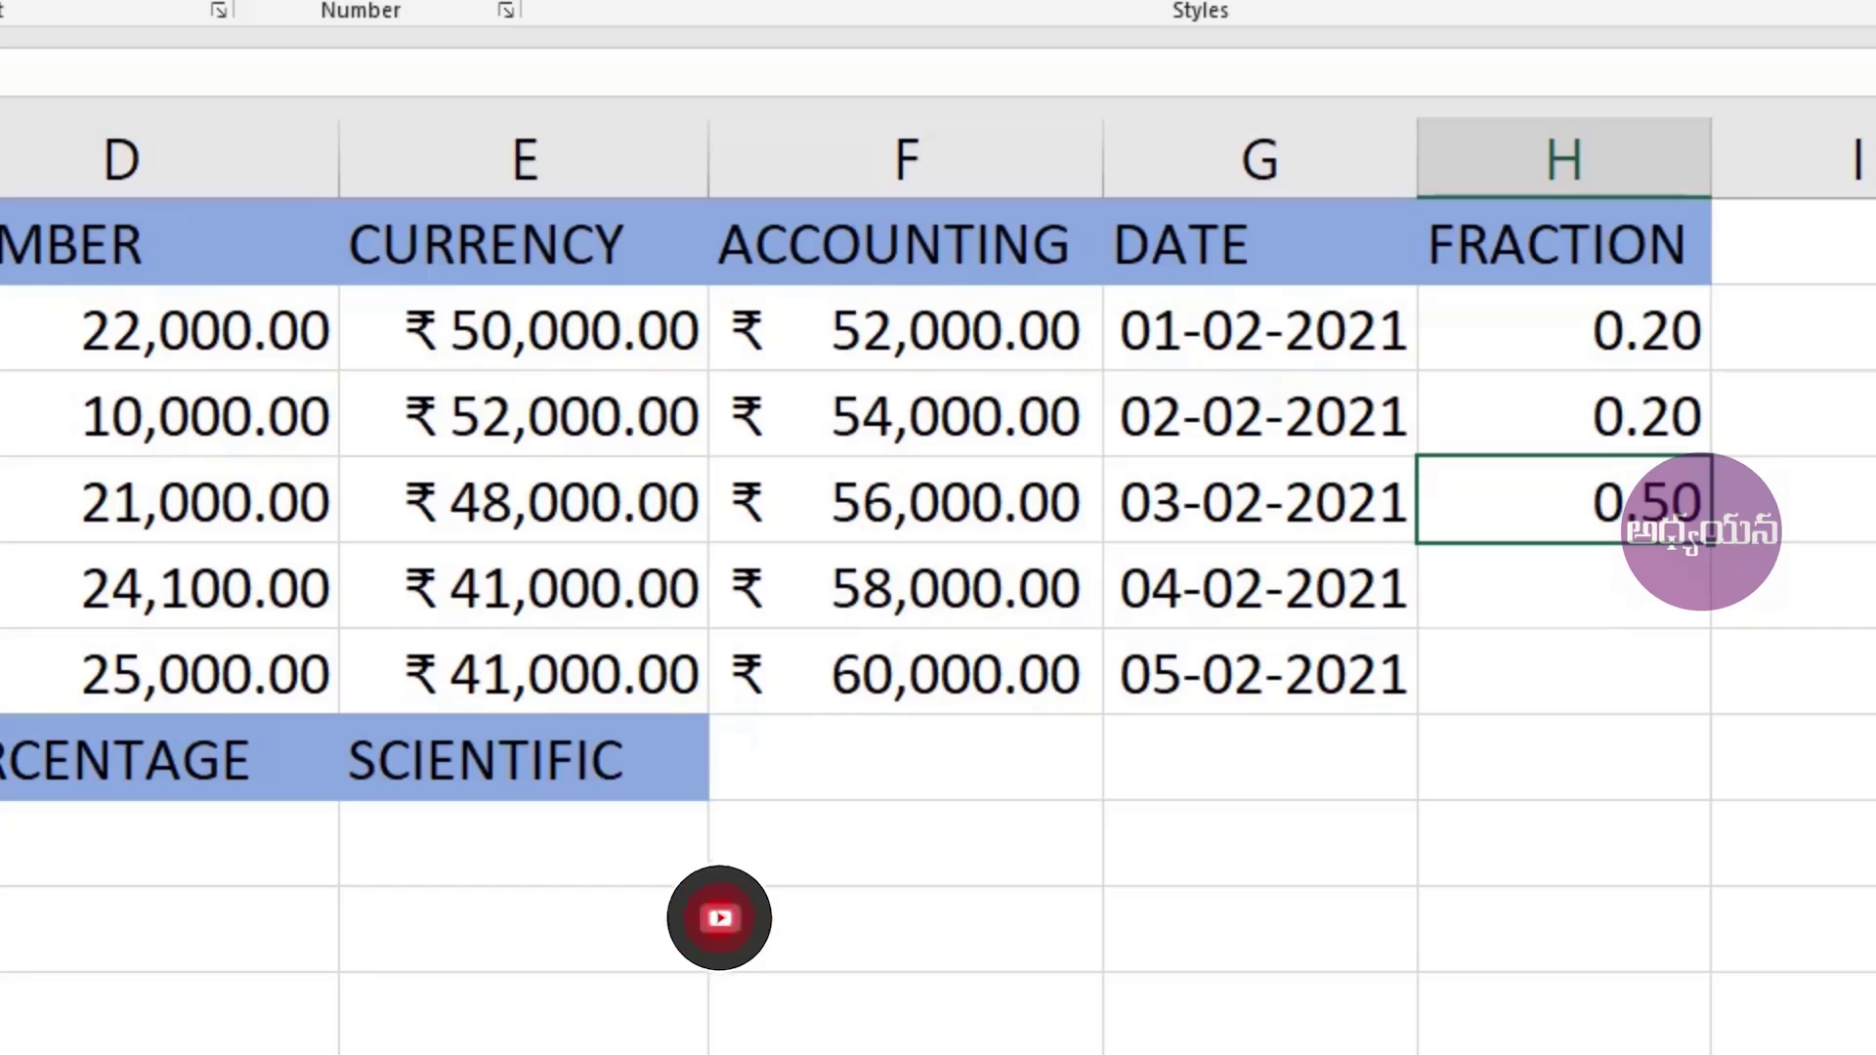
drag(1563, 500, 1563, 328)
key(Delete)
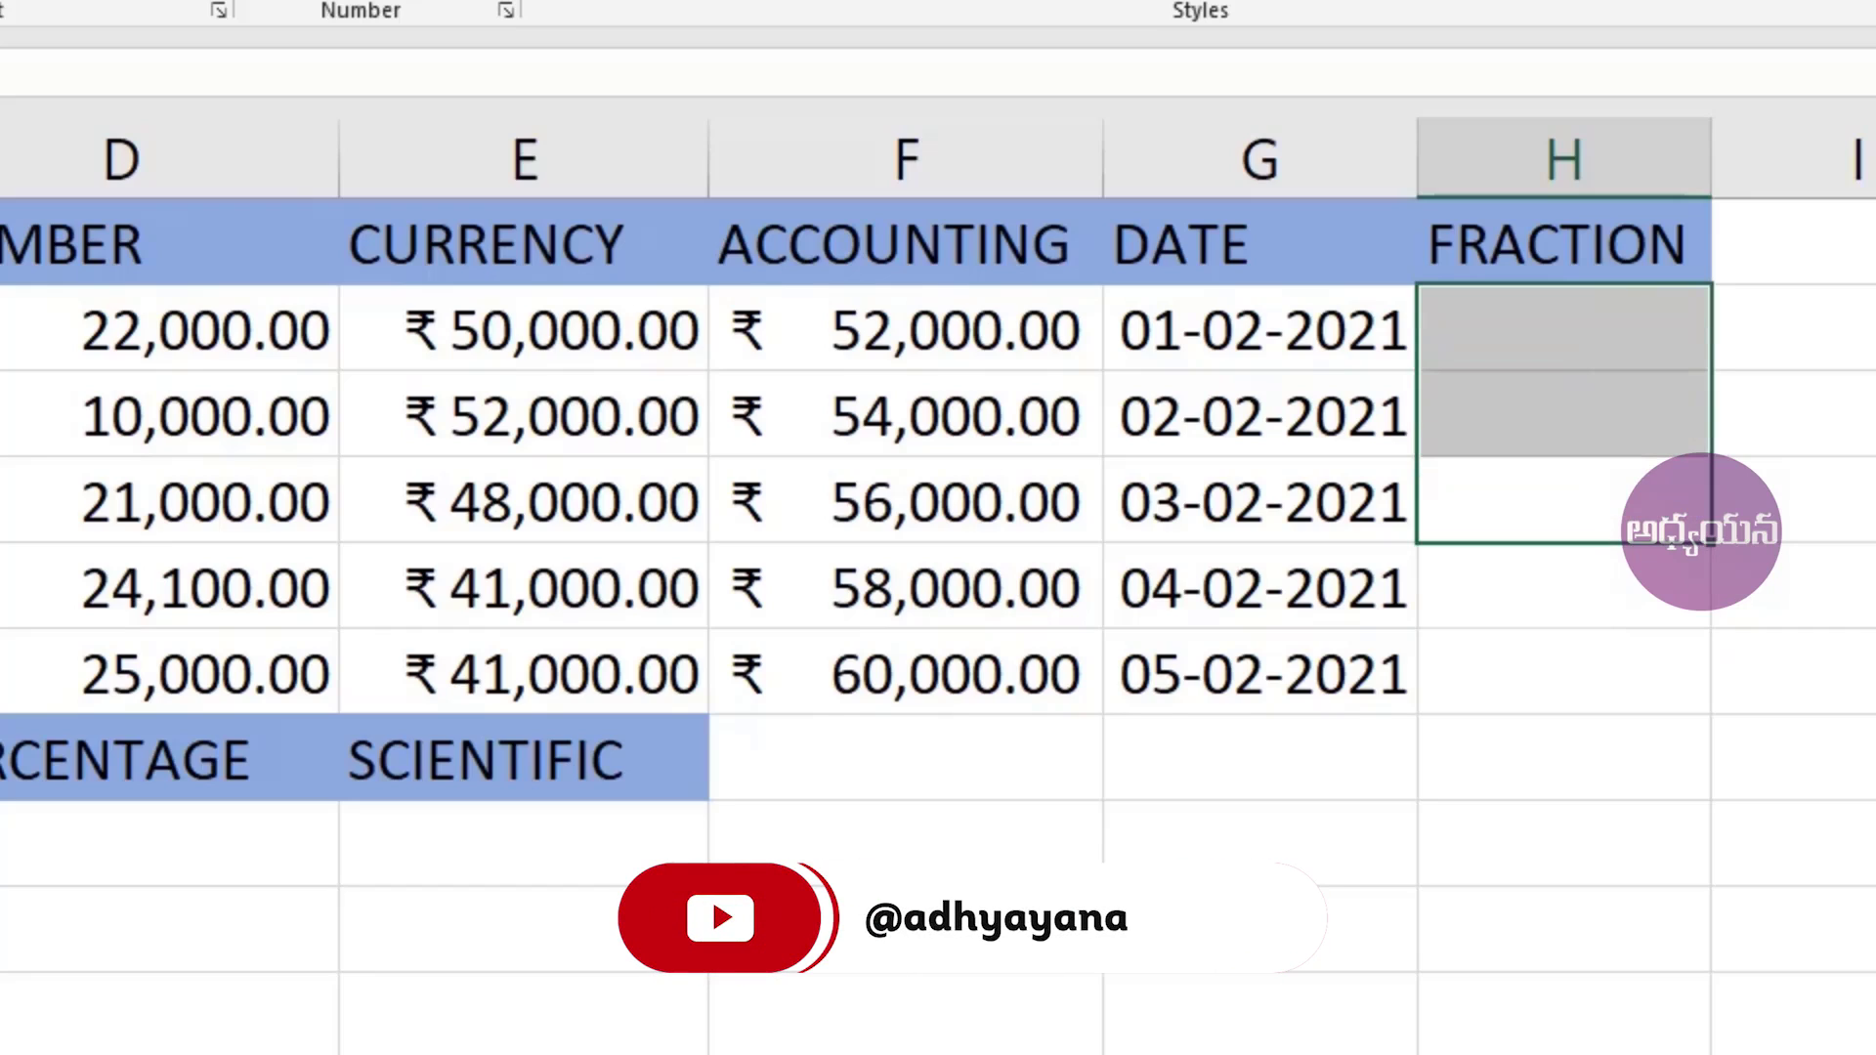
click(1793, 328)
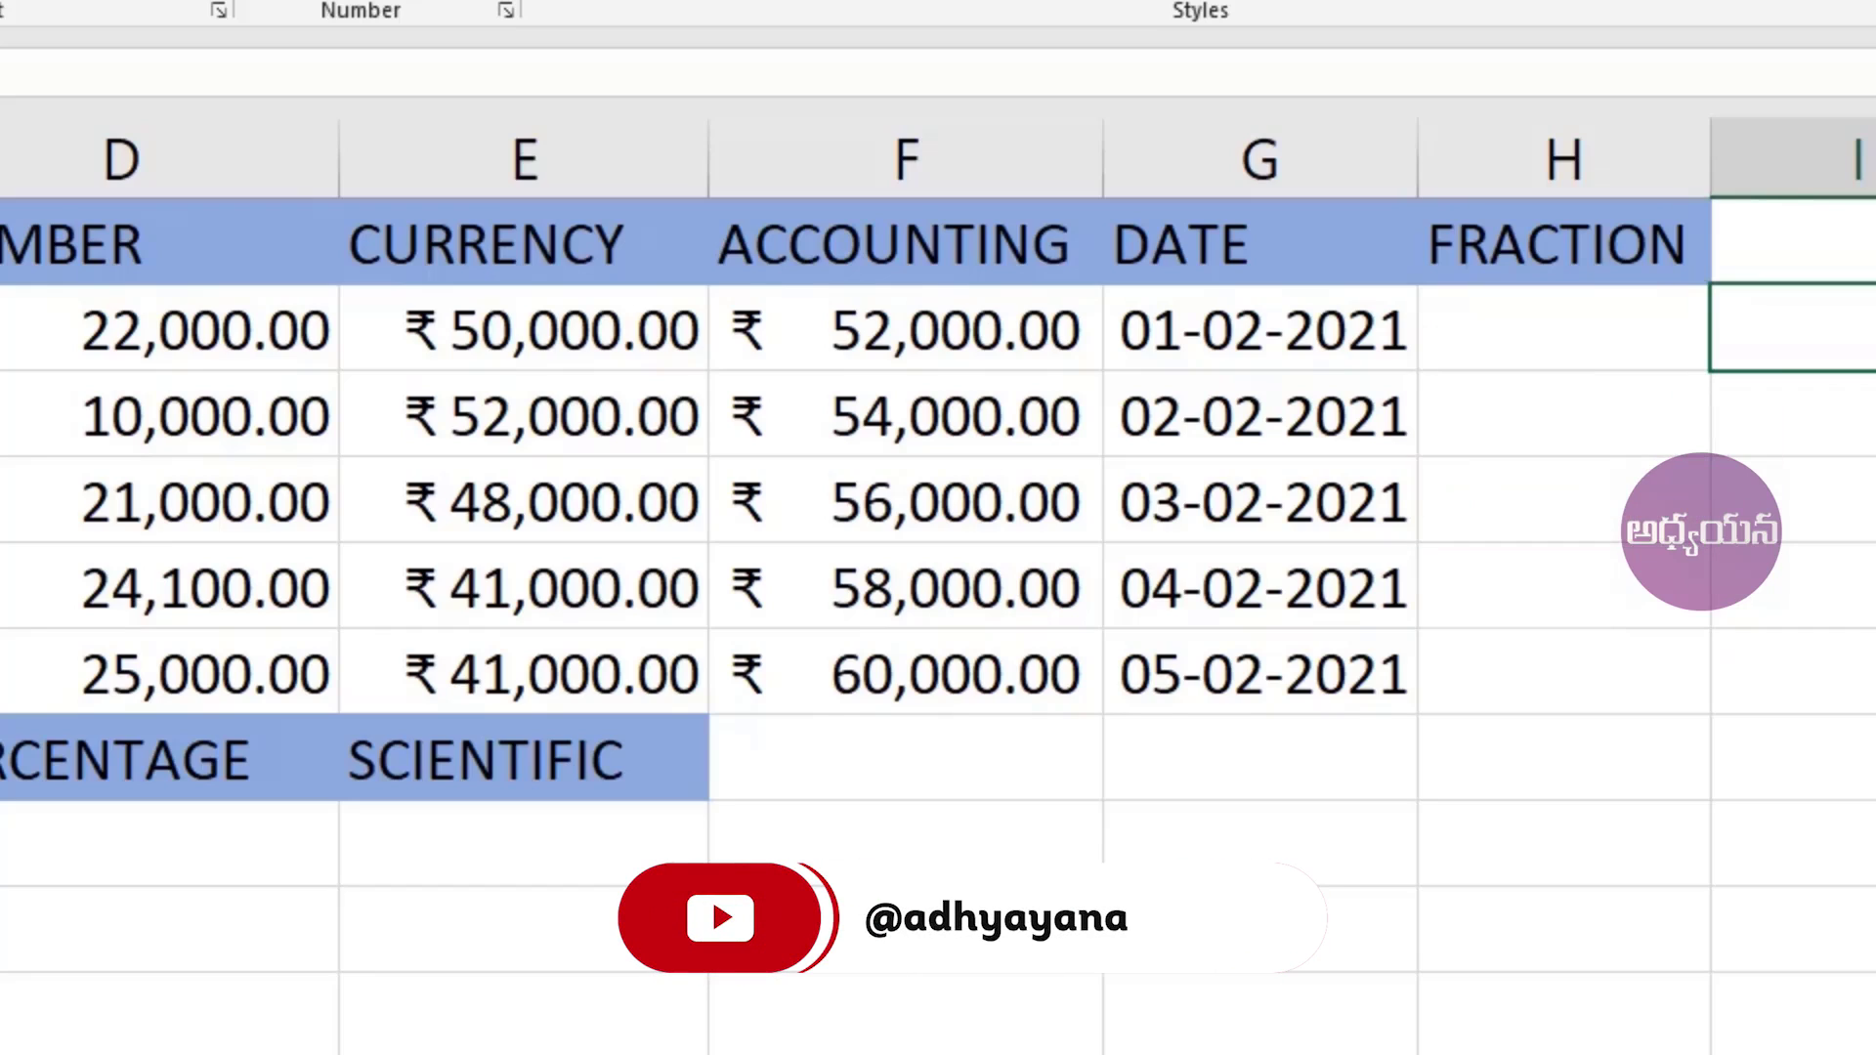
- Open the cell format settings for H2:H6 under FRACTION and choose the Fraction category
click(1568, 350)
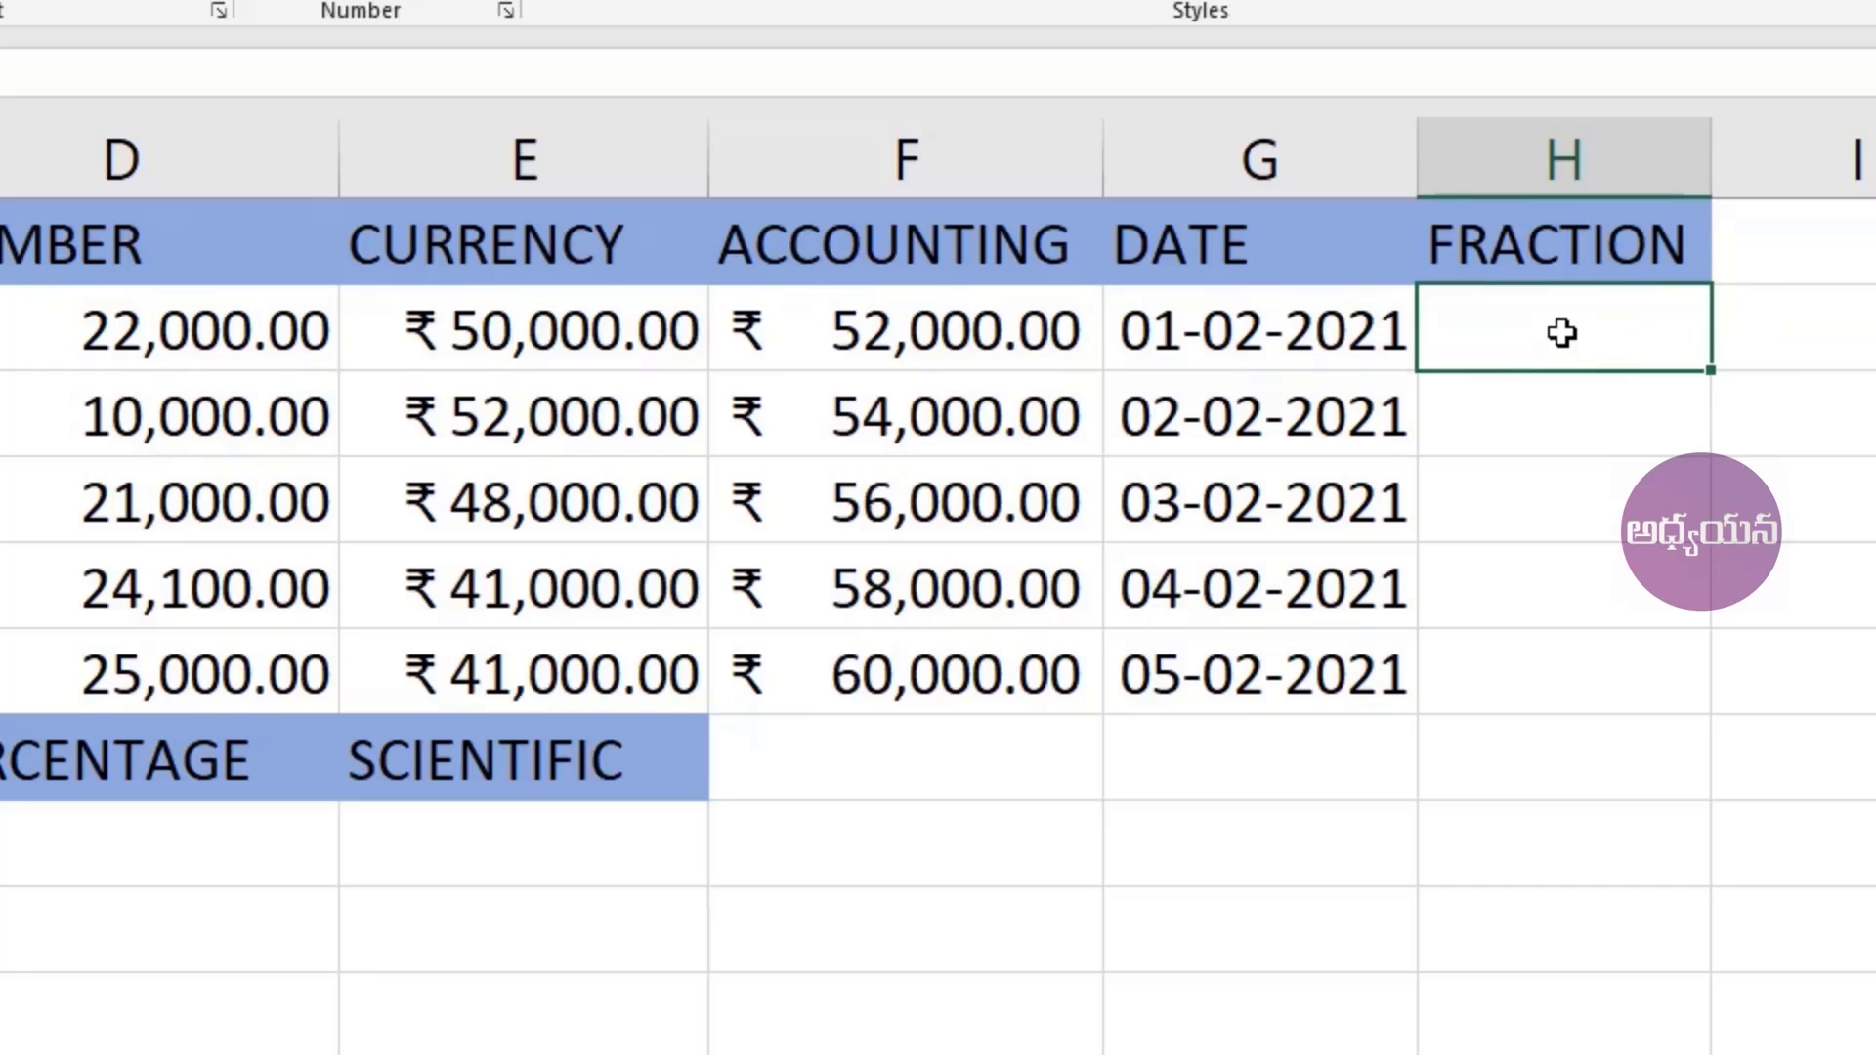
drag(1561, 368, 1582, 676)
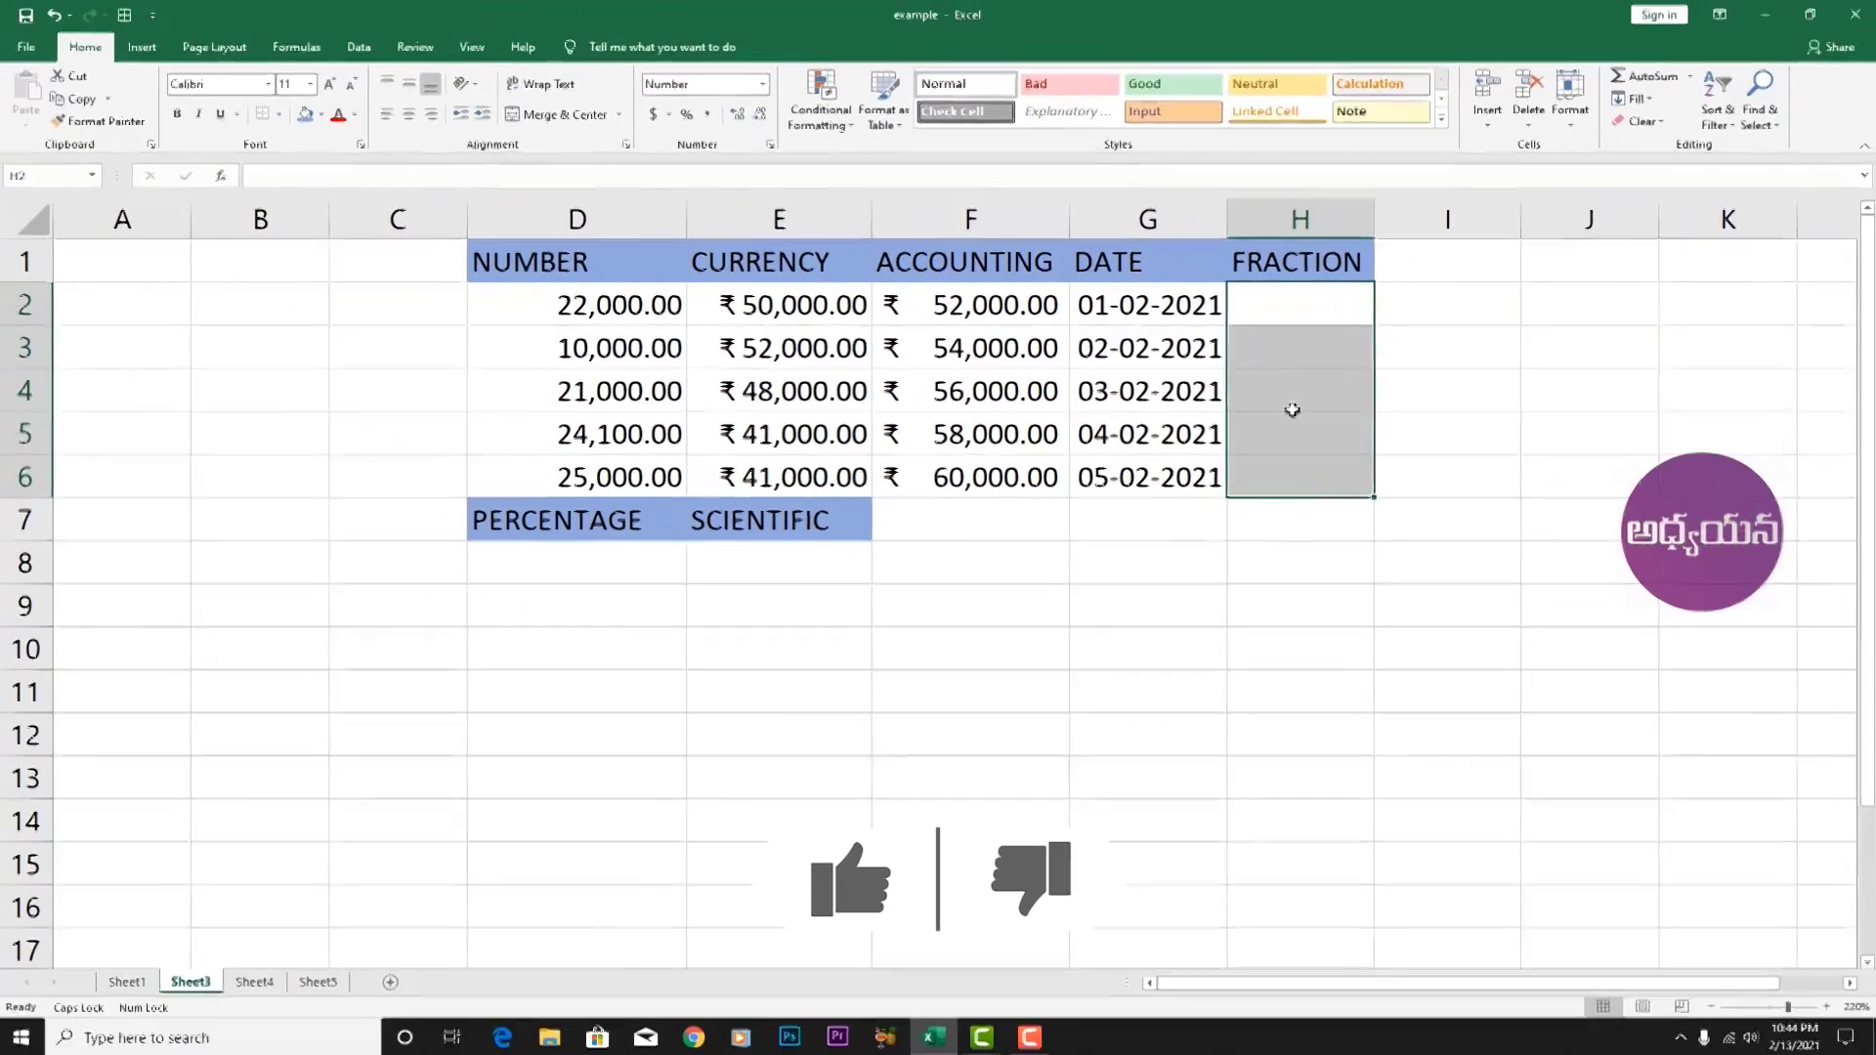
right_click(1432, 463)
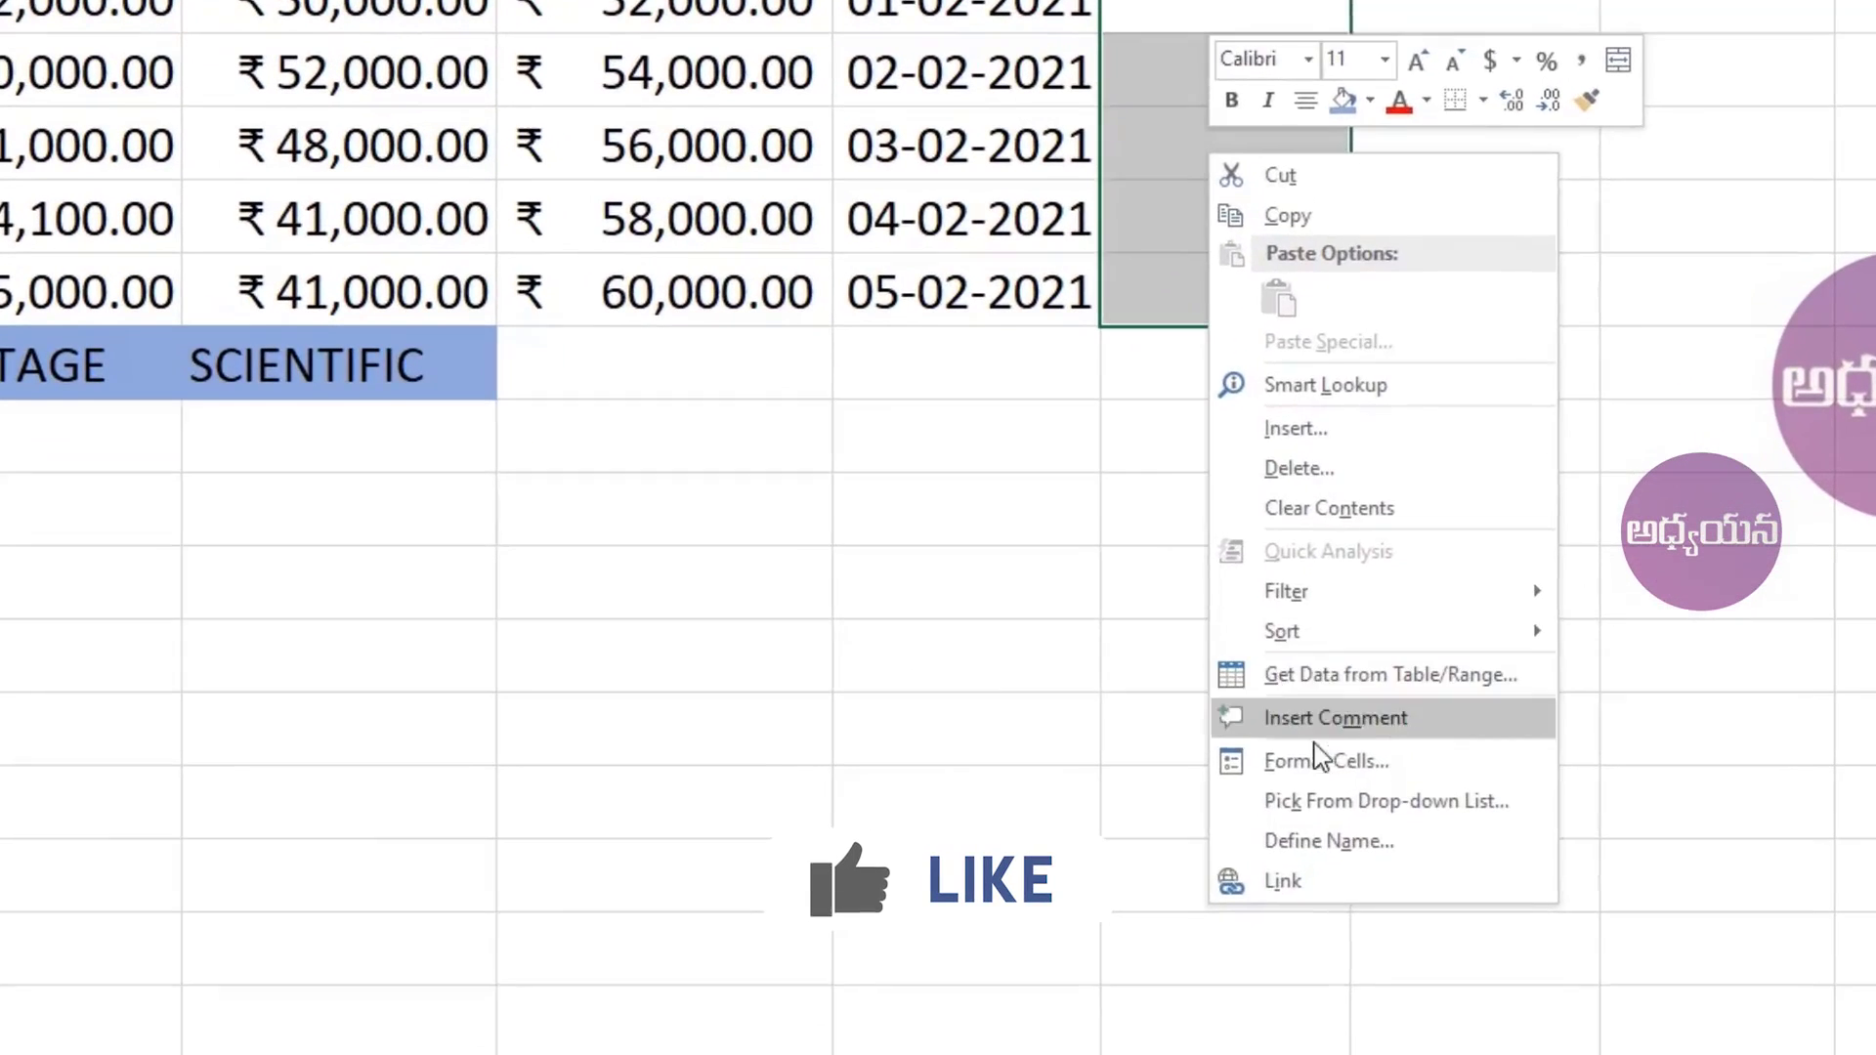
click(1320, 760)
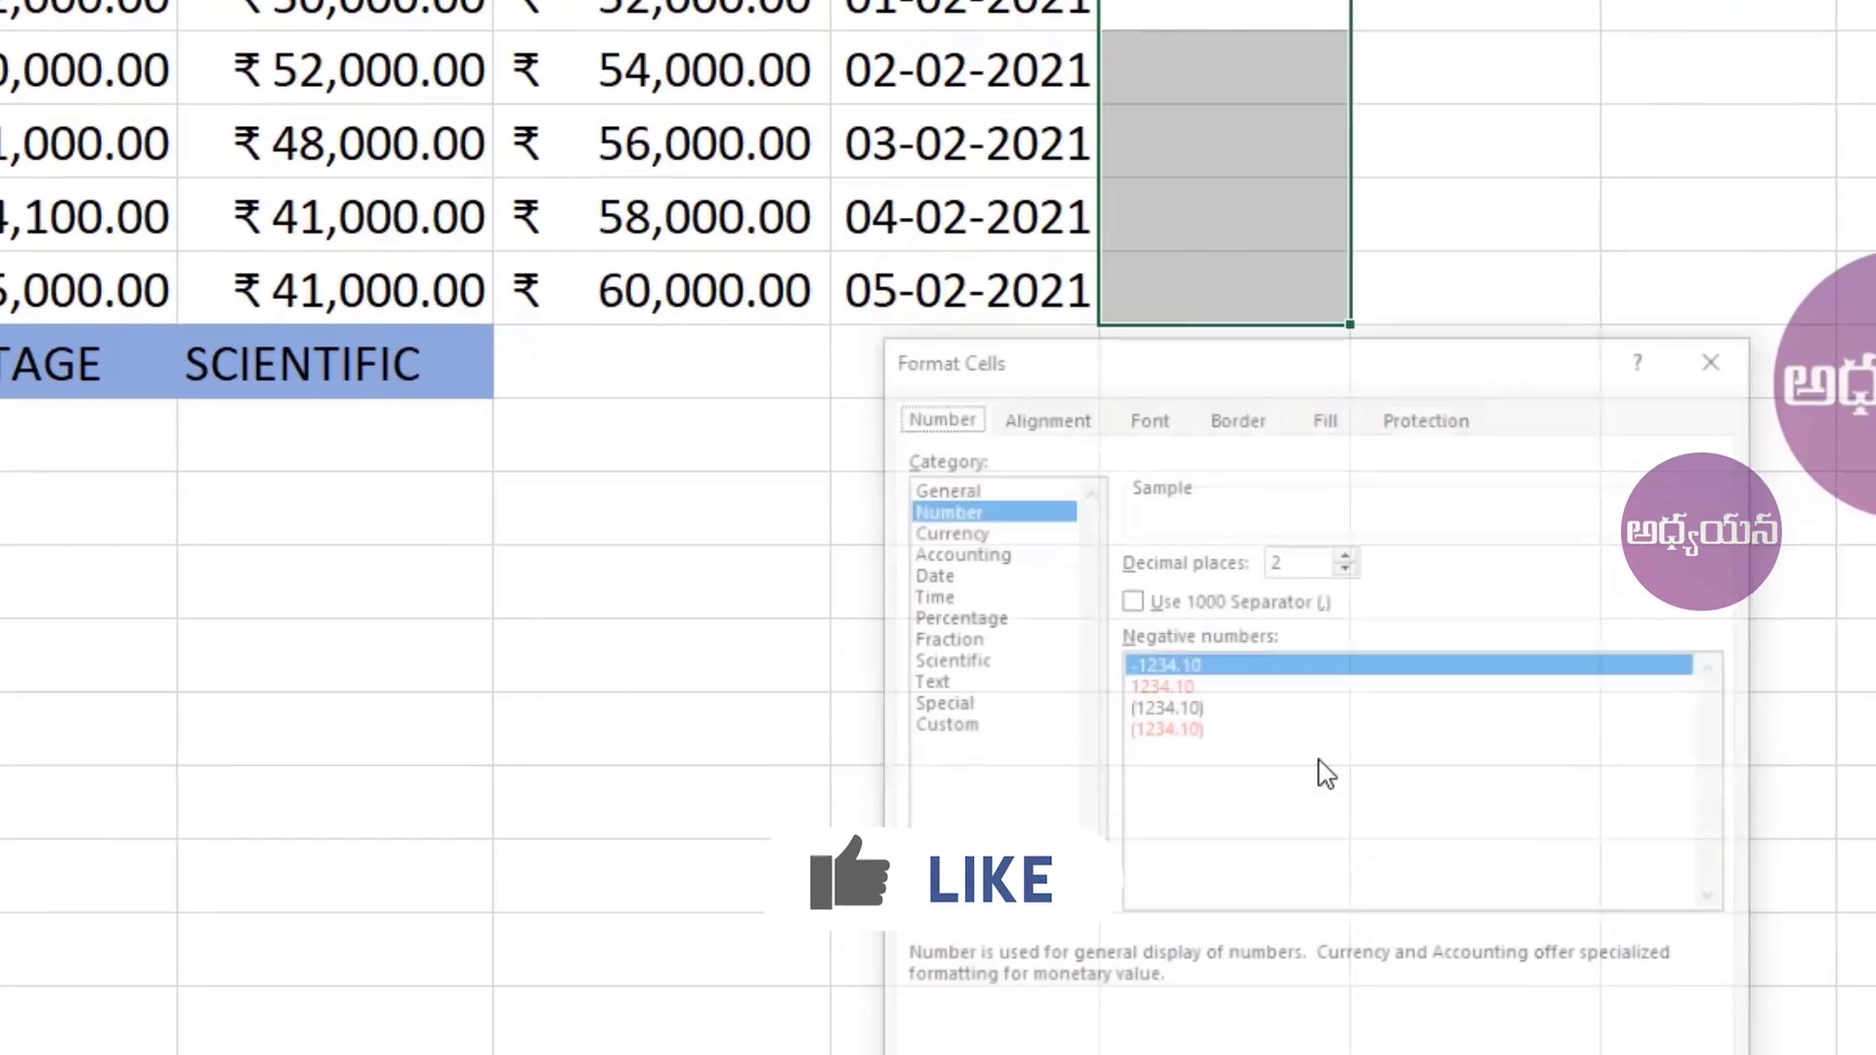
click(928, 639)
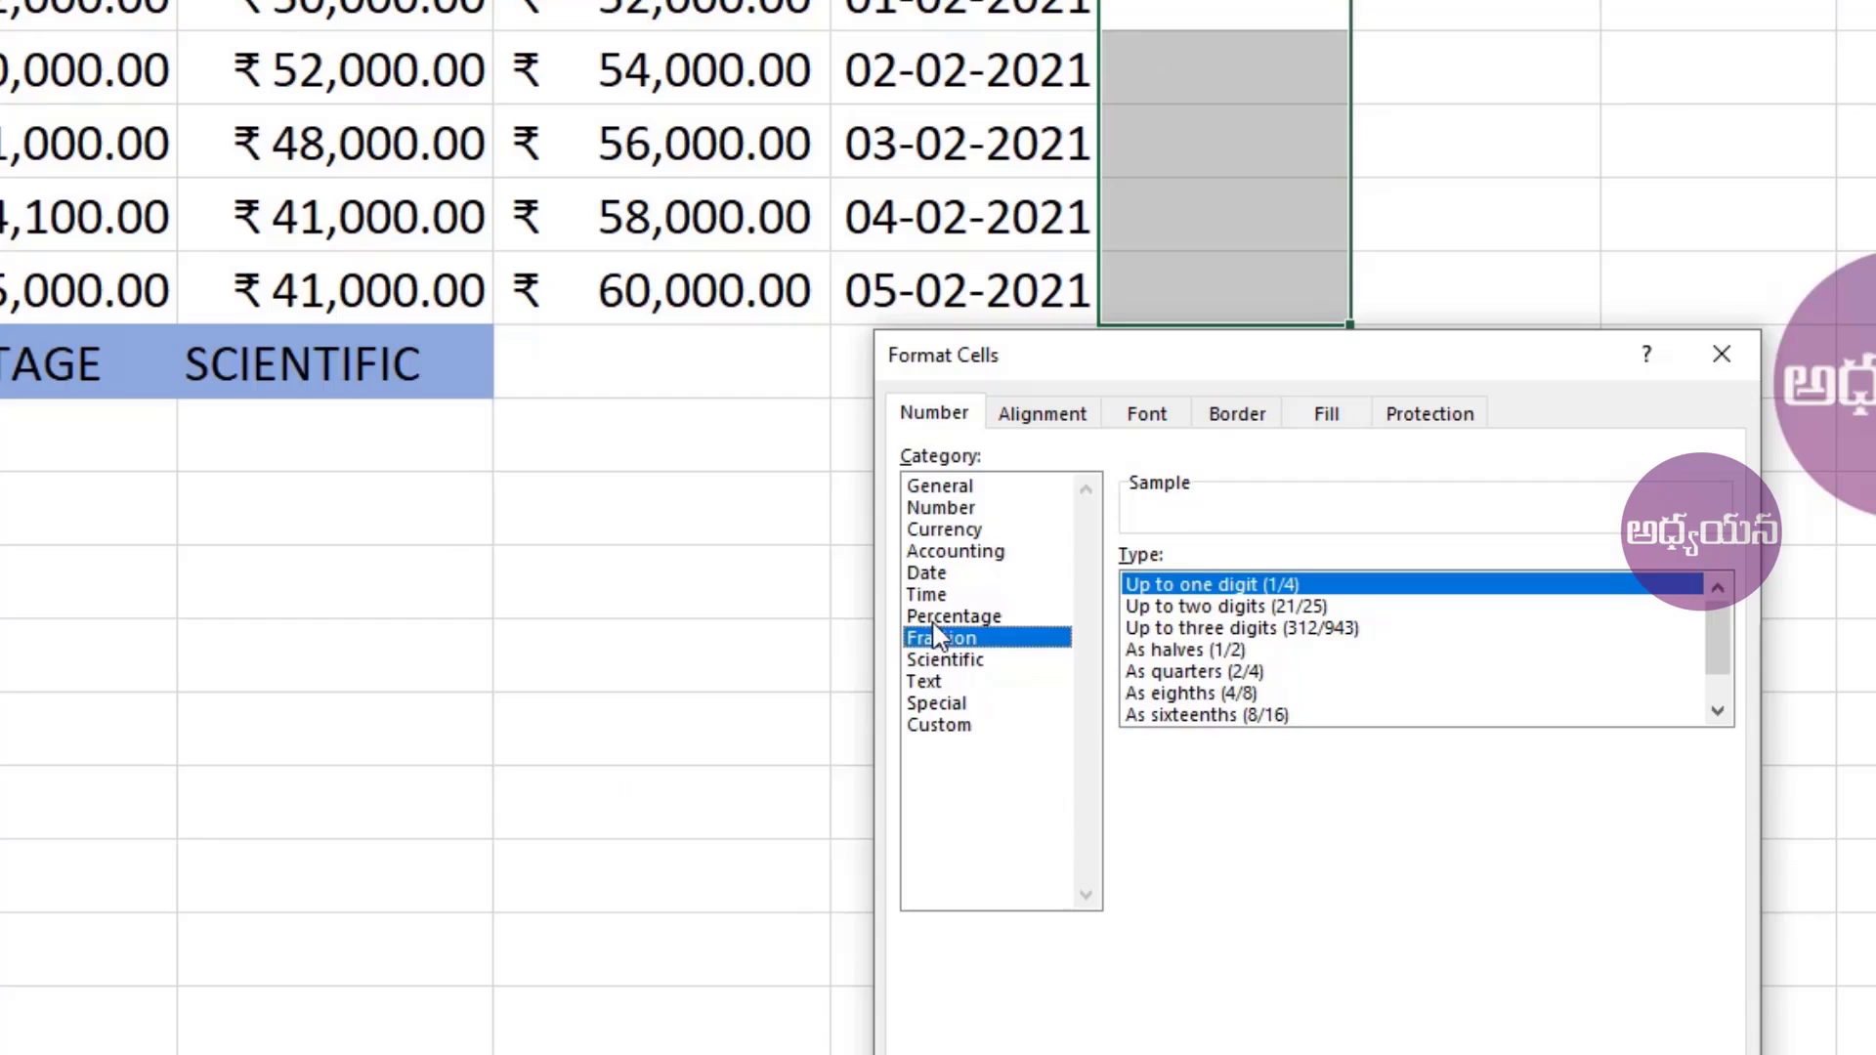
- Compare the available fraction types and apply Up to three digits (312/943) to cells H2:H6
click(1207, 606)
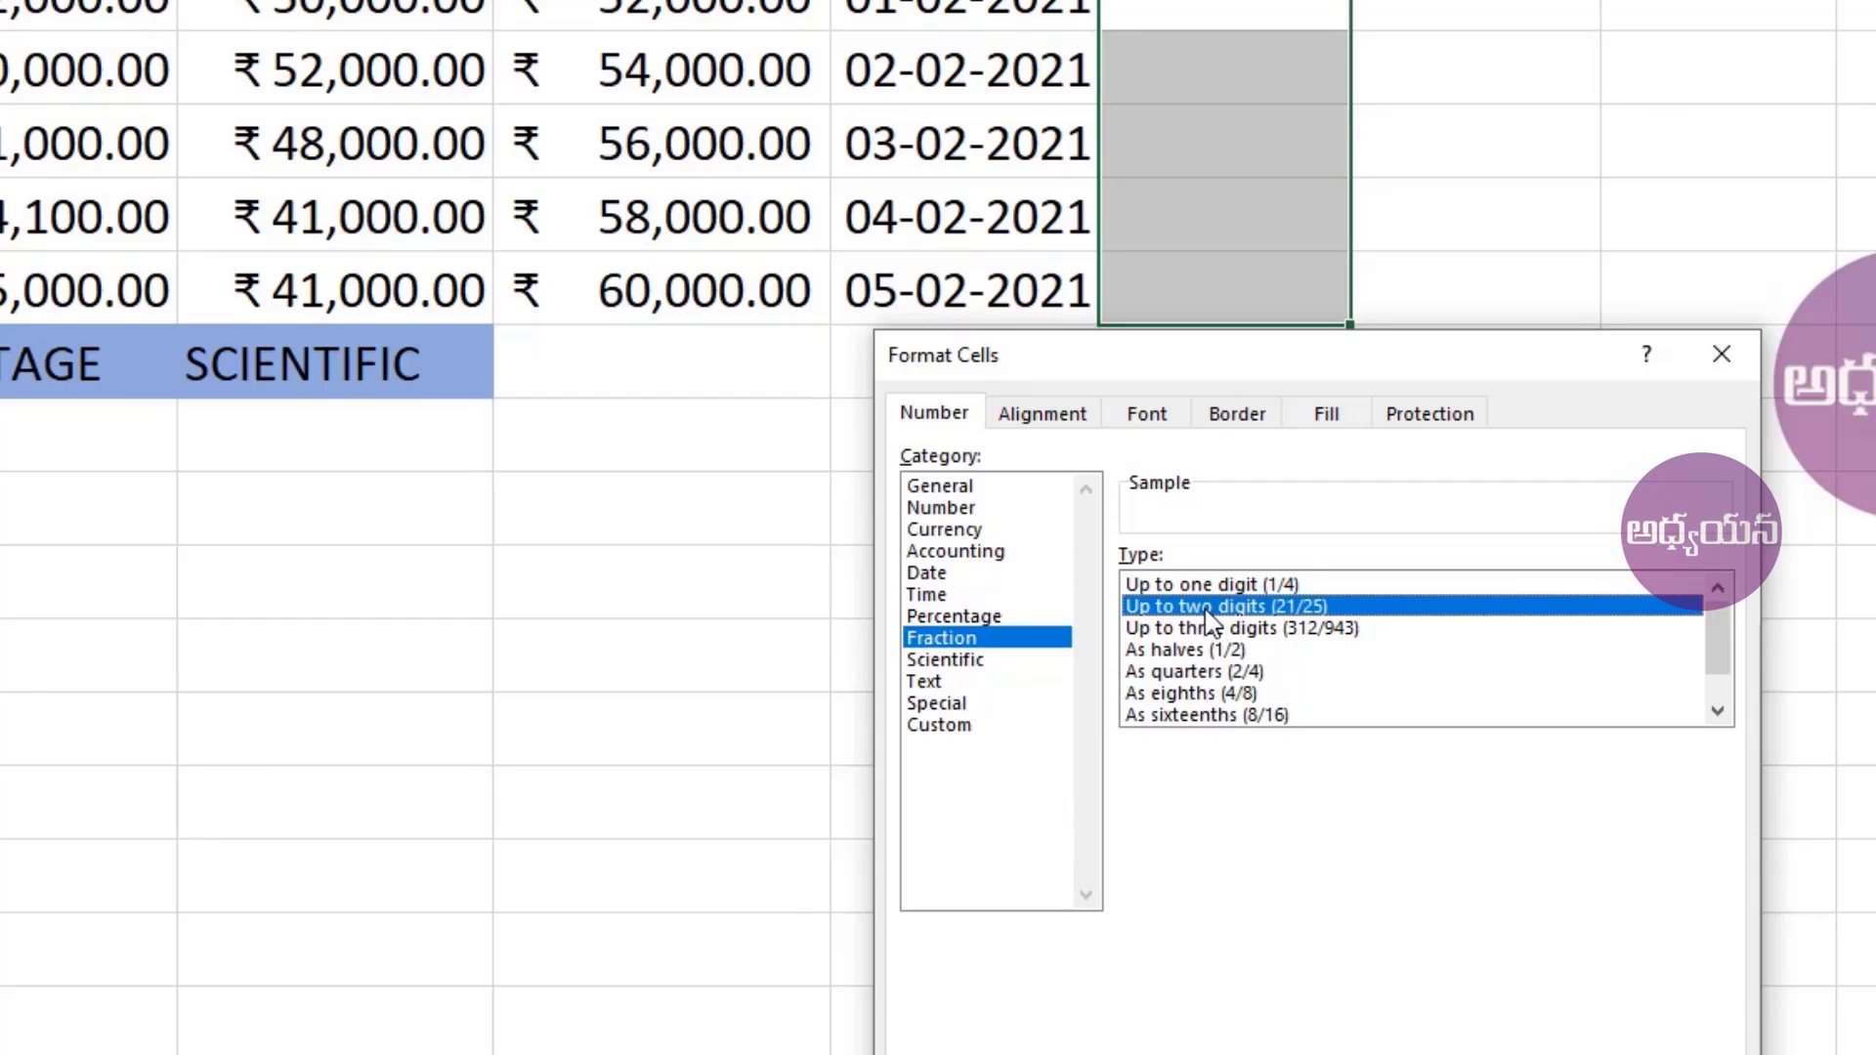
click(1189, 584)
click(1217, 607)
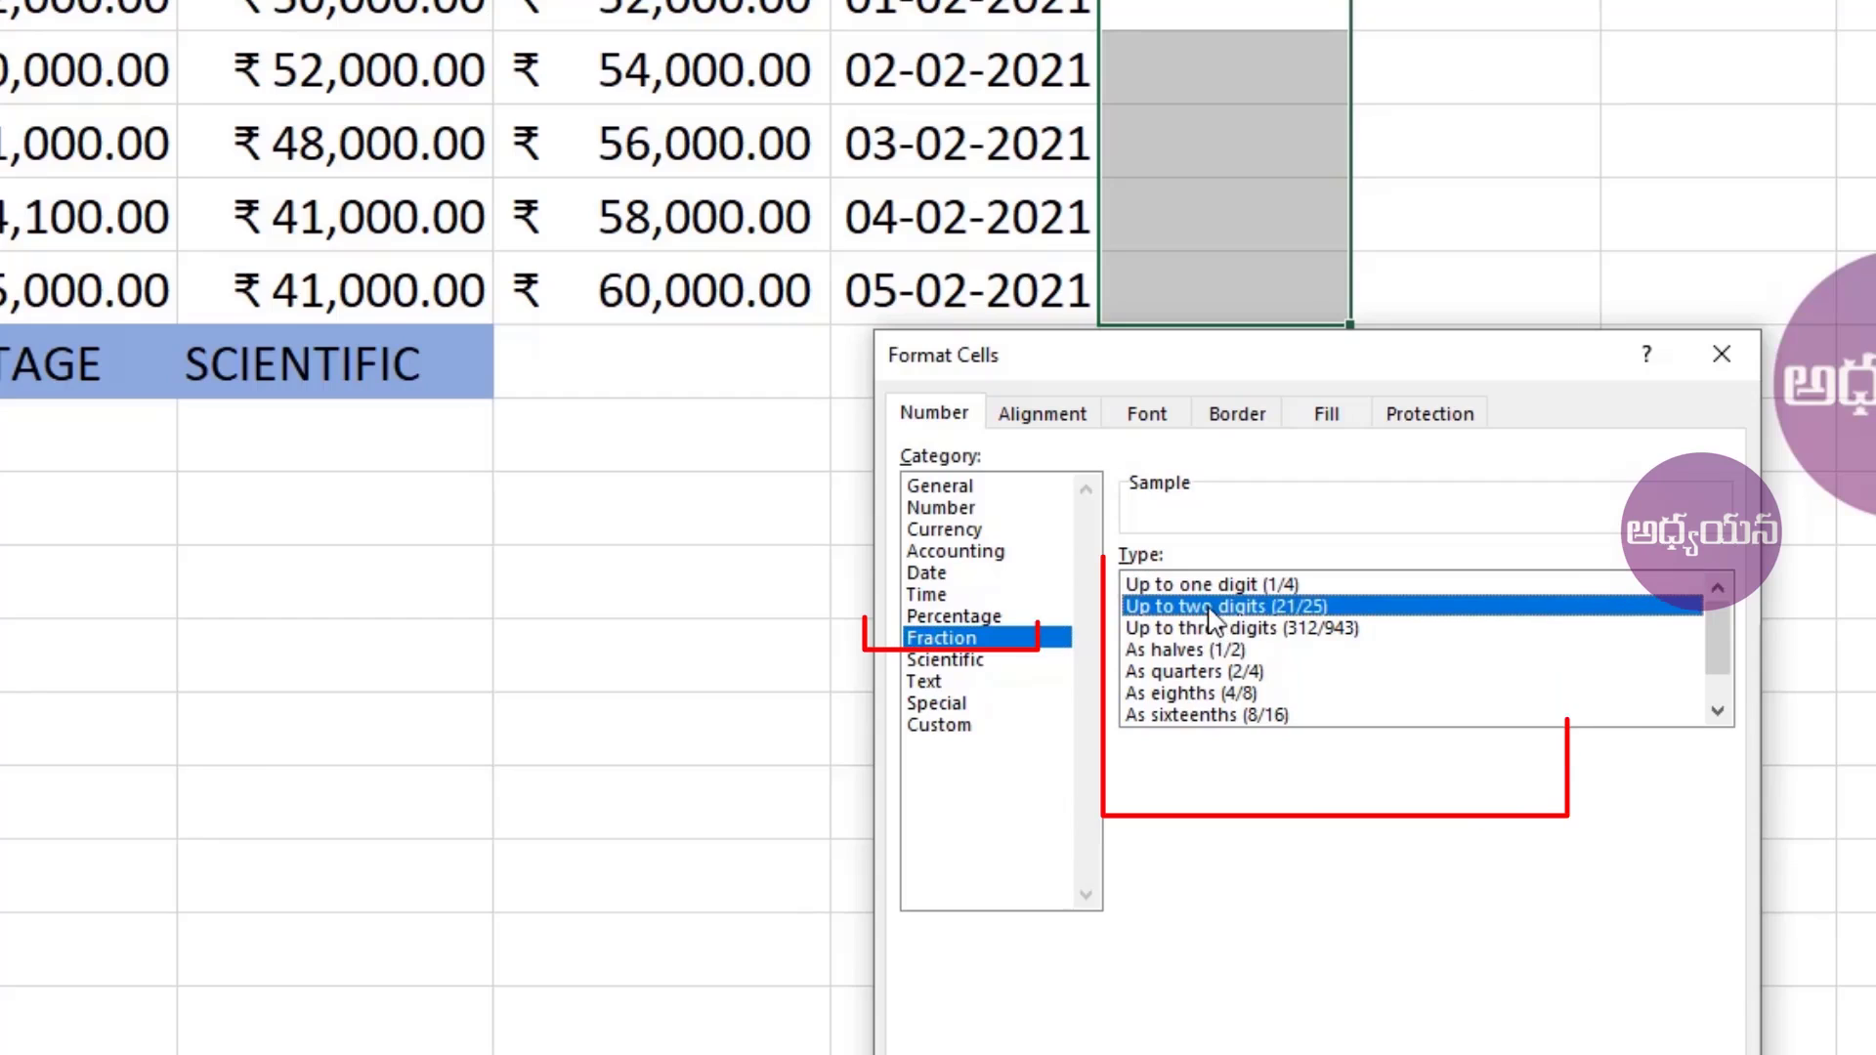
click(1232, 629)
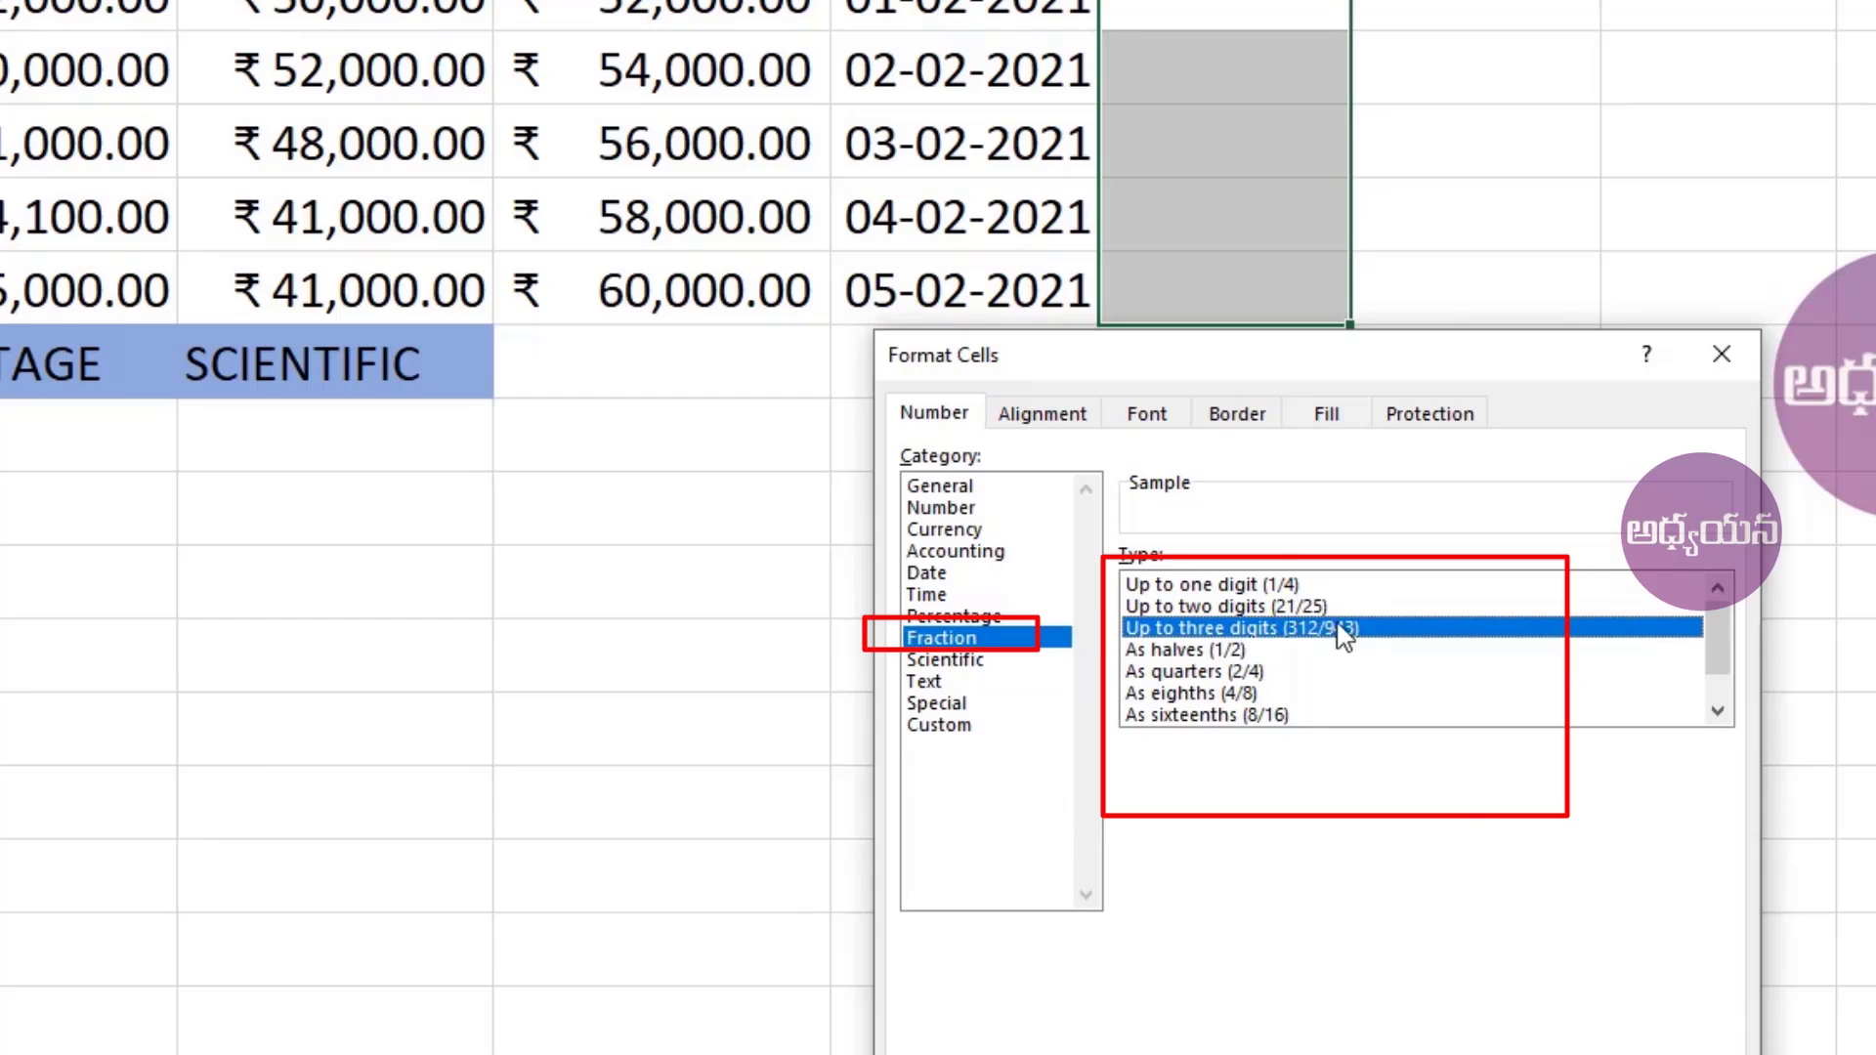
click(1297, 585)
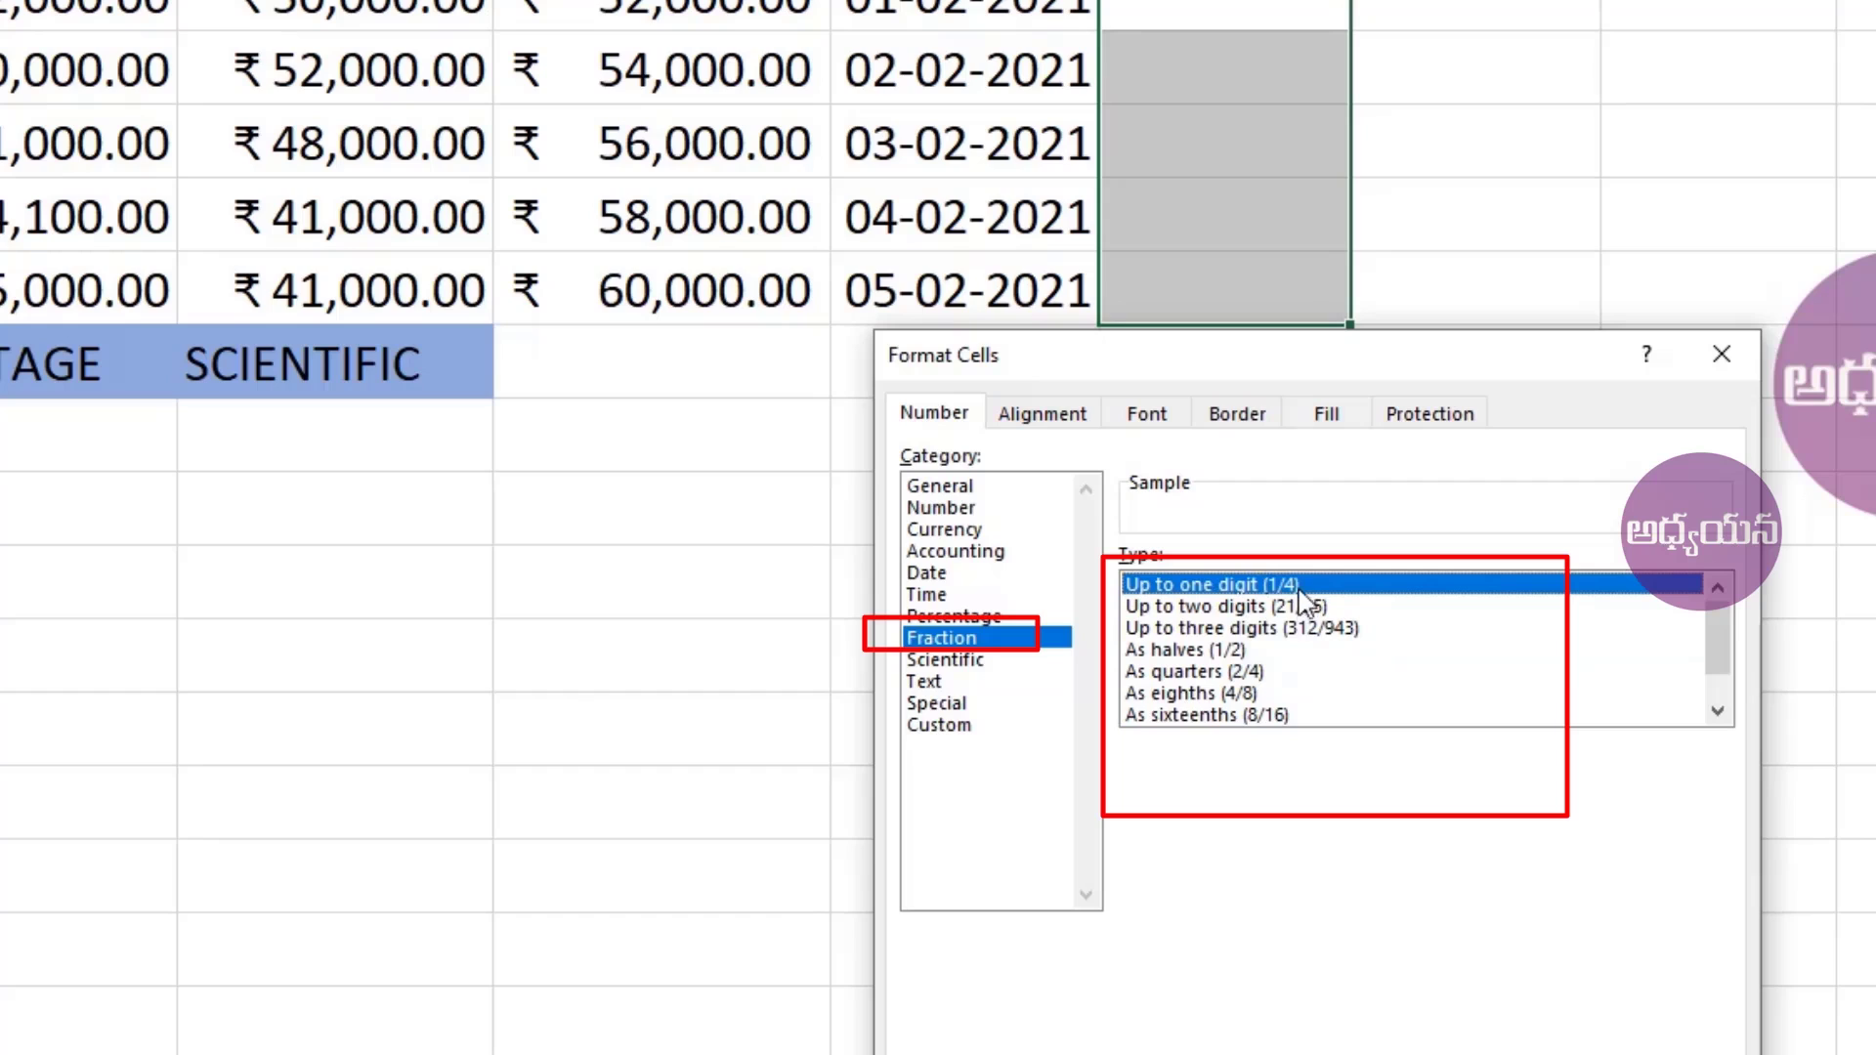
click(1299, 608)
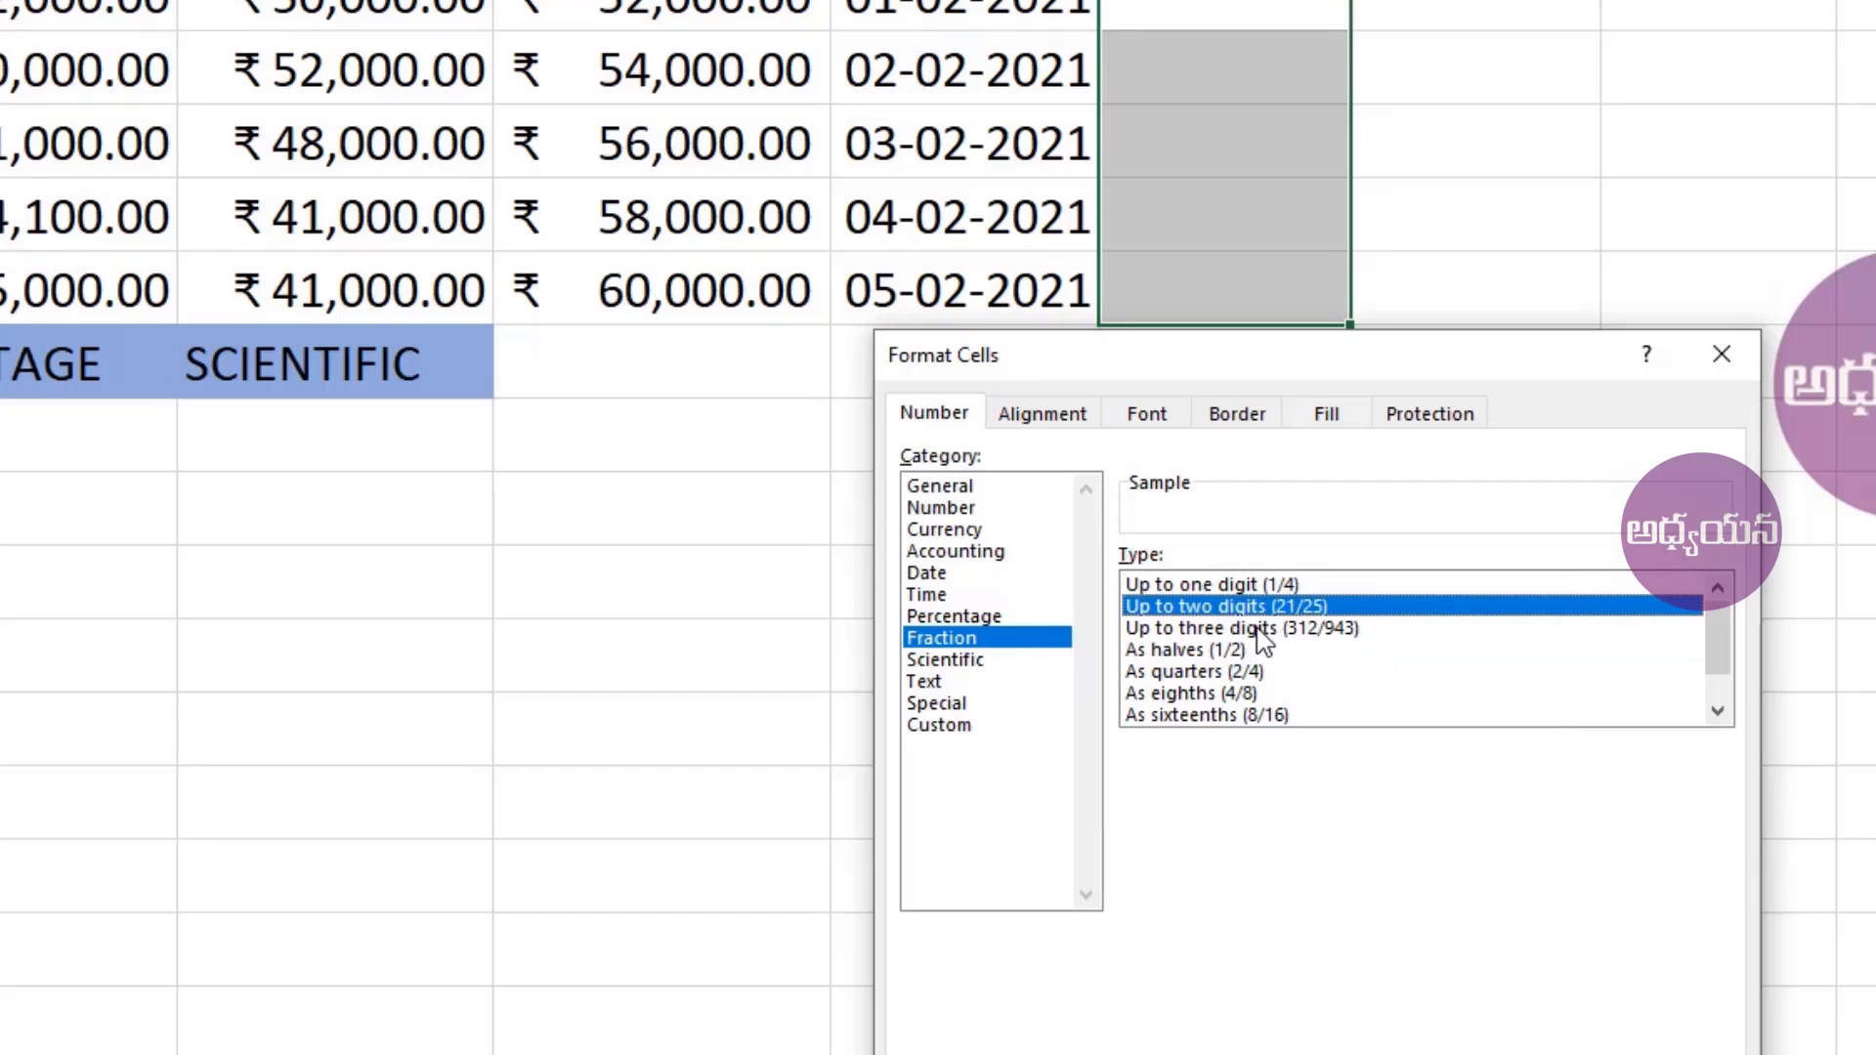
click(1273, 630)
mouse_move(1721, 626)
mouse_down()
mouse_move(1723, 678)
mouse_move(1718, 634)
mouse_up()
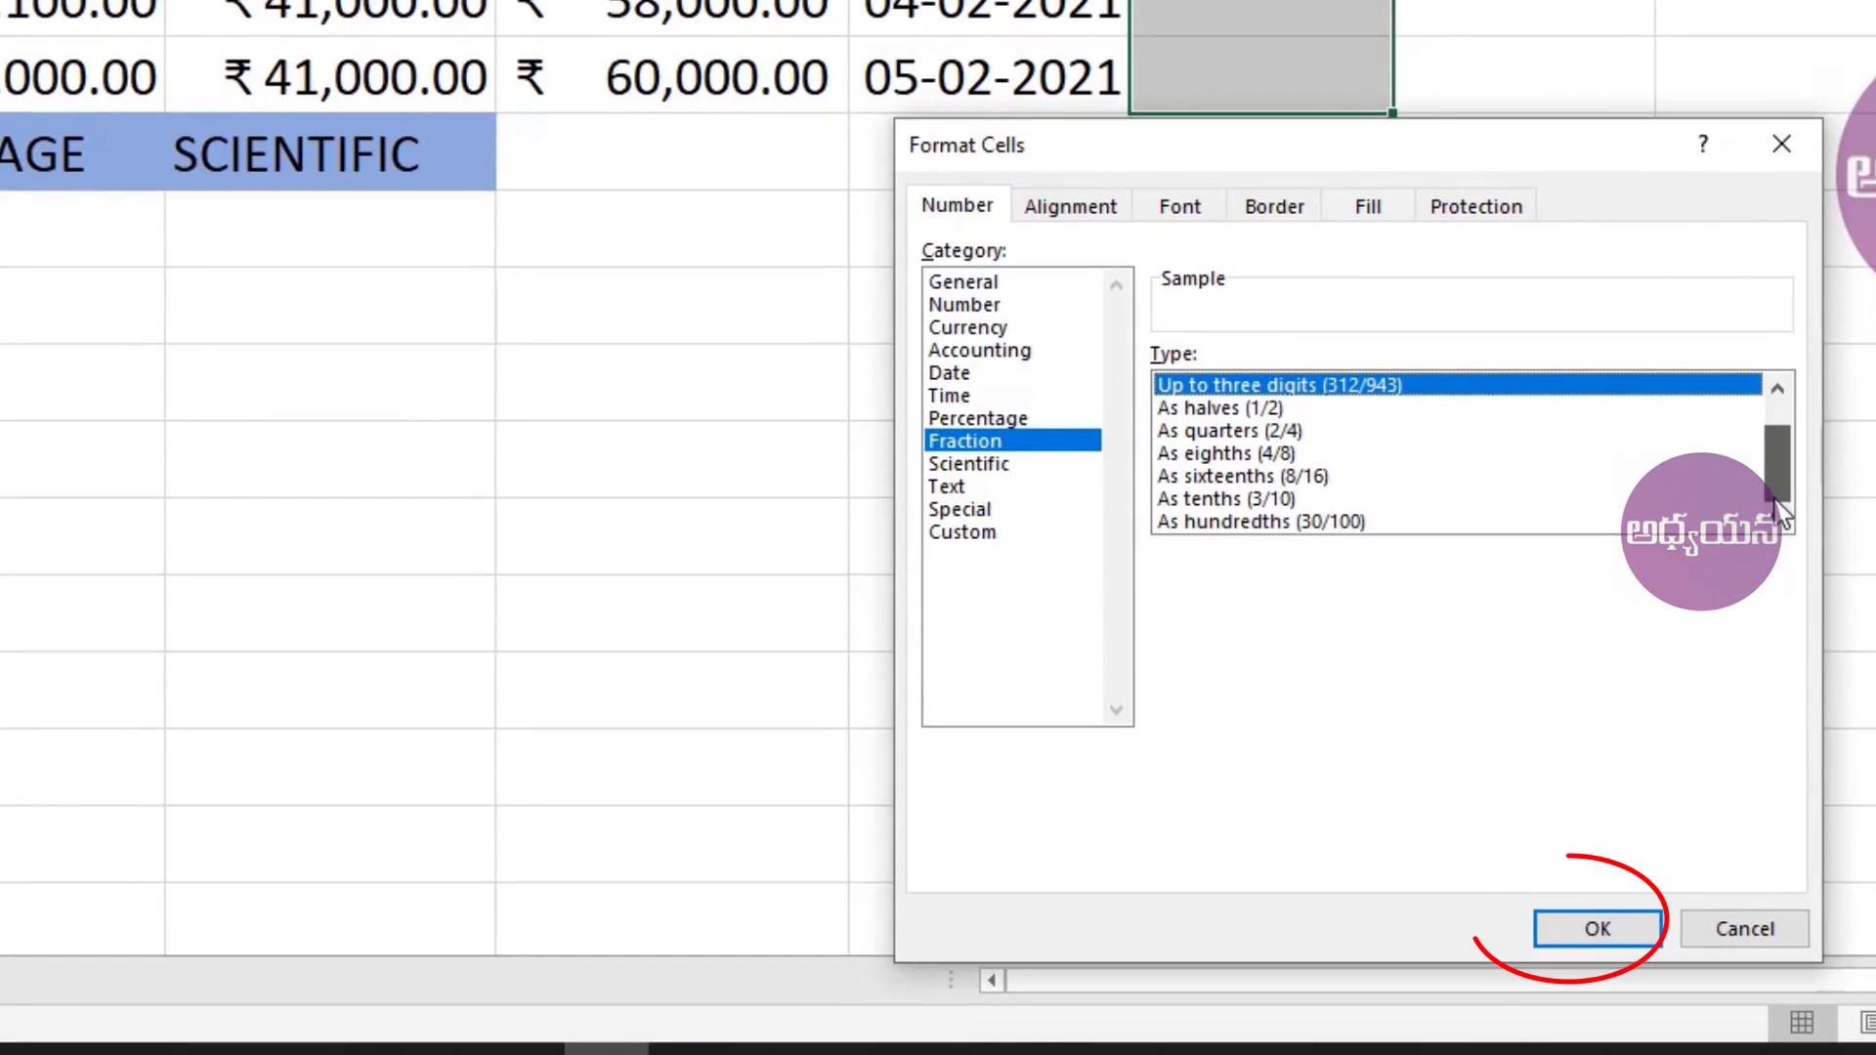
drag(1773, 453, 1300, 451)
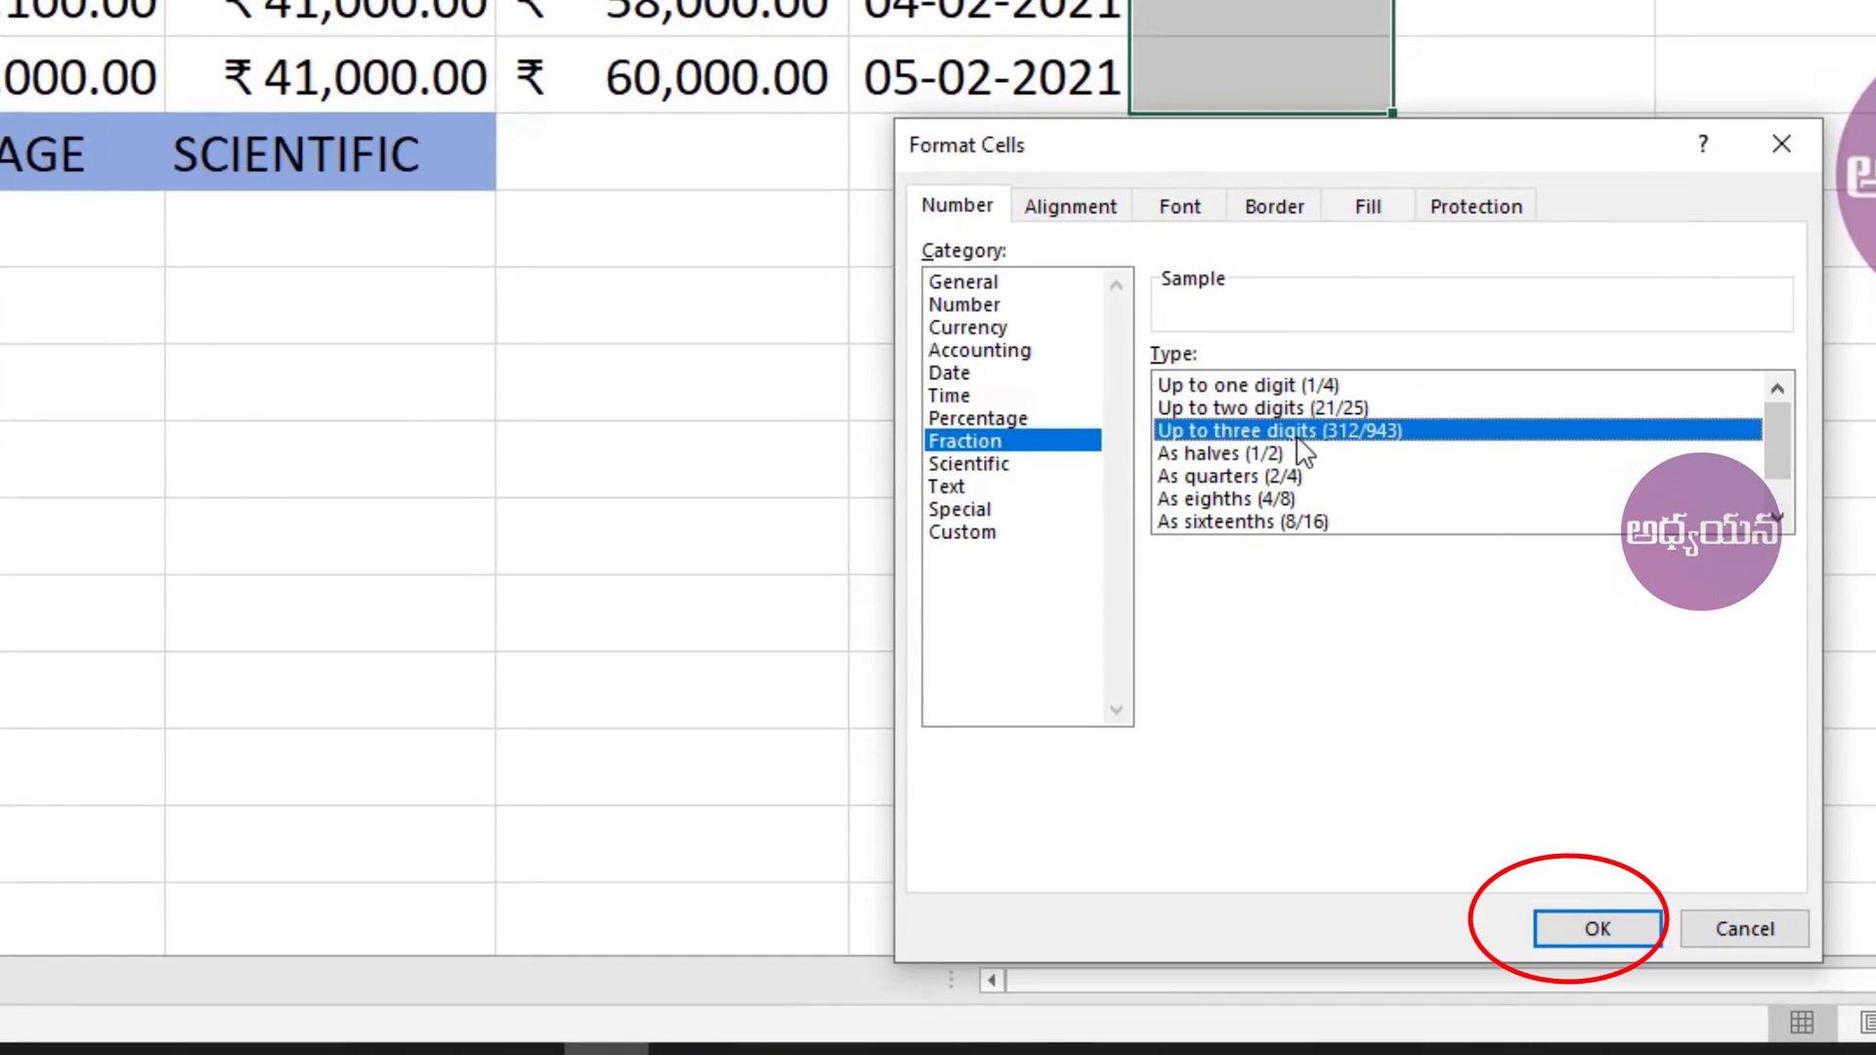
click(1602, 936)
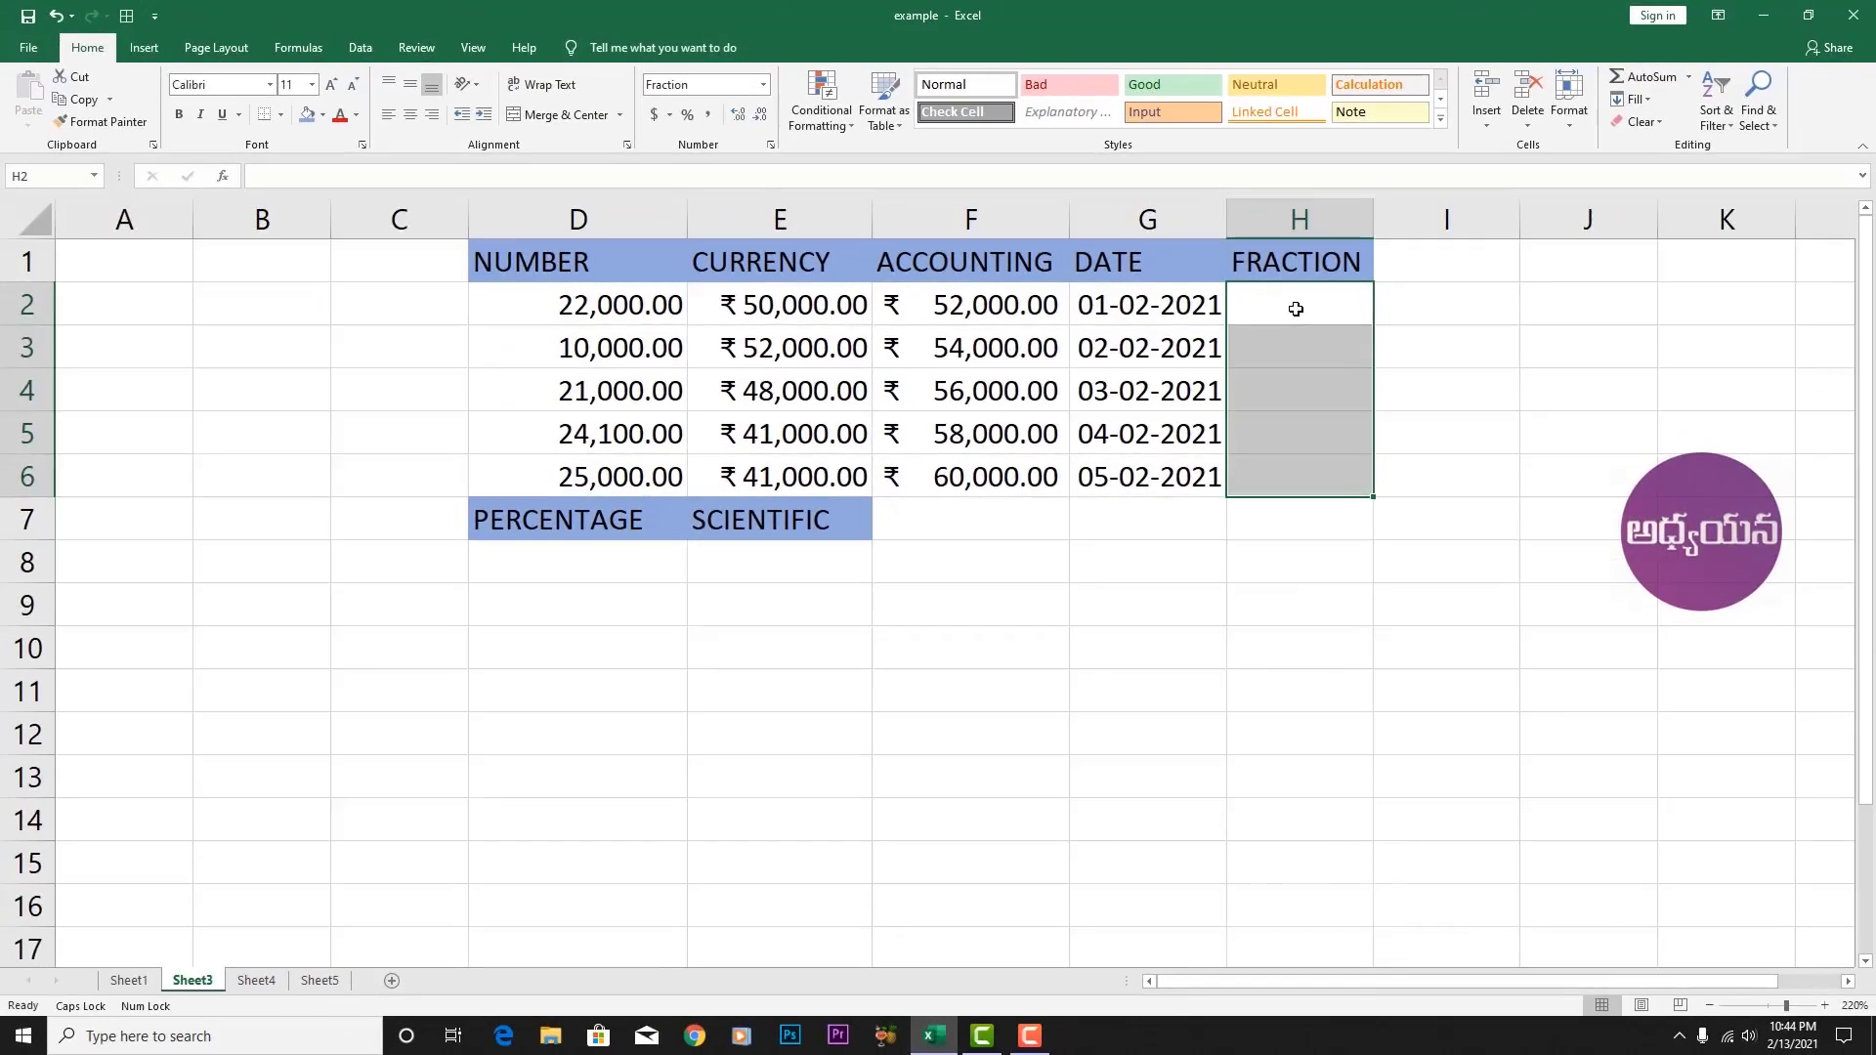
- Enter the fractions 1/2, 4/8 and 50/100 in cells H2:H4 of the FRACTION column
click(1296, 309)
text(1/2)
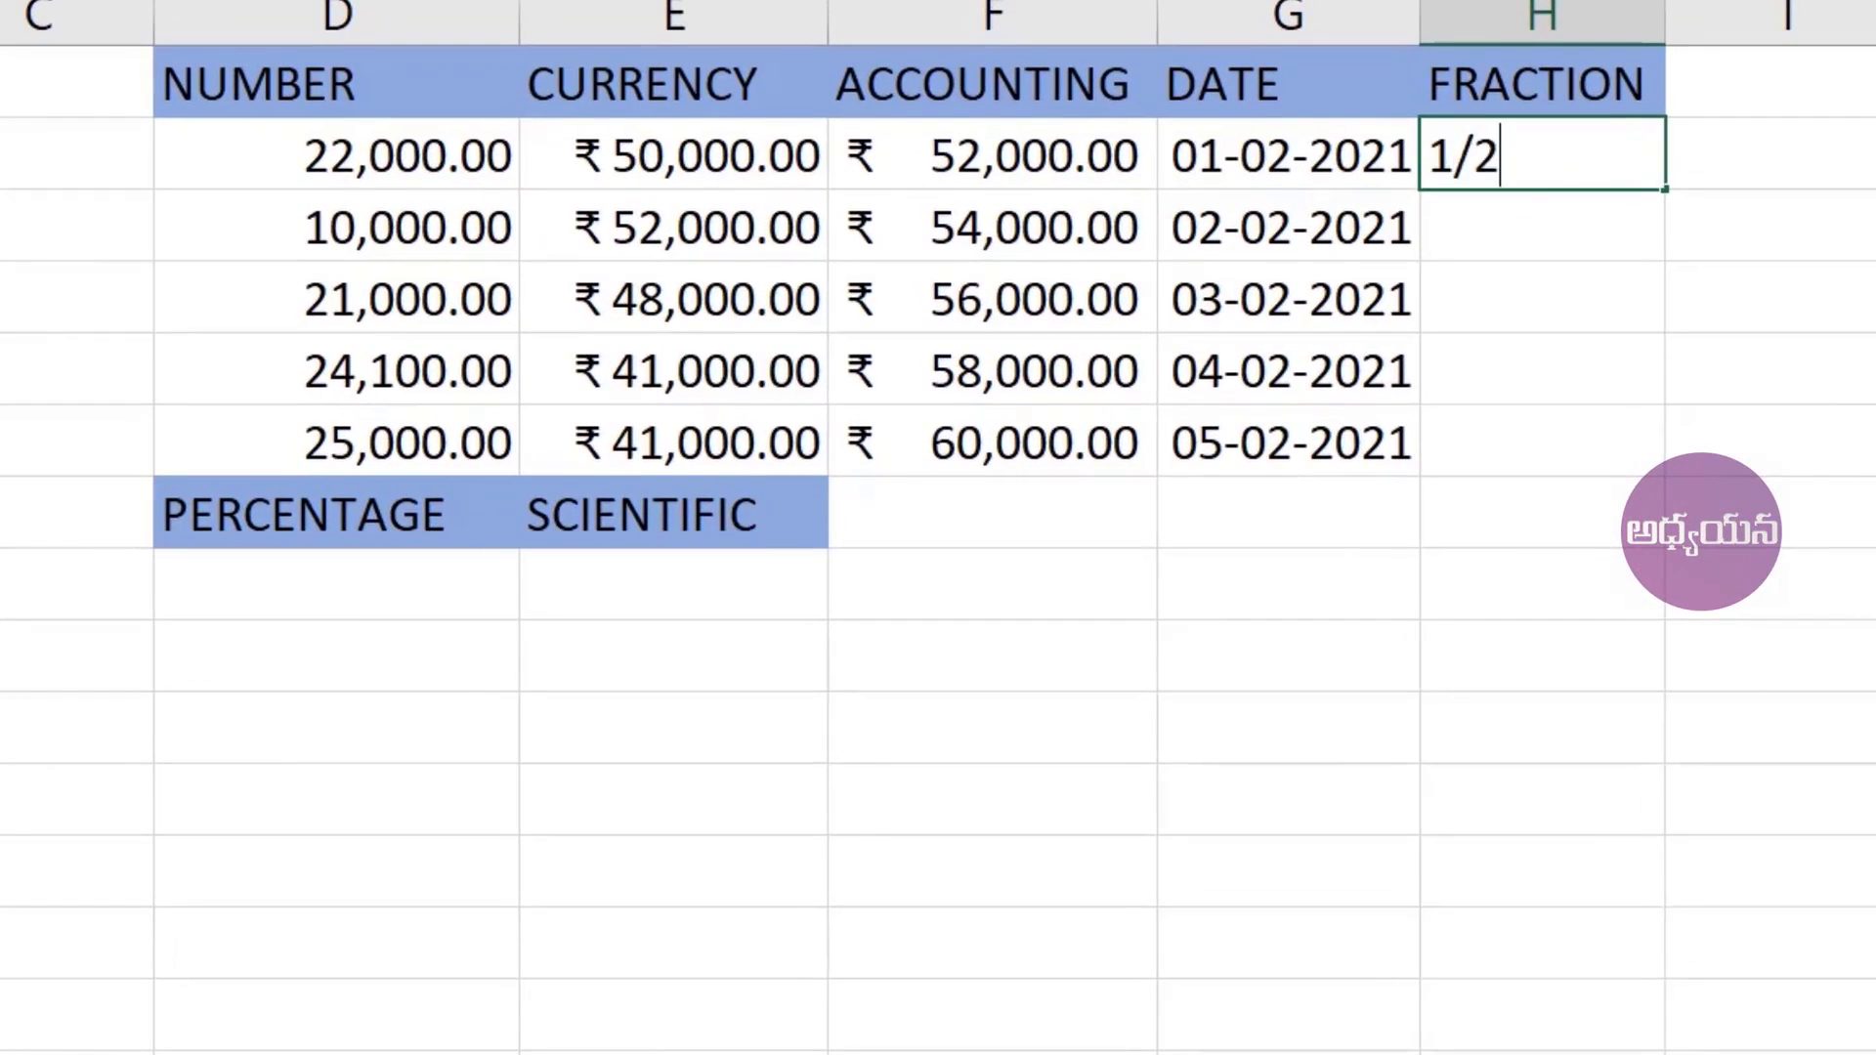
key(Return)
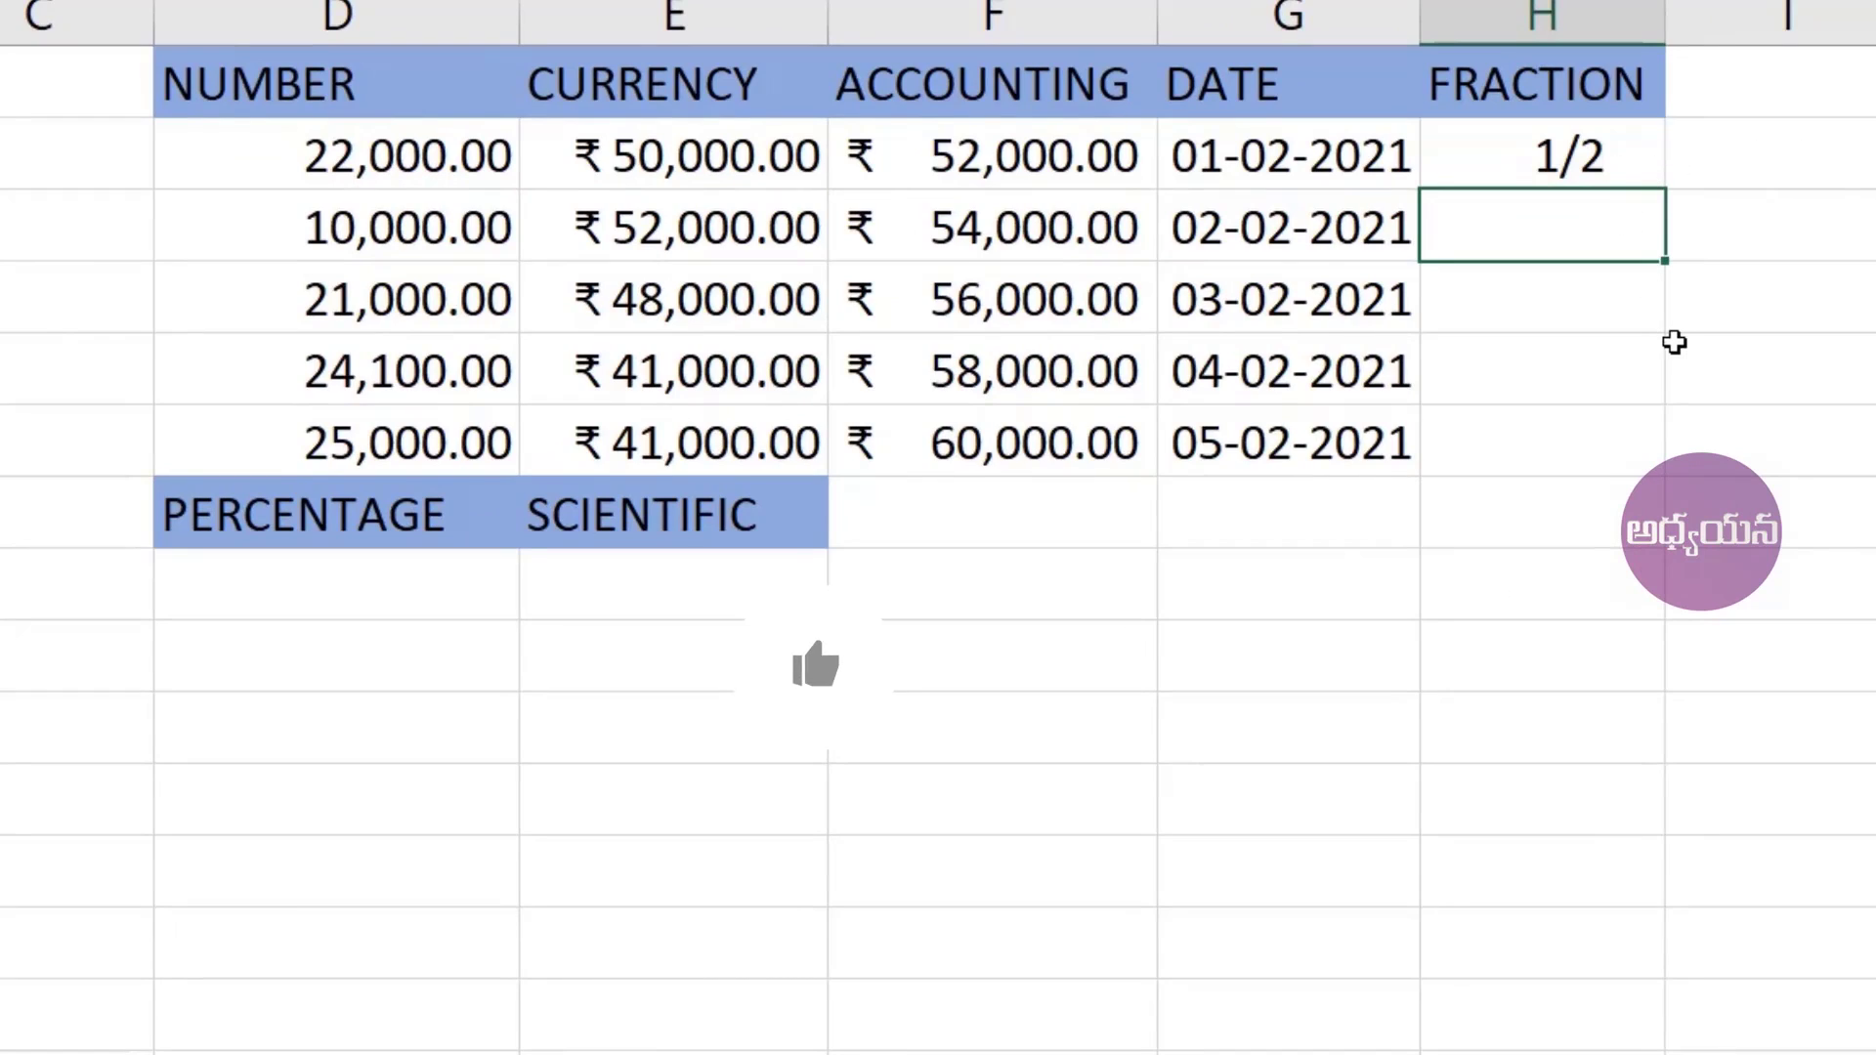
text(4/)
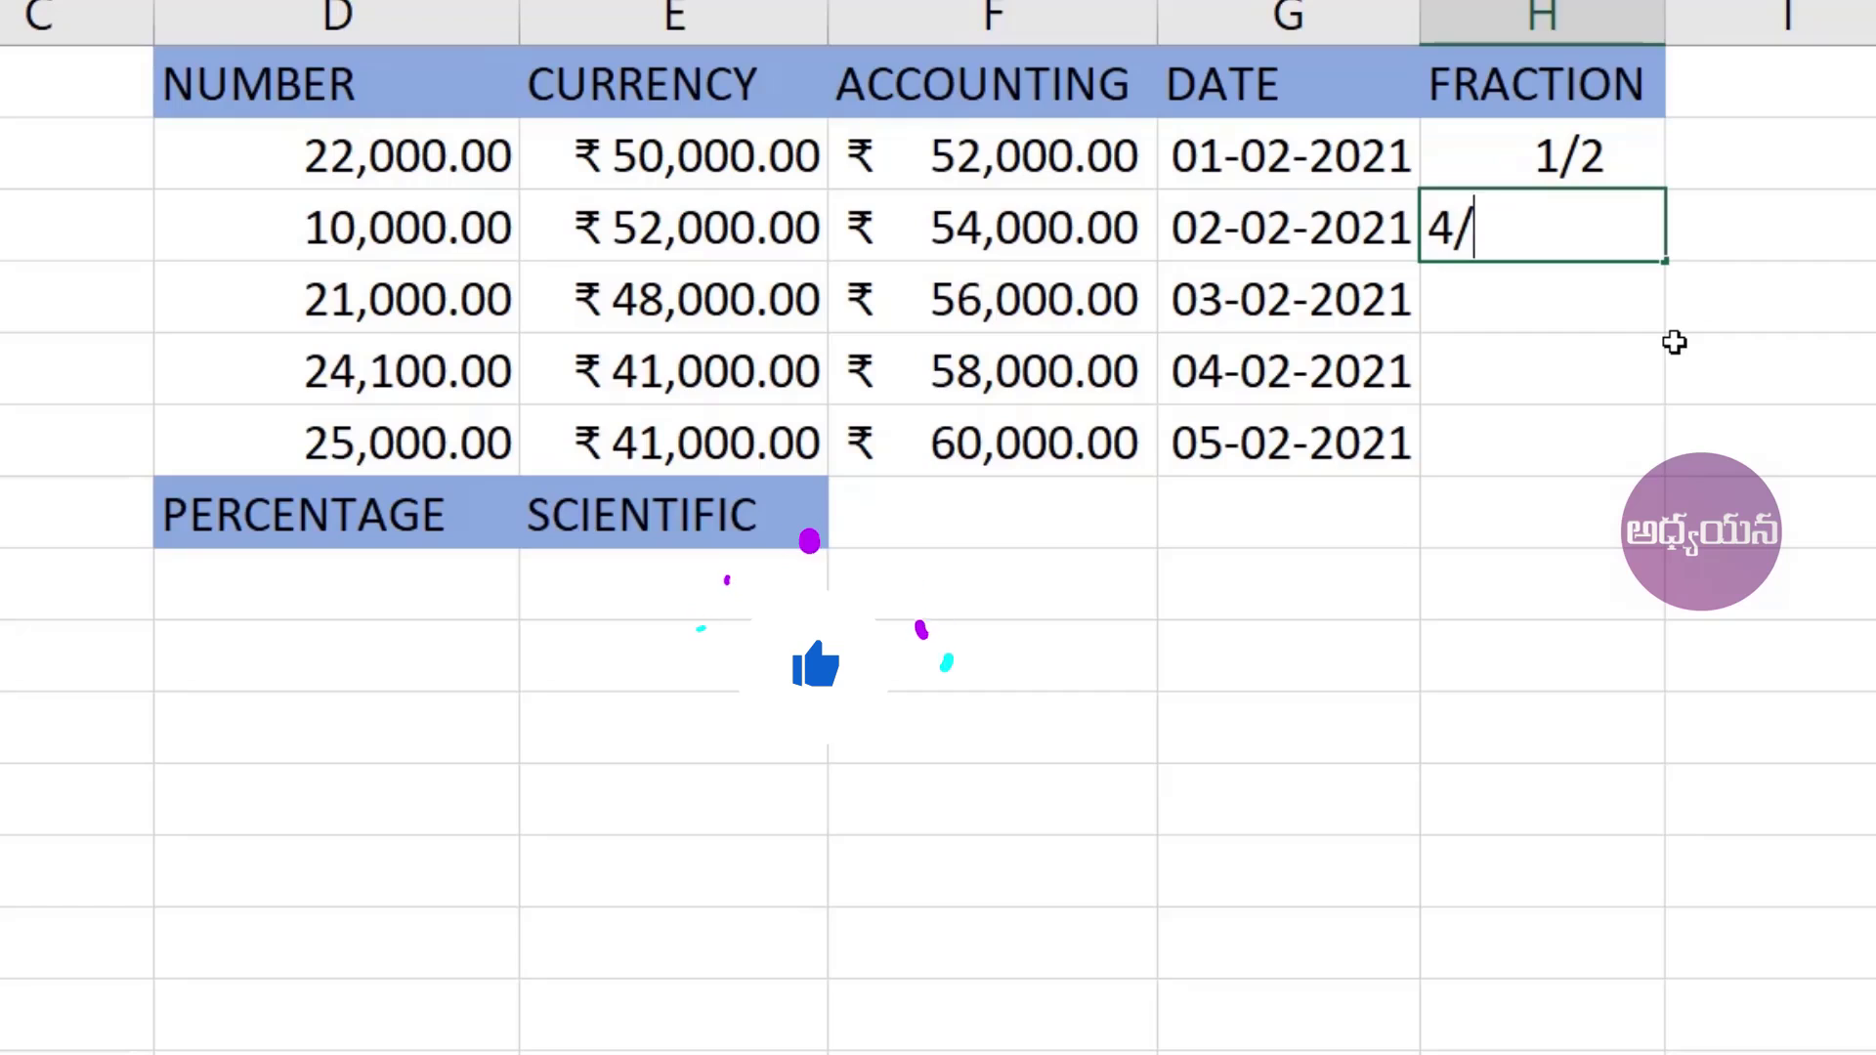
text(8)
key(Return)
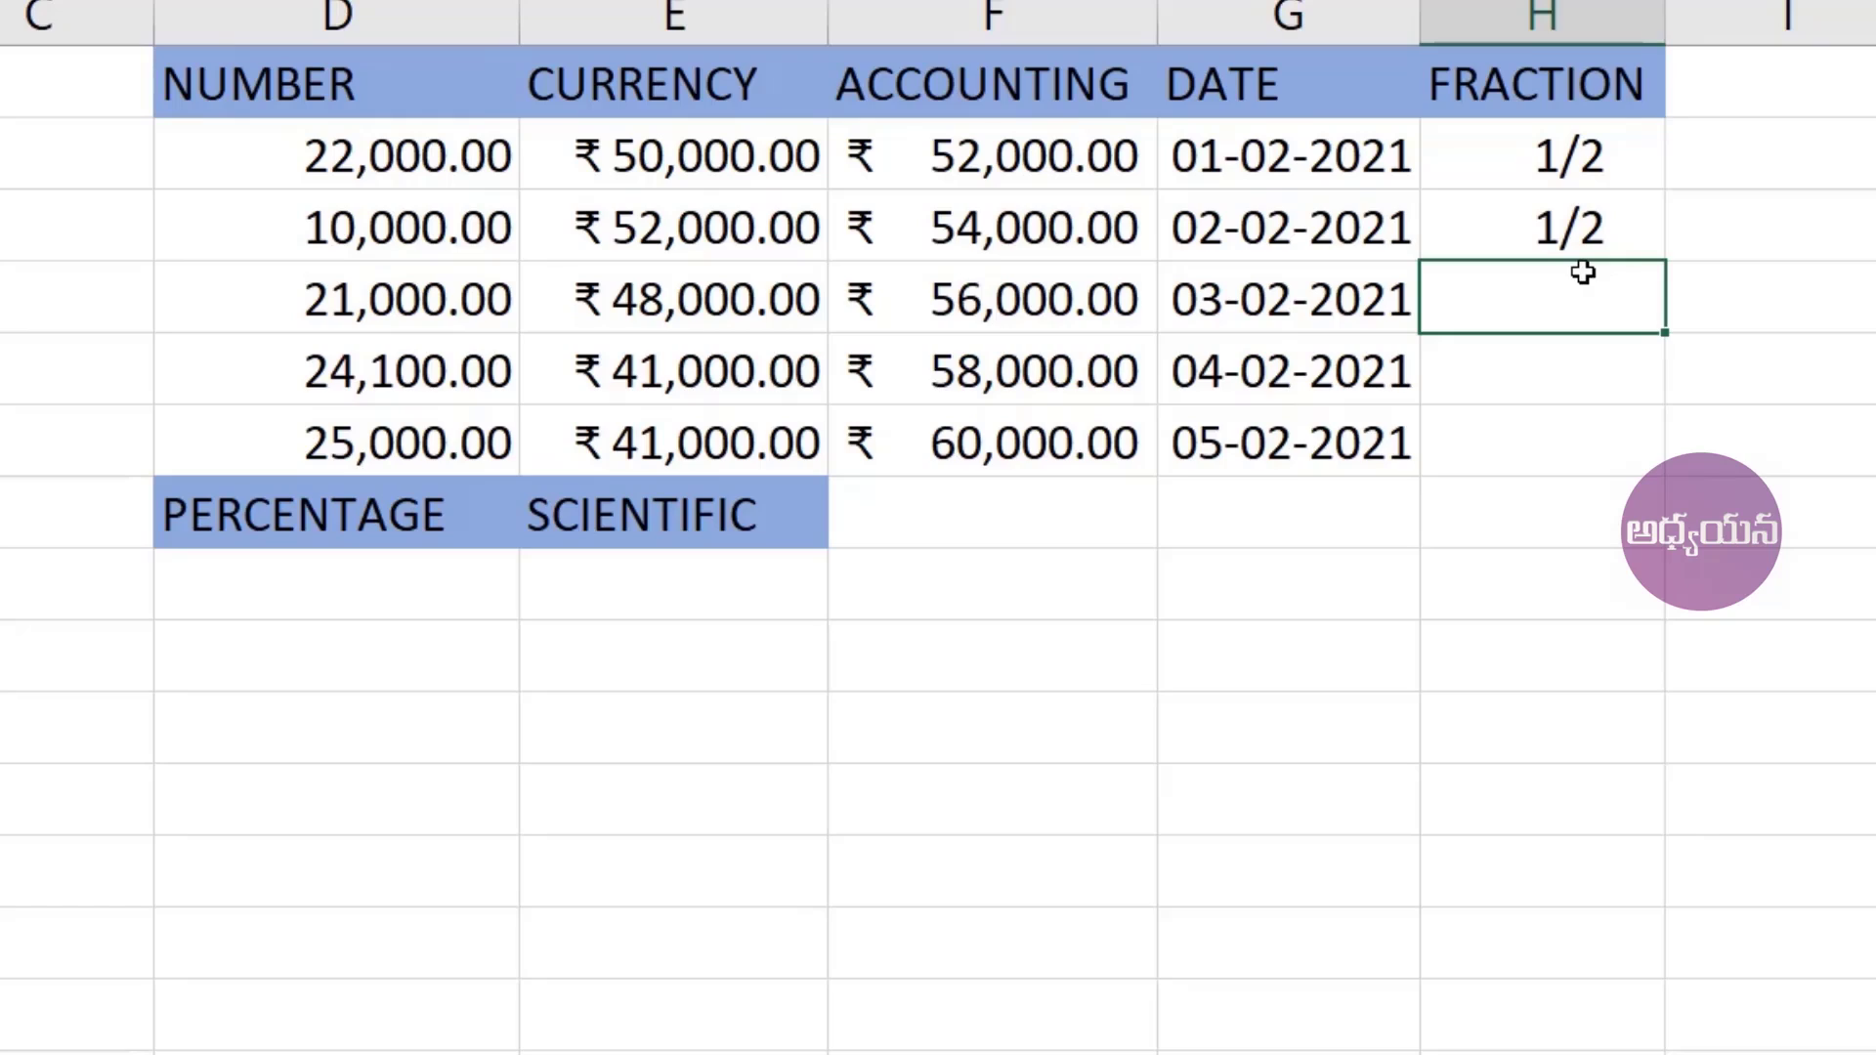
text(50/100)
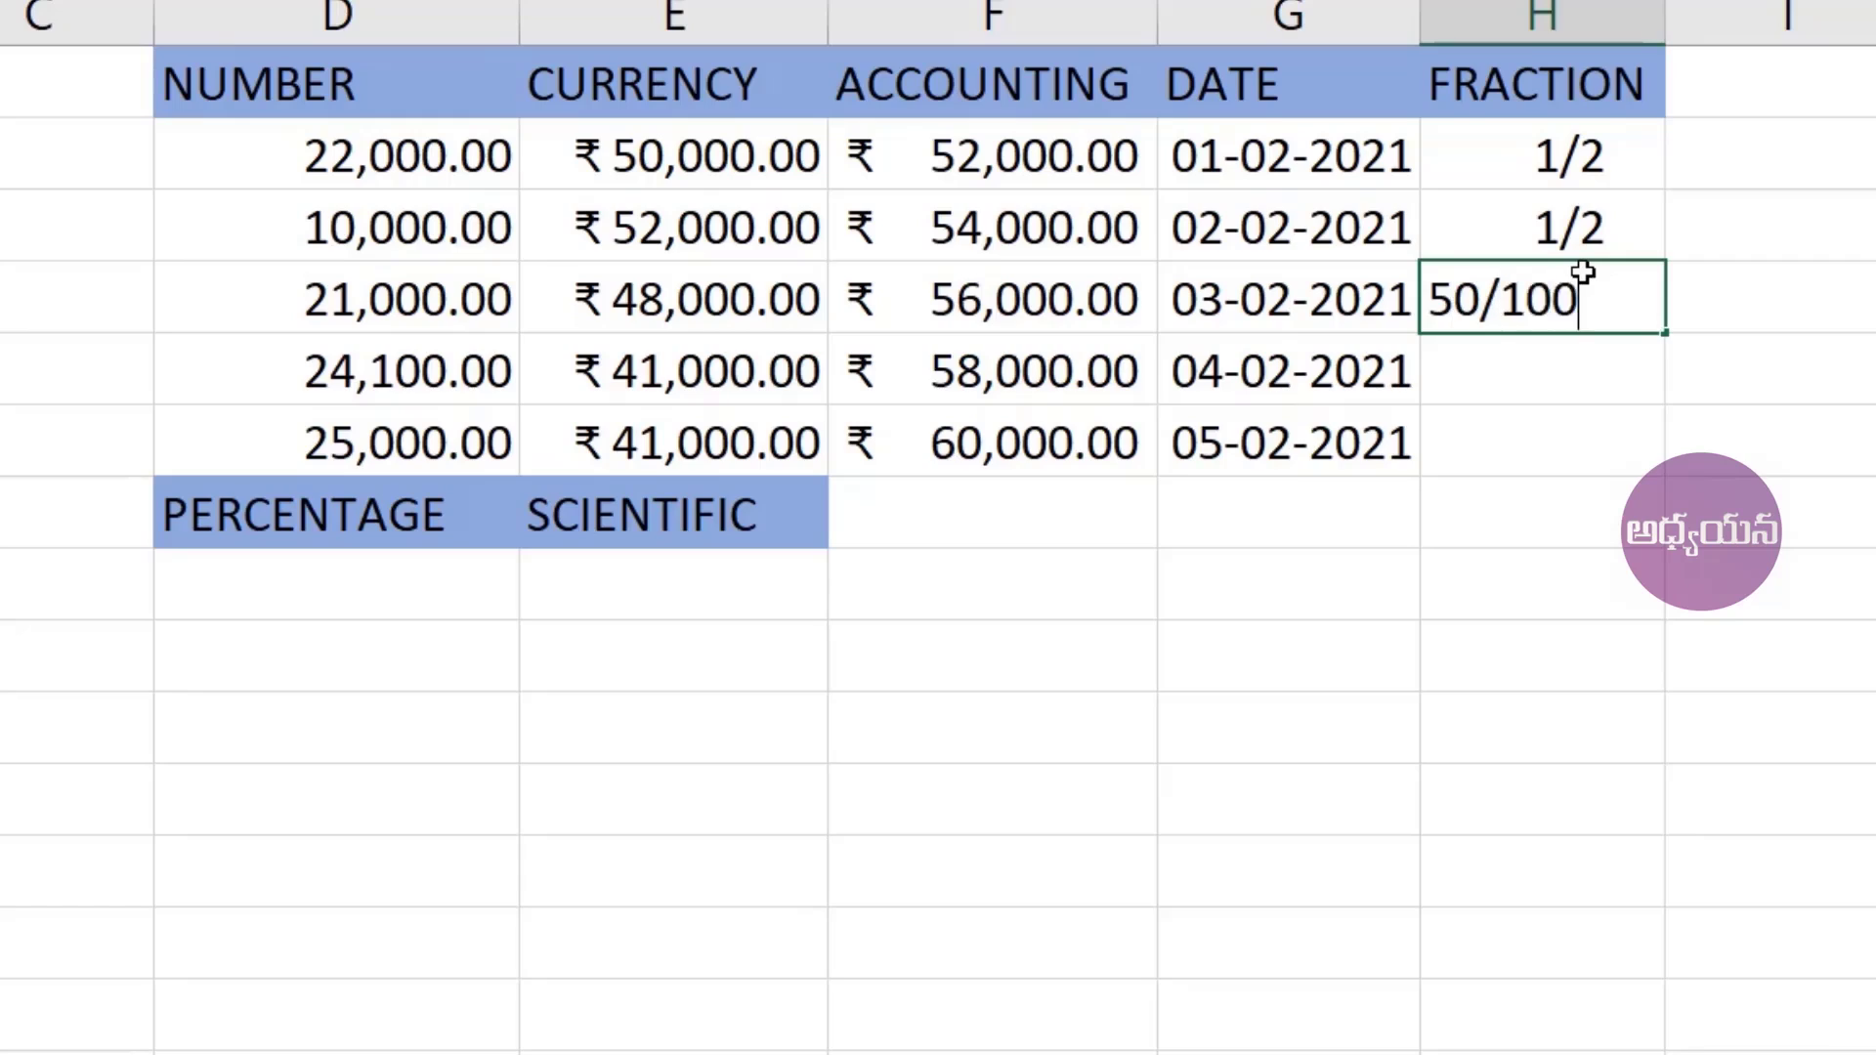
key(Return)
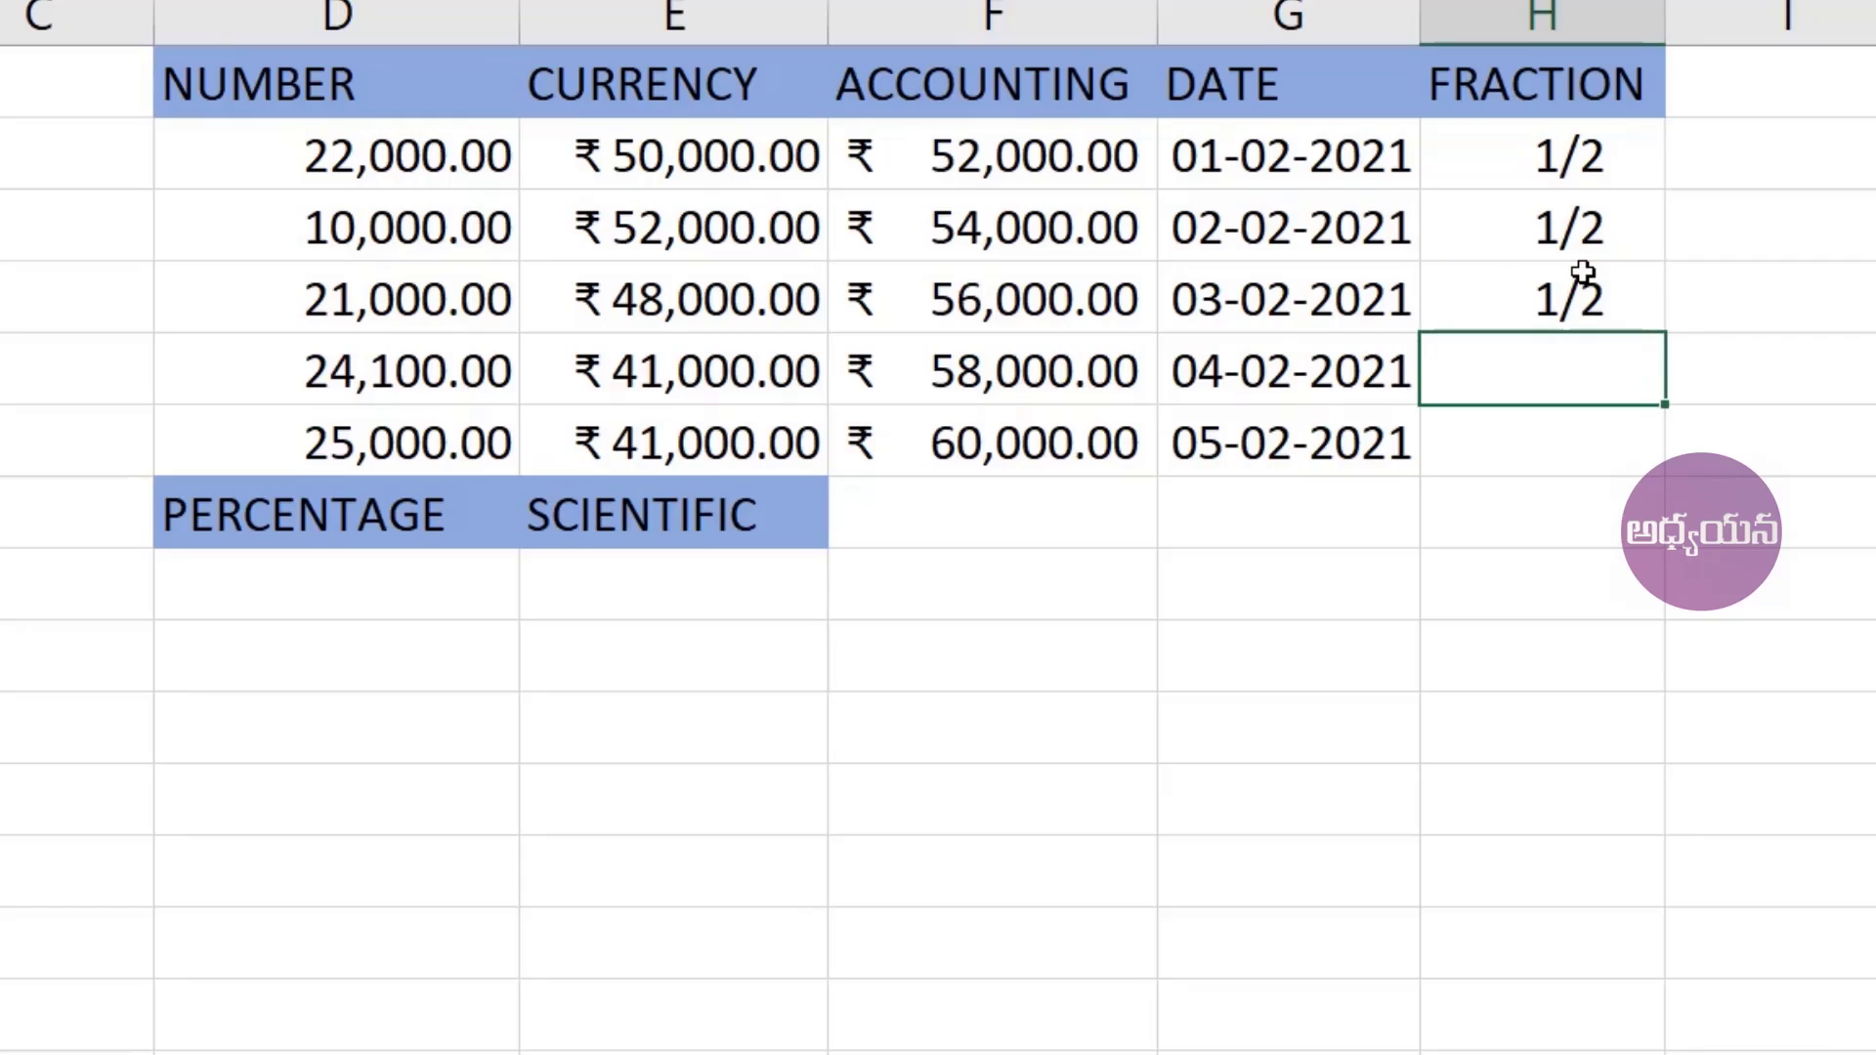
- Enter the fractions 100/300 and 5/8 in cells H5:H6 of the FRACTION column
text(100/8)
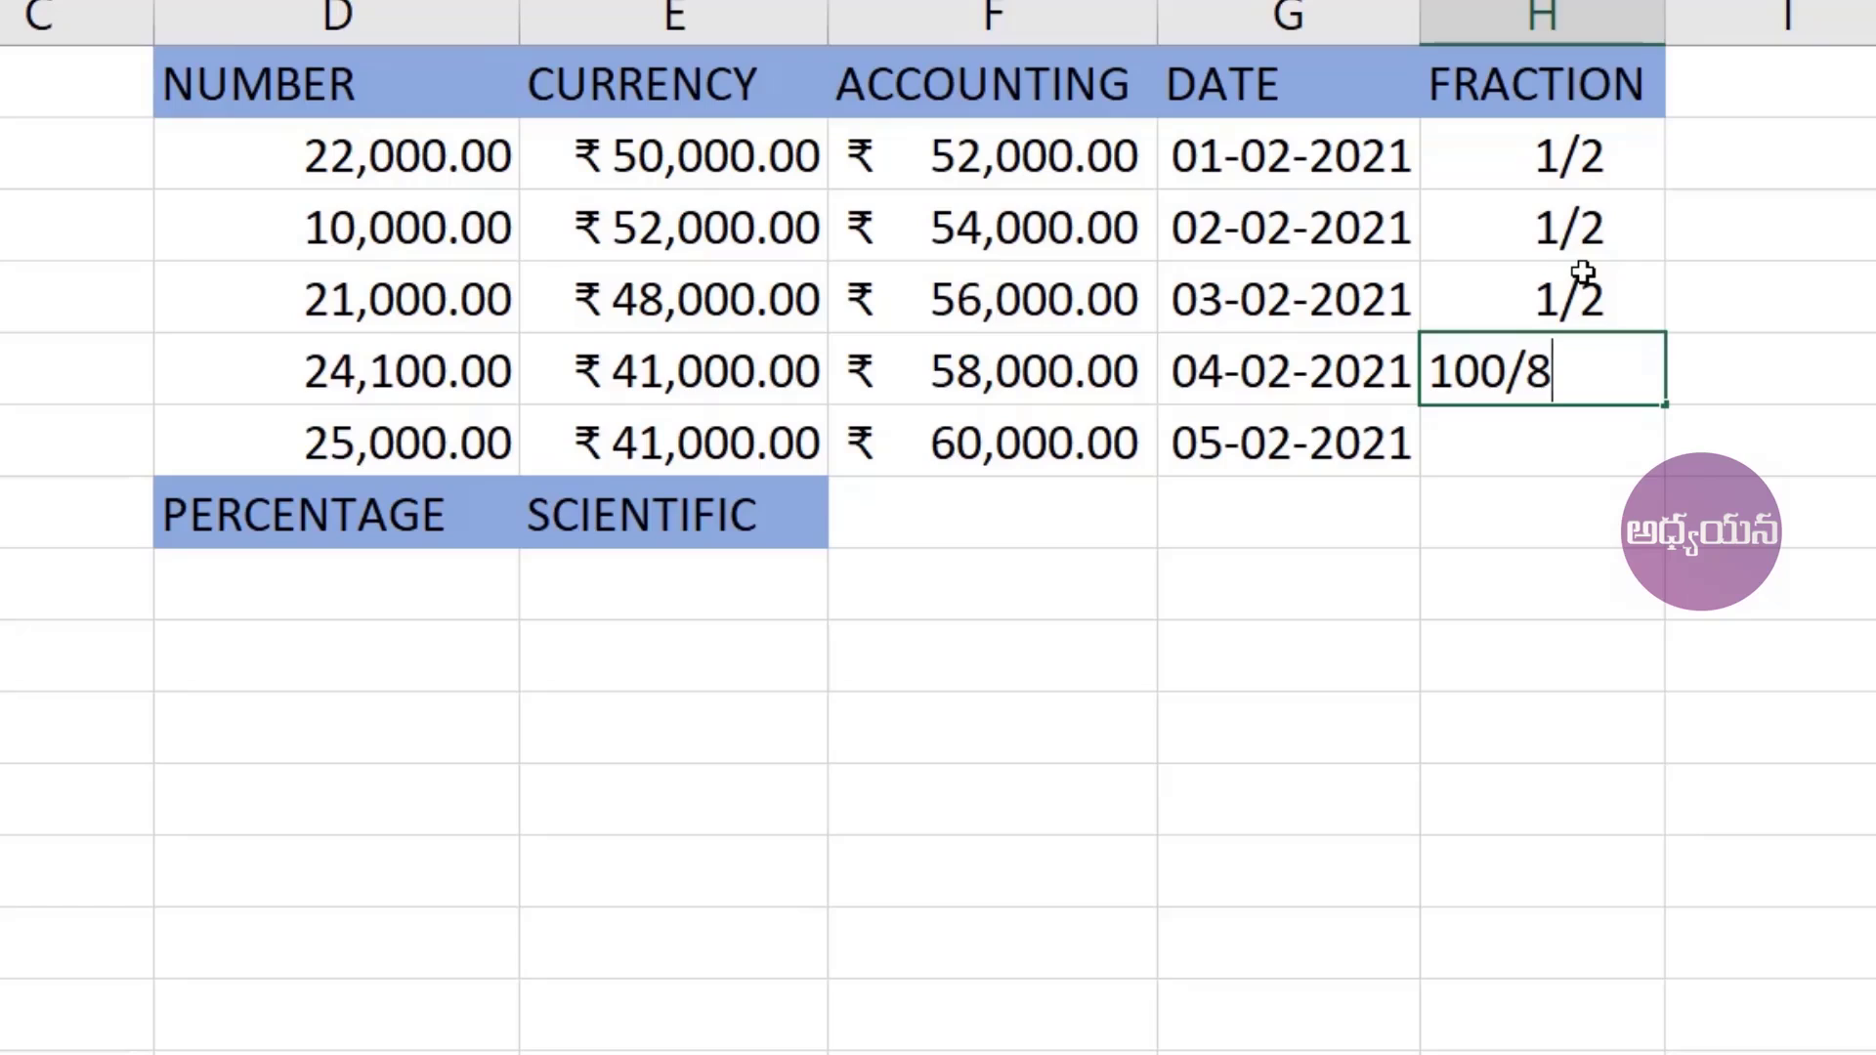
key(BackSpace)
text(300)
key(Return)
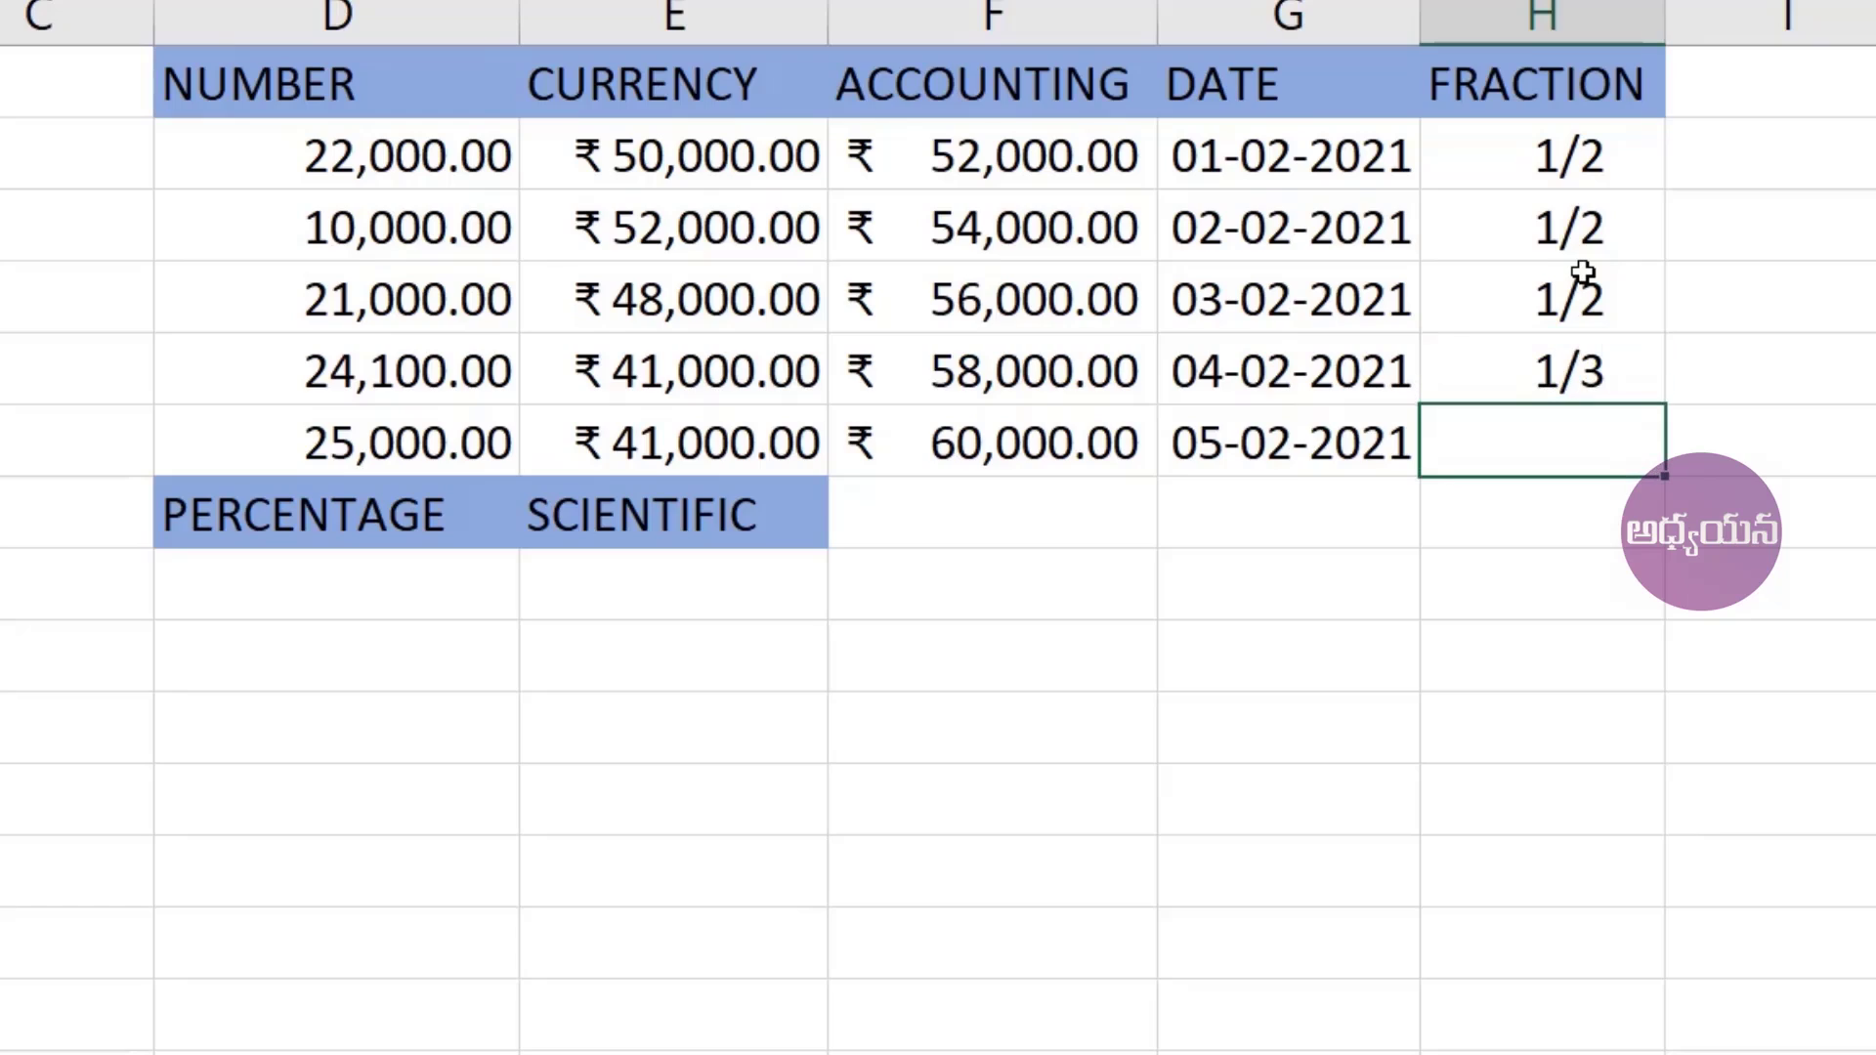
text(5/8)
key(Return)
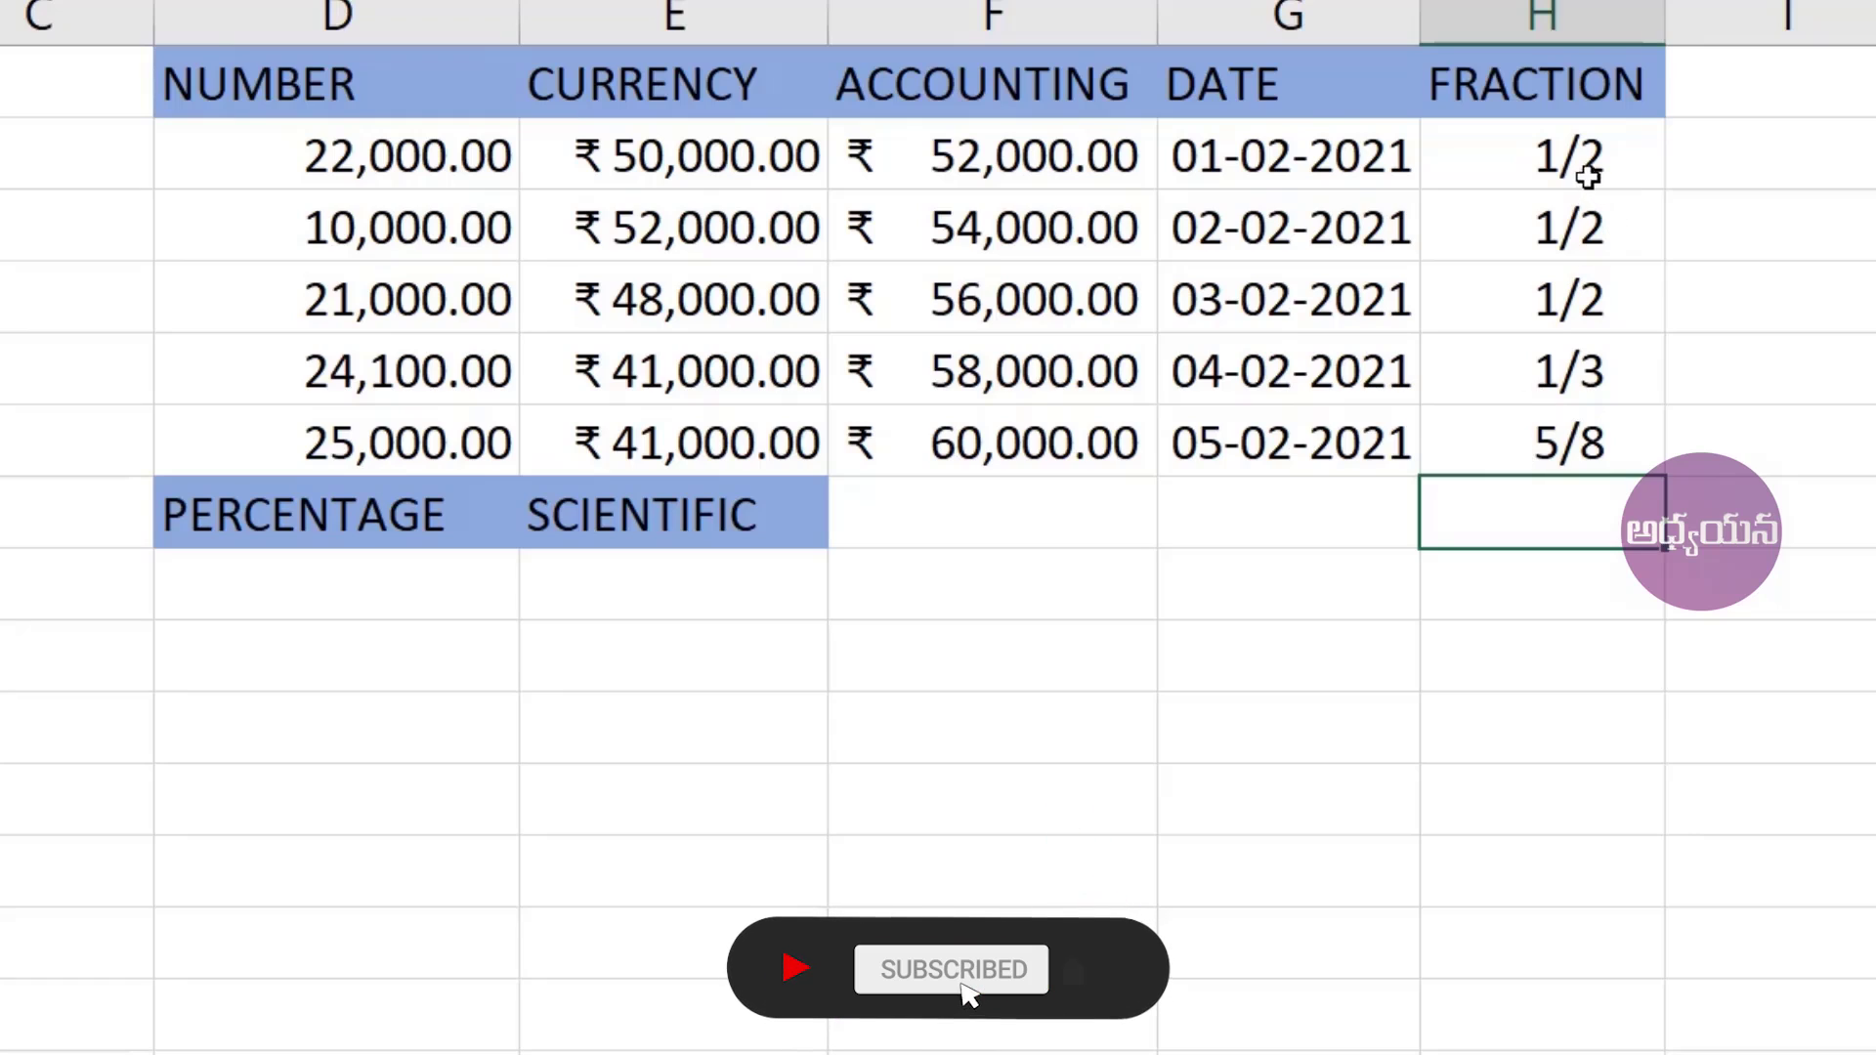
drag(1588, 177, 1570, 434)
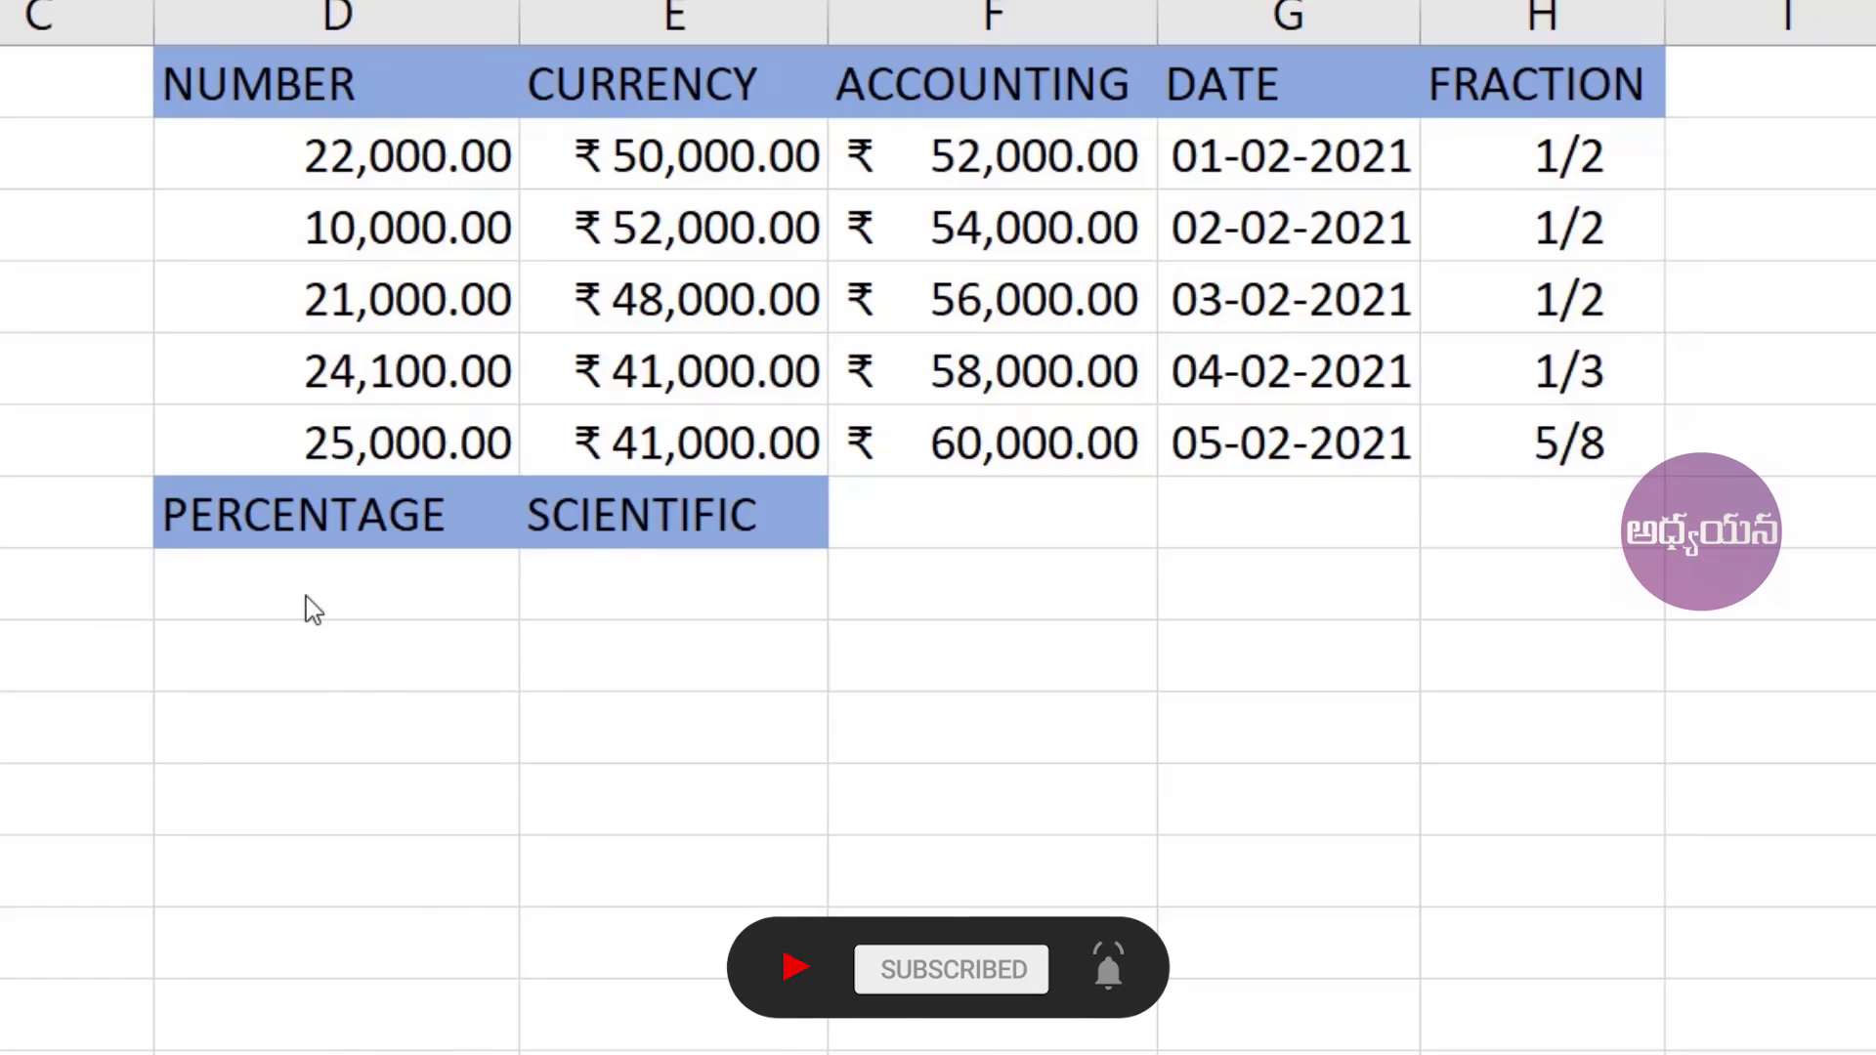
- Enter the values 35, 45, 65 and 95 in cells D8:D11 under the PERCENTAGE heading
click(305, 595)
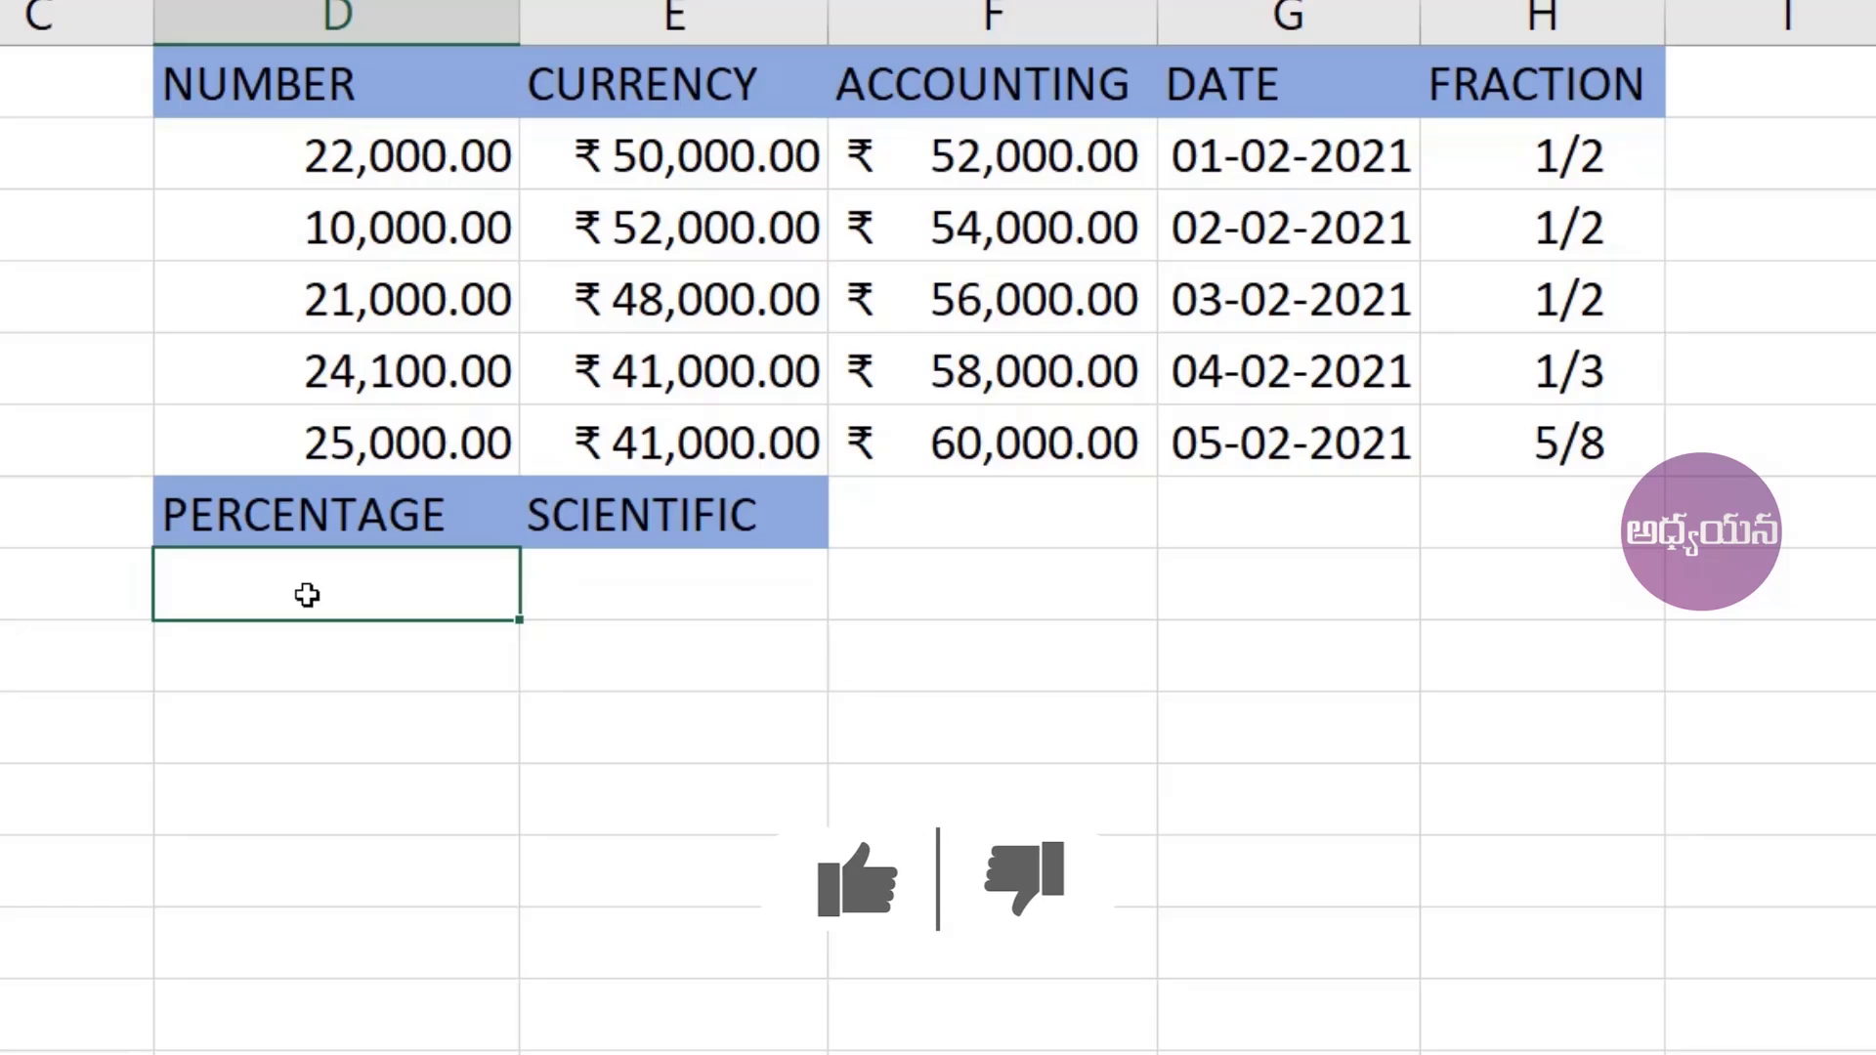
text(35)
key(ctrl+Return)
key(Down)
text(45)
key(Return)
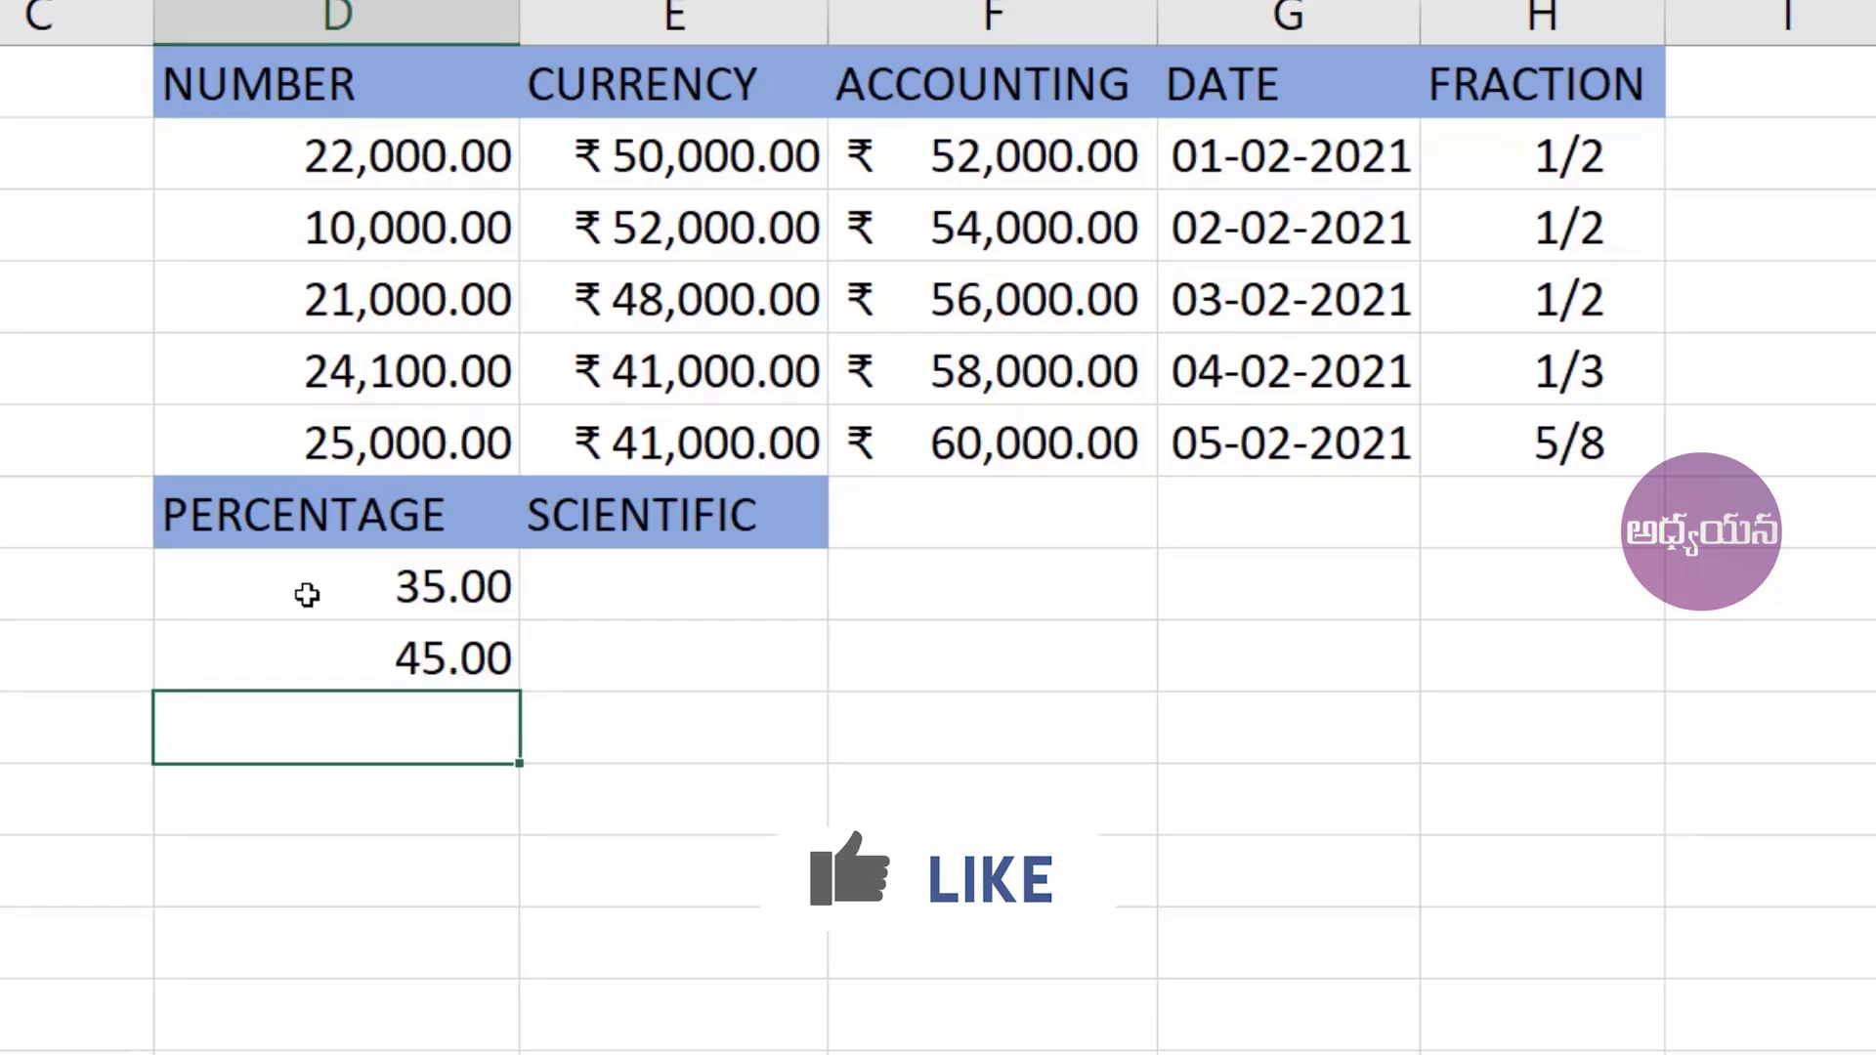
text(65)
text(5)
key(Return)
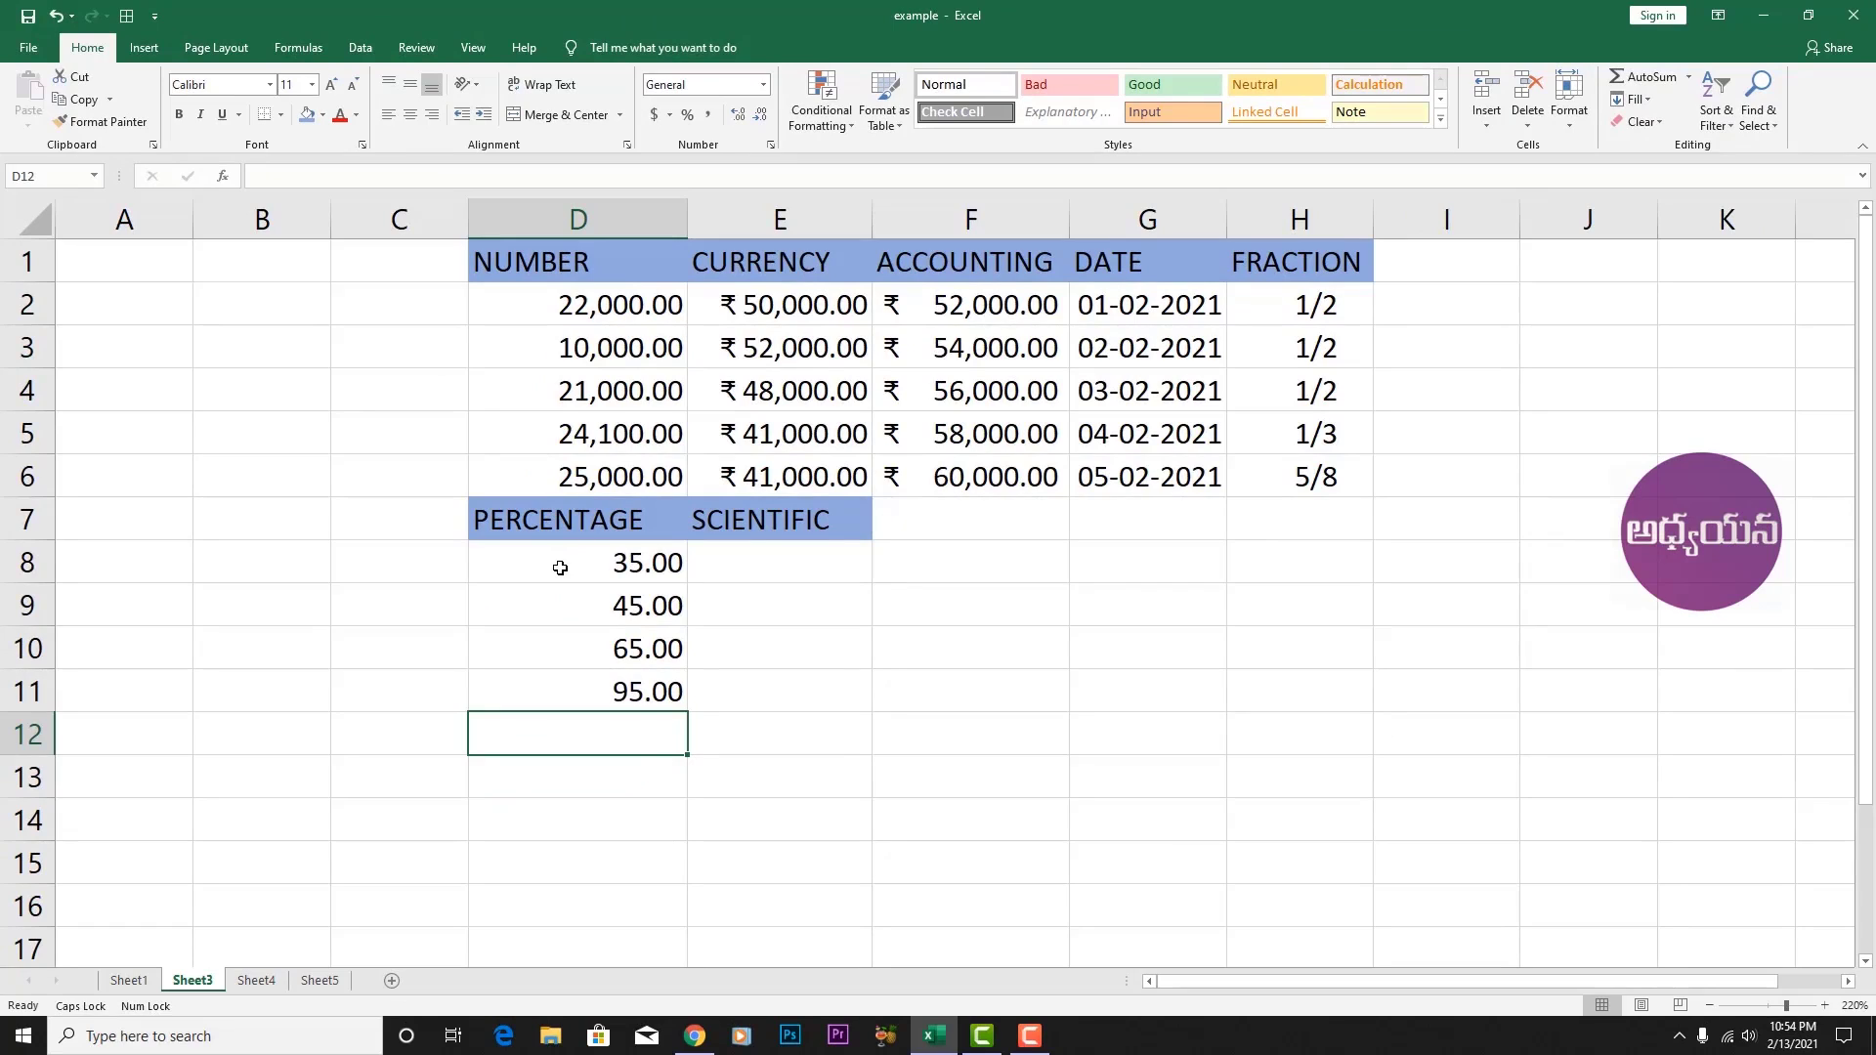
- Format cells D8:D11 with the Percentage category and 0 decimal places
click(560, 567)
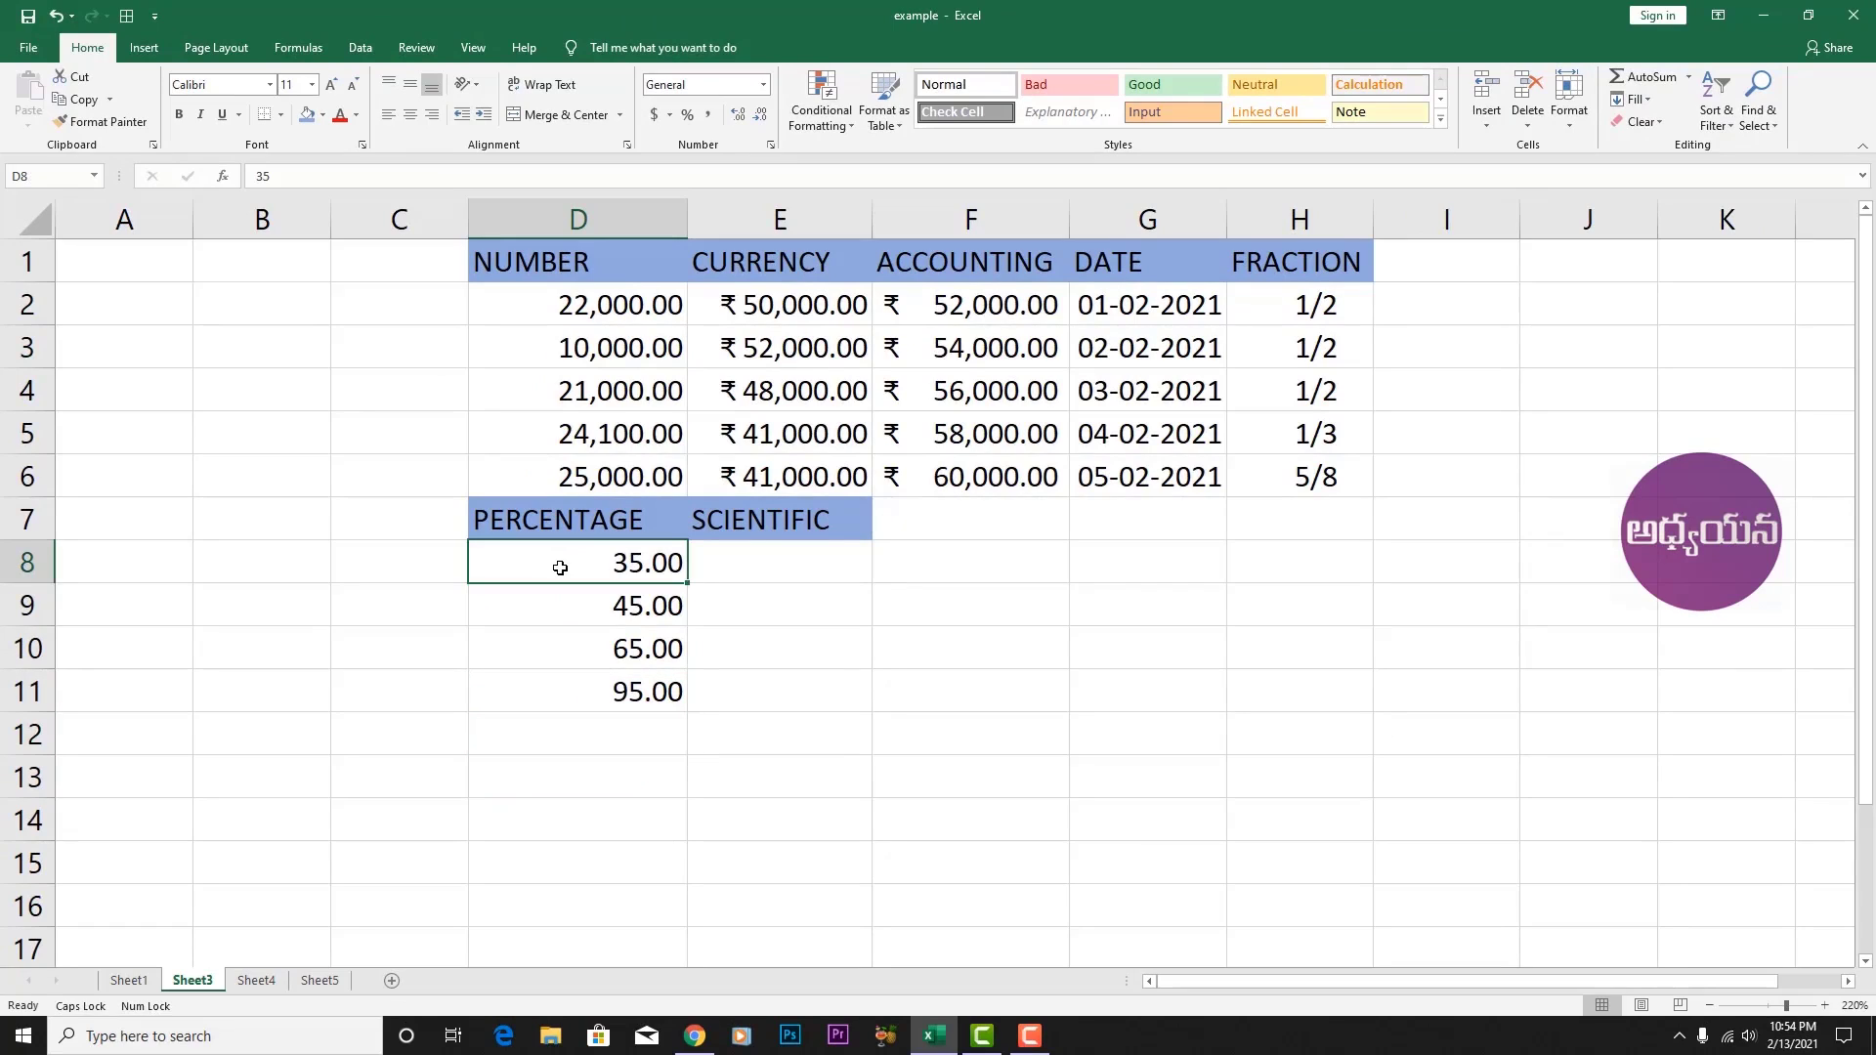
drag(562, 589, 578, 690)
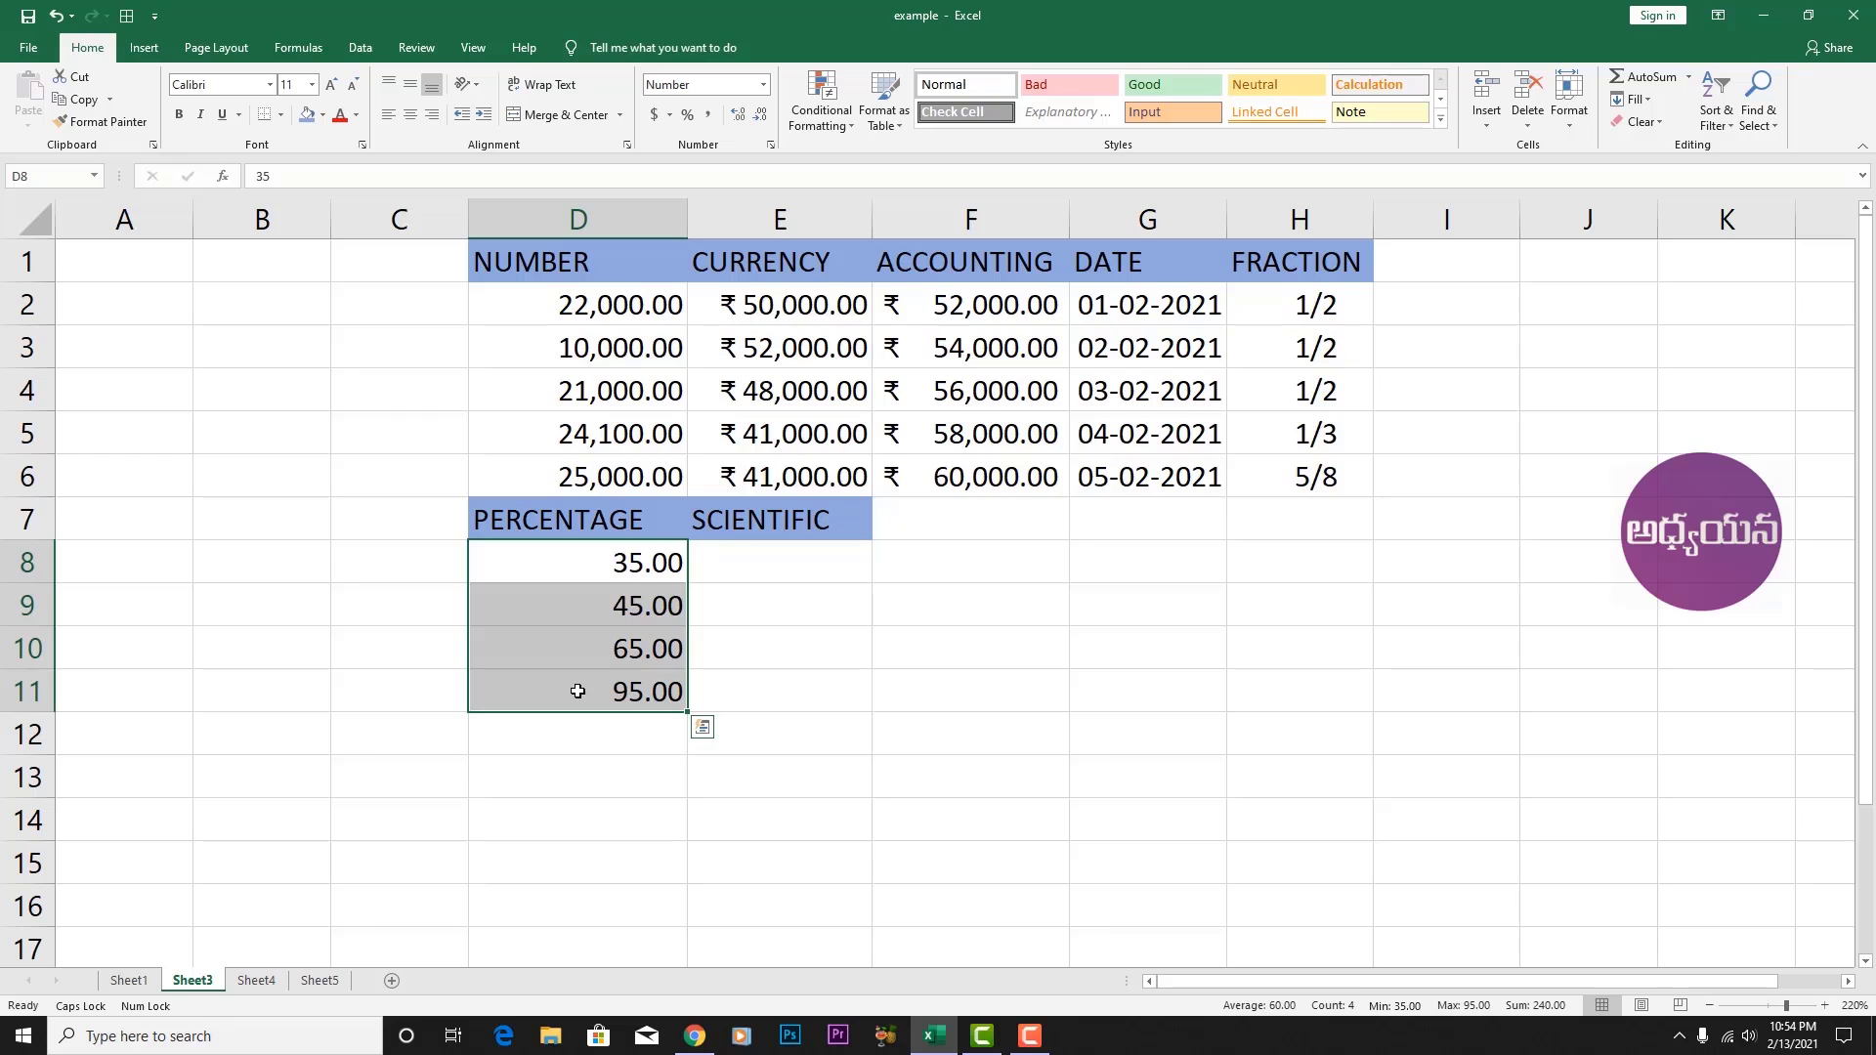
key(ctrl+1)
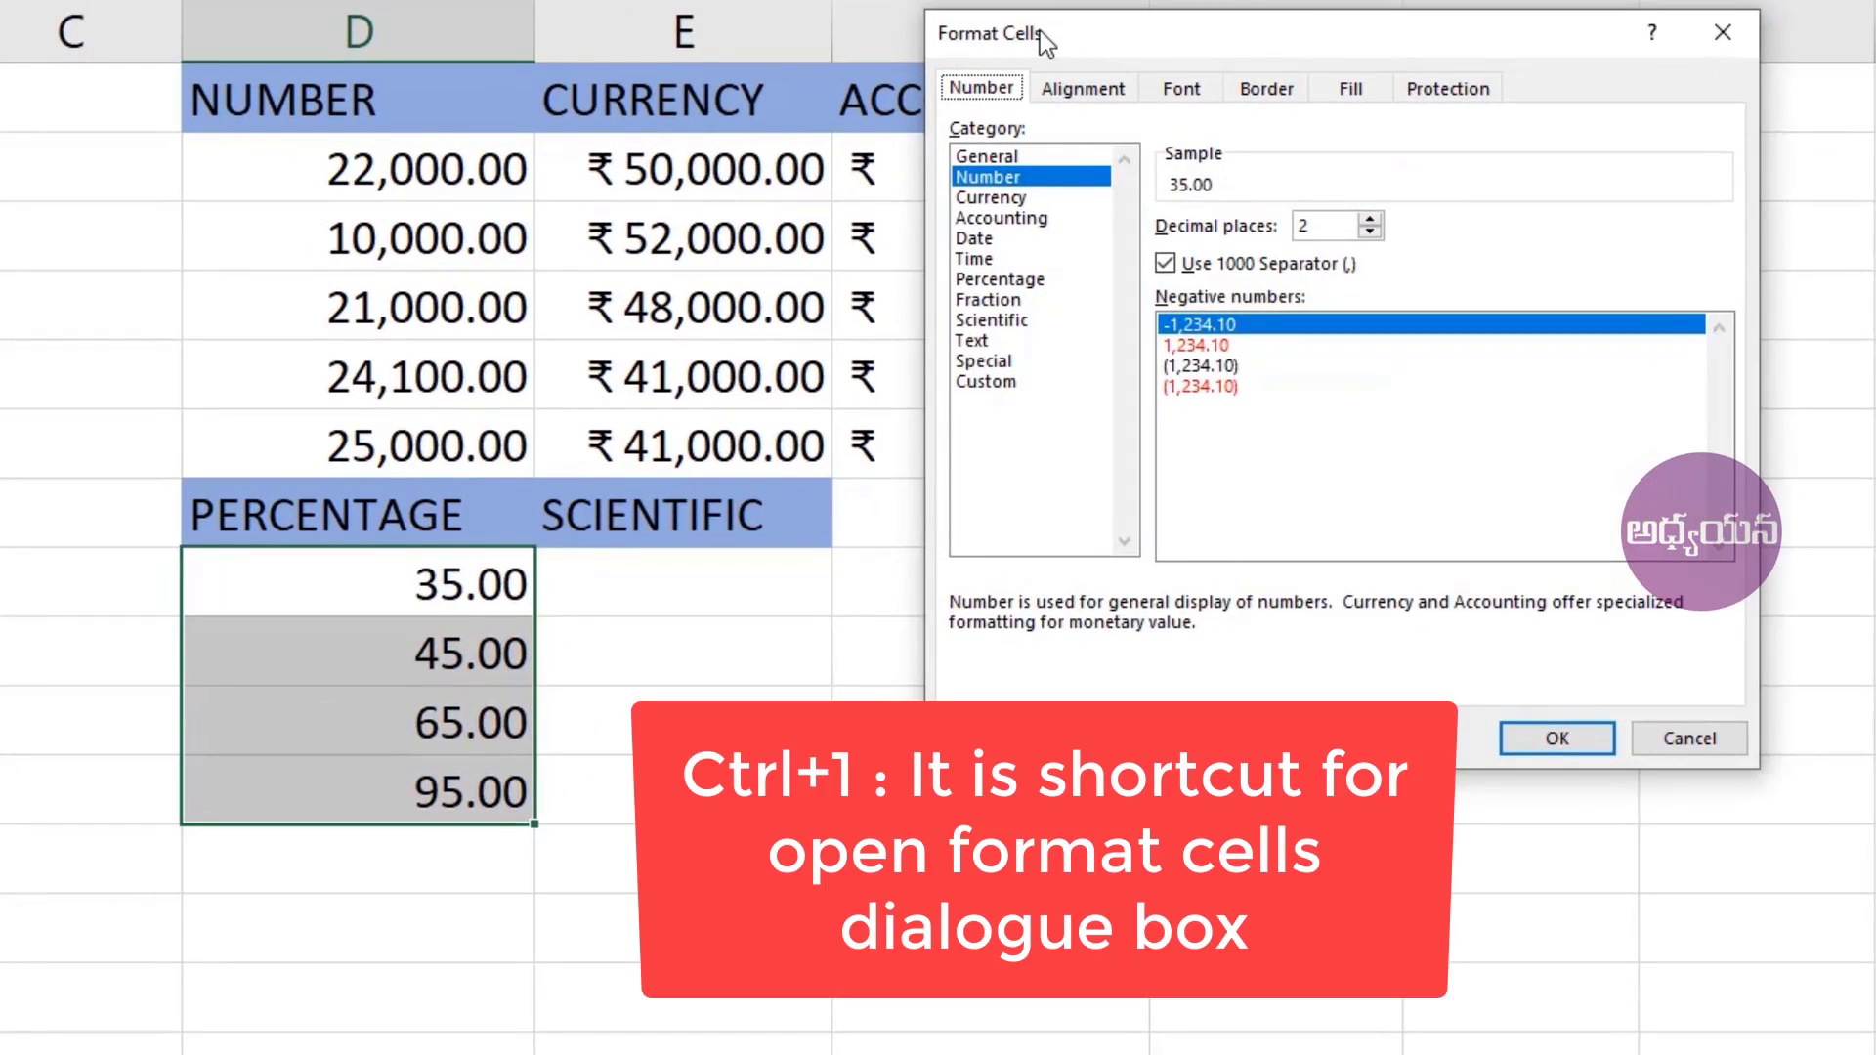
click(992, 283)
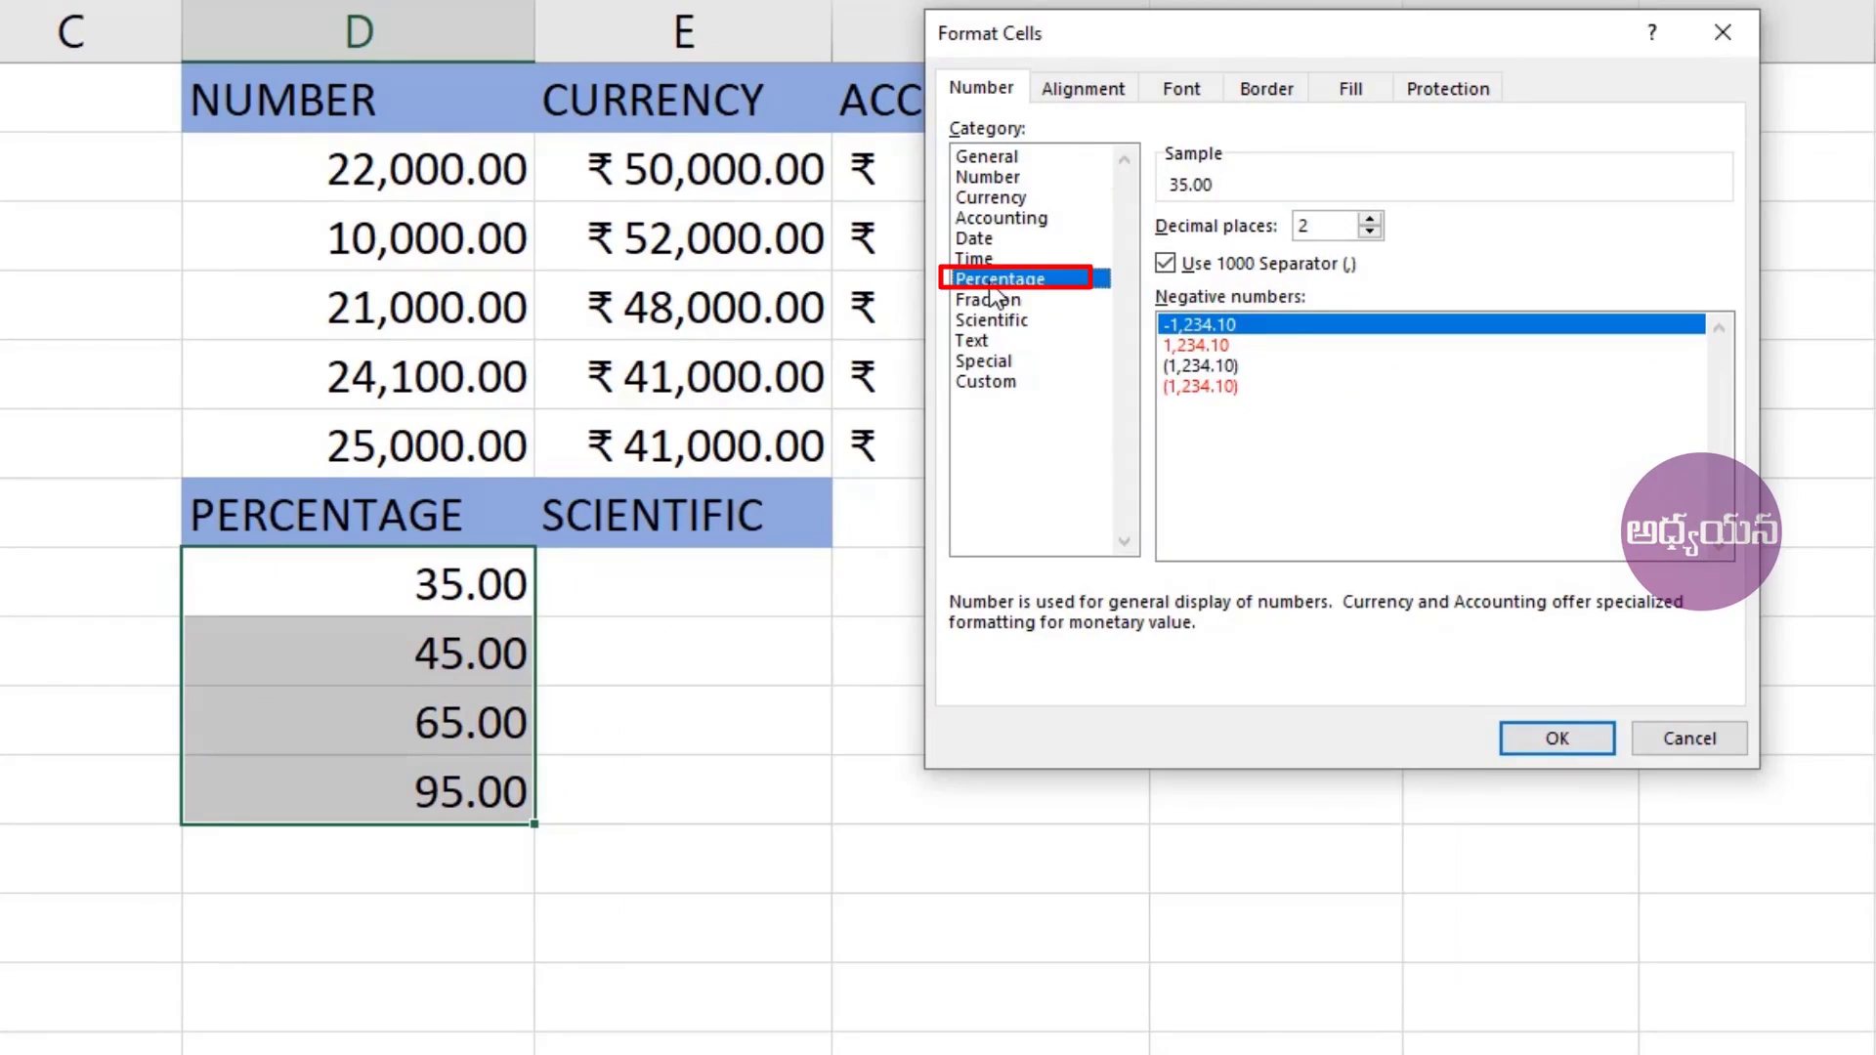
click(1369, 233)
click(1369, 232)
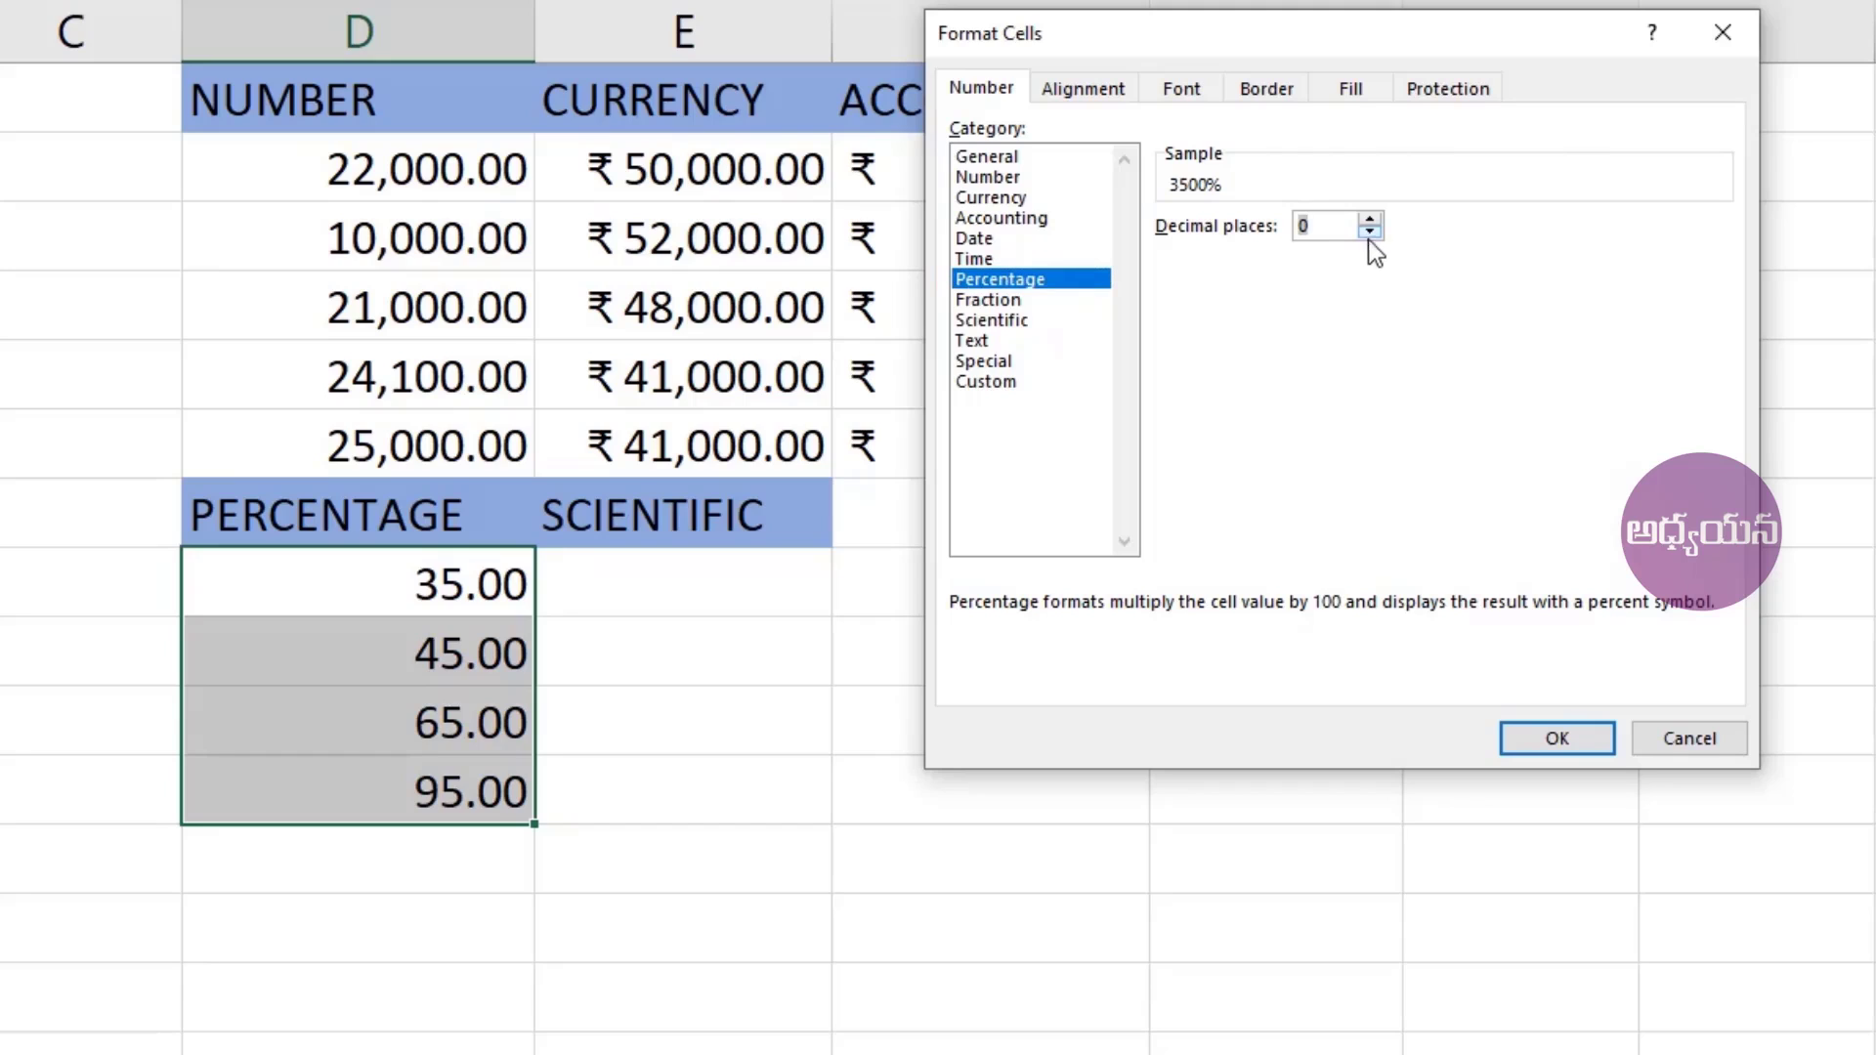
click(1553, 737)
click(909, 812)
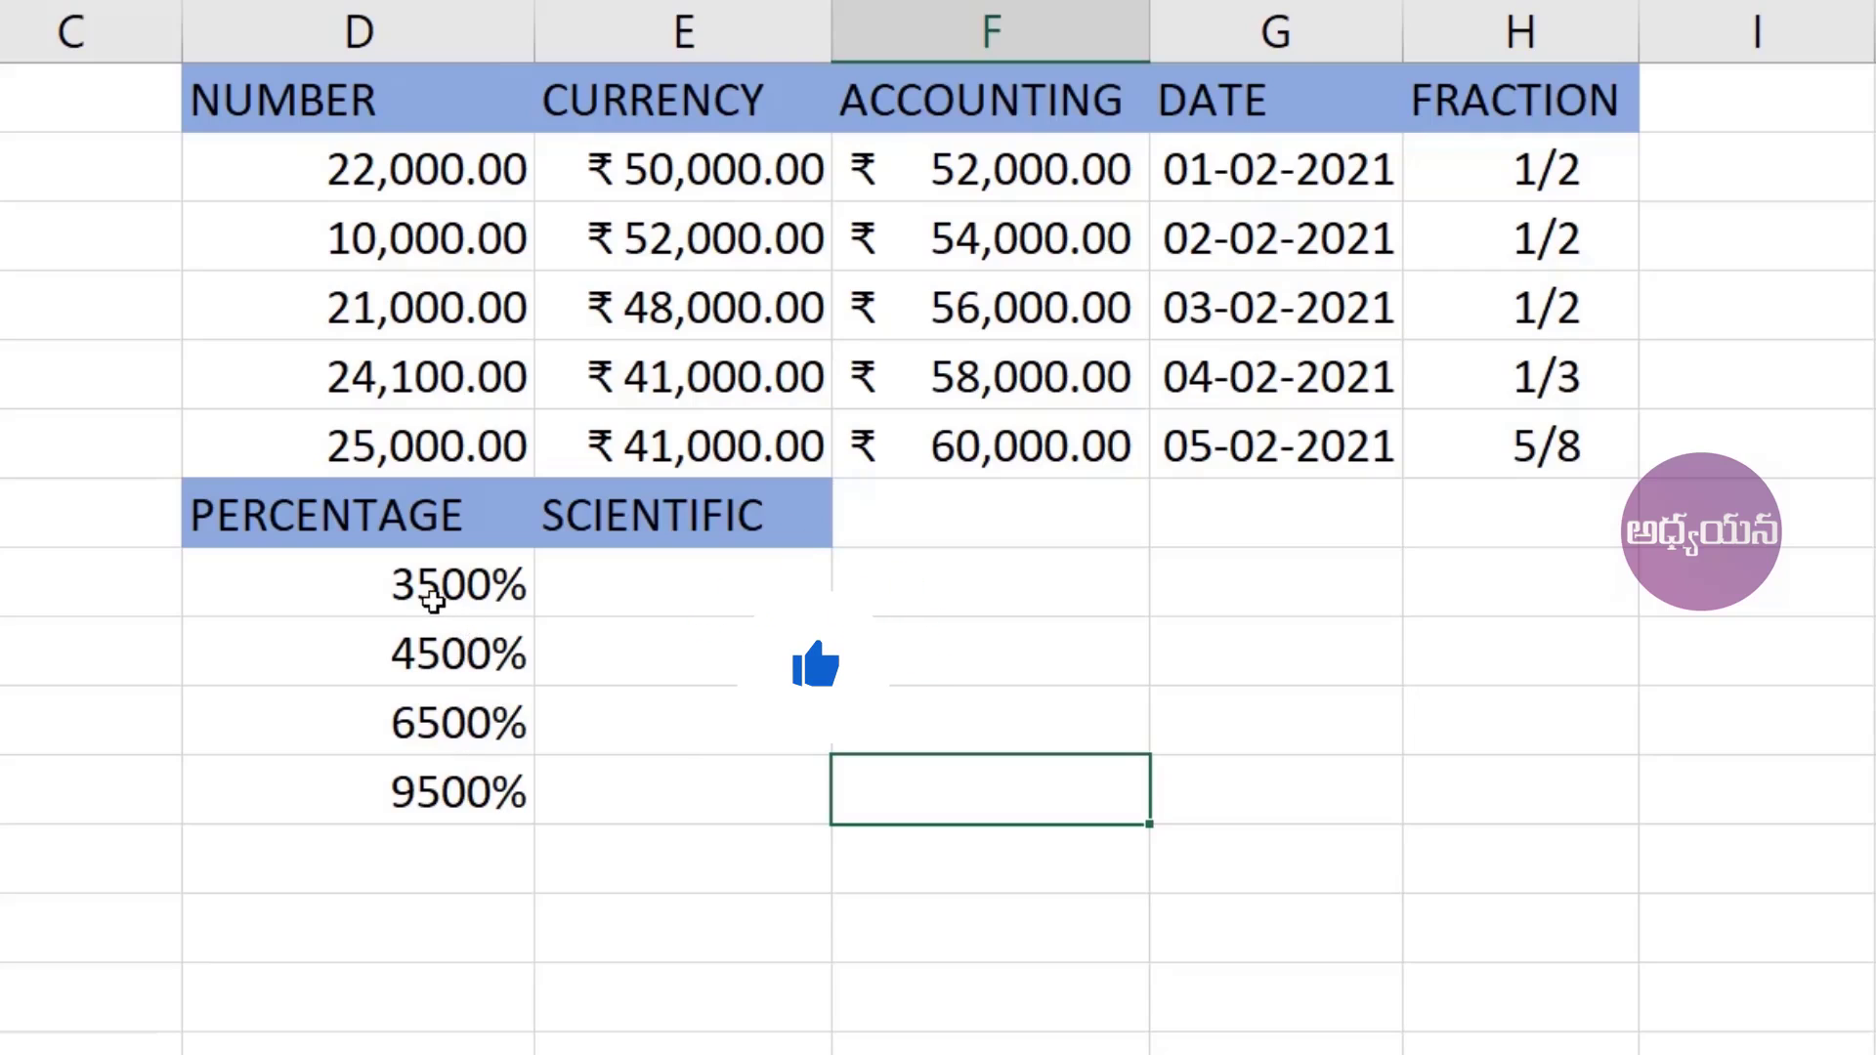
click(433, 600)
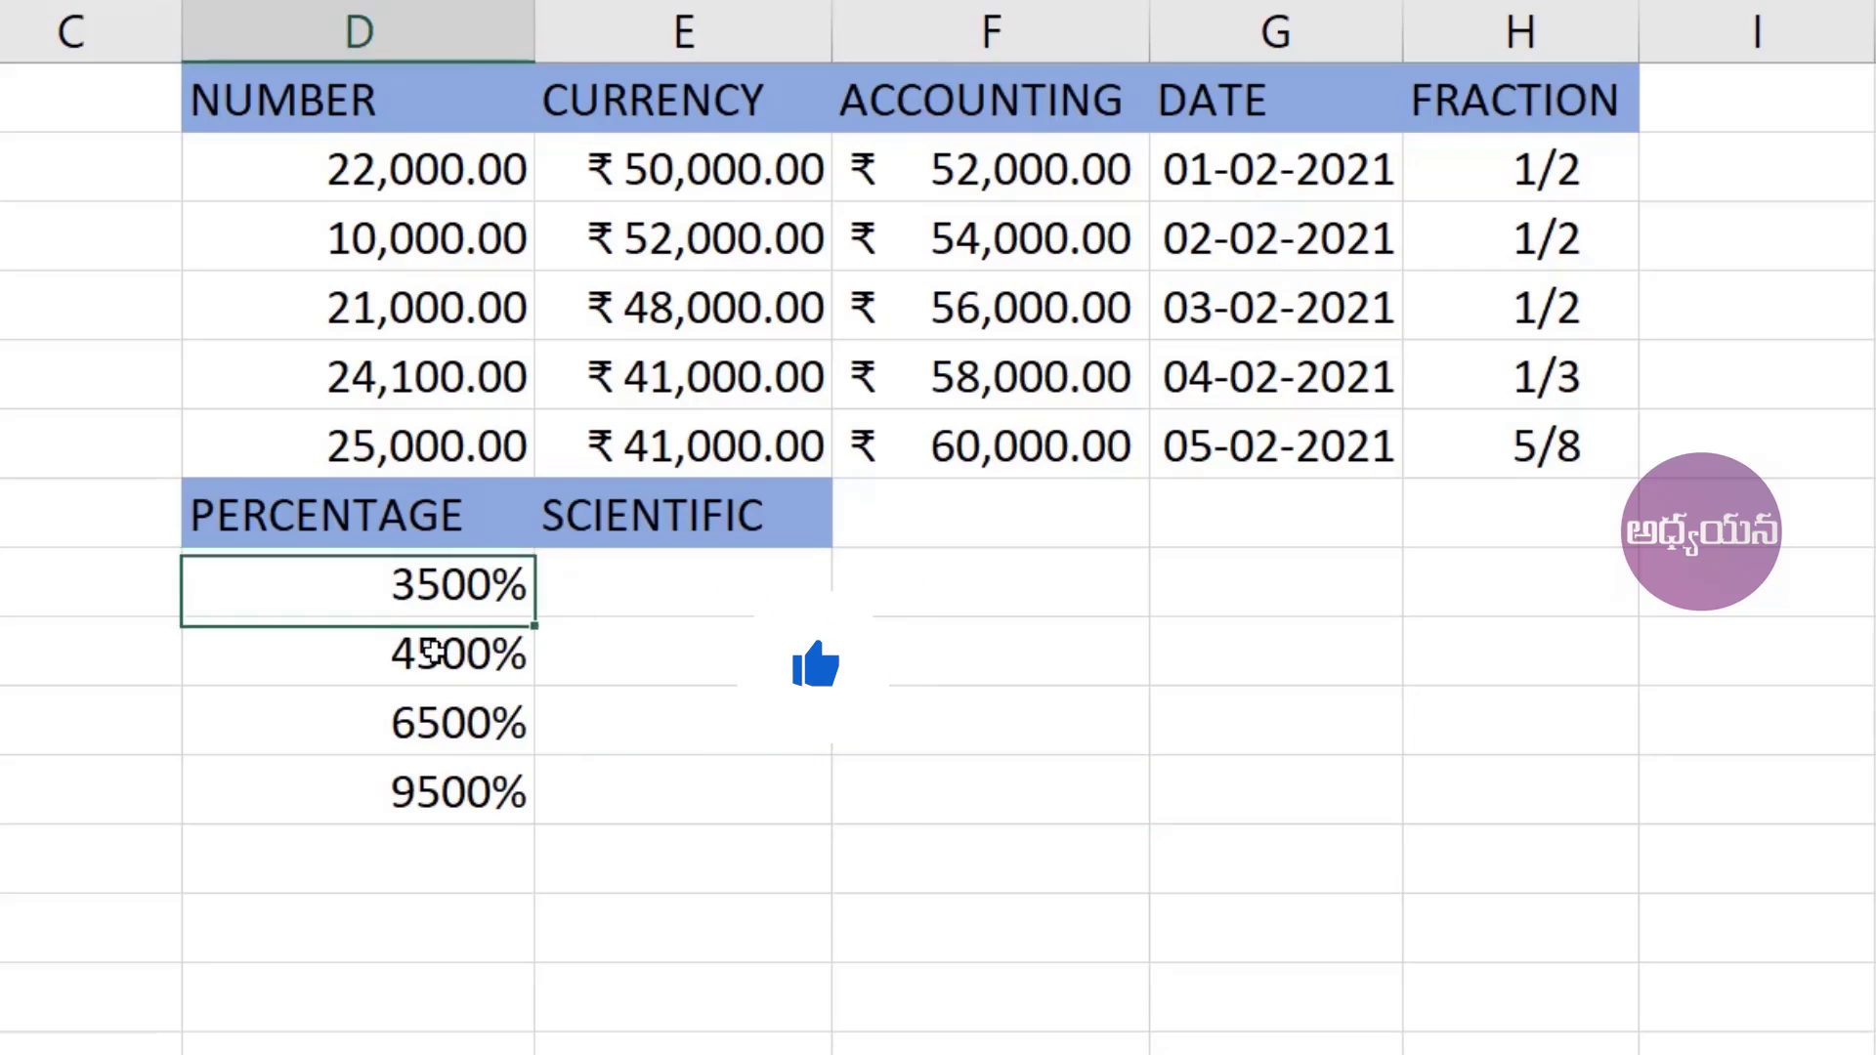
click(423, 653)
click(423, 721)
click(424, 796)
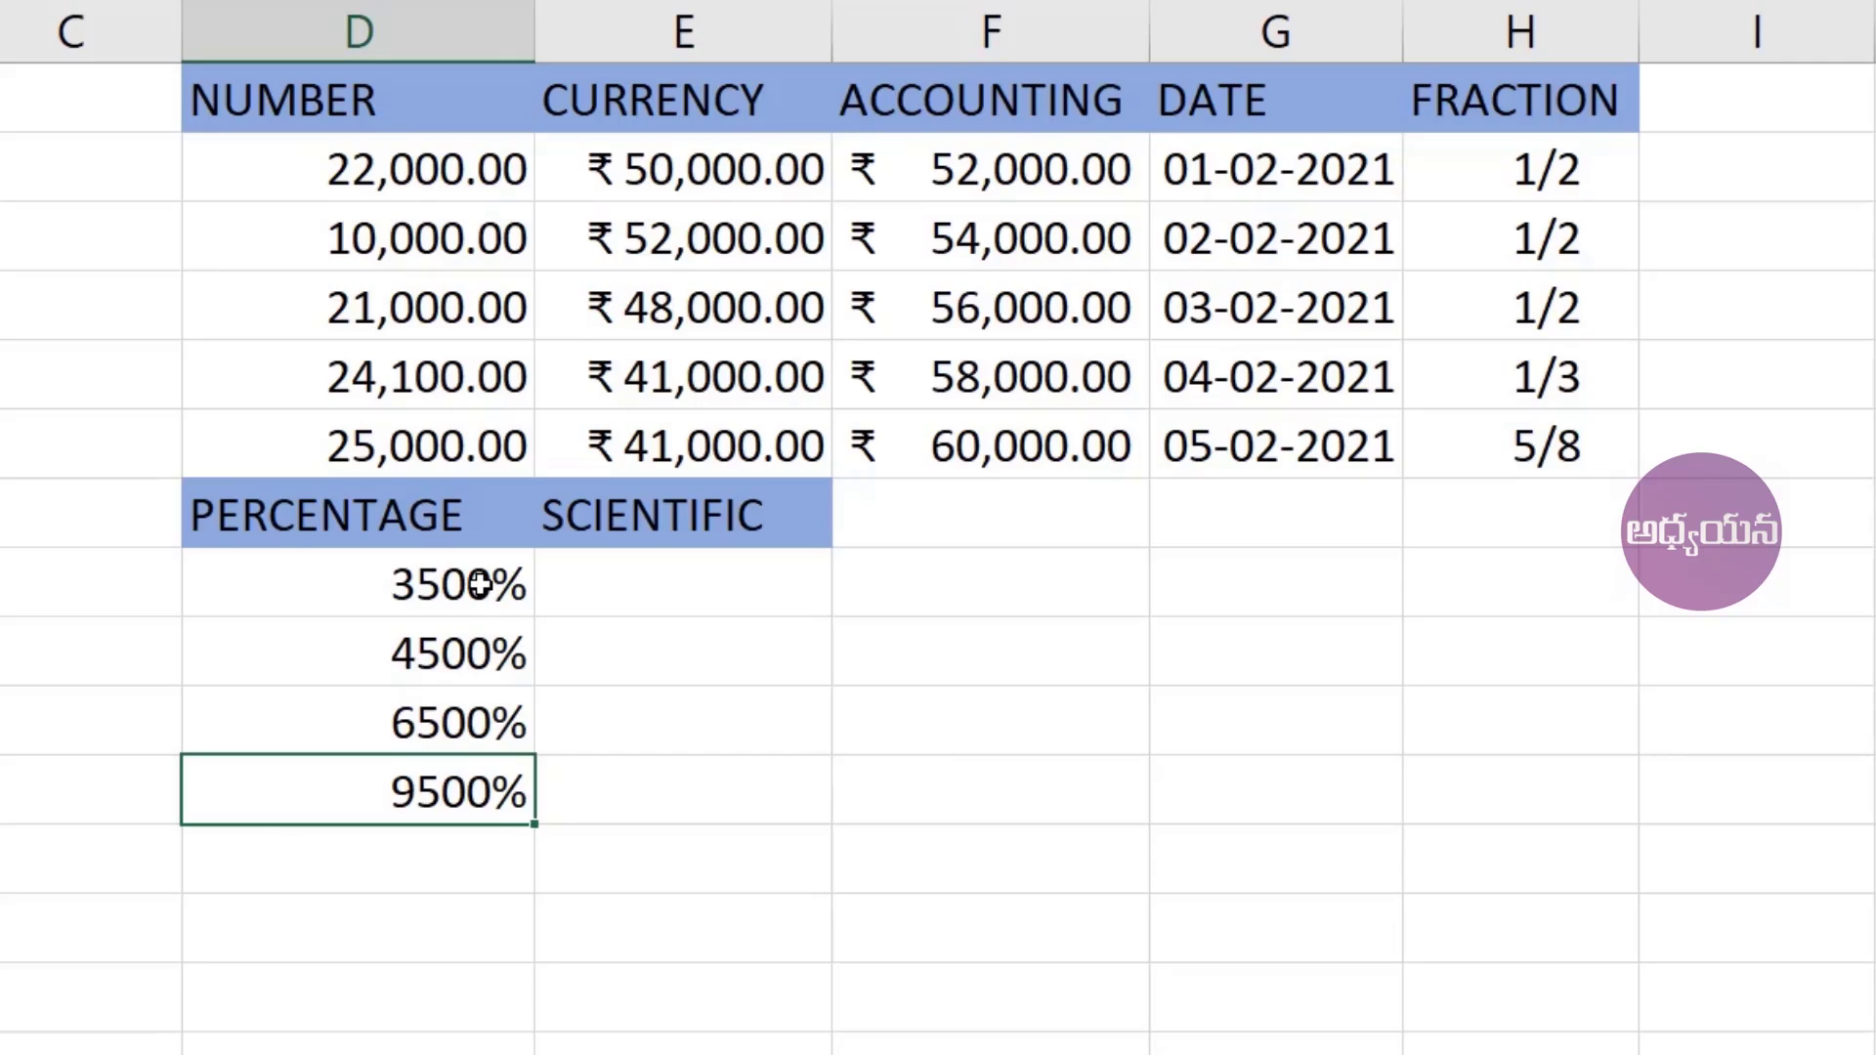
- Apply the custom number format 0\% to cells D8:D11 under the PERCENTAGE heading
drag(479, 584, 498, 791)
right_click(457, 735)
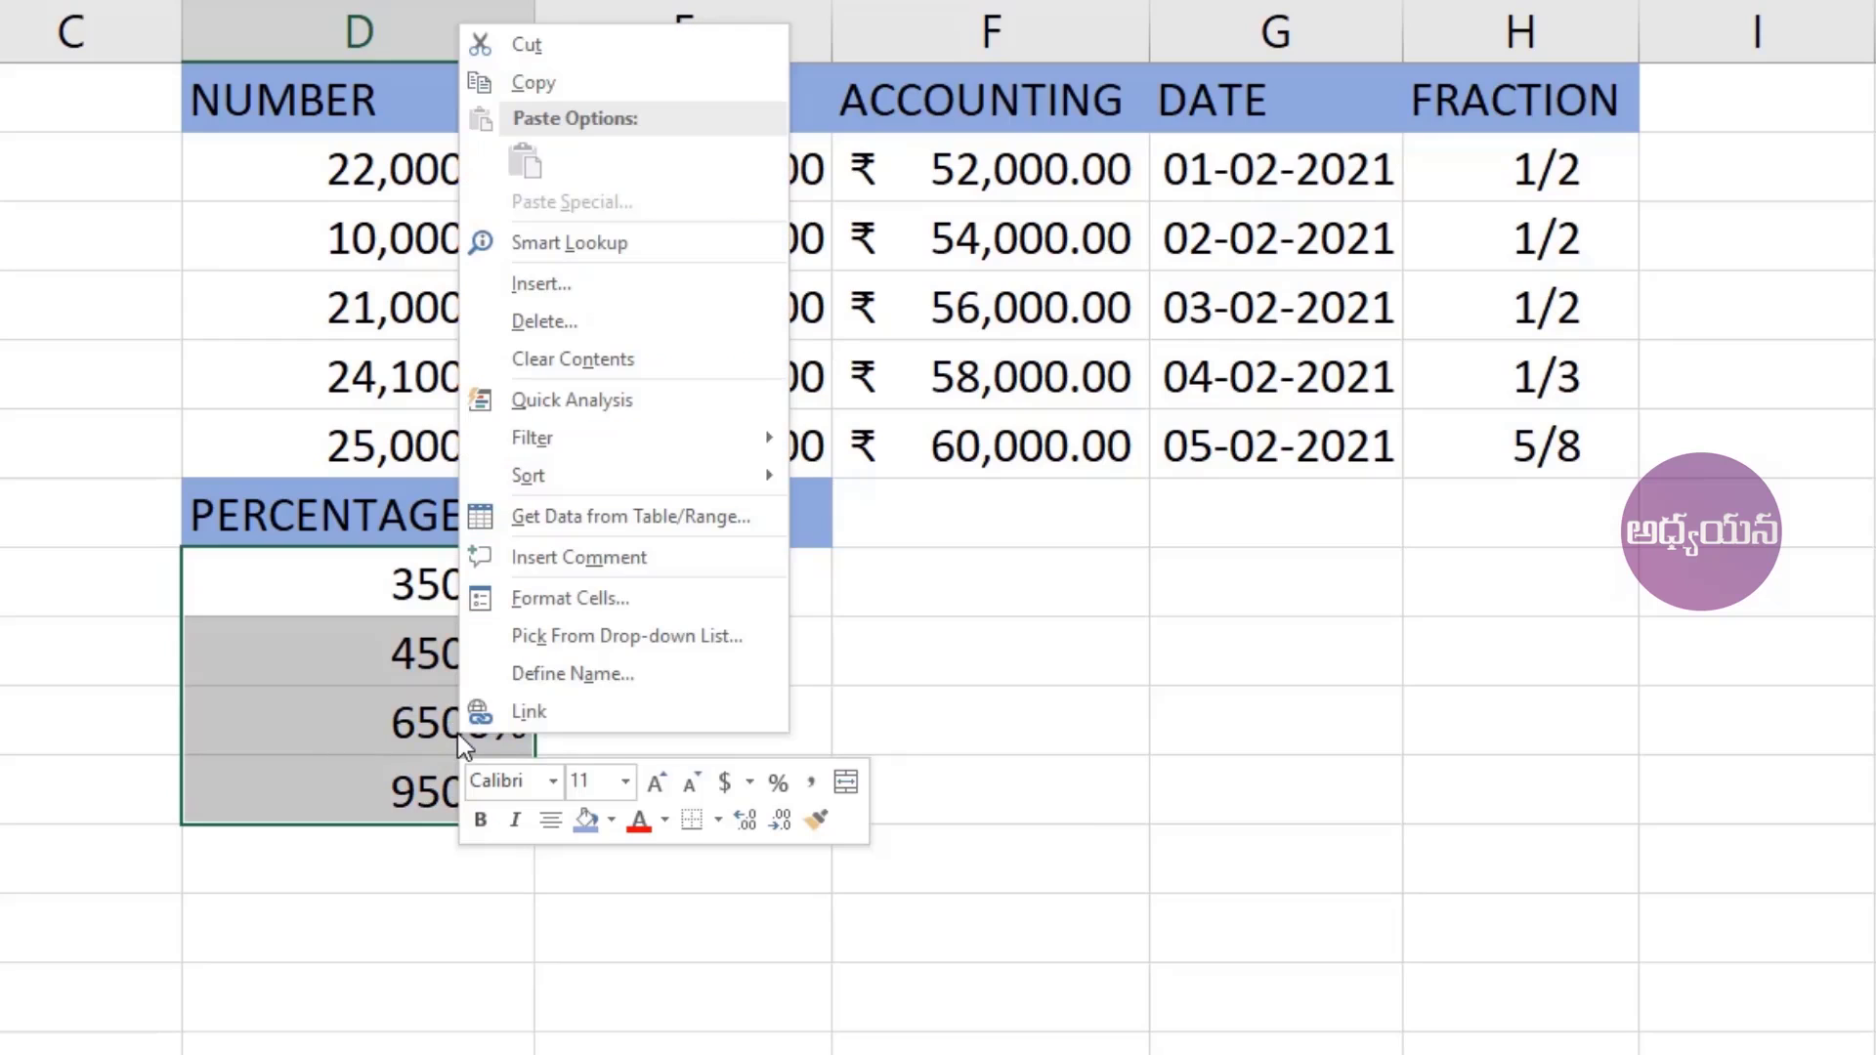
click(528, 597)
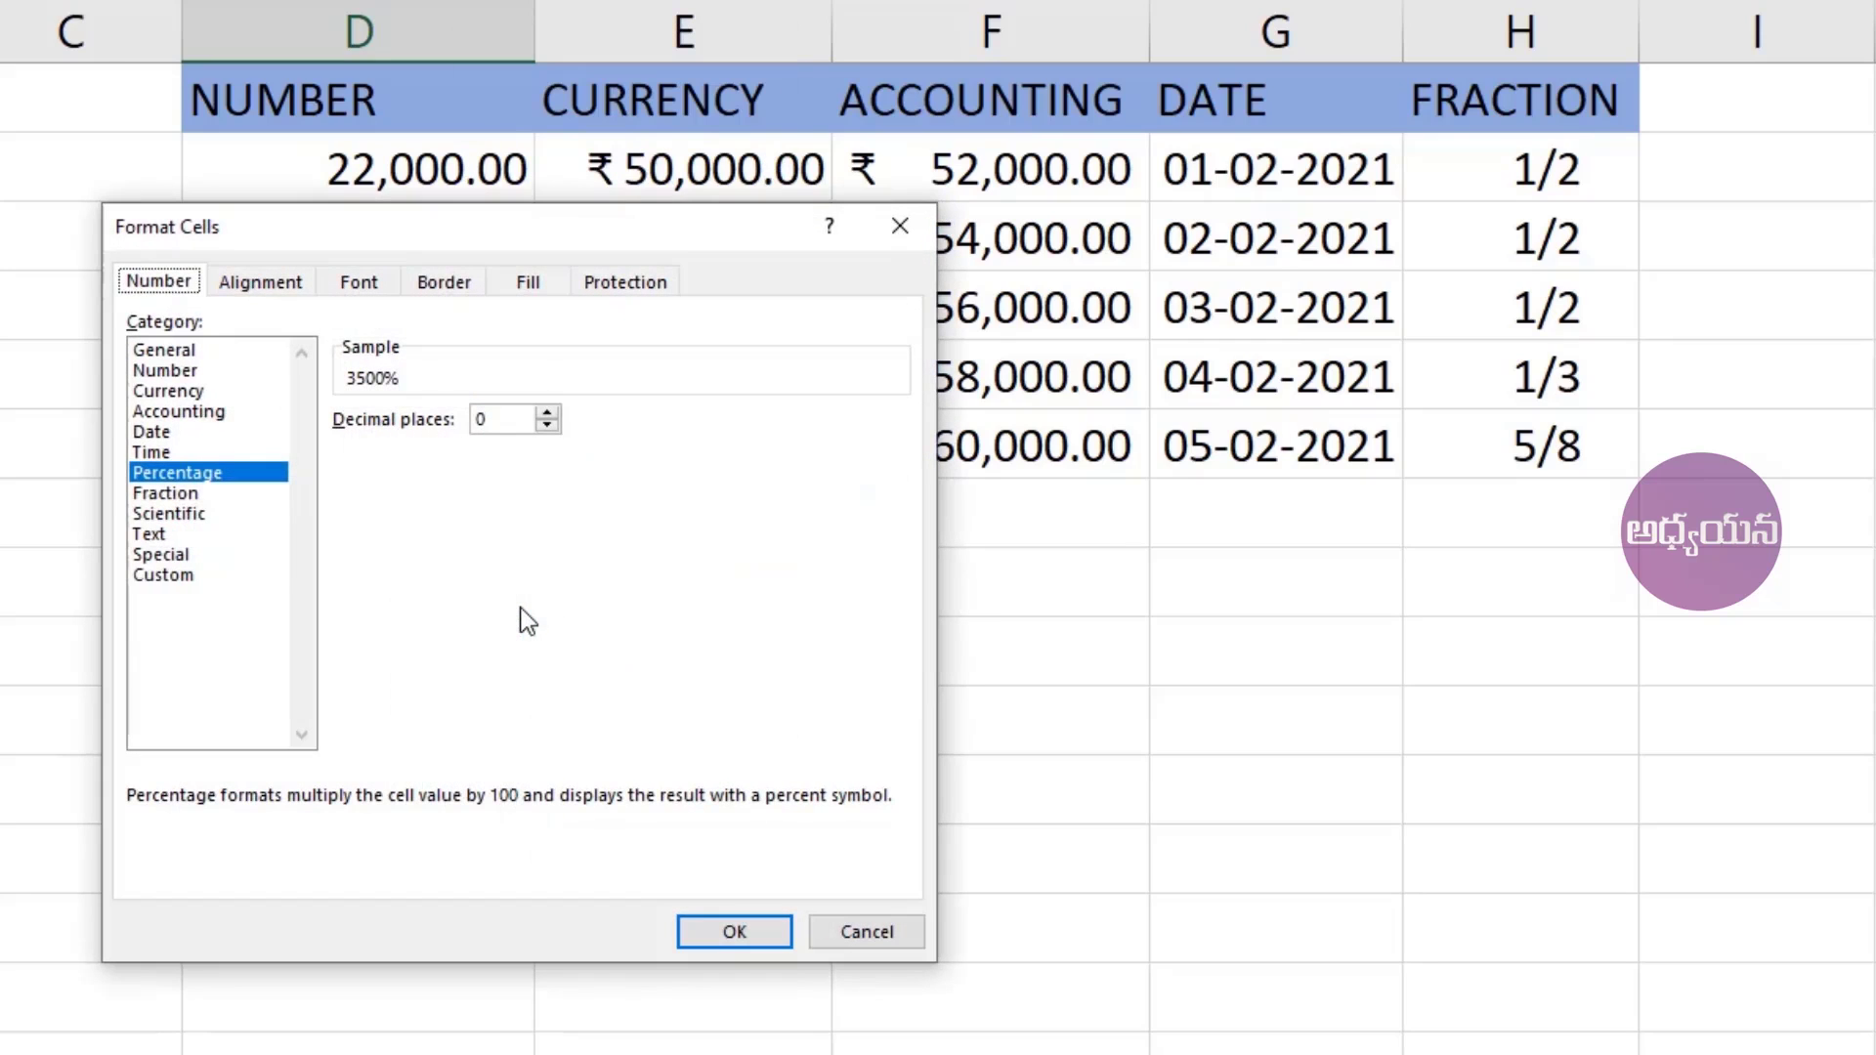
click(171, 576)
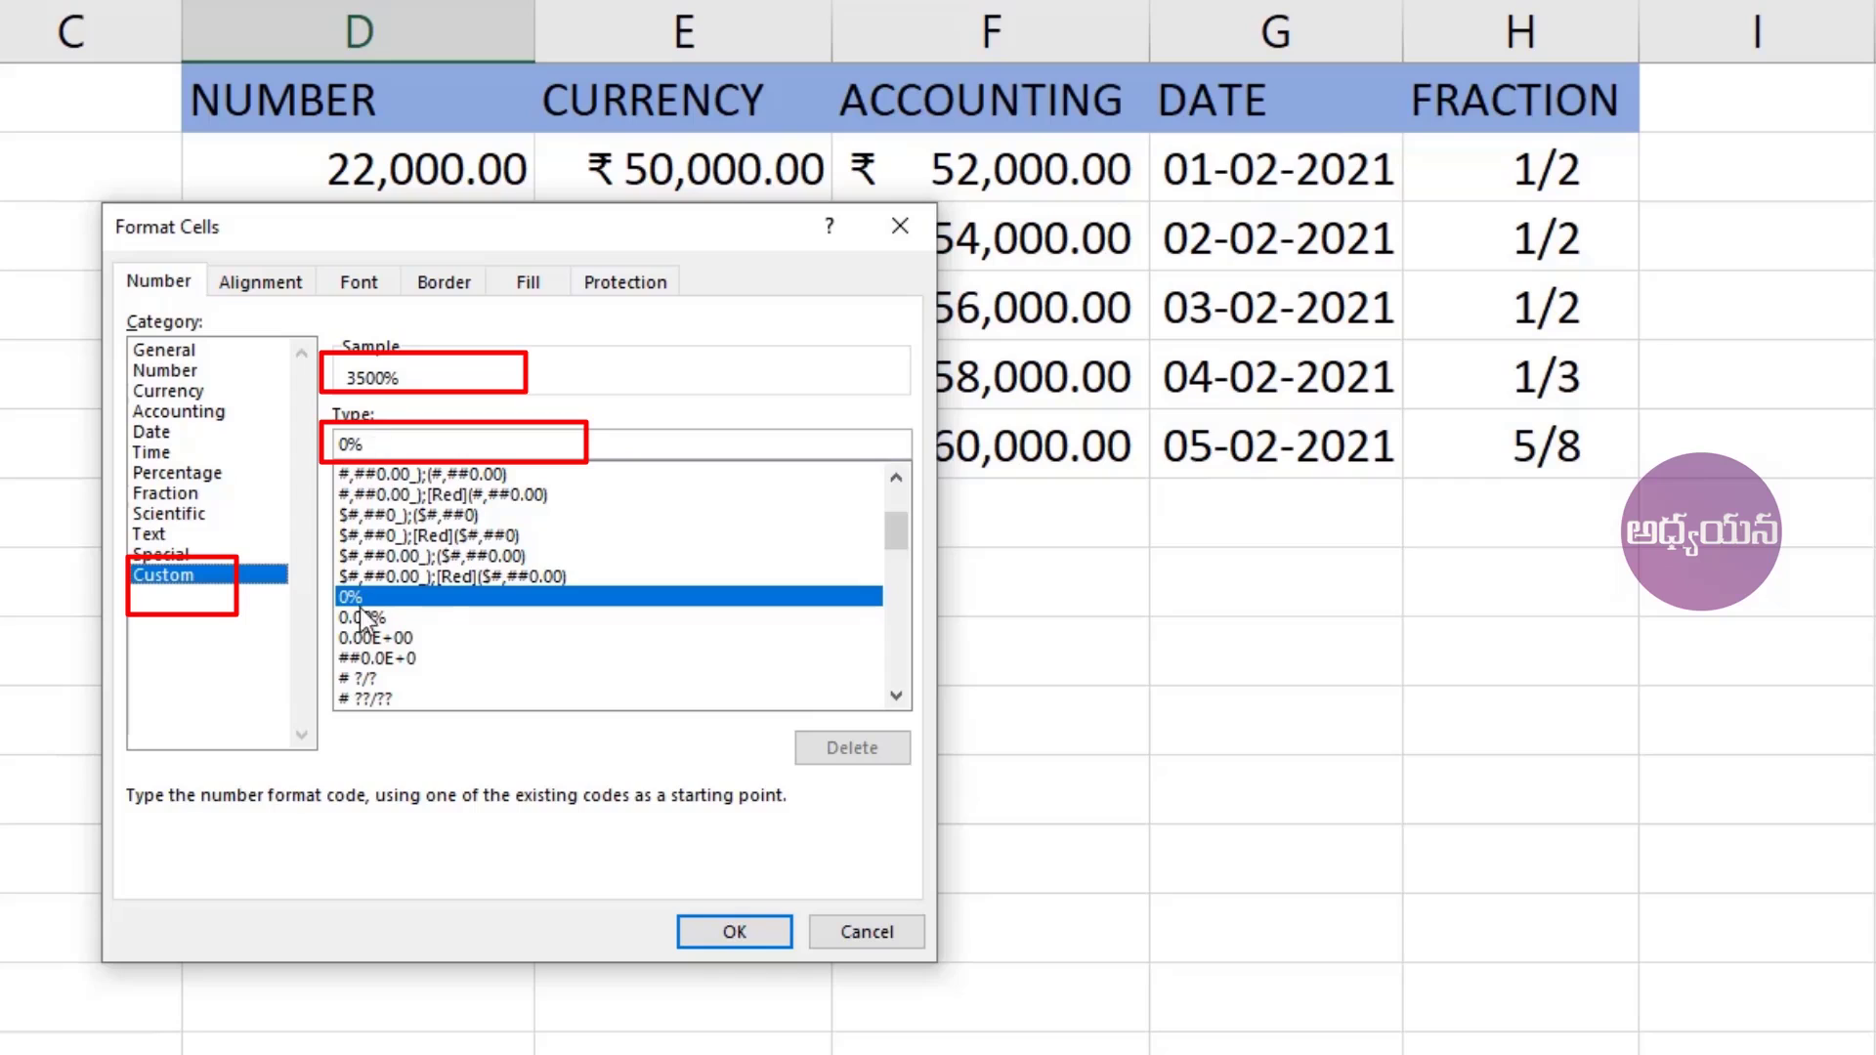
click(377, 439)
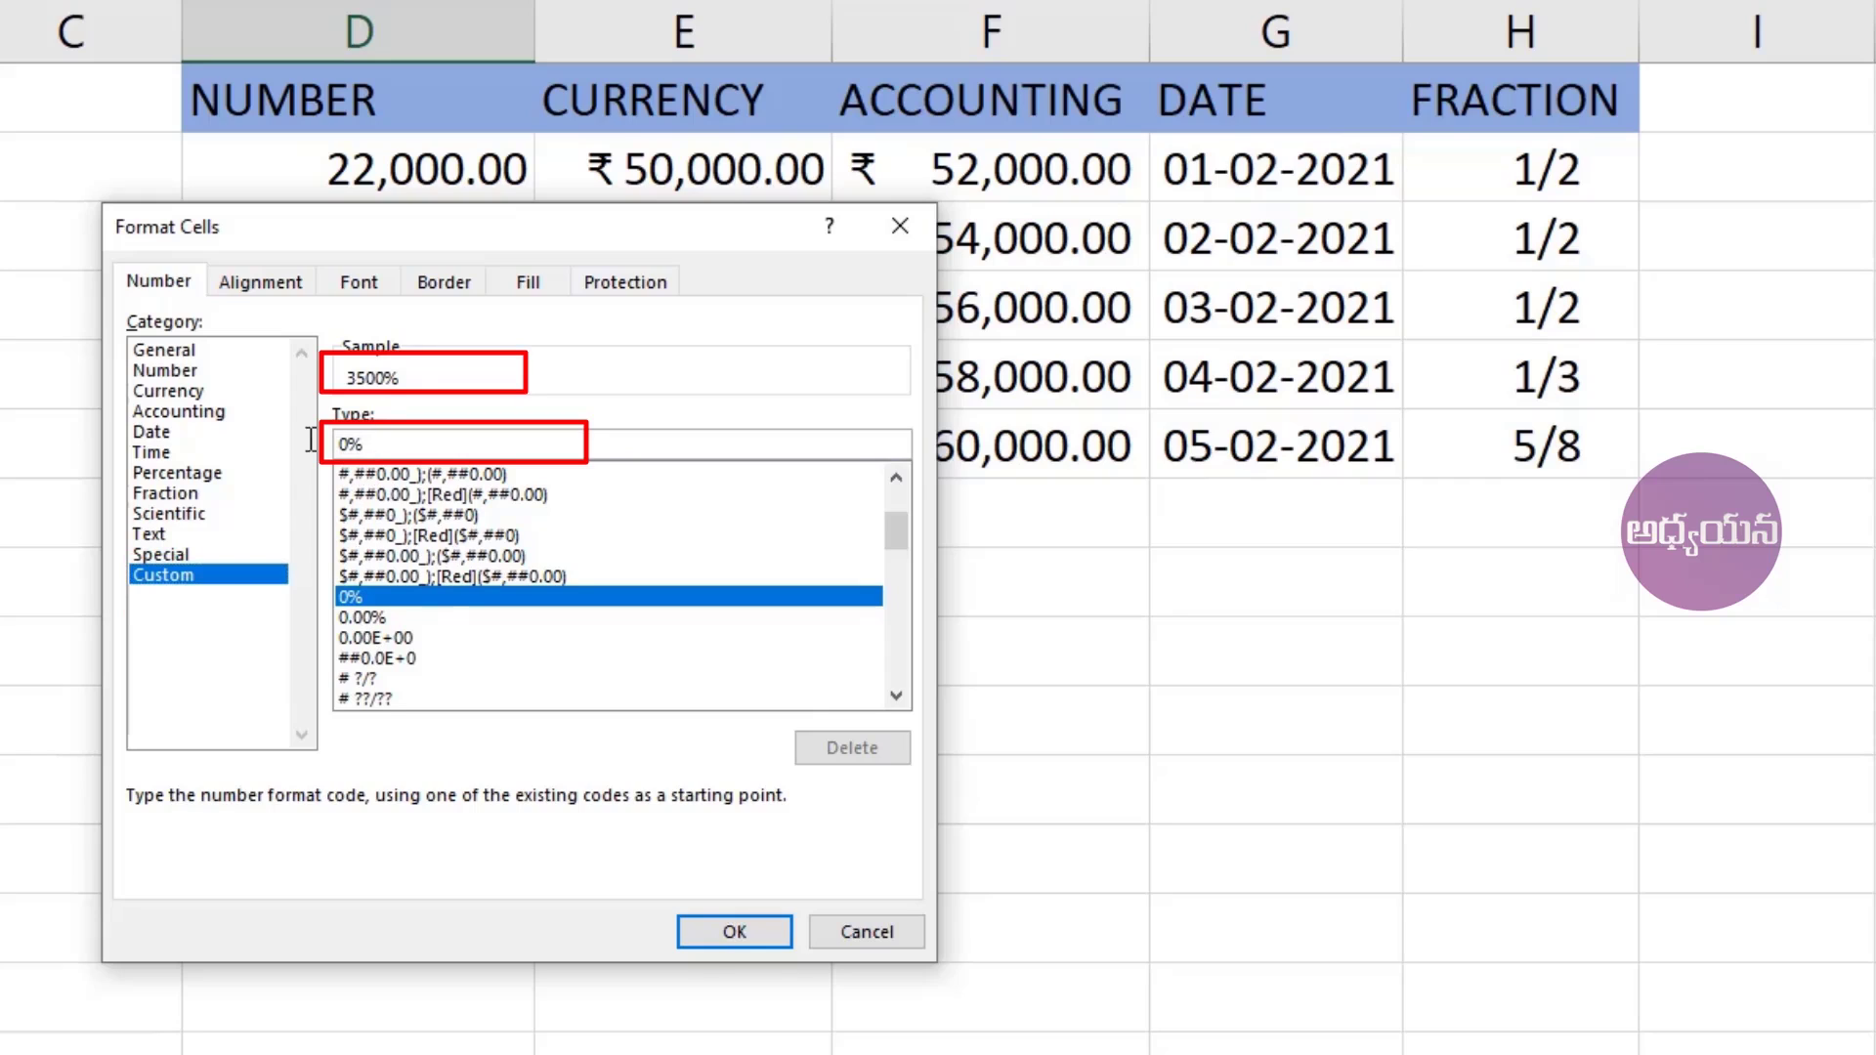
key(BackSpace)
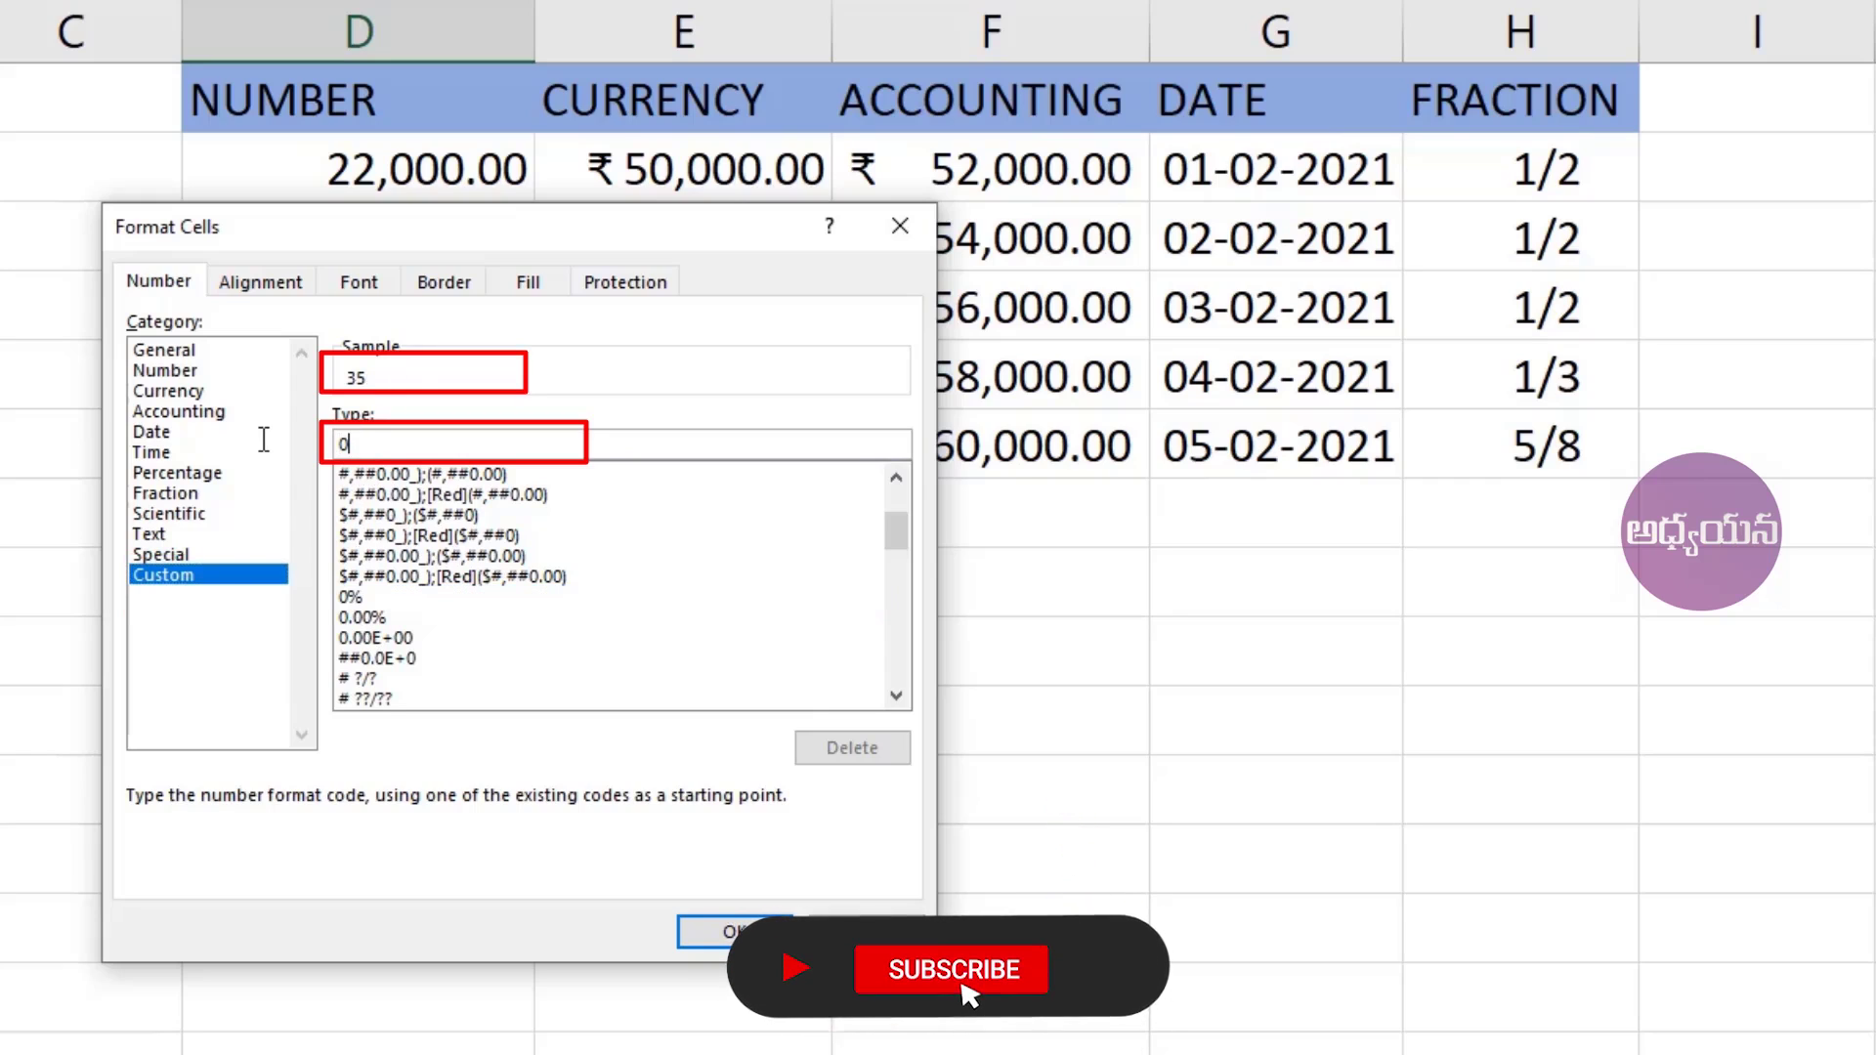
text(\)
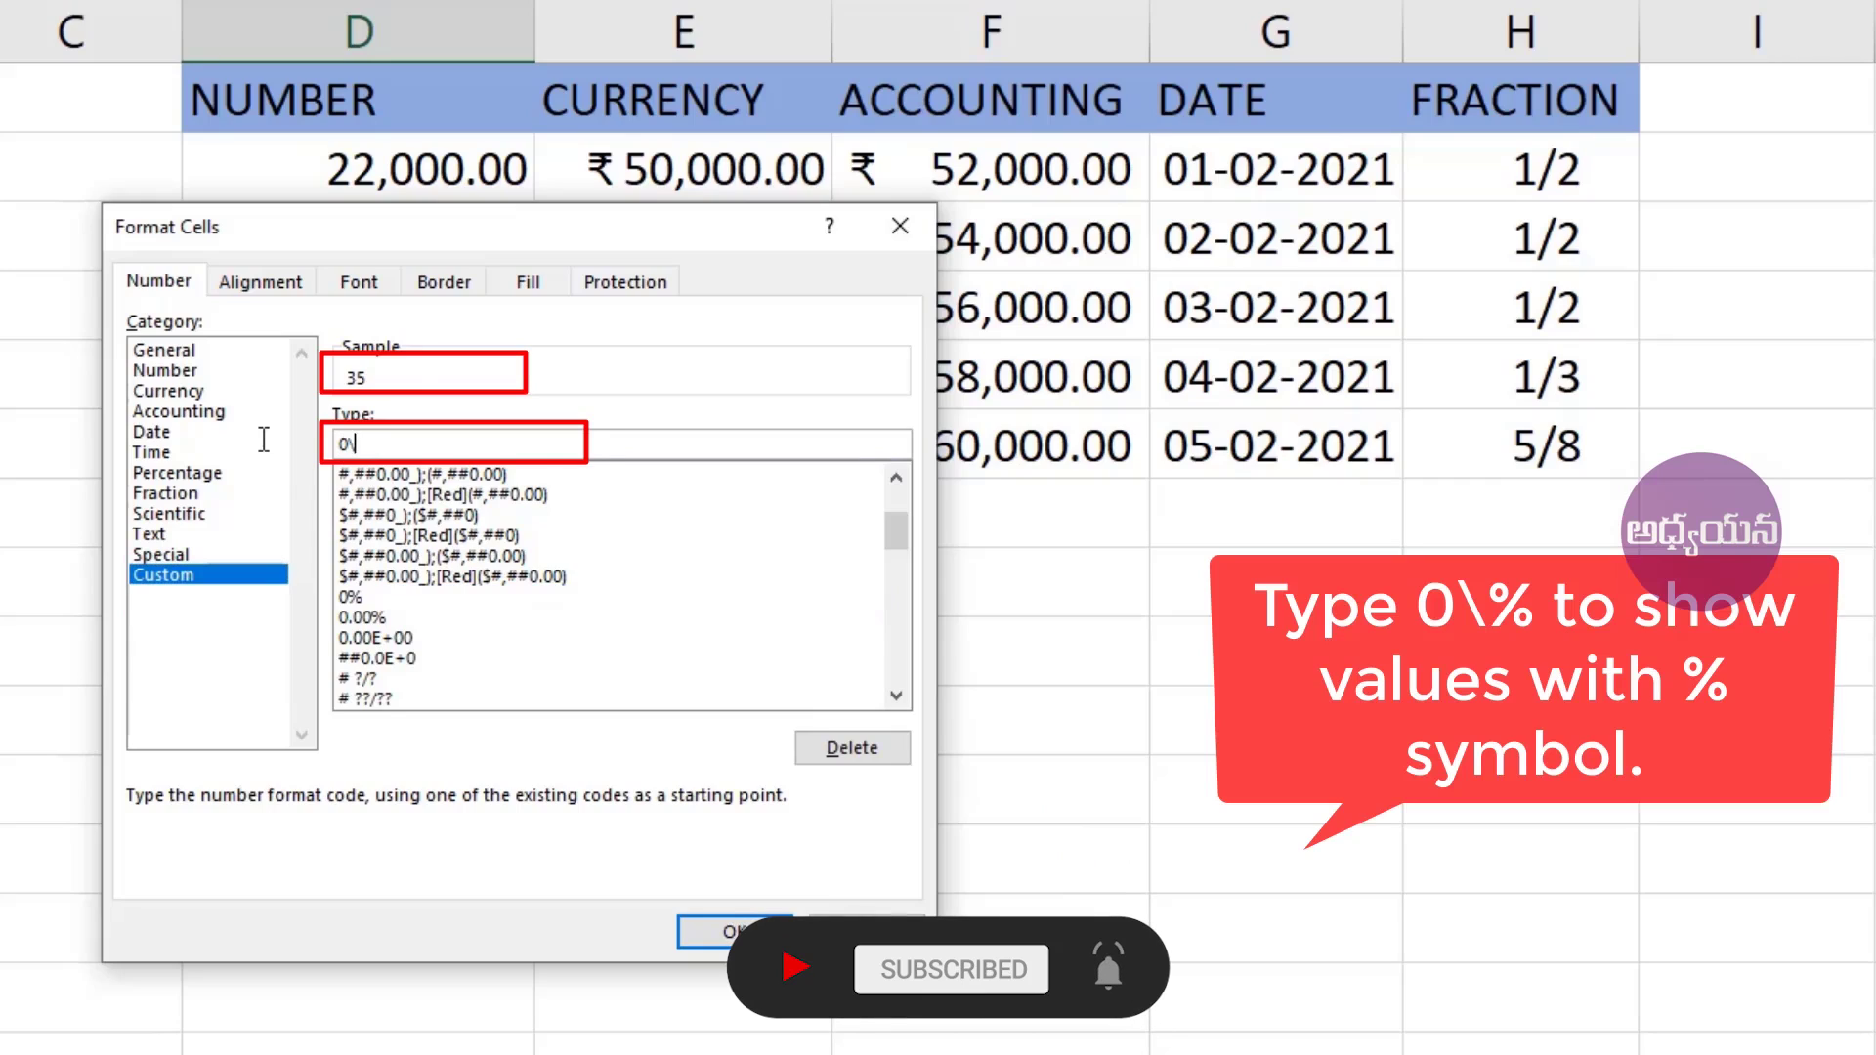
text(%)
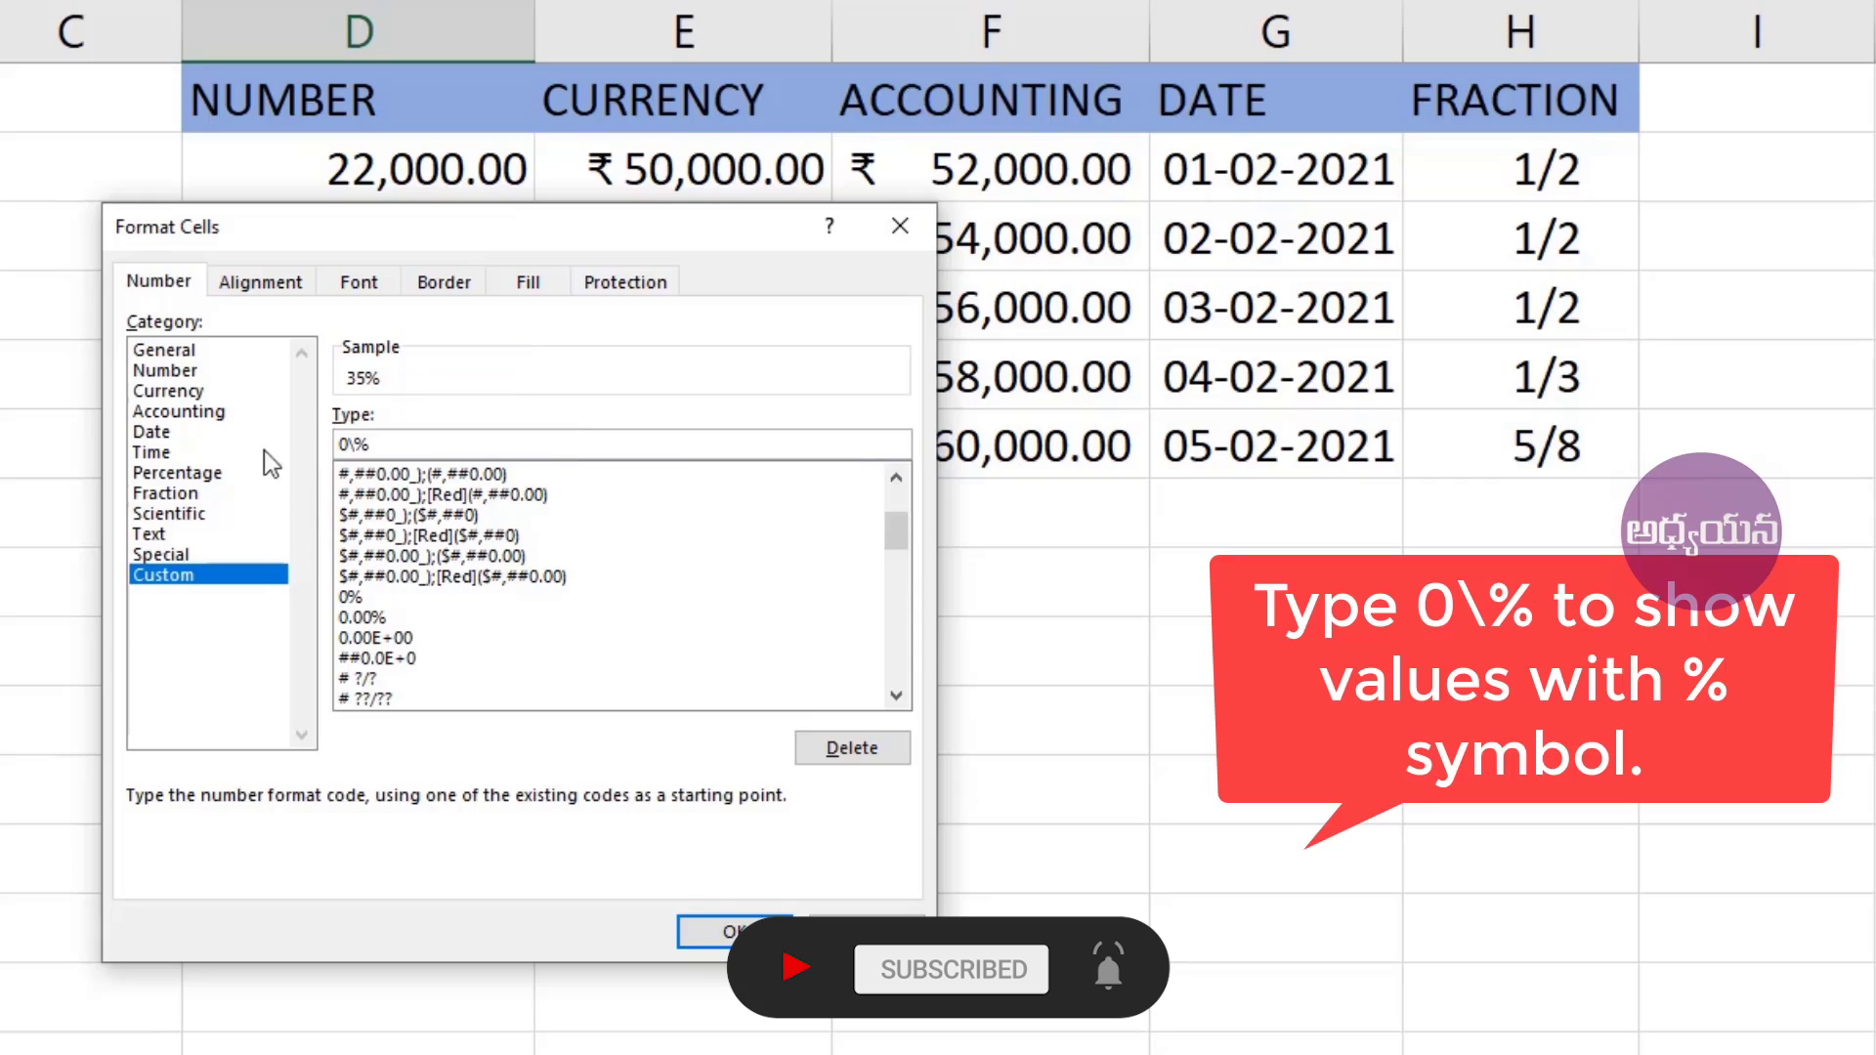
click(704, 941)
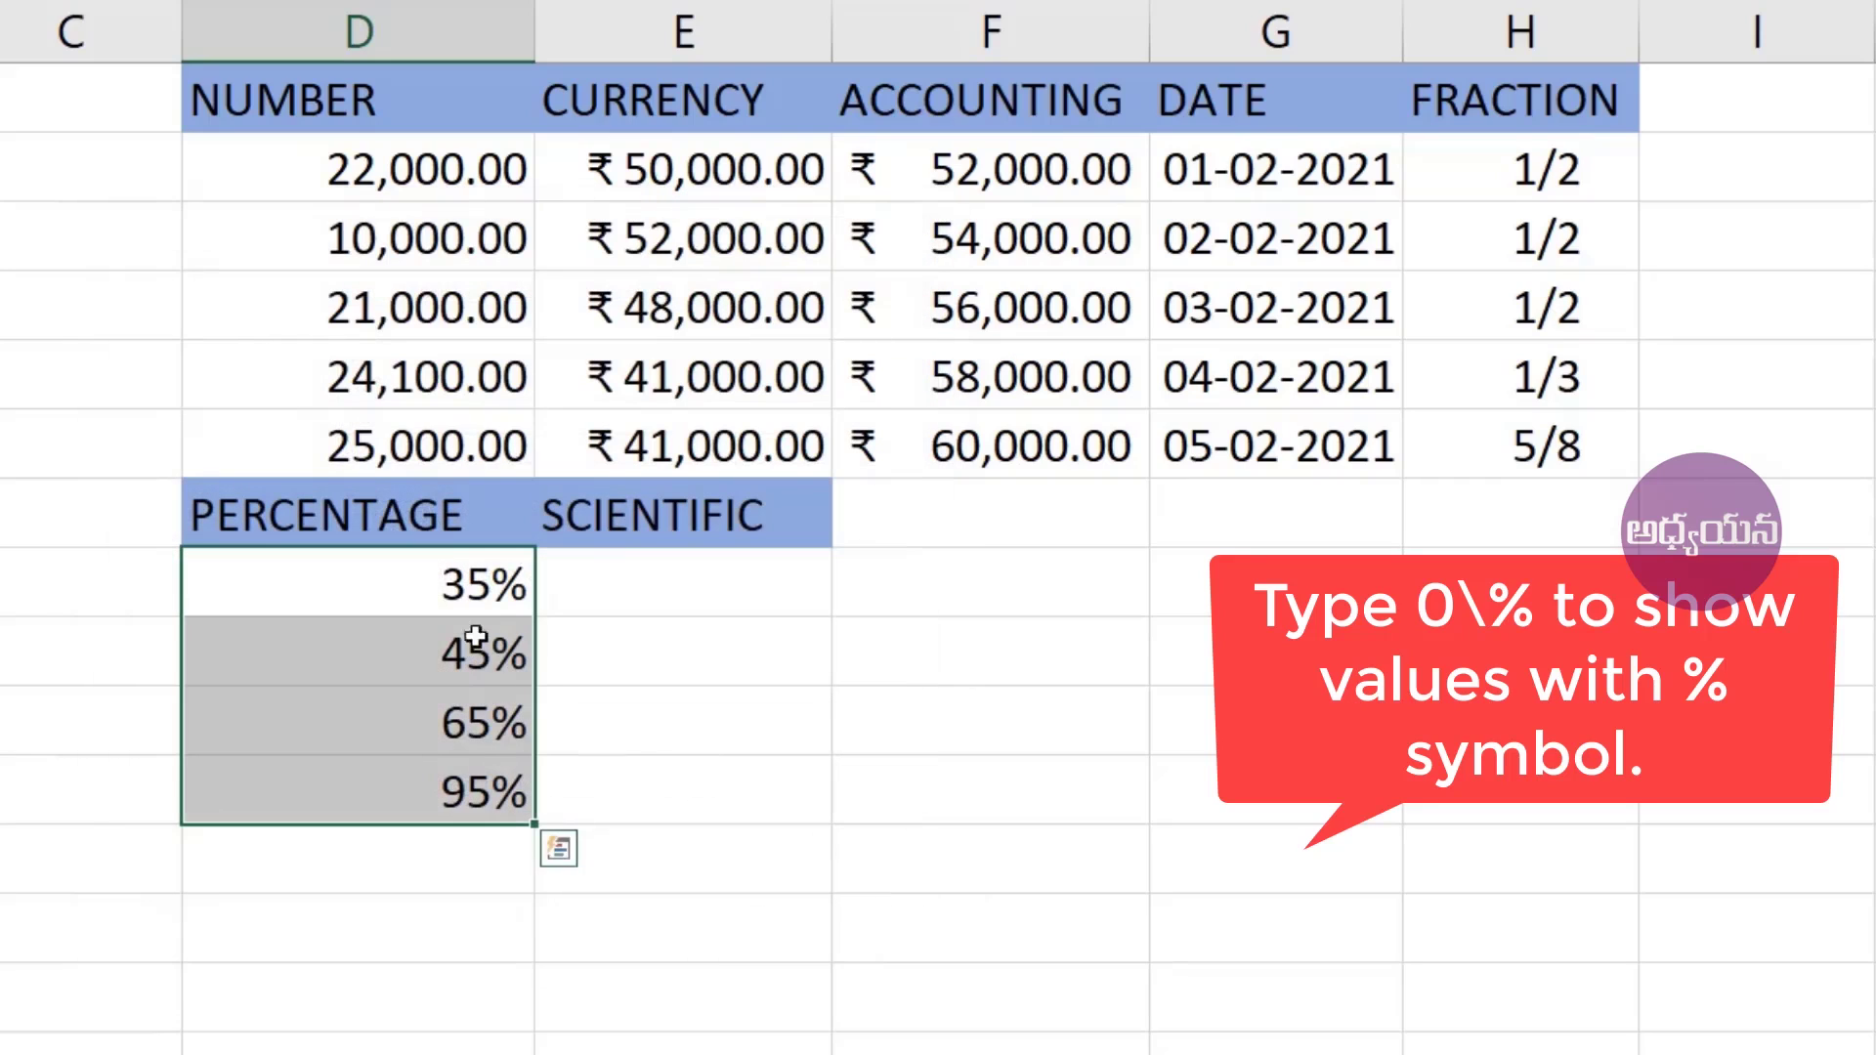
- Examine how the values in cells D8:D11 of the PERCENTAGE column are displayed
click(458, 599)
click(478, 661)
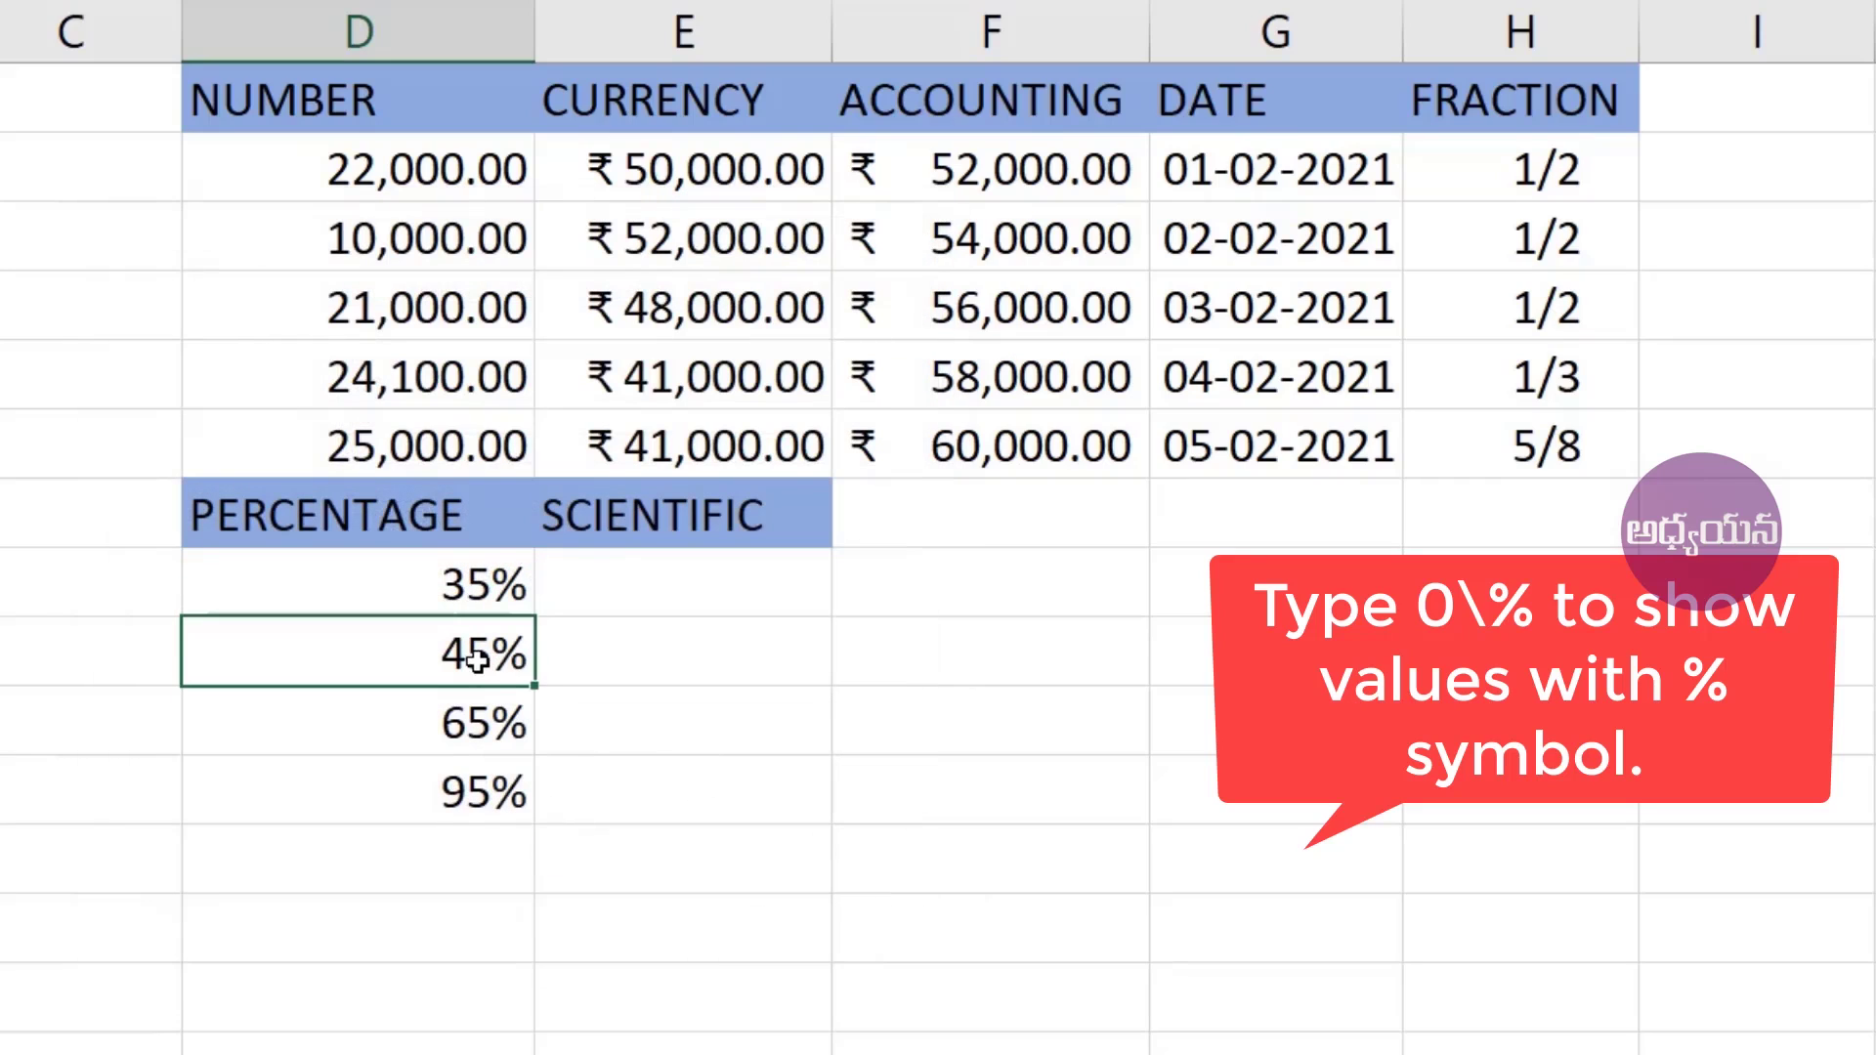
click(477, 718)
drag(474, 603, 476, 790)
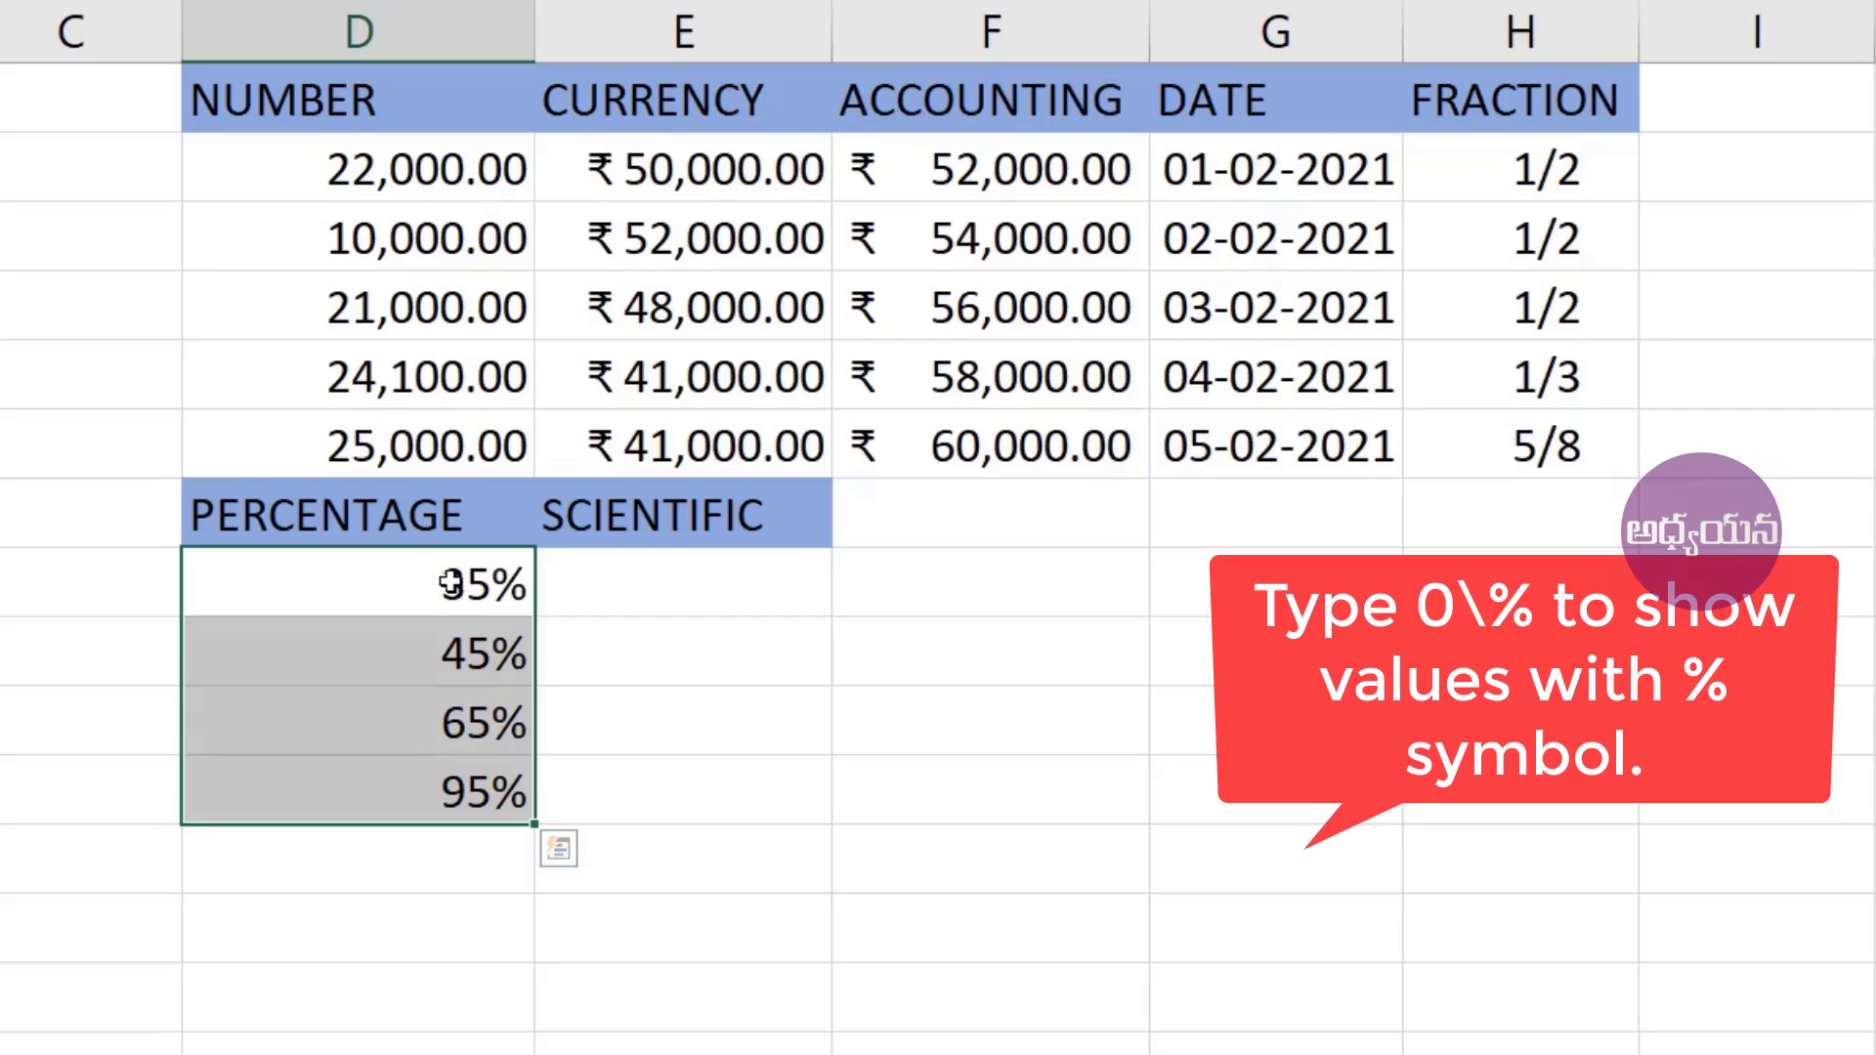
key(Down)
key(Down)
key(Down)
key(Down)
key(Down)
key(Down)
key(Down)
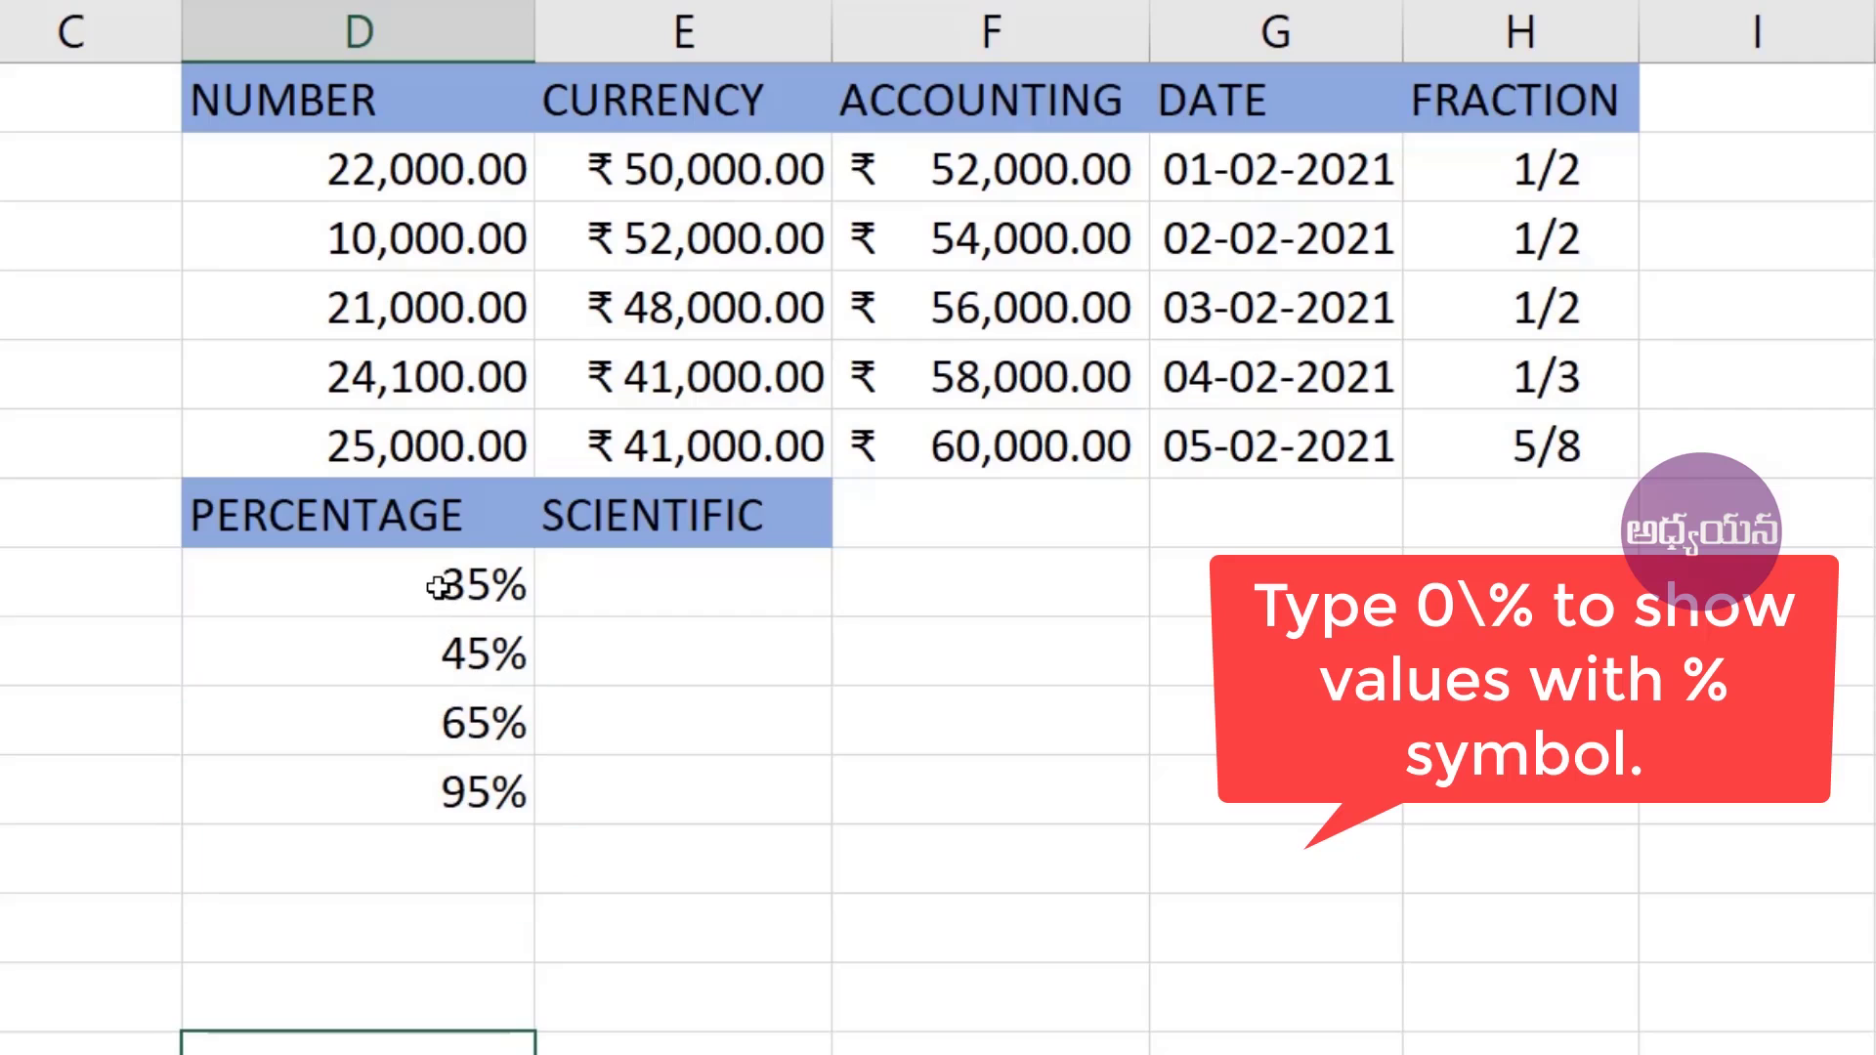
- Change the custom number format of cells D8:D11 to show two decimal places before a literal percent sign, such as 35.00%
drag(437, 587, 422, 752)
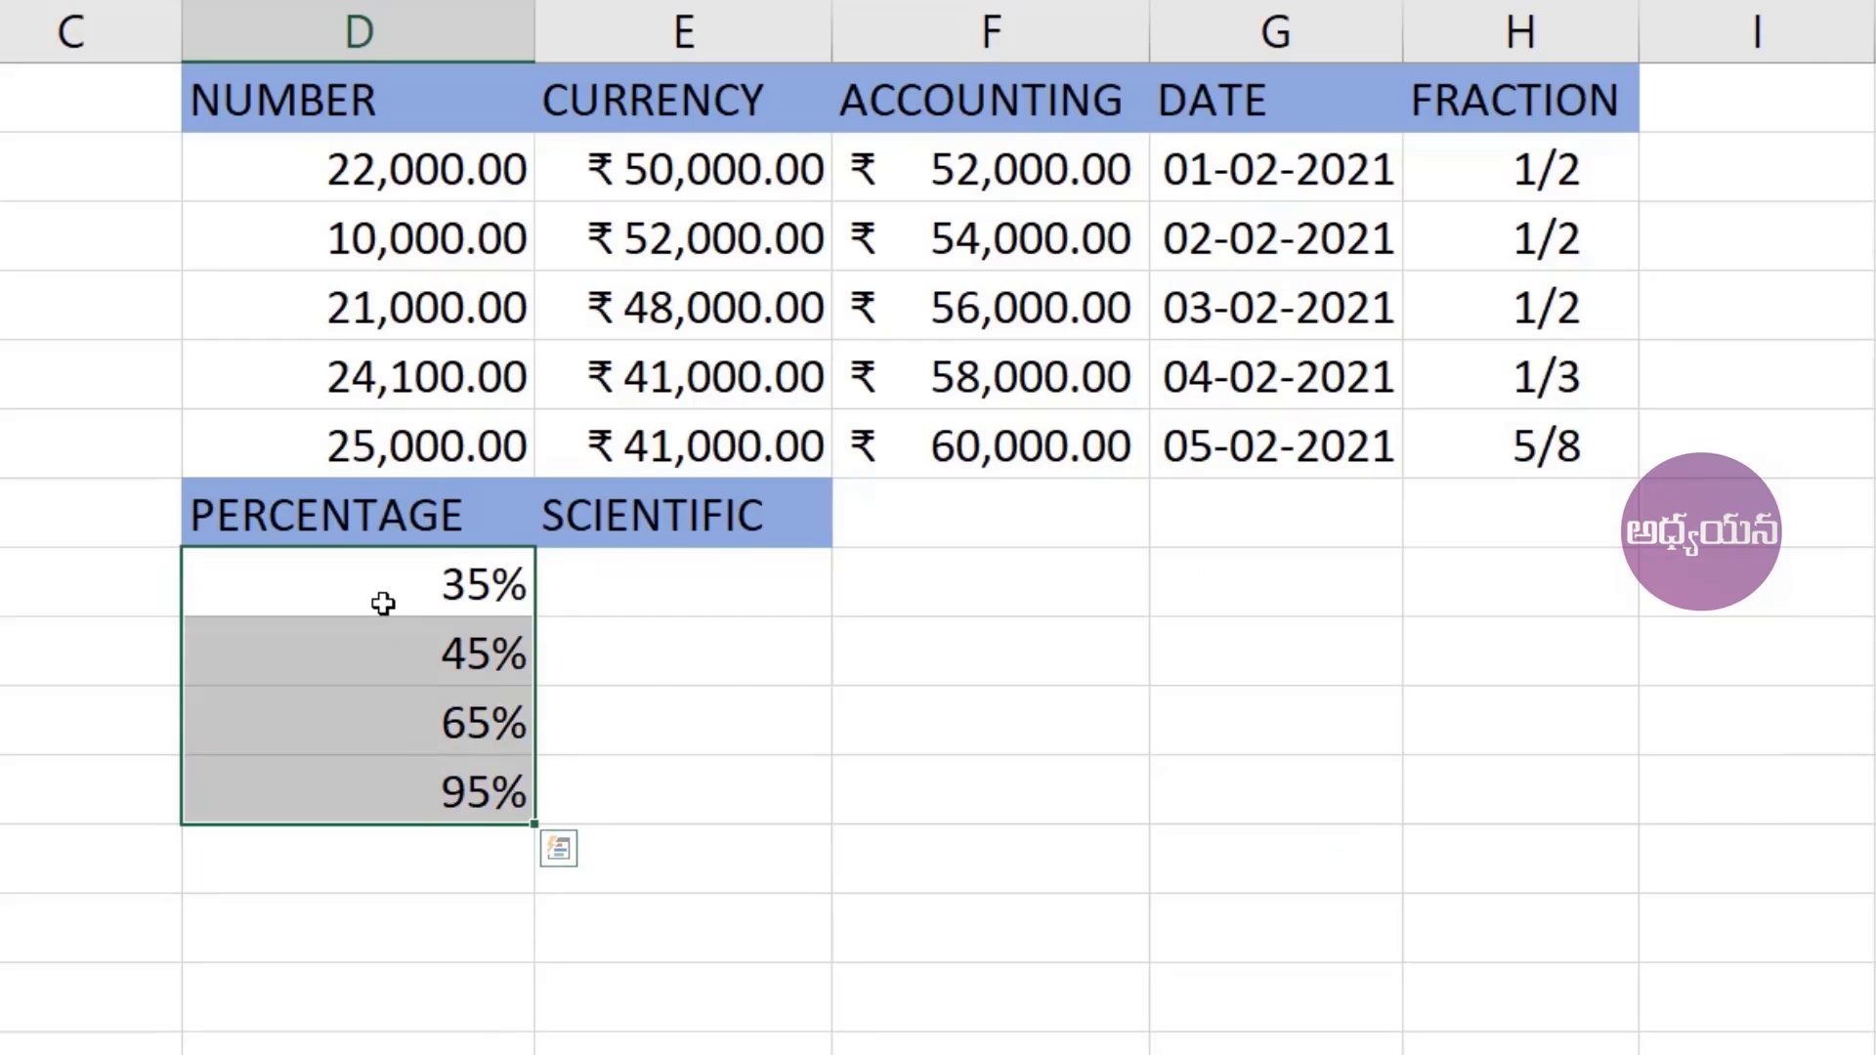
right_click(383, 604)
click(451, 467)
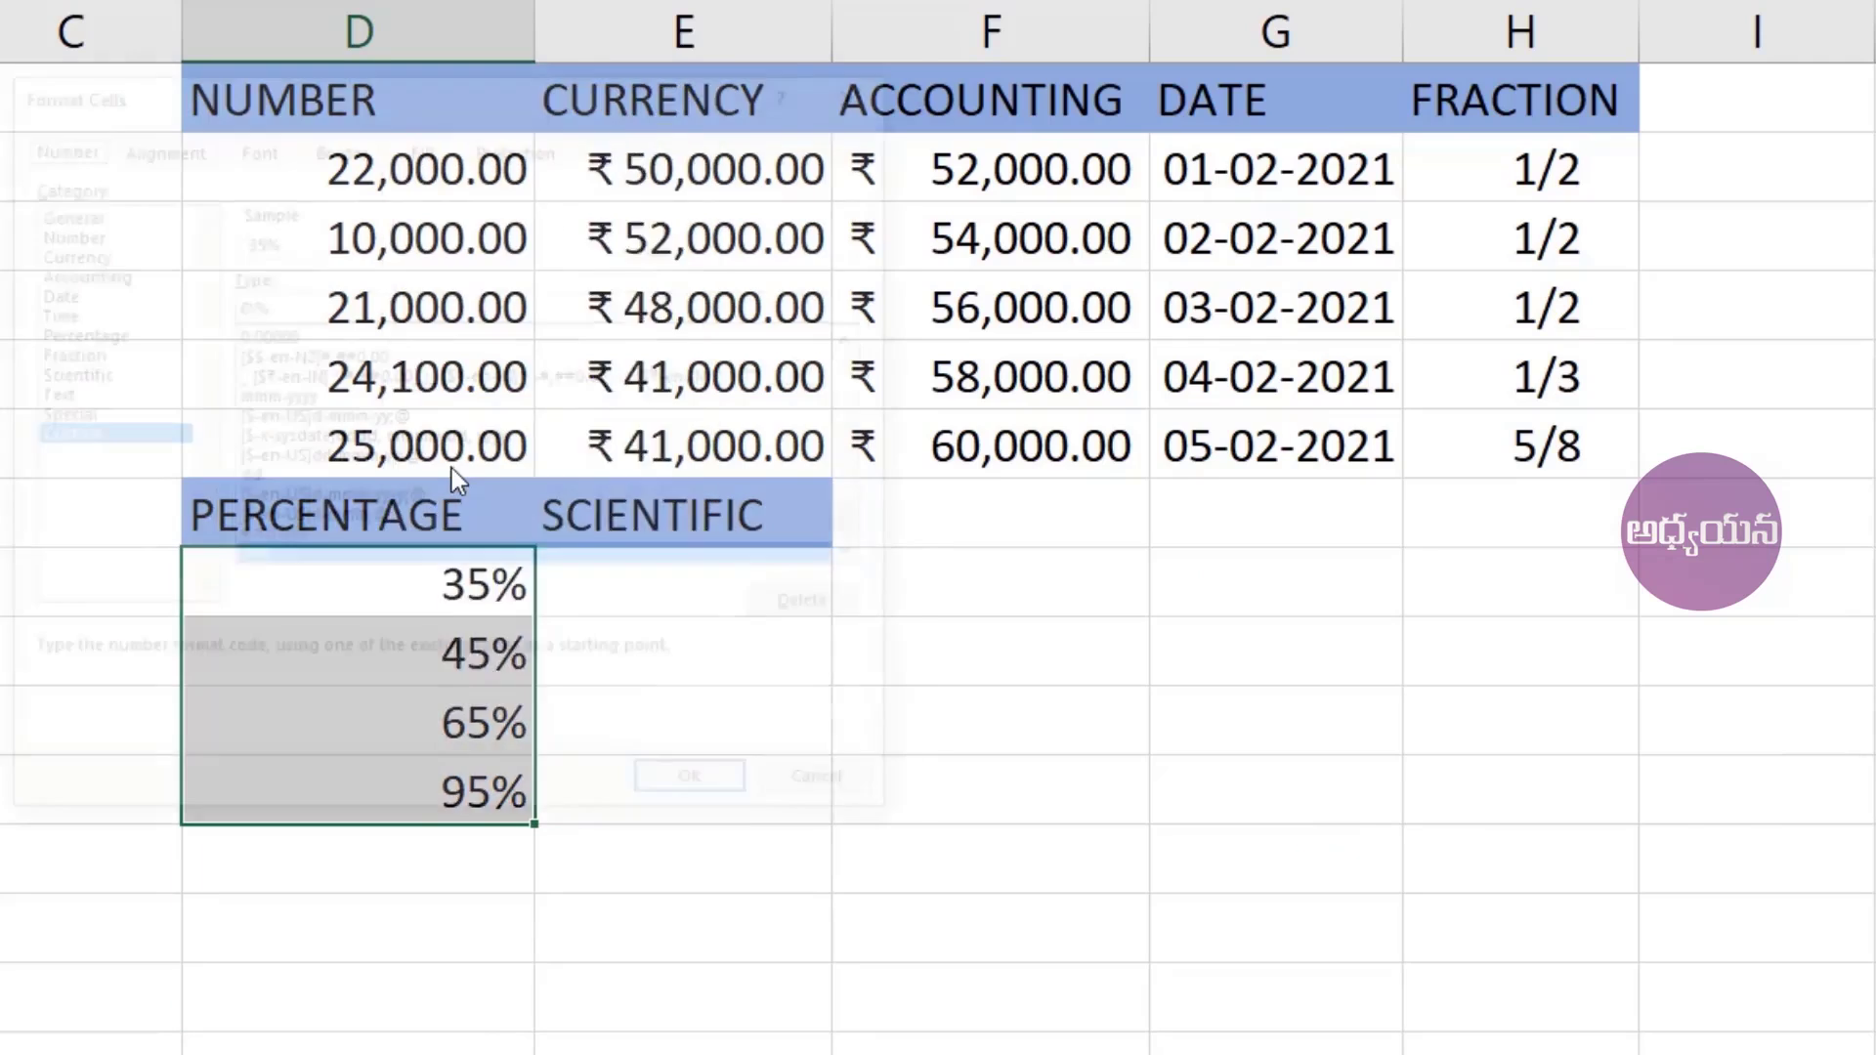
click(55, 436)
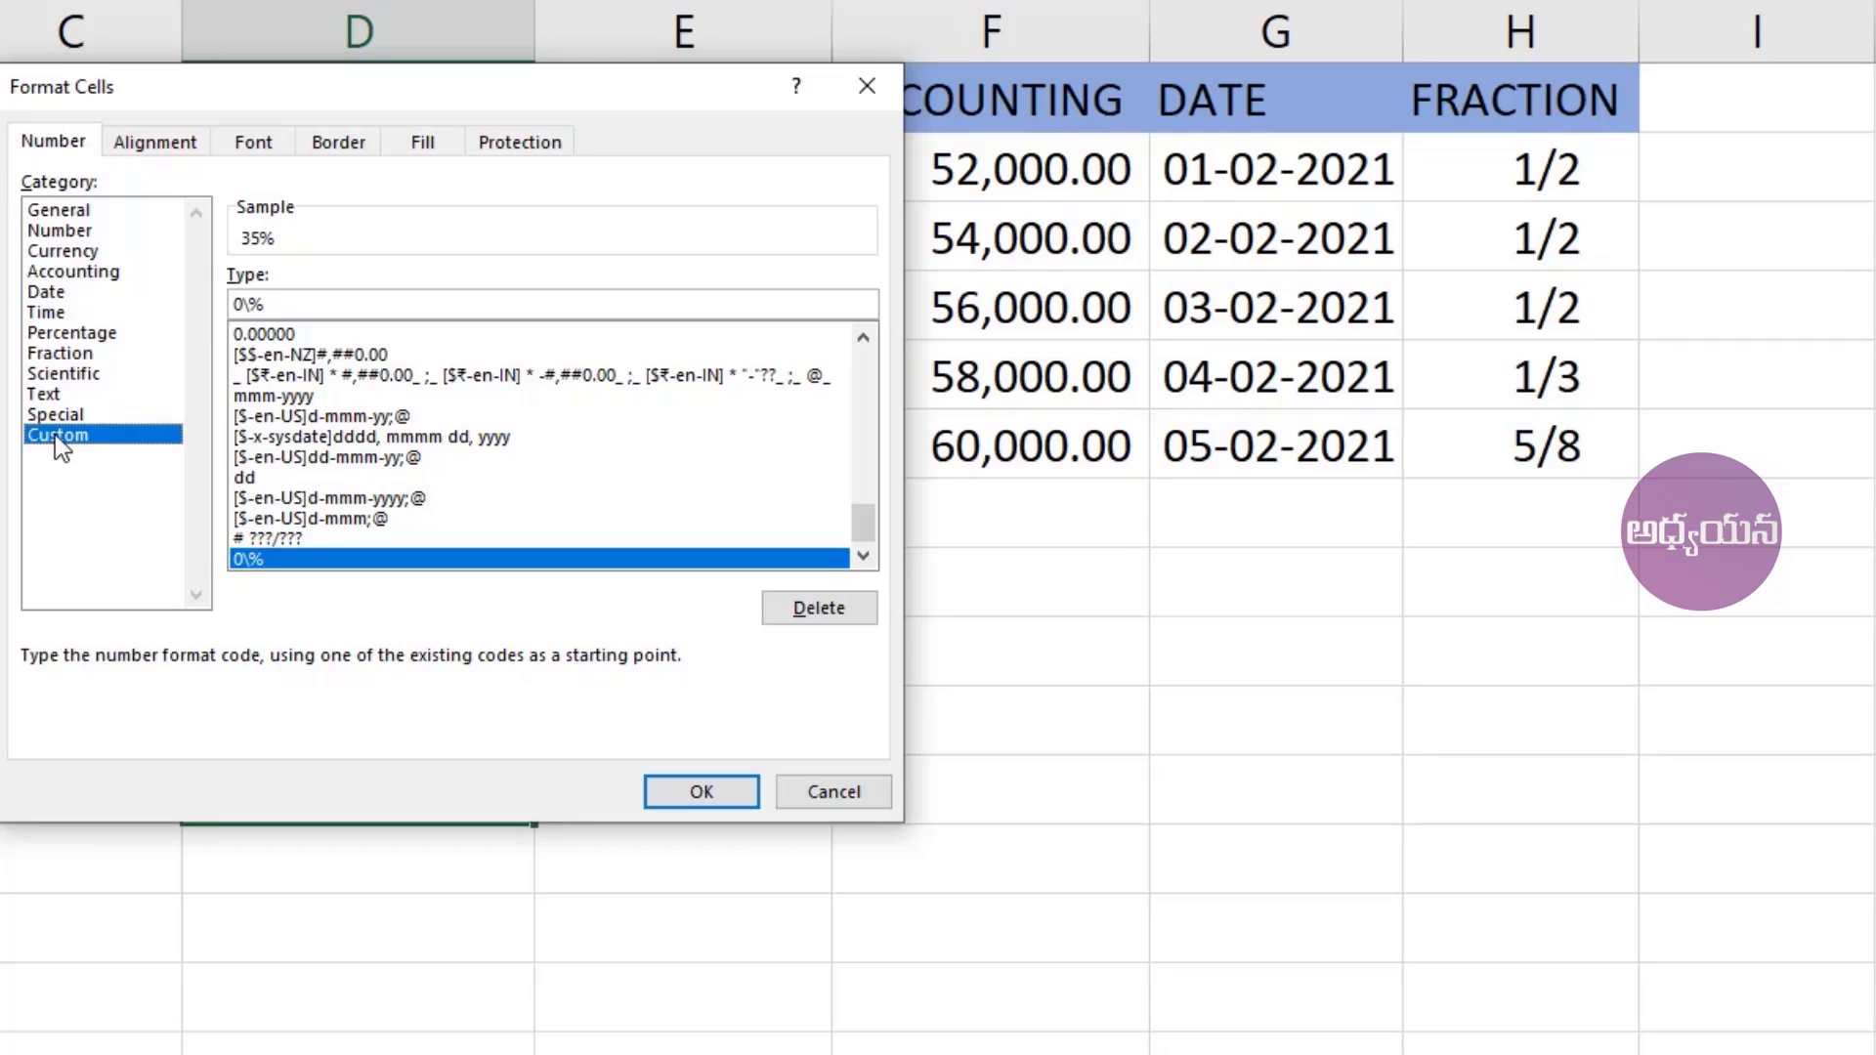
click(287, 302)
key(BackSpace)
key(BackSpace)
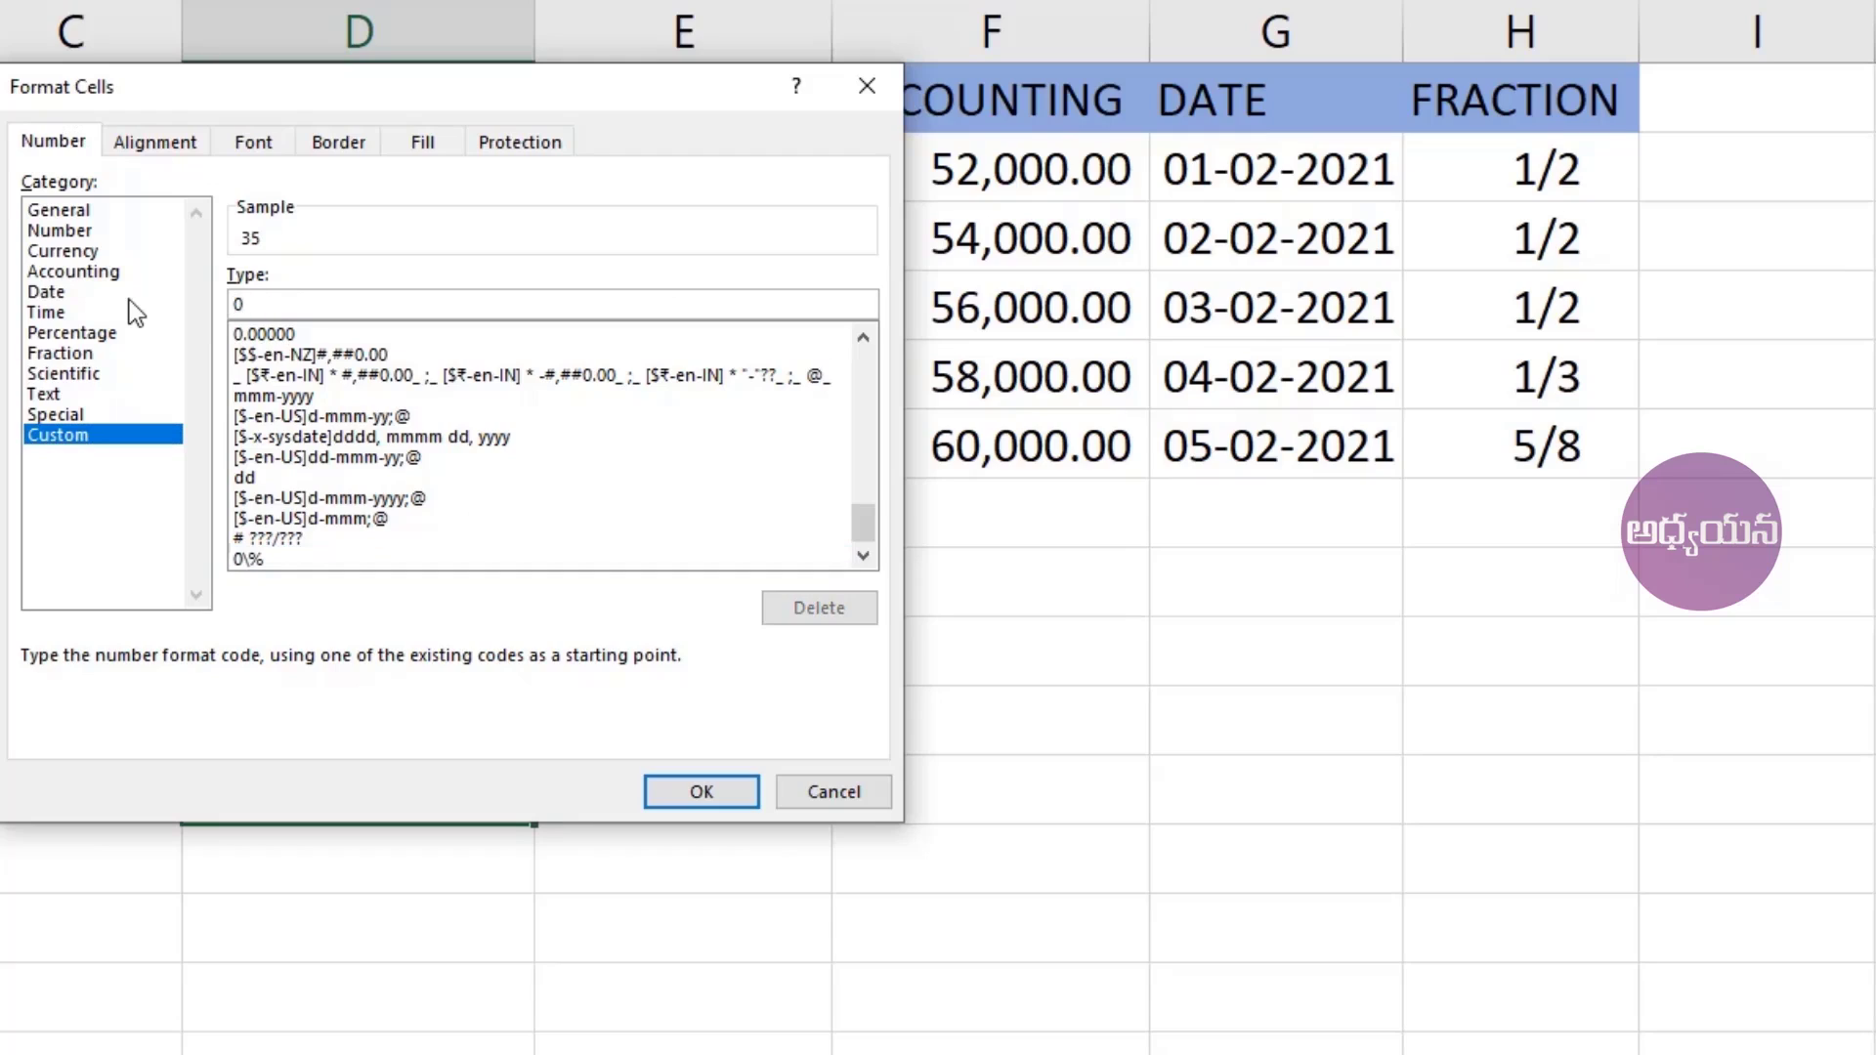
text(\)
text(%)
text(.)
text(00)
click(712, 787)
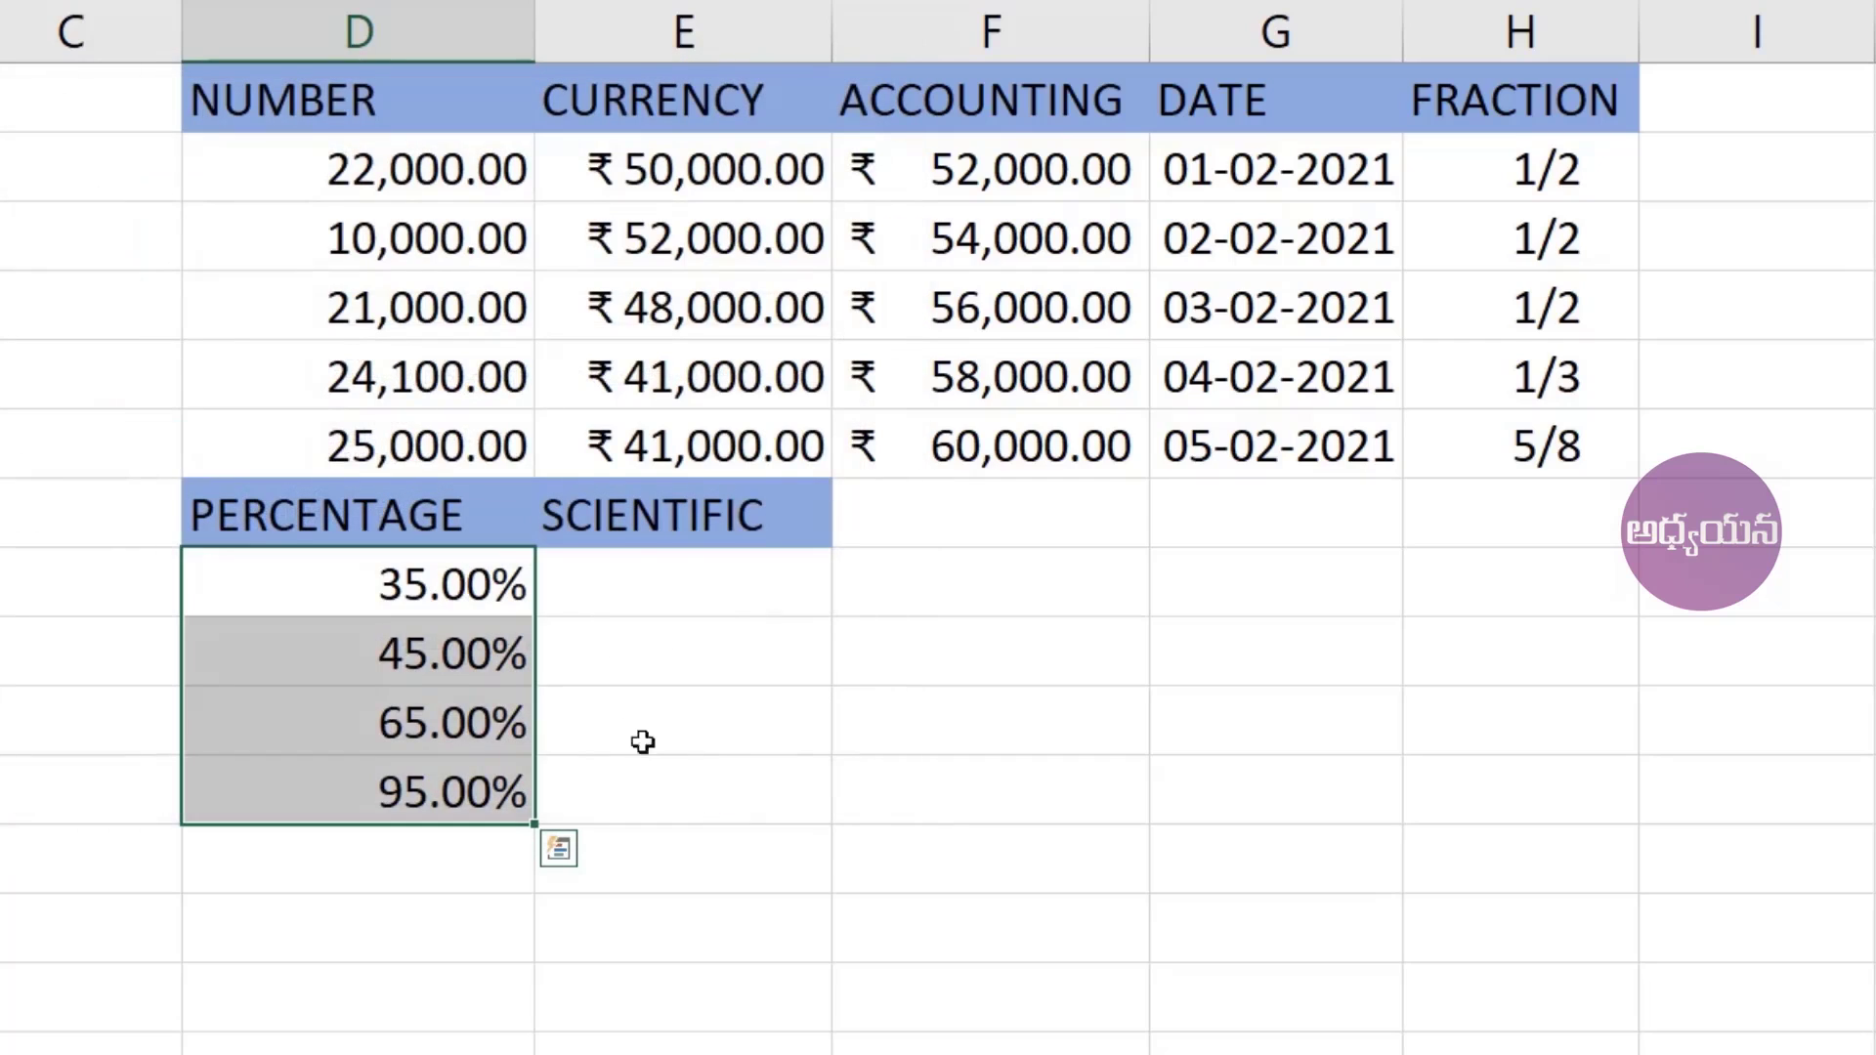
click(447, 785)
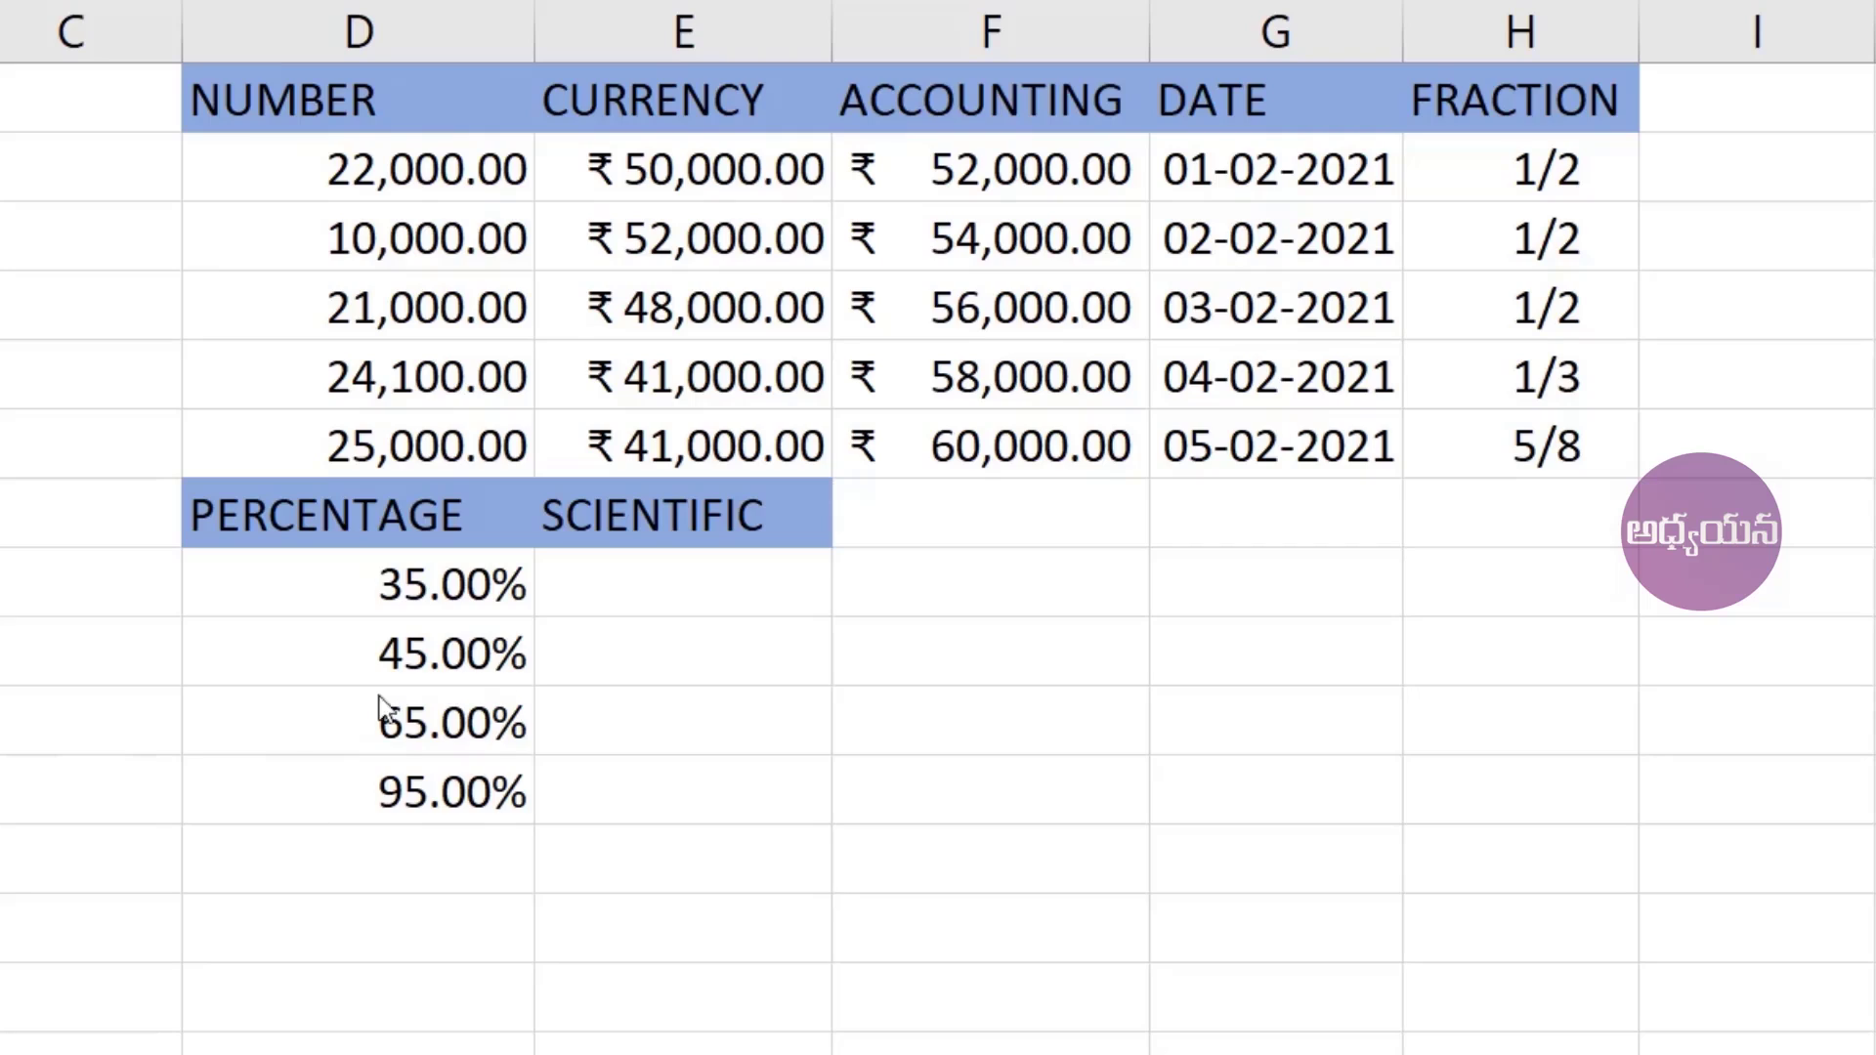
- Enter the expression (a+b)2=a2+b2+2ab in cell E8 under the SCIENTIFIC heading
double_click(756, 599)
click(755, 599)
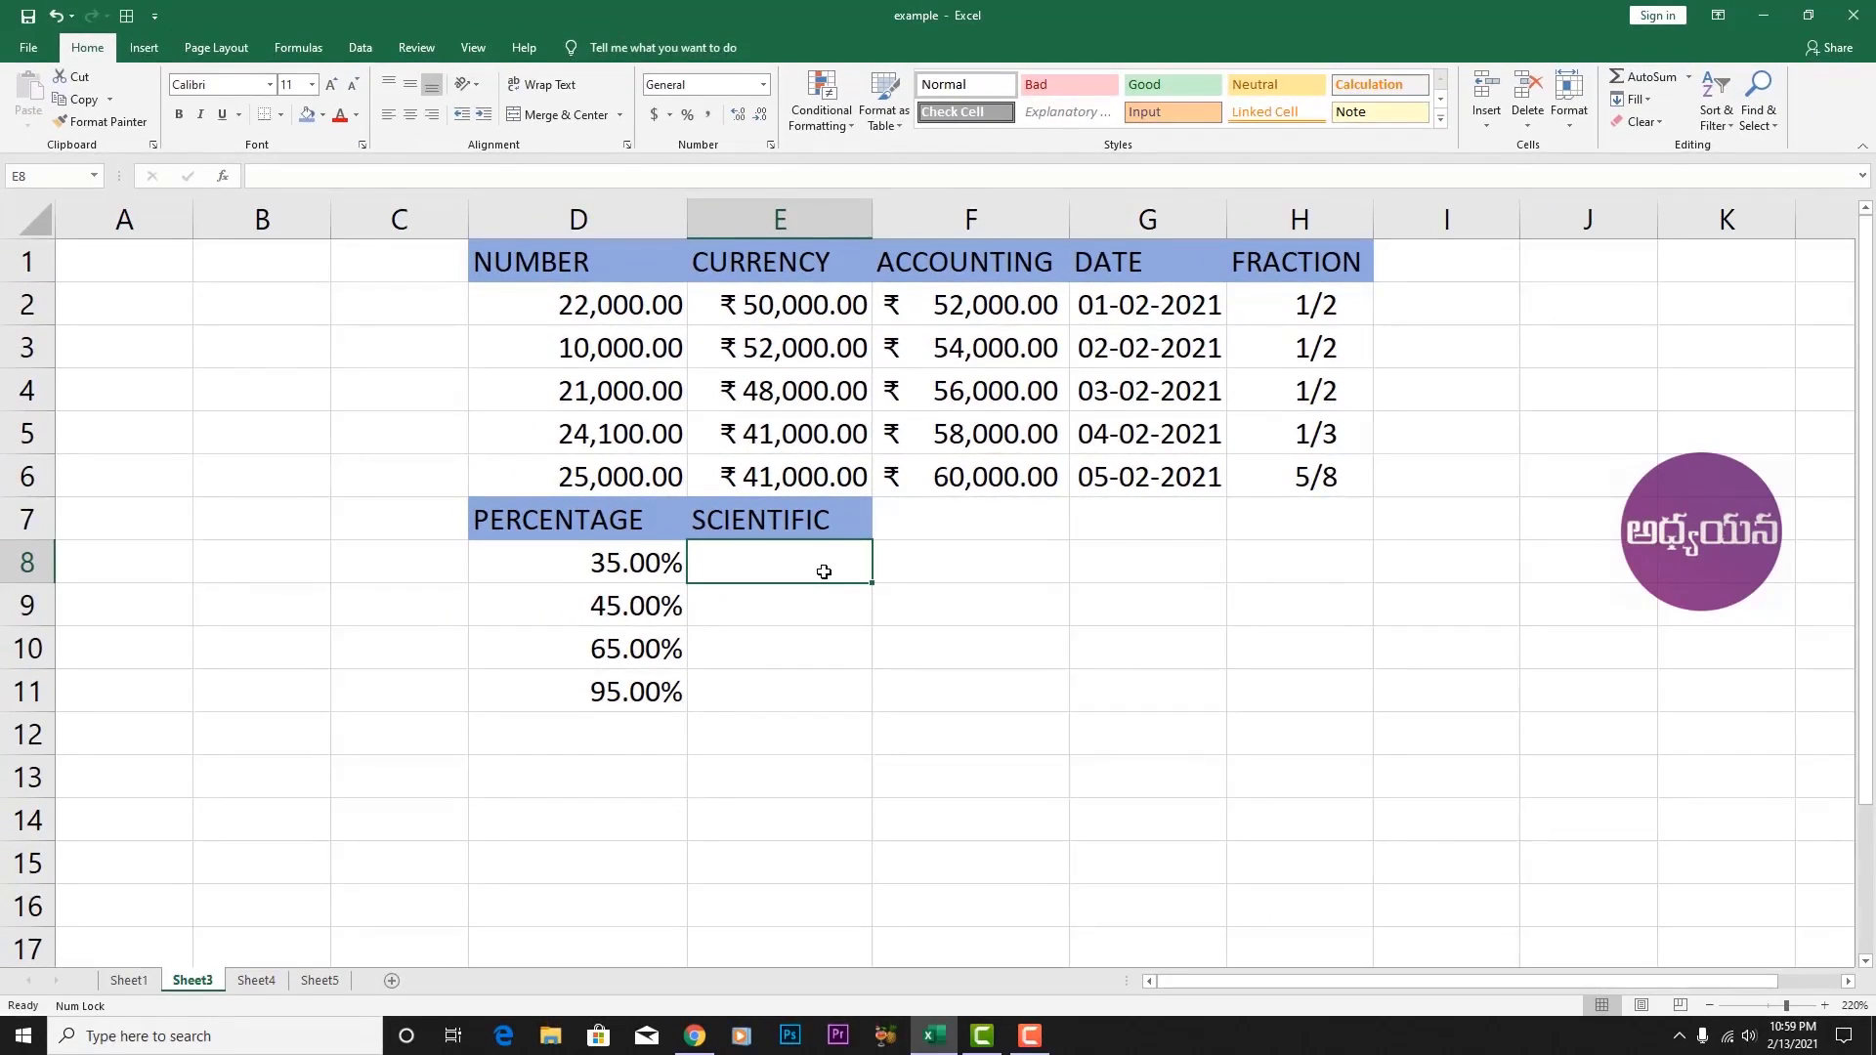
text((a+b)
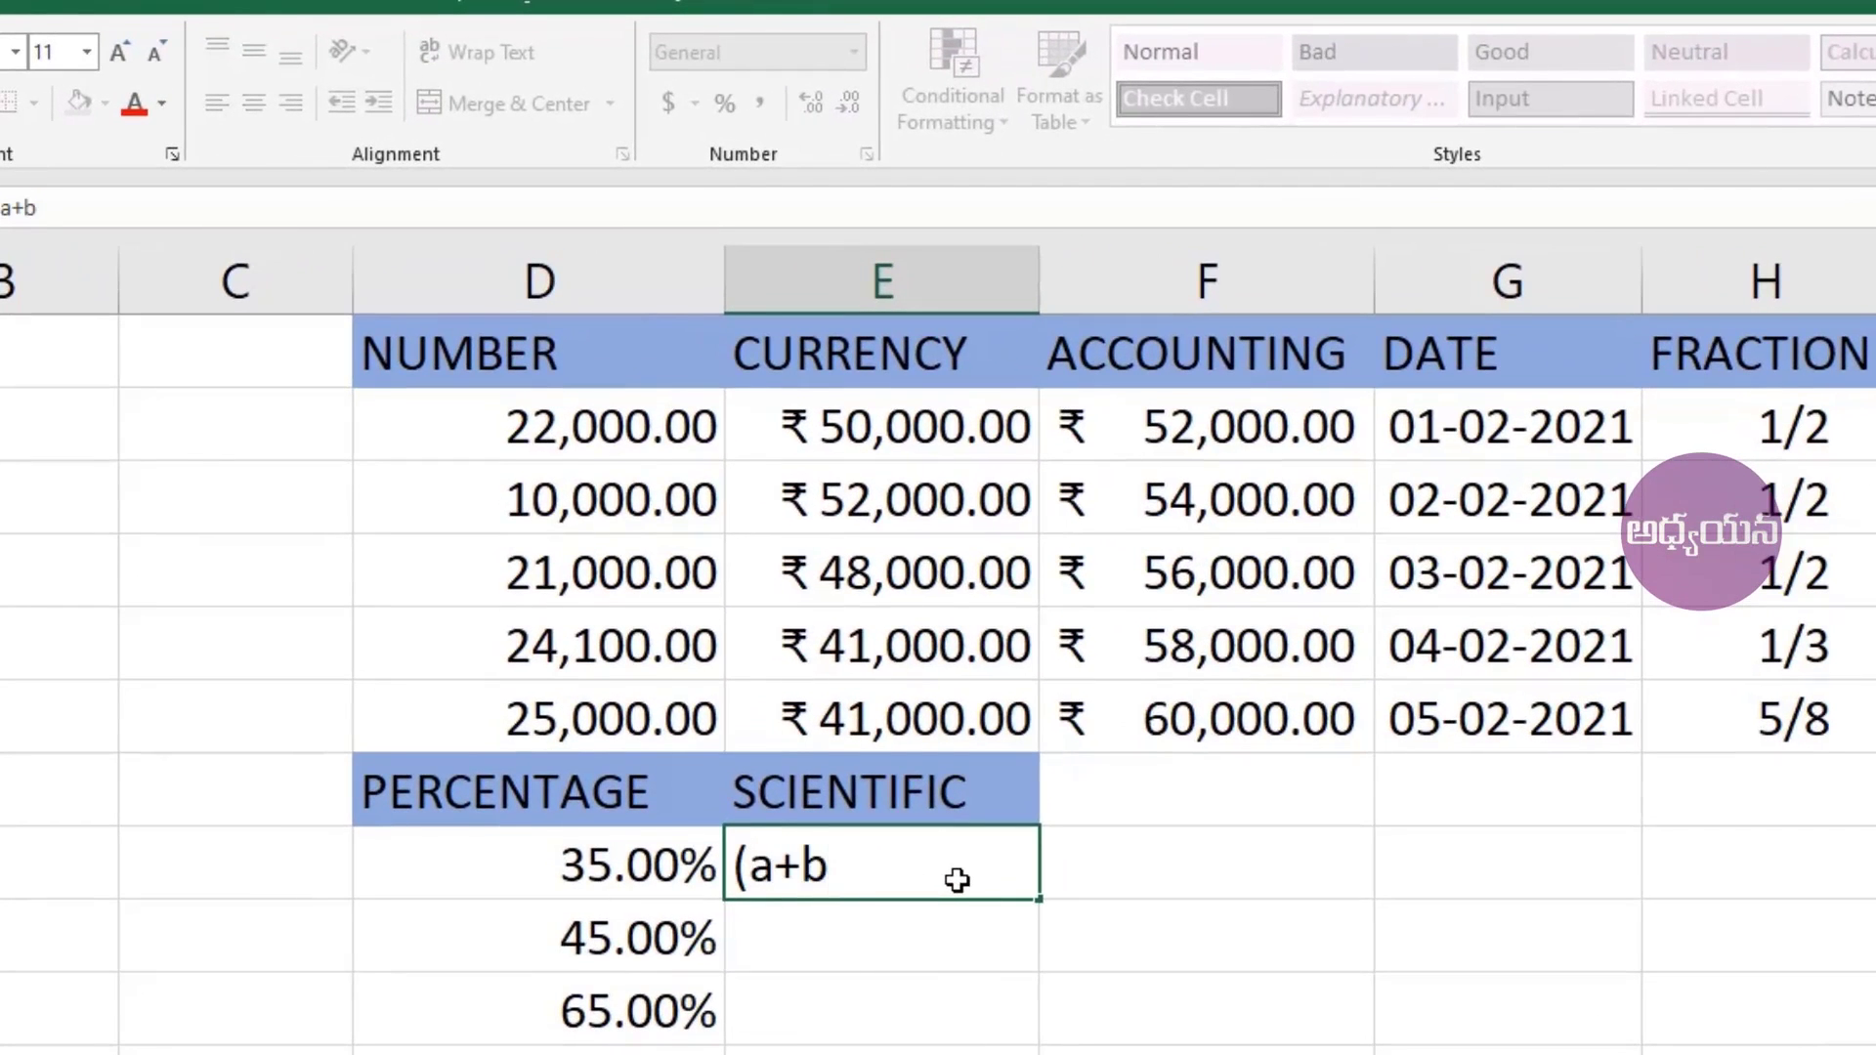
text()2=a2+b)
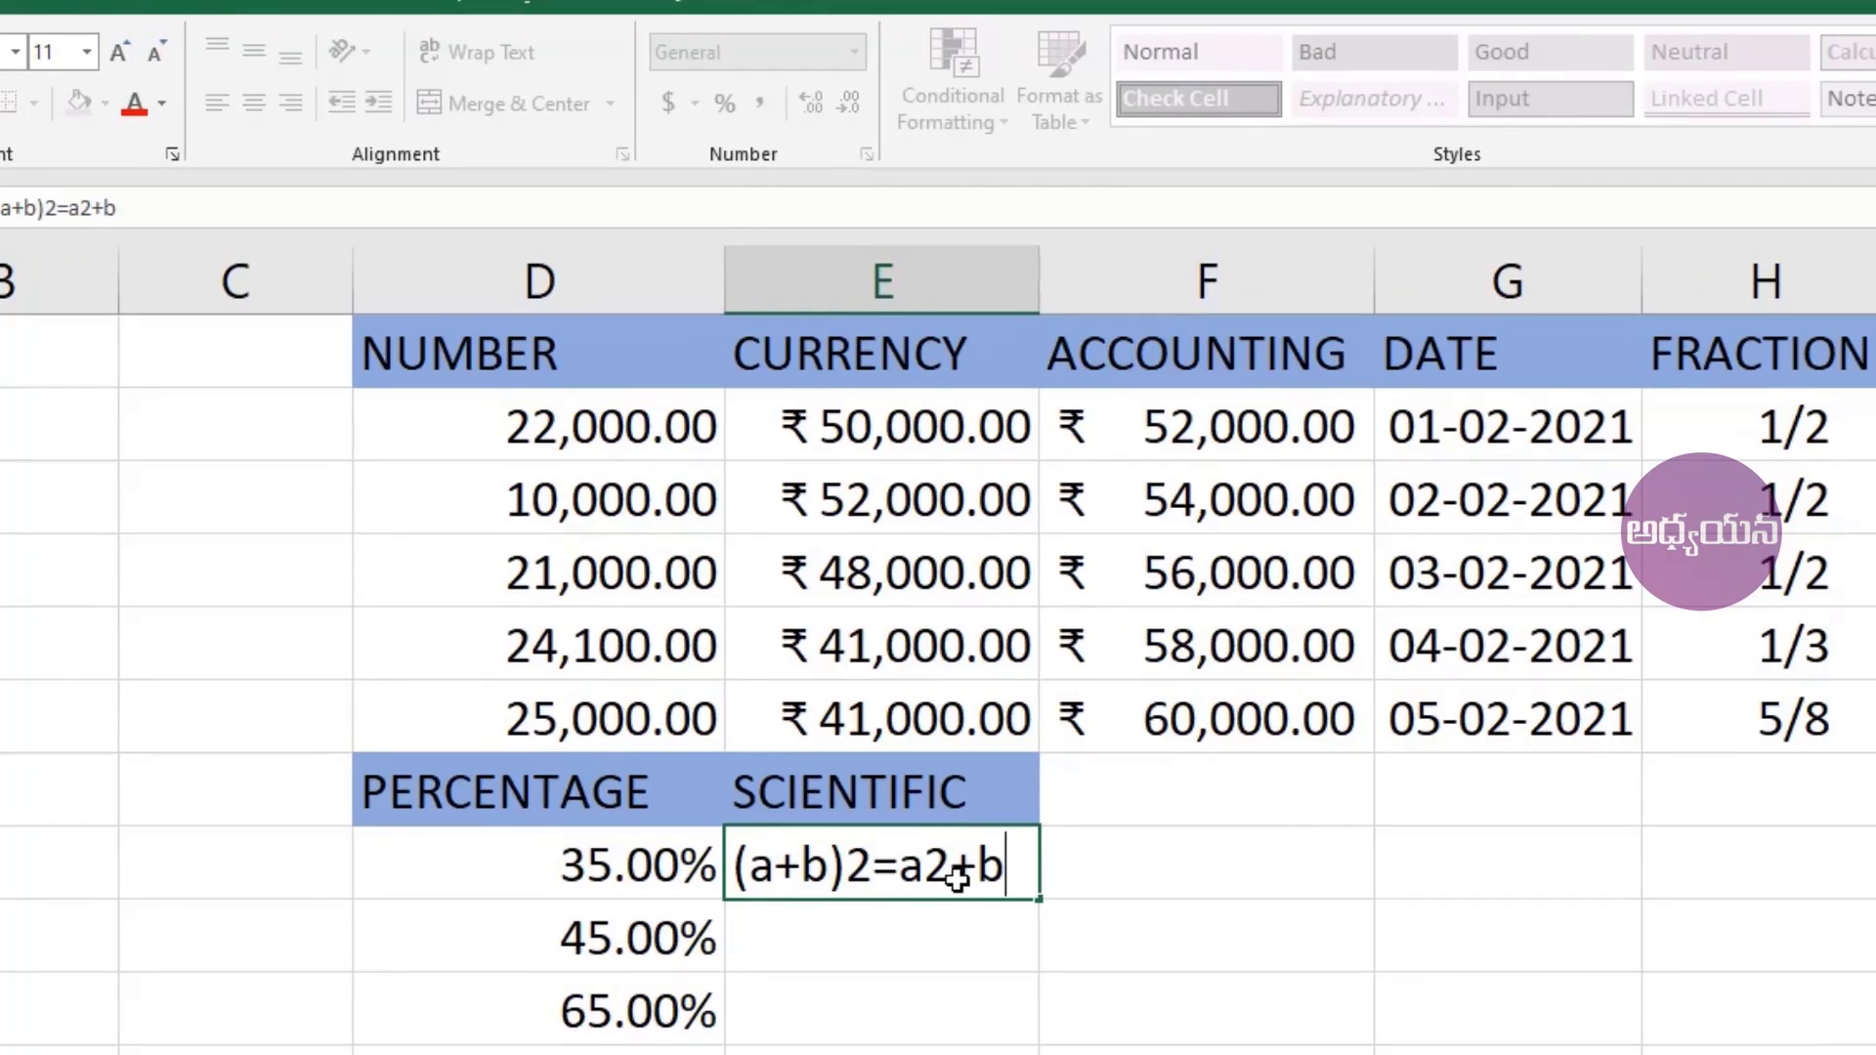
text(2+2ab)
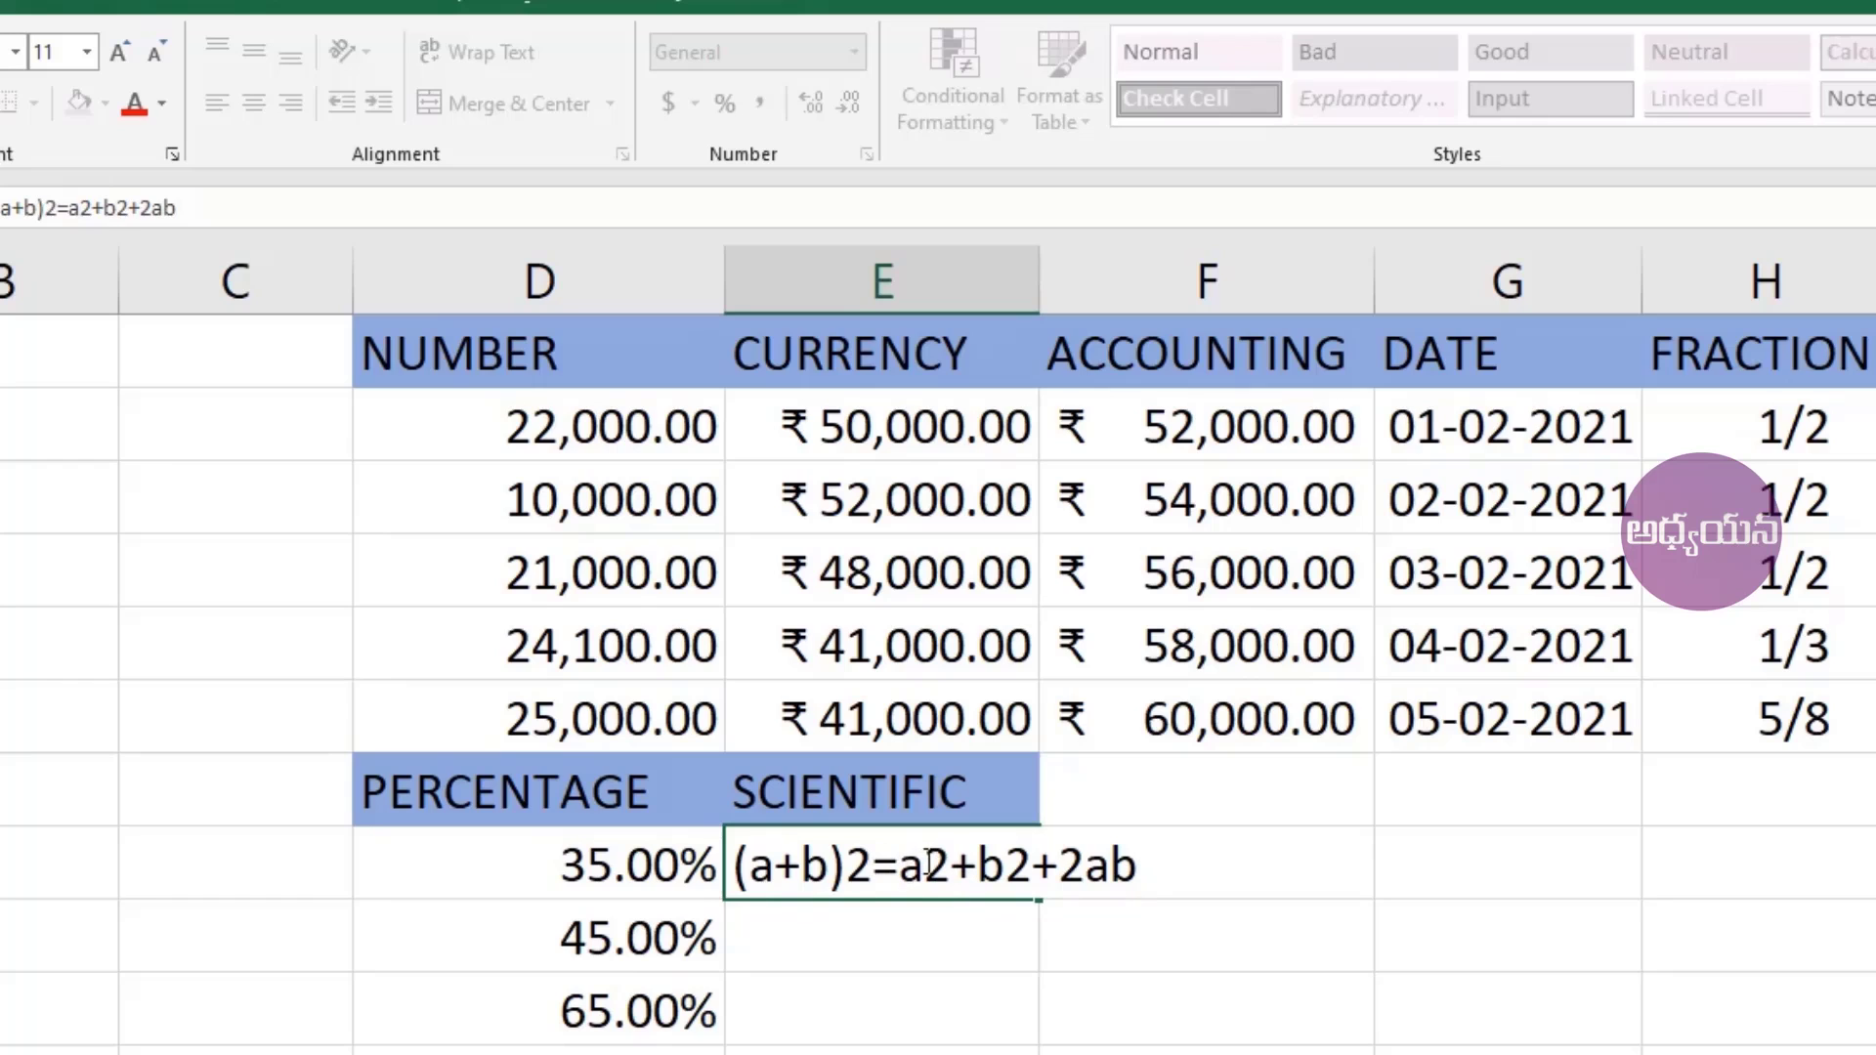
- Format the 2 after the a on the right side of the E8 expression as superscript
drag(926, 865, 949, 865)
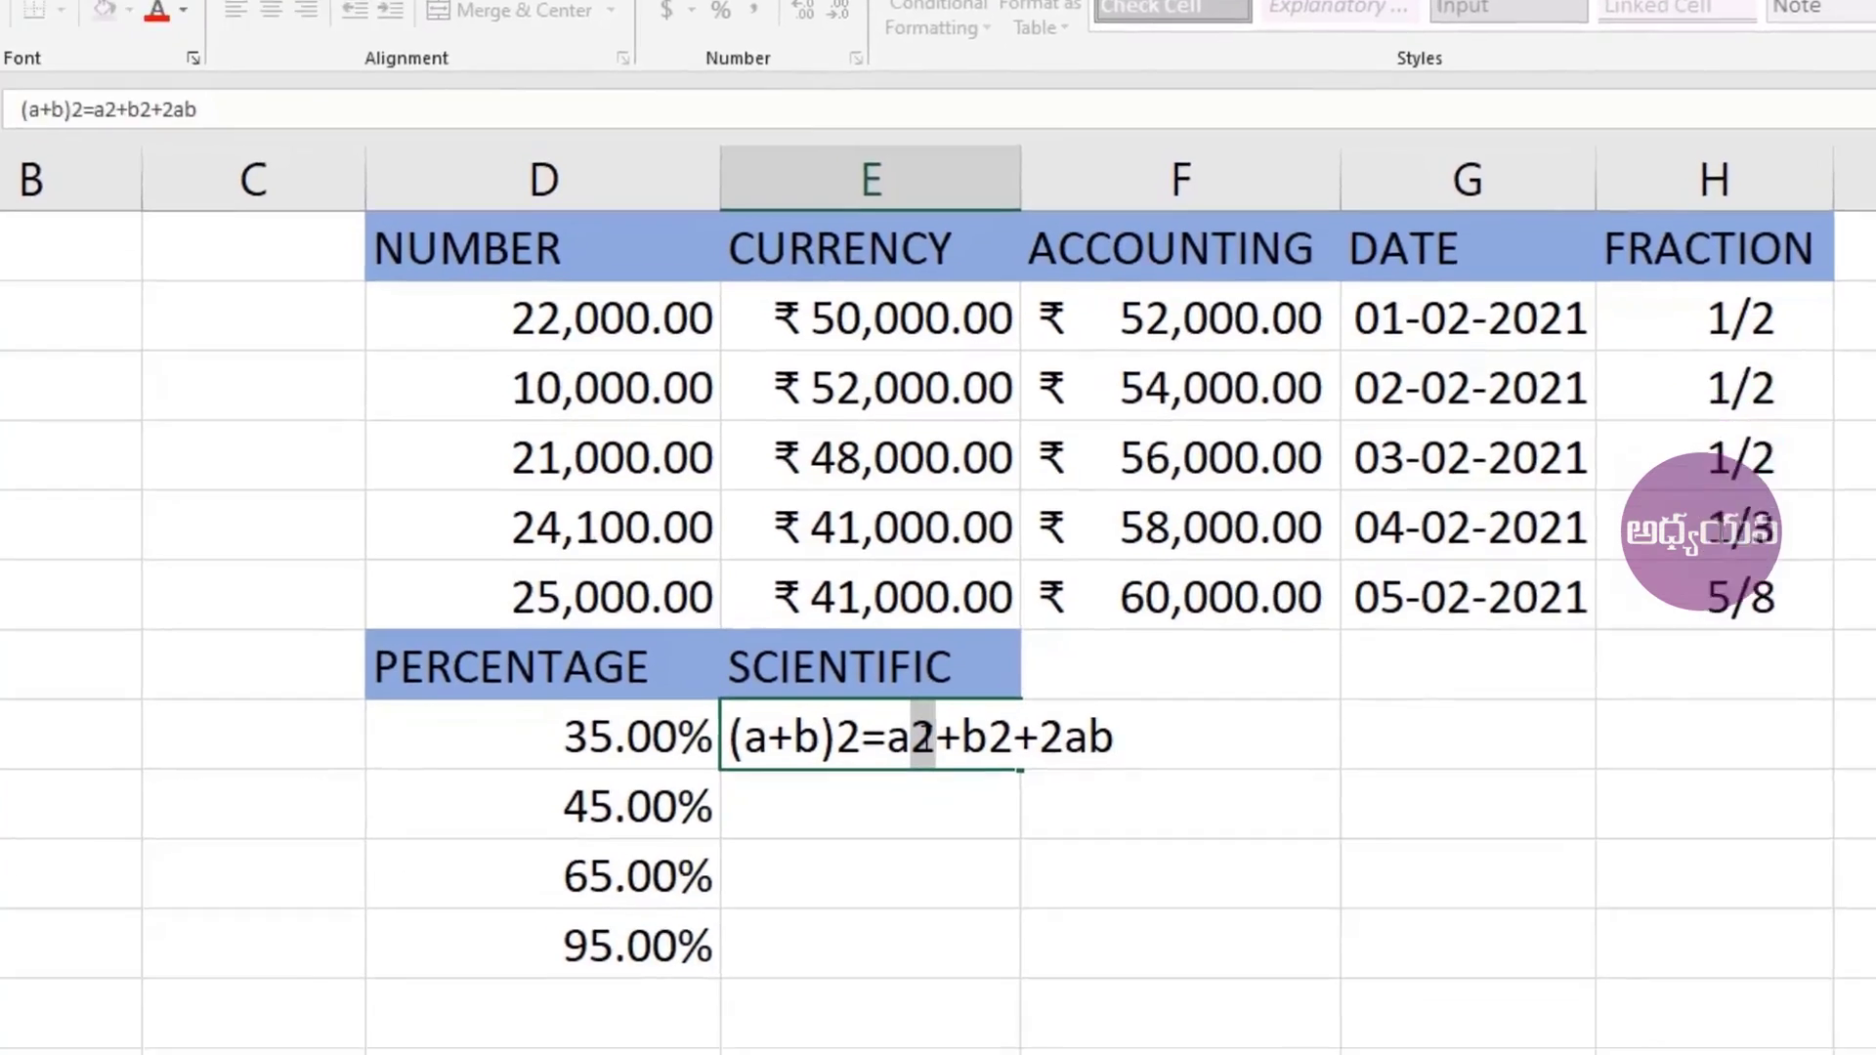
right_click(922, 737)
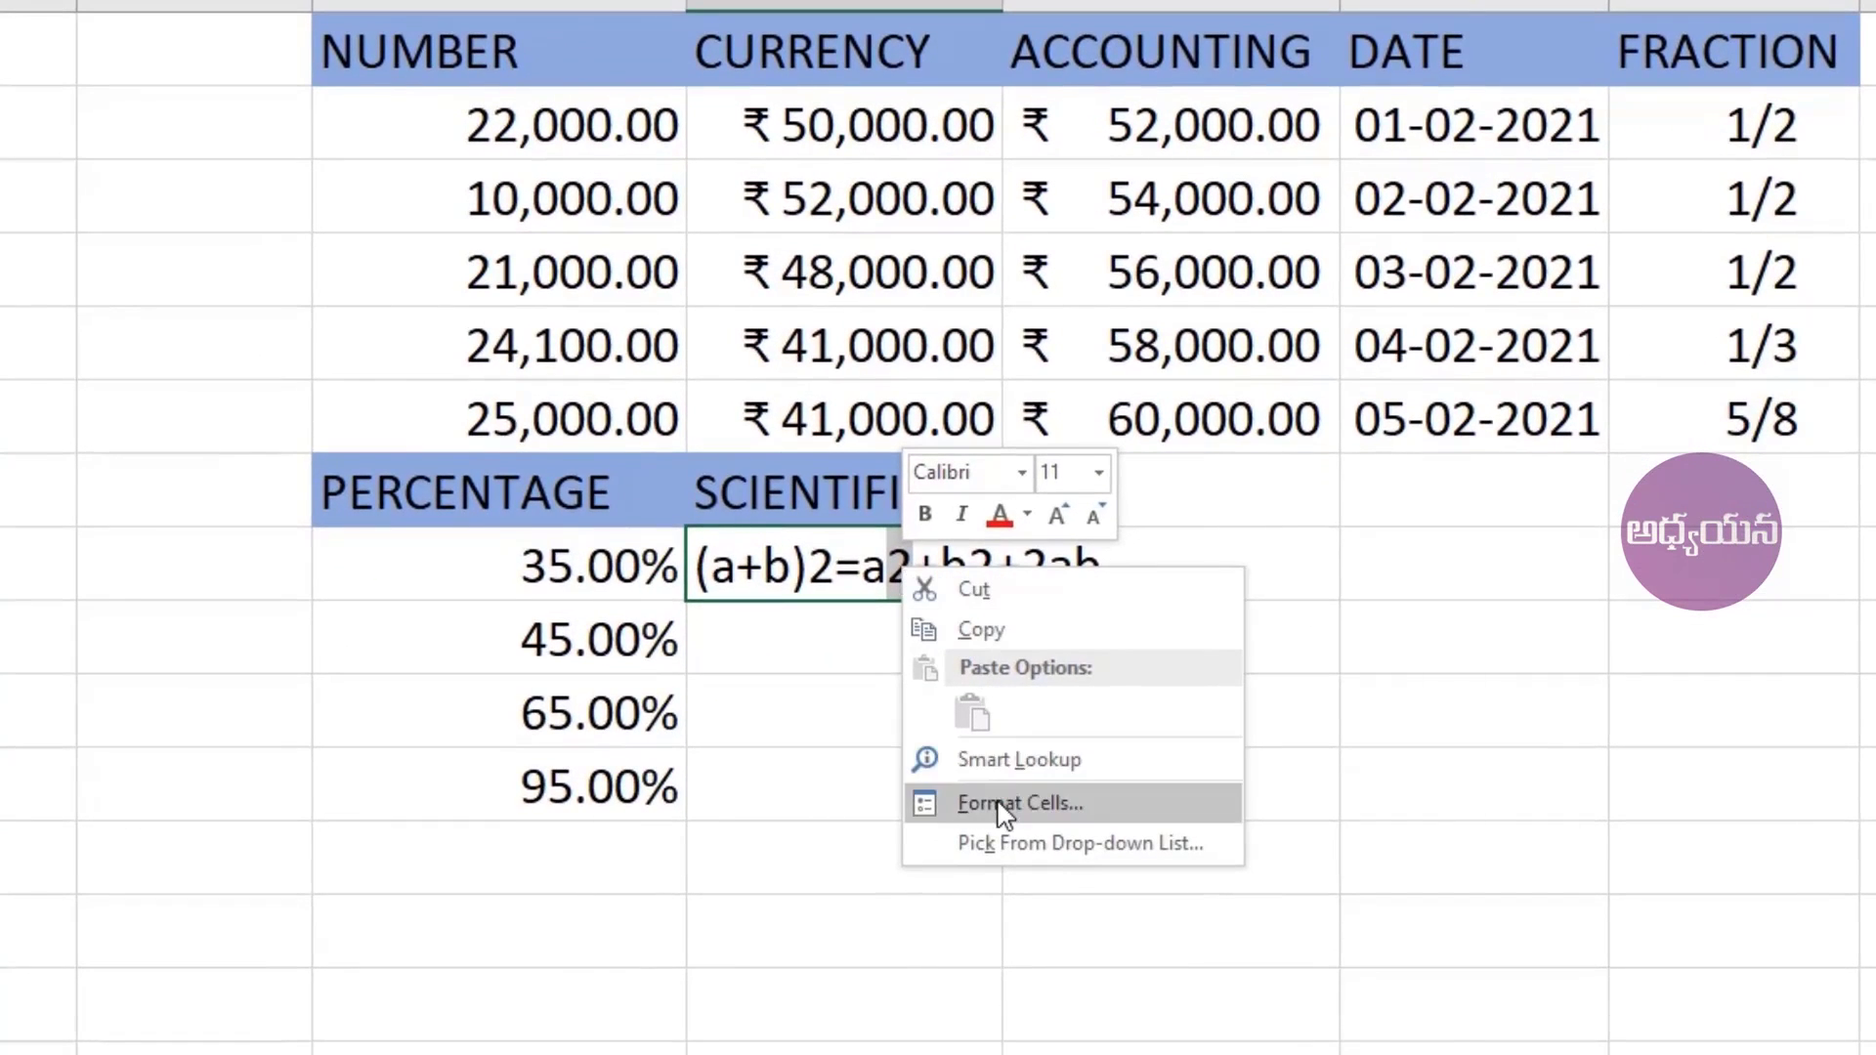
click(958, 955)
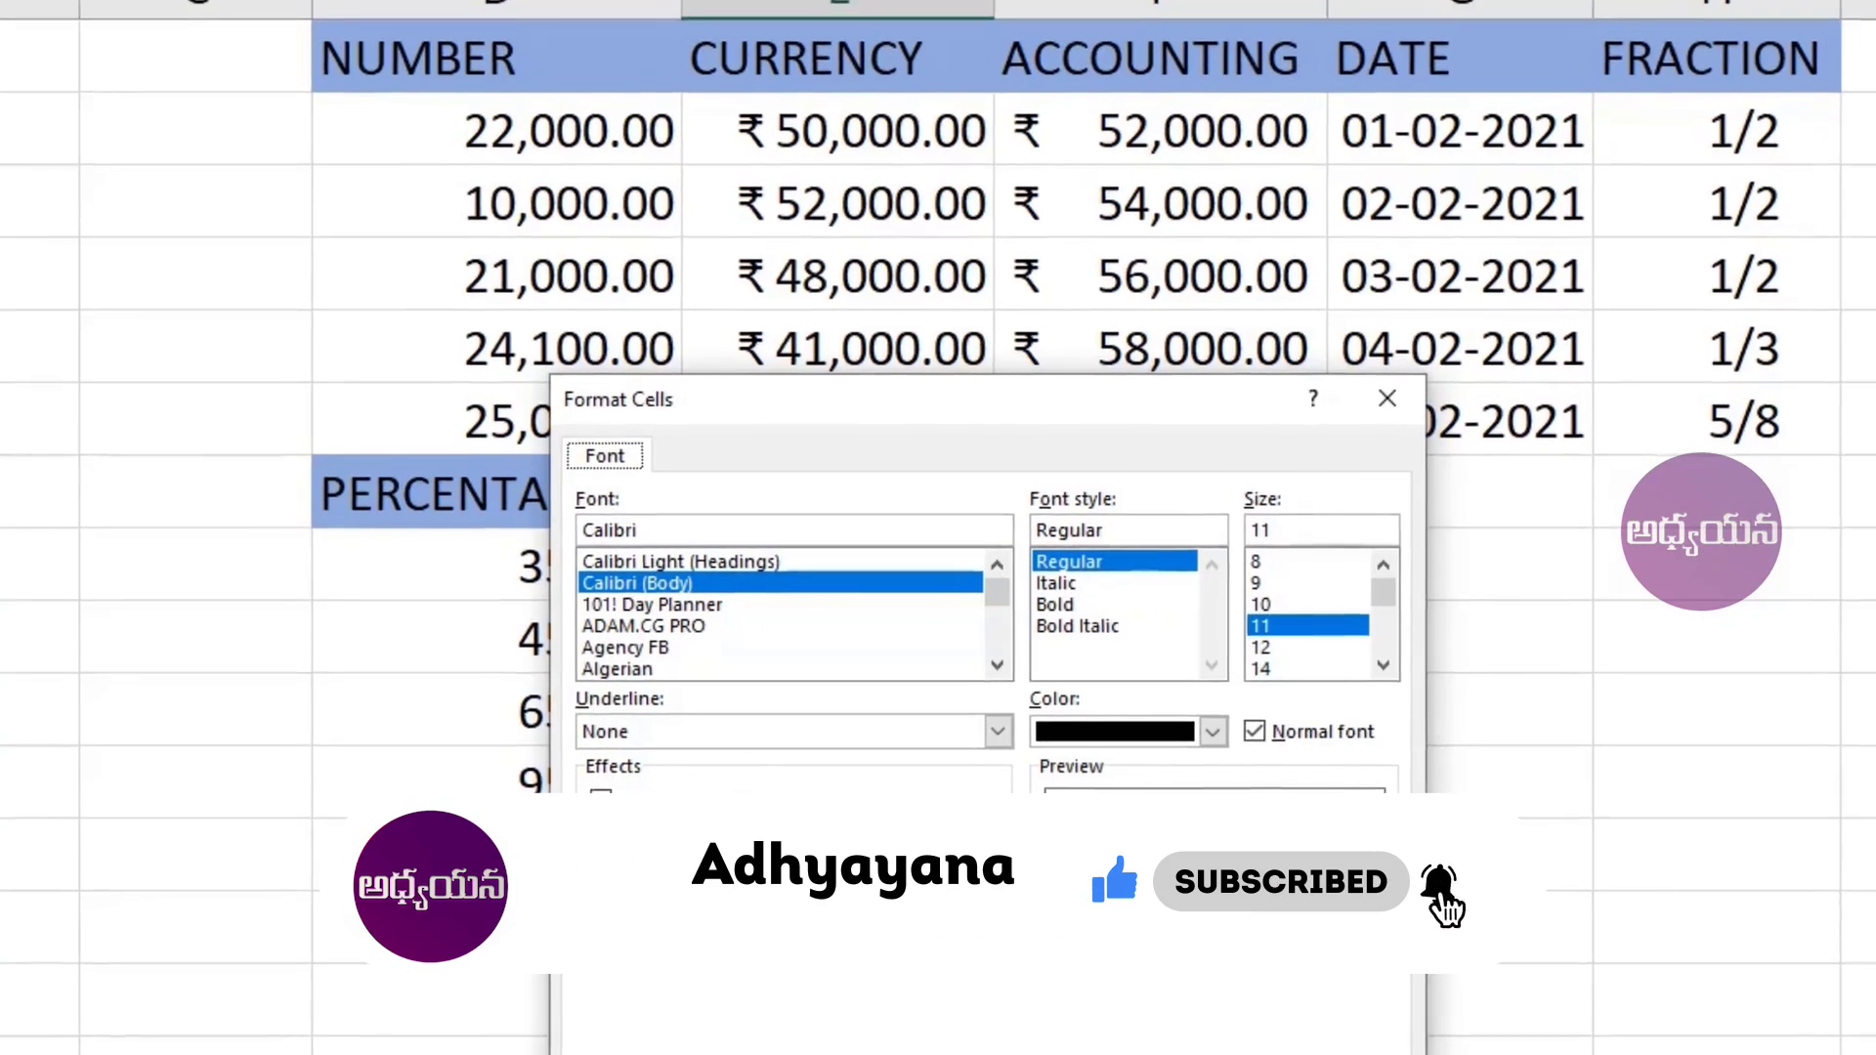
click(605, 835)
click(1068, 1050)
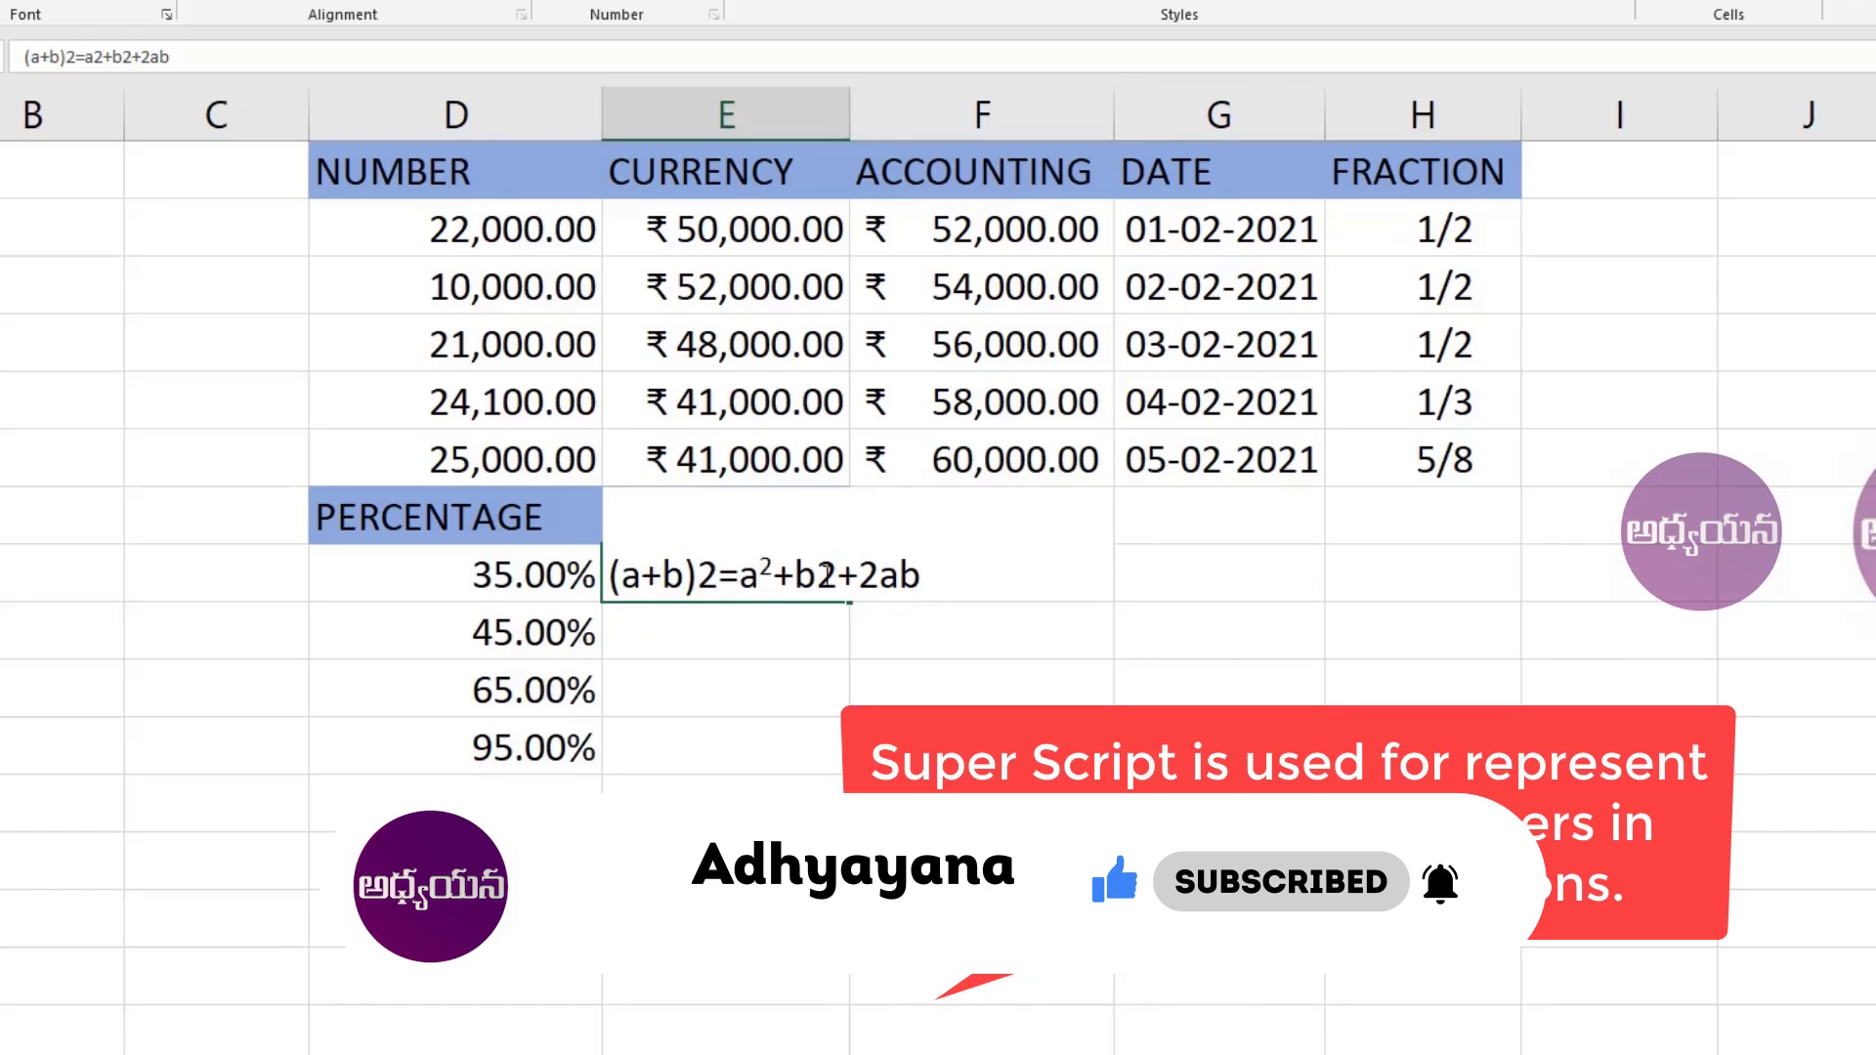
- Apply superscript to the 2 that follows the b in the b2 term of the E8 expression
drag(817, 577, 838, 576)
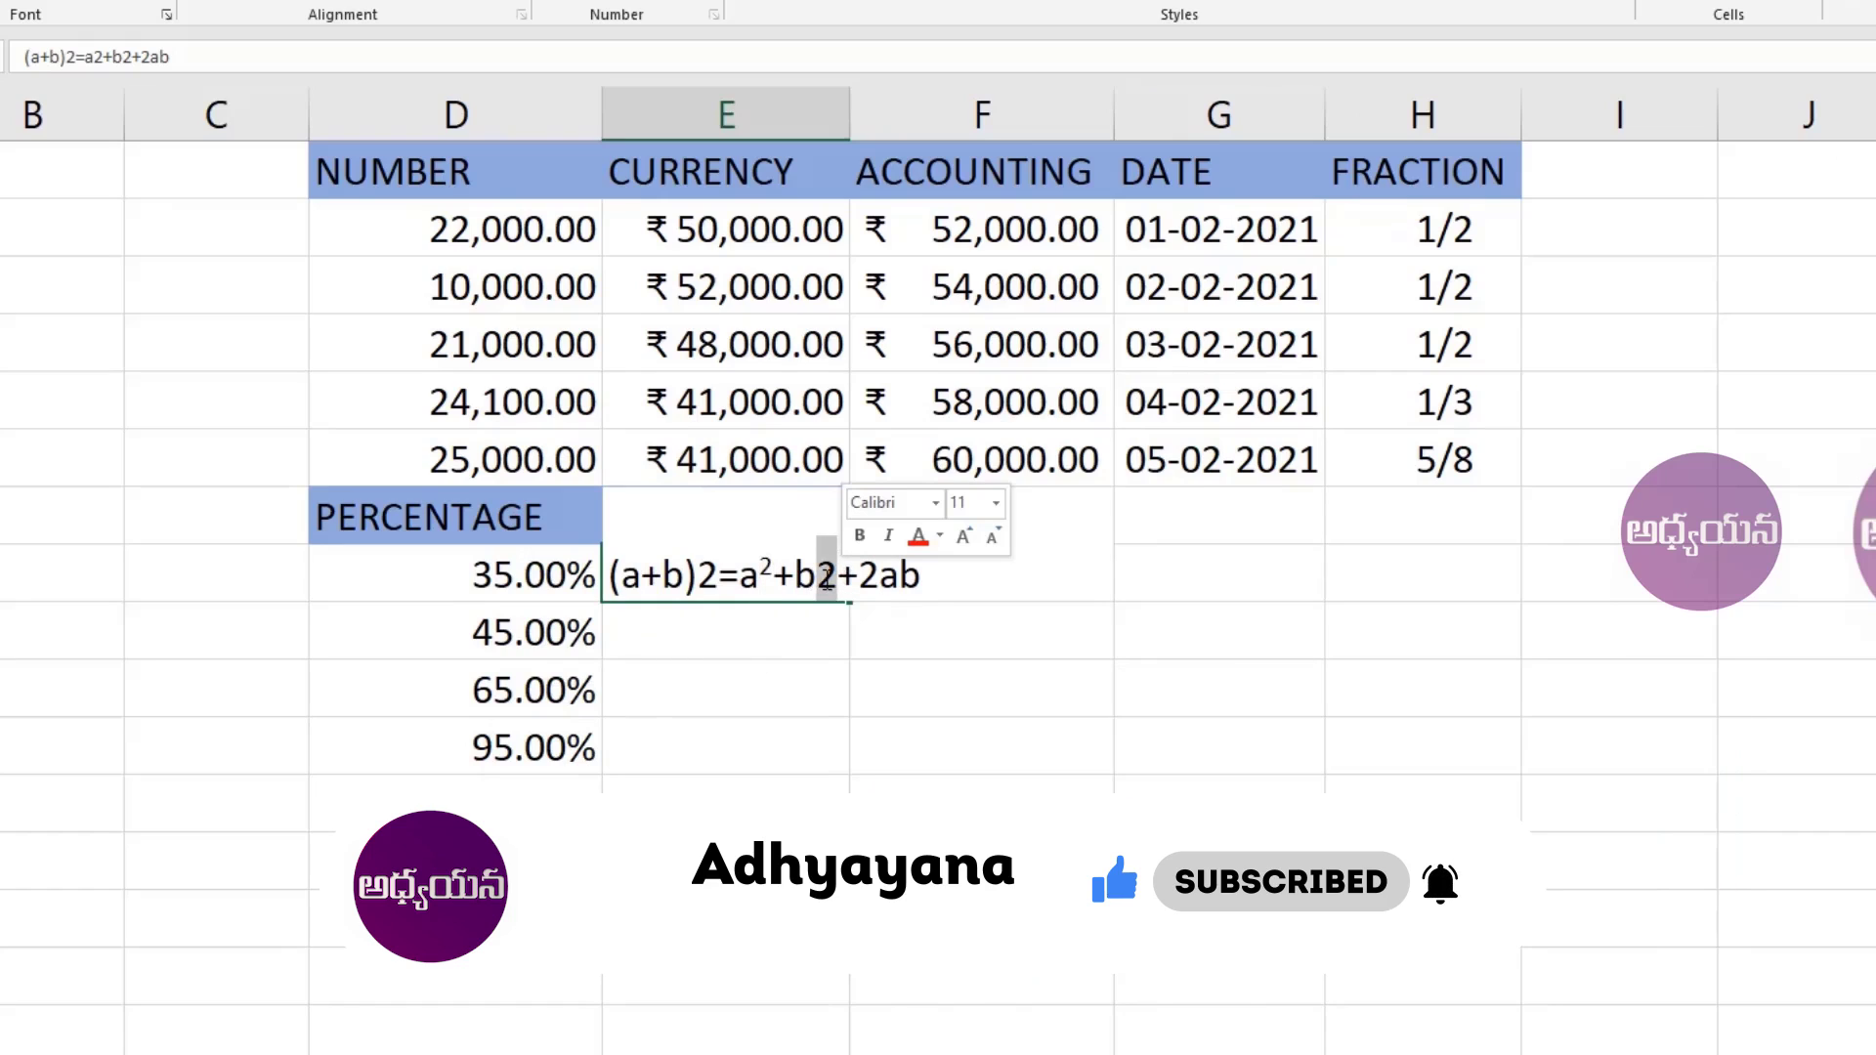
right_click(826, 583)
click(918, 766)
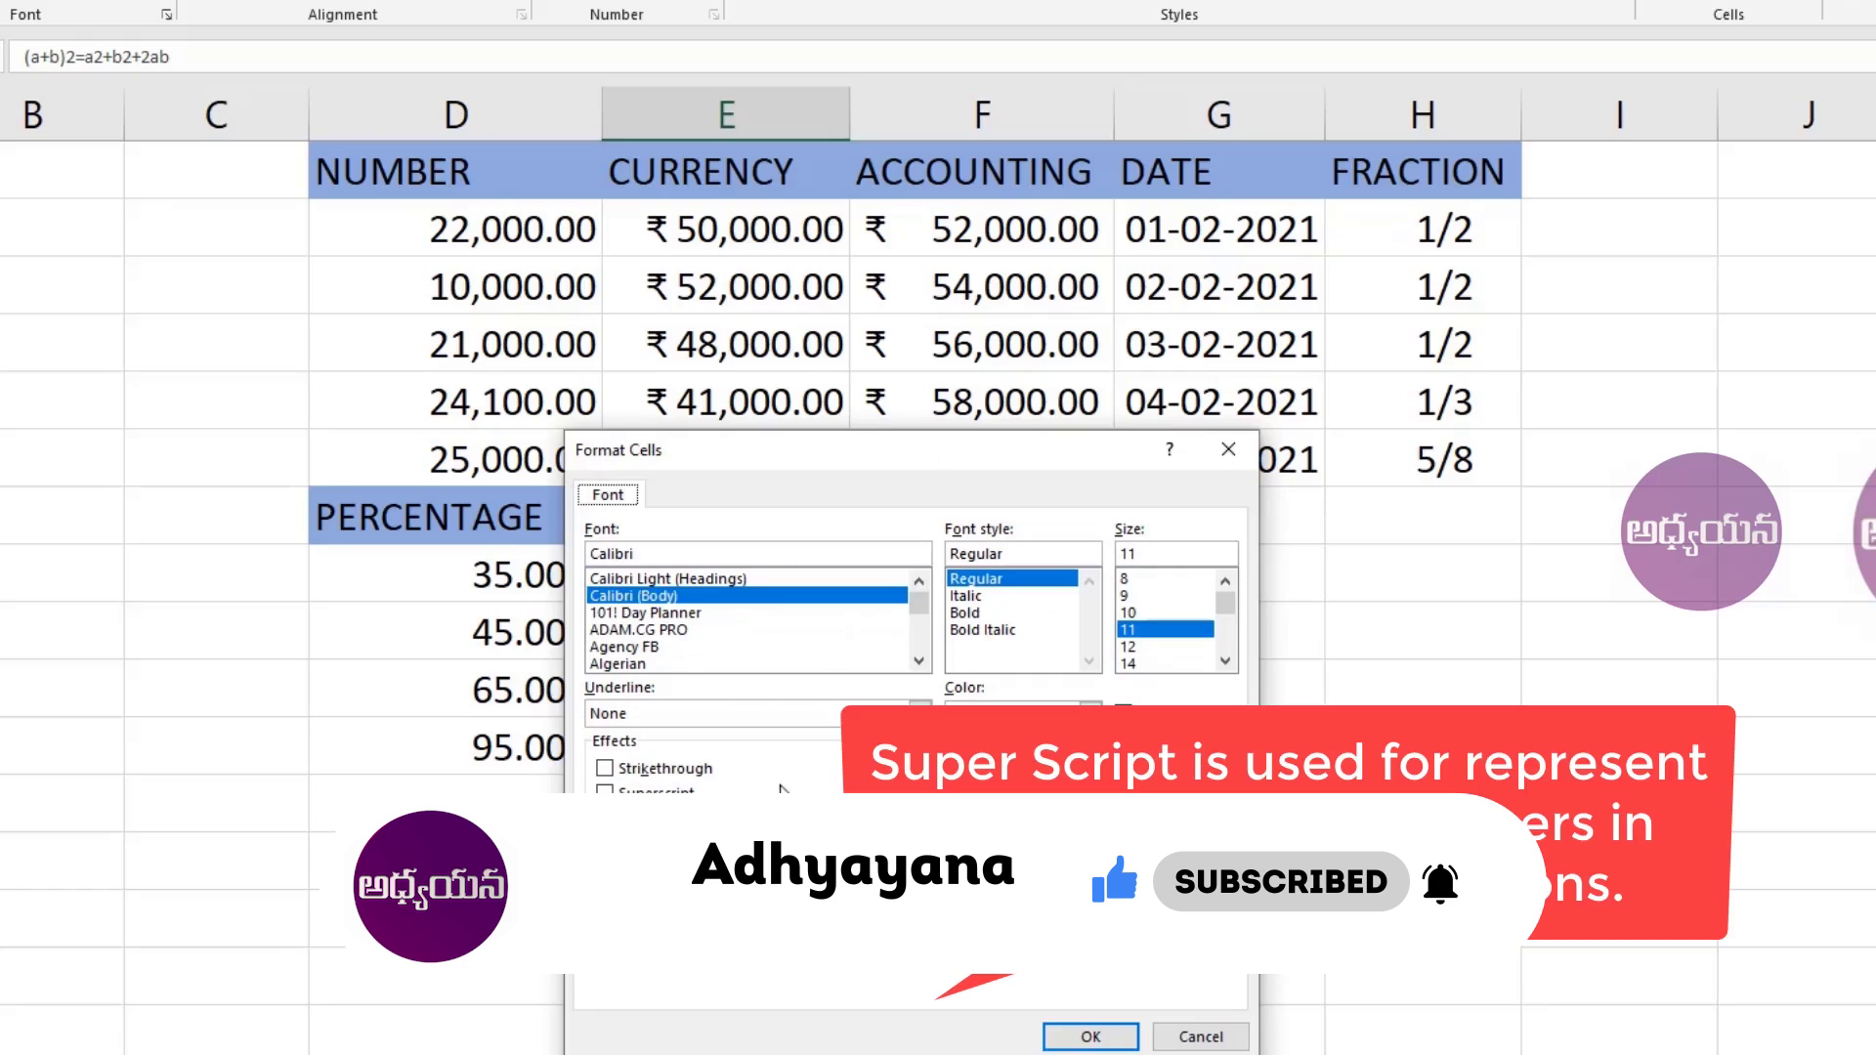
click(604, 792)
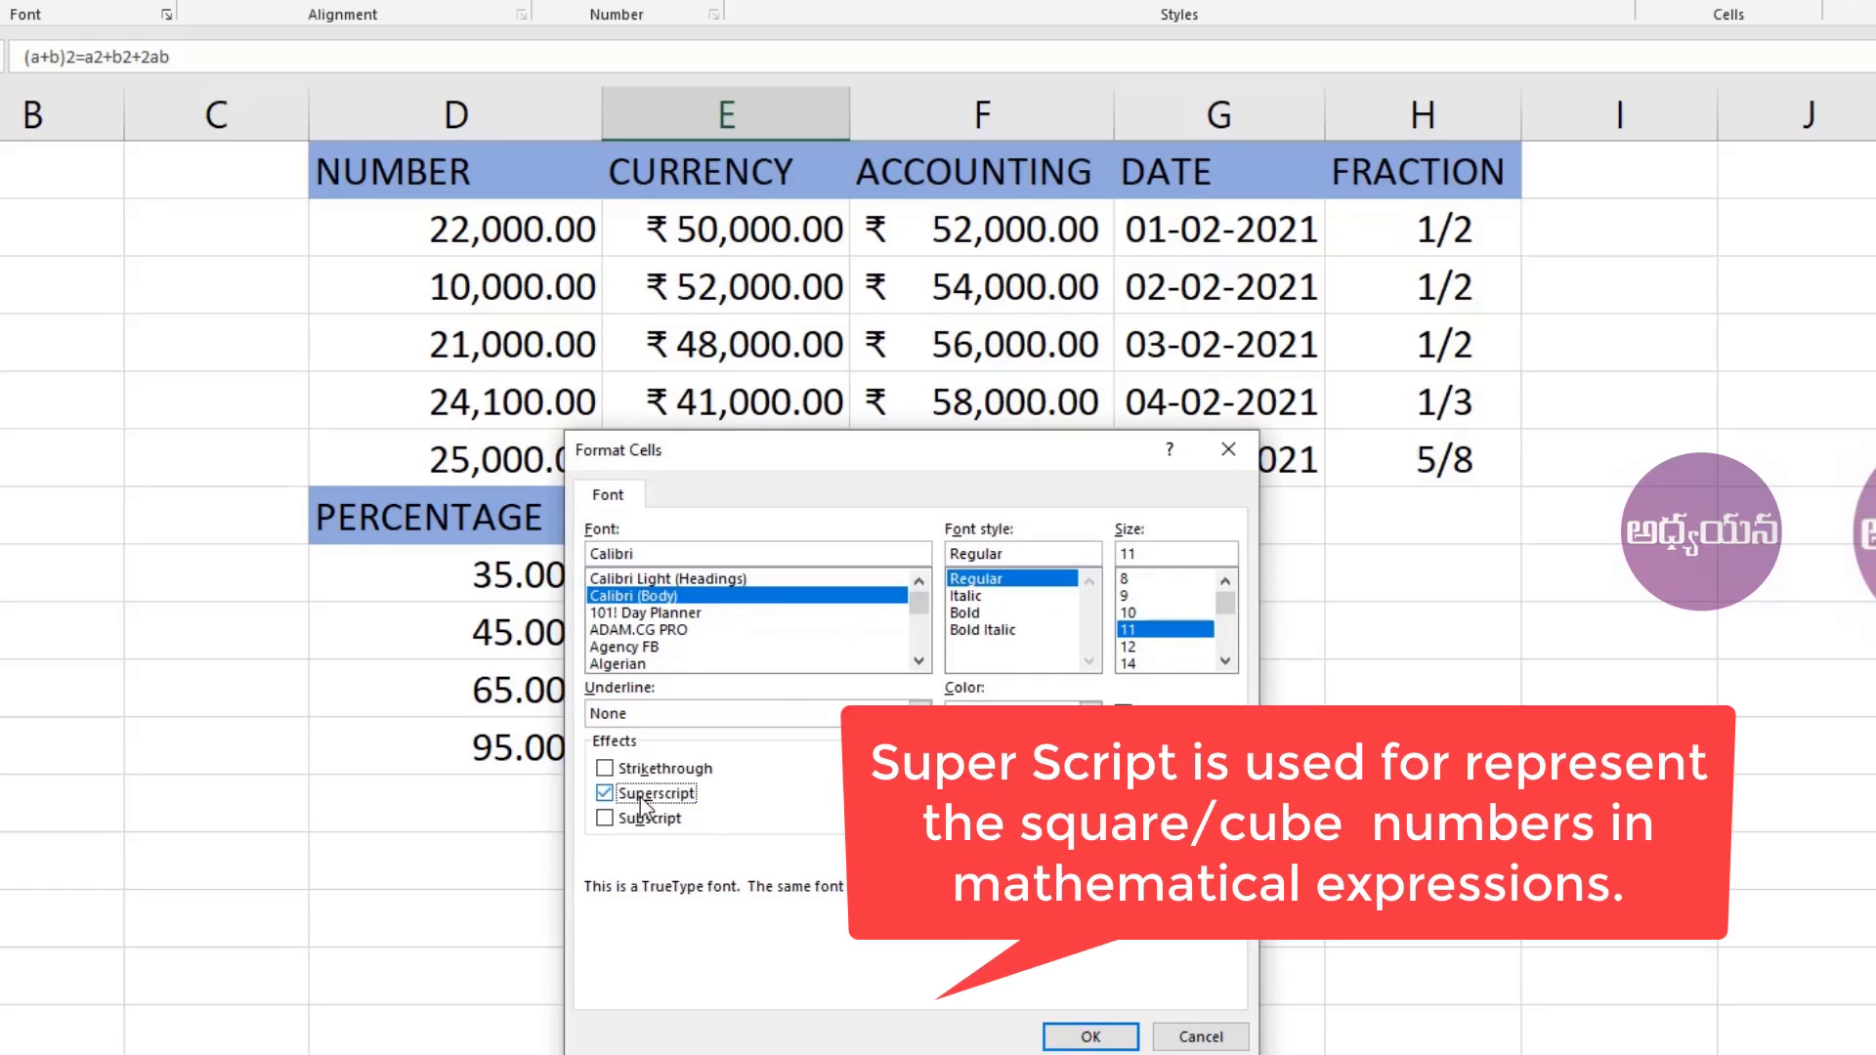
click(1091, 1037)
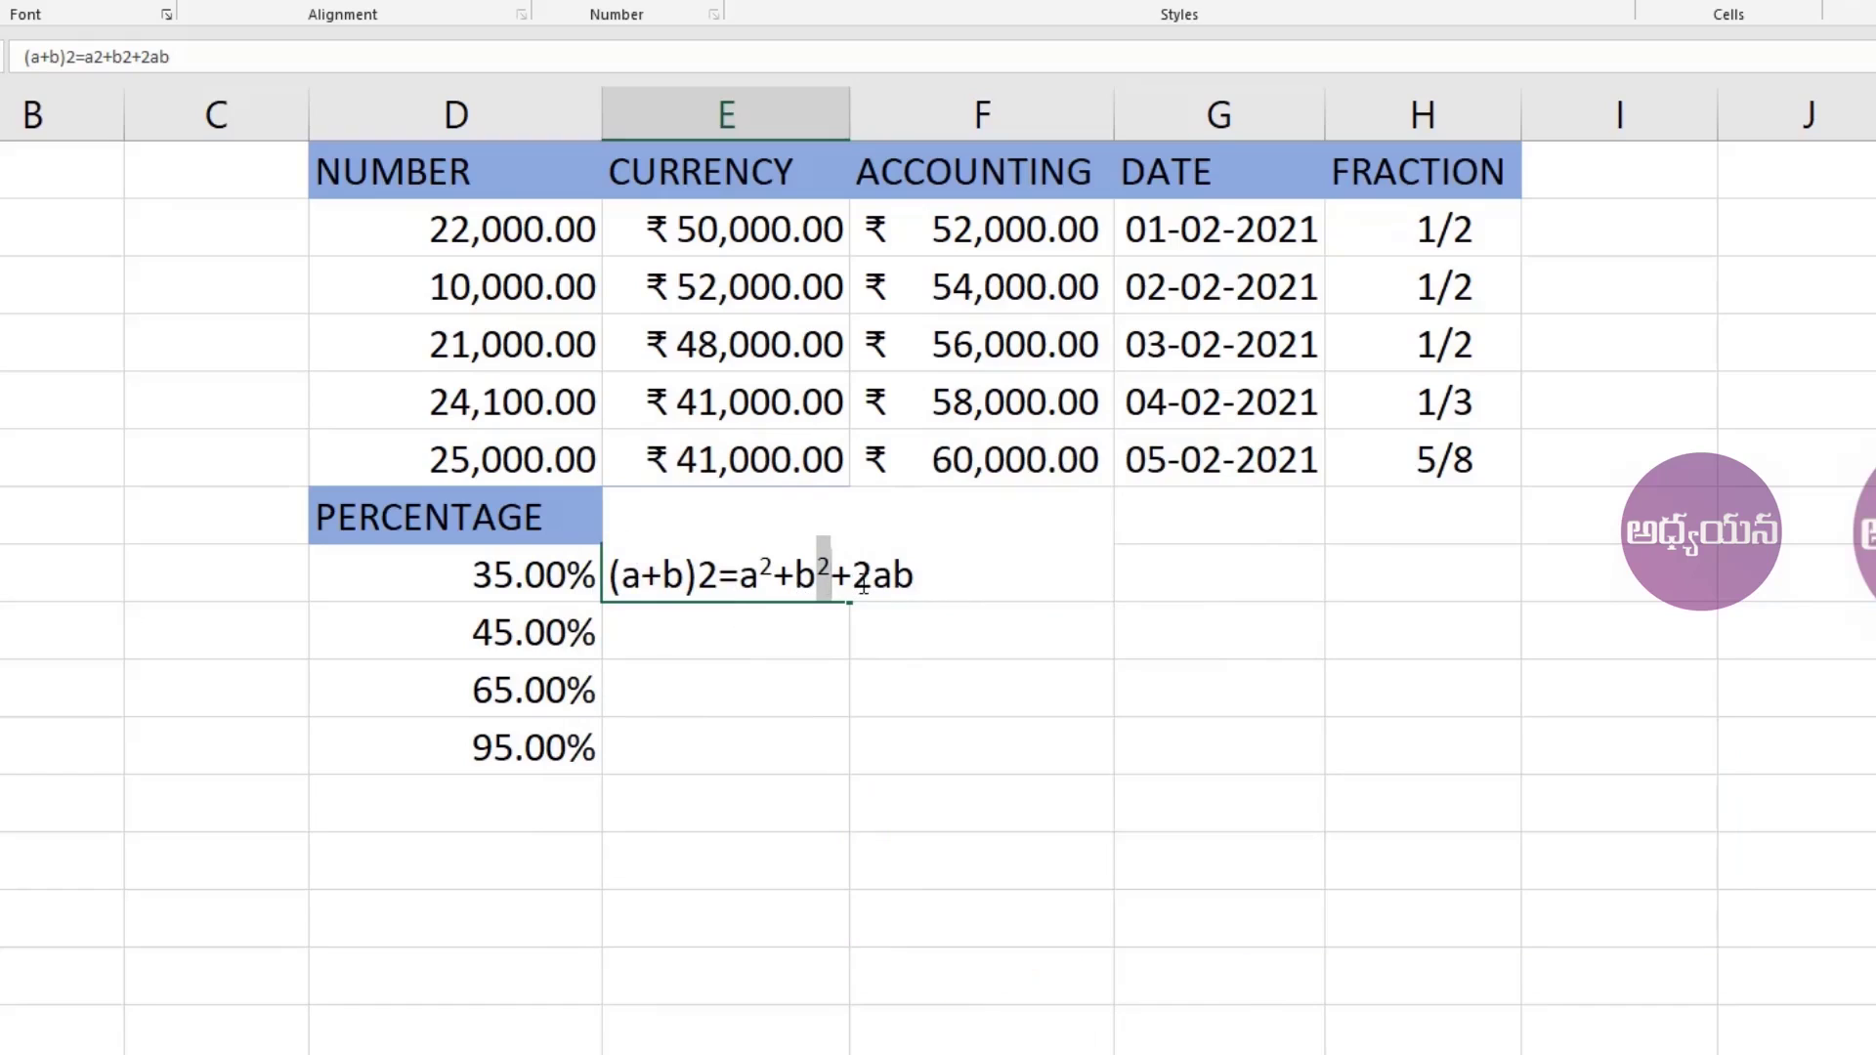
- Format the 2 after (a+b) in the E8 expression as superscript and auto-fit the width of column E
drag(860, 583, 950, 586)
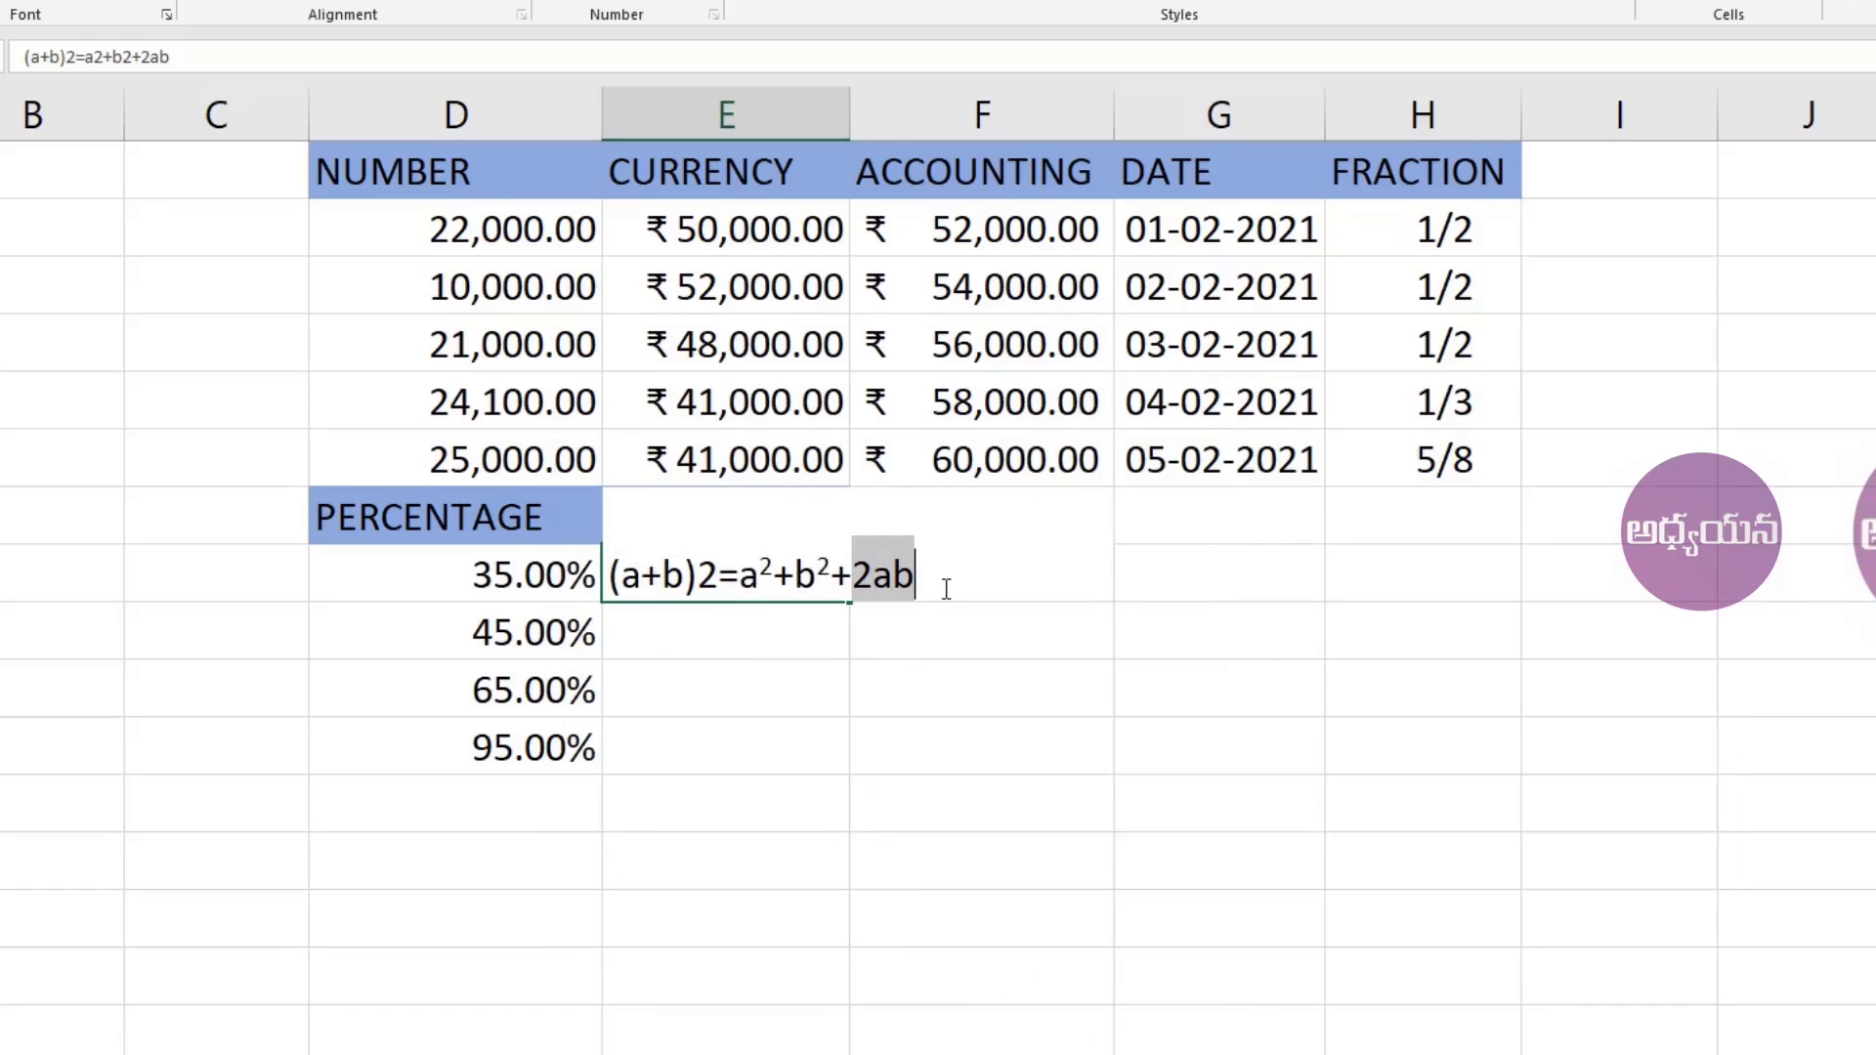
drag(696, 578, 719, 578)
right_click(707, 578)
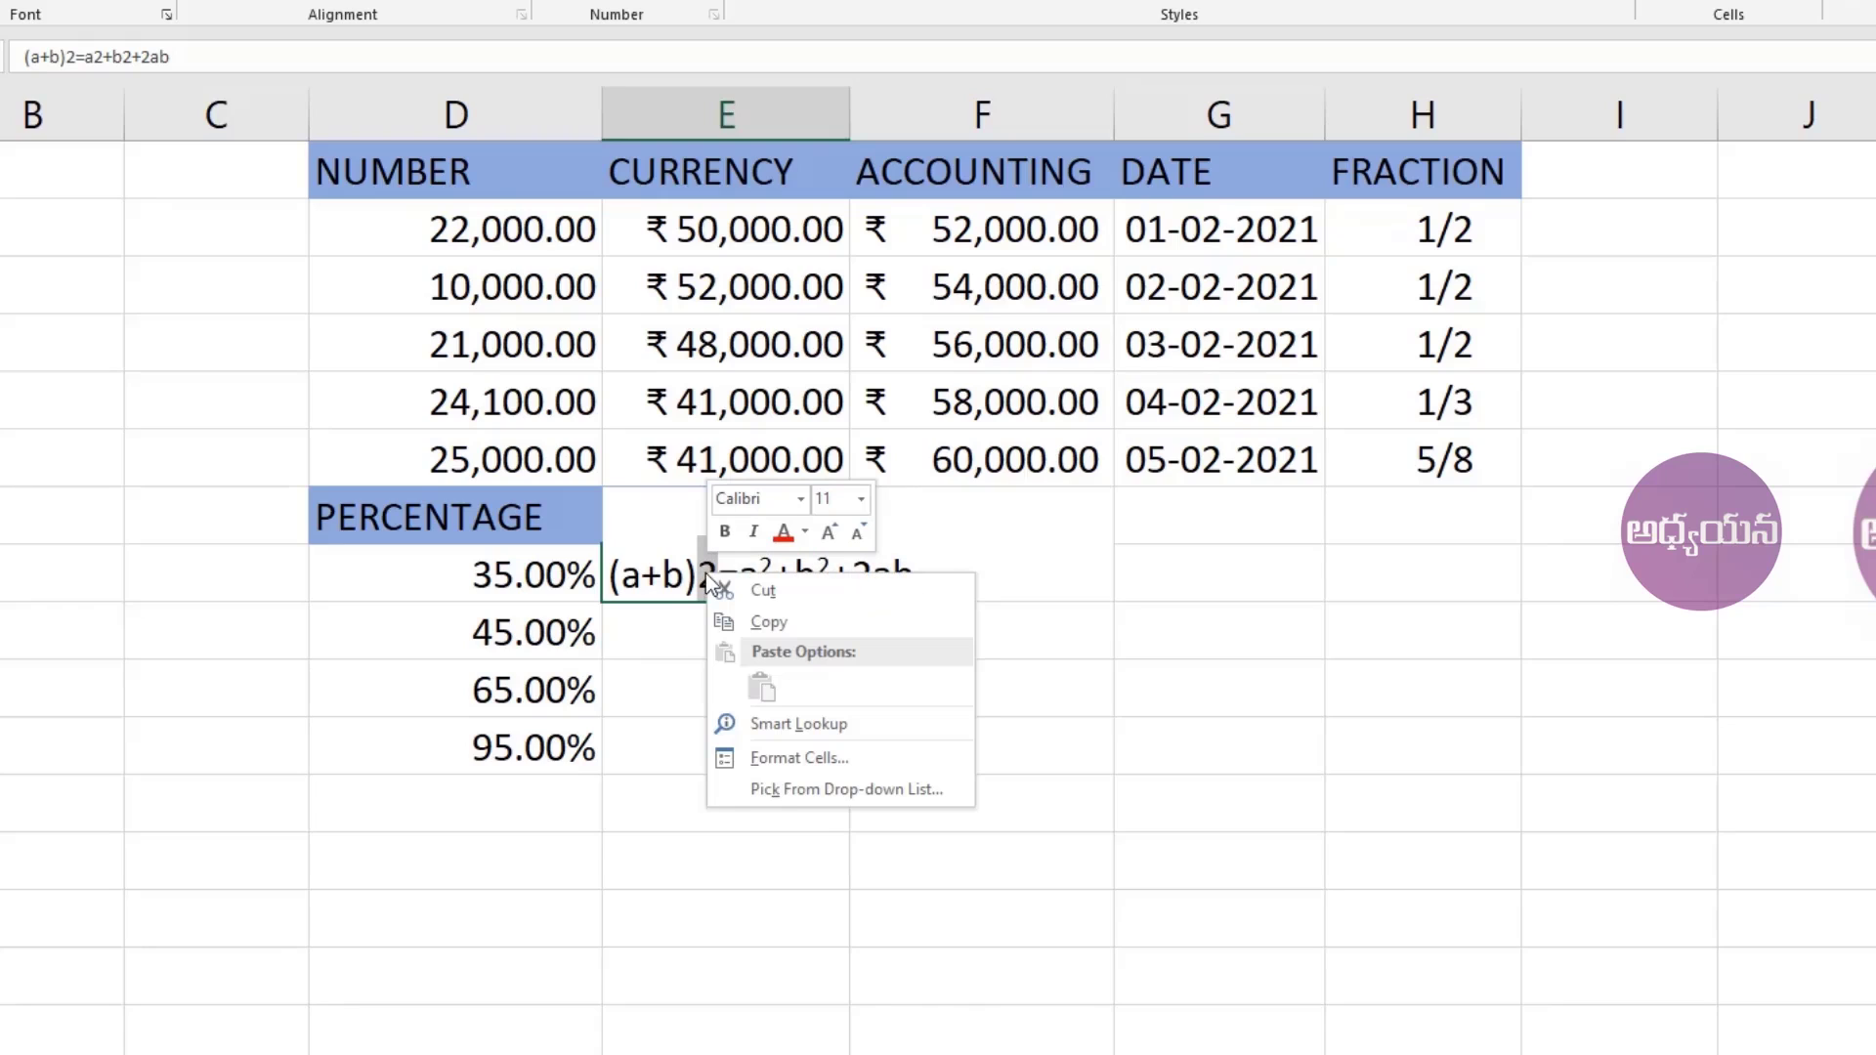
click(799, 760)
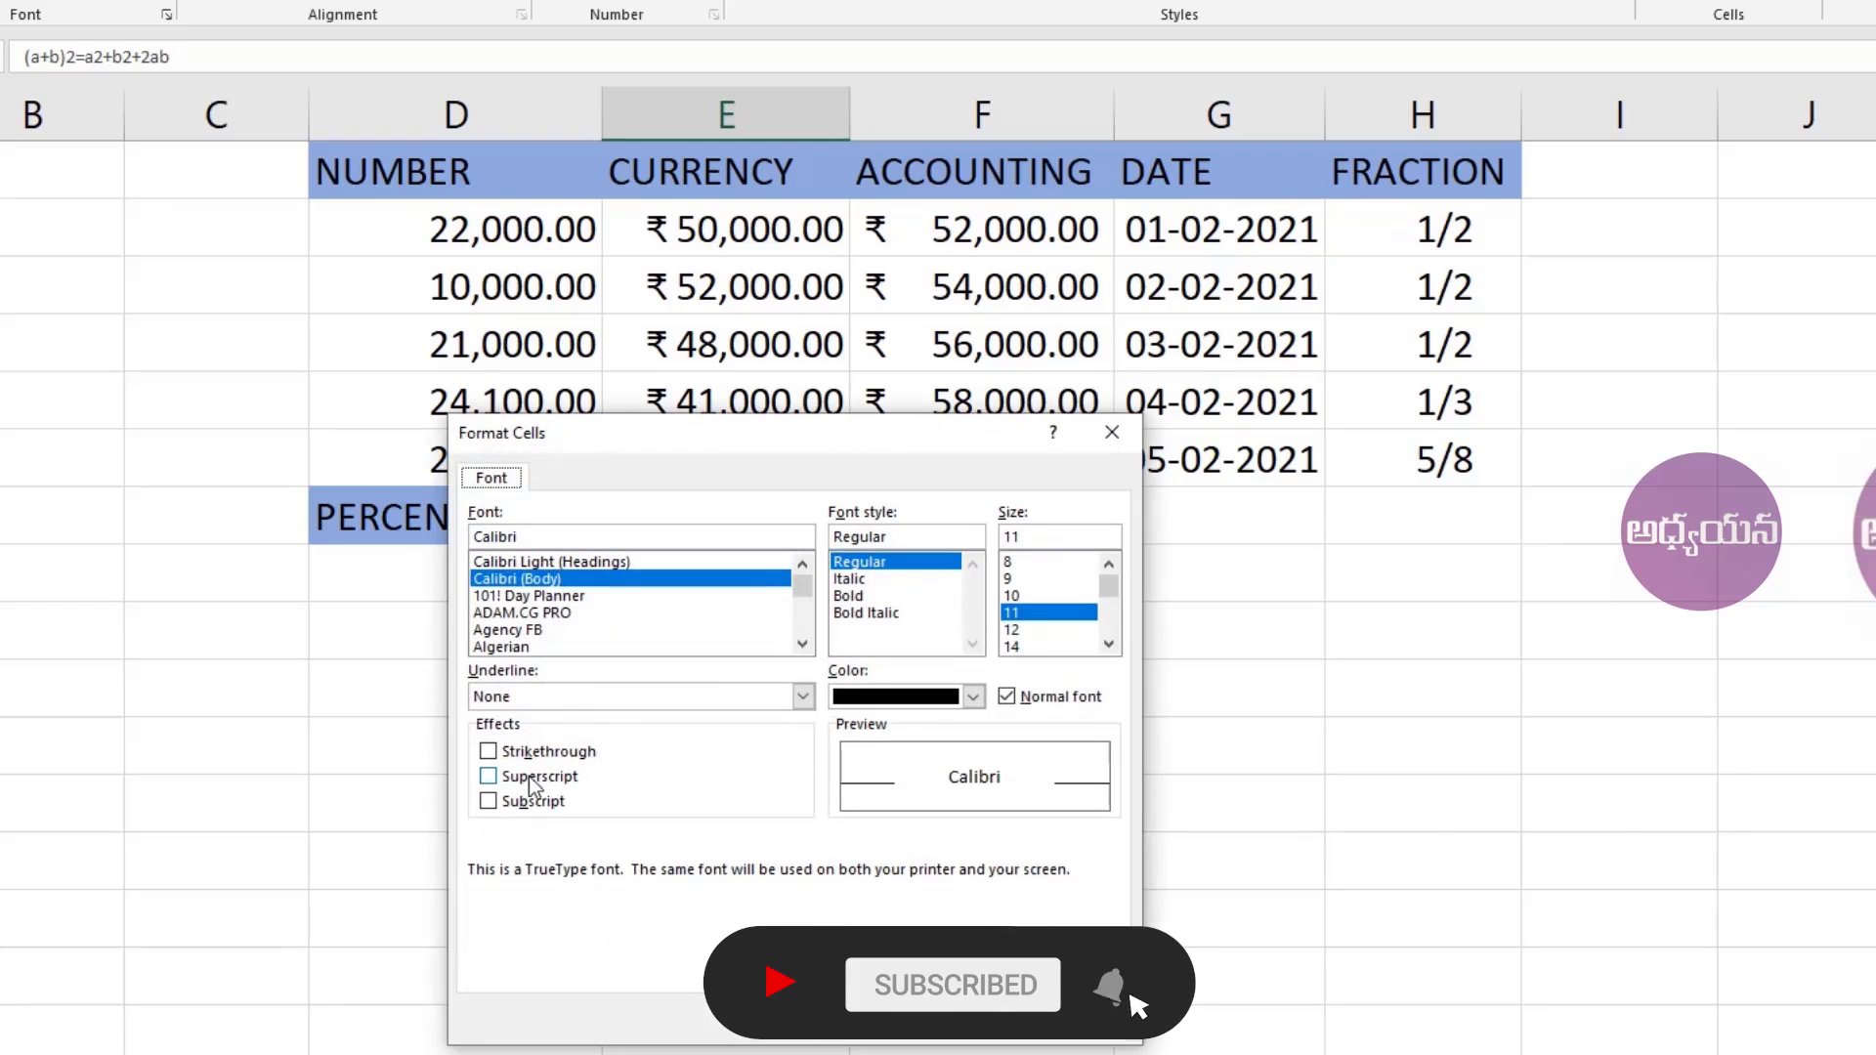
click(526, 783)
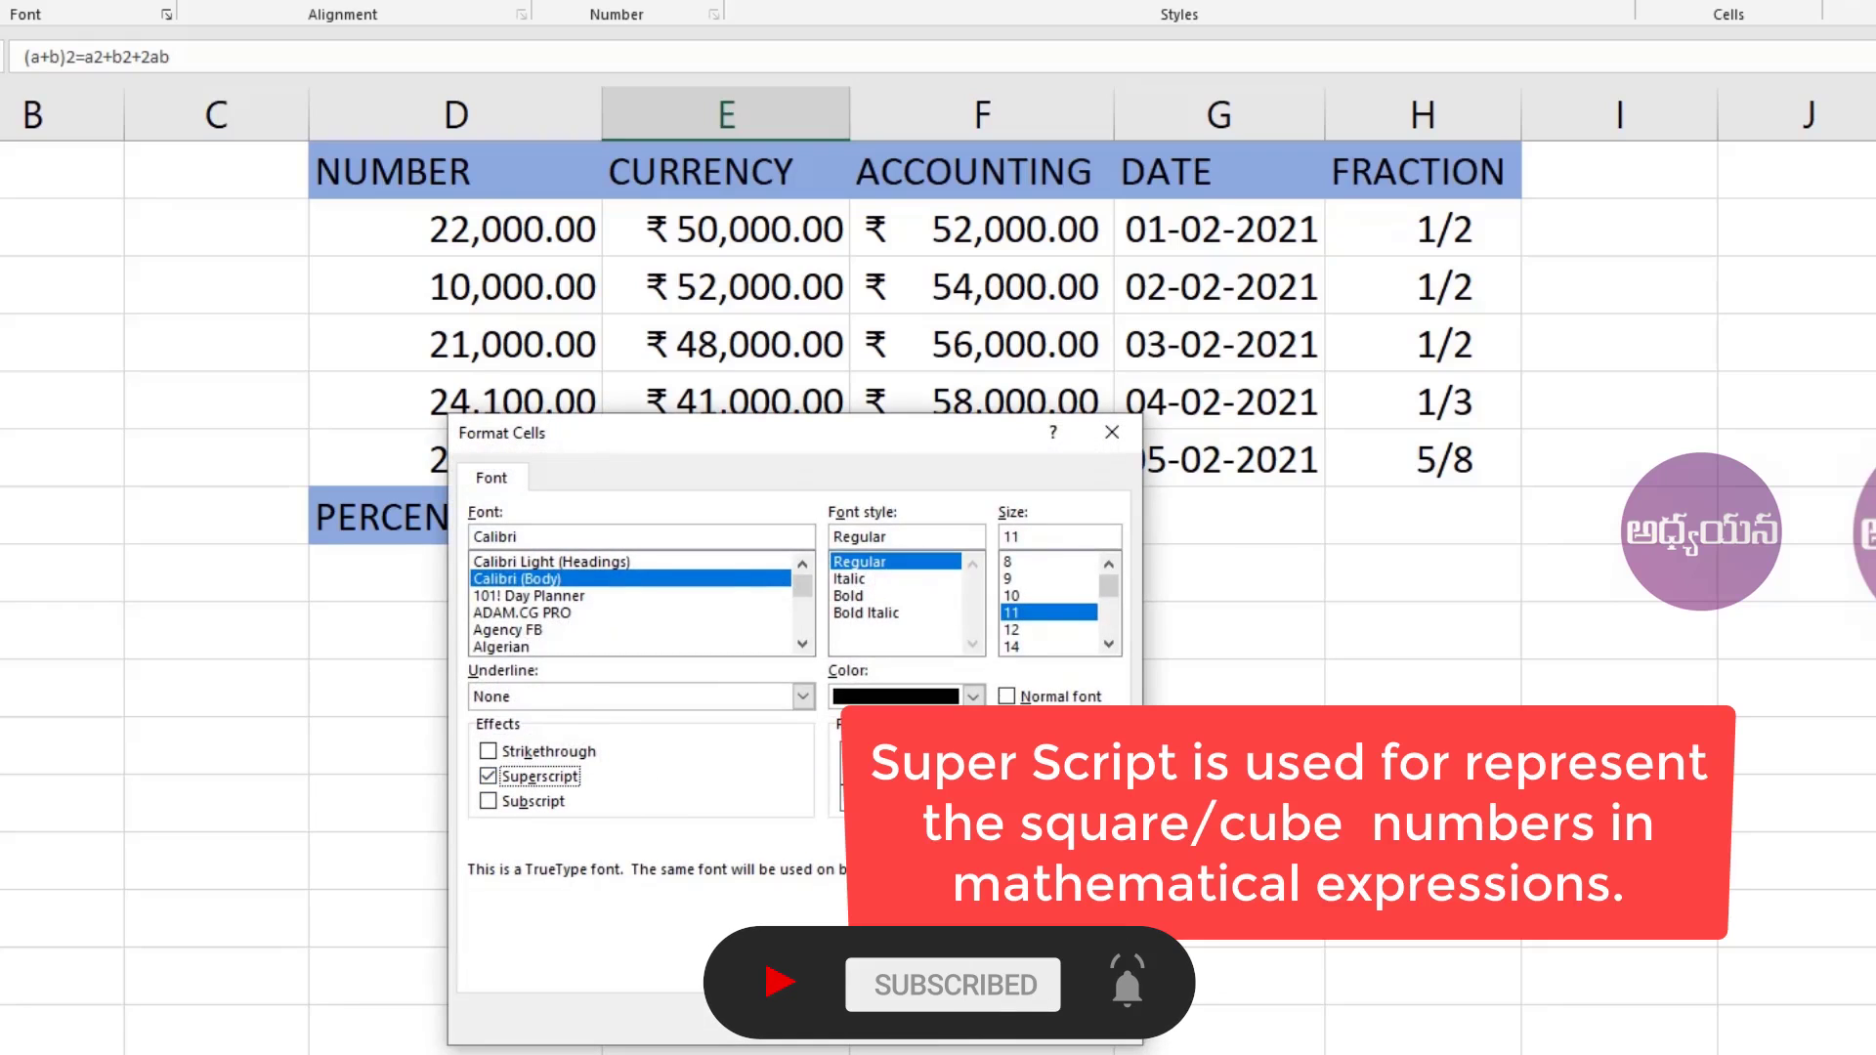
key(Return)
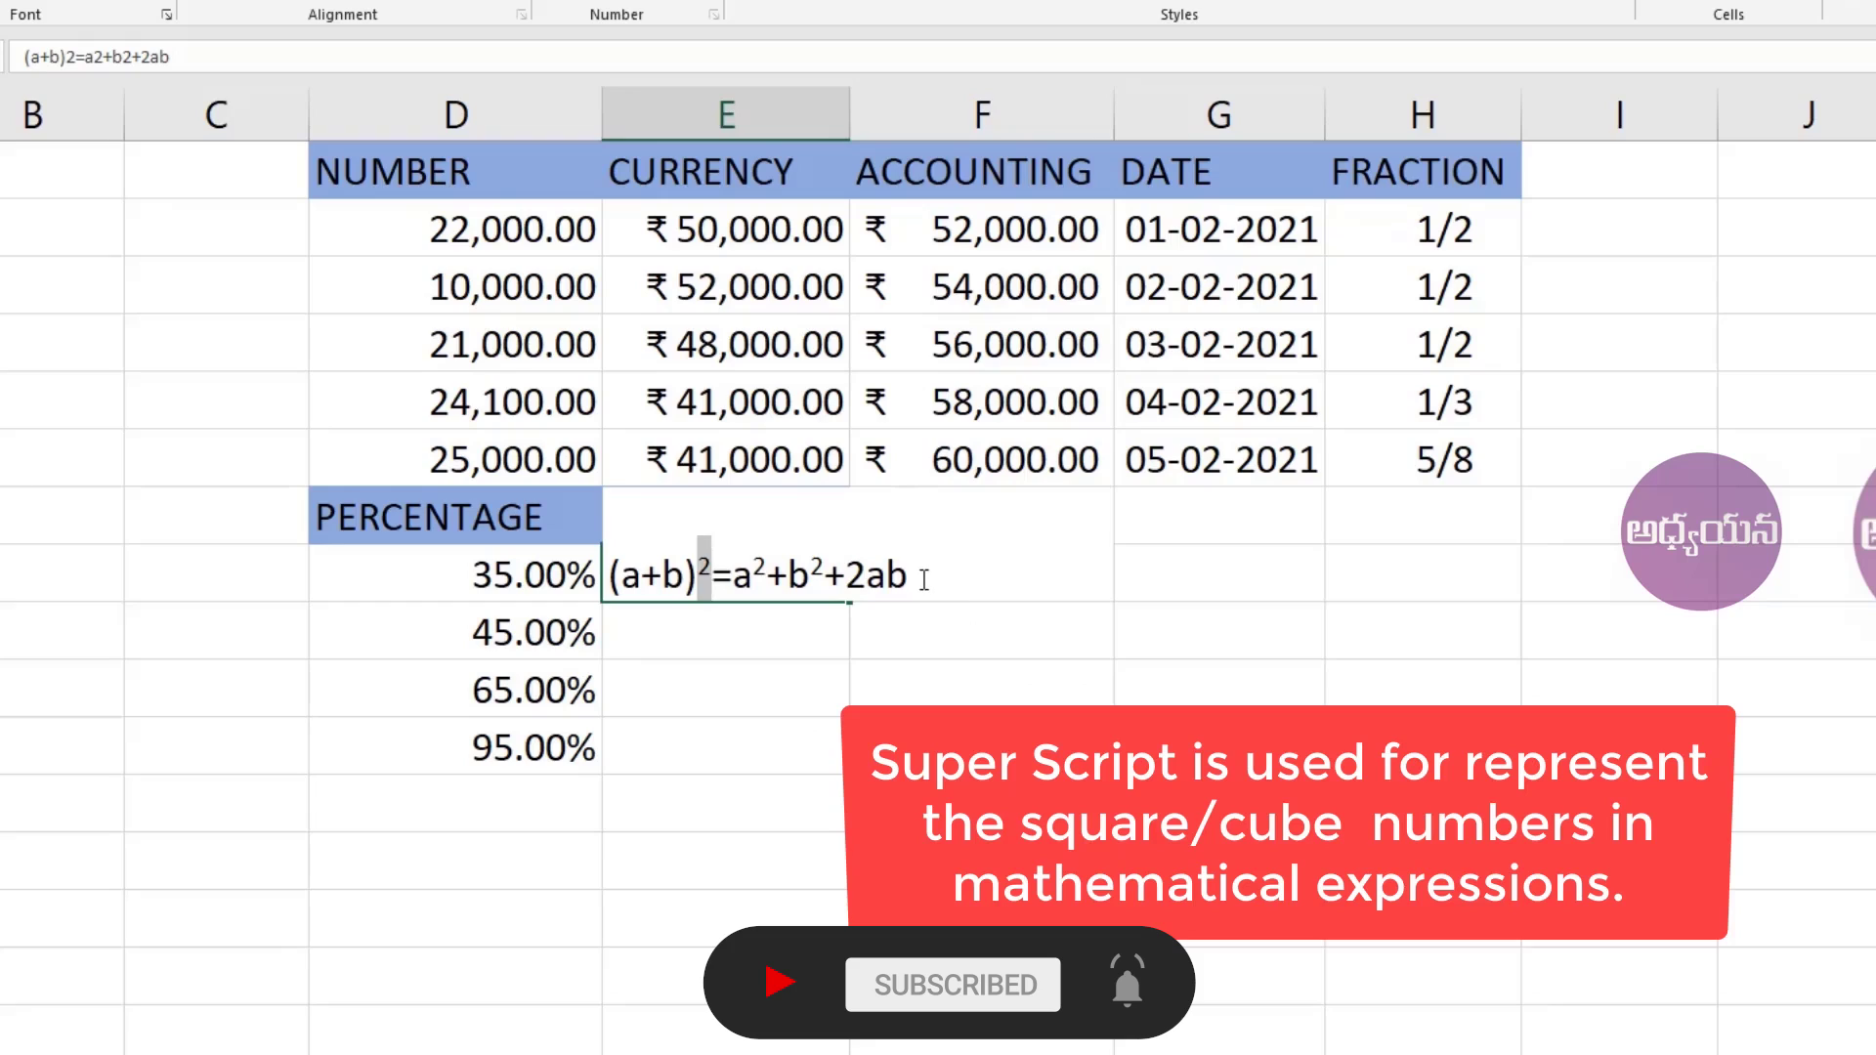
click(913, 583)
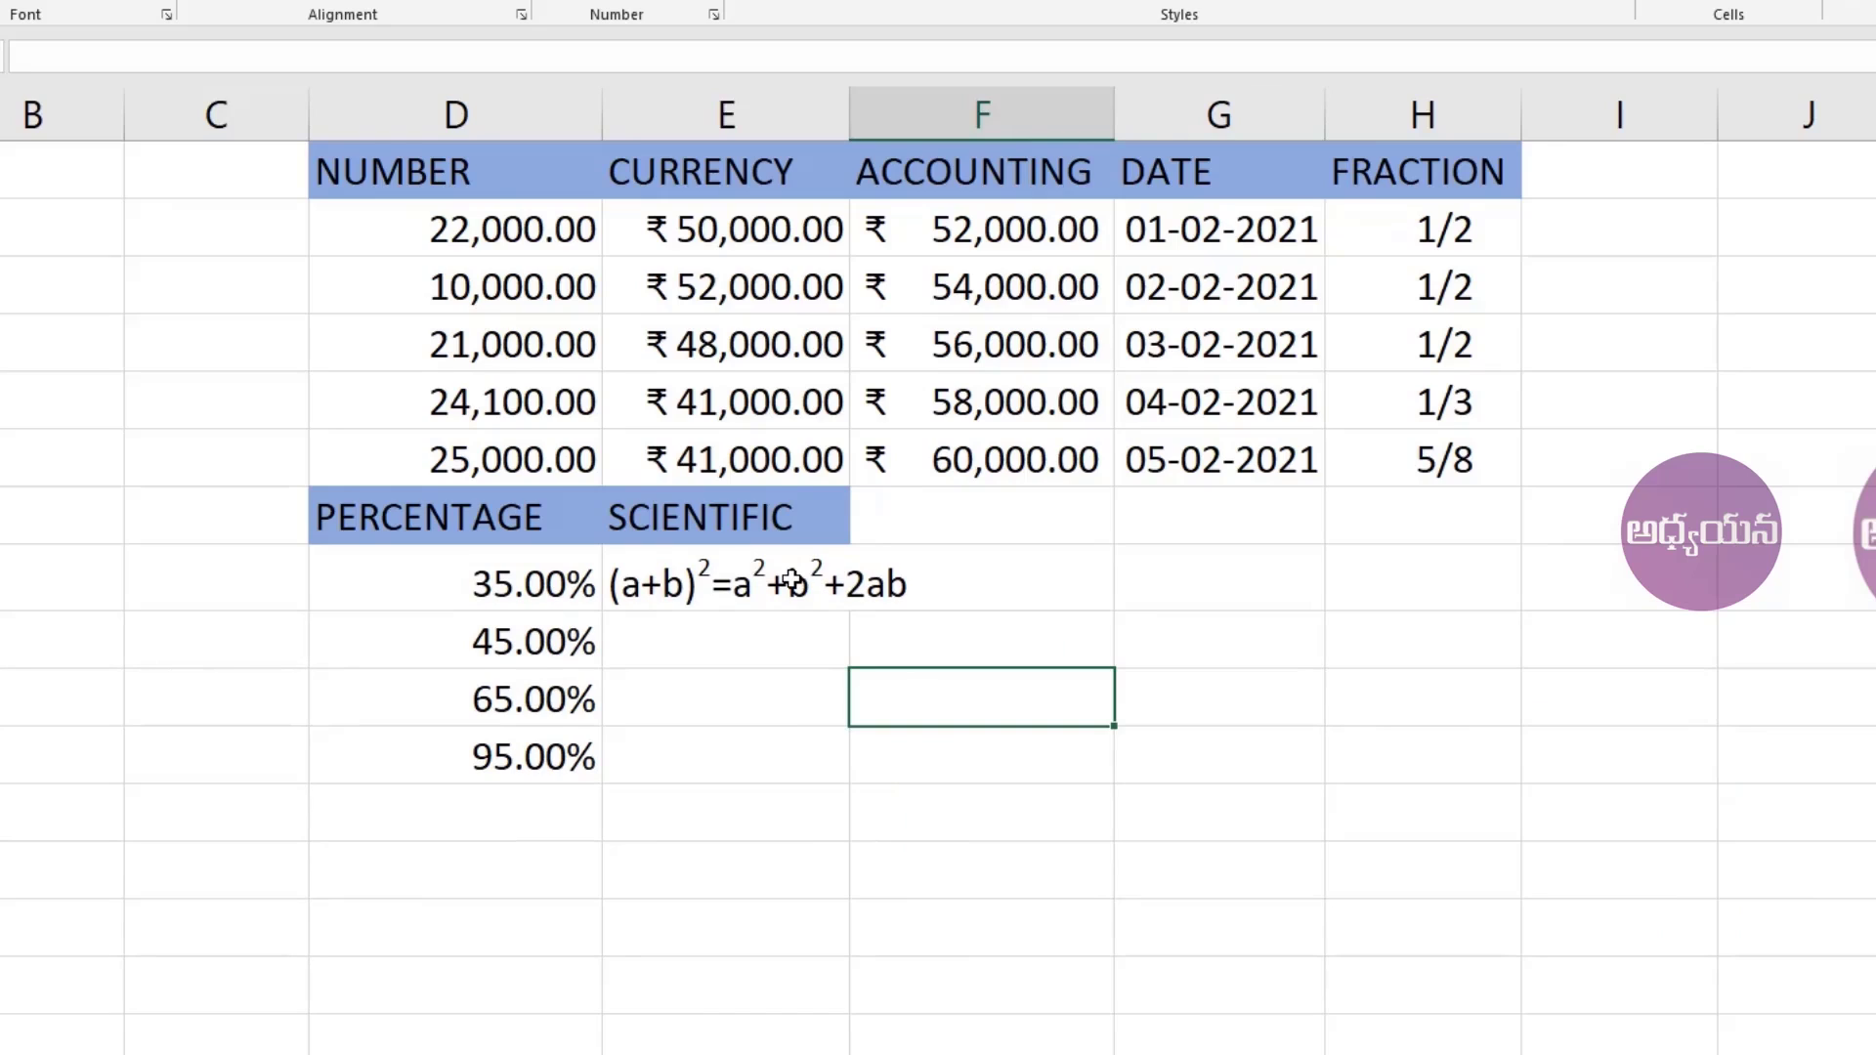
double_click(850, 114)
- Enter the chemical formula H2O2 in cell E9, under the expression in the SCIENTIFIC column
click(780, 661)
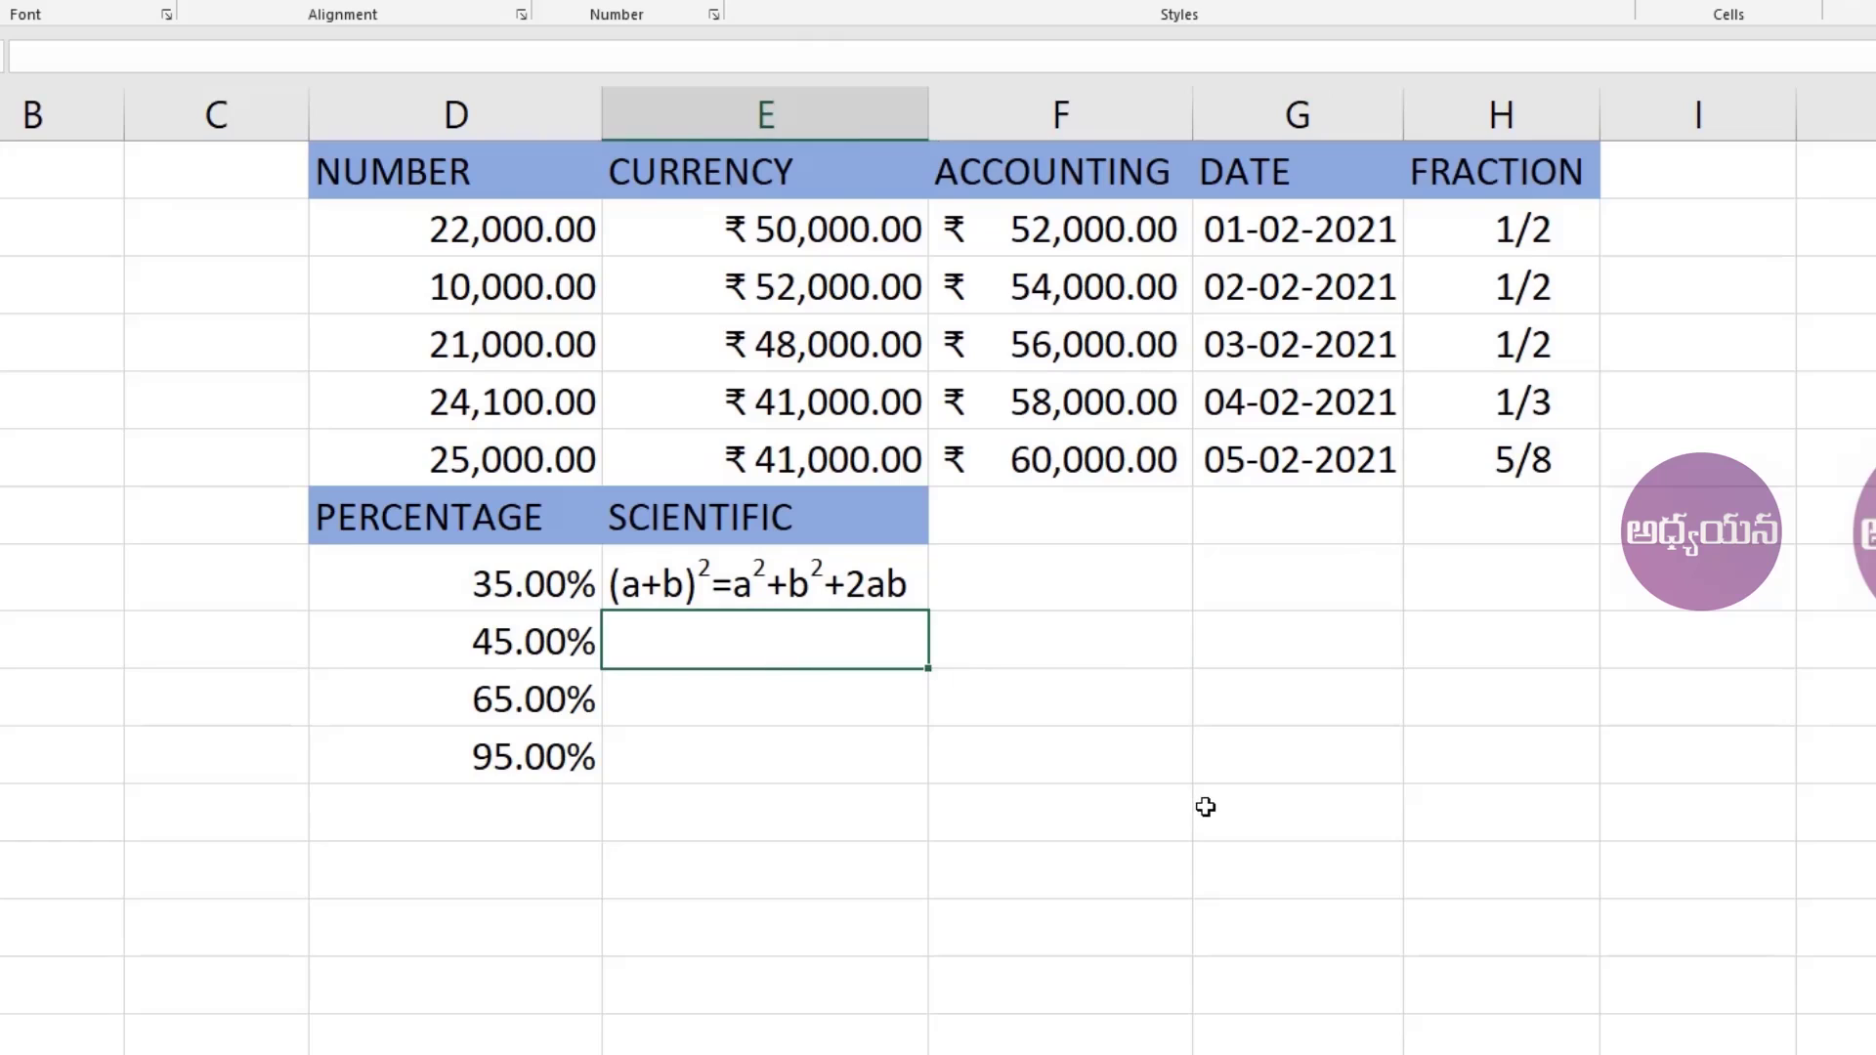
text(H)
text(2O2)
key(Left)
key(Left)
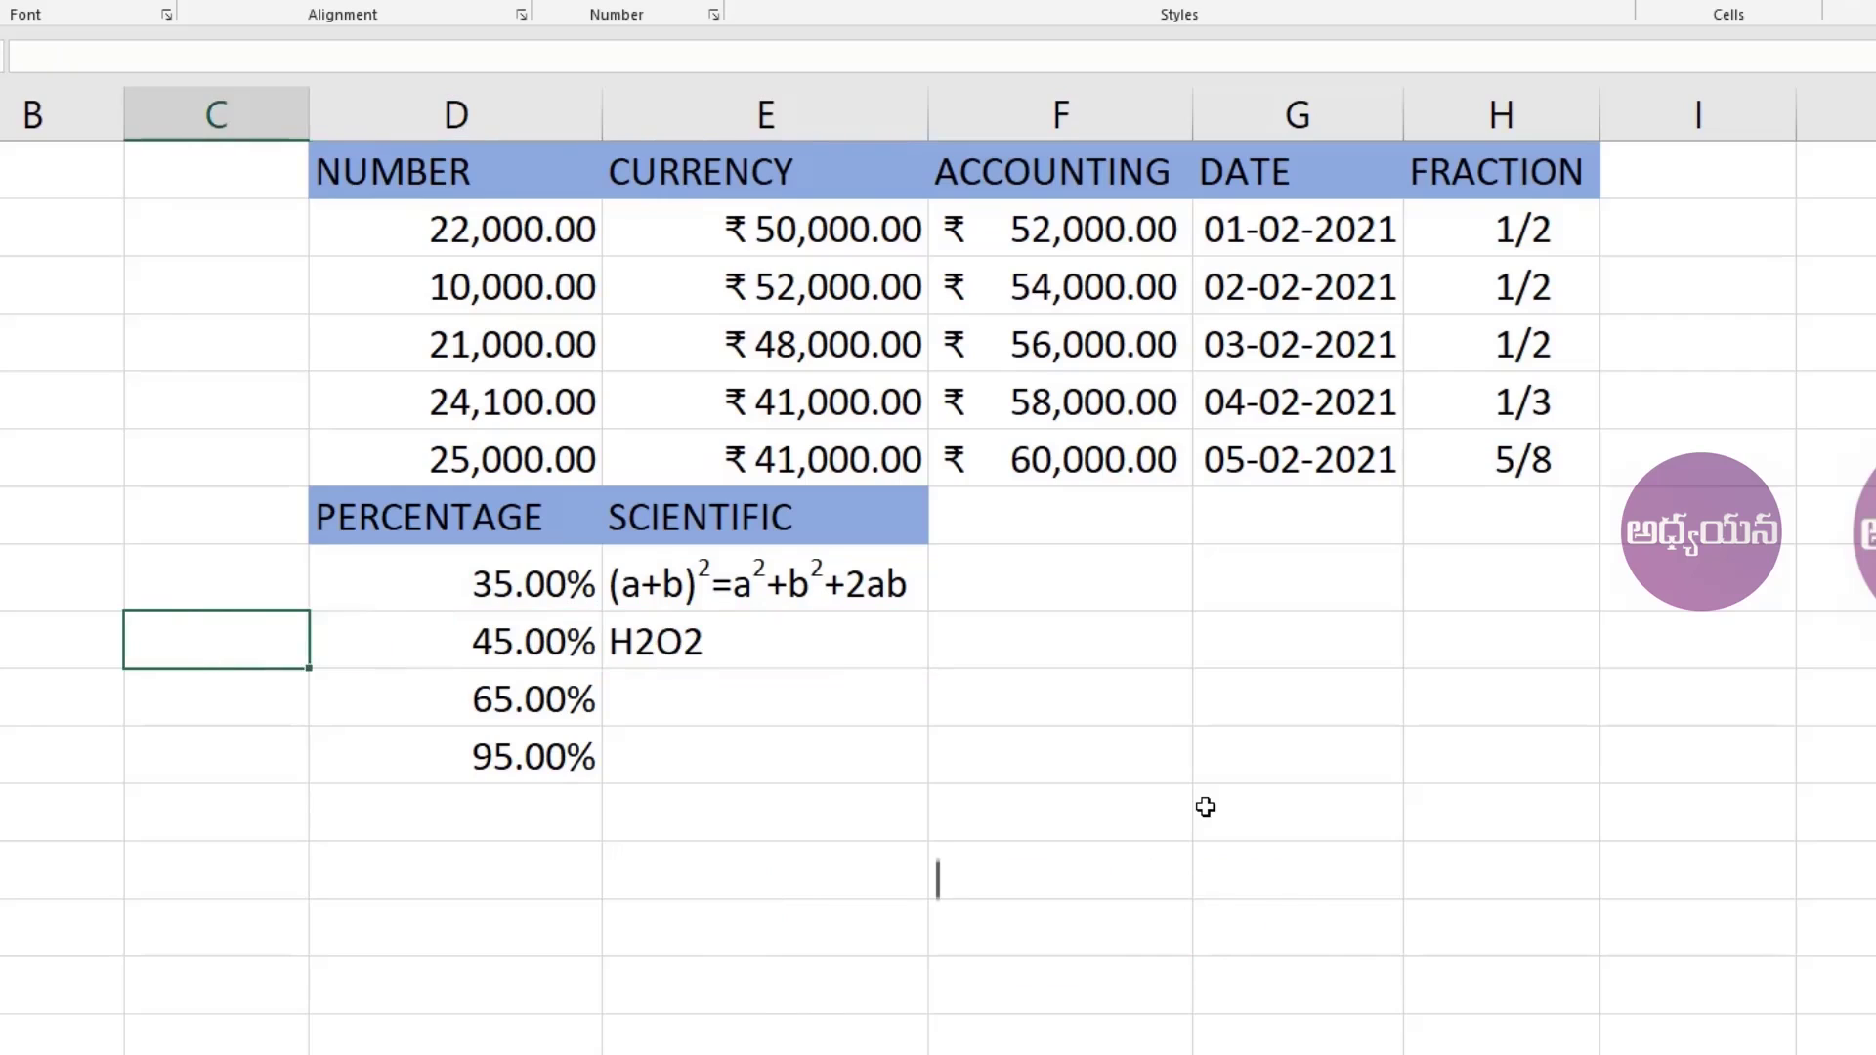
- Format the 2 after the H in the E9 formula as subscript
key(Right)
key(Right)
key(F2)
key(Left)
key(Left)
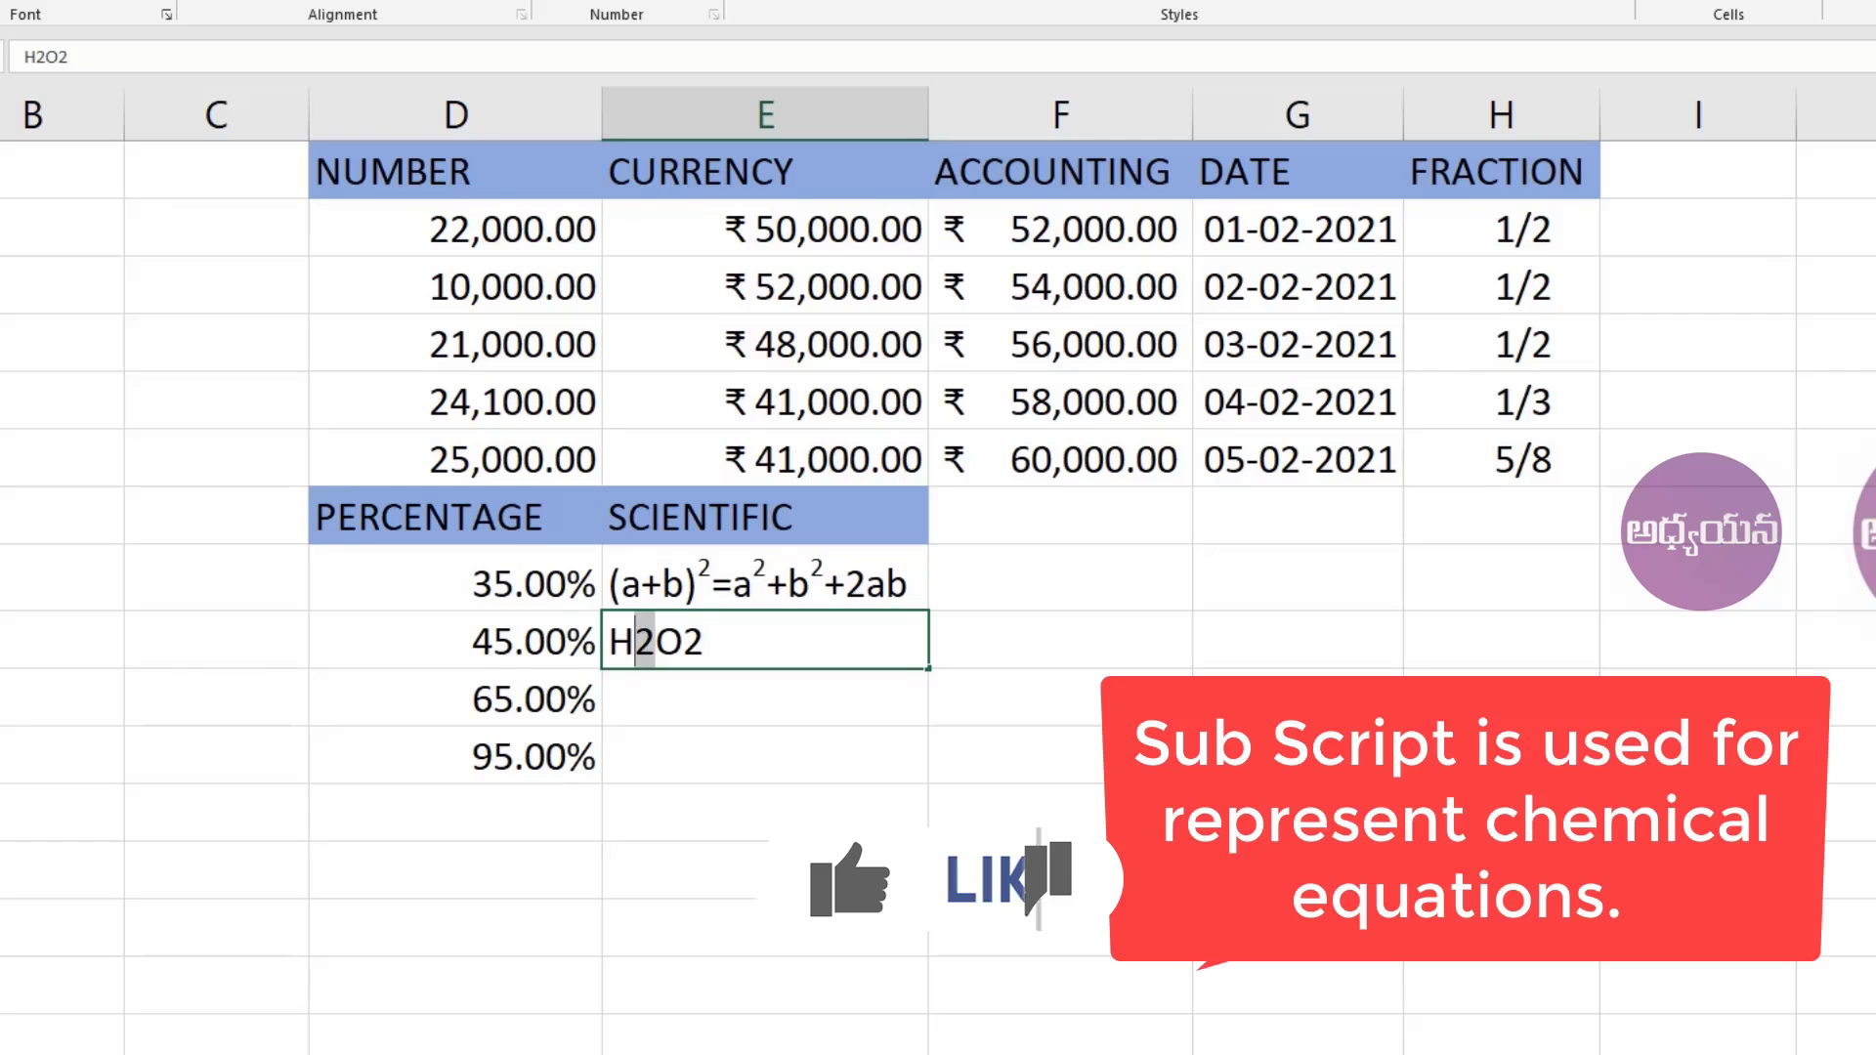
drag(654, 643, 637, 642)
right_click(640, 646)
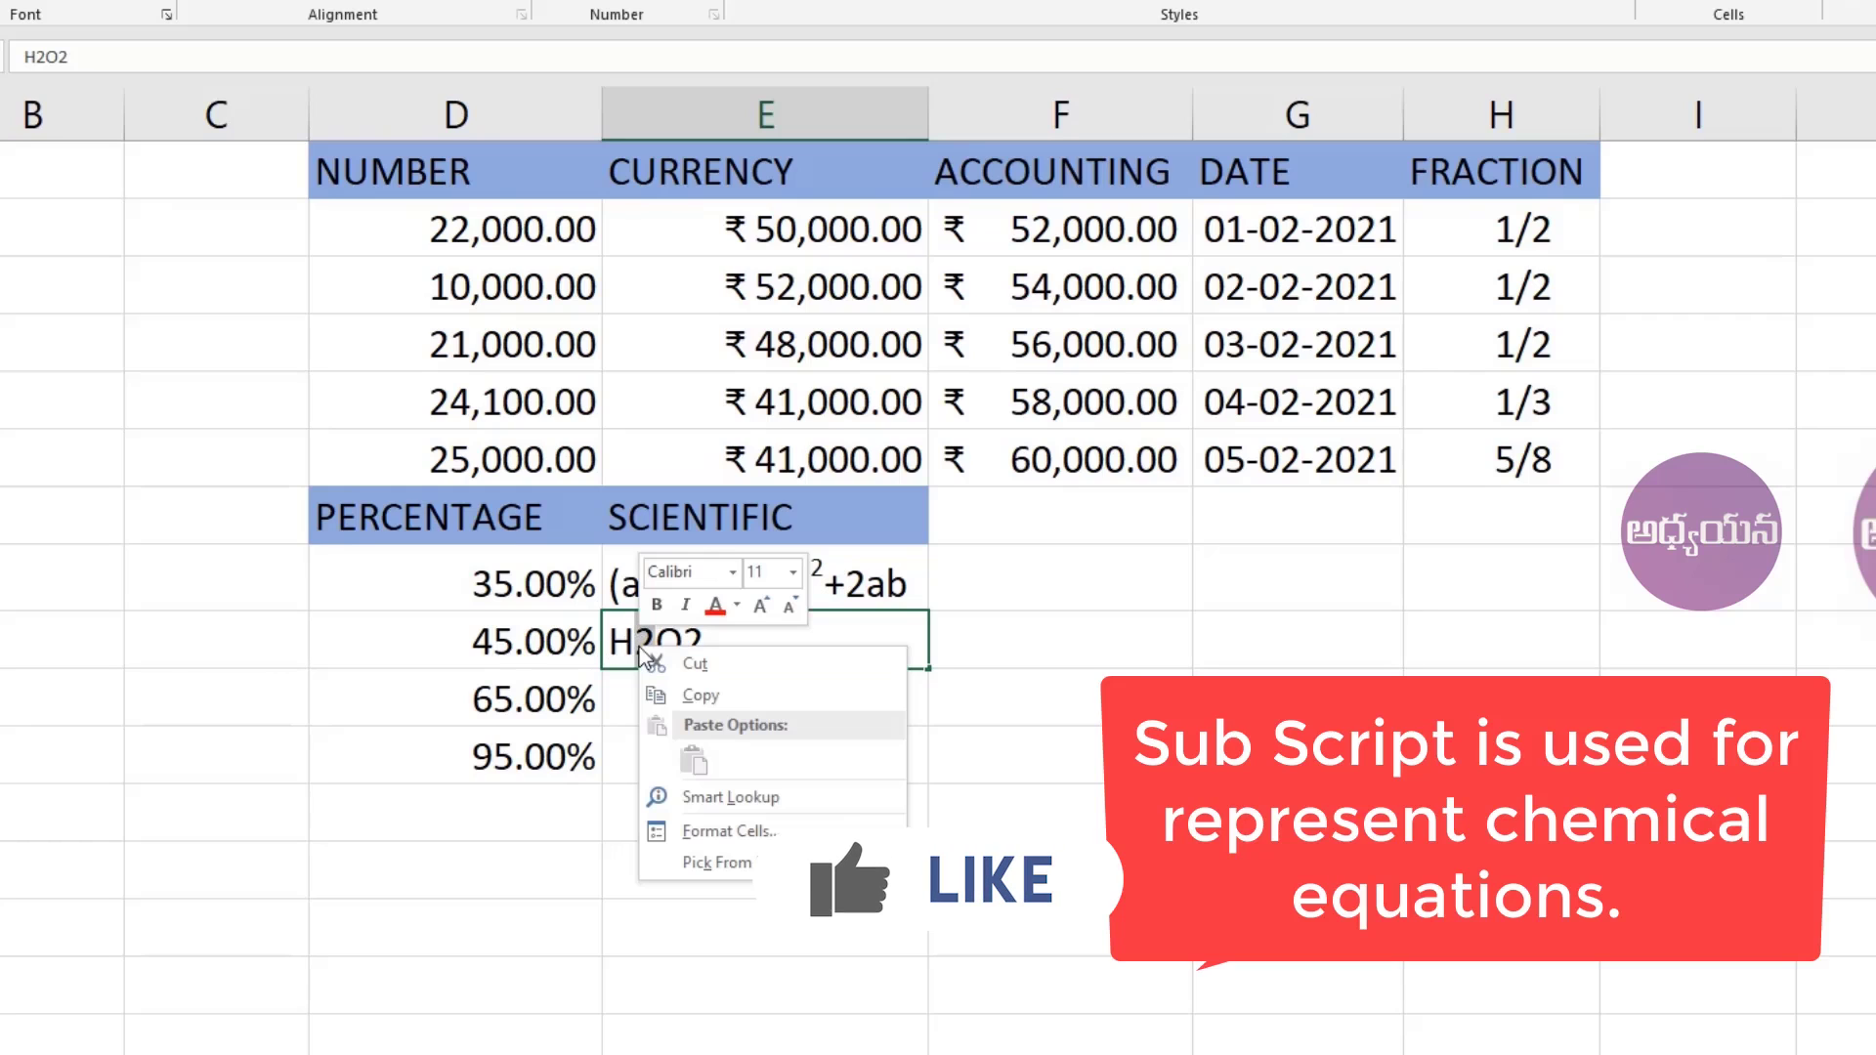
click(727, 830)
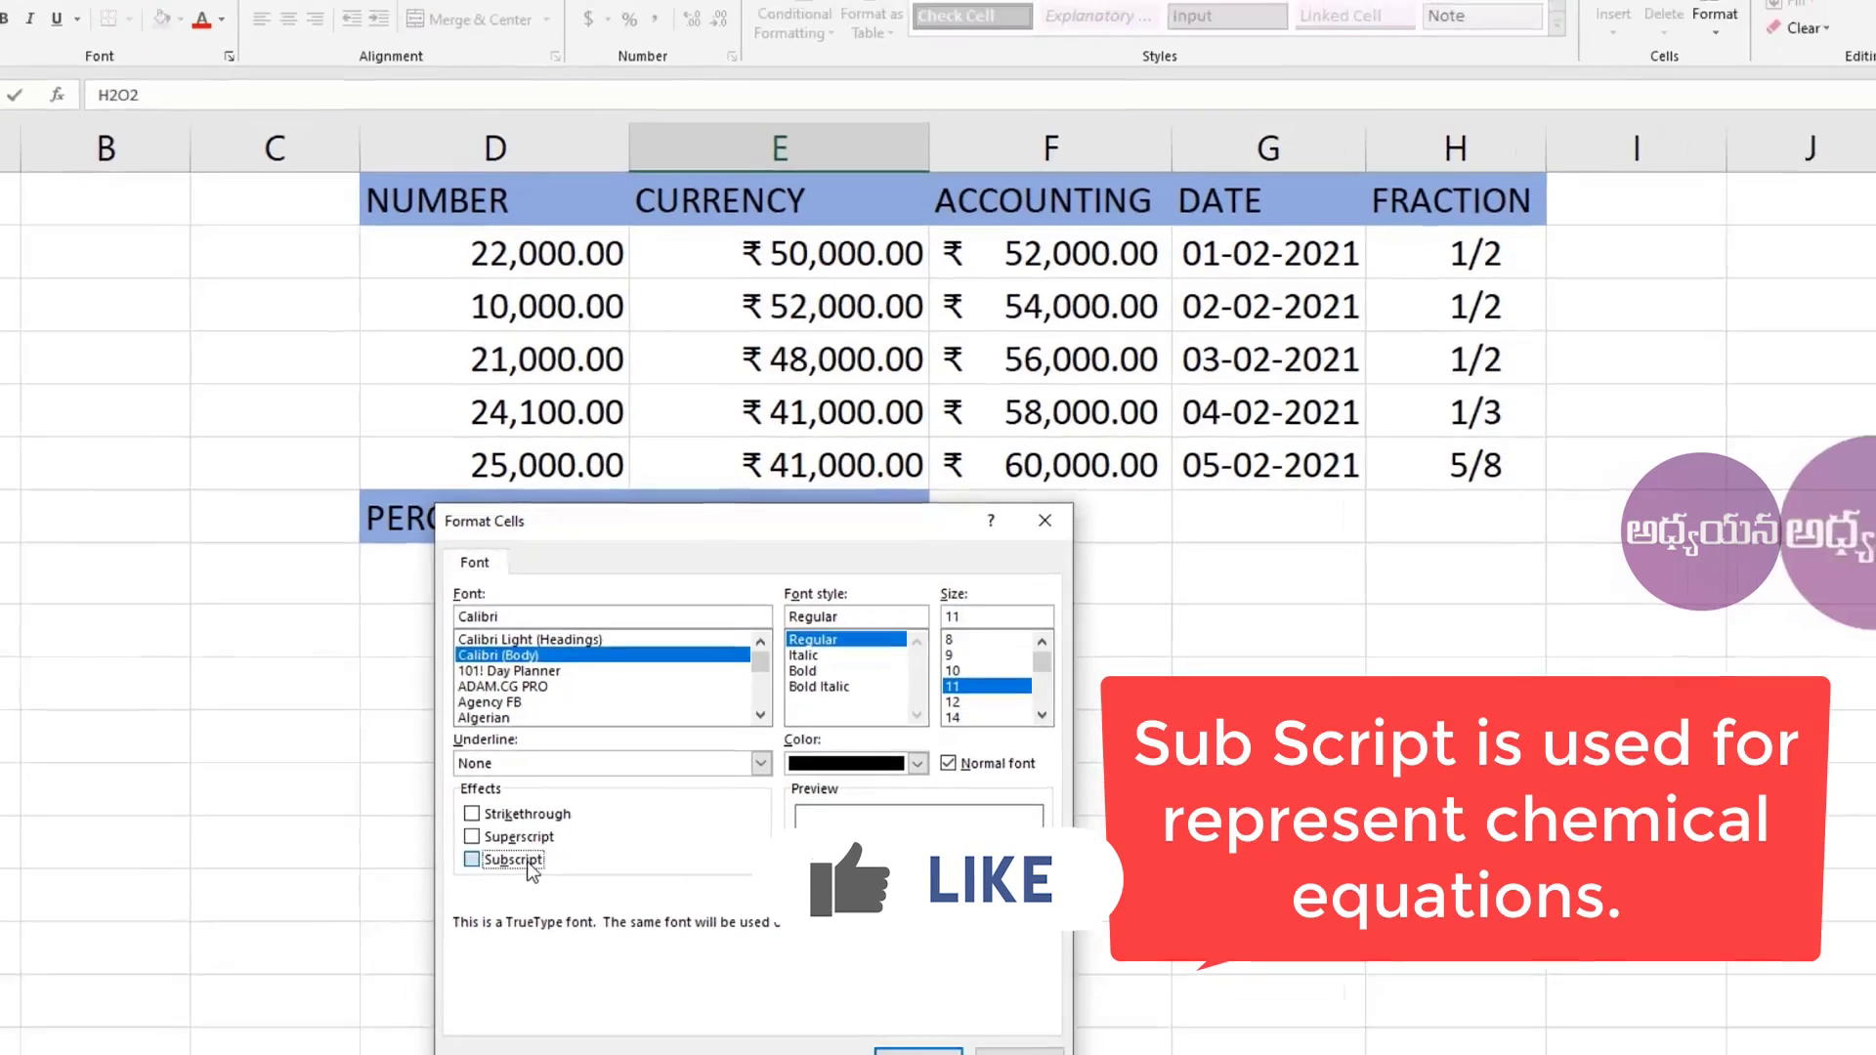
click(533, 860)
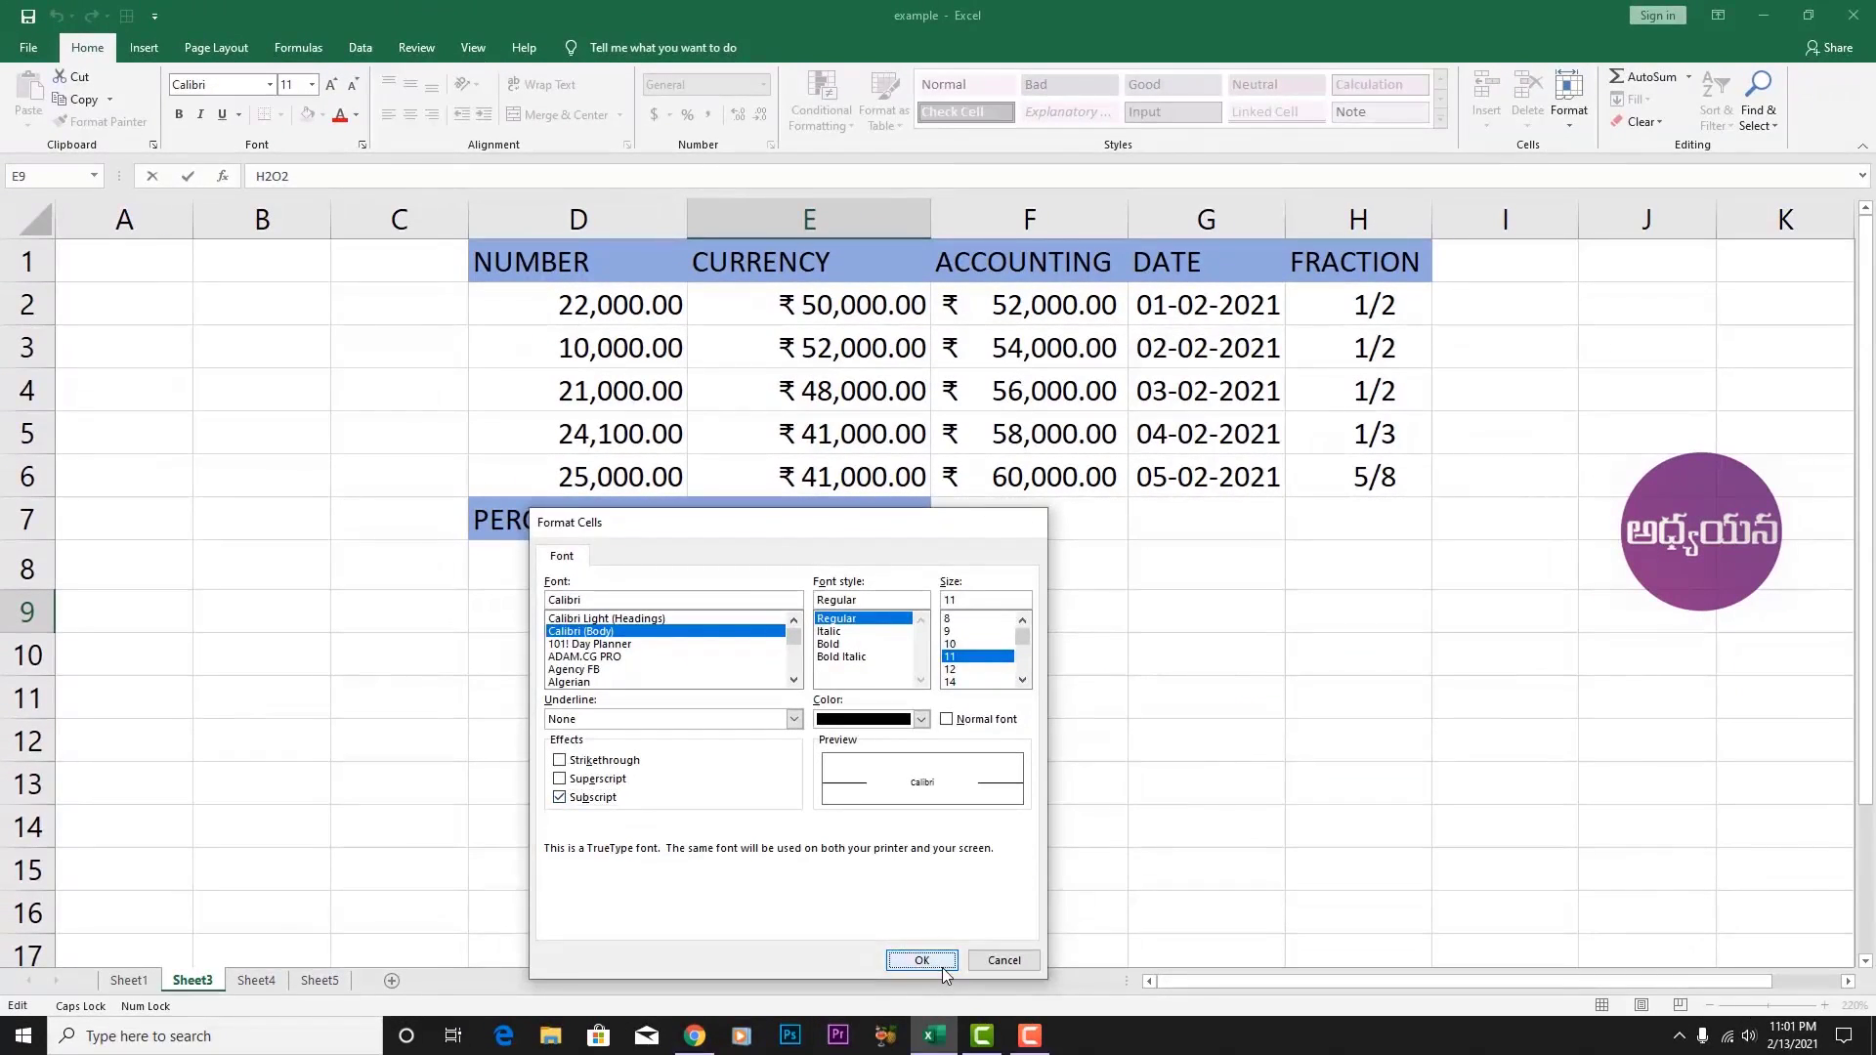
click(919, 1051)
- Apply subscript to the 2 that follows the O in the E9 formula
drag(743, 609, 762, 609)
right_click(753, 610)
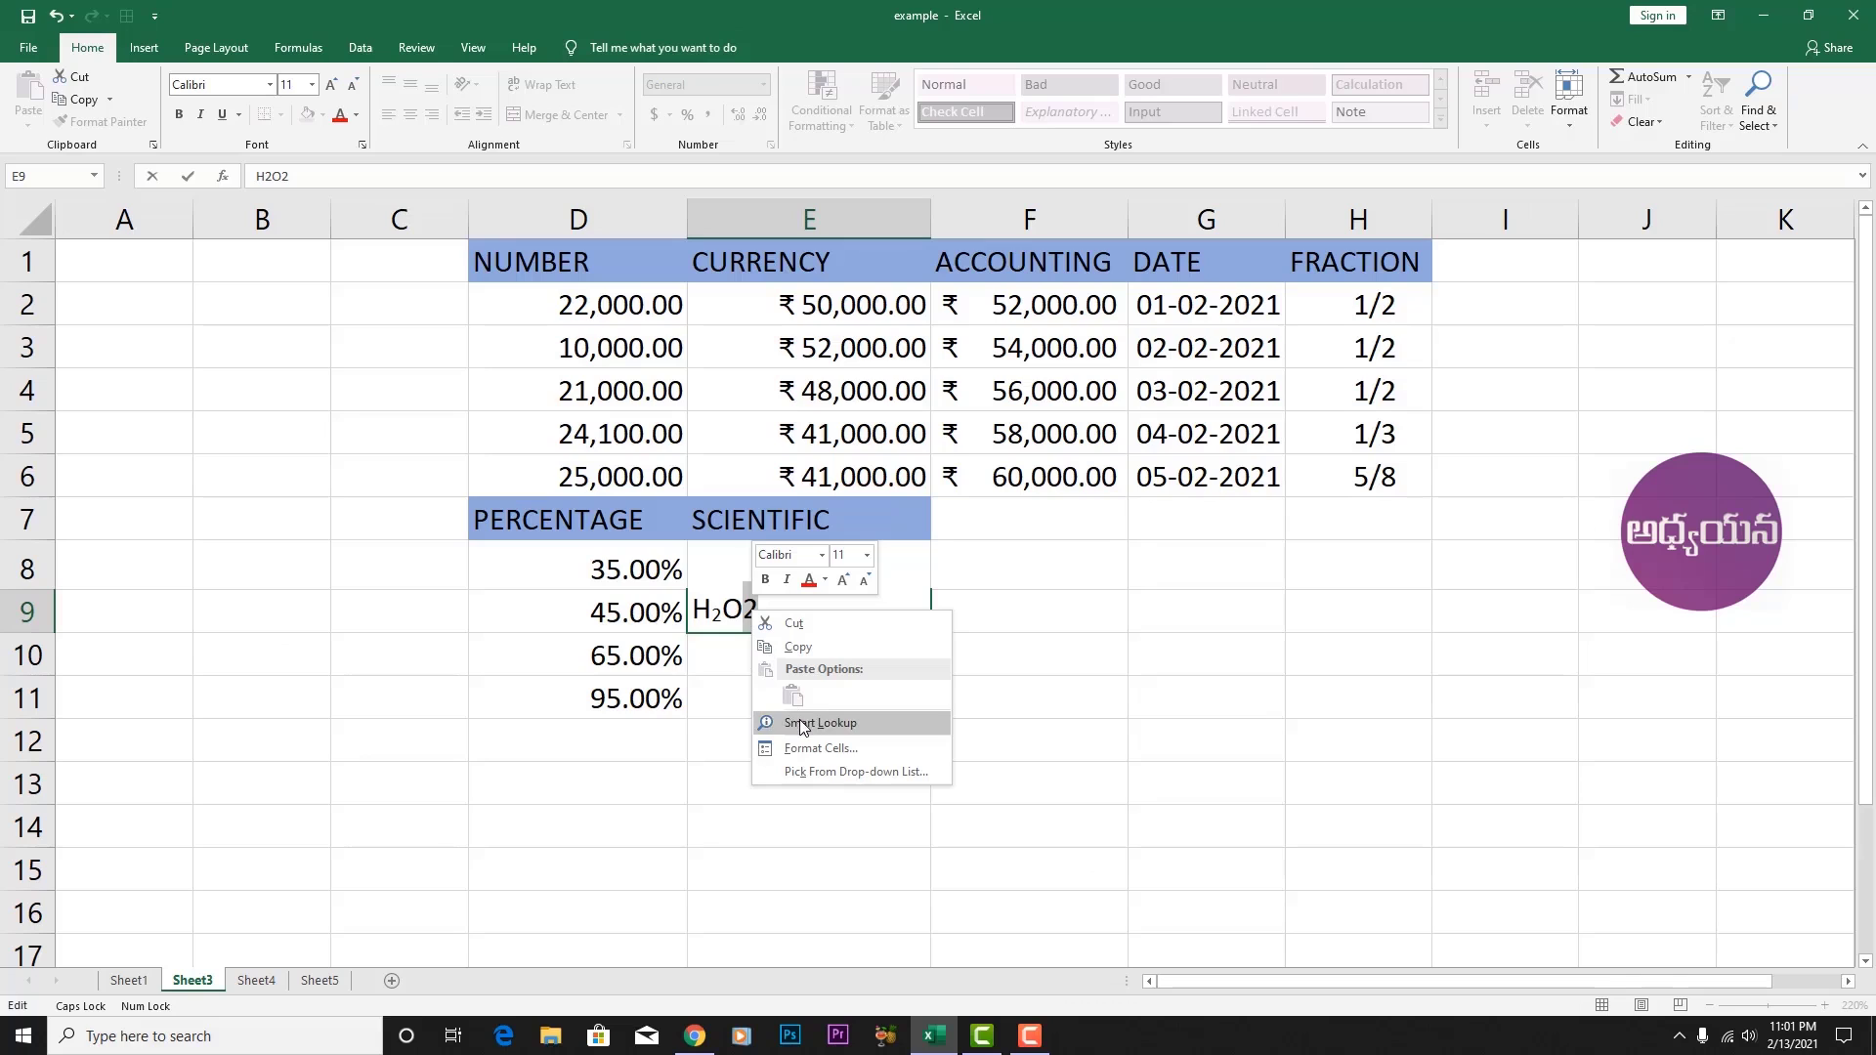
click(811, 749)
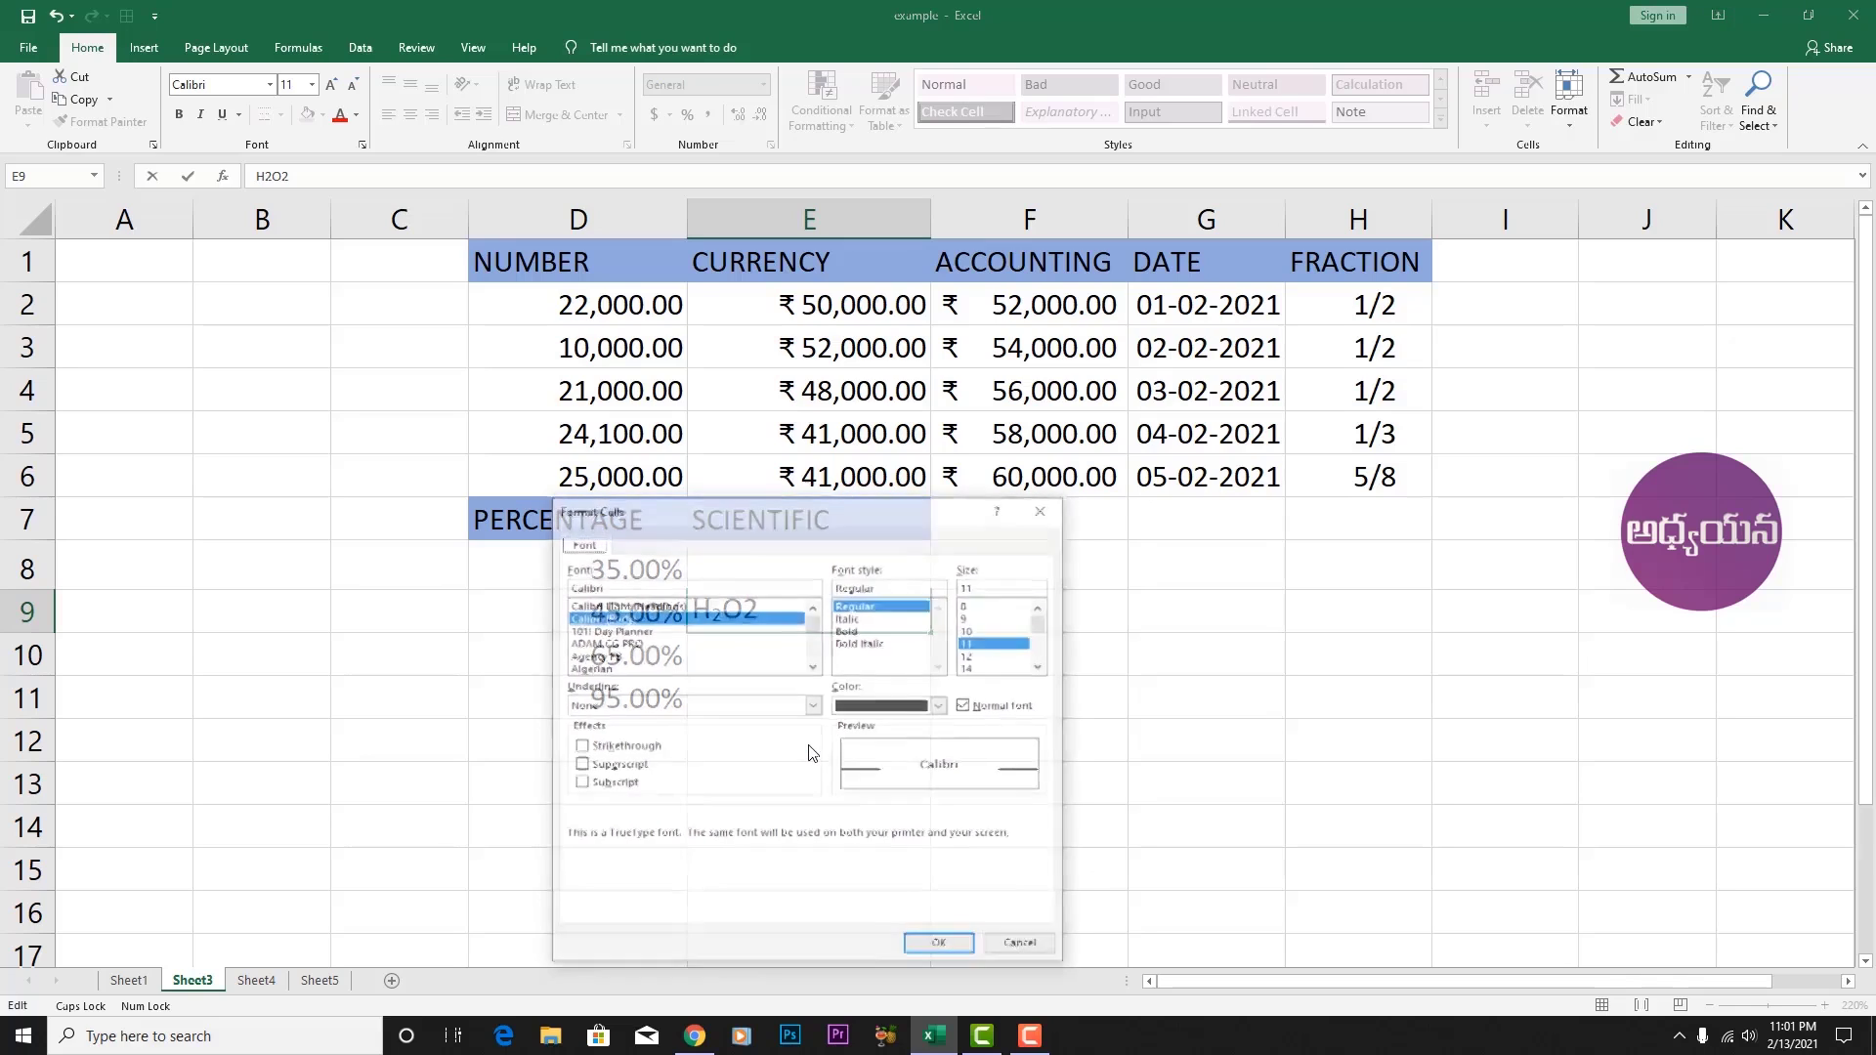
click(579, 784)
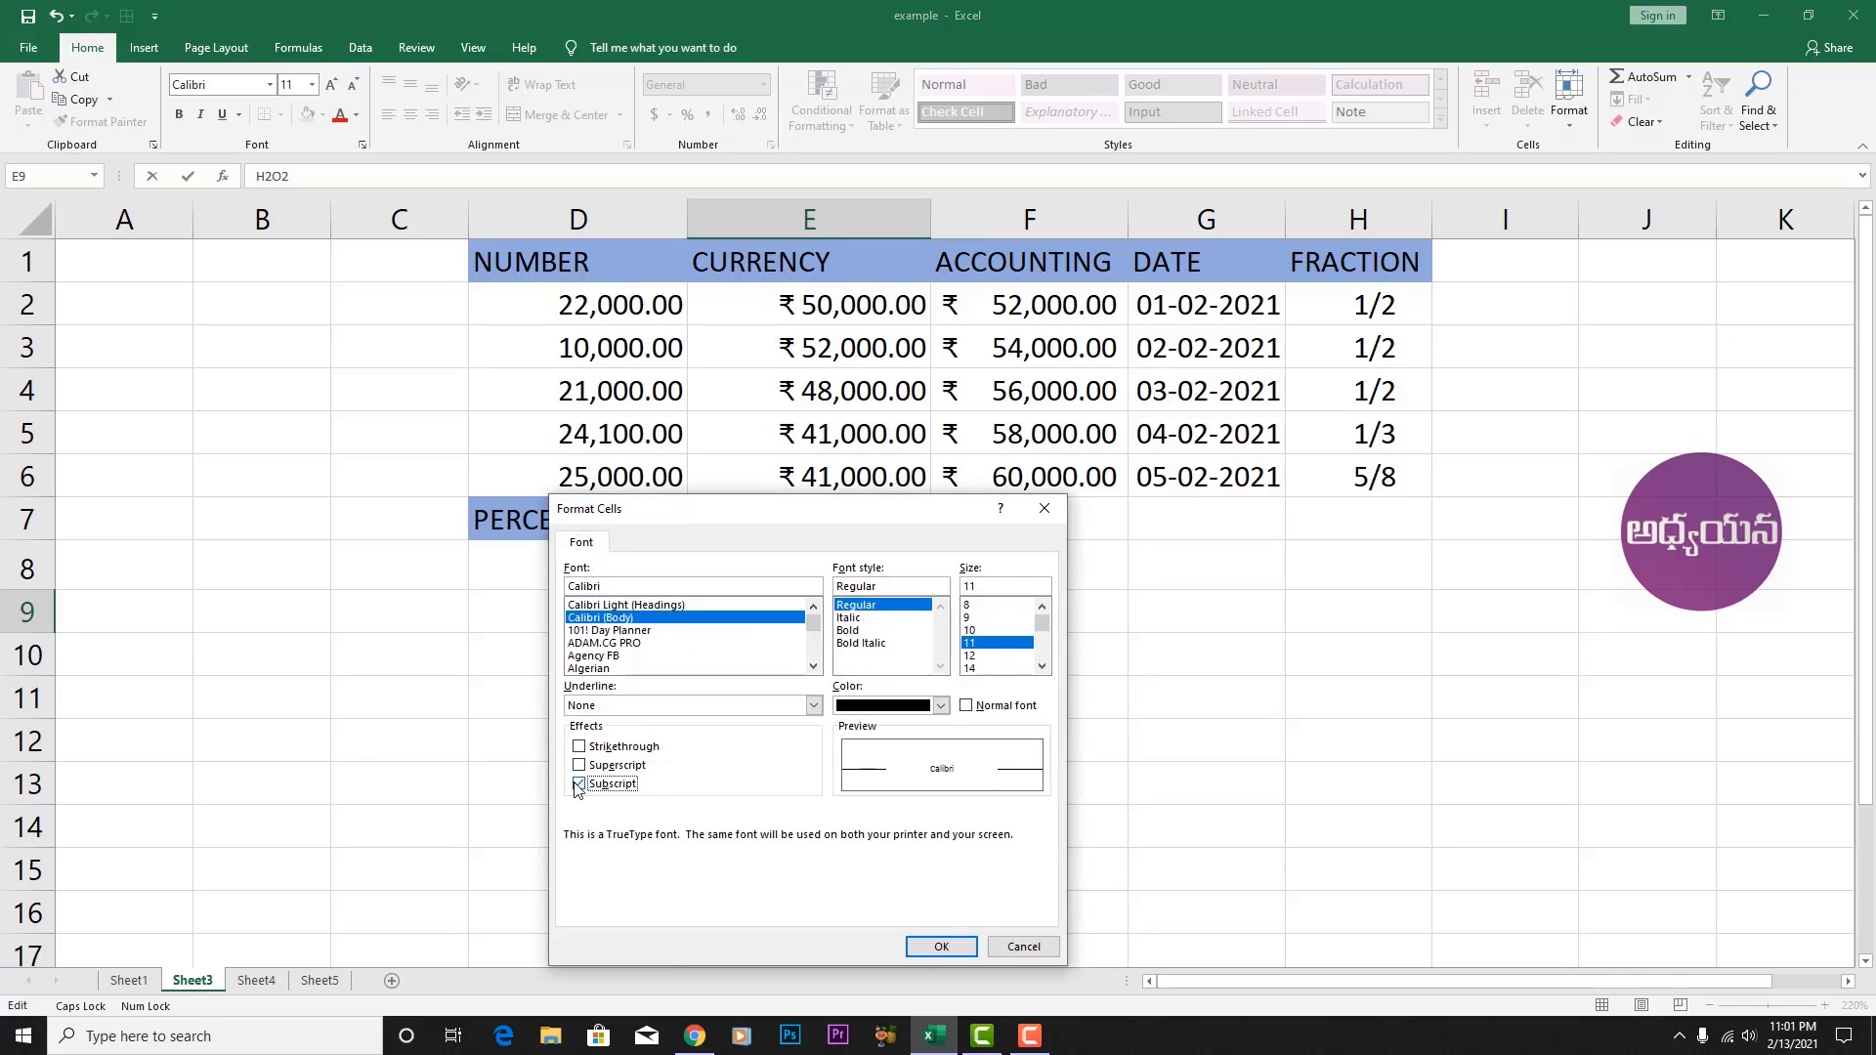
click(949, 946)
click(782, 699)
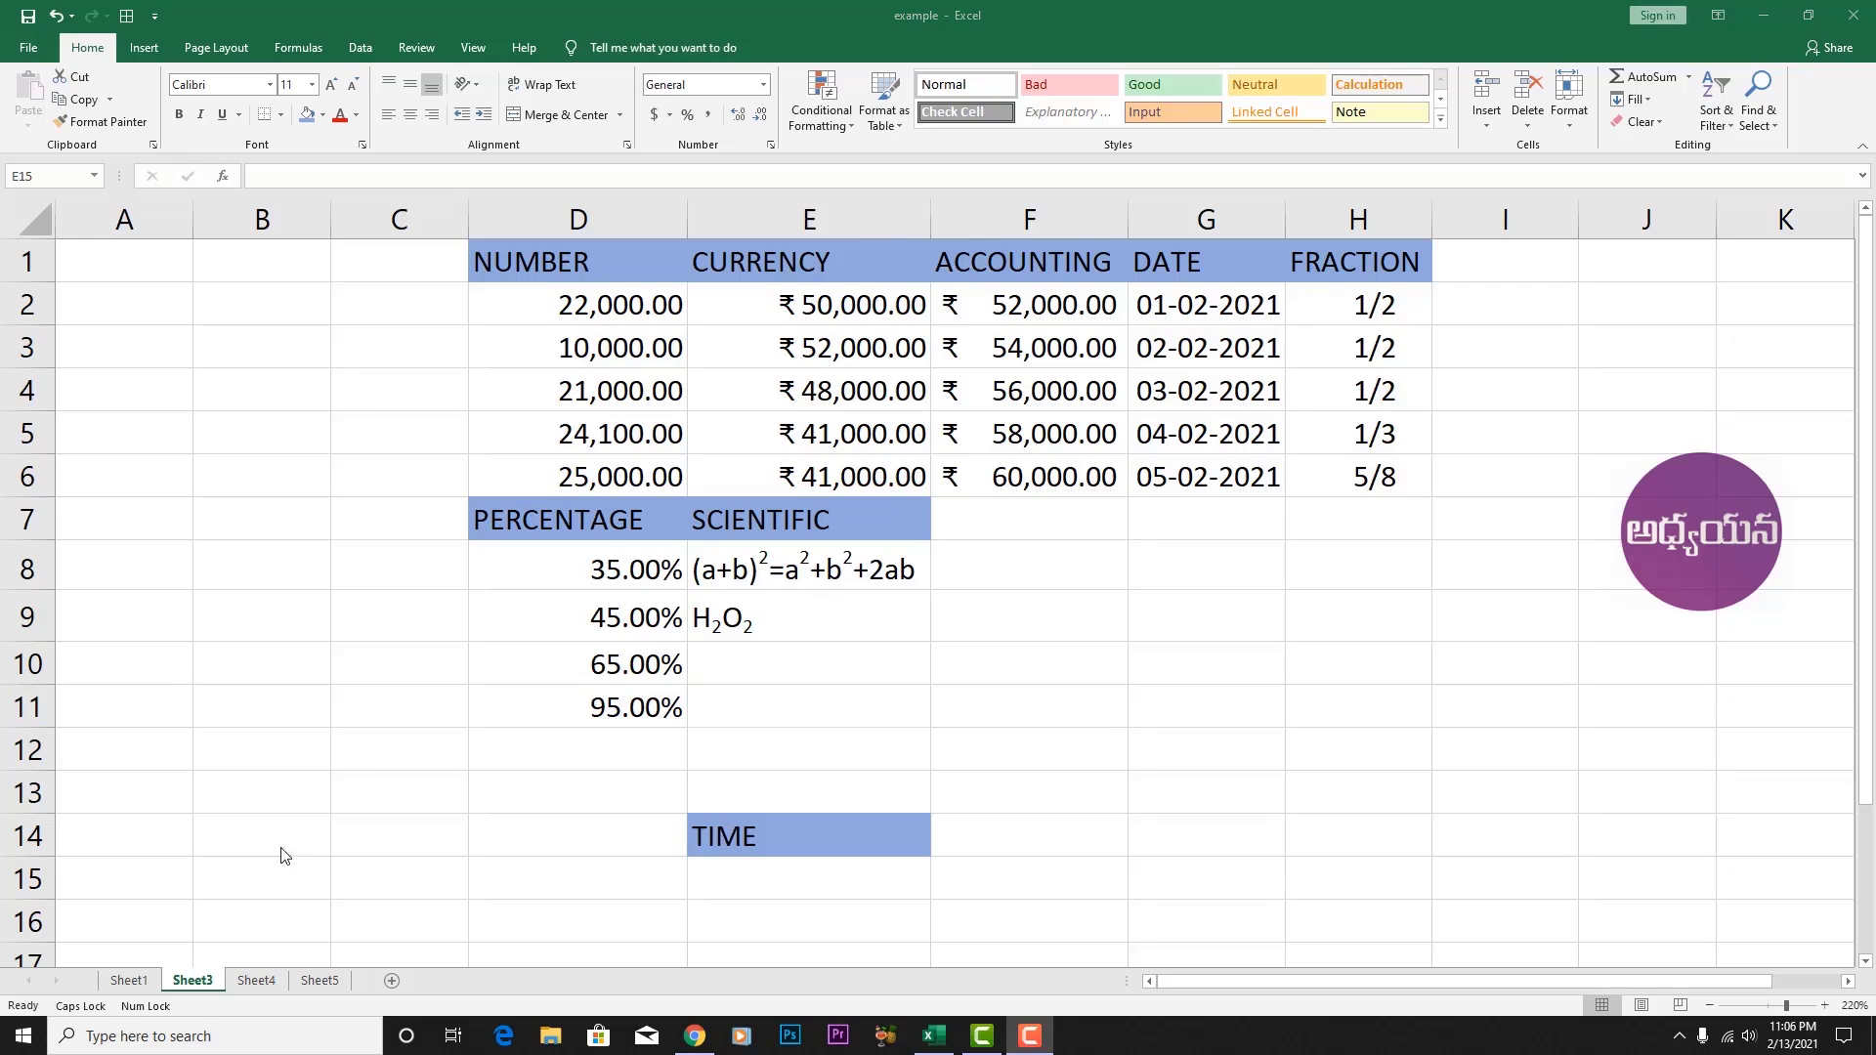
- Enter 6, 7 and 8 in cells E15 to E17 under the TIME heading
scroll(537, 838, down, 1)
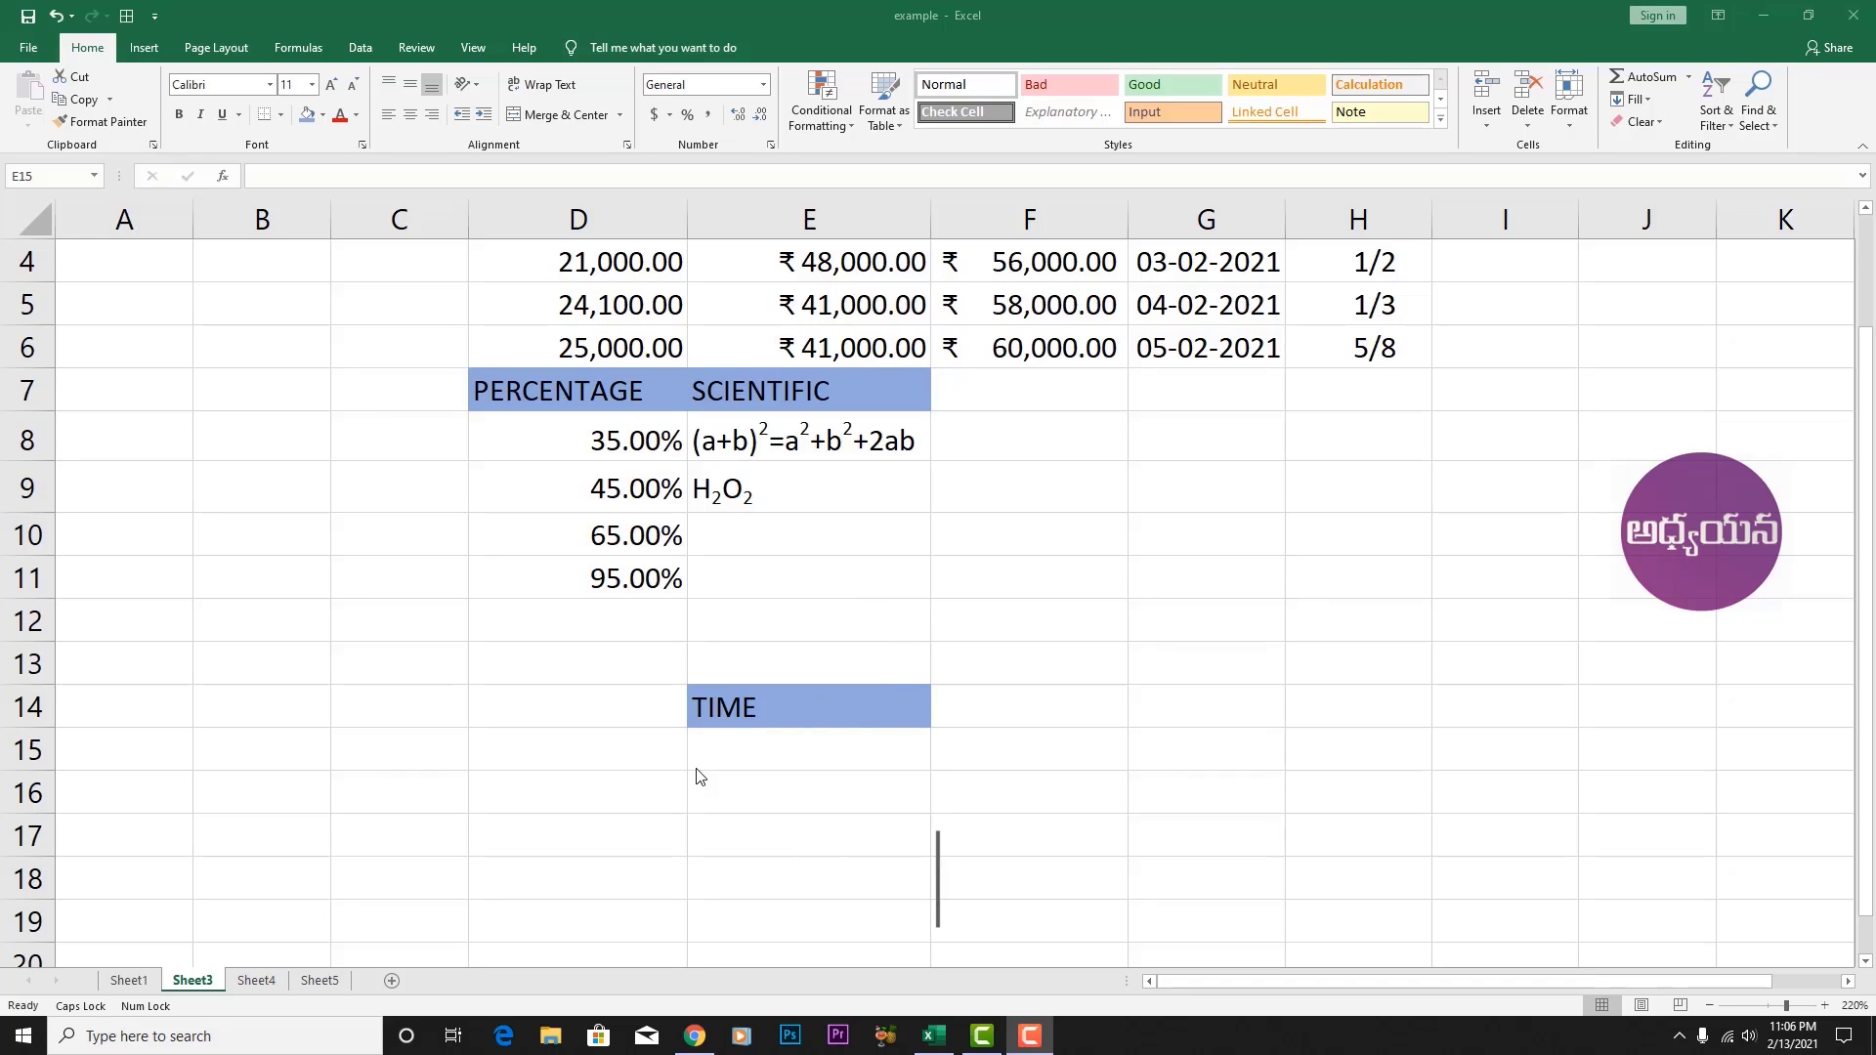
double_click(735, 754)
text(6)
key(Return)
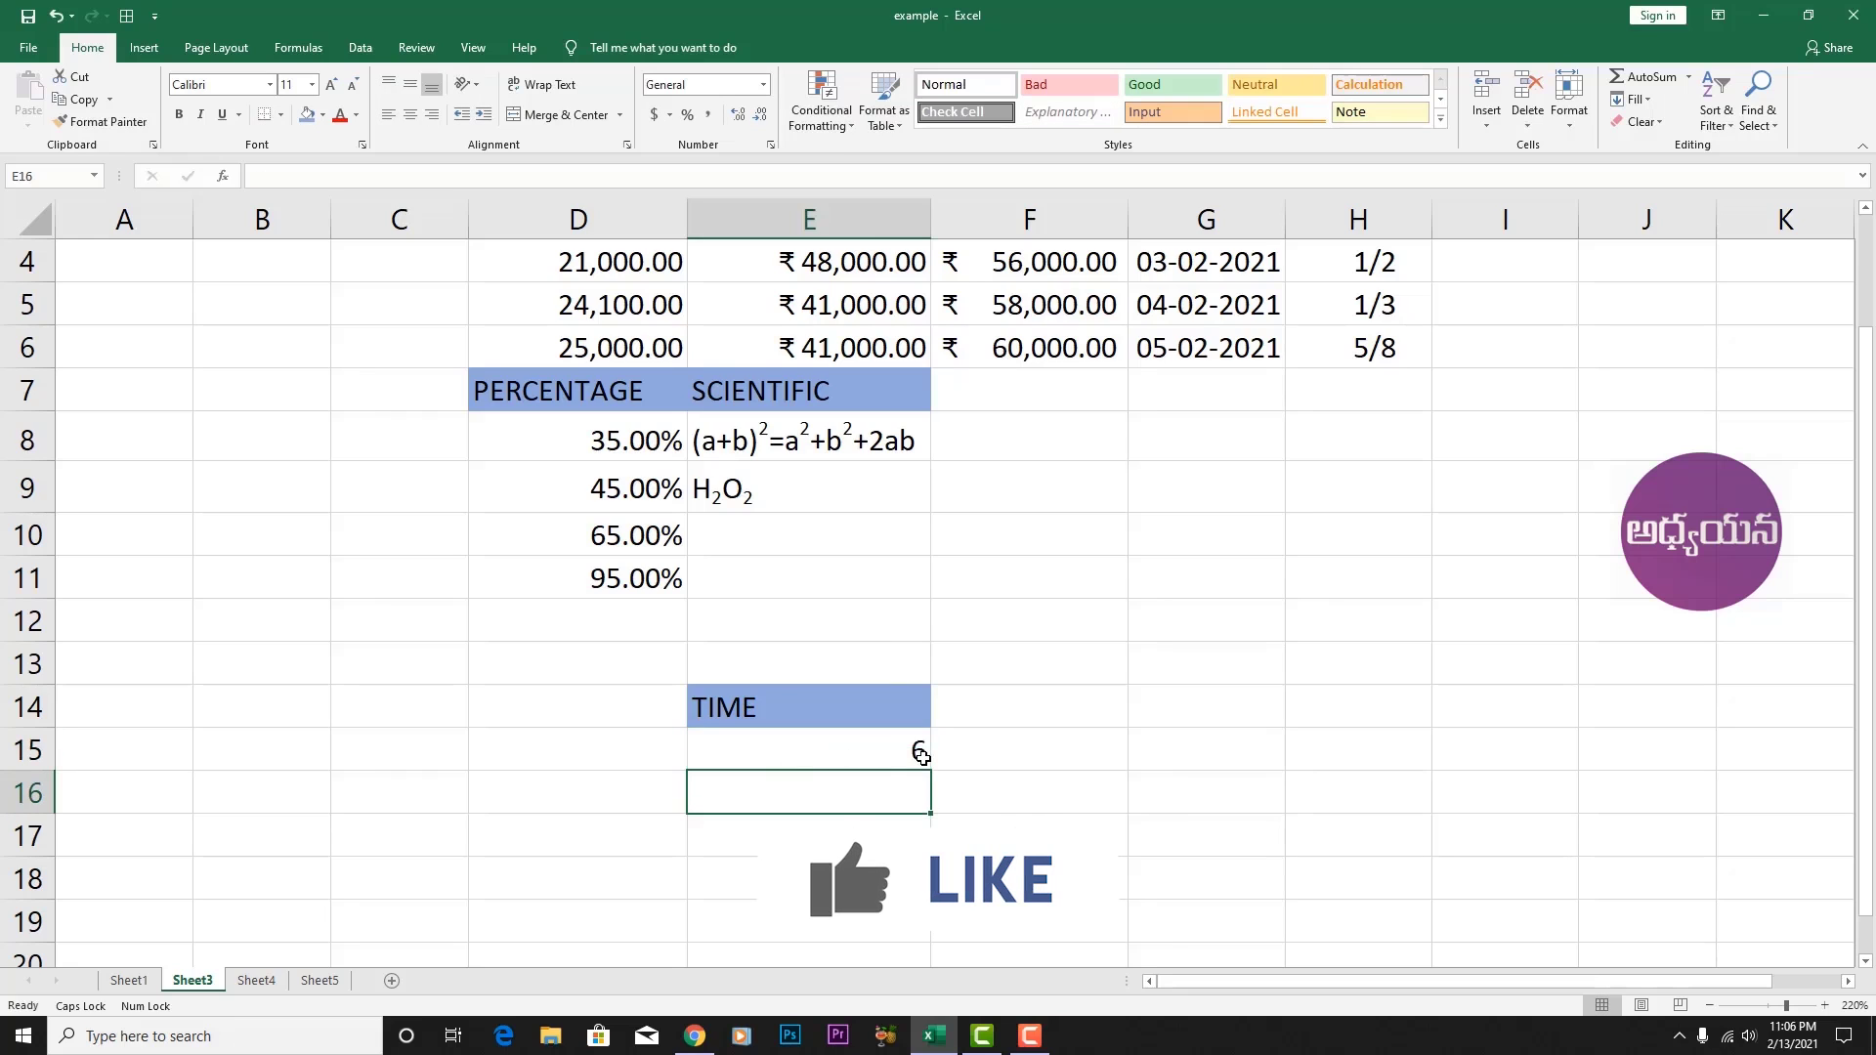
text(7)
key(Return)
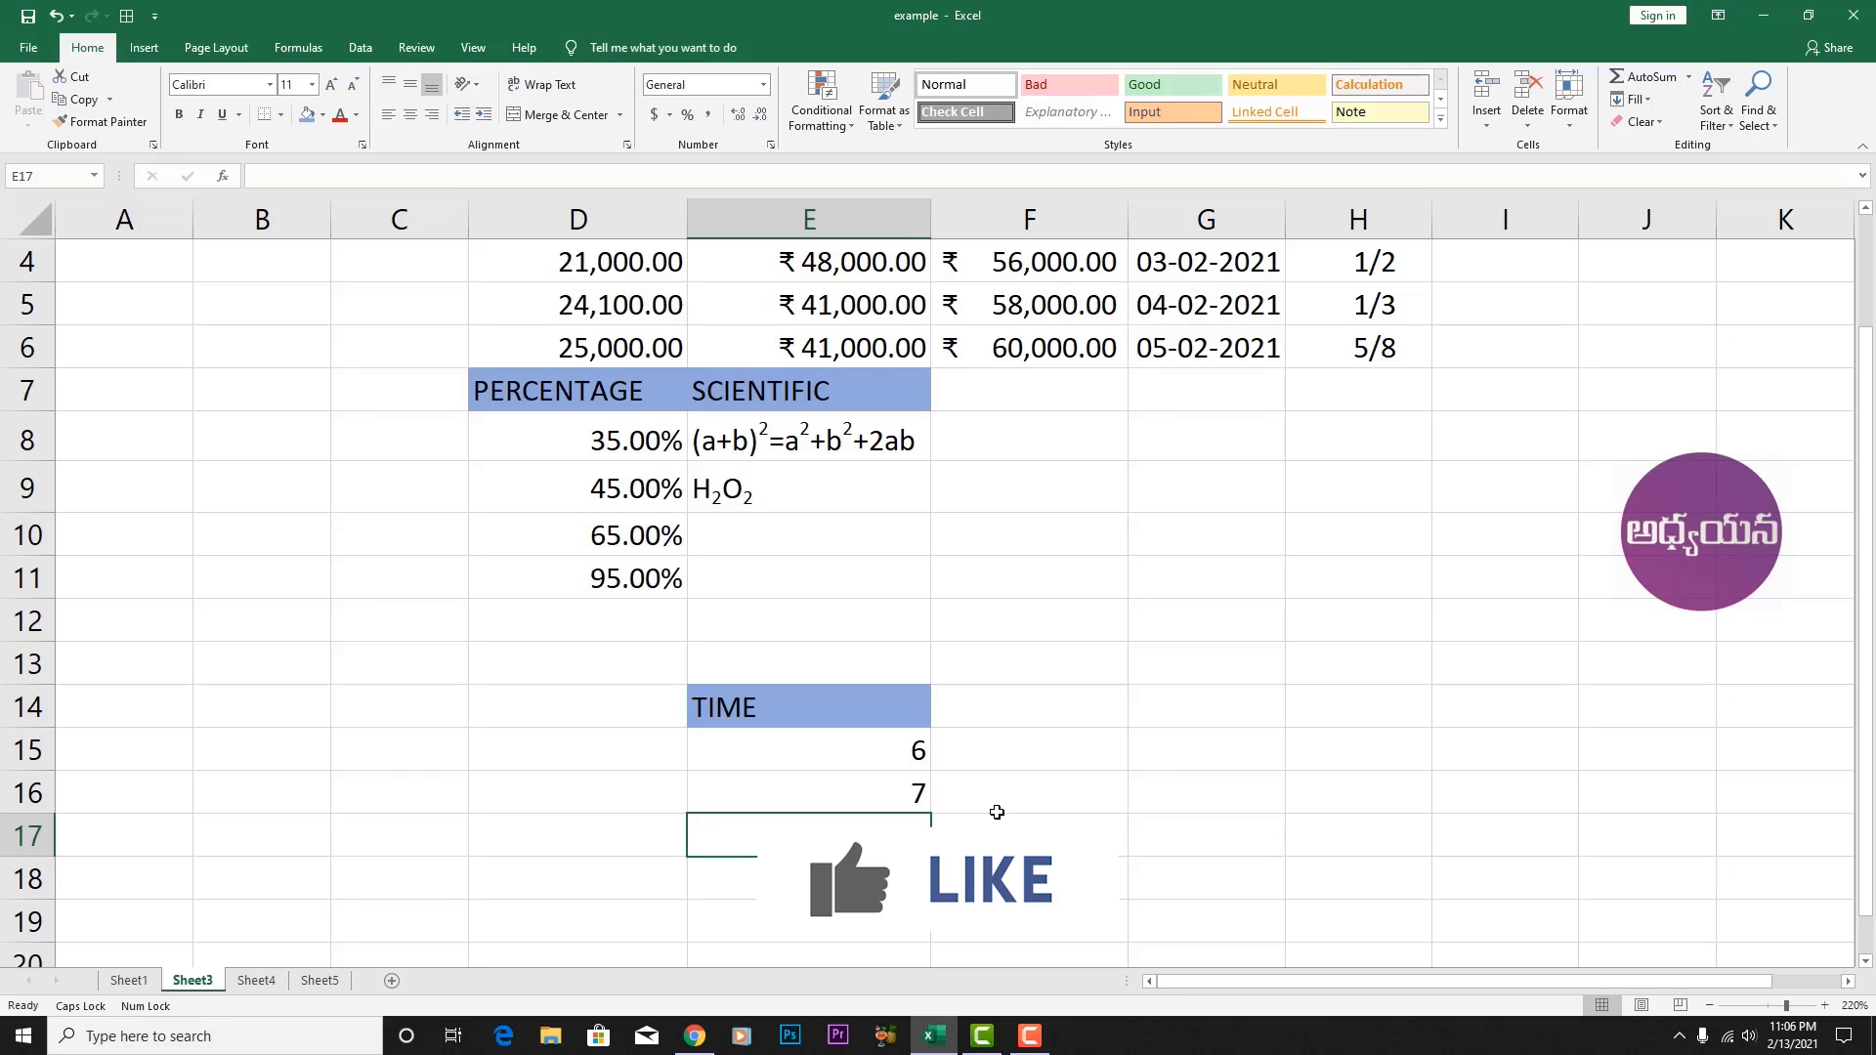
text(8)
key(Return)
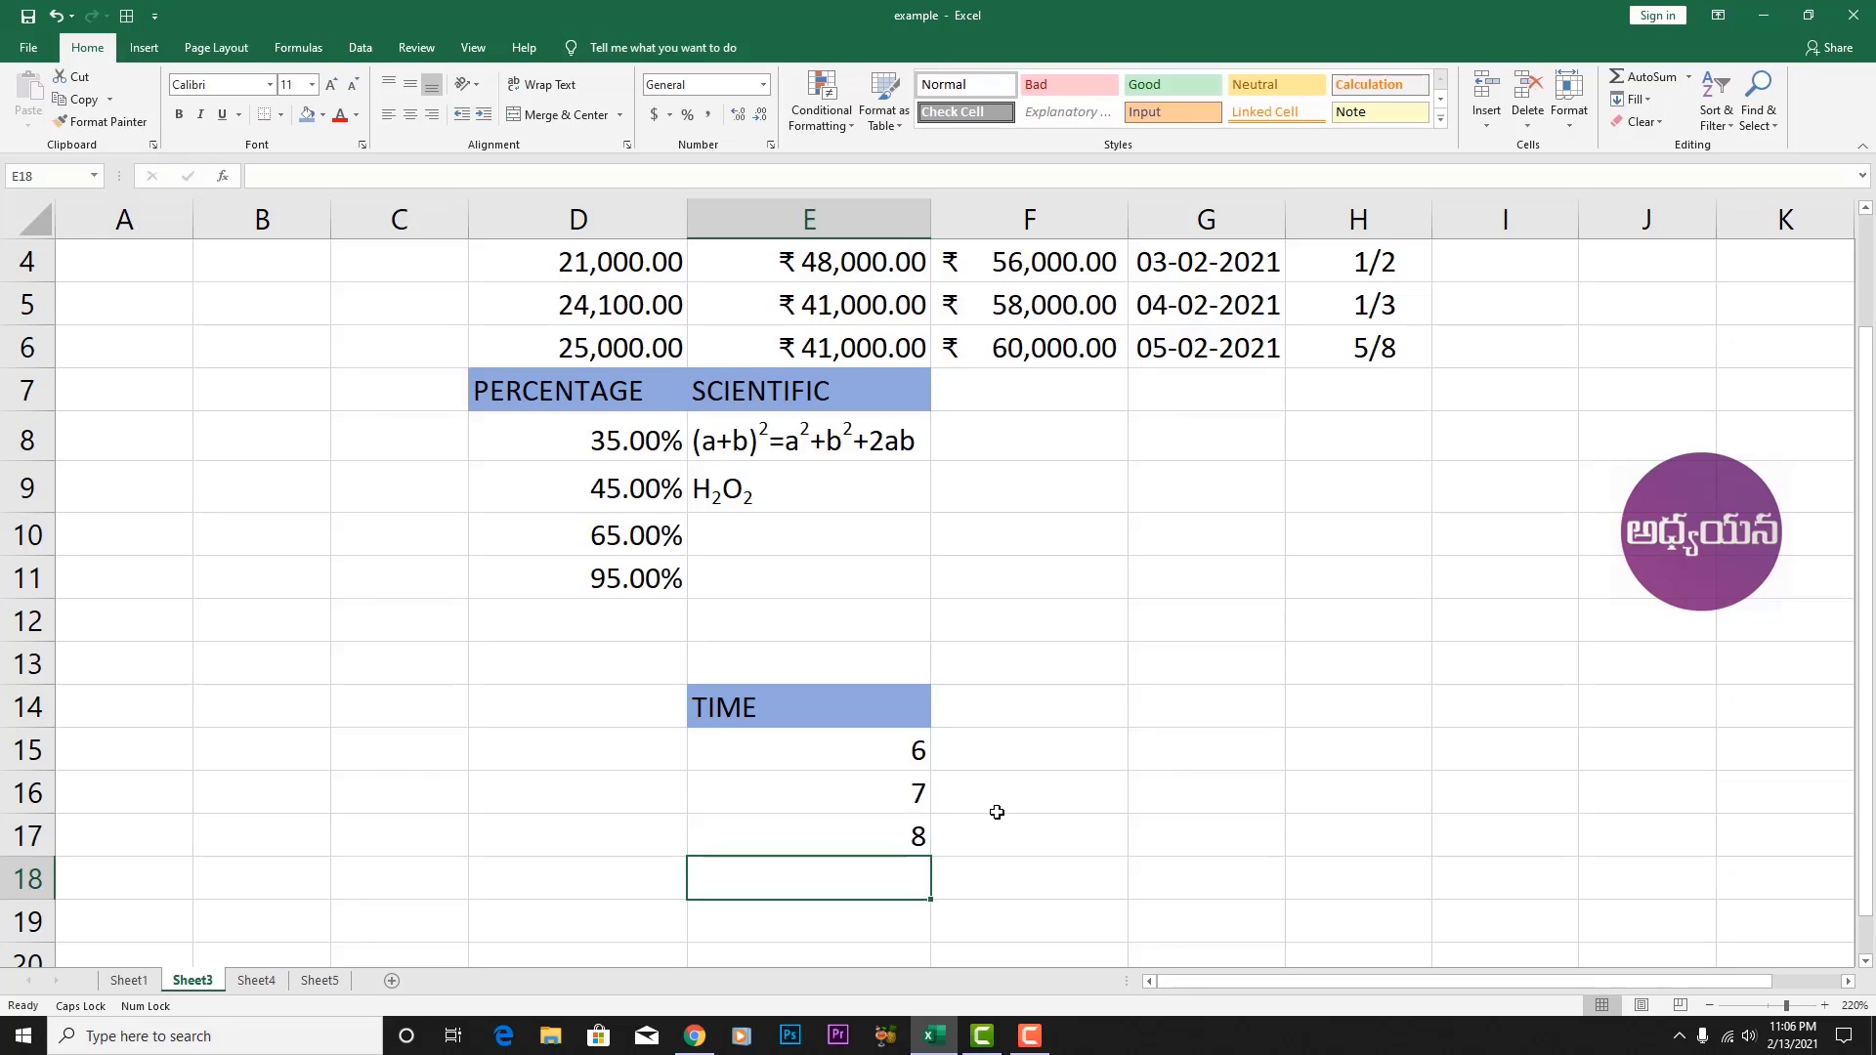
- Format cells E15:E17 as Time with the 1:30:55 PM type
click(889, 755)
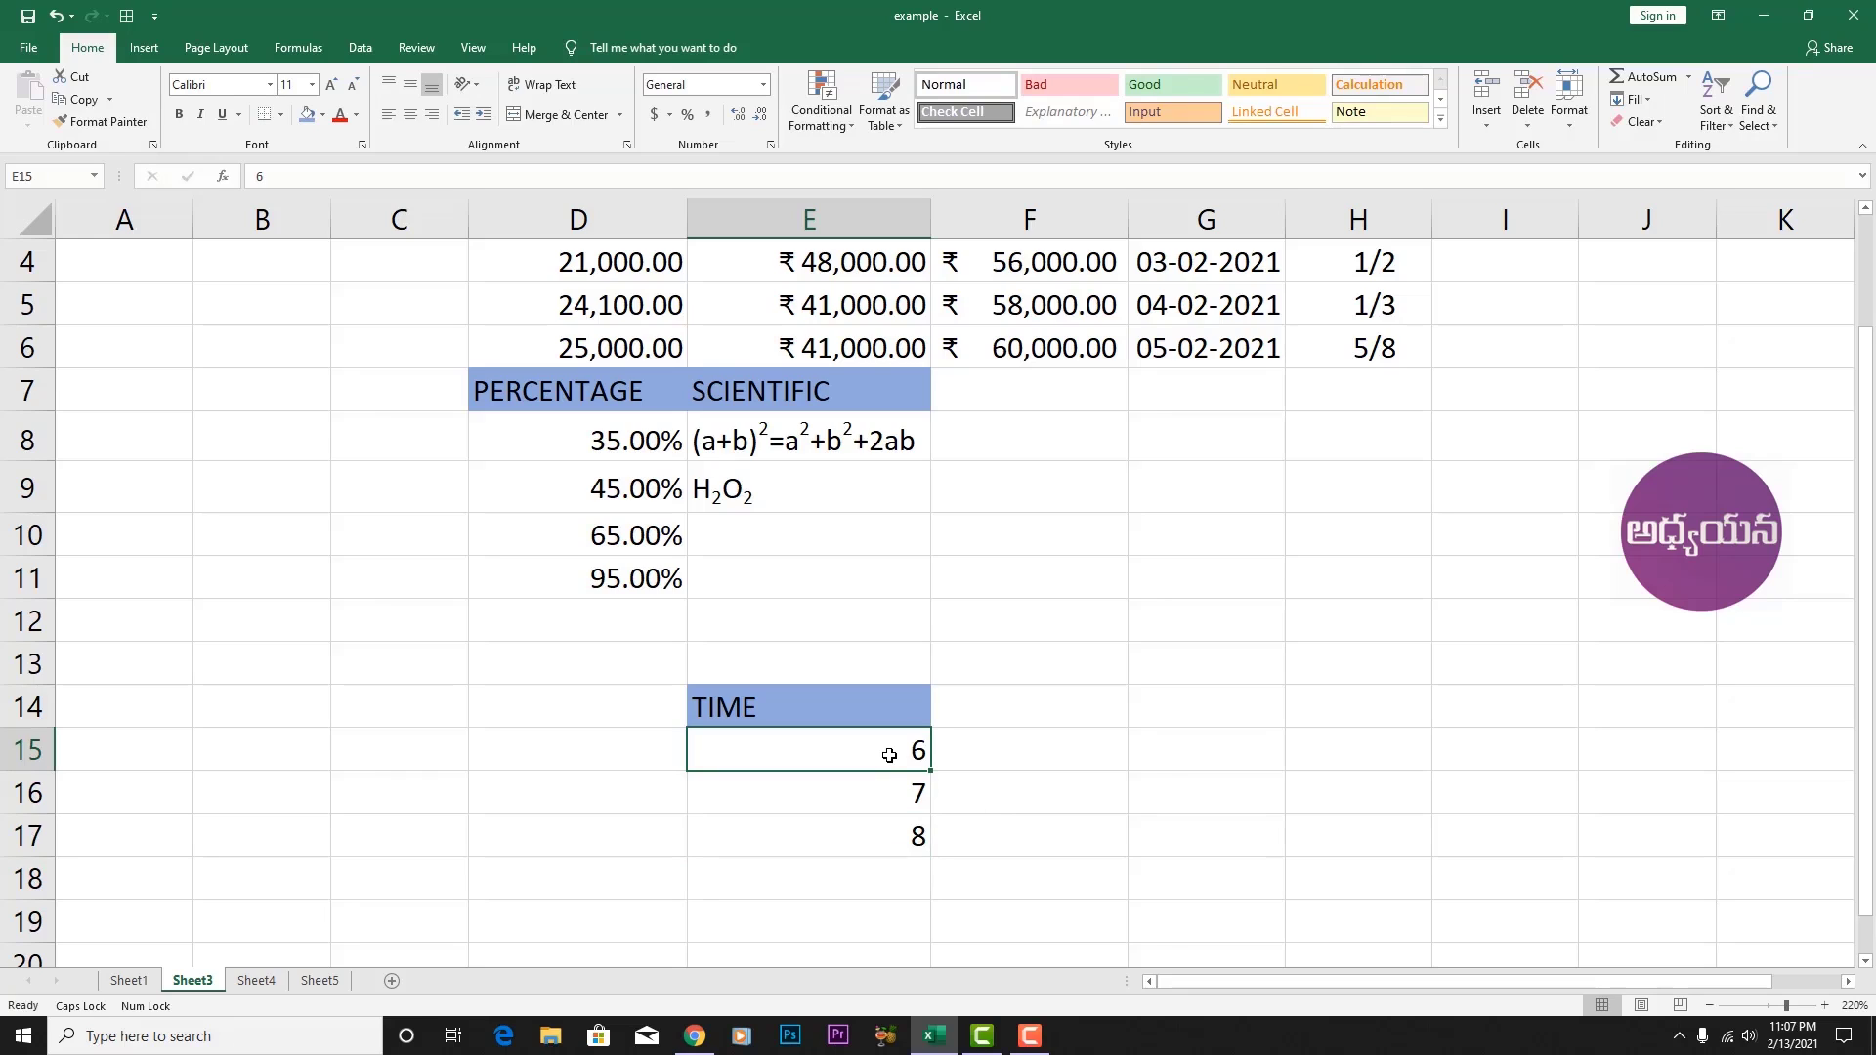
drag(889, 755, 895, 835)
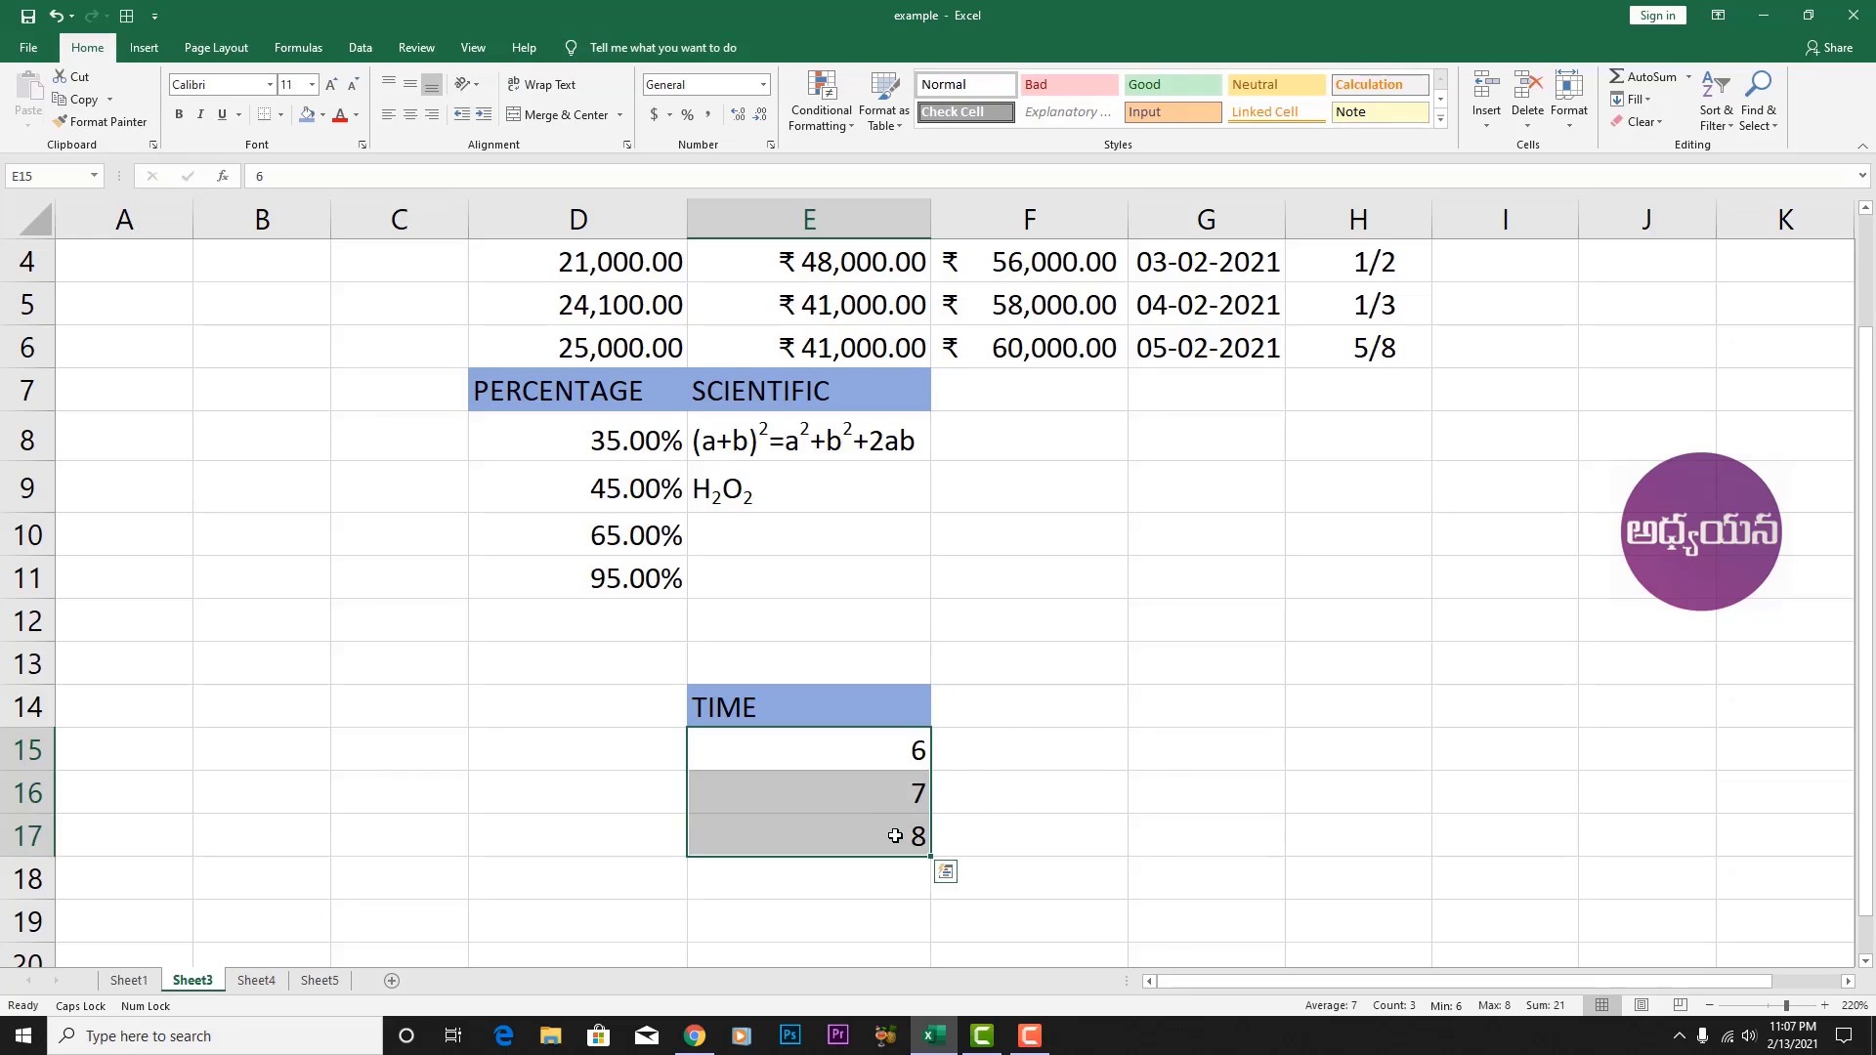
right_click(895, 835)
click(925, 749)
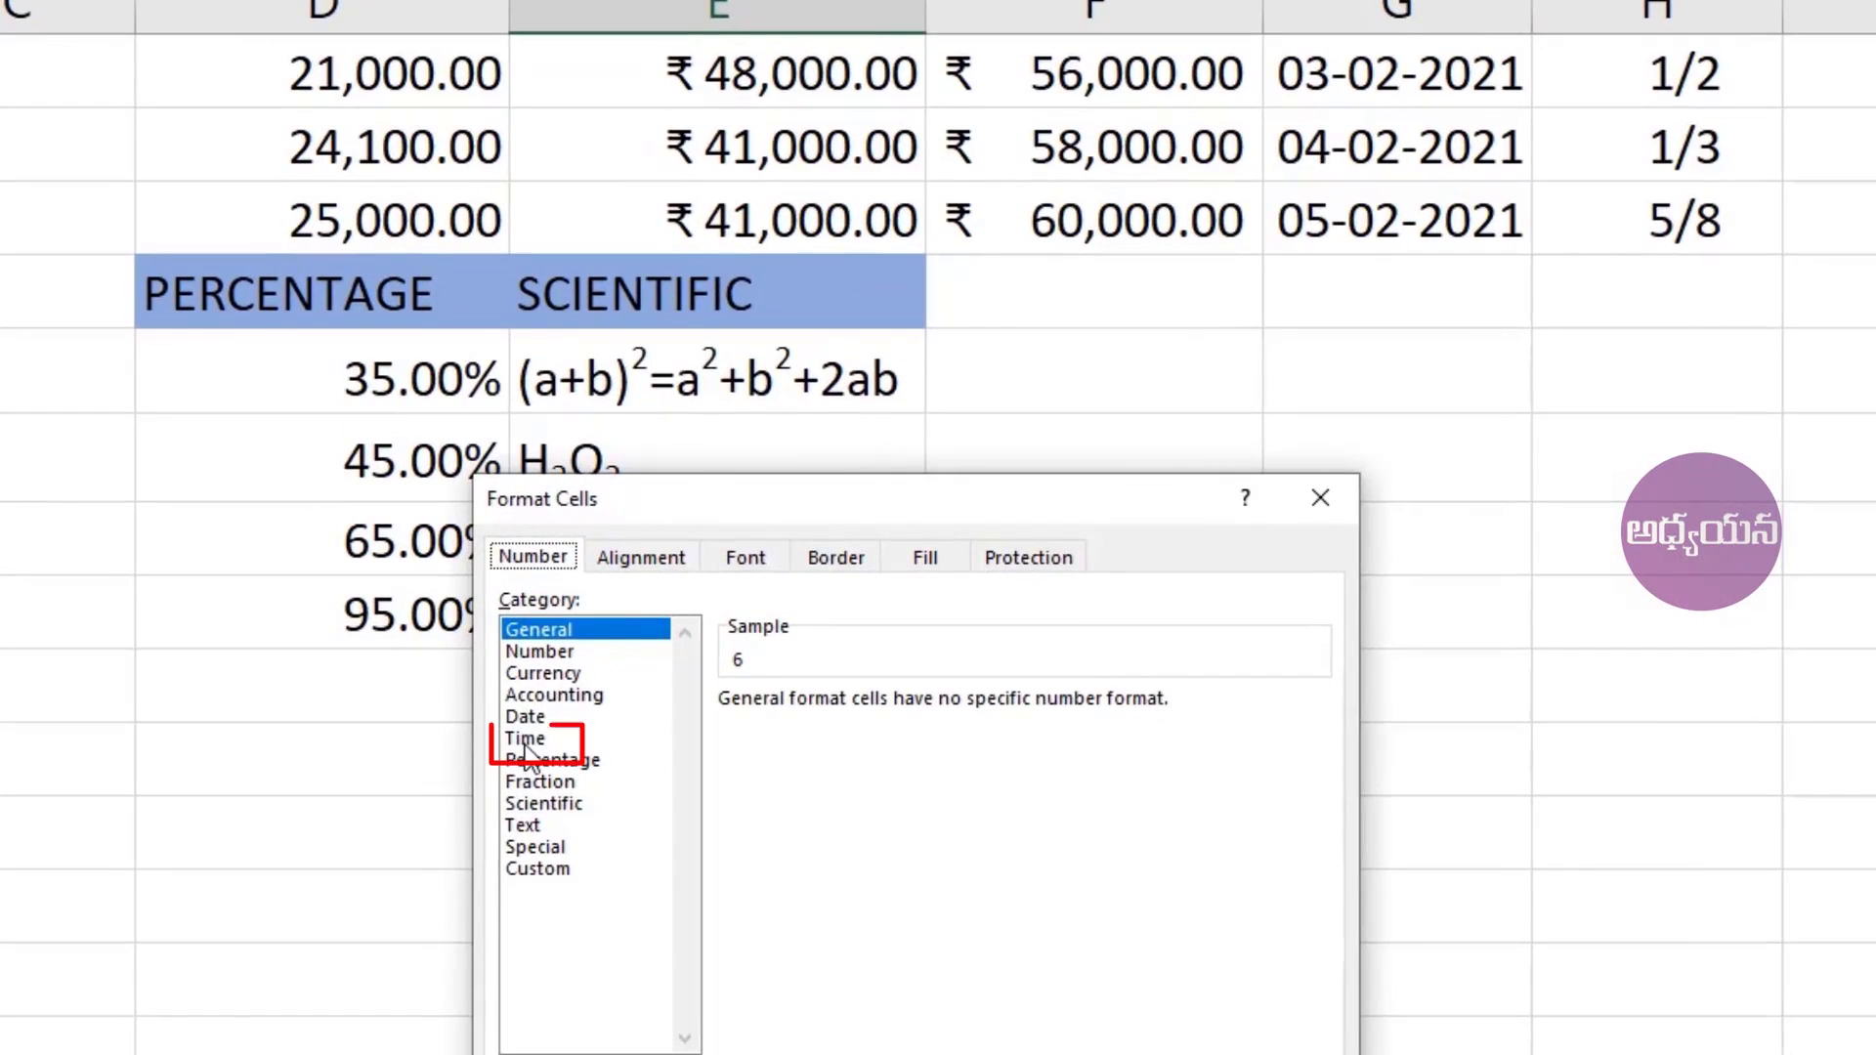
click(524, 740)
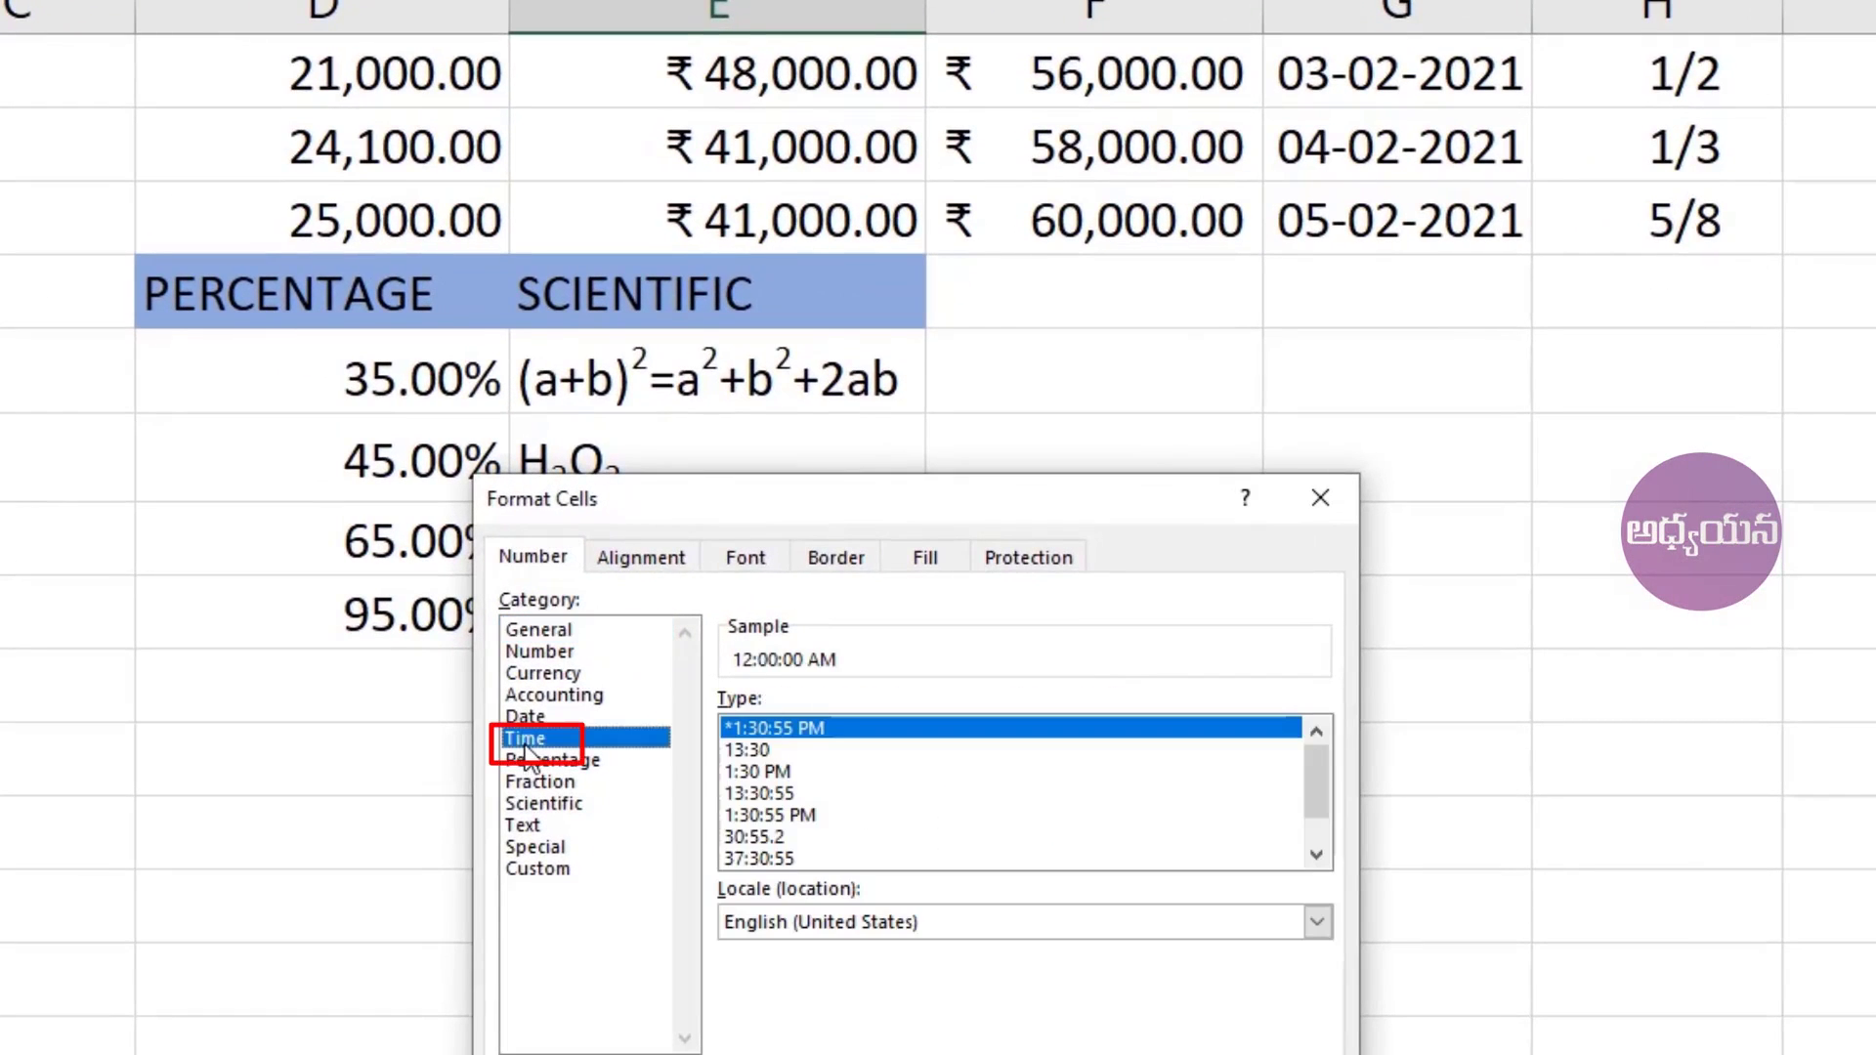
click(773, 772)
click(793, 793)
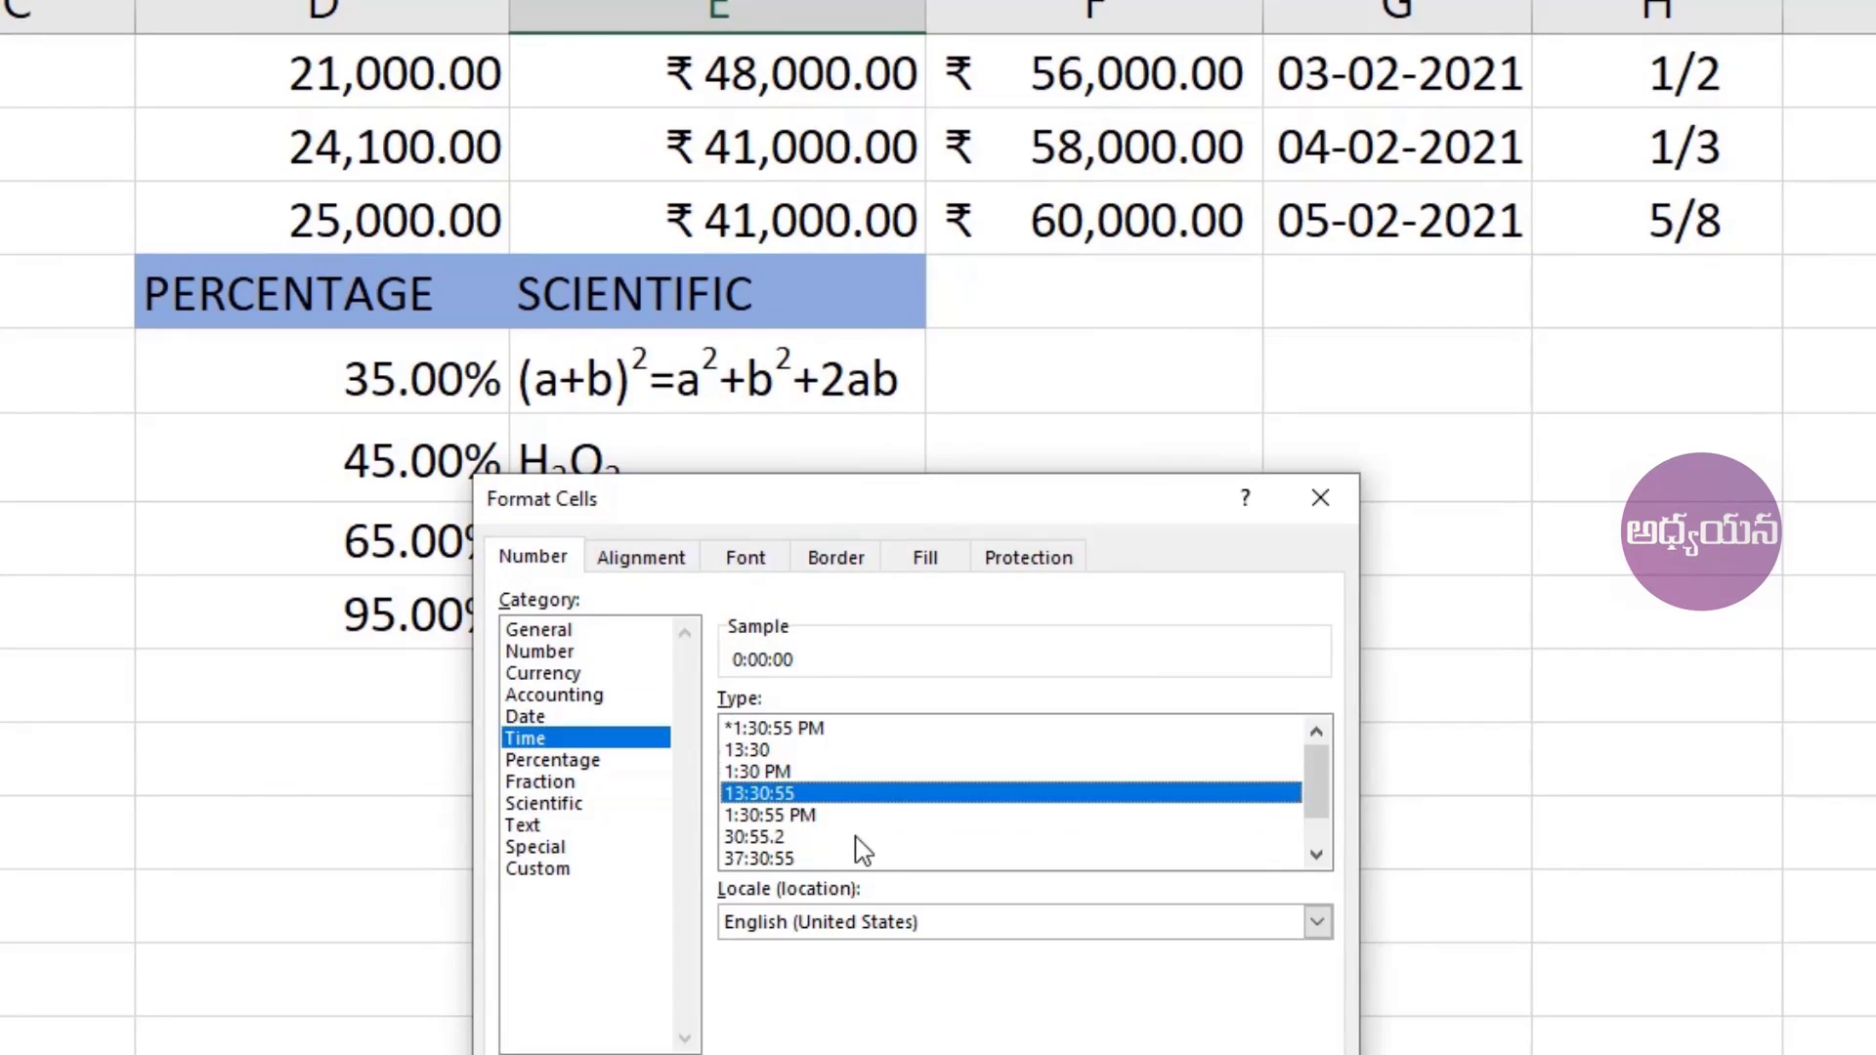
key(Down)
key(Down)
drag(1319, 819, 1319, 842)
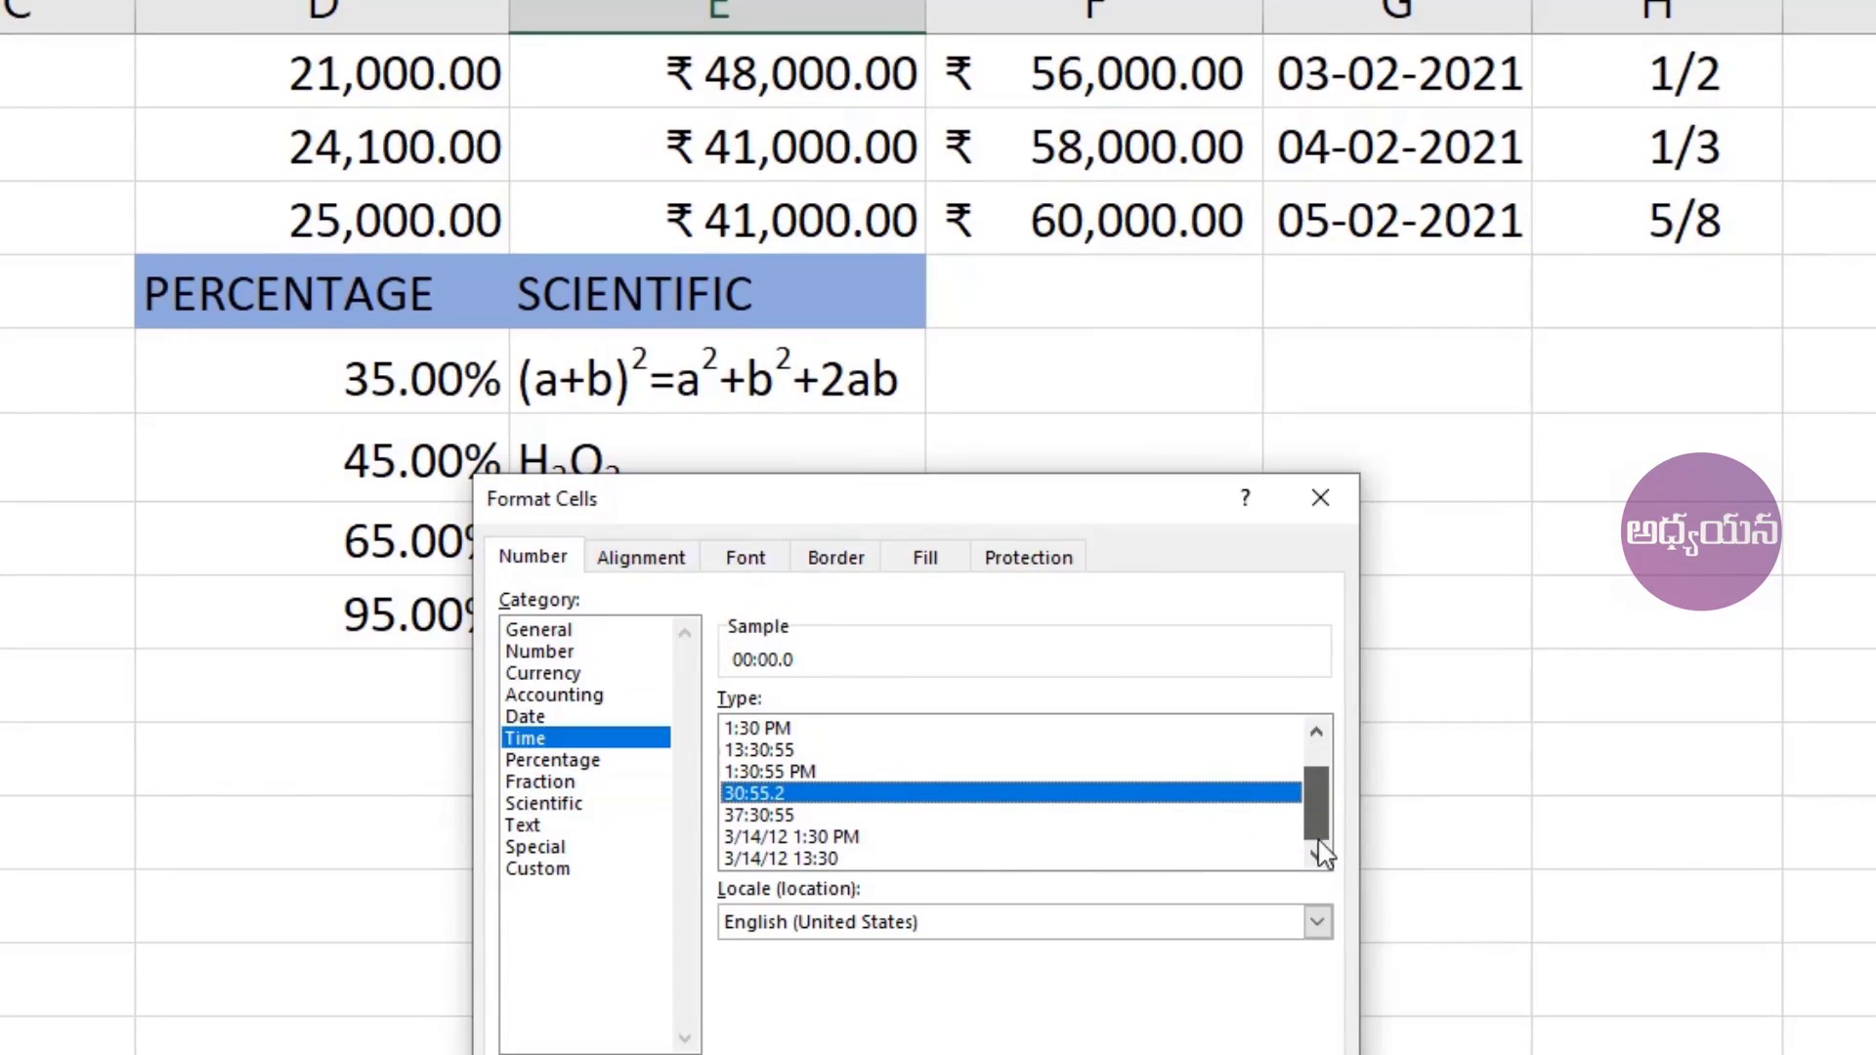
click(806, 772)
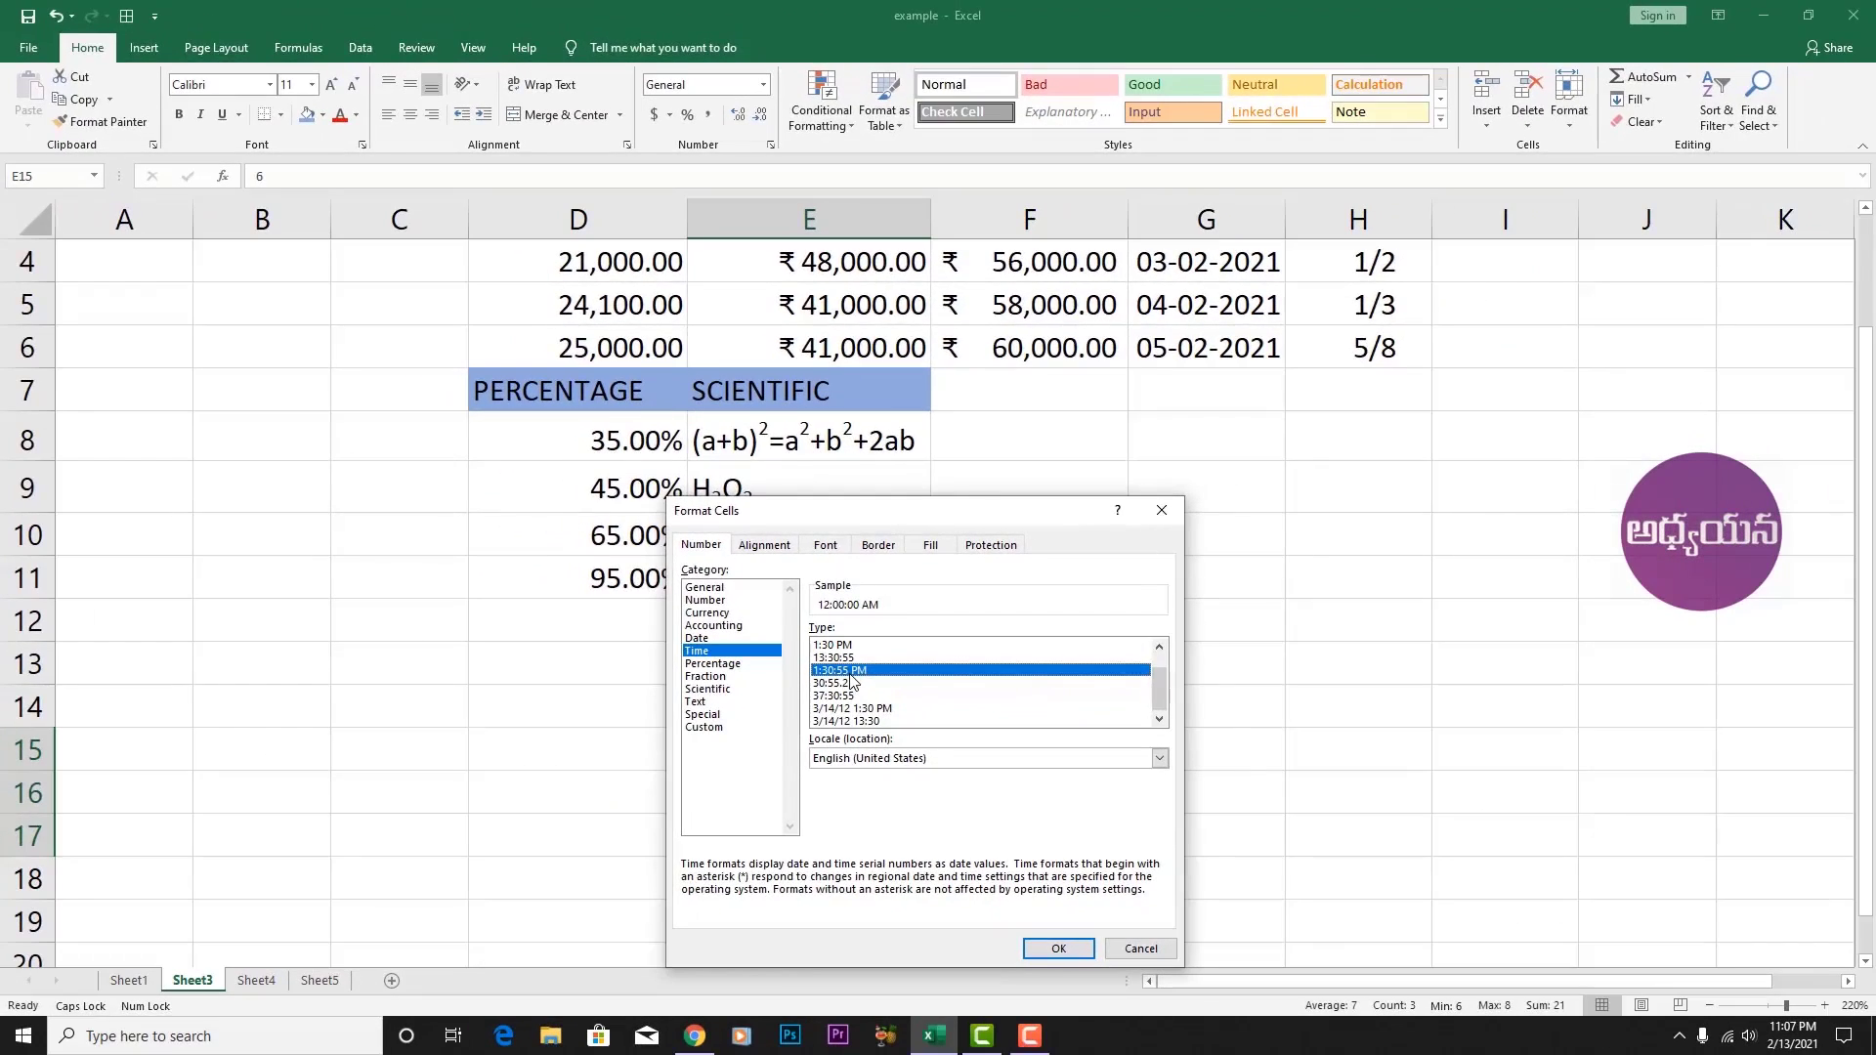
click(1058, 991)
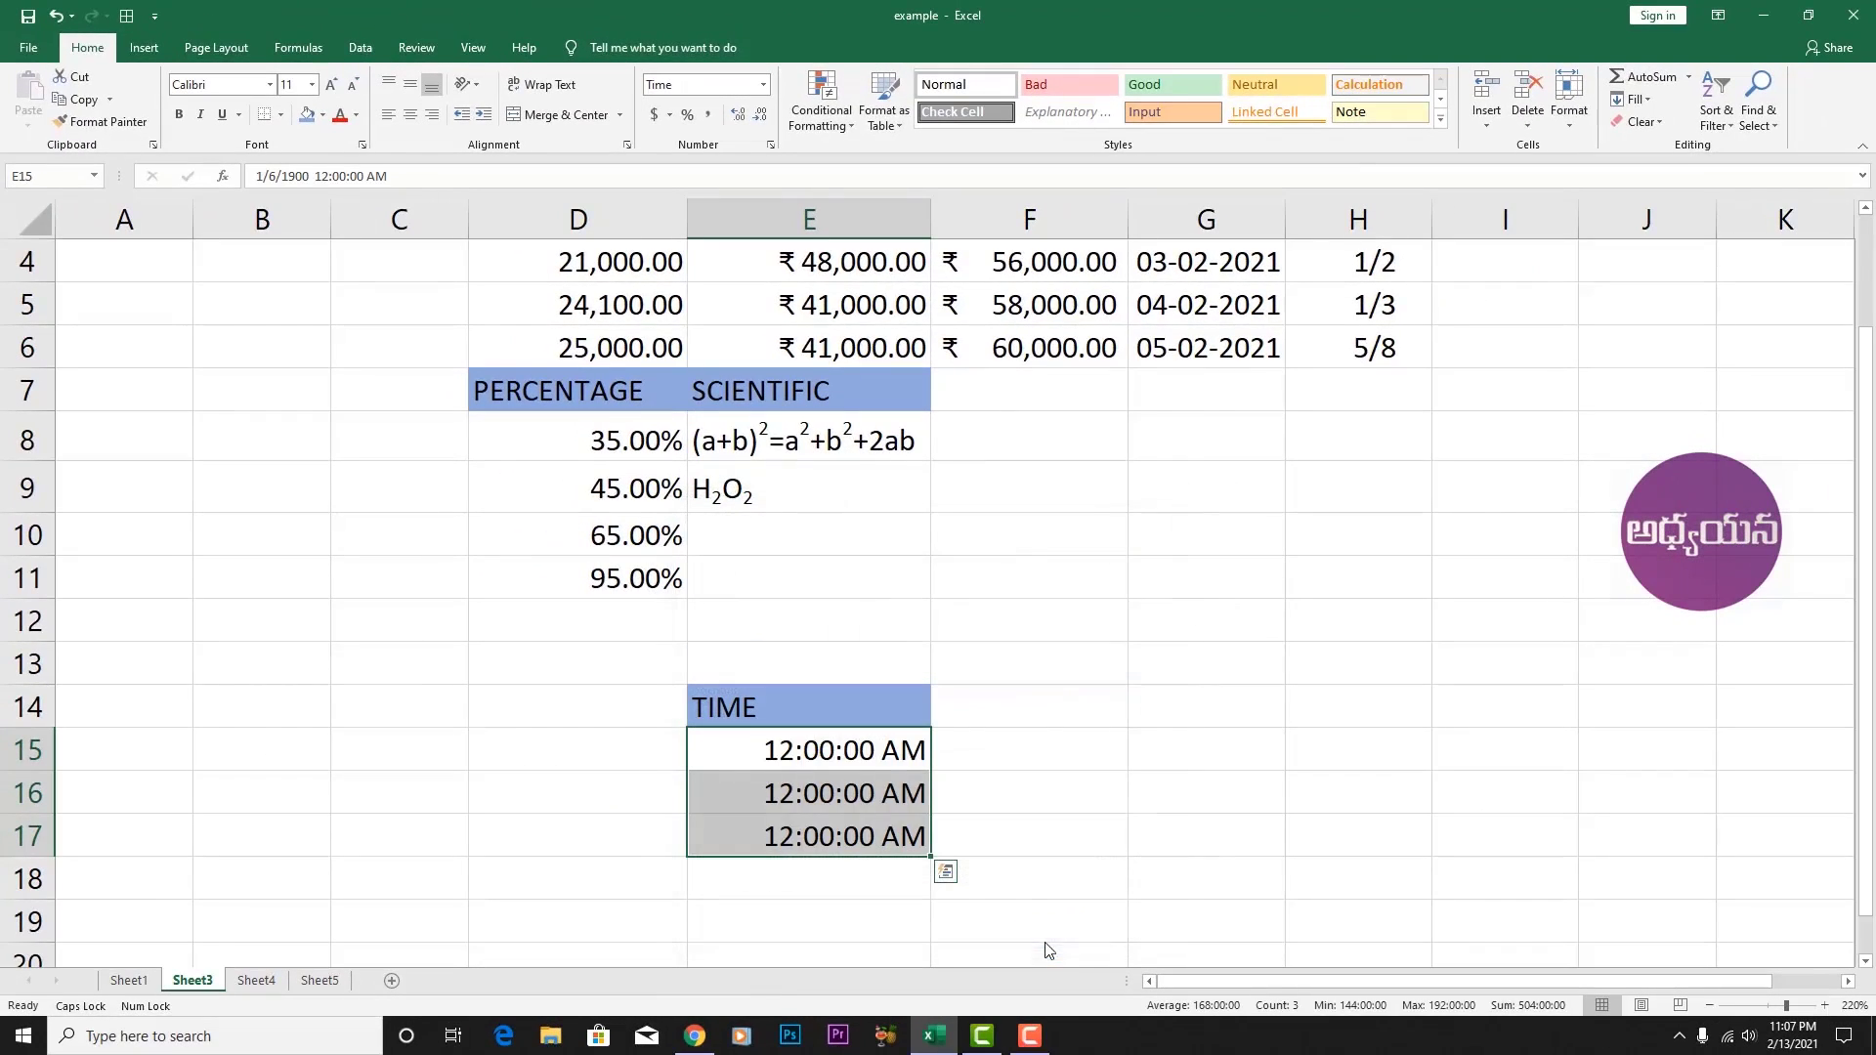
- Change the hour of the time in cell E15 to 06, keeping it AM
click(845, 754)
click(920, 782)
key(Down)
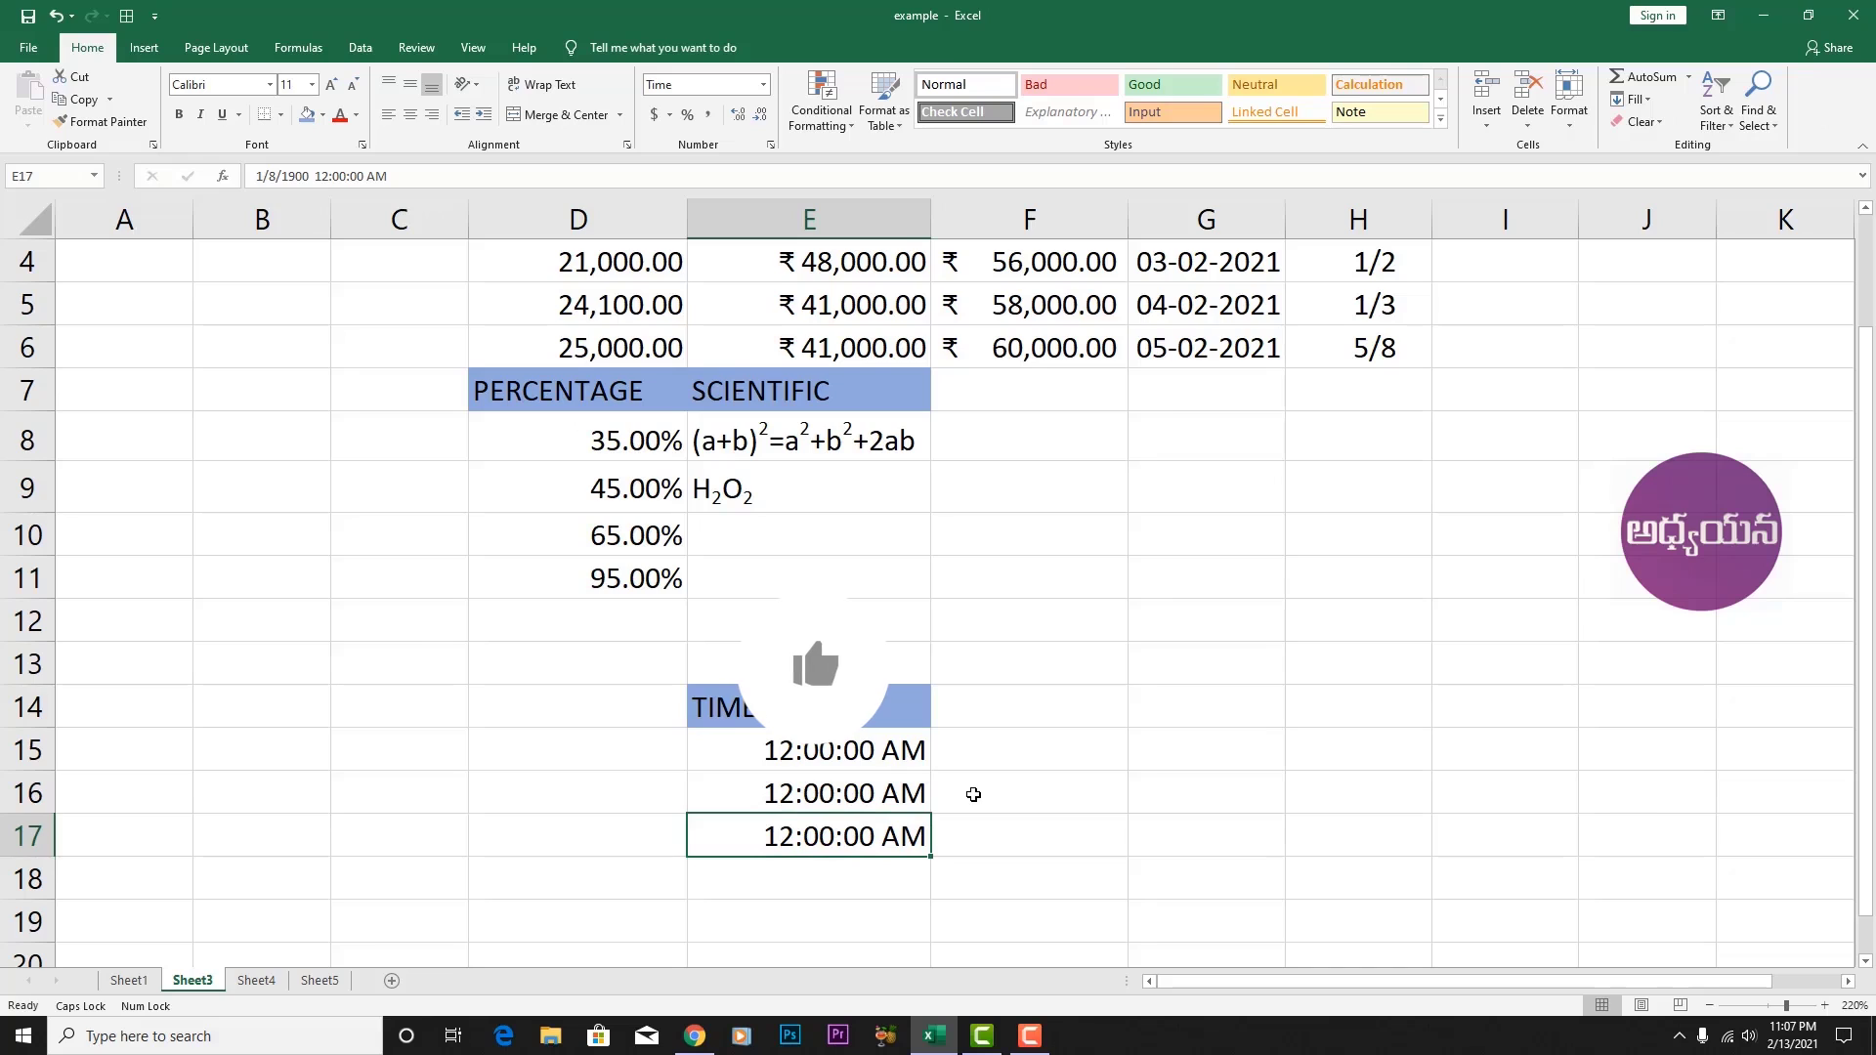
double_click(809, 746)
key(Escape)
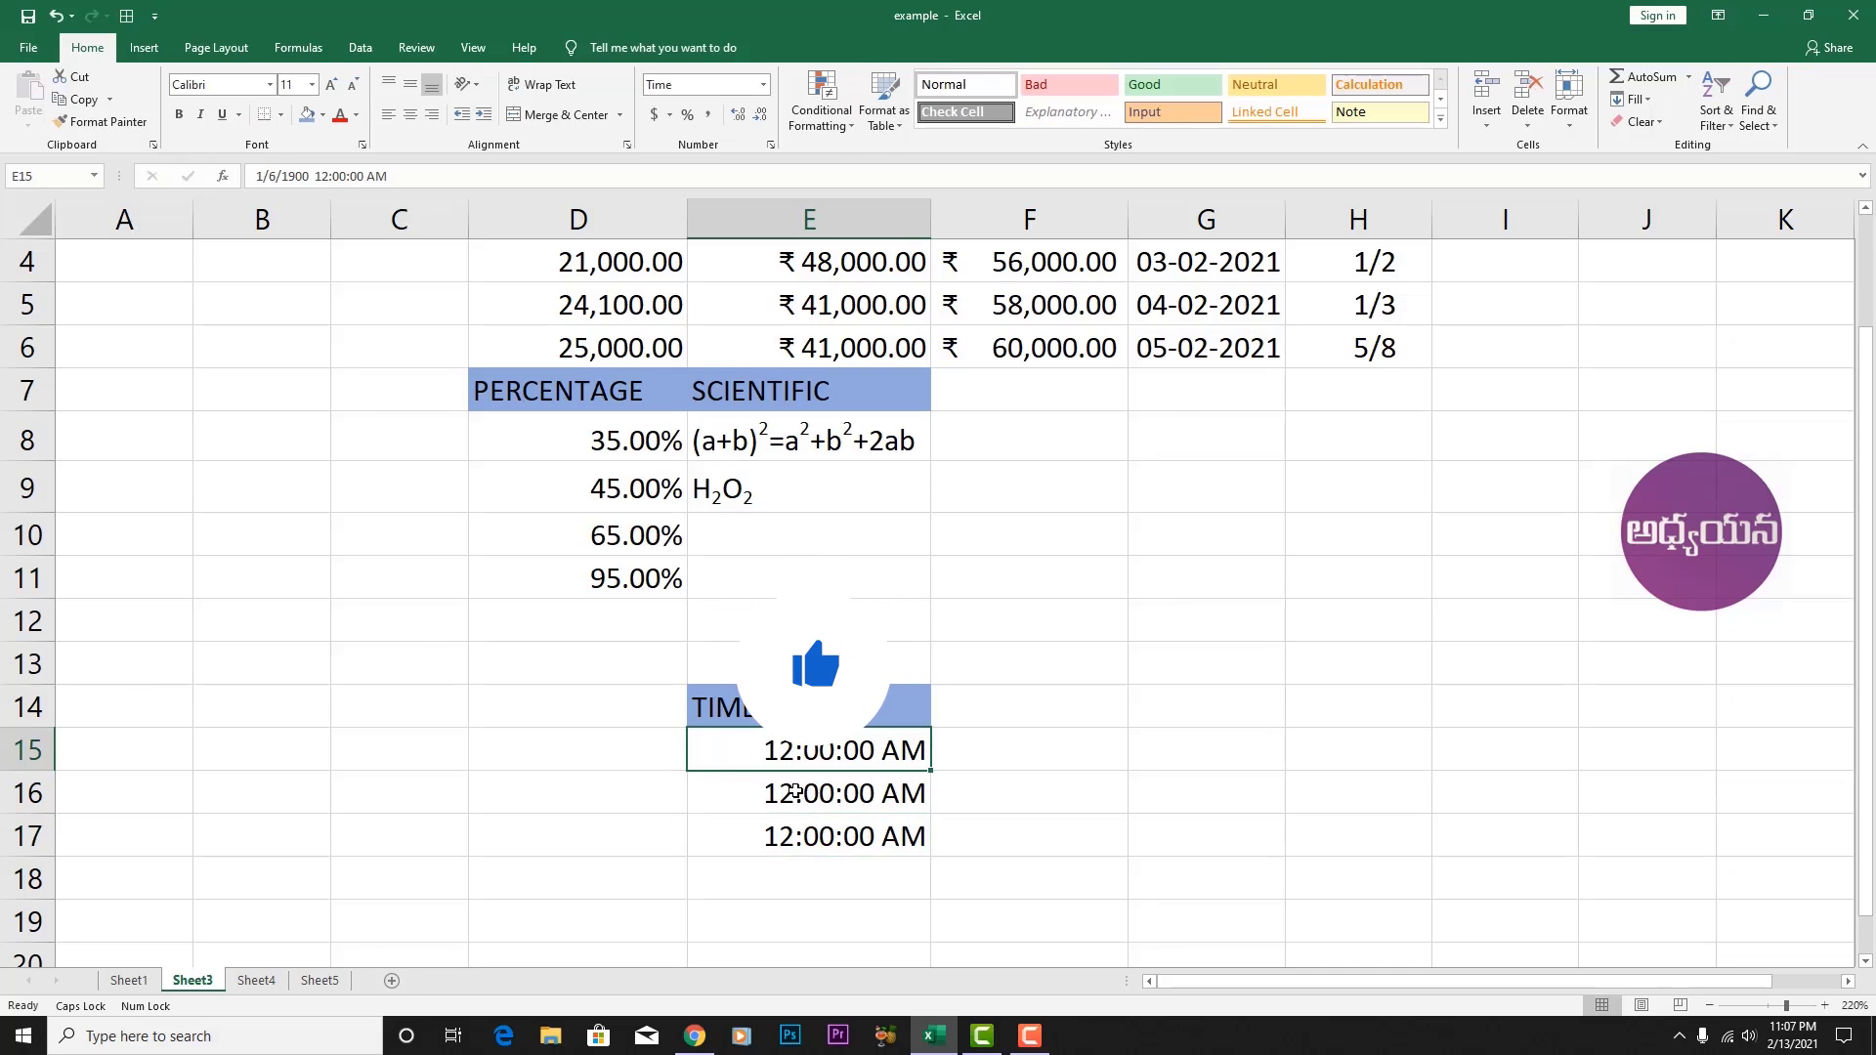
double_click(772, 750)
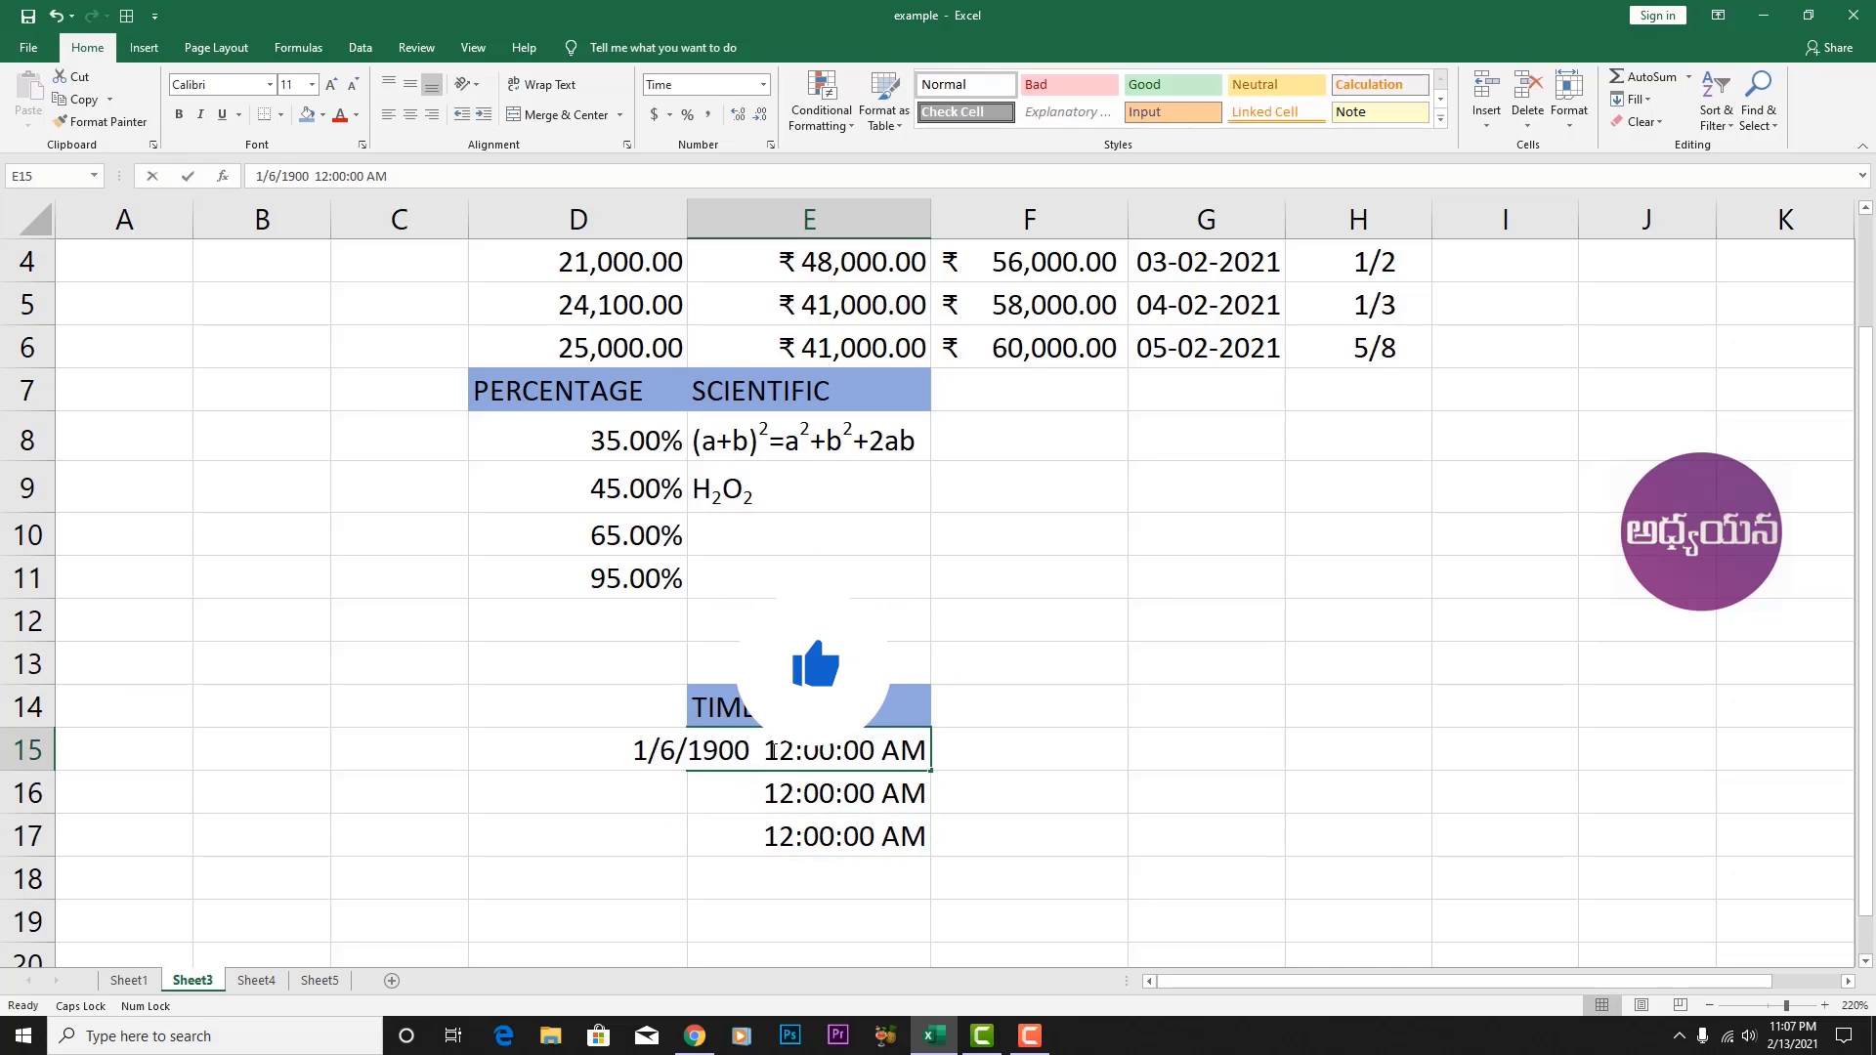
key(shift+Right)
key(shift+Right)
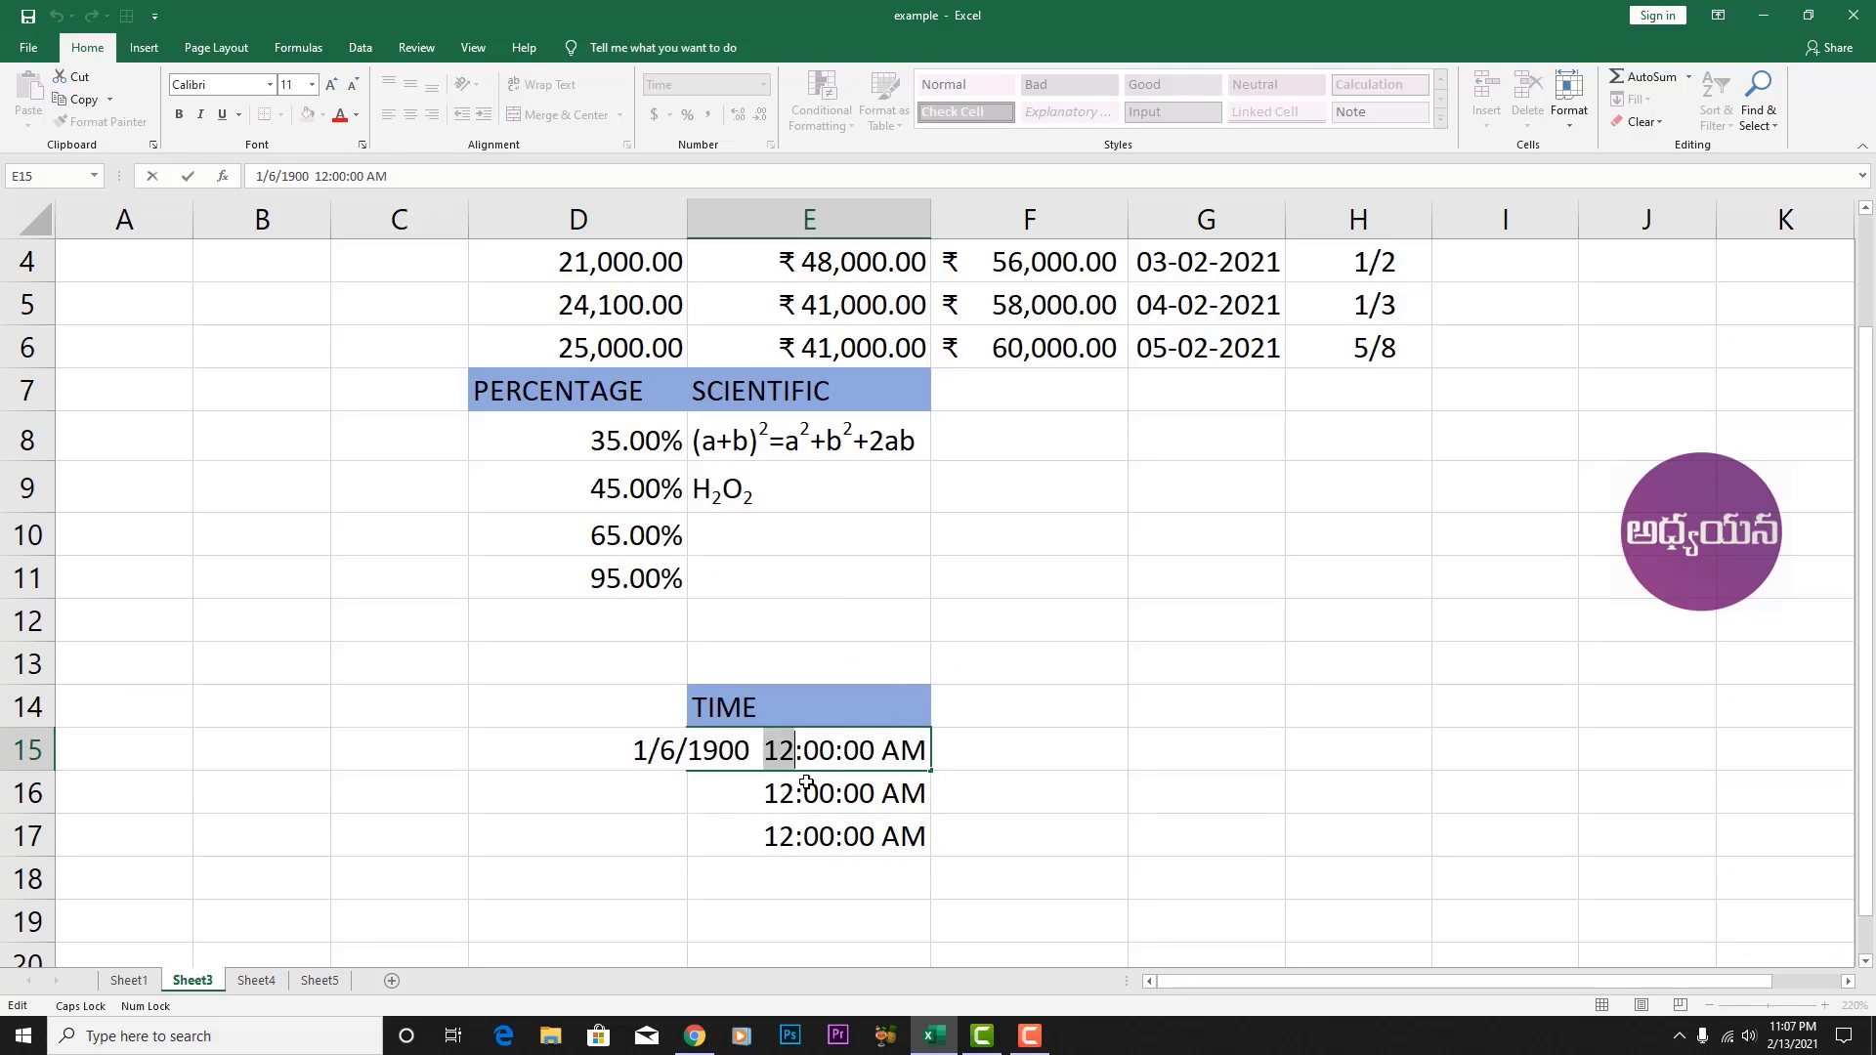
text(06)
key(Return)
- Replace the hour of the time in cell E16 with 7
key(F2)
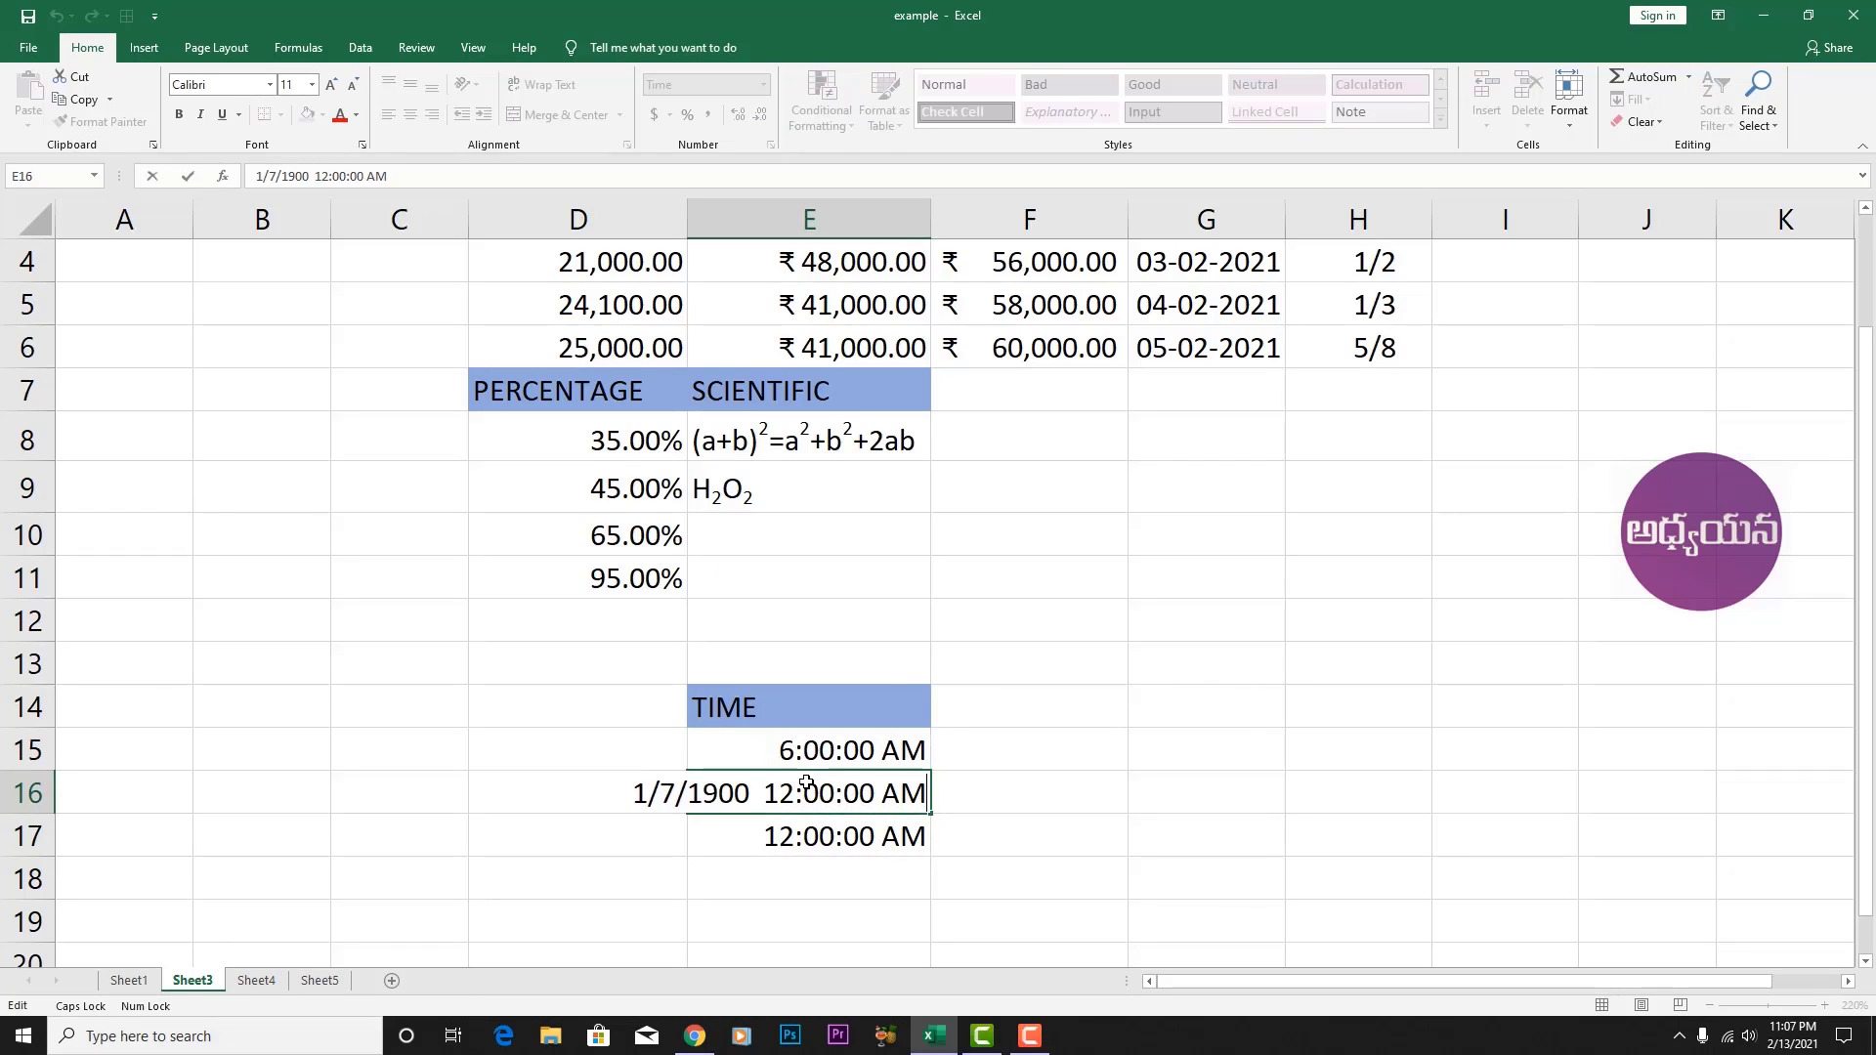
key(Left)
key(Left)
key(Left)
key(Left)
key(Left)
key(Left)
key(Left)
key(Left)
key(Left)
key(BackSpace)
key(BackSpace)
text(7)
- Set the minutes to 10 and the seconds to 25 in the time in cell E16
key(Right)
key(shift+Right)
key(shift+Right)
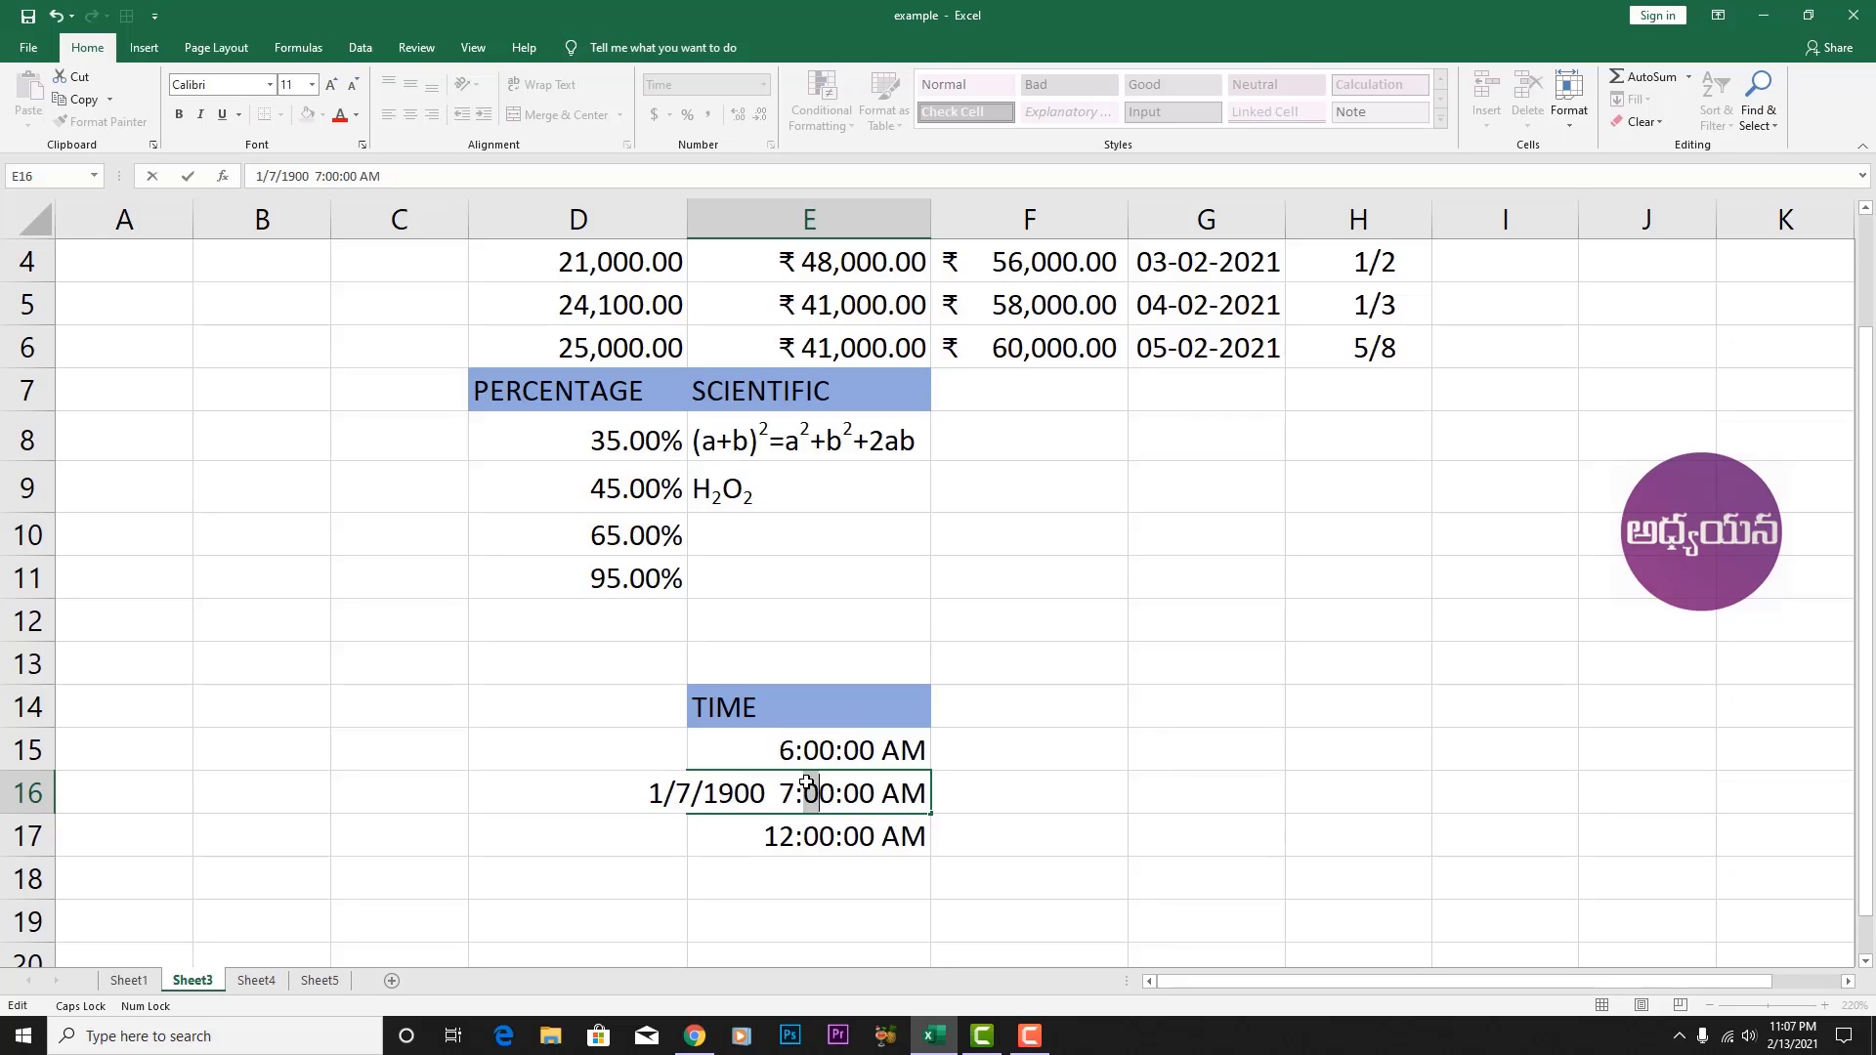
text(10)
key(Right)
key(shift+Right)
key(shift+Right)
text(21)
key(BackSpace)
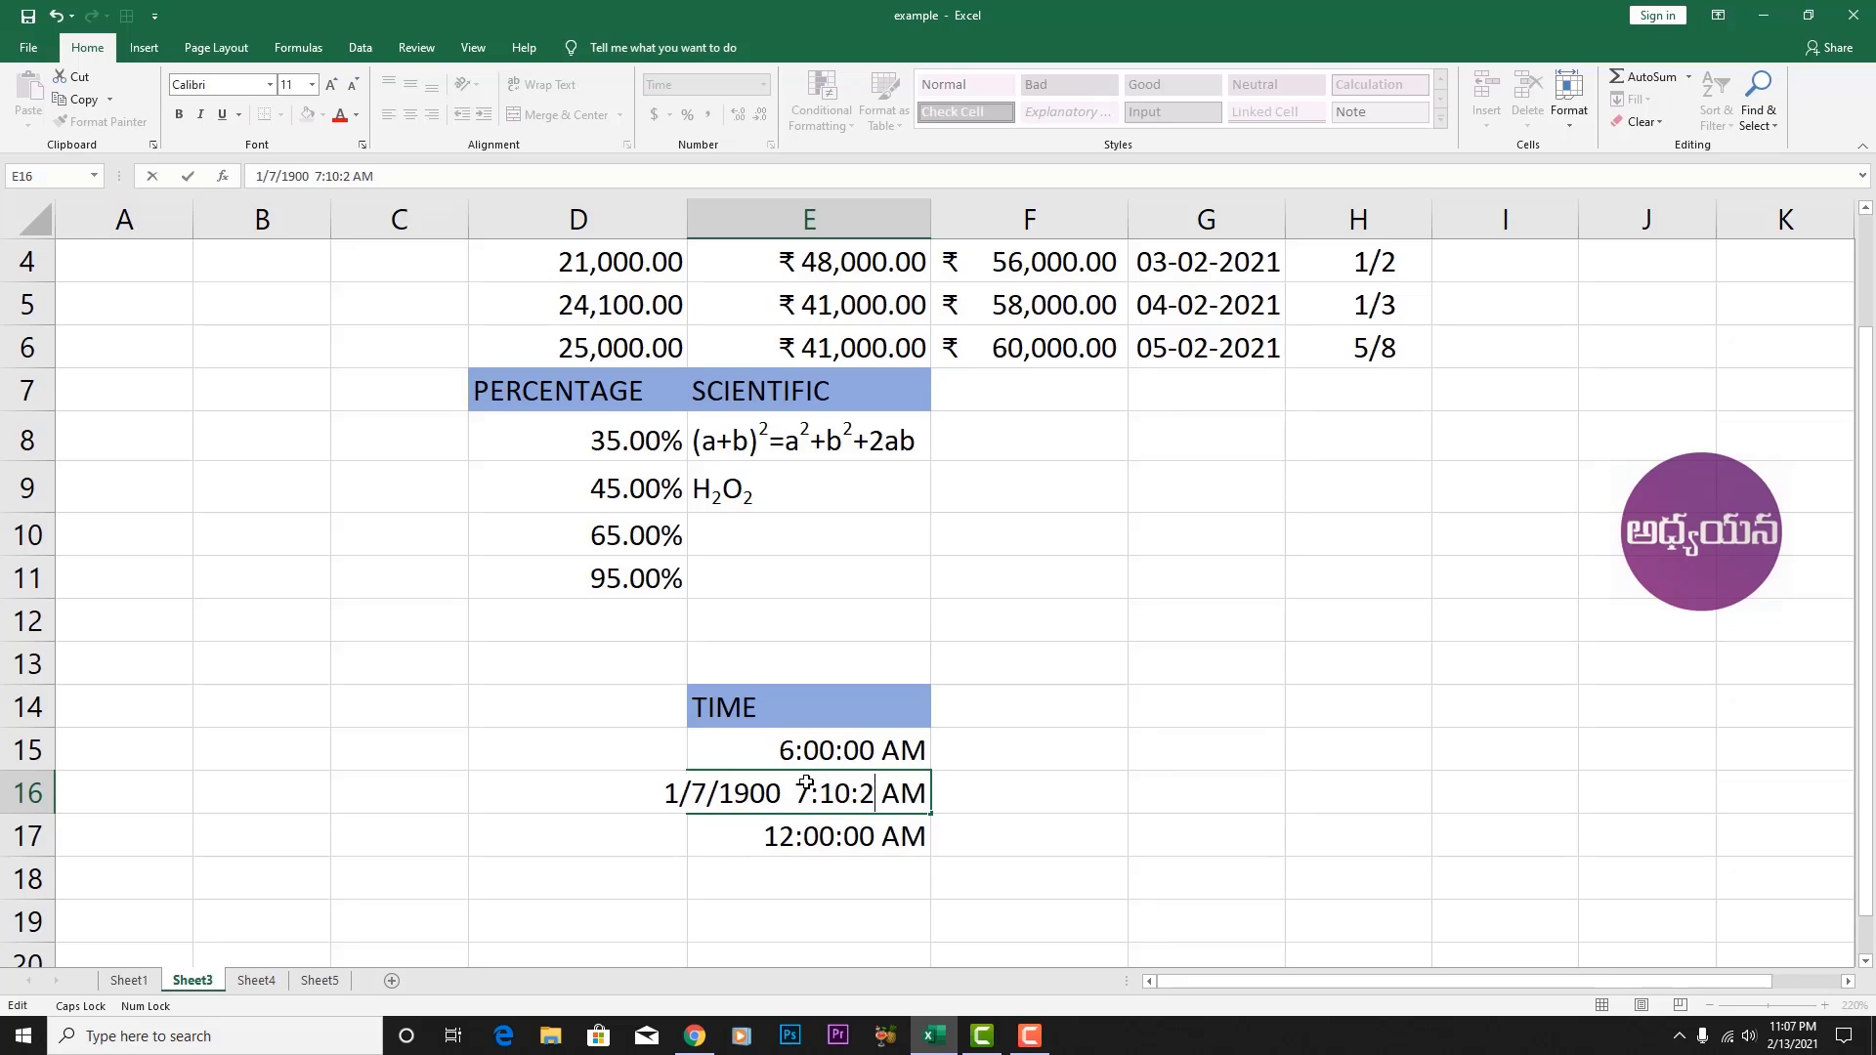
text(5)
key(Return)
- Clear the times in cells E15:E17 and enter .25, .5, .75 and 1 in cells E15 to E18
drag(802, 751, 819, 841)
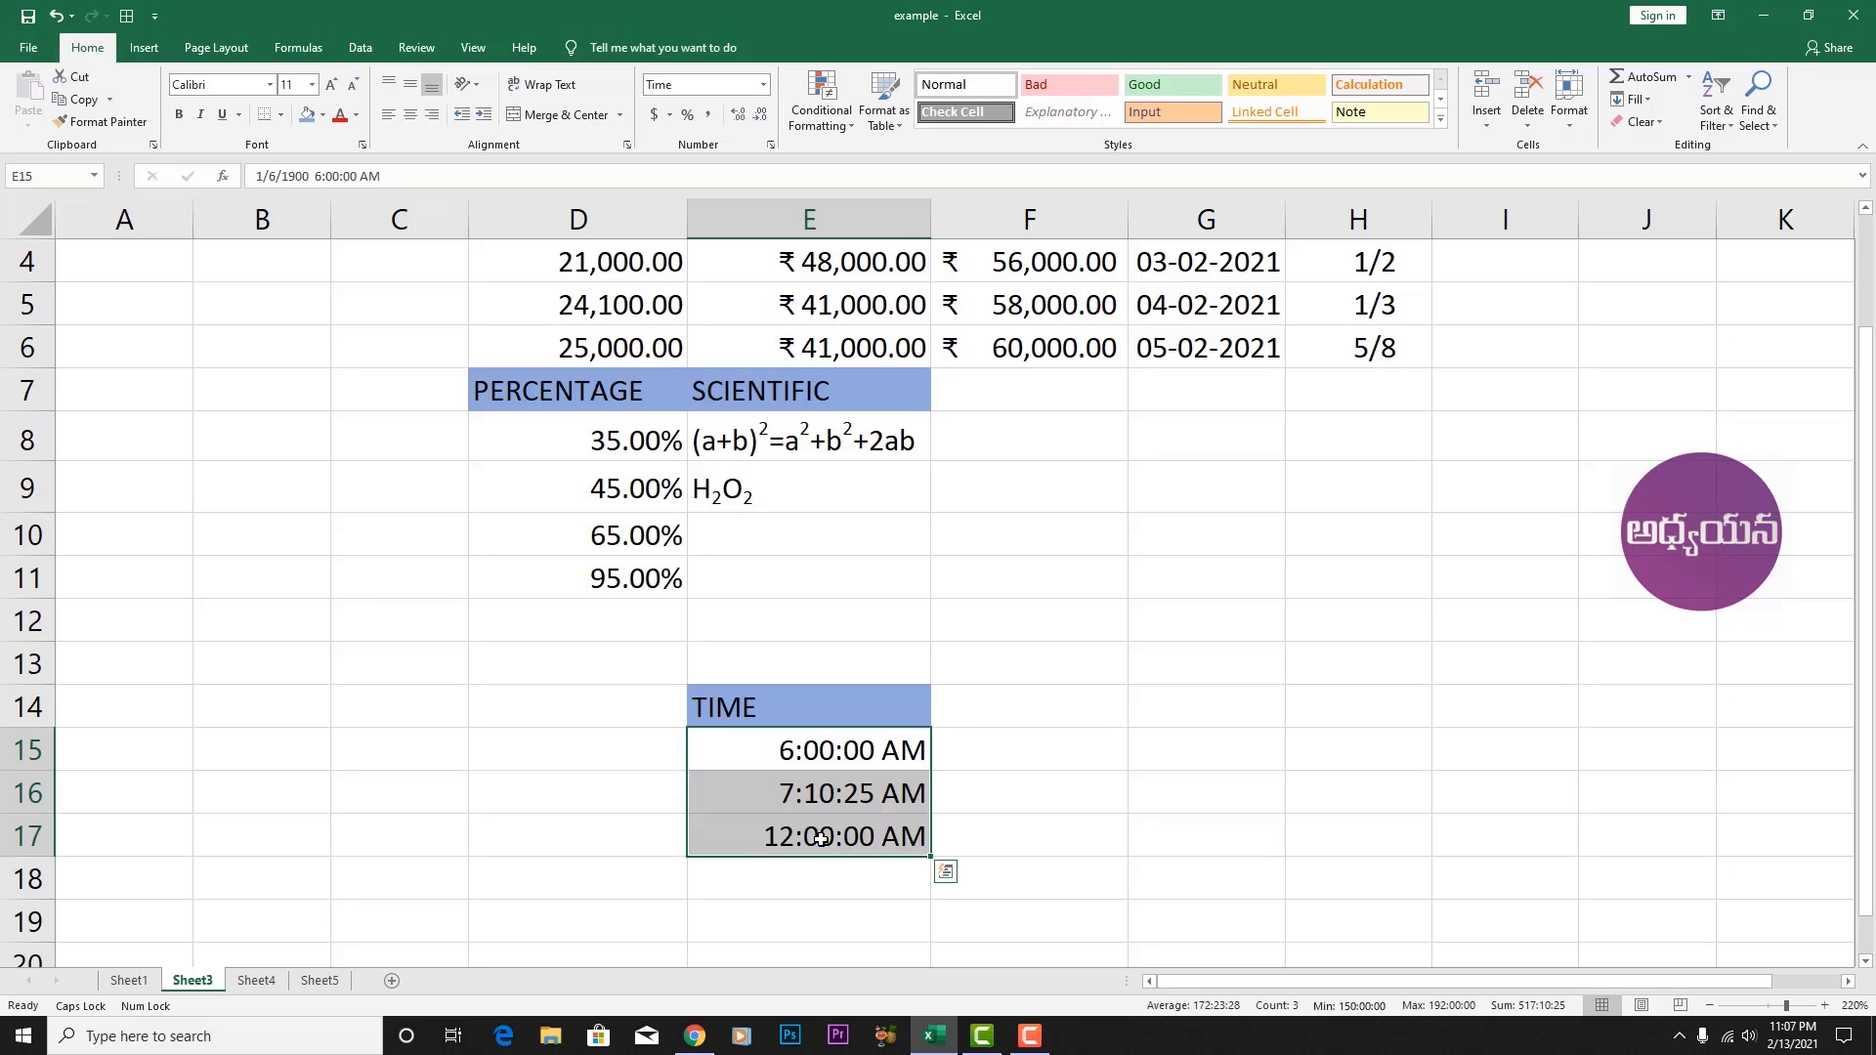
key(Delete)
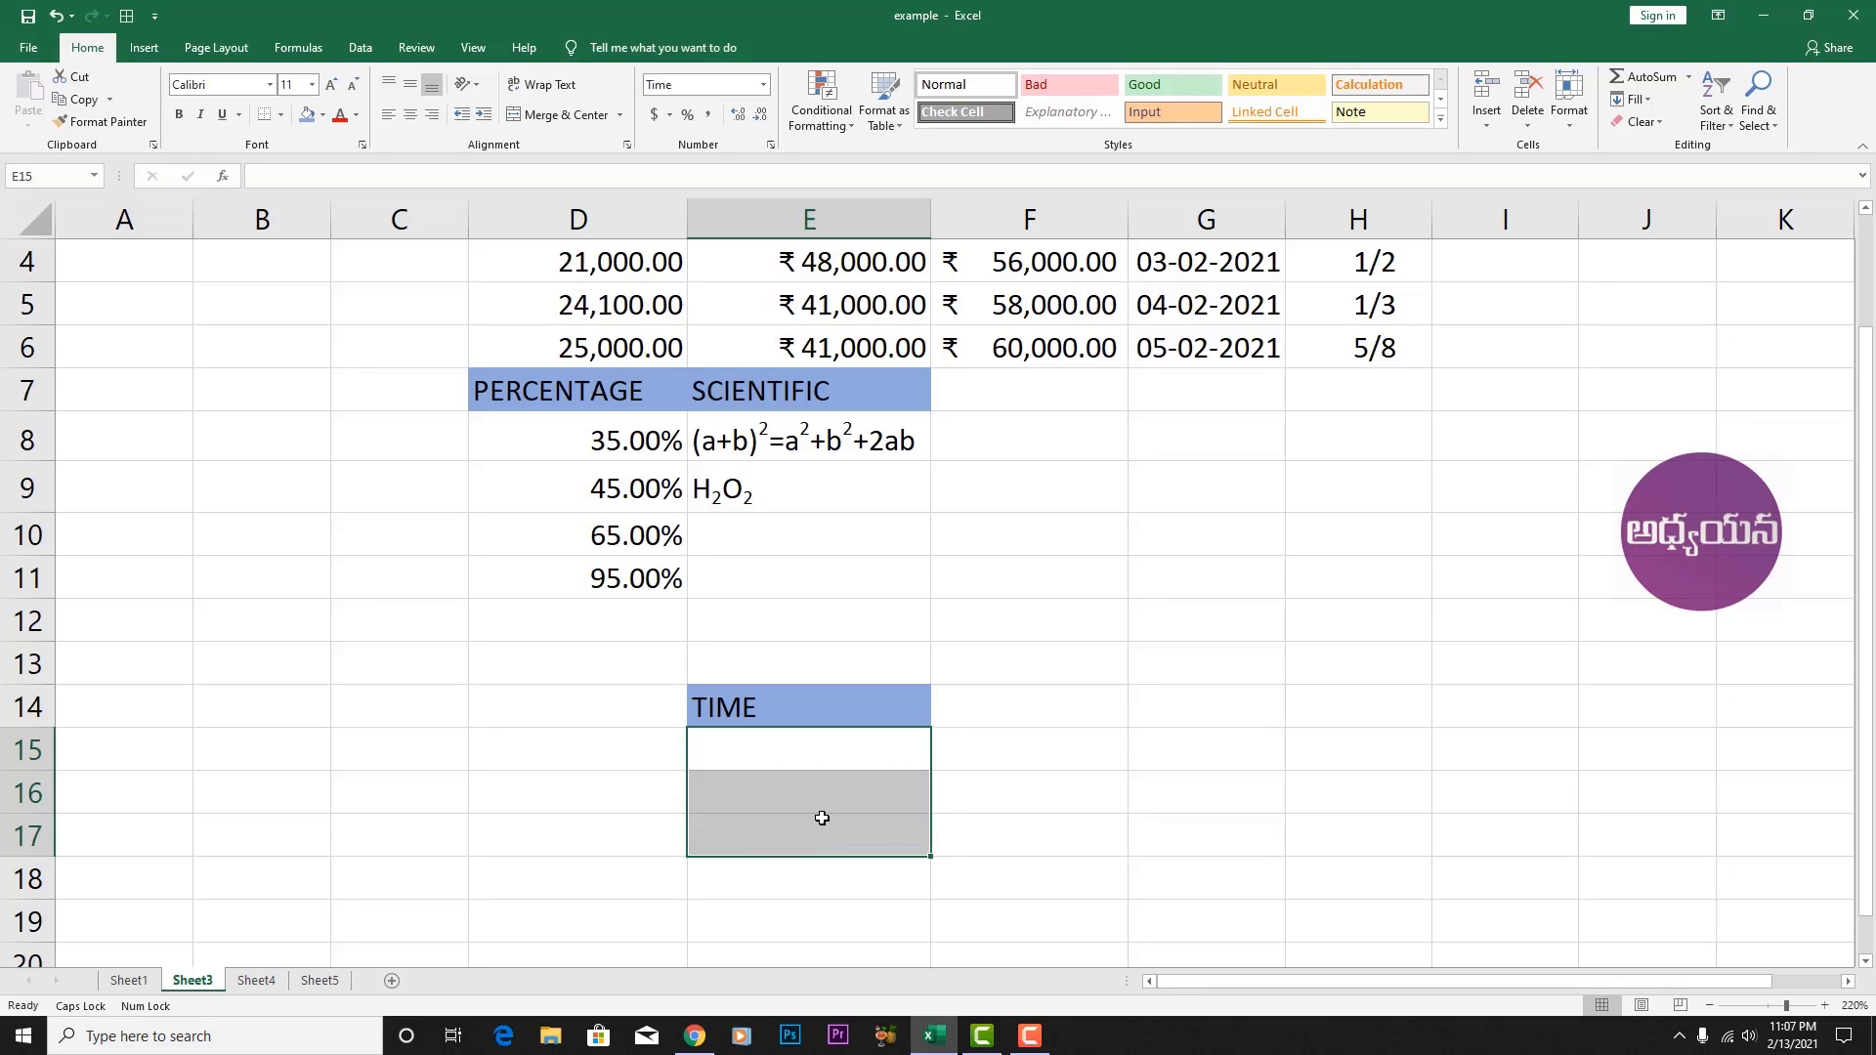
click(838, 750)
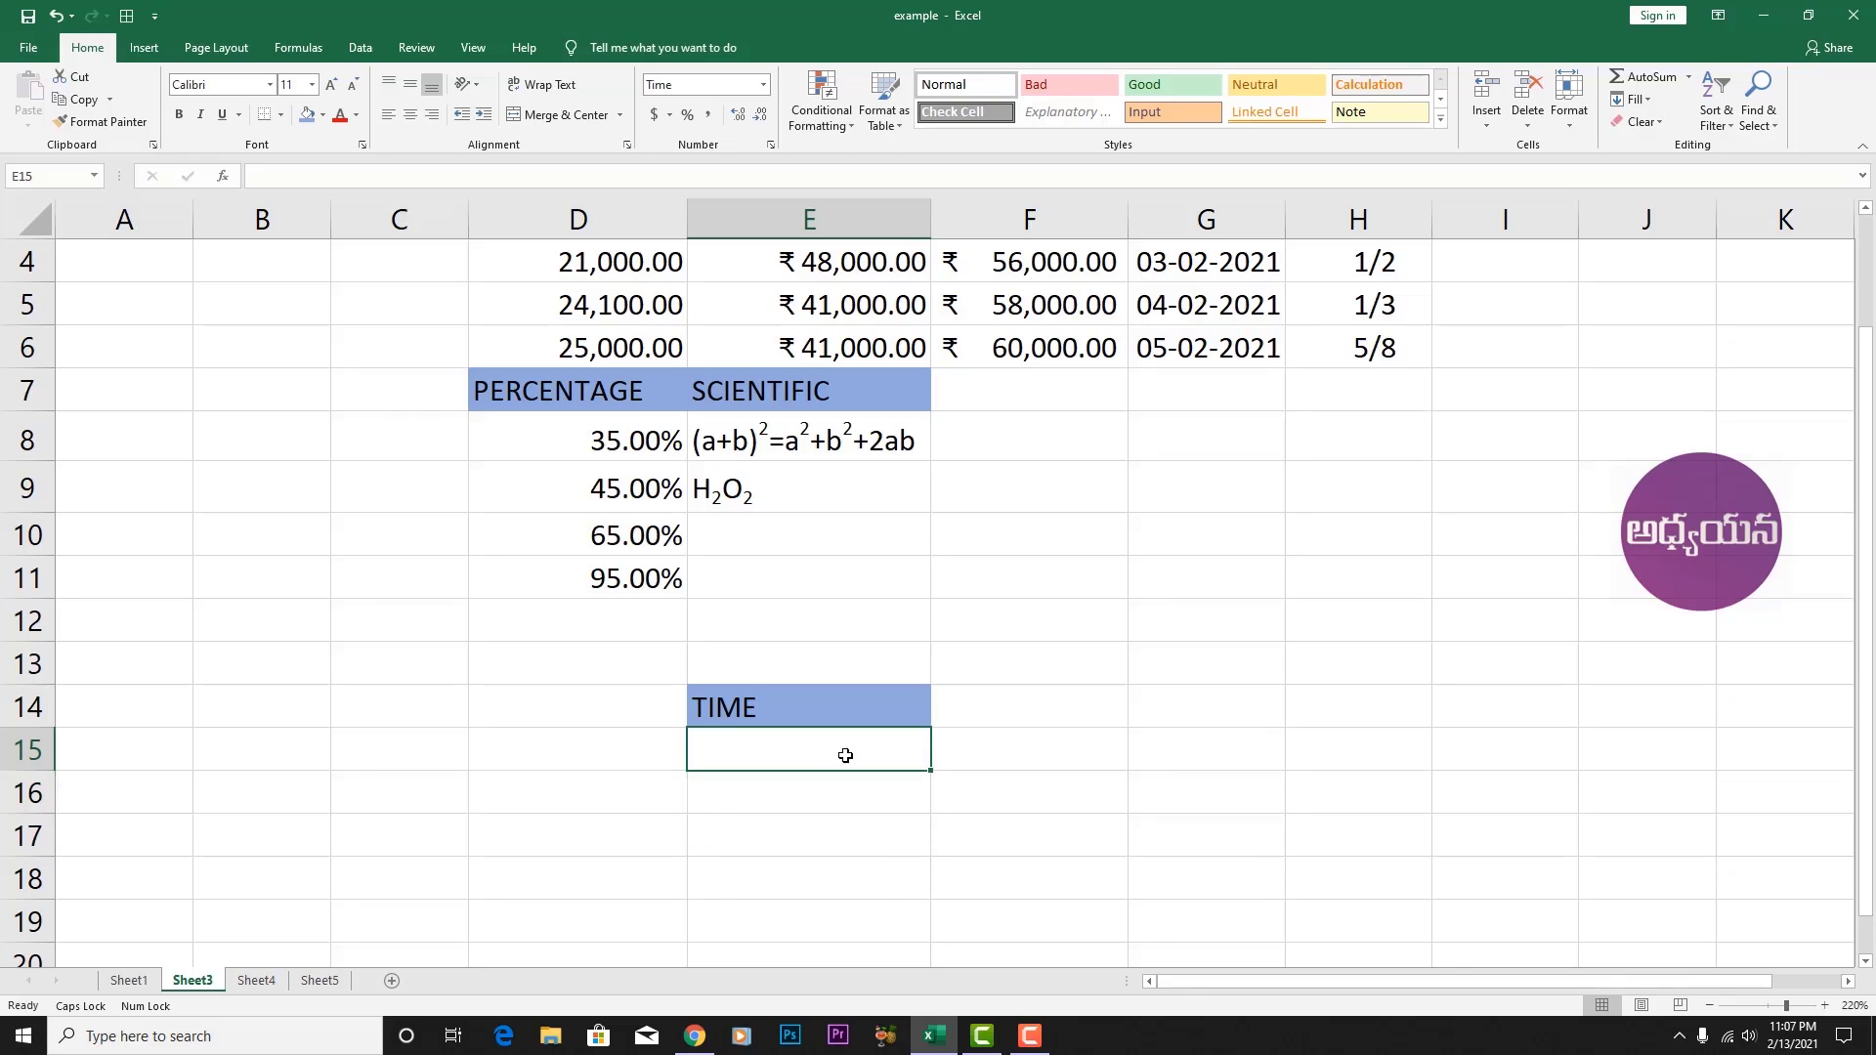
text(.25)
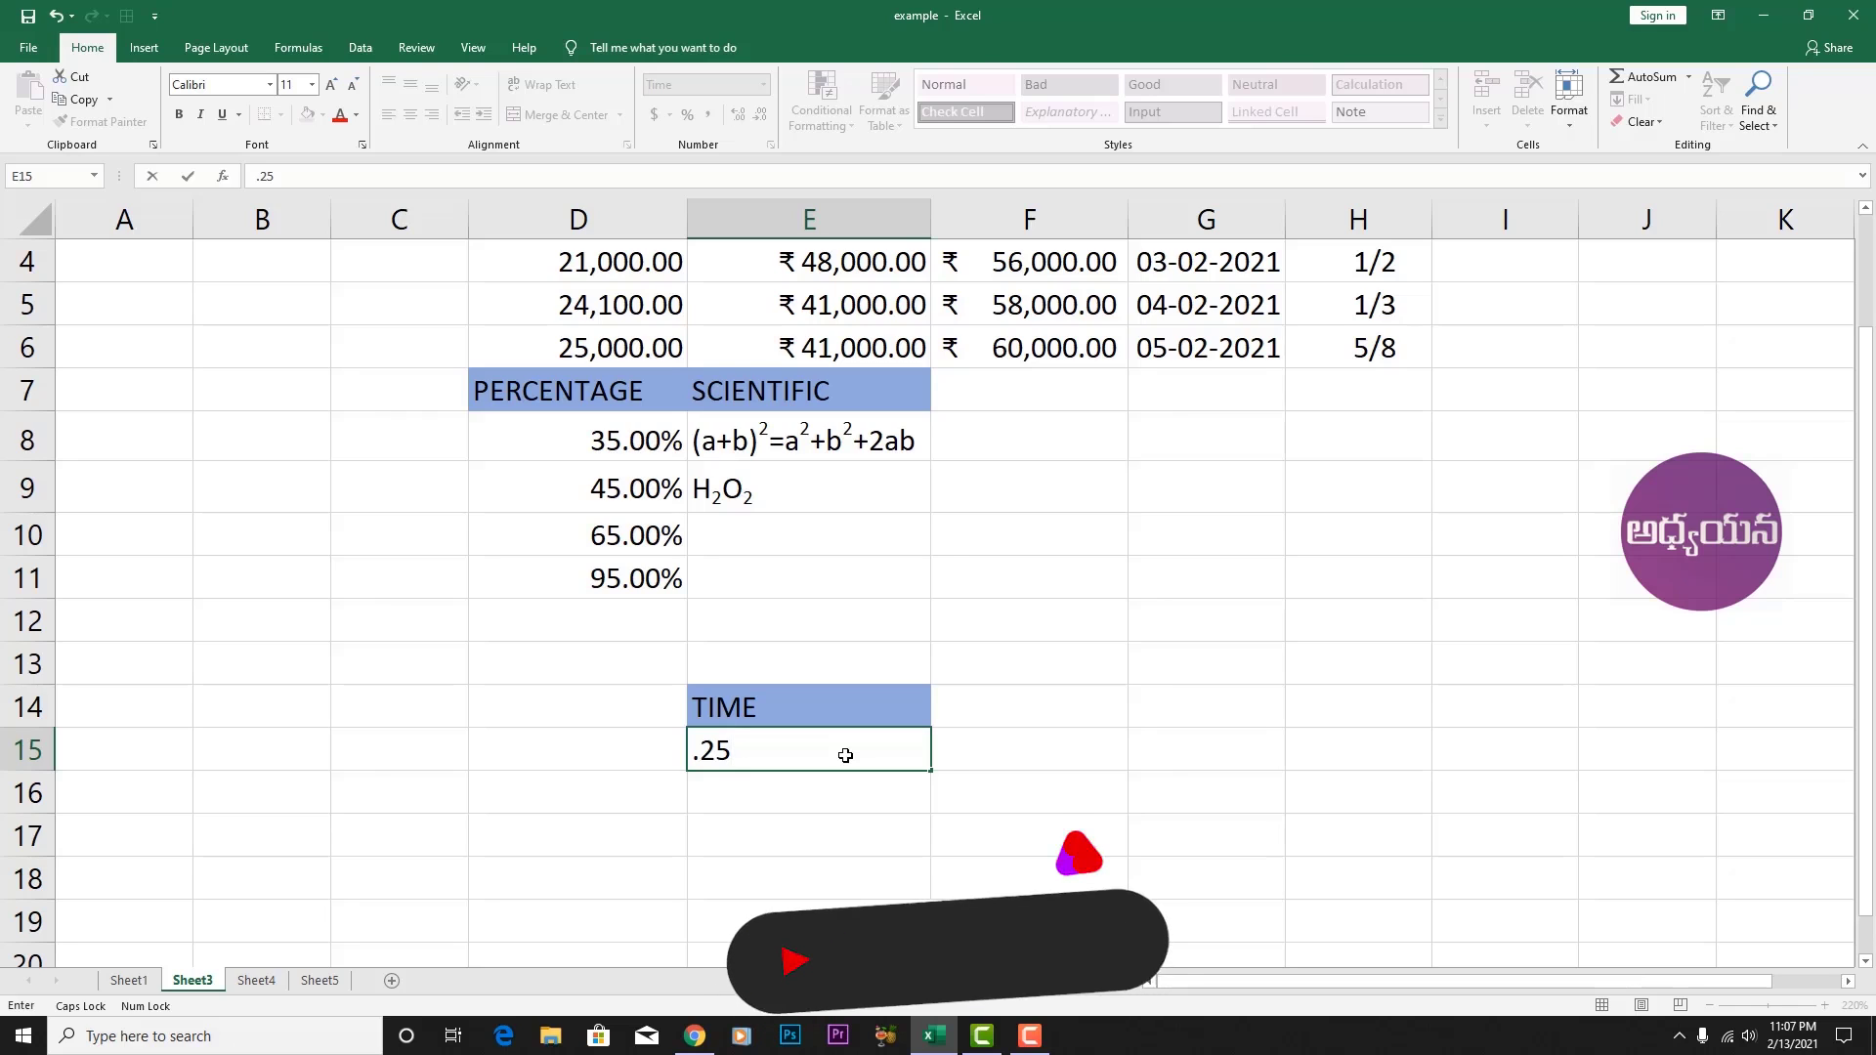
key(Return)
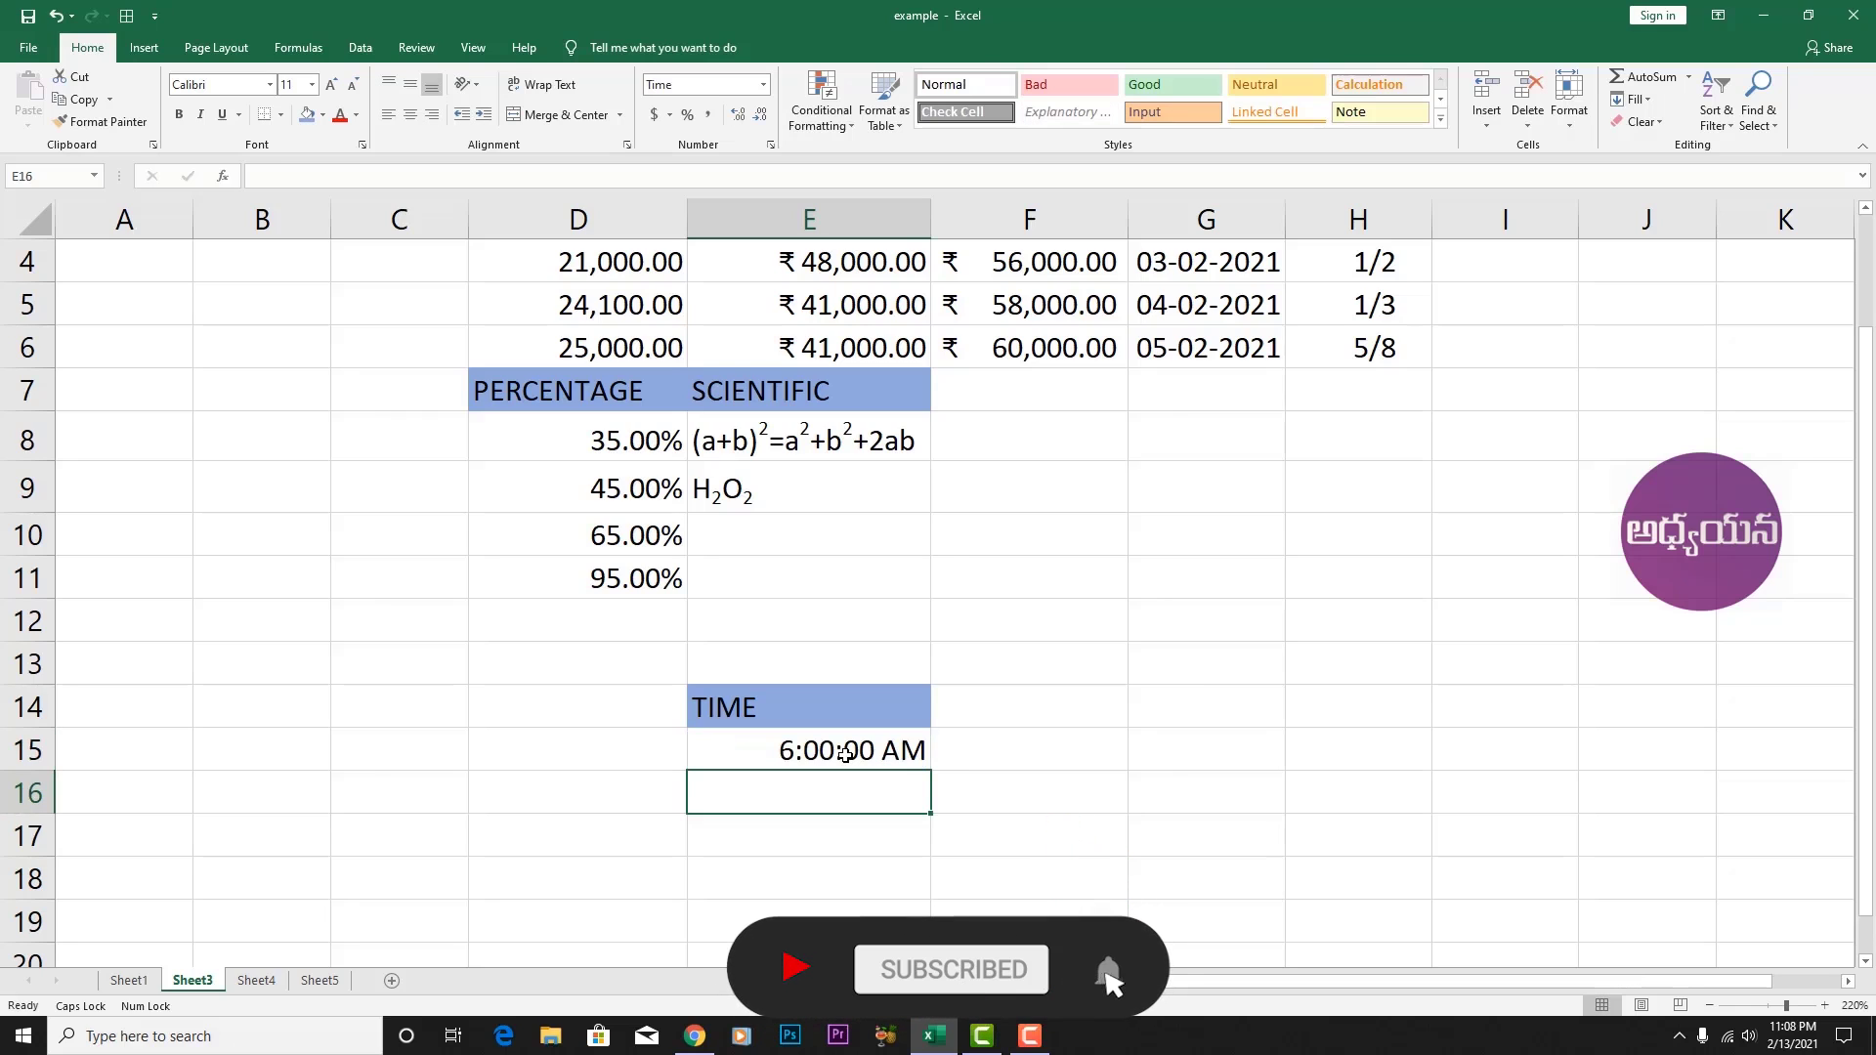
text(.5)
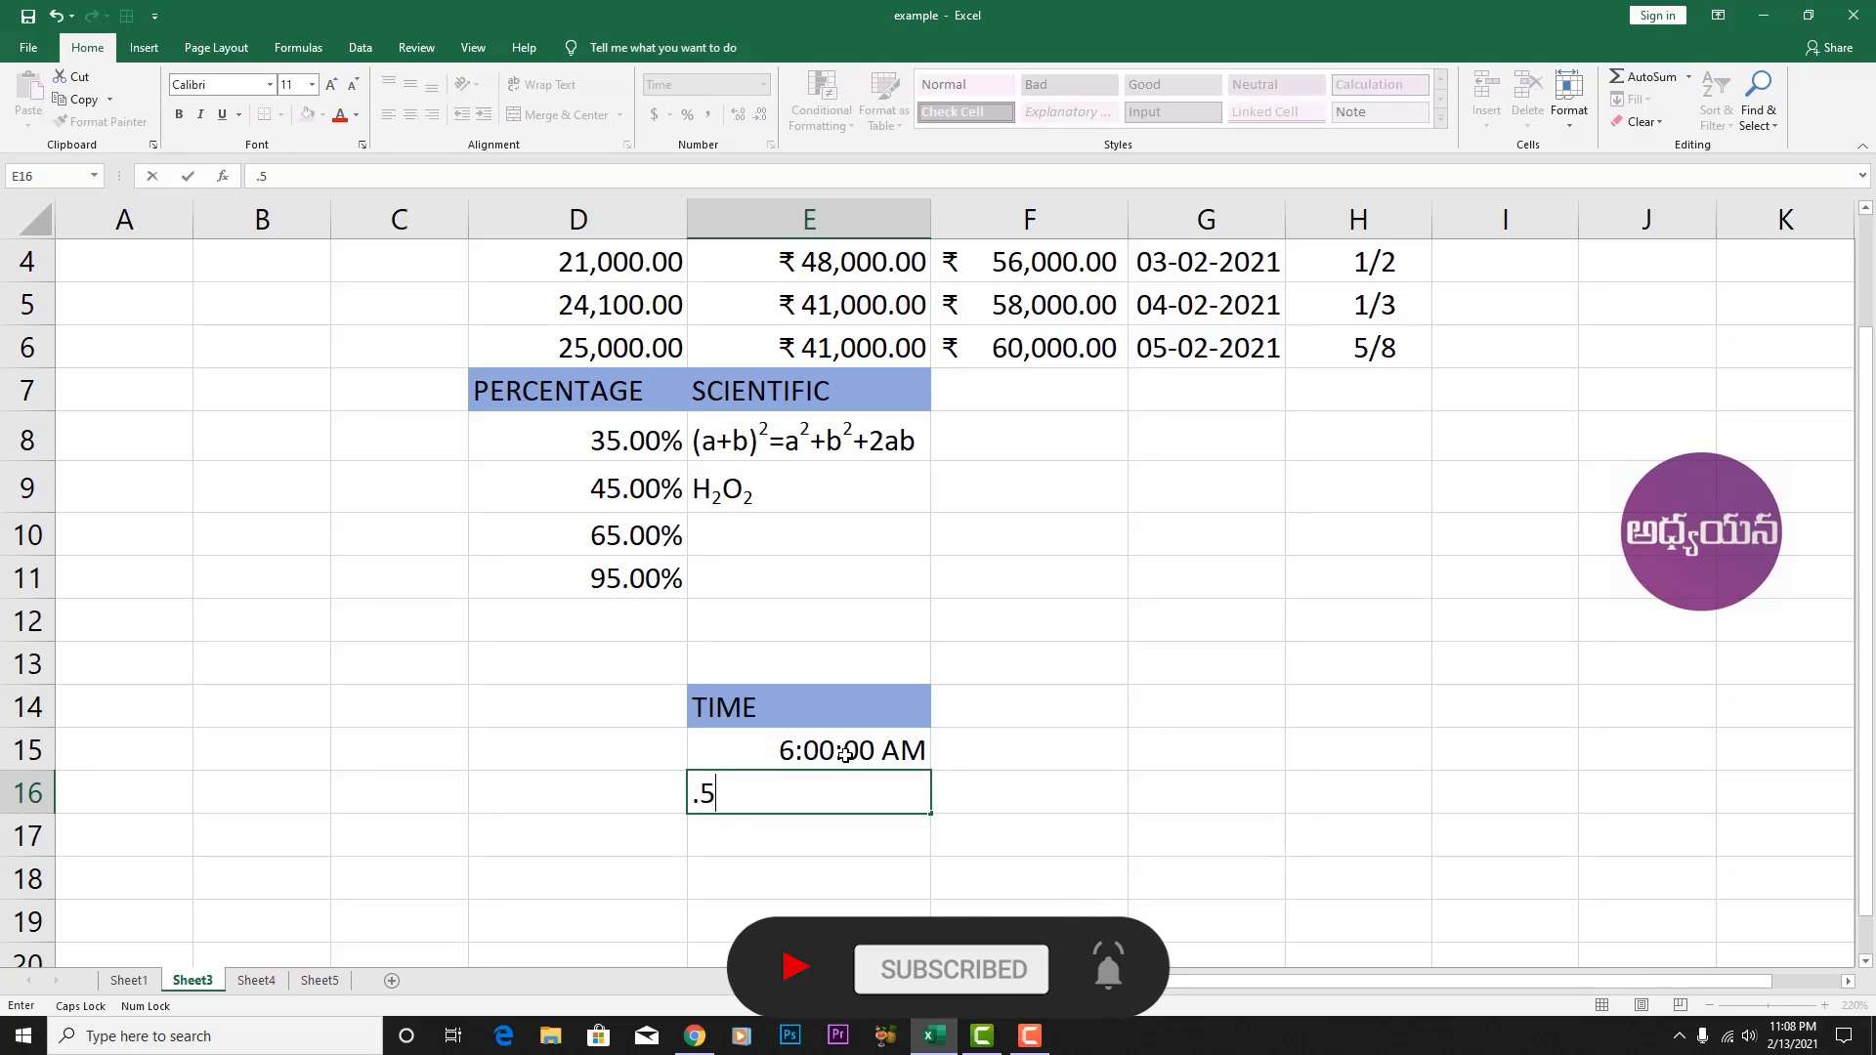
key(Return)
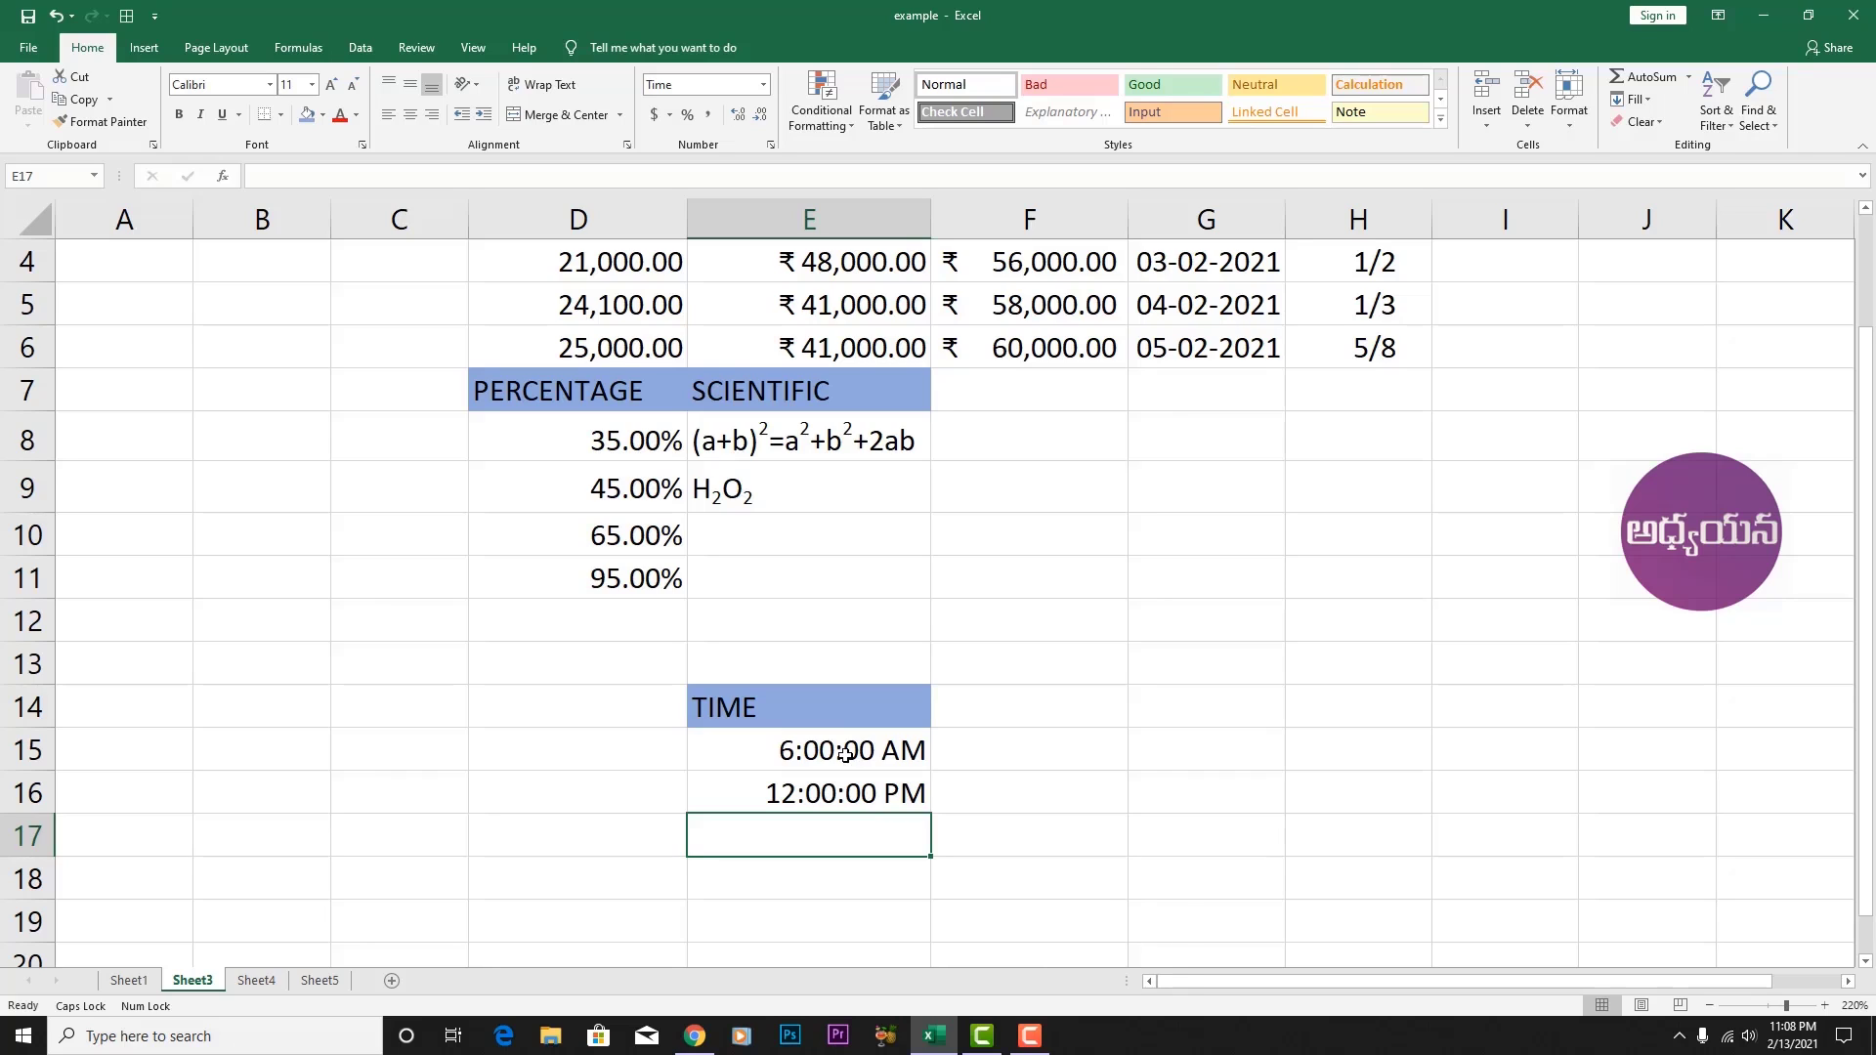
text(.75)
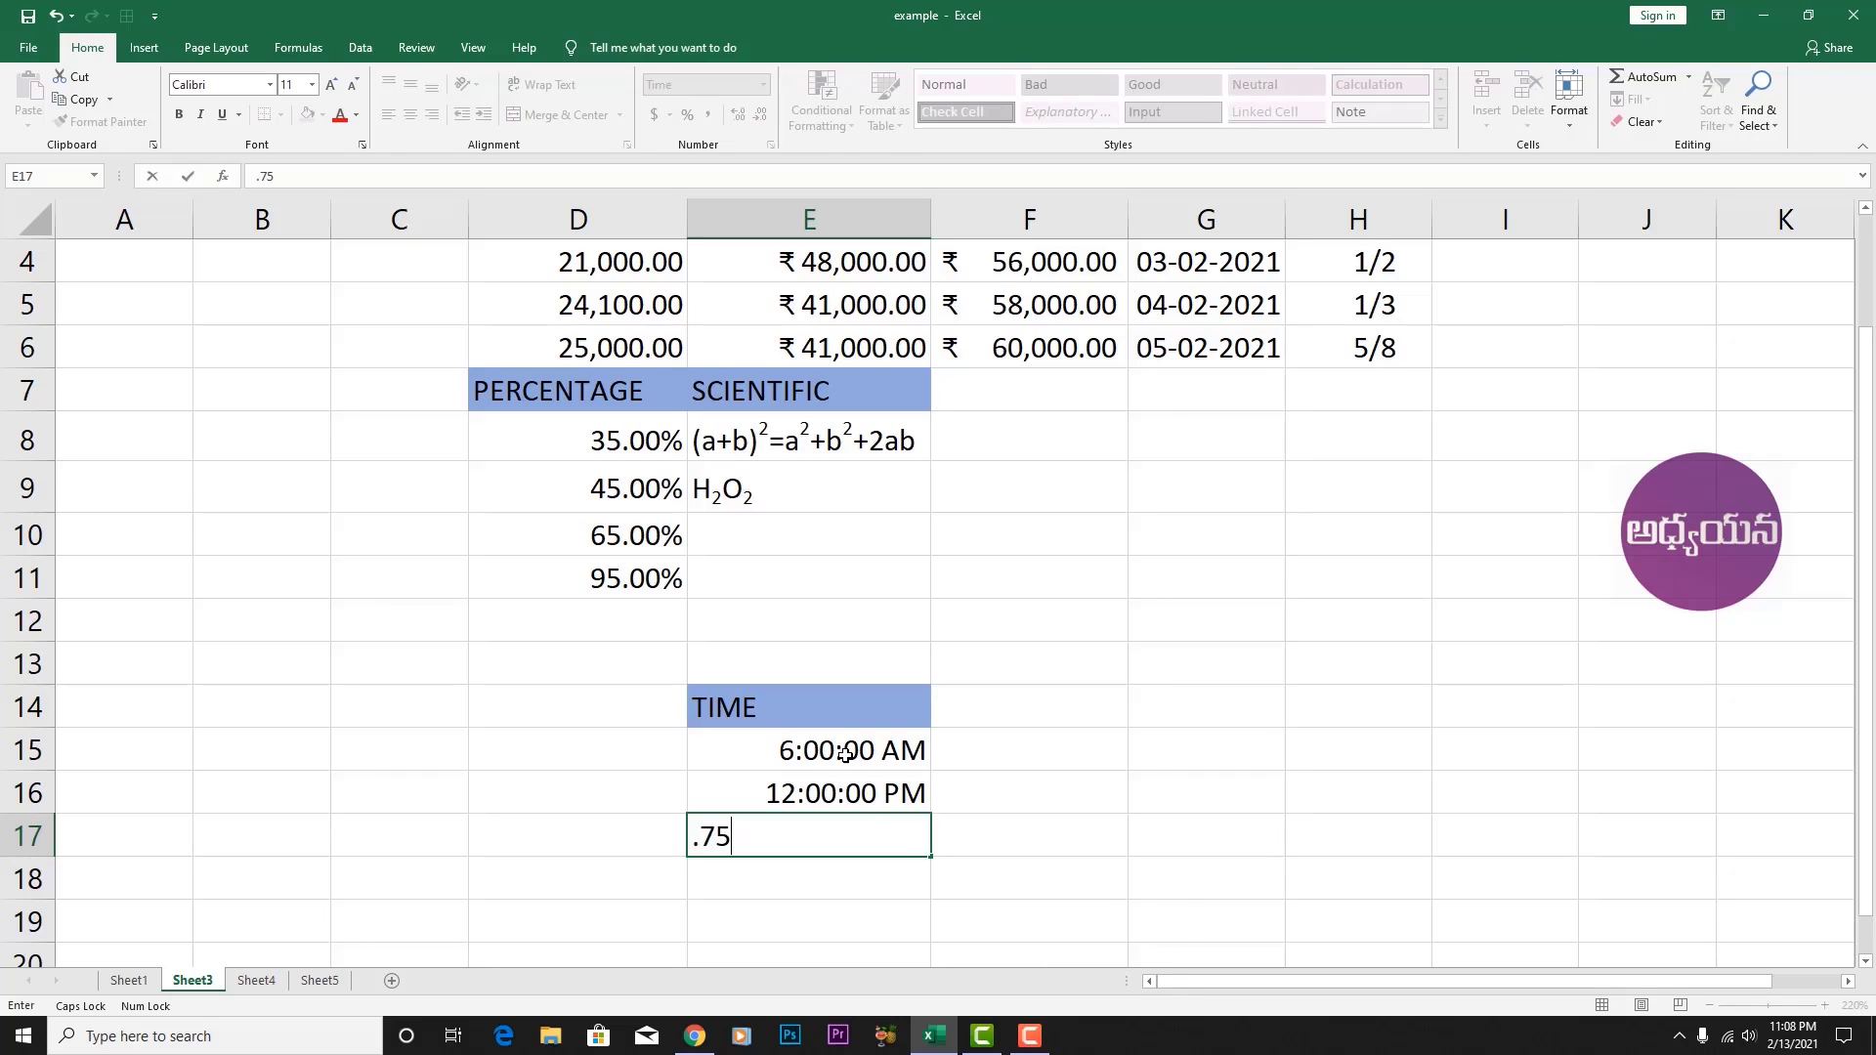
key(Return)
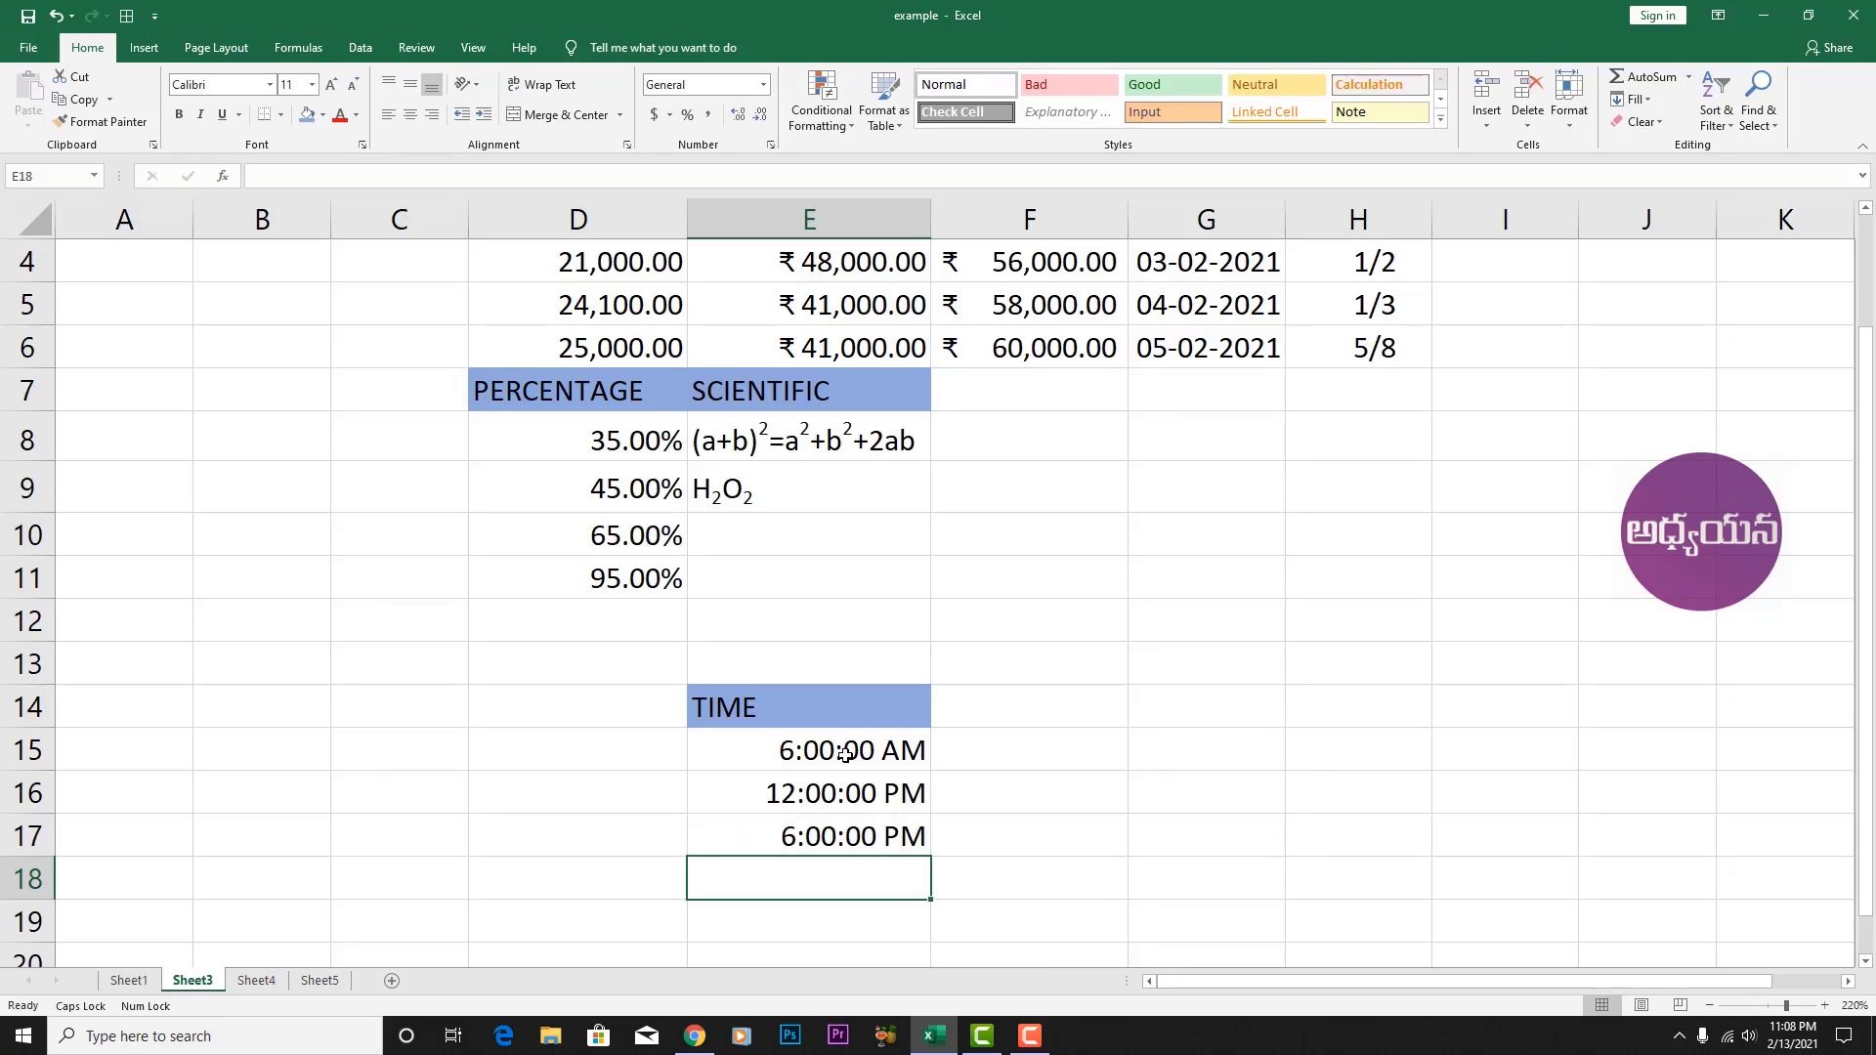
text(1)
key(Return)
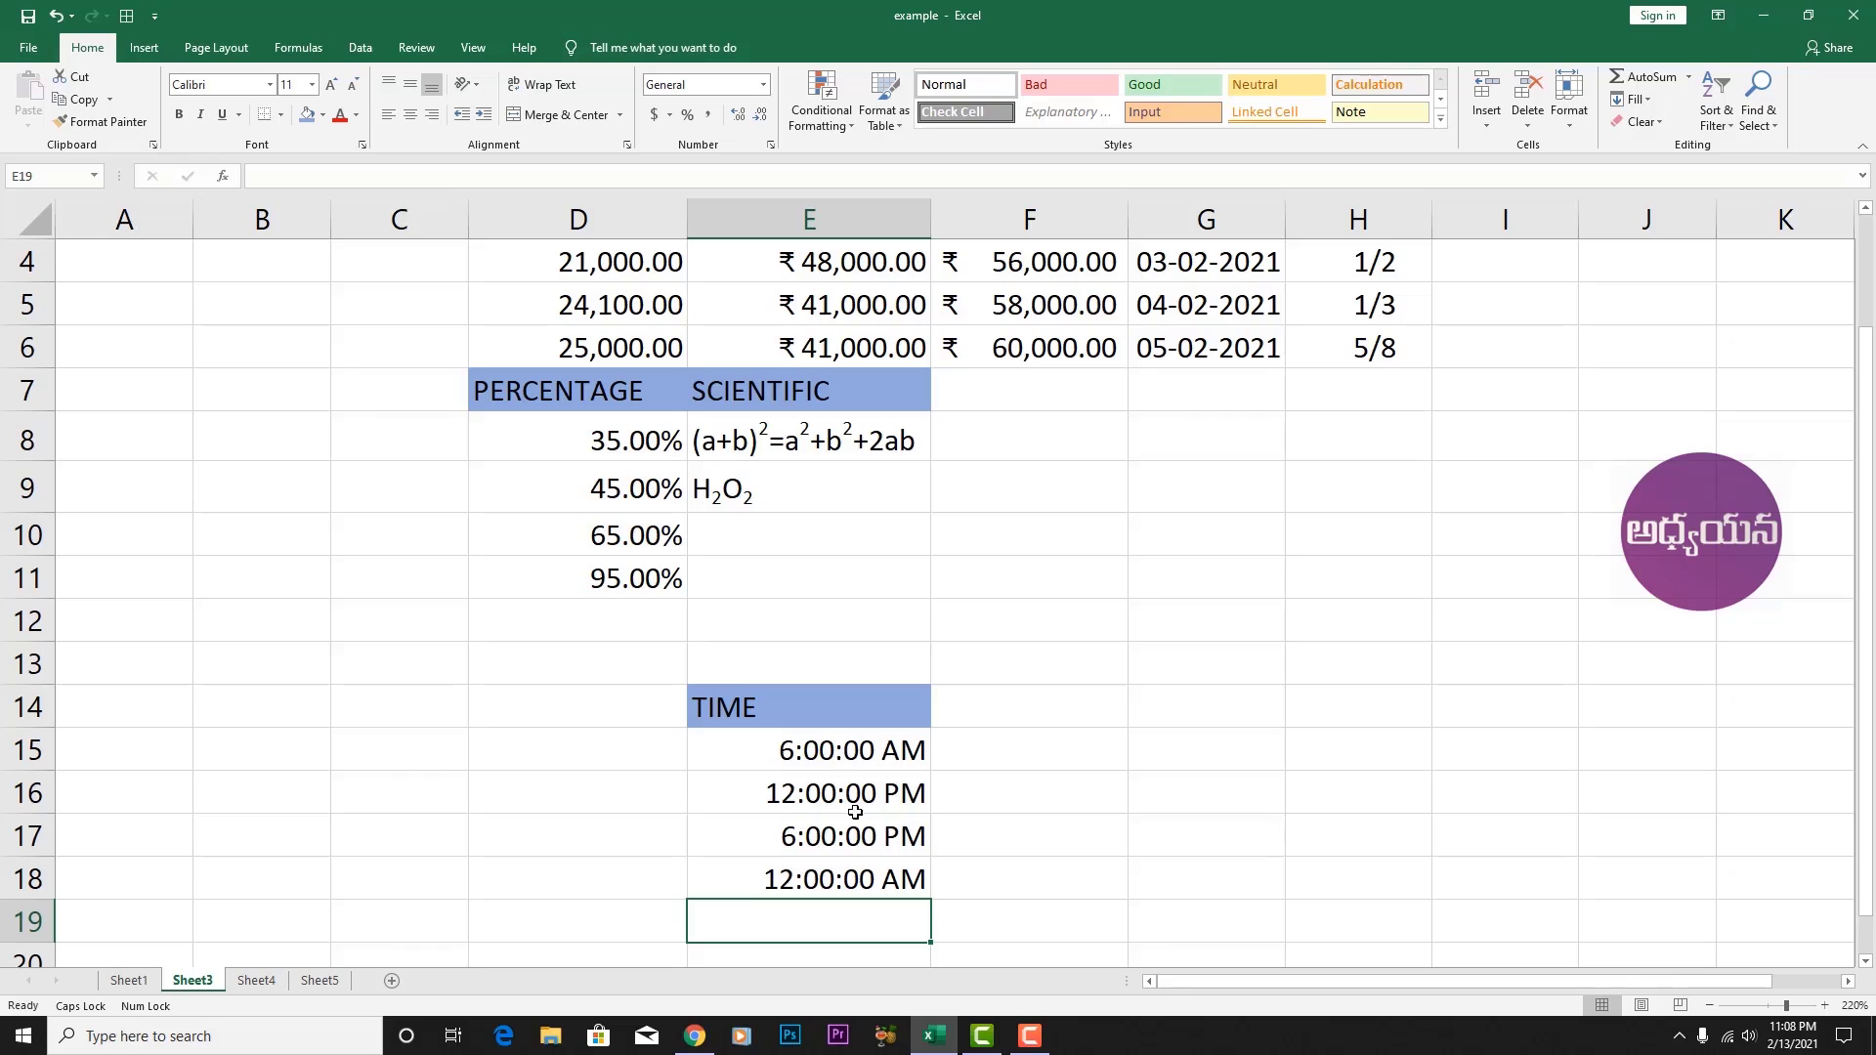
click(813, 757)
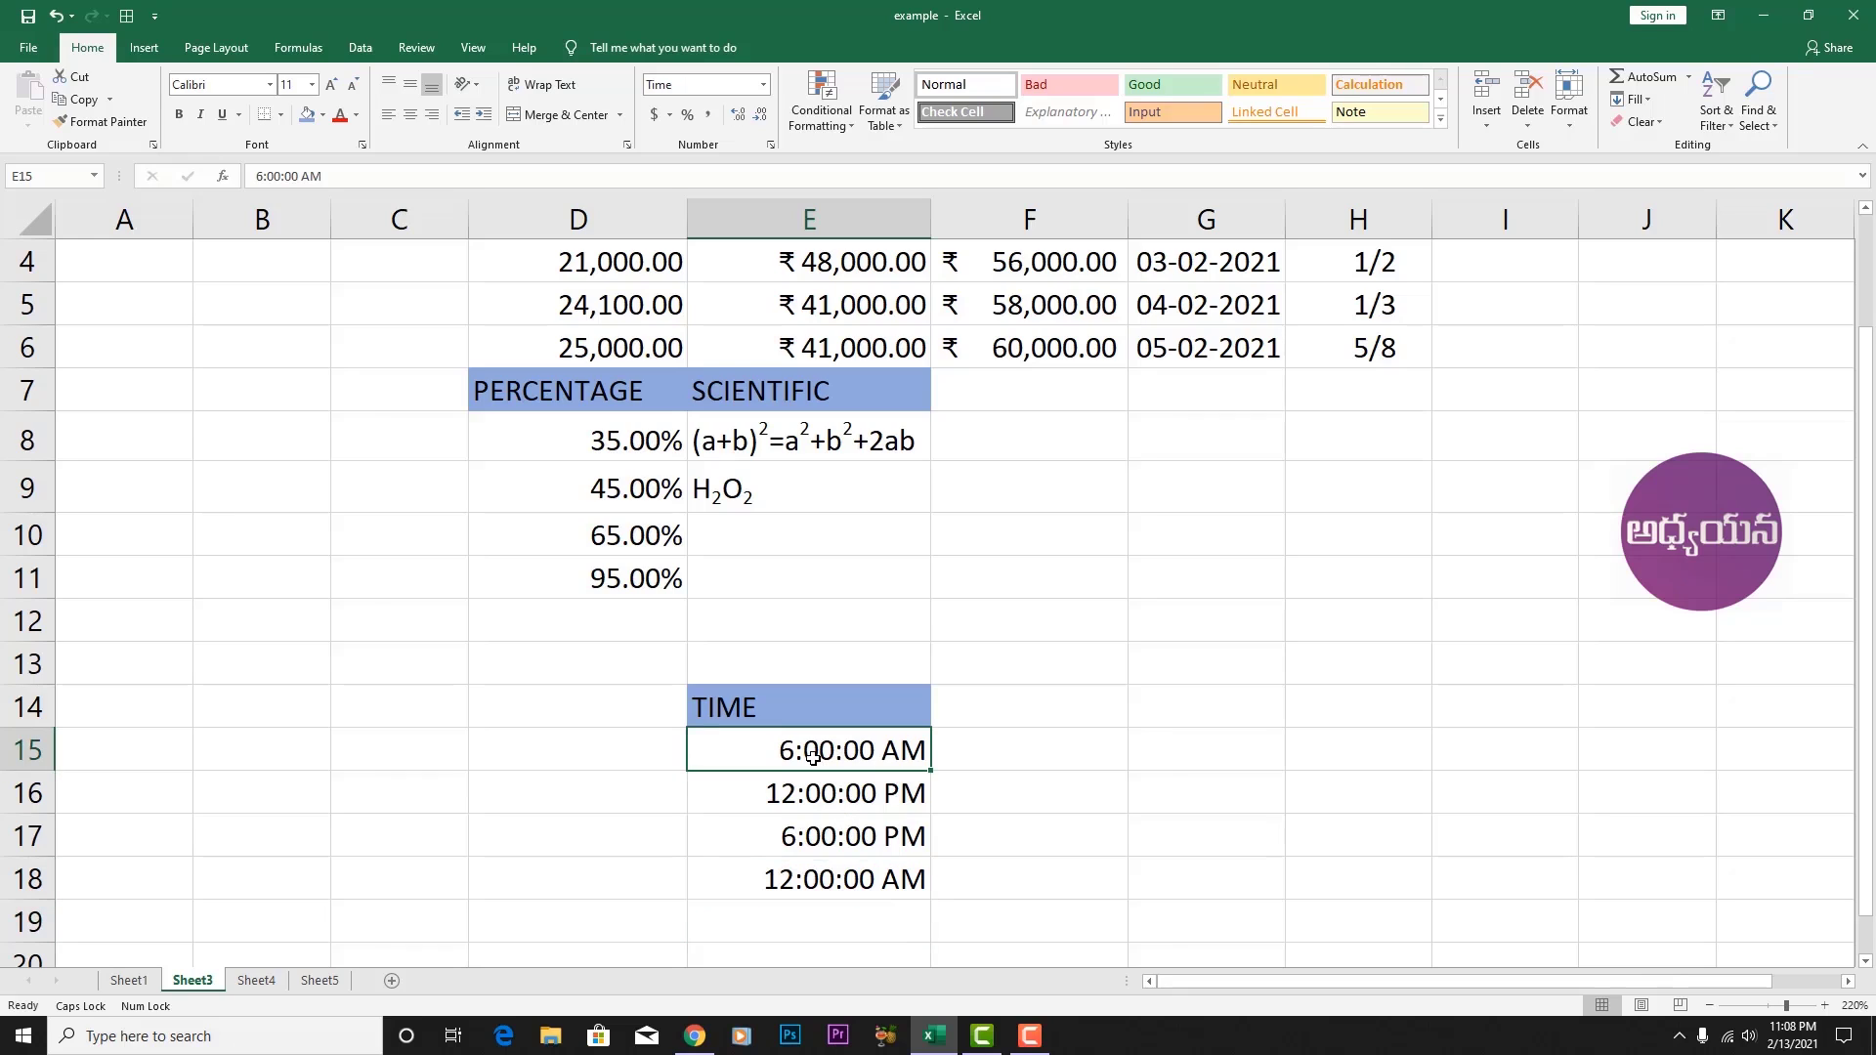
click(838, 884)
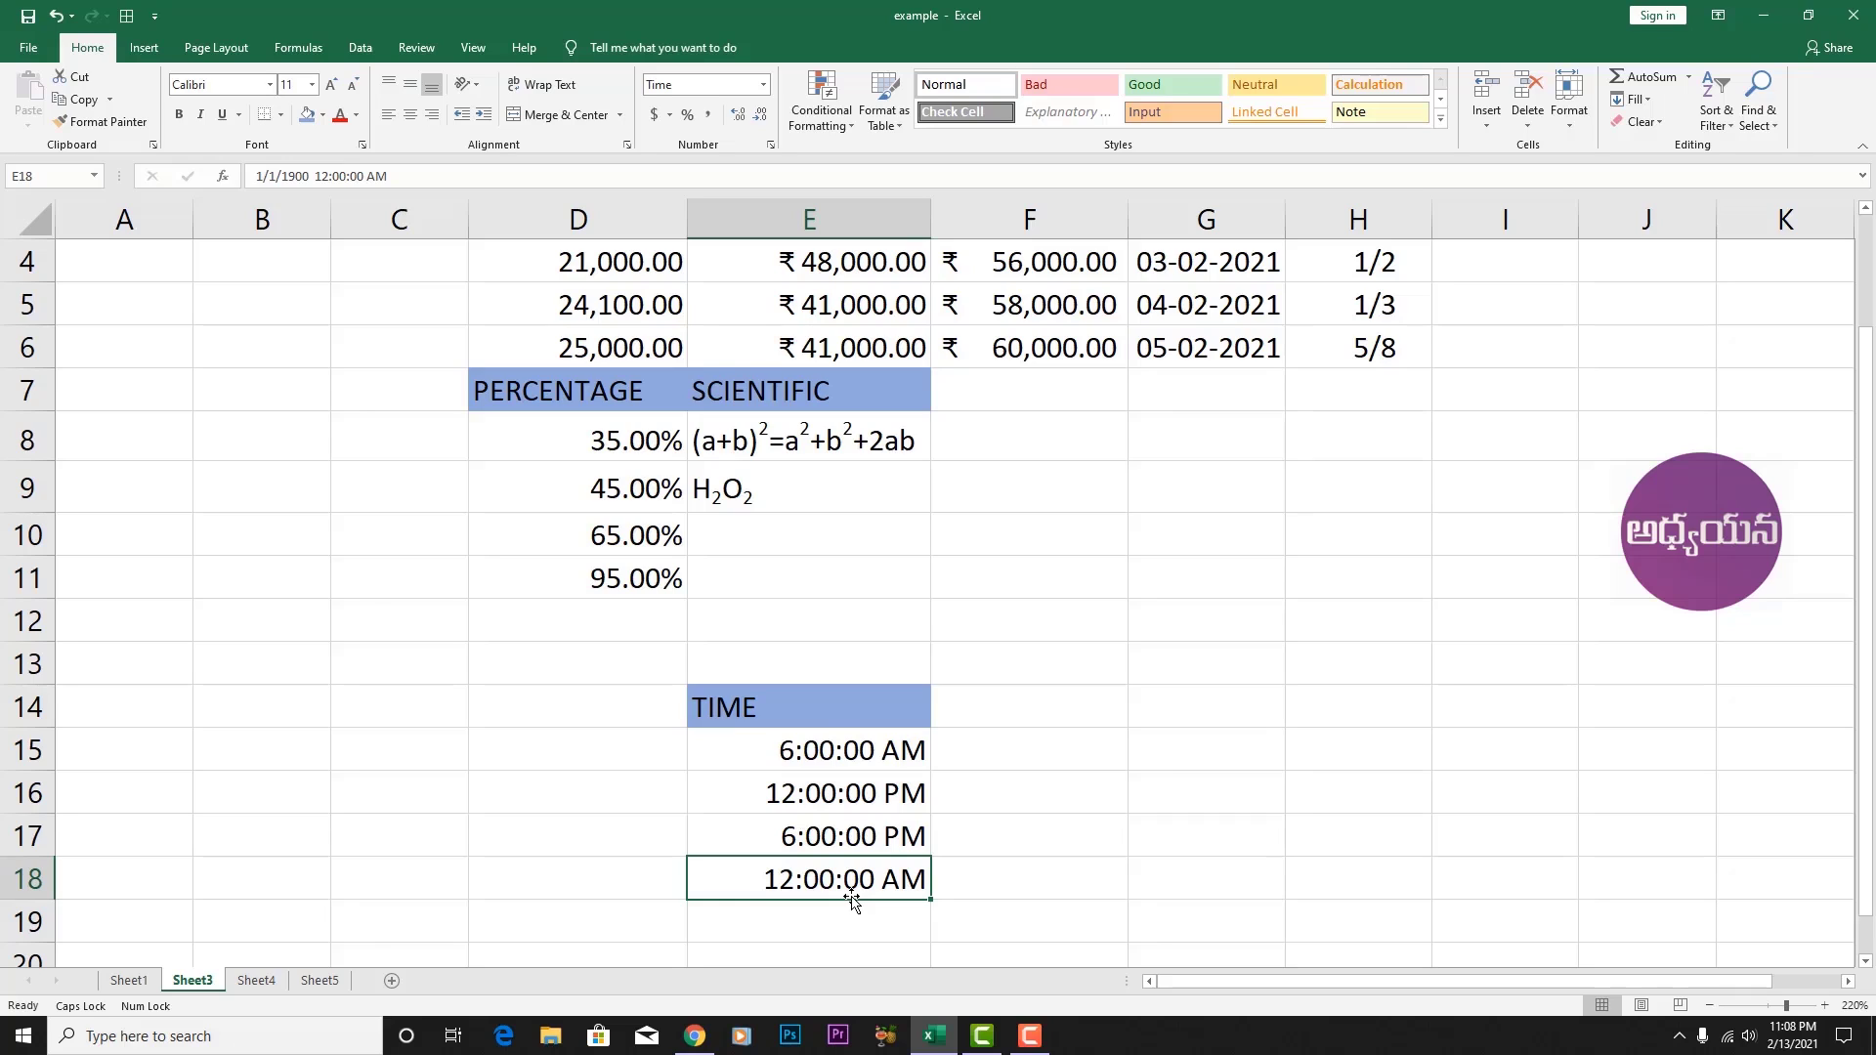
click(850, 914)
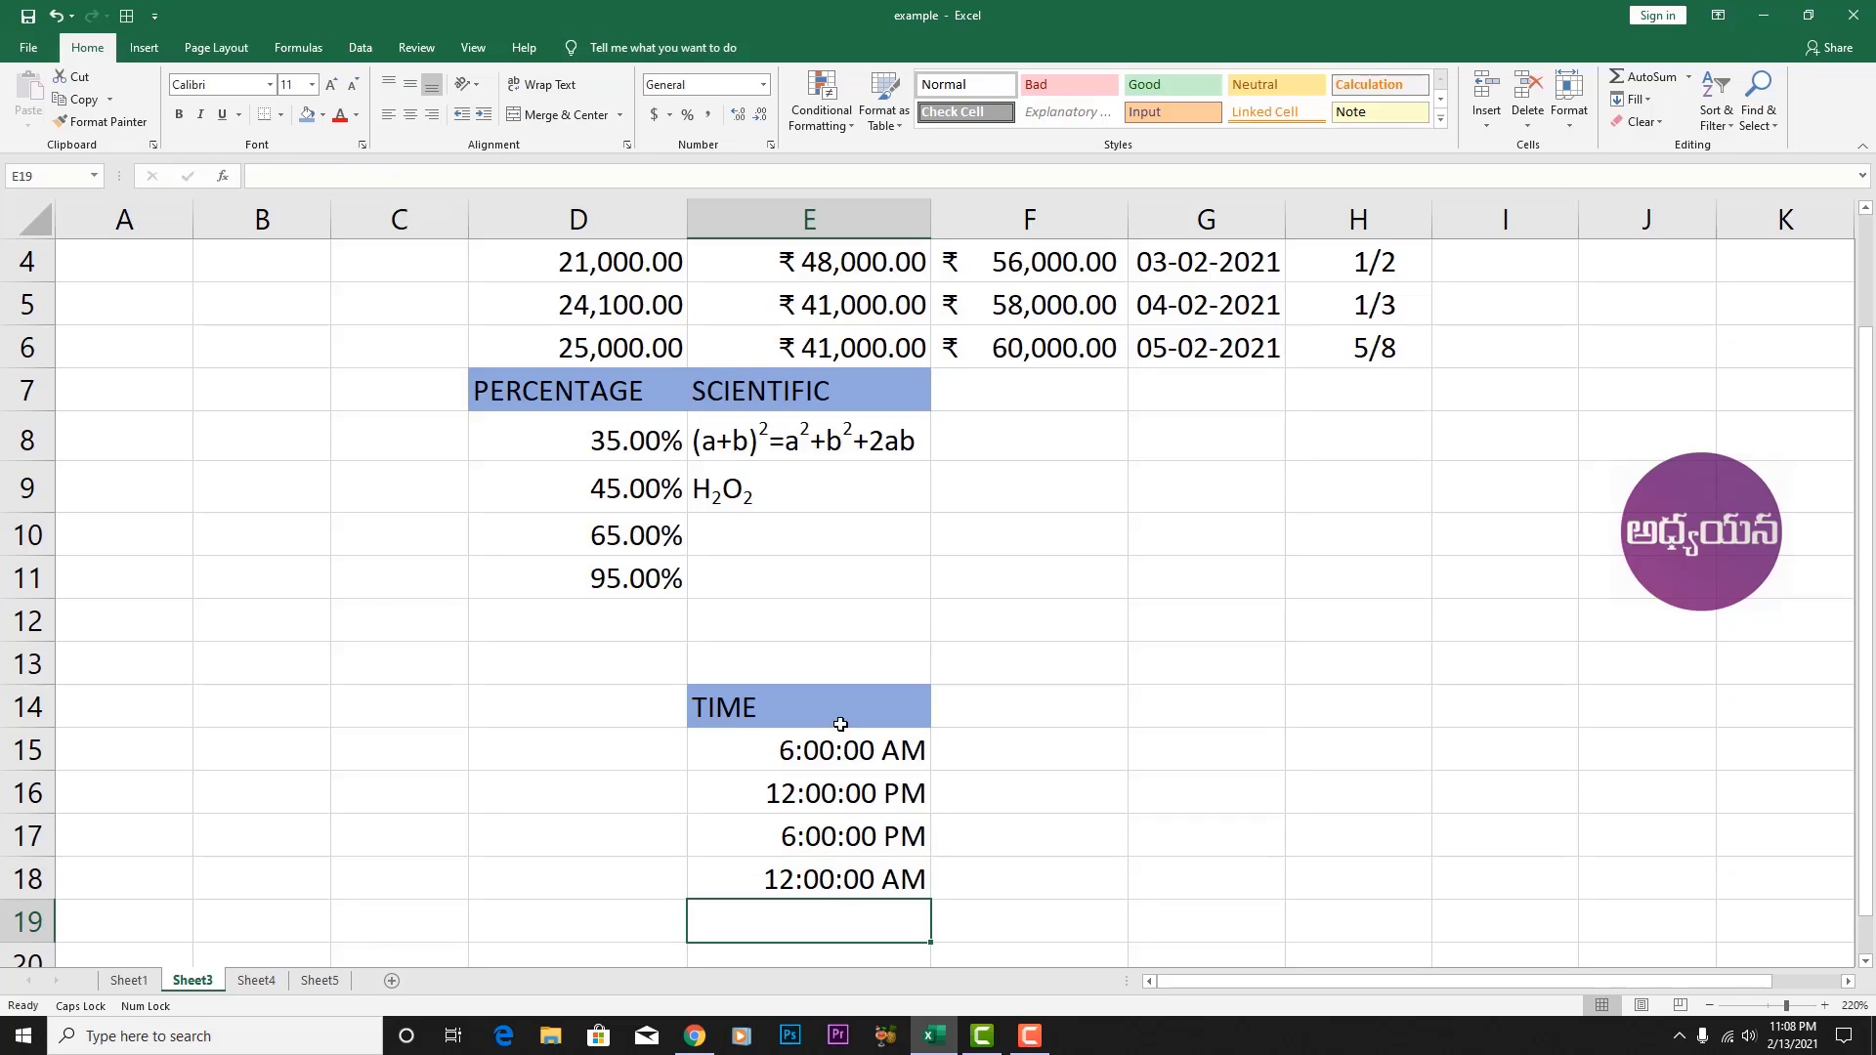
click(860, 748)
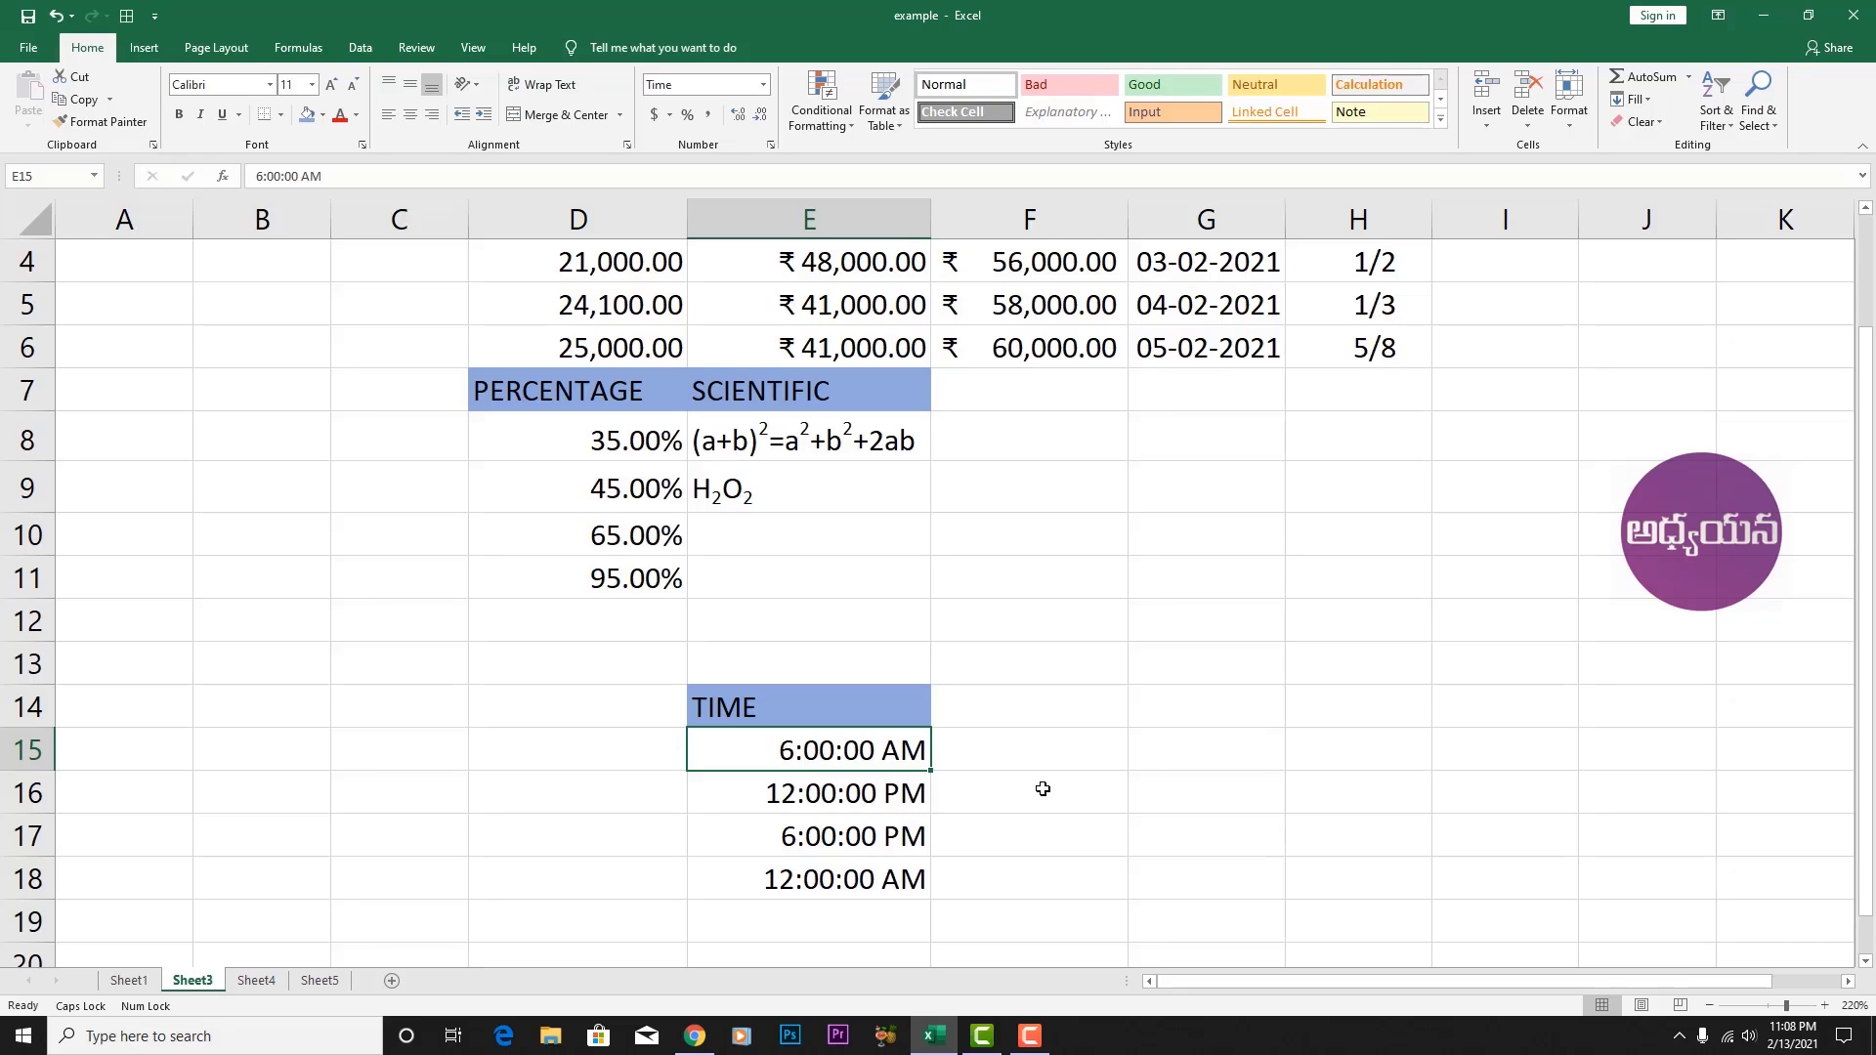
scroll(1042, 789, up, 1)
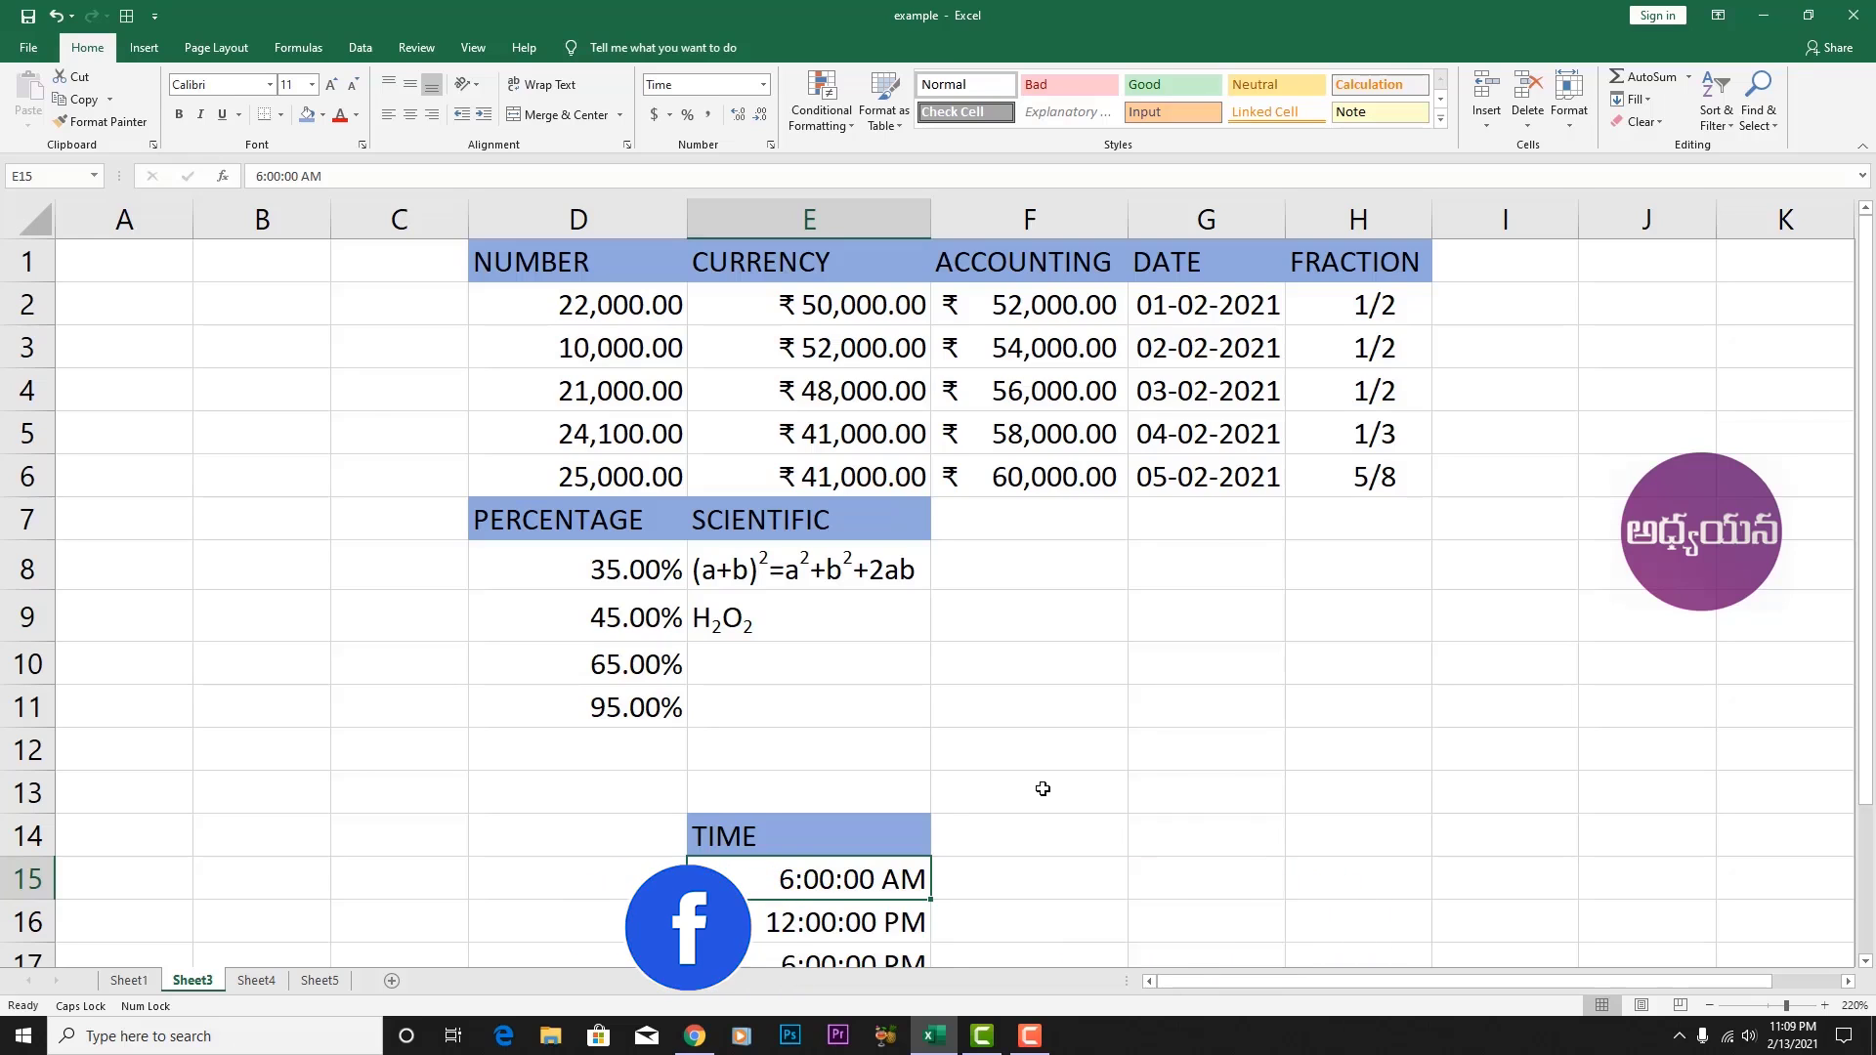
click(1034, 1042)
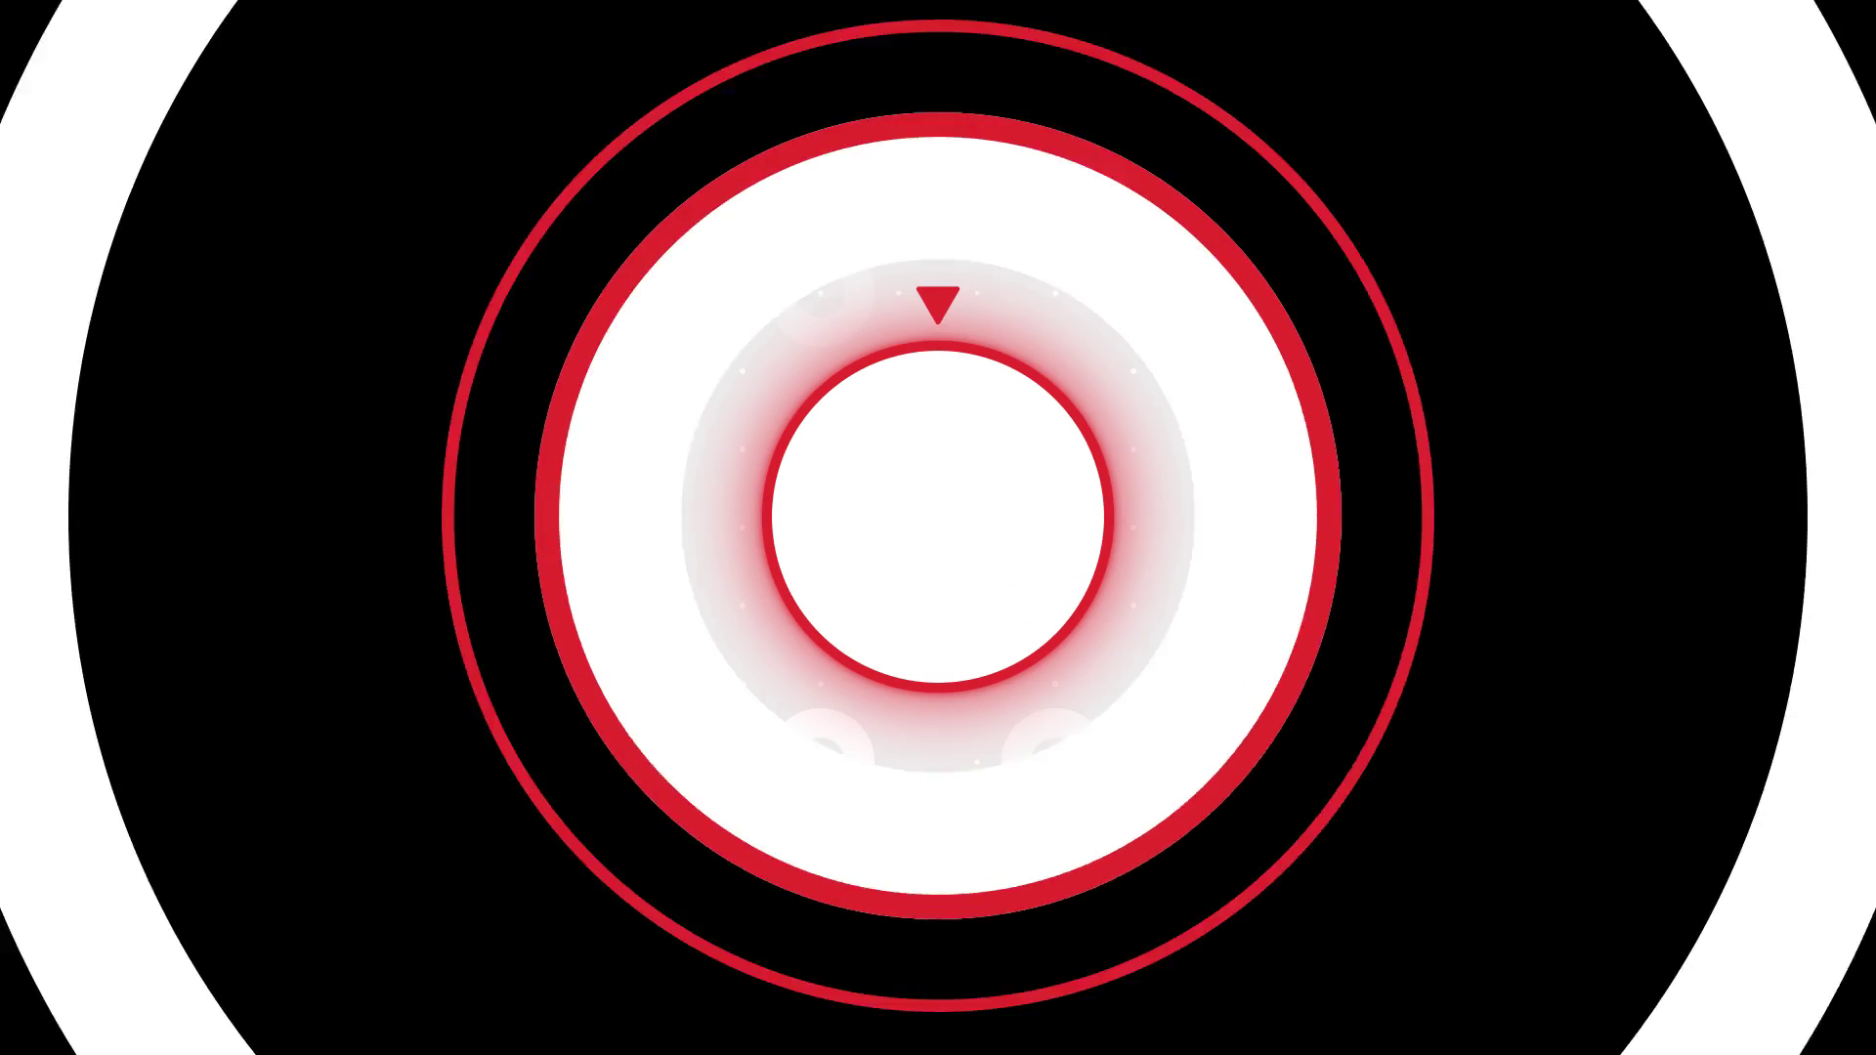